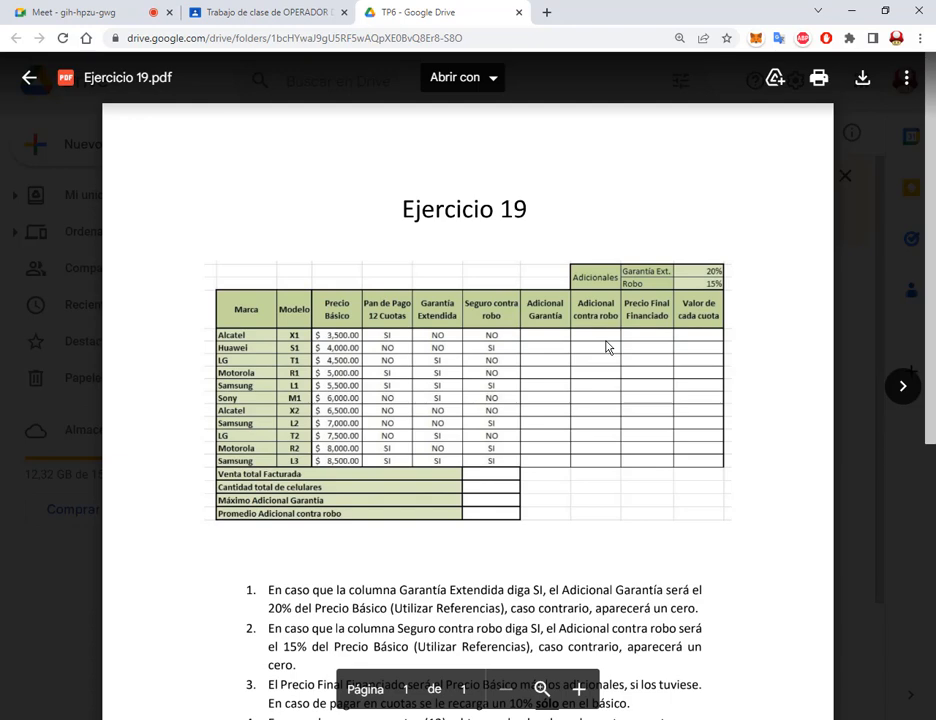
Switch to the Excel folder in File Explorer, open Ejercicio 19.pdf and enlarge the page
left_click(904, 340)
scroll(697, 360, "down", 2)
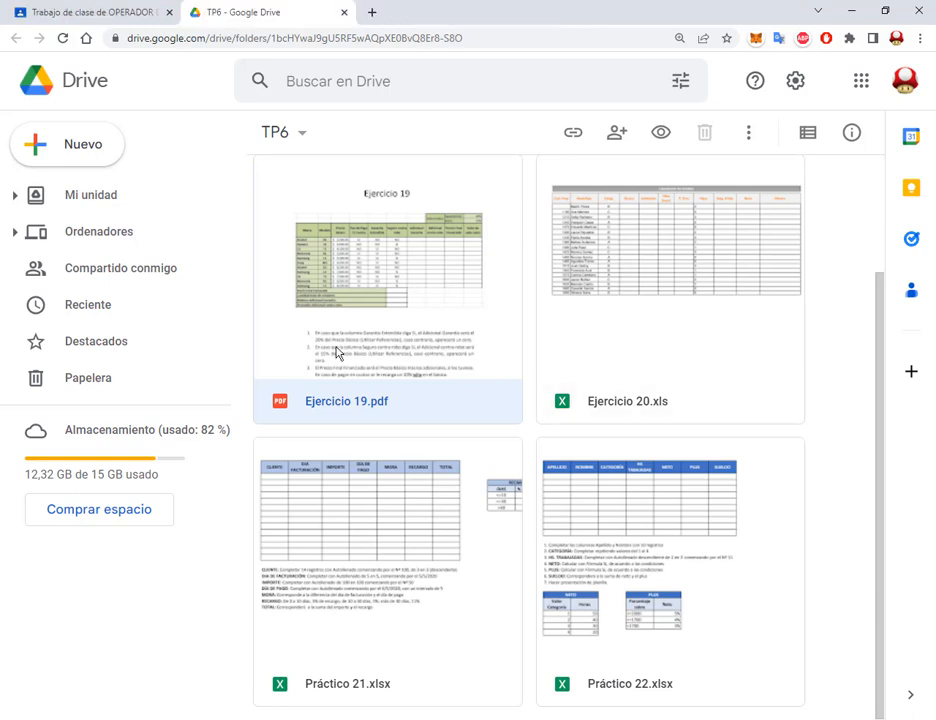
key("alt+Tab")
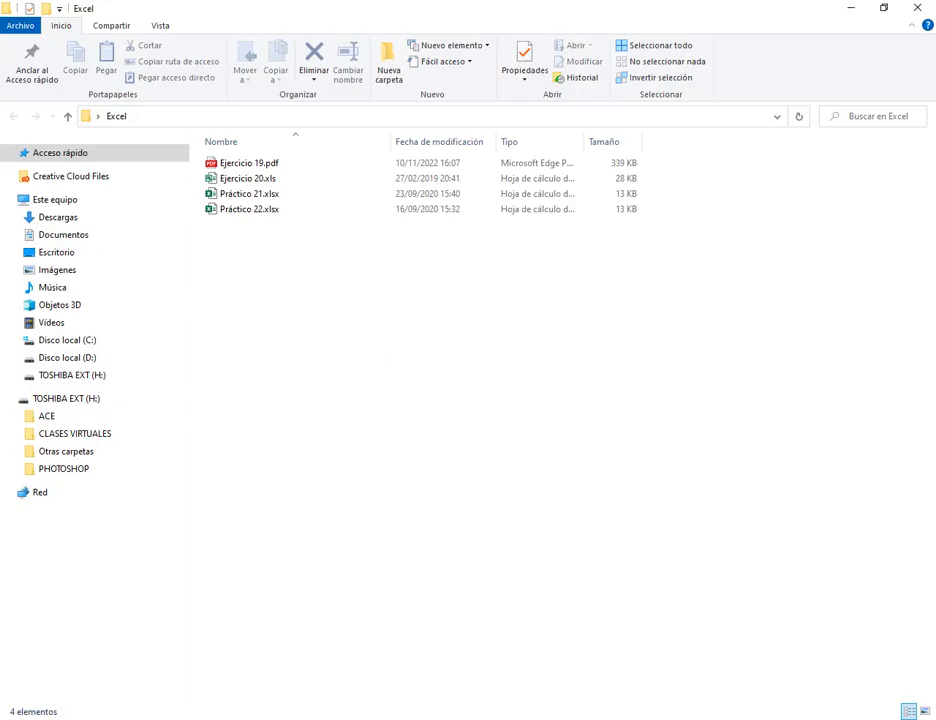
double_click(282, 166)
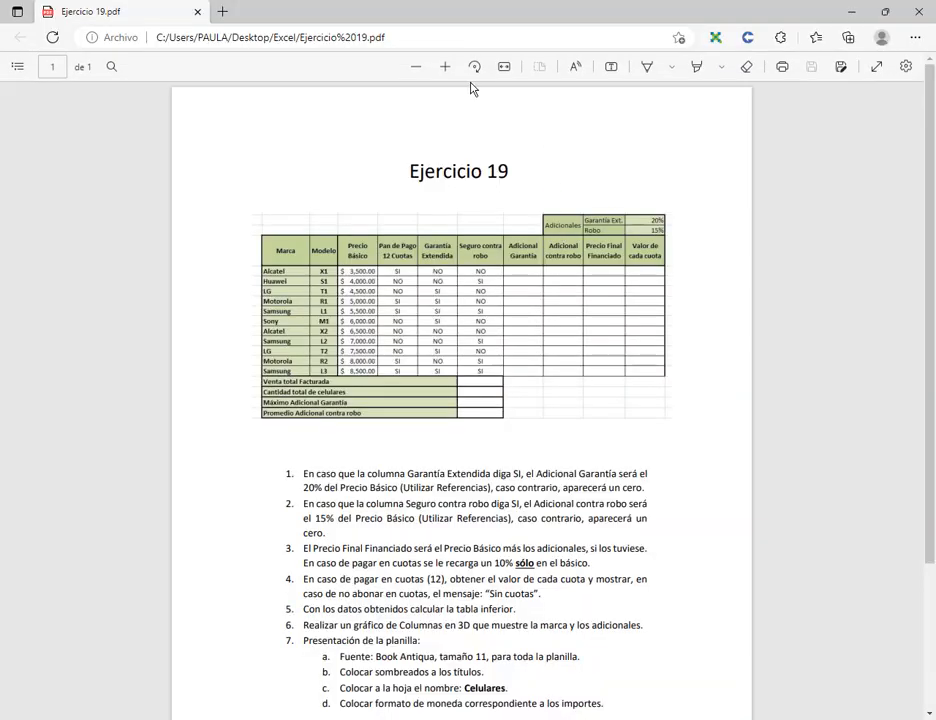
left_click(445, 66)
left_click(445, 66)
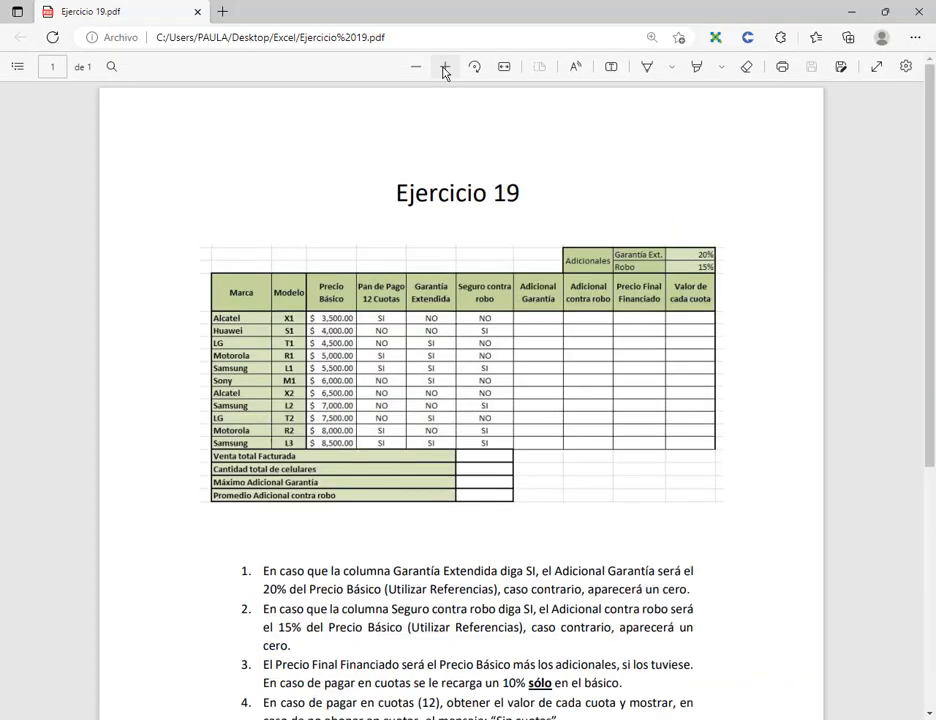
left_click(445, 66)
Start Excel and create a blank workbook
left_click(58, 718)
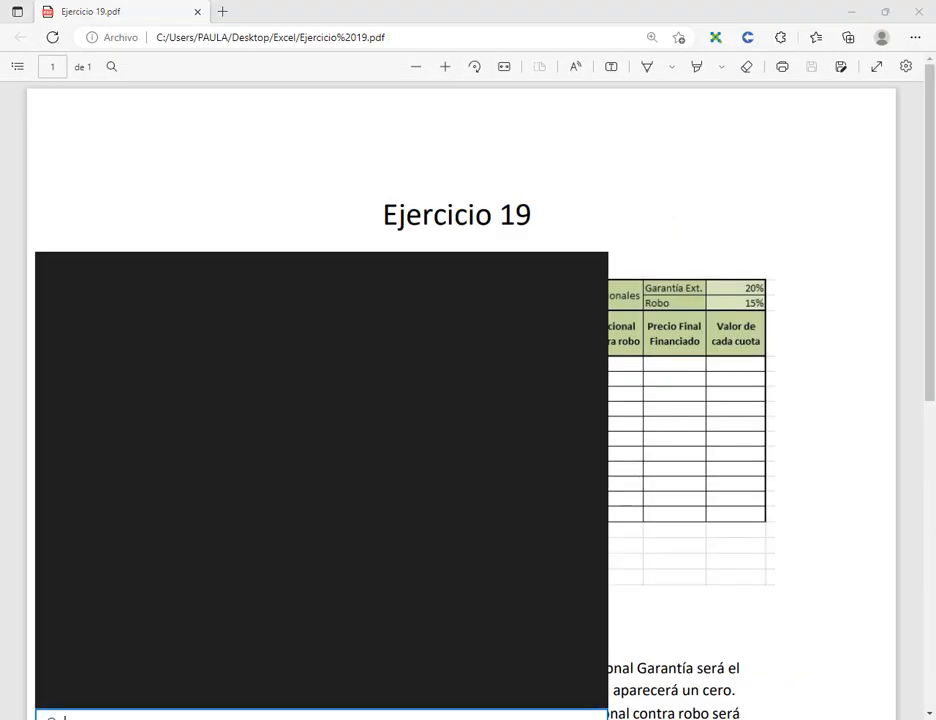
type("e")
left_click(144, 352)
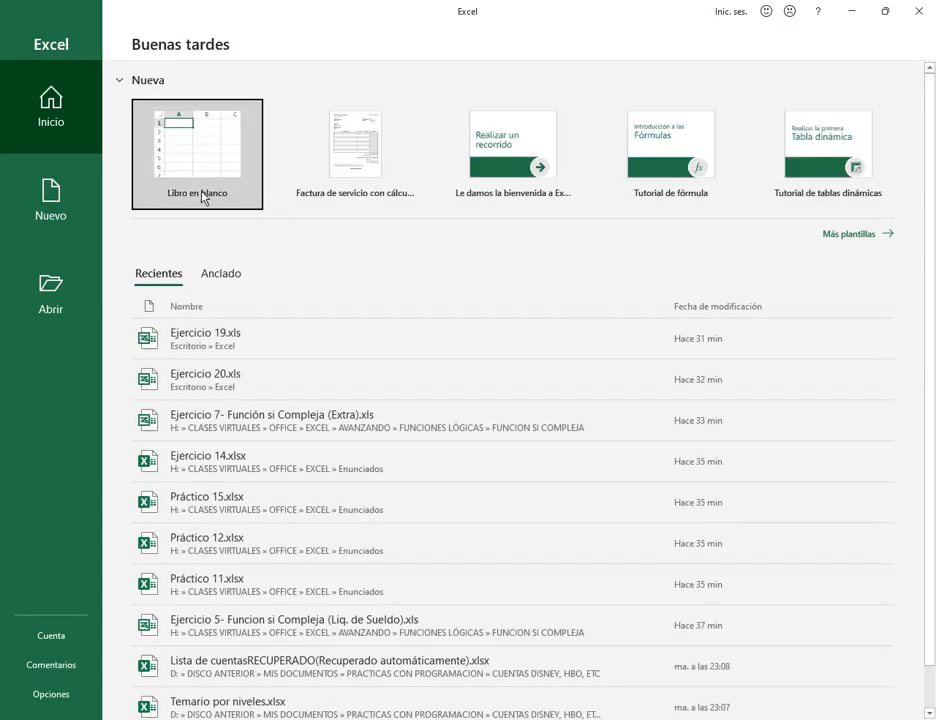
left_click(240, 192)
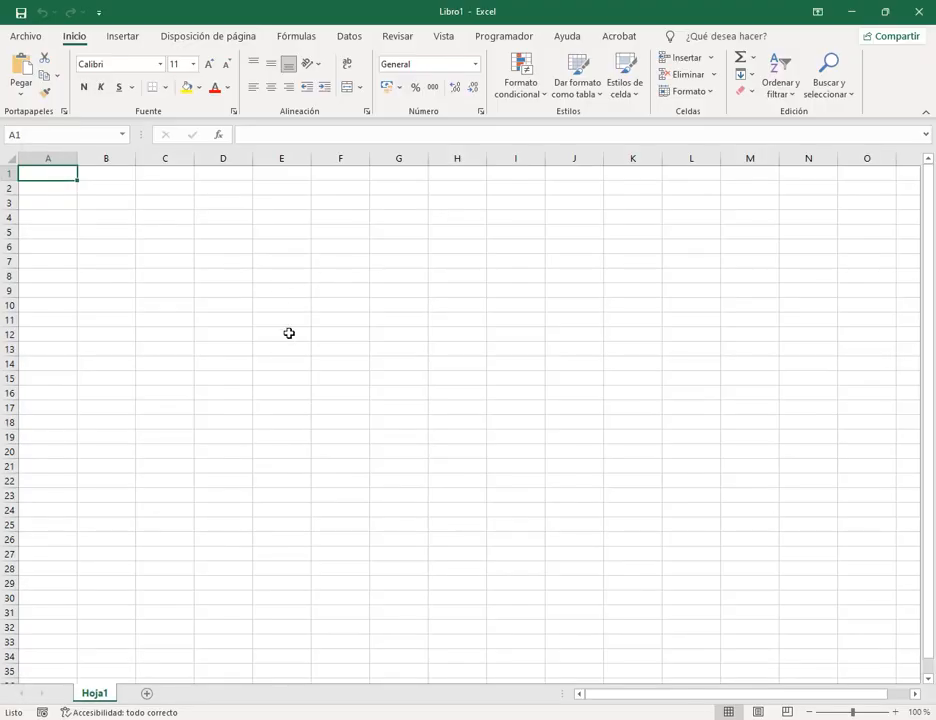
Arrange the blank workbook and Ejercicio 19.pdf side by side, with the full width of the PDF's table in view
key("super+Right")
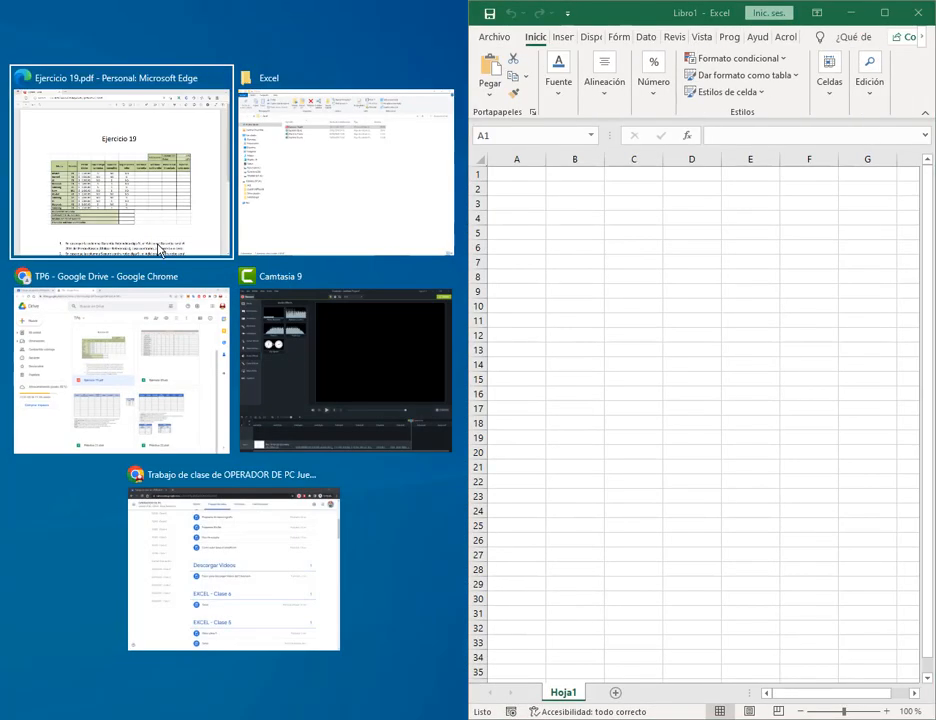
left_click(119, 261)
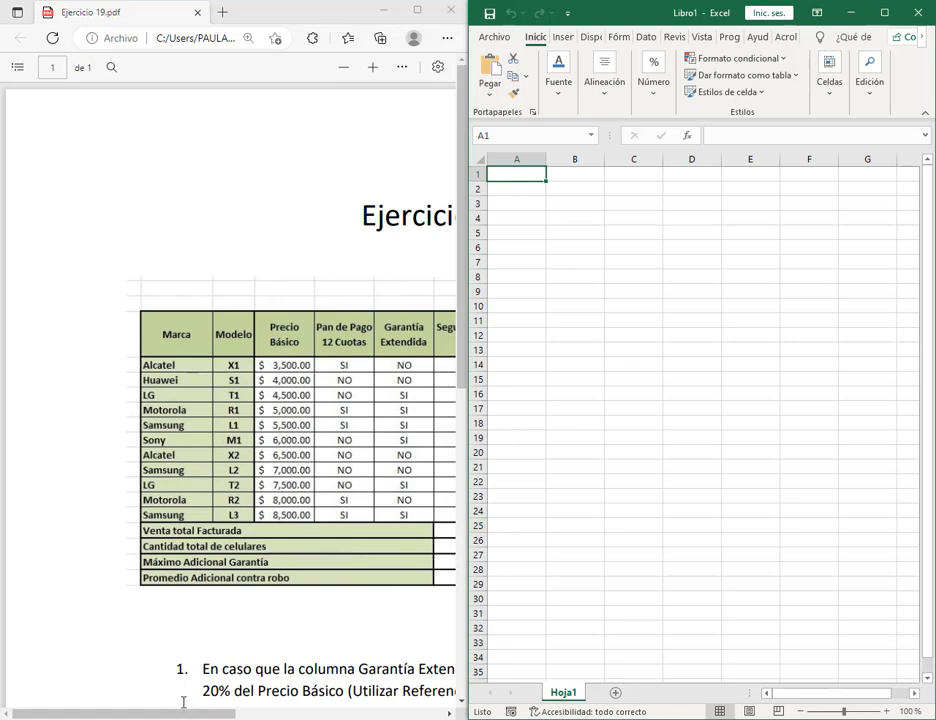
left_click_drag(230, 712, 317, 712)
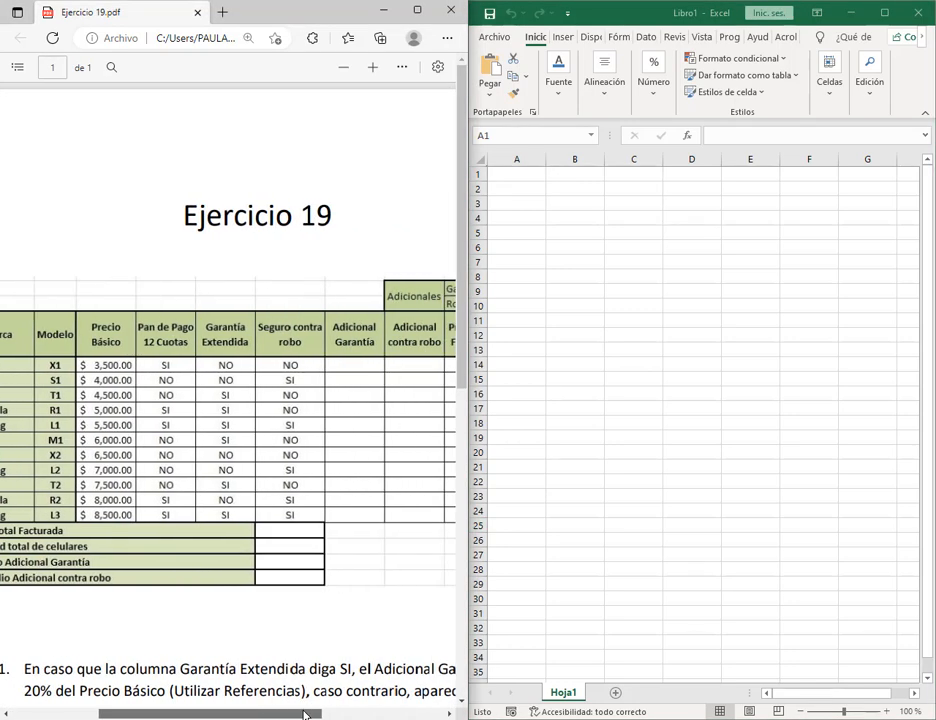
left_click(344, 68)
left_click(344, 68)
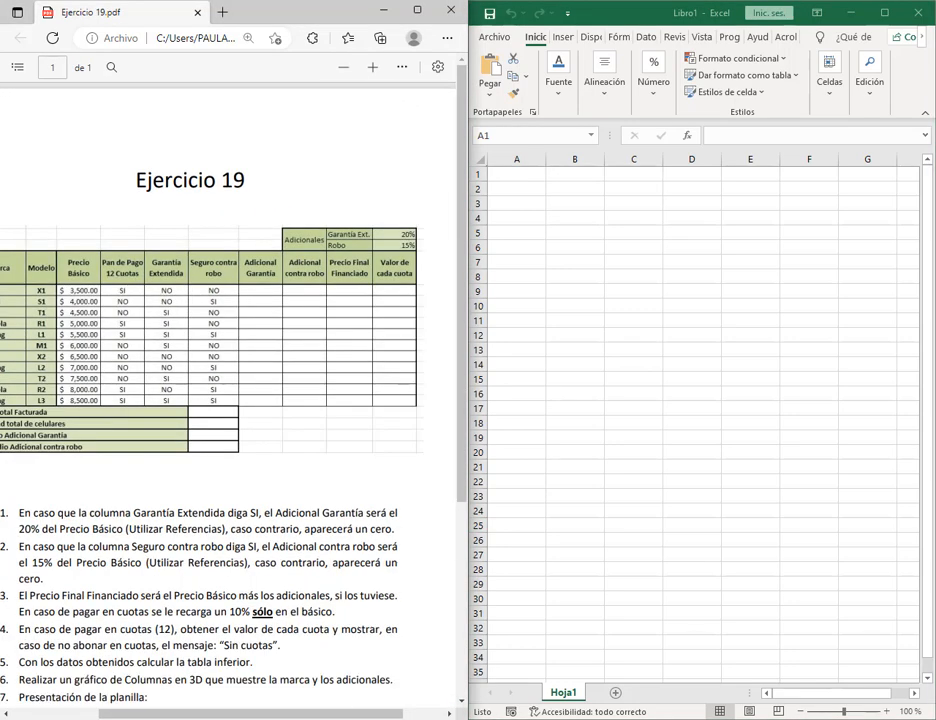
left_click_drag(331, 714, 313, 714)
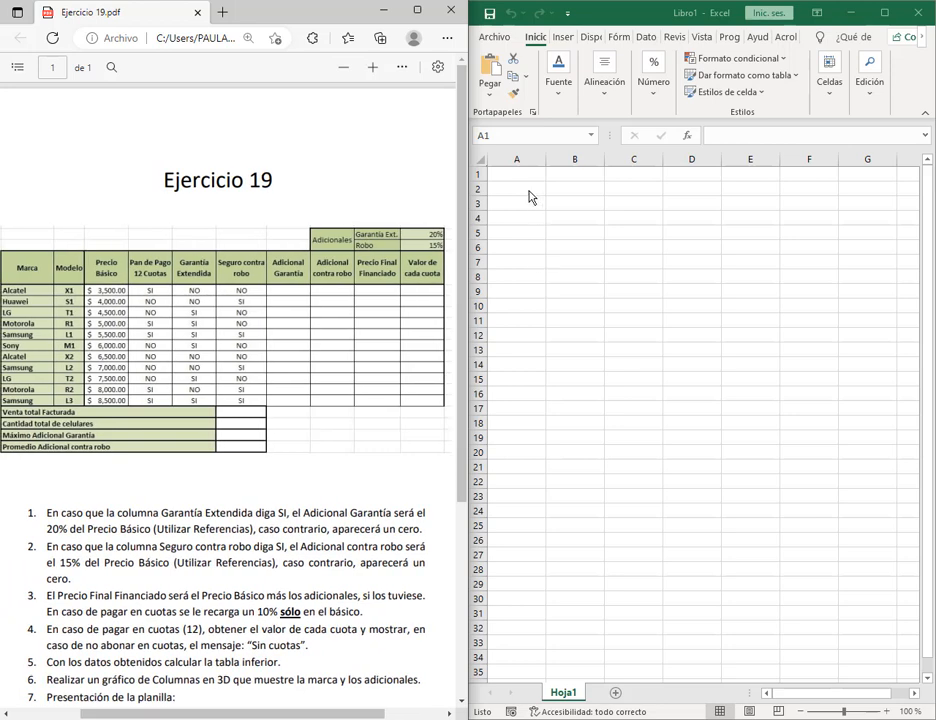
Enter the column headers Marca, Modelo and Precio Básico in cells A1 to C1
left_click(522, 176)
type("M")
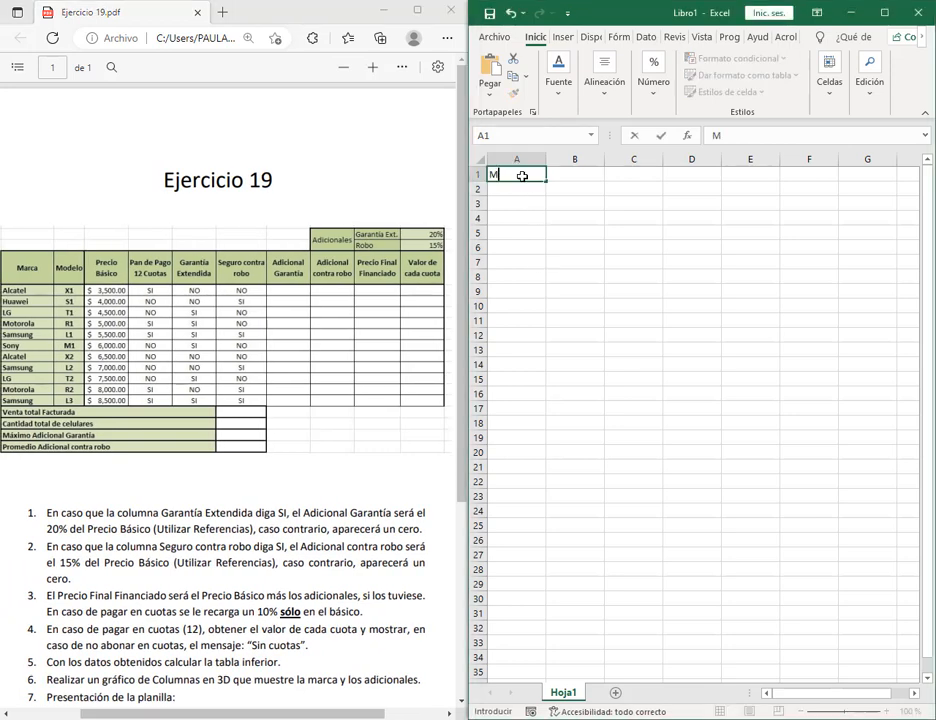
type("arca")
key("Tab")
type("Modelo")
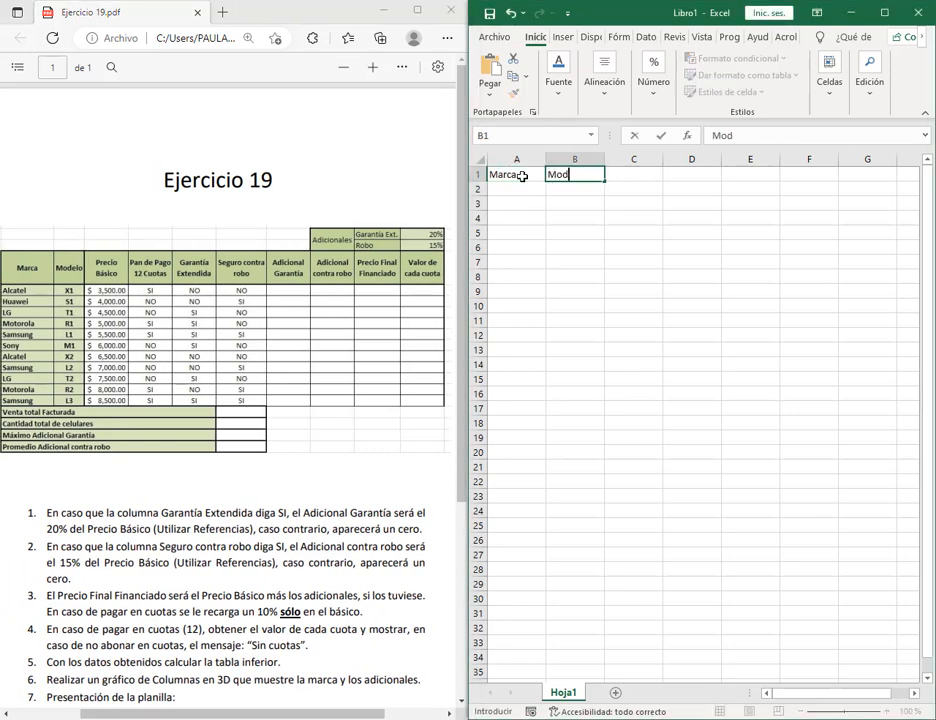
key("Tab")
type("Precio")
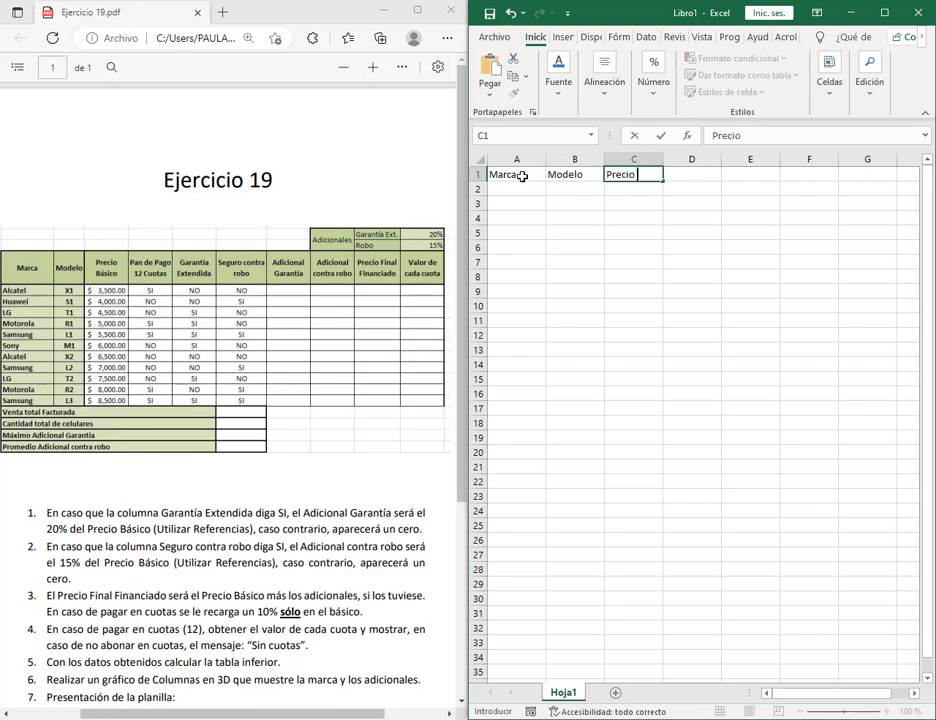
type(" Básico")
key("Tab")
Enter the column header Plan de Pago 12 Cuotas in cell D1
type("P")
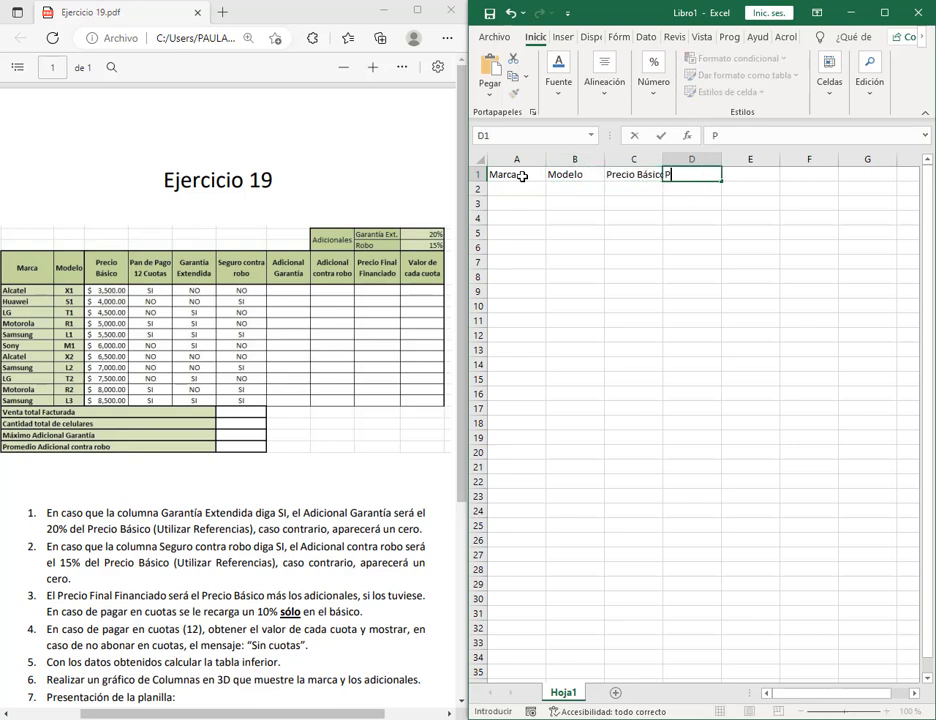
type("lan de Pago 12 C")
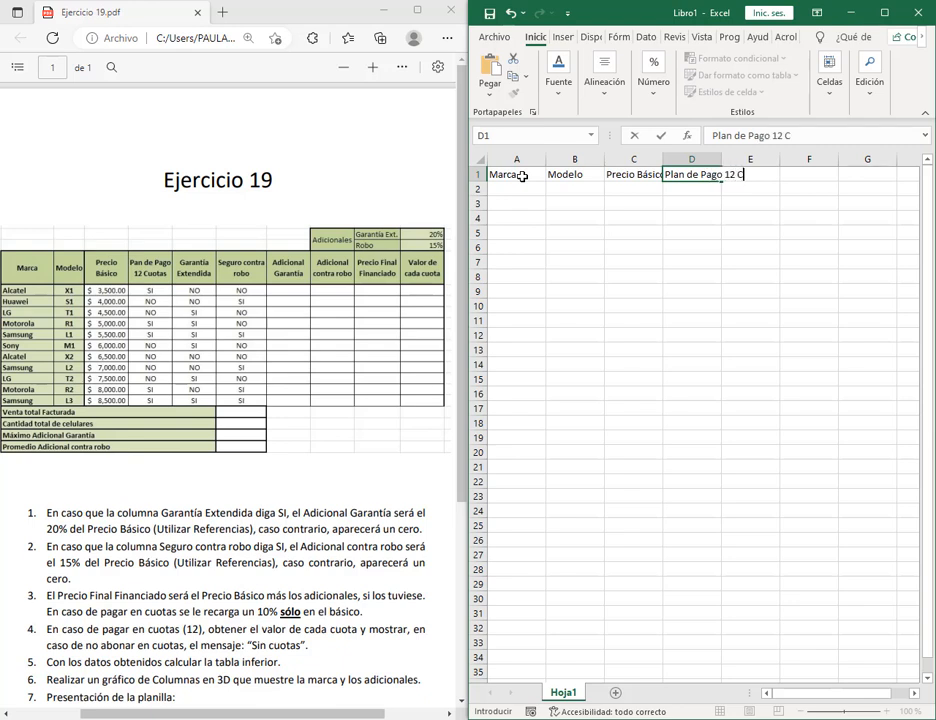
type("uotas")
key("Return")
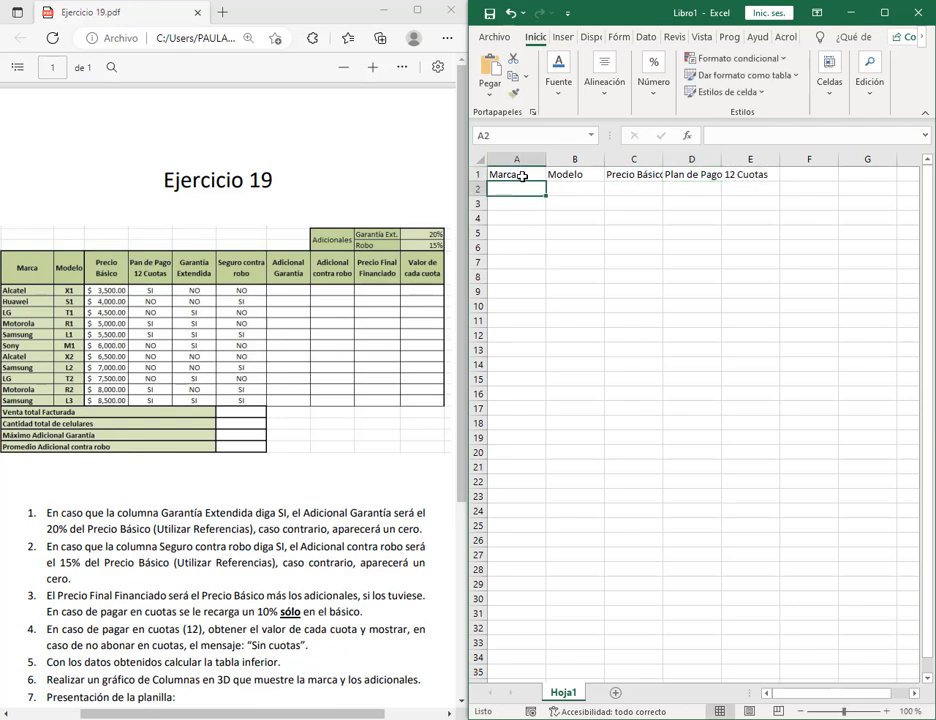
Check cells D1, E1 and F1 to see which one holds the Plan de Pago 12 Cuotas text
key("ctrl+alt+d")
left_click_drag(664, 166, 728, 179)
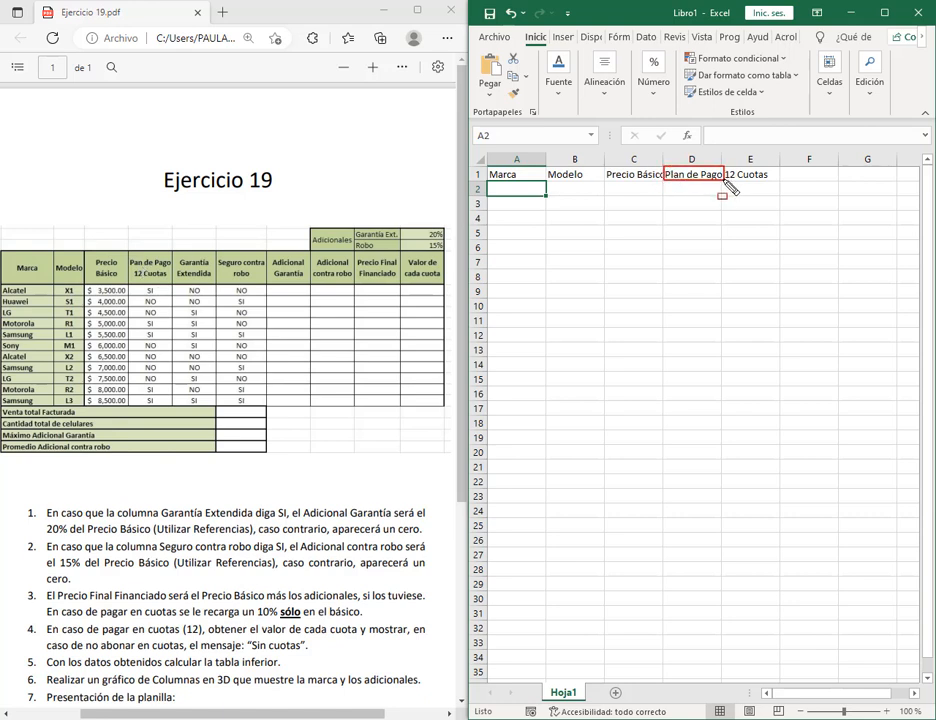
key("Escape")
left_click(745, 174)
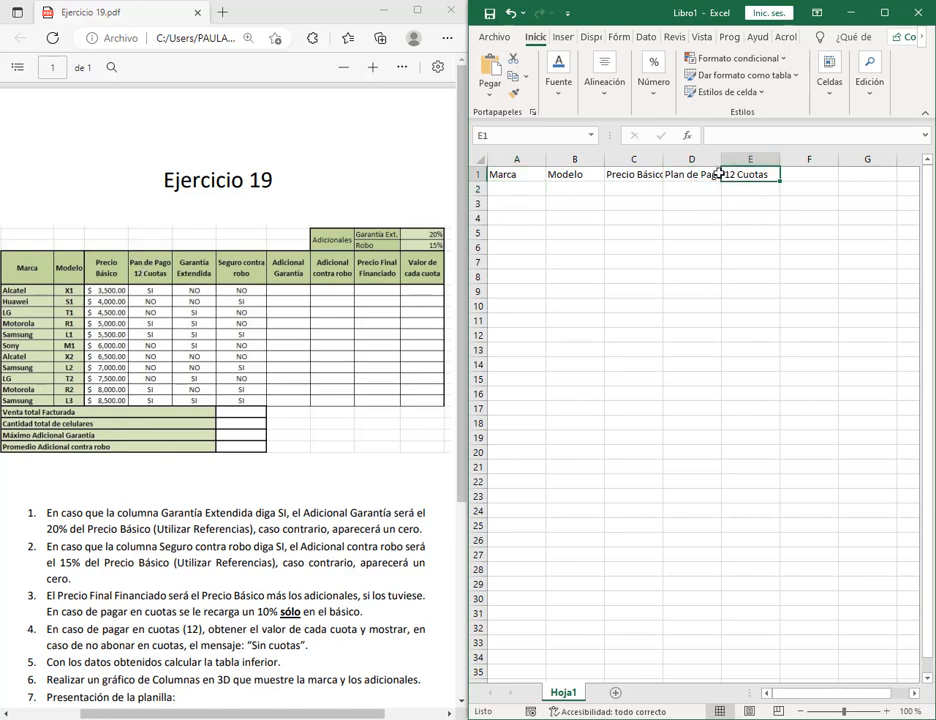
left_click(797, 174)
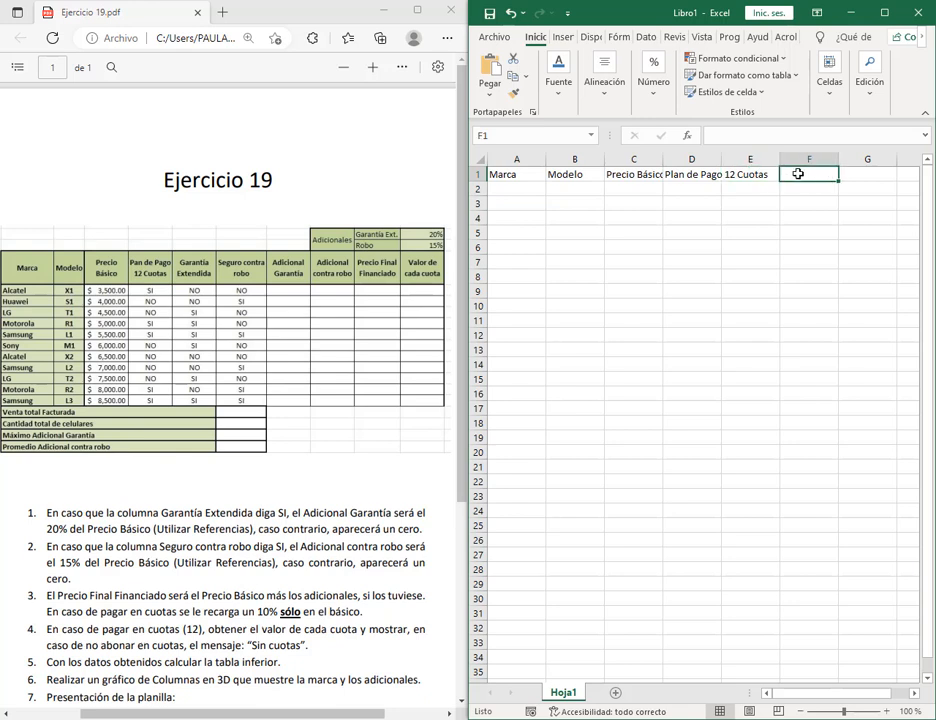
left_click(702, 175)
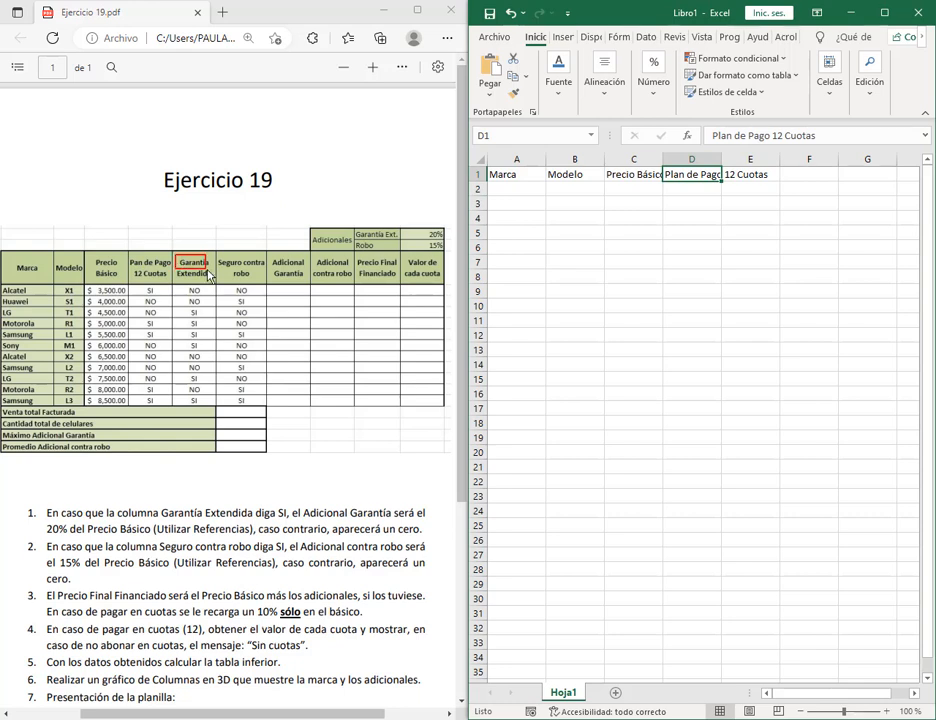
Enter the column headers Garantía Extendida in E1 and Seguro contra robo in F1
left_click(758, 181)
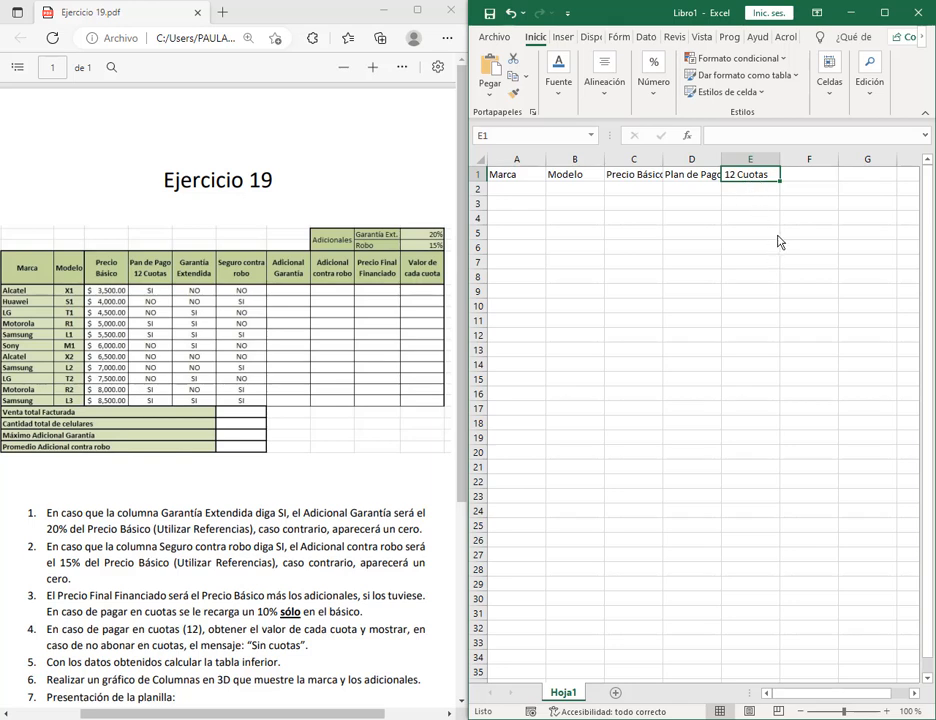
type("Ga")
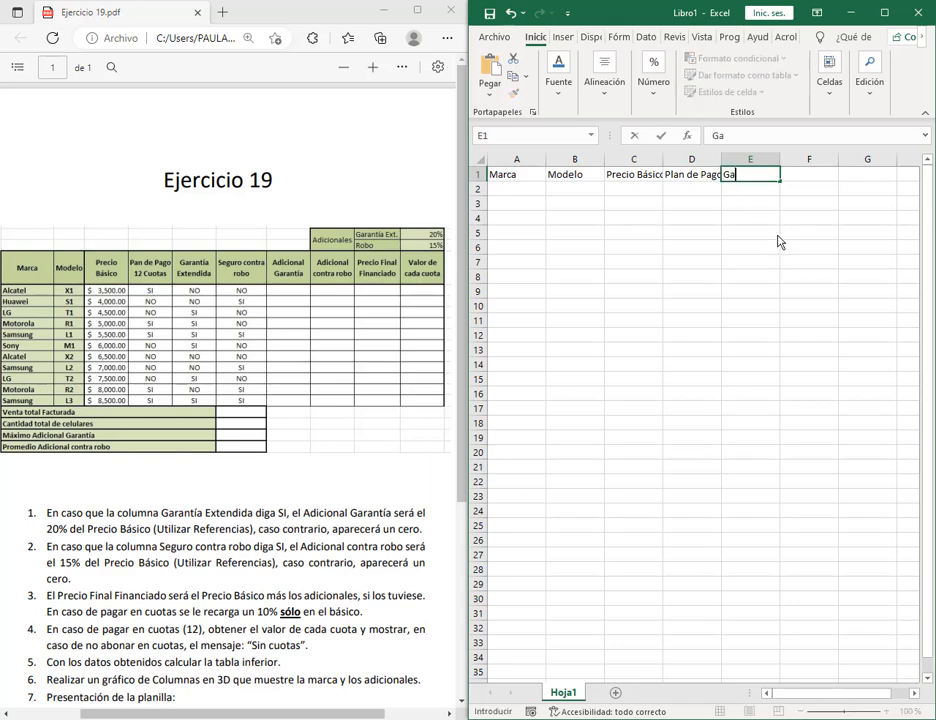
type("rantía Extendida")
key("Tab")
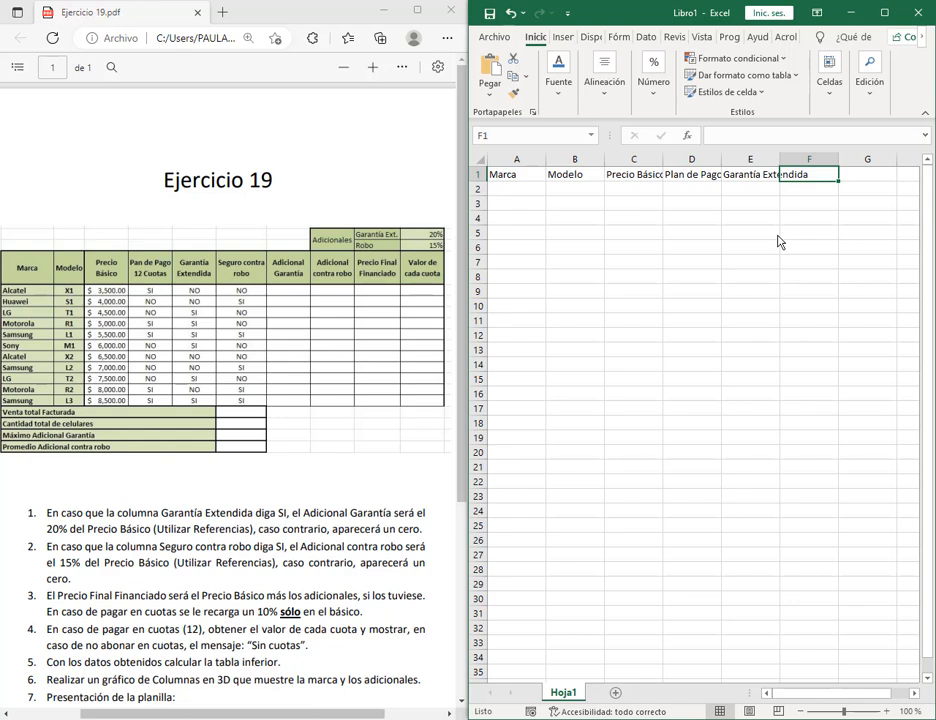
type("Seguro")
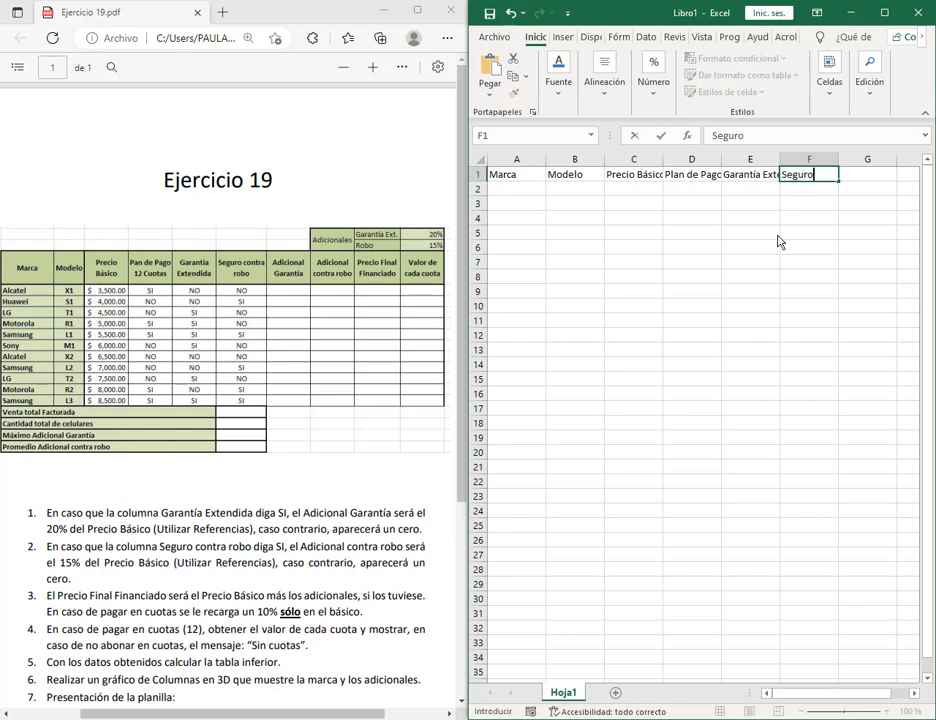
type(" contra robo")
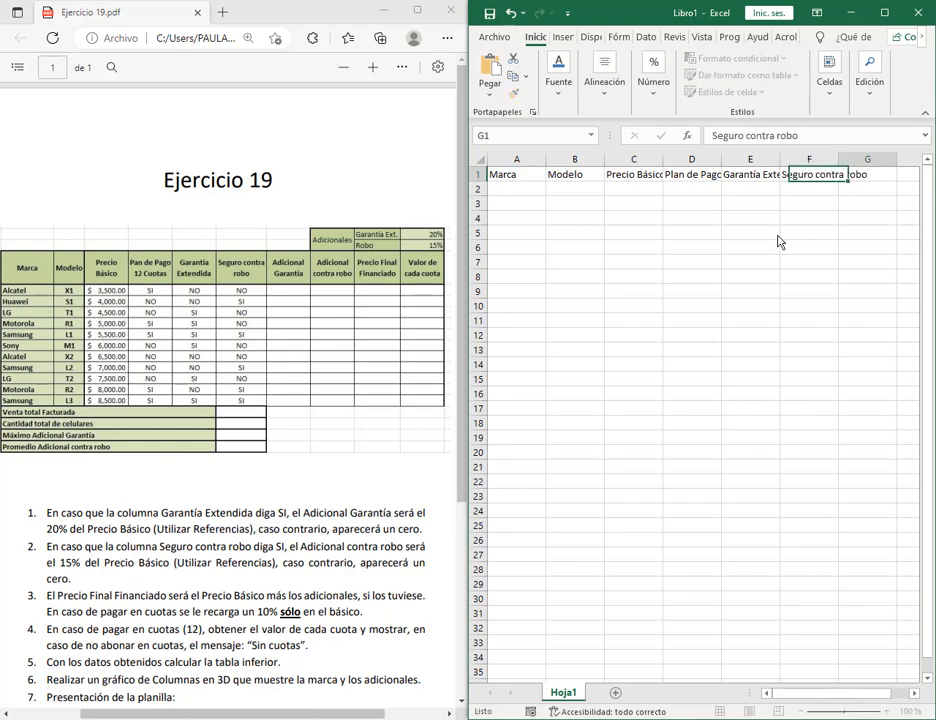
key("Tab")
Enter the column headers Adicional Garantia in G1 and Adicional contra robo in H1
type("Adicion")
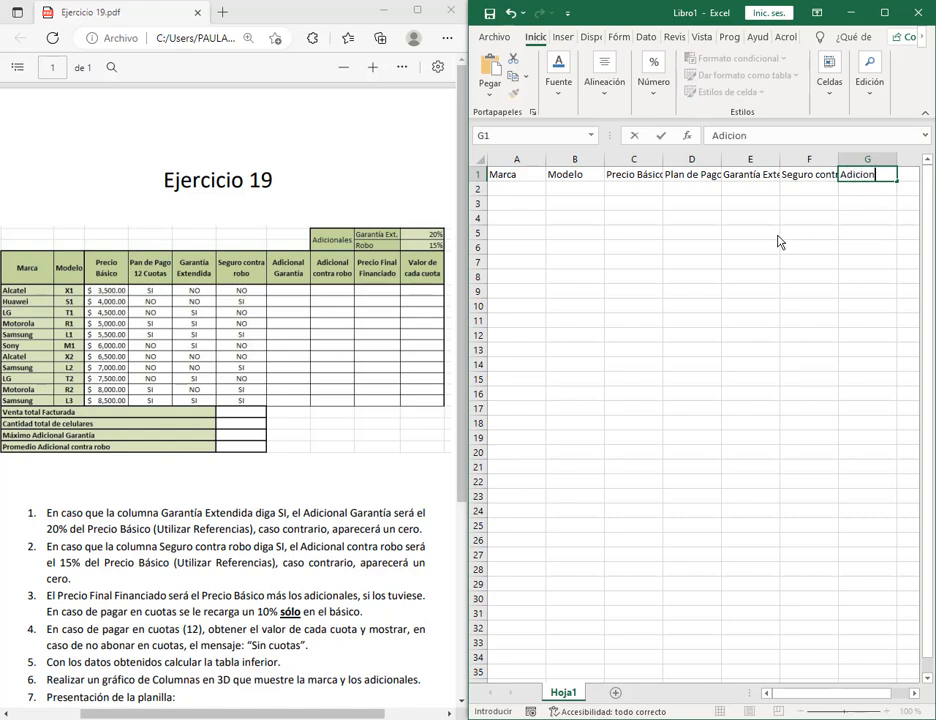
type("al Garantia")
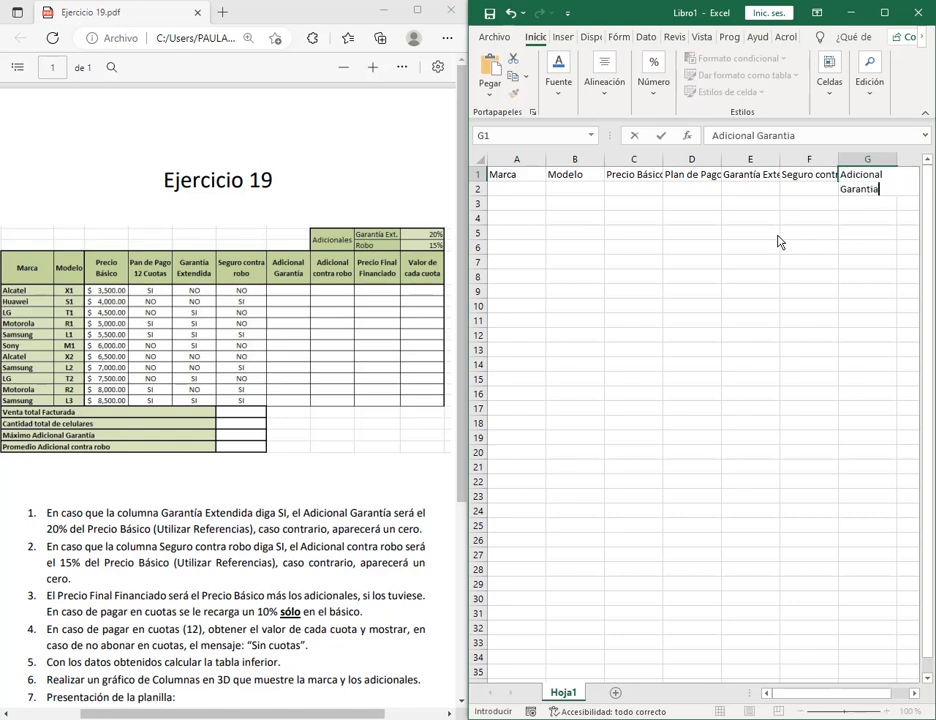
key("Tab")
type("Adicional ")
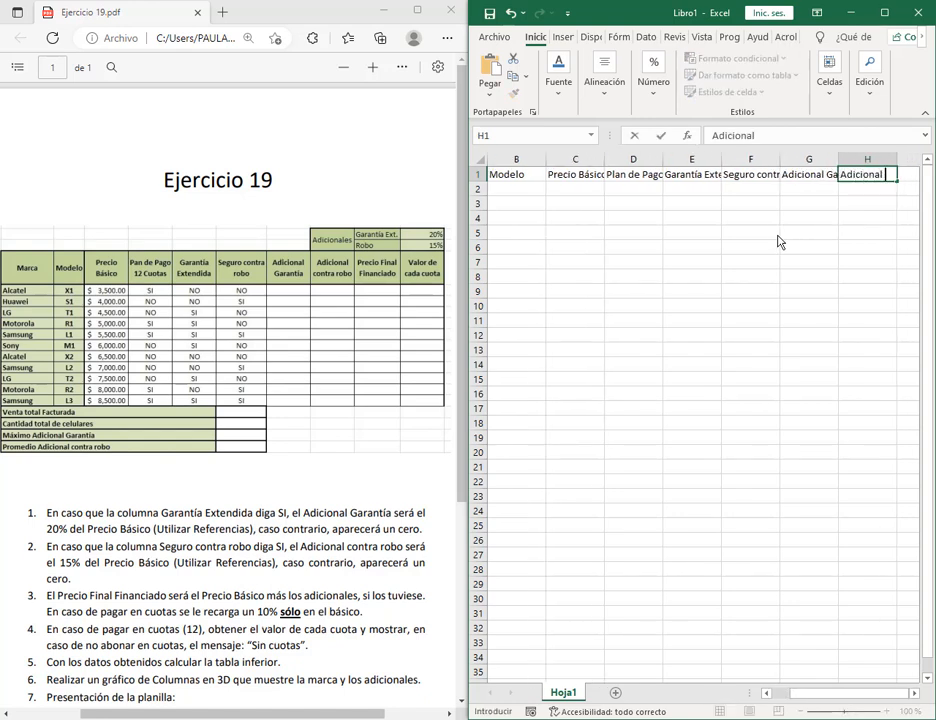
type("contra robo")
key("Tab")
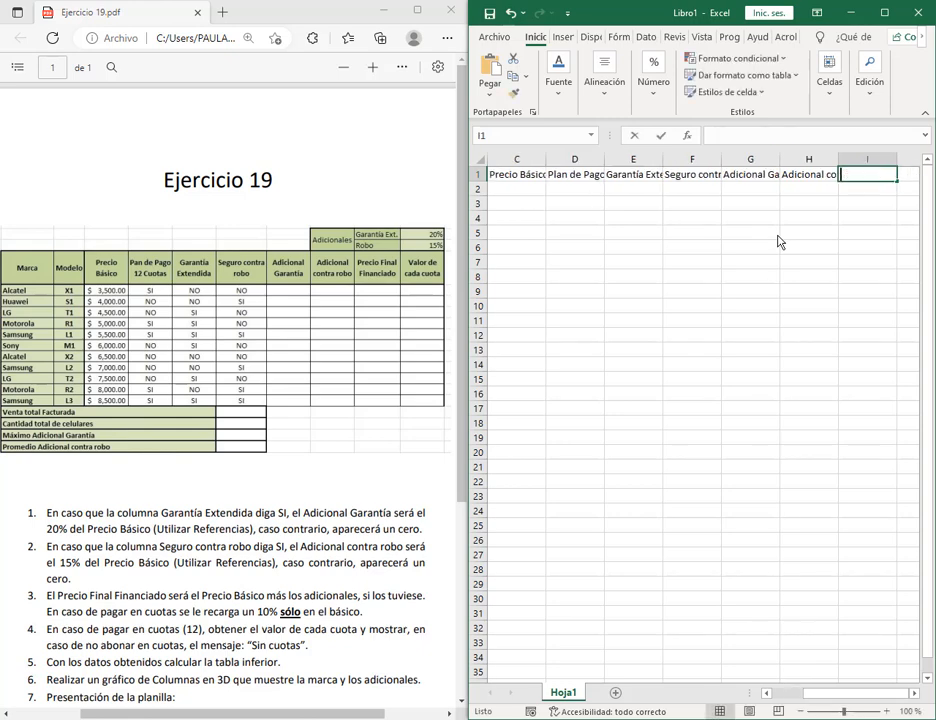
Enter the column headers Precio Final Financiado in I1 and Valor de cada Cuota in J1
type("Precio Fina")
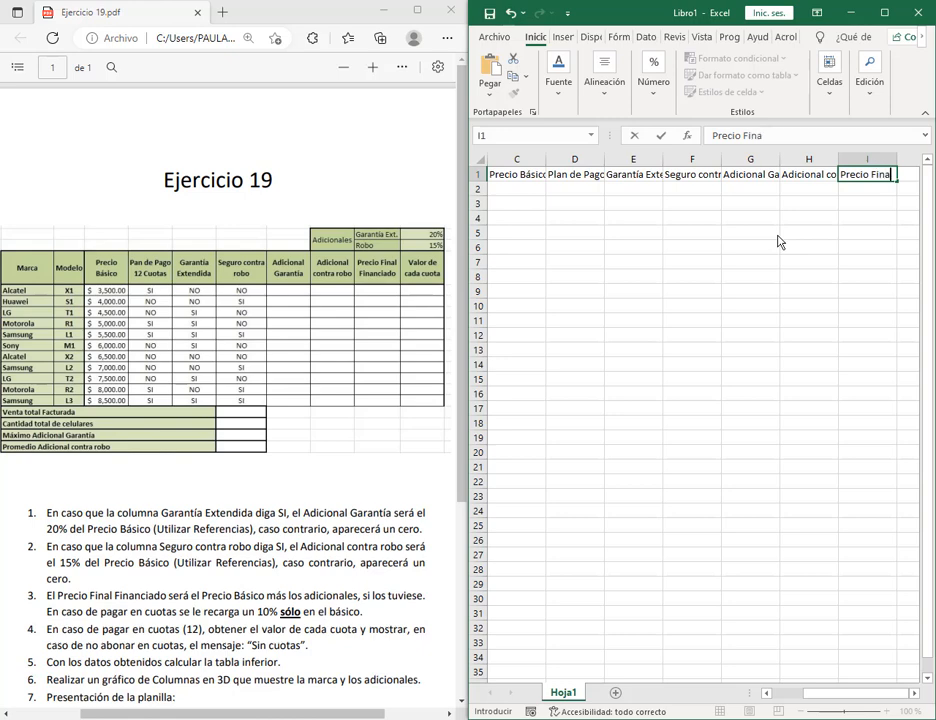
type("l Financiado")
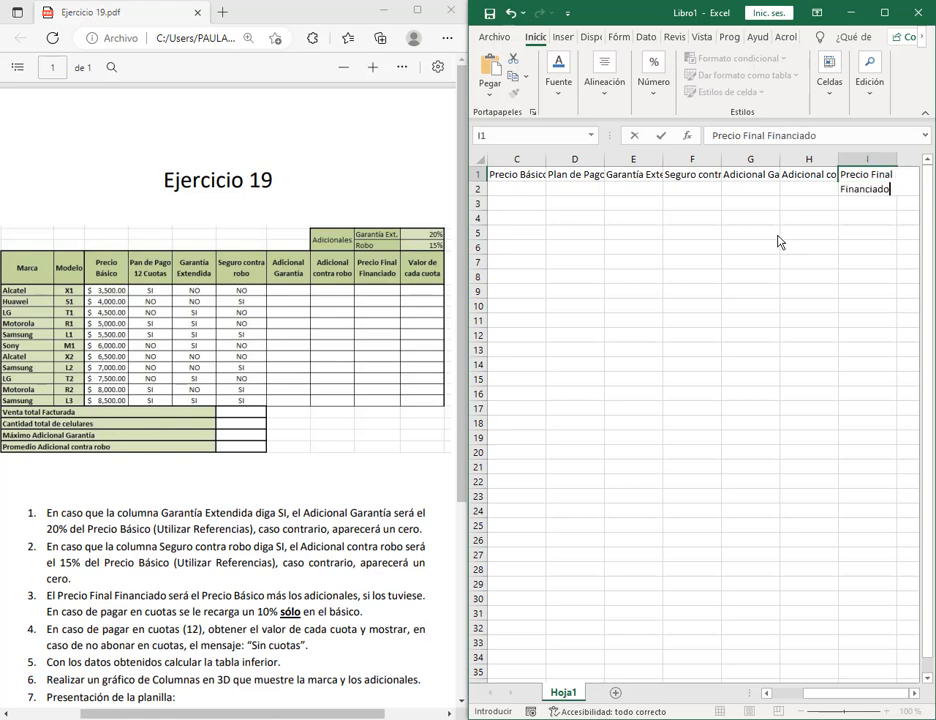
key("Tab")
type("Valor de cad")
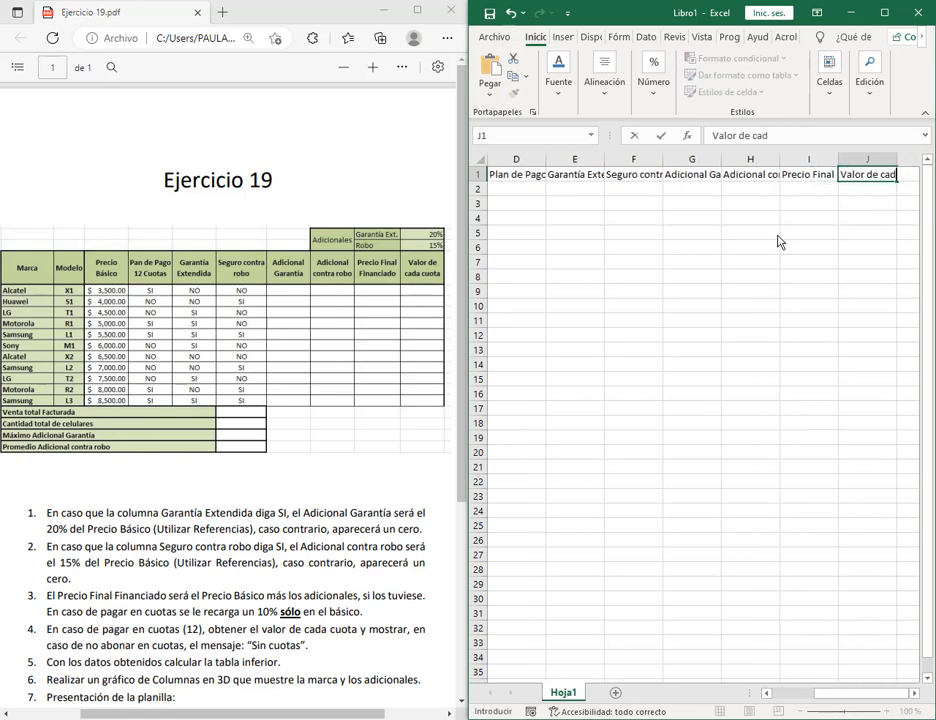
type("a Cuo")
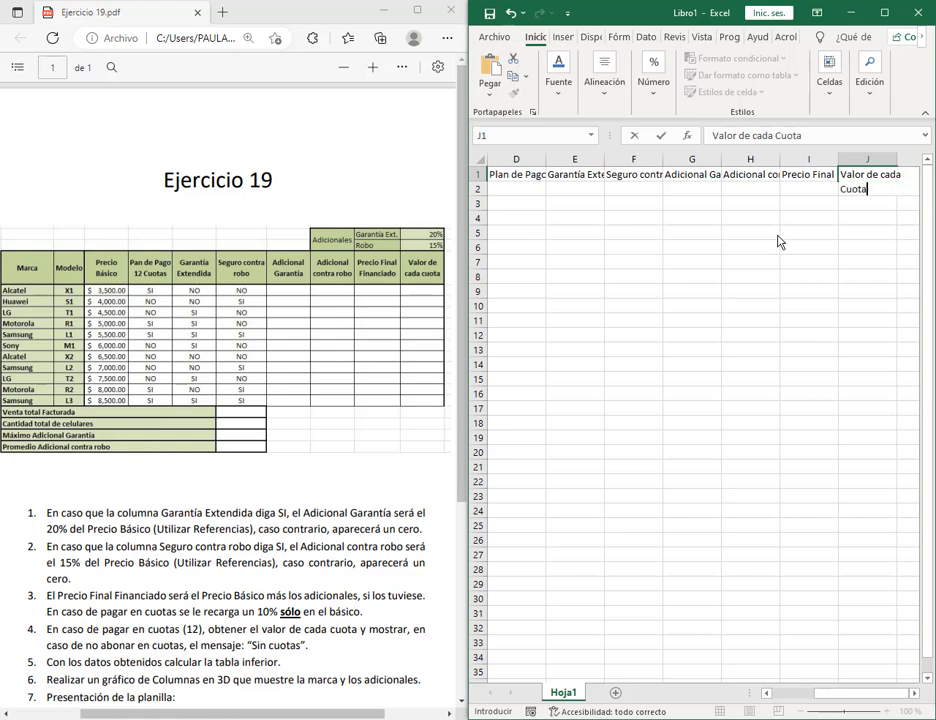
type("ta")
key("Return")
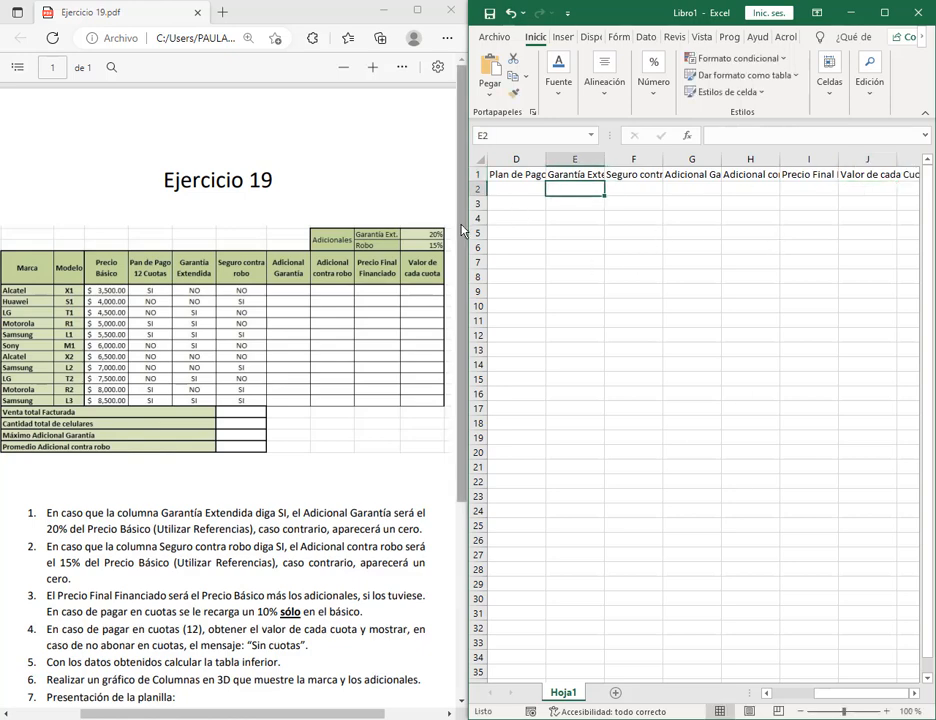
Wrap the header text in D1:J1 and centre it both vertically and horizontally
left_click_drag(463, 230, 213, 247)
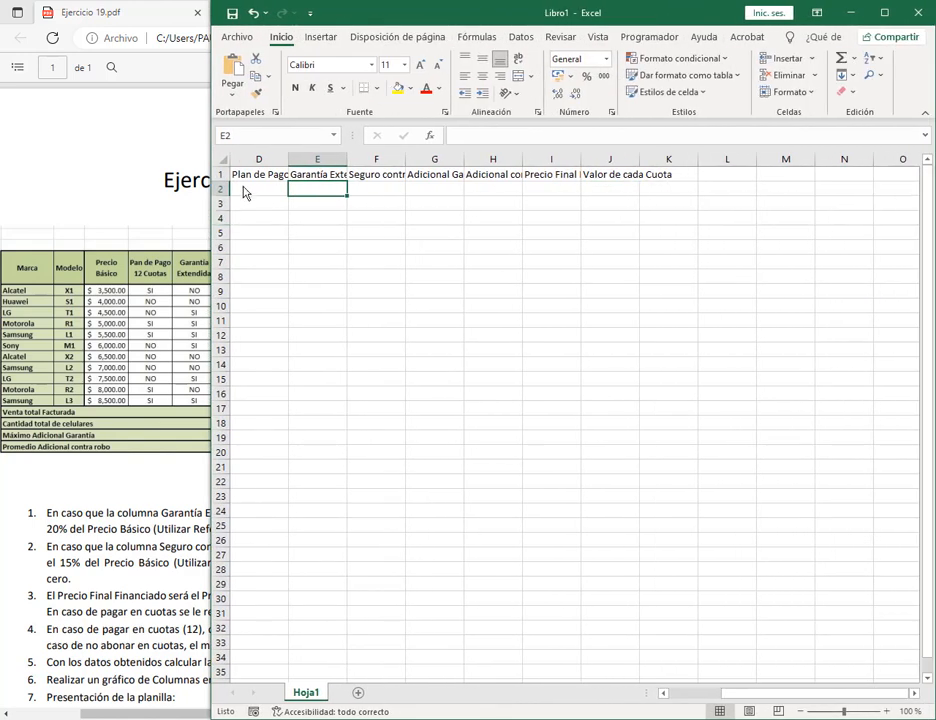
left_click_drag(247, 177, 674, 178)
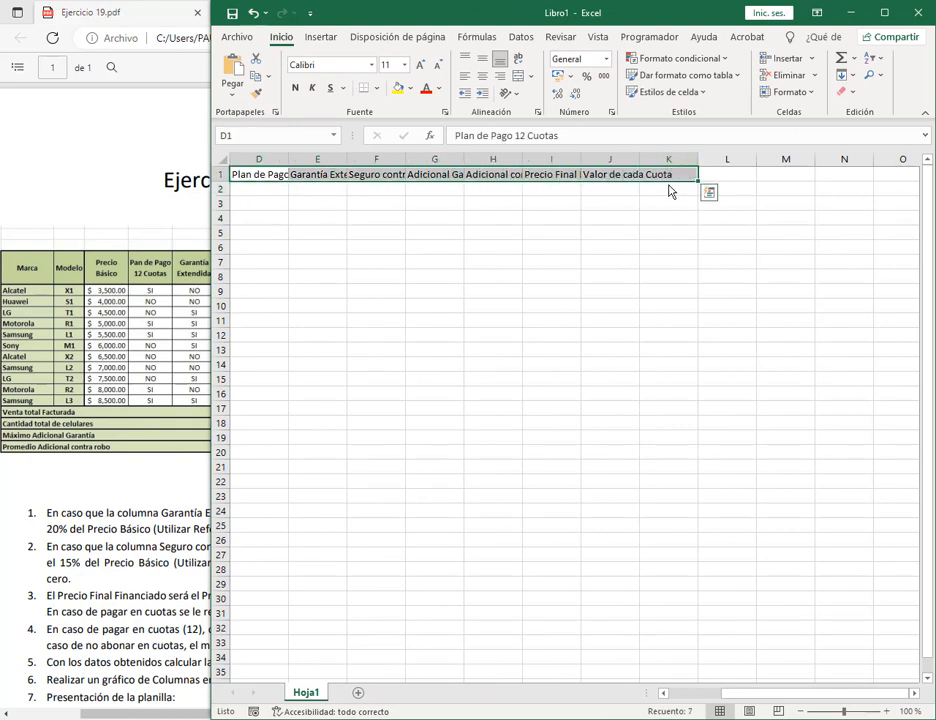
left_click(670, 179)
left_click_drag(620, 180, 262, 178)
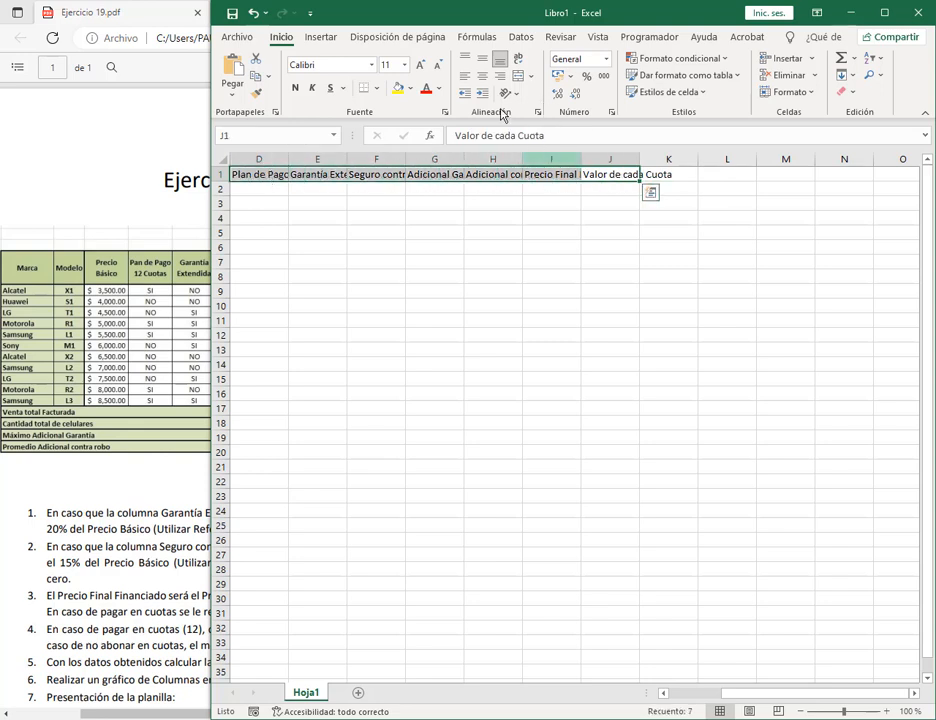
left_click(519, 60)
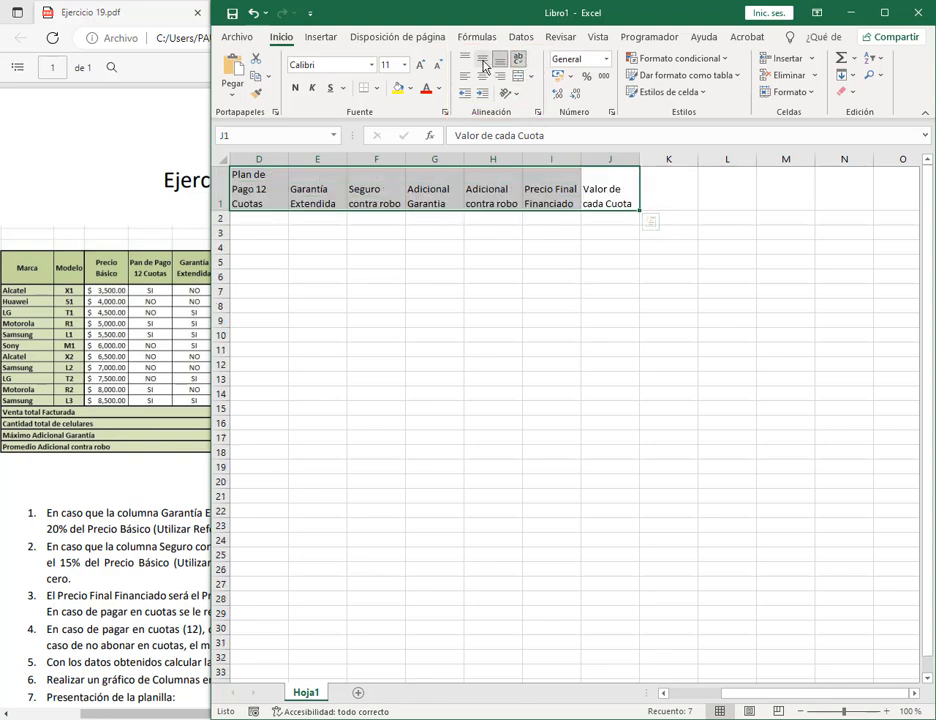
left_click(484, 60)
left_click(483, 76)
left_click(610, 320)
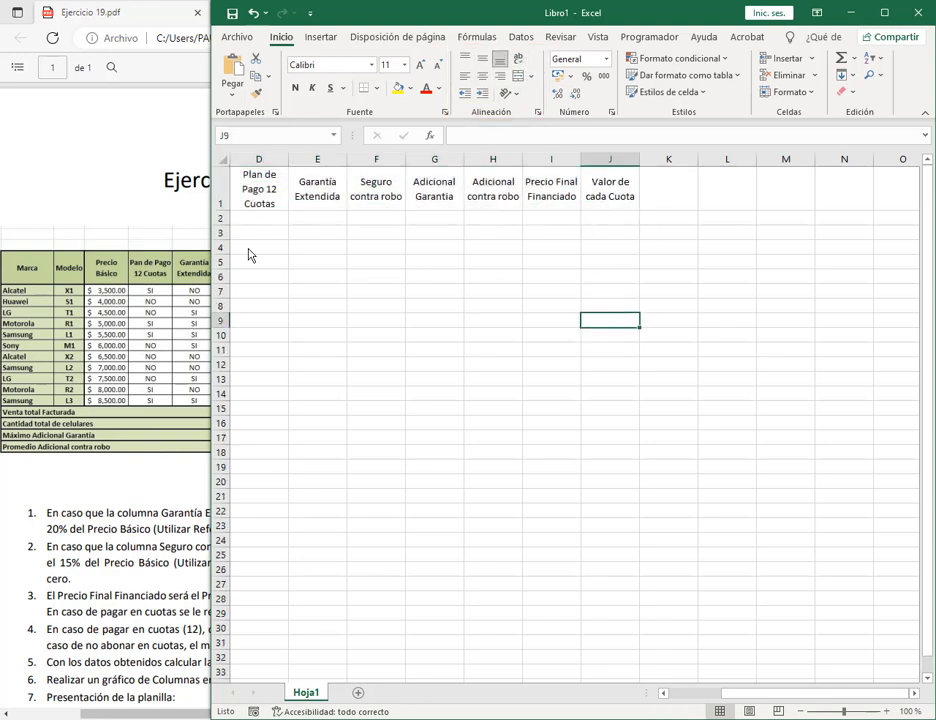
left_click_drag(212, 262, 466, 262)
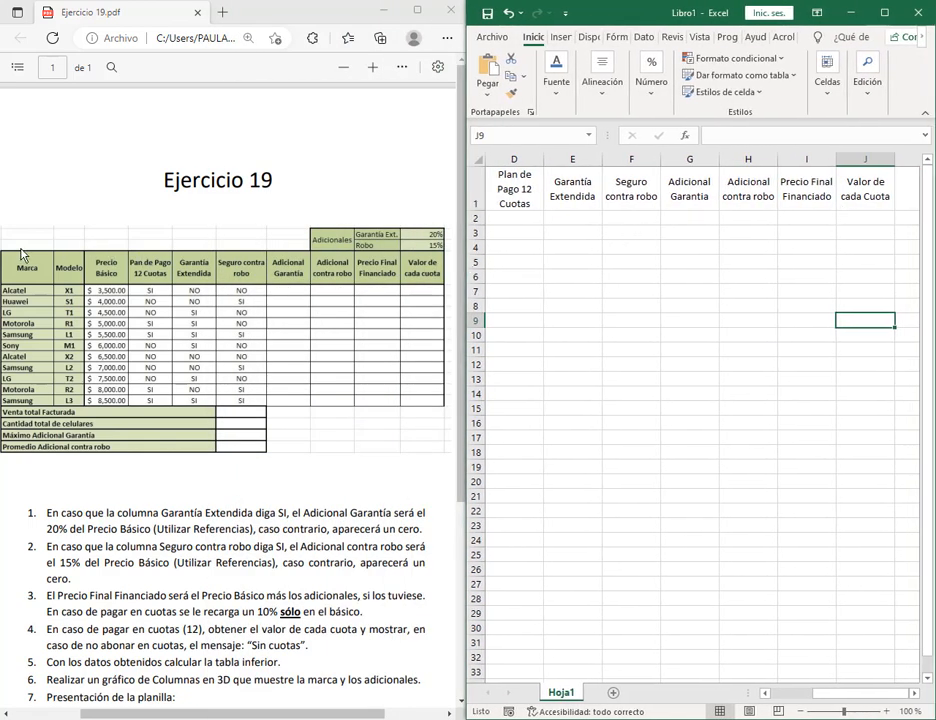
Insert two blank rows above the header row one at a time, and undo both insertions
left_click_drag(5, 247, 445, 290)
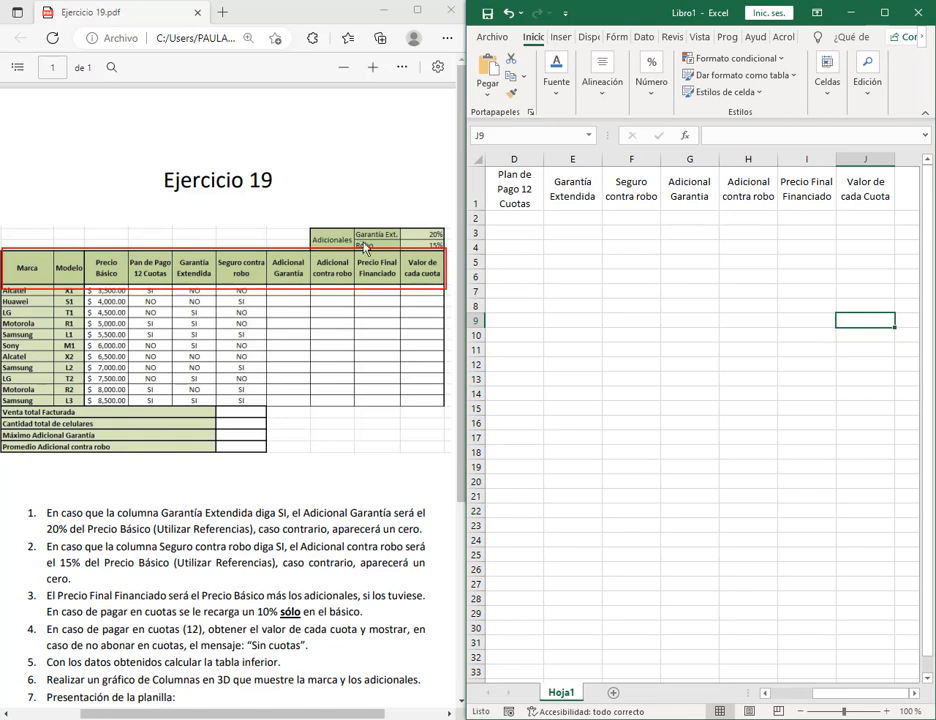
left_click_drag(310, 221, 445, 250)
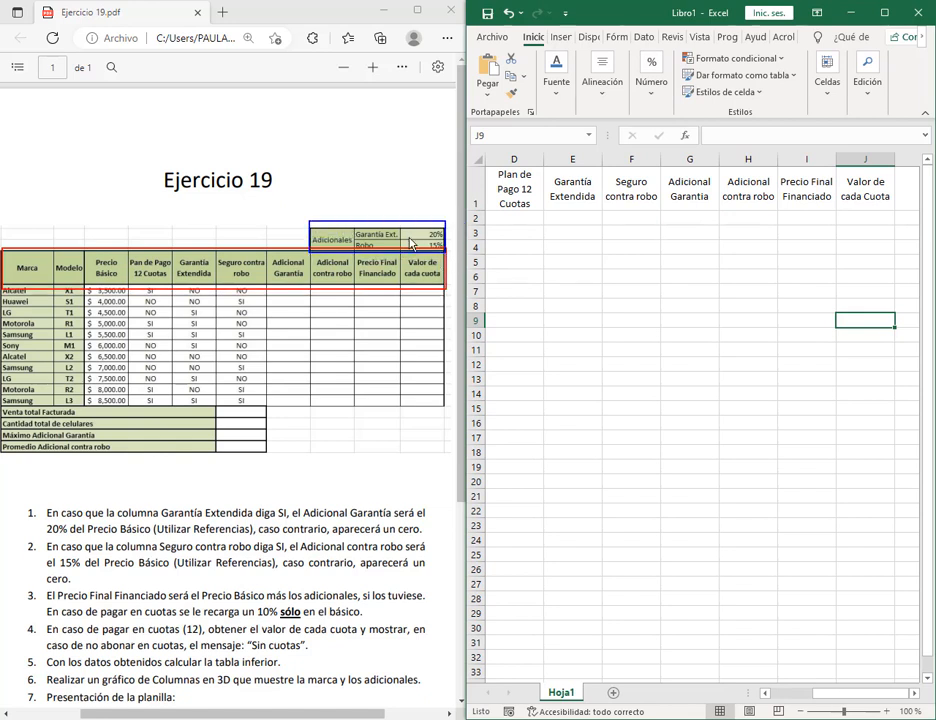
left_click(618, 247)
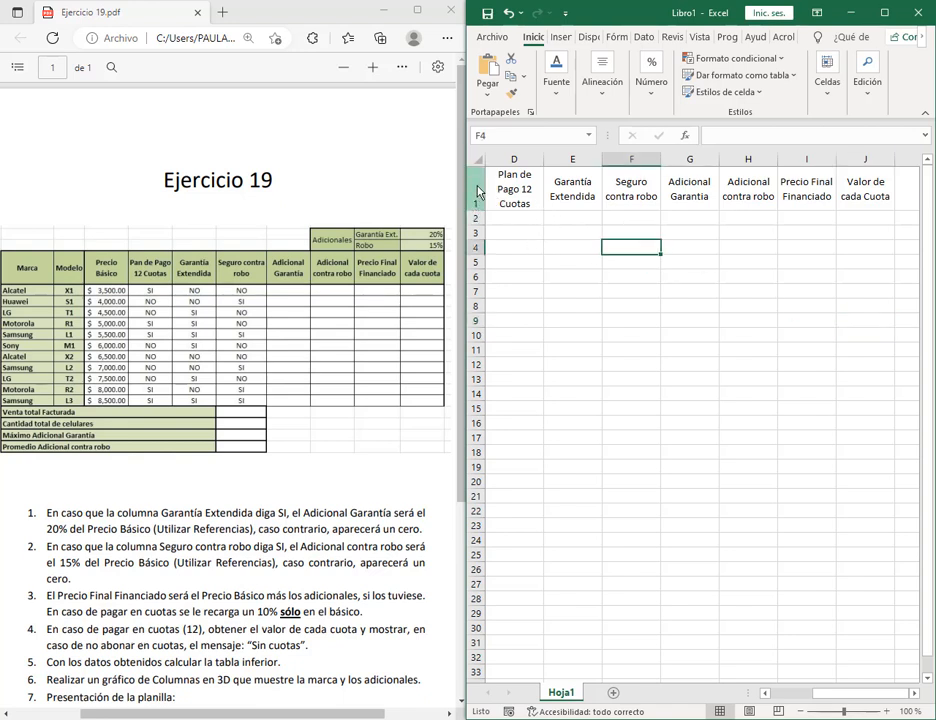
left_click_drag(465, 166, 487, 212)
left_click_drag(526, 256, 486, 208)
right_click(481, 198)
left_click(527, 318)
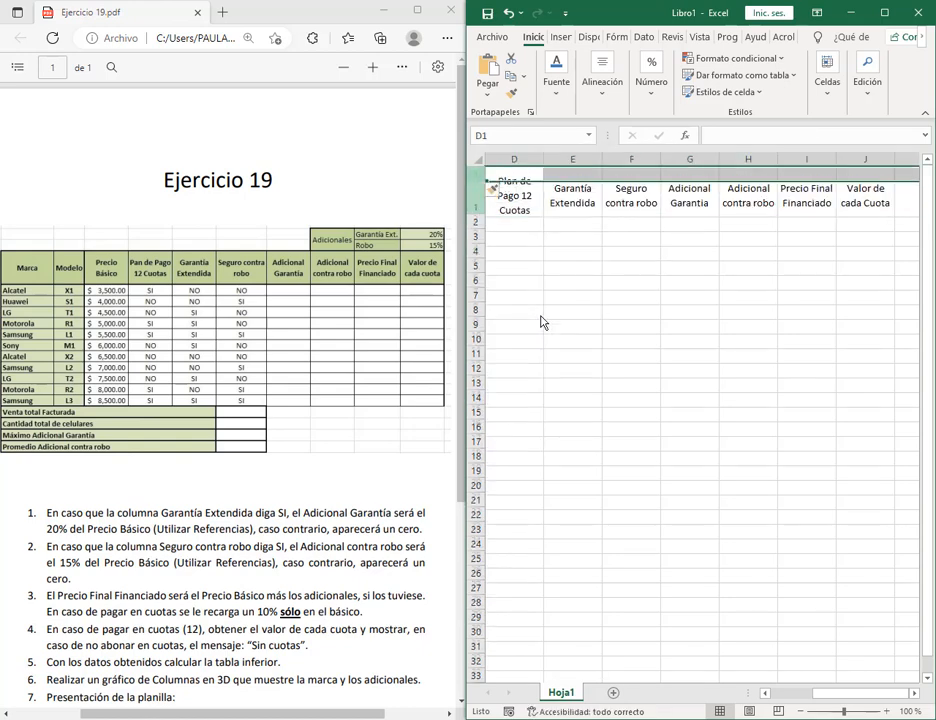
left_click(790, 292)
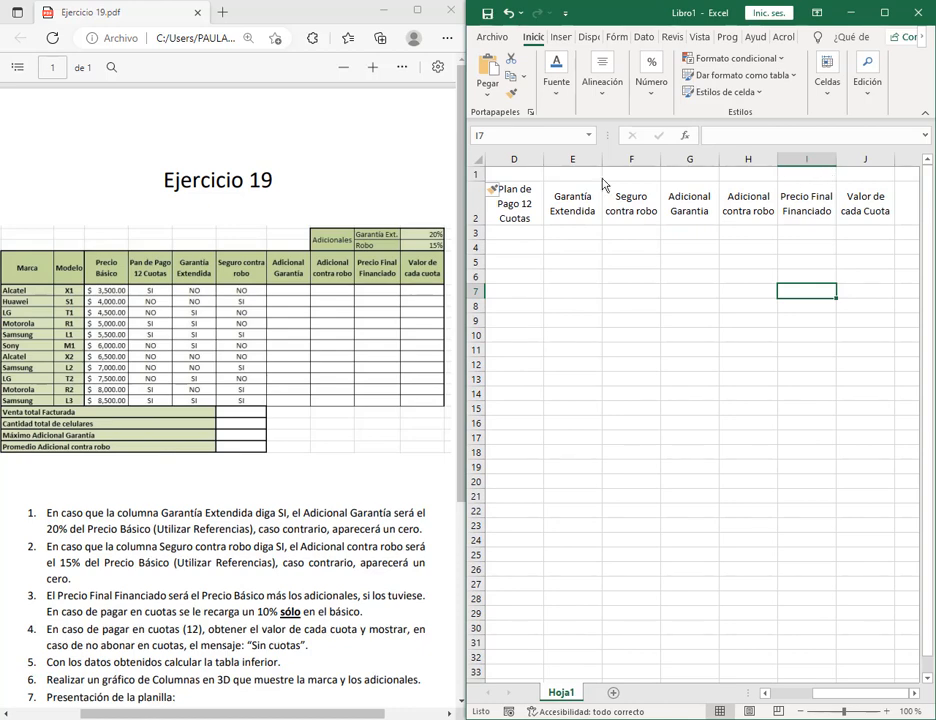
right_click(481, 177)
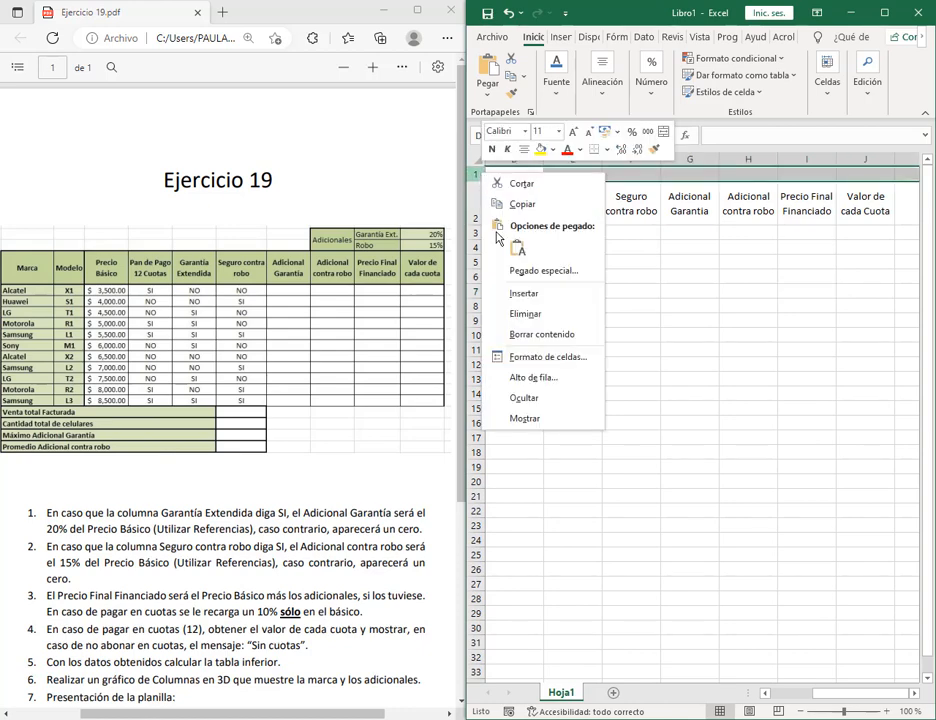
left_click(520, 292)
left_click(862, 336)
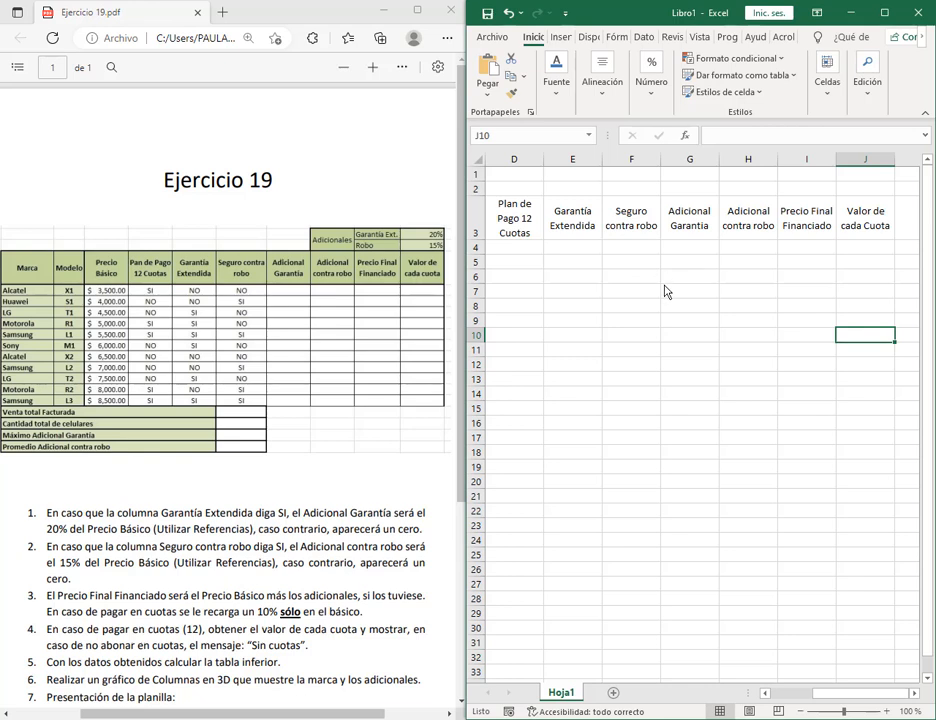
left_click(509, 14)
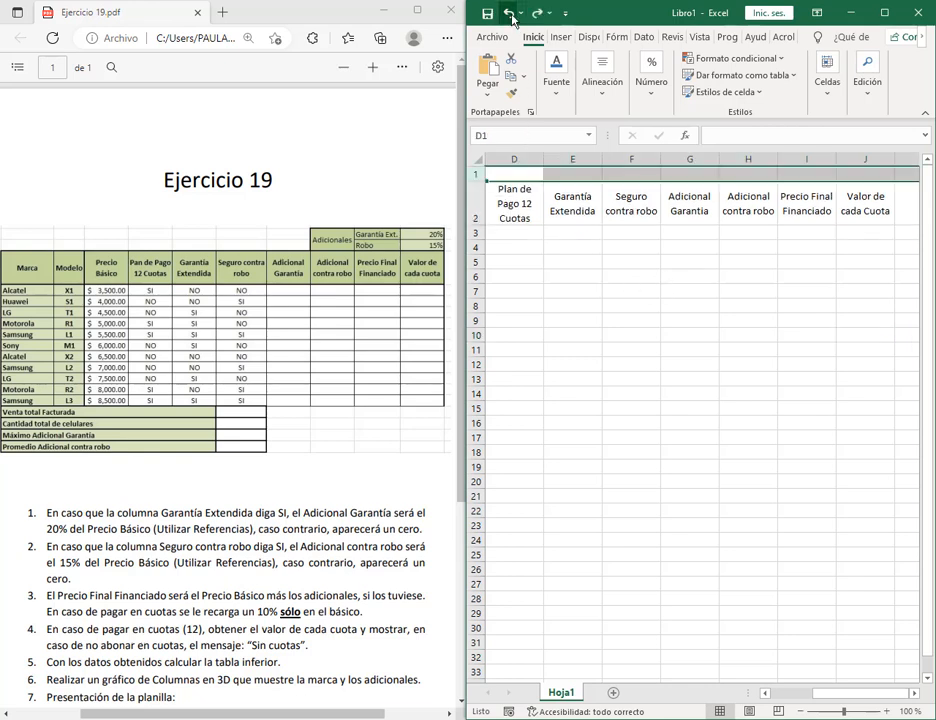
left_click(627, 291)
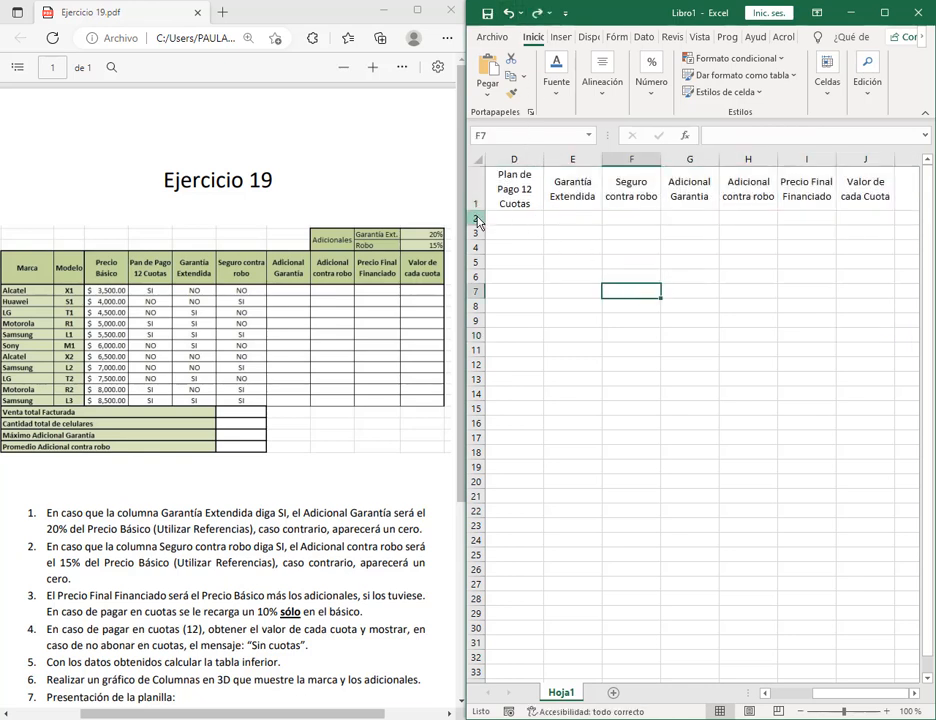
Insert two blank rows above the header row in a single operation on rows 1 and 2
left_click_drag(477, 221, 478, 198)
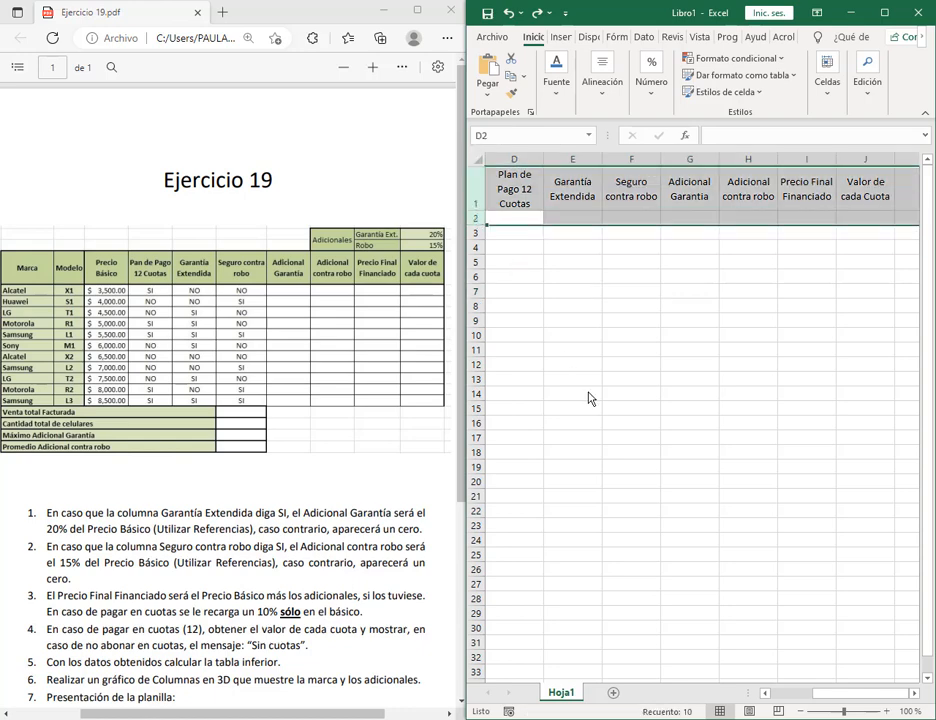
right_click(478, 201)
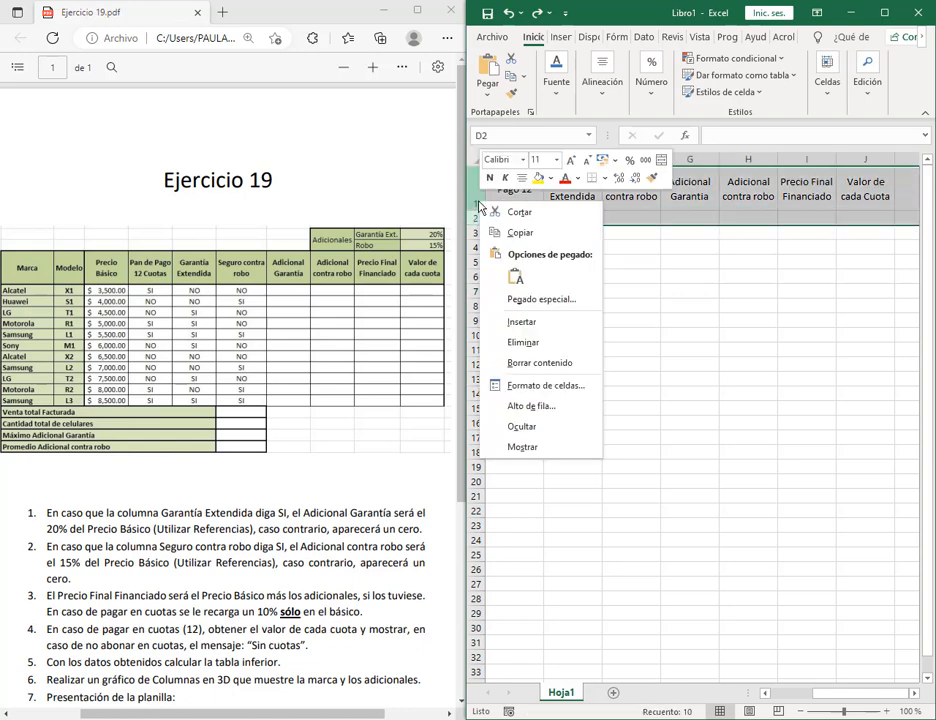
left_click(516, 327)
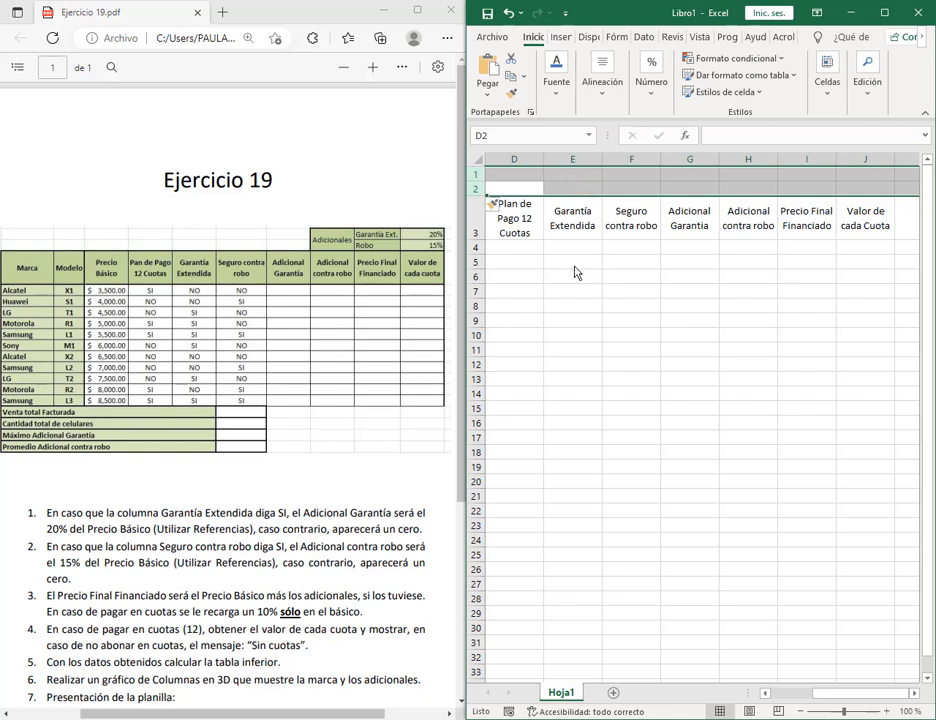
left_click(632, 278)
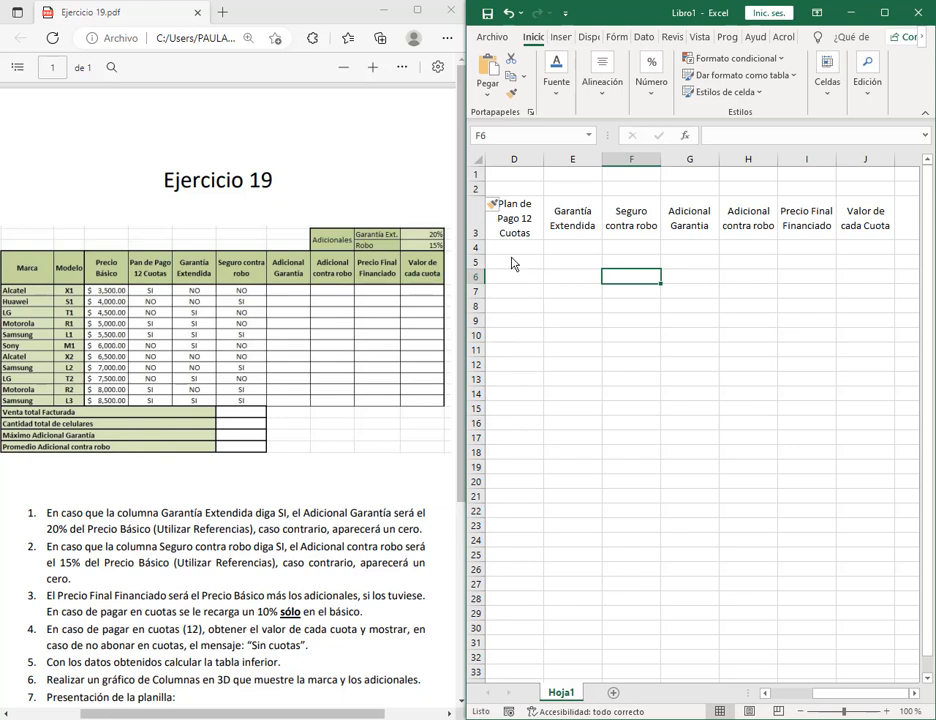
Try inserting five blank rows at once above the header row in row 3, and undo that insertion
left_click_drag(478, 225, 480, 296)
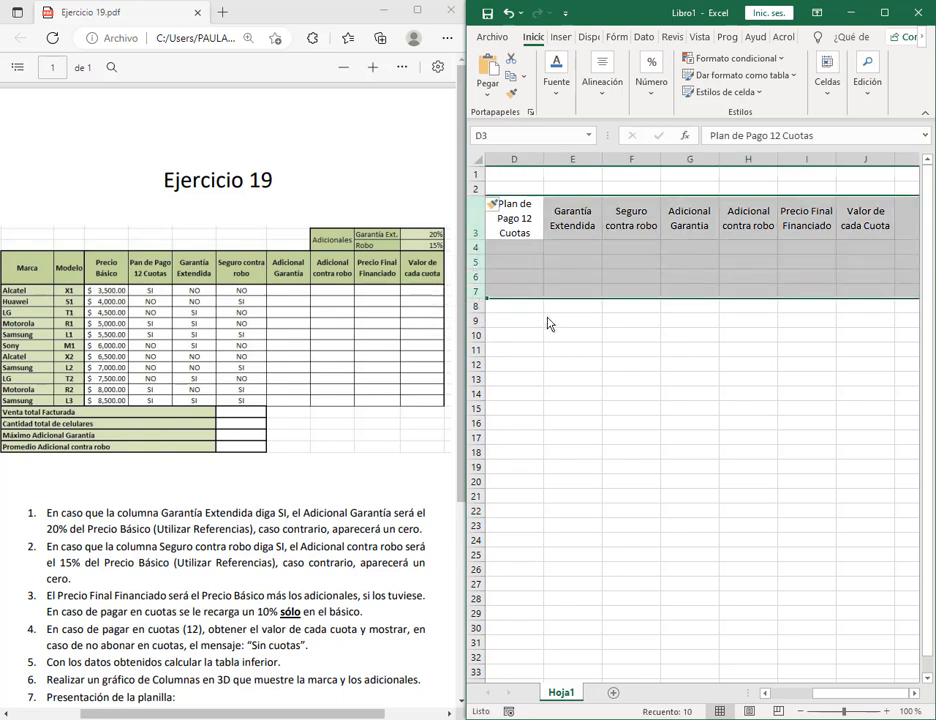
right_click(481, 236)
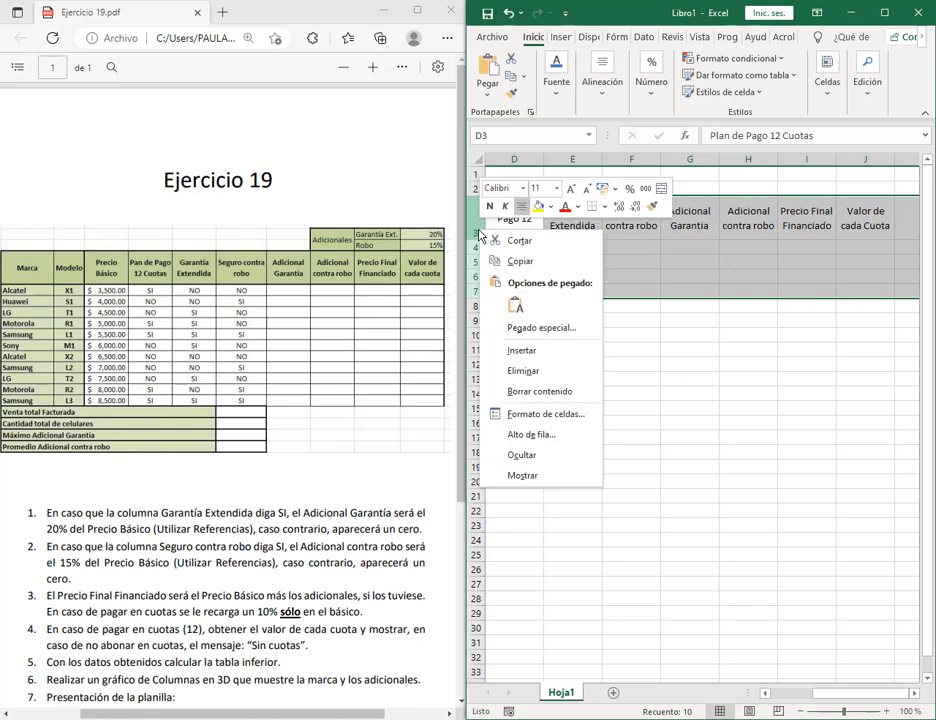
left_click(535, 352)
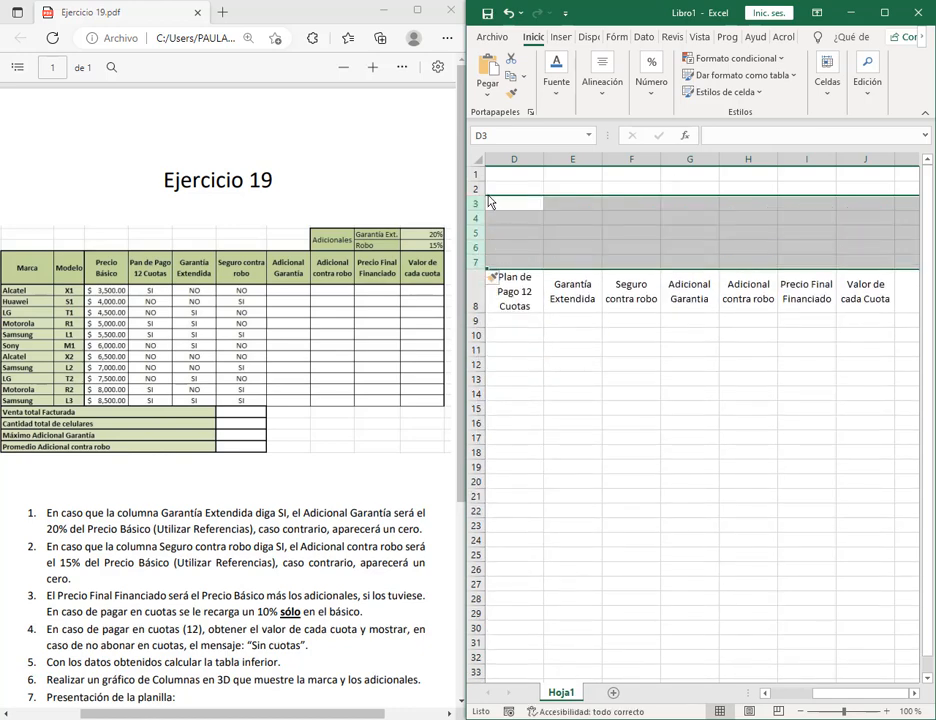
key("ctrl+z")
left_click(848, 352)
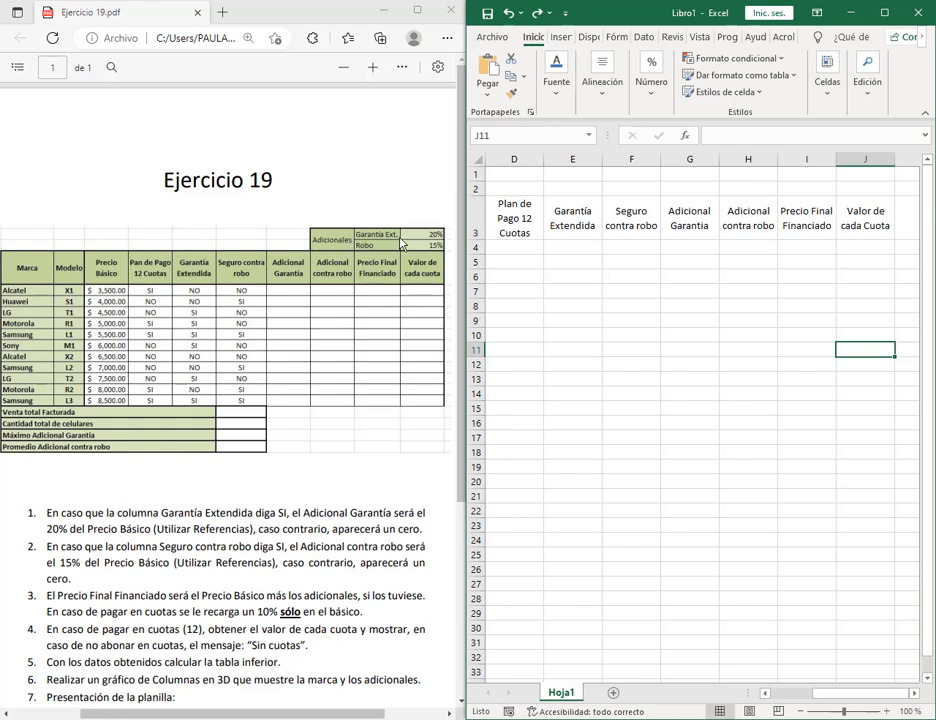
Enter the label Adicionales in cell H1 above the Adicional contra robo header
mouse_move(745, 180)
left_mouse_down()
mouse_move(763, 194)
mouse_move(758, 184)
left_mouse_up()
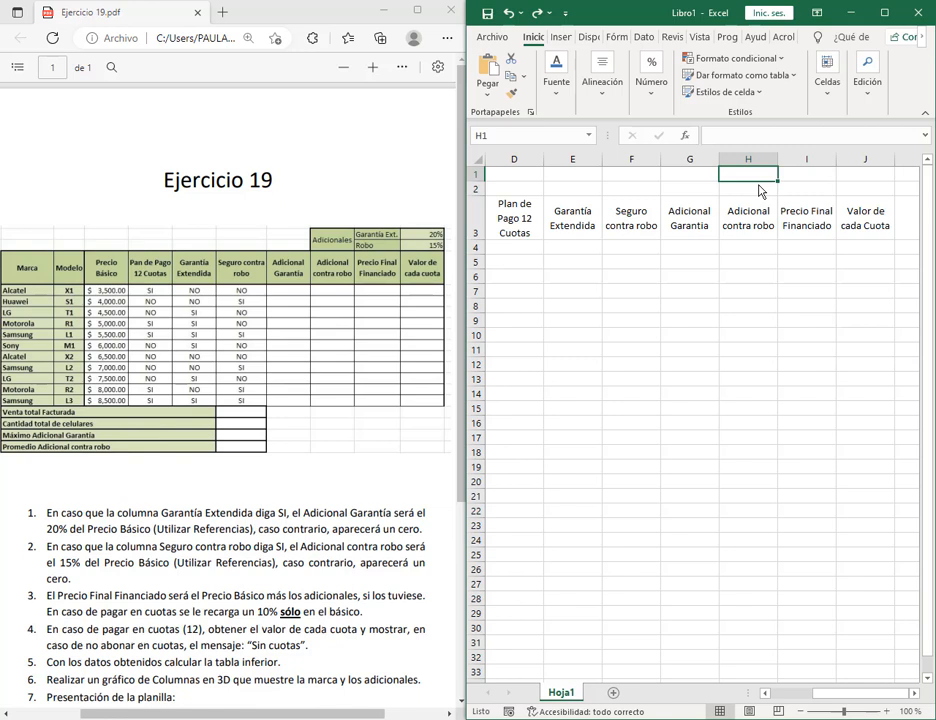
type("Adicionales")
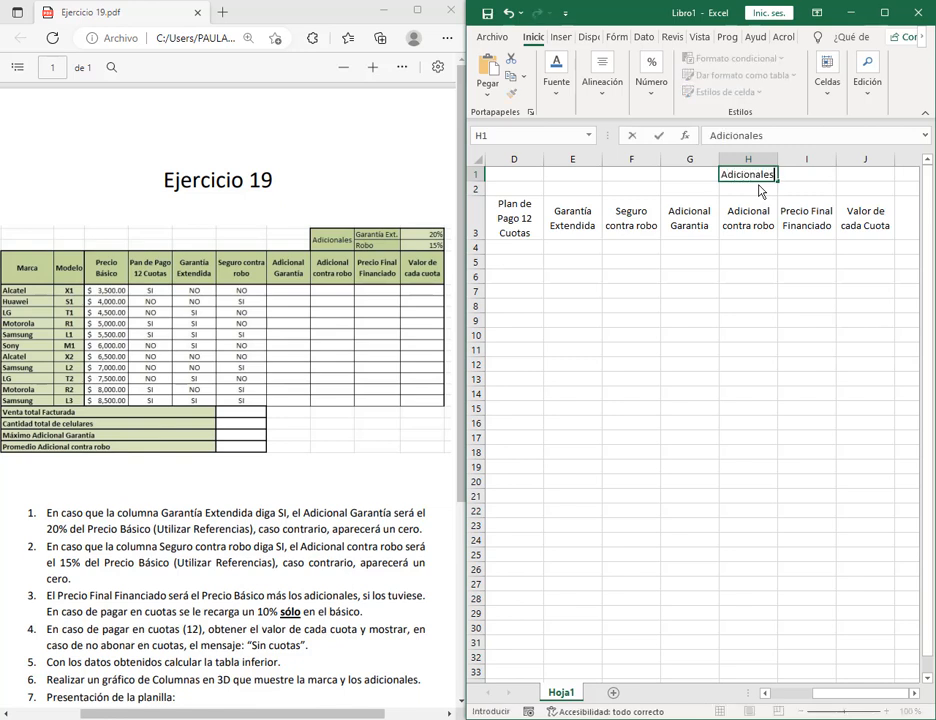
key("Return")
Merge cells H1:H2 and centre the Adicionales label horizontally and vertically
left_click_drag(755, 177, 757, 183)
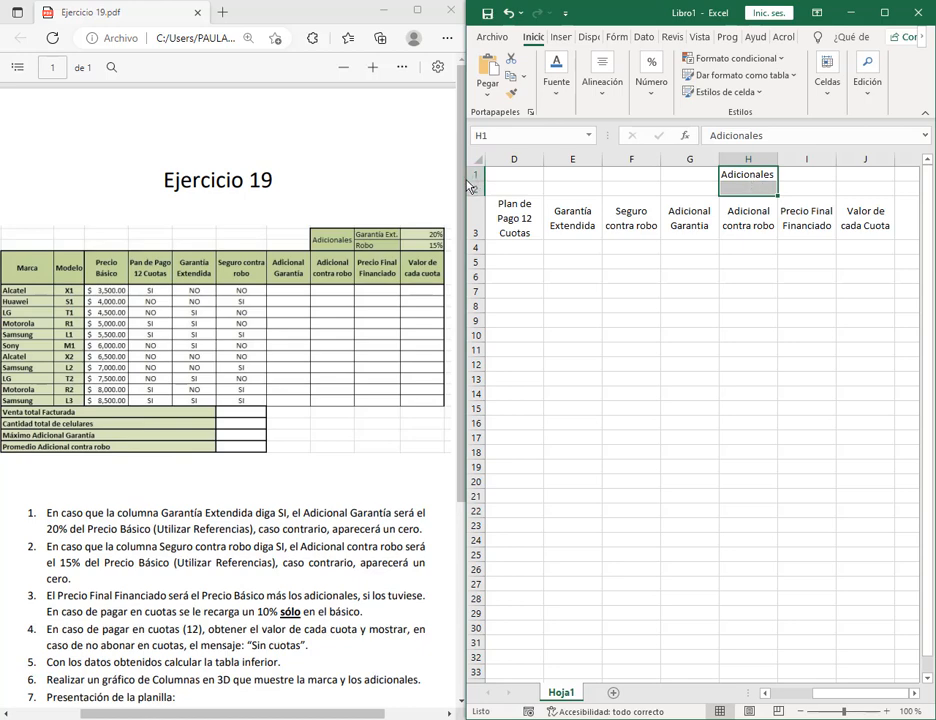
left_click_drag(470, 186, 230, 186)
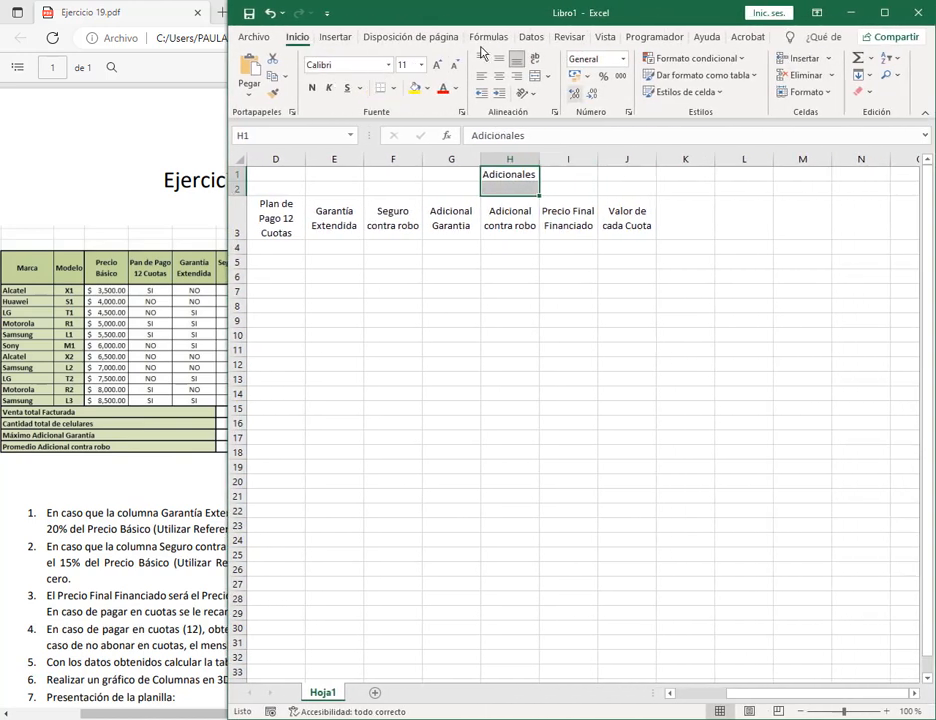
left_click_drag(472, 45, 559, 117)
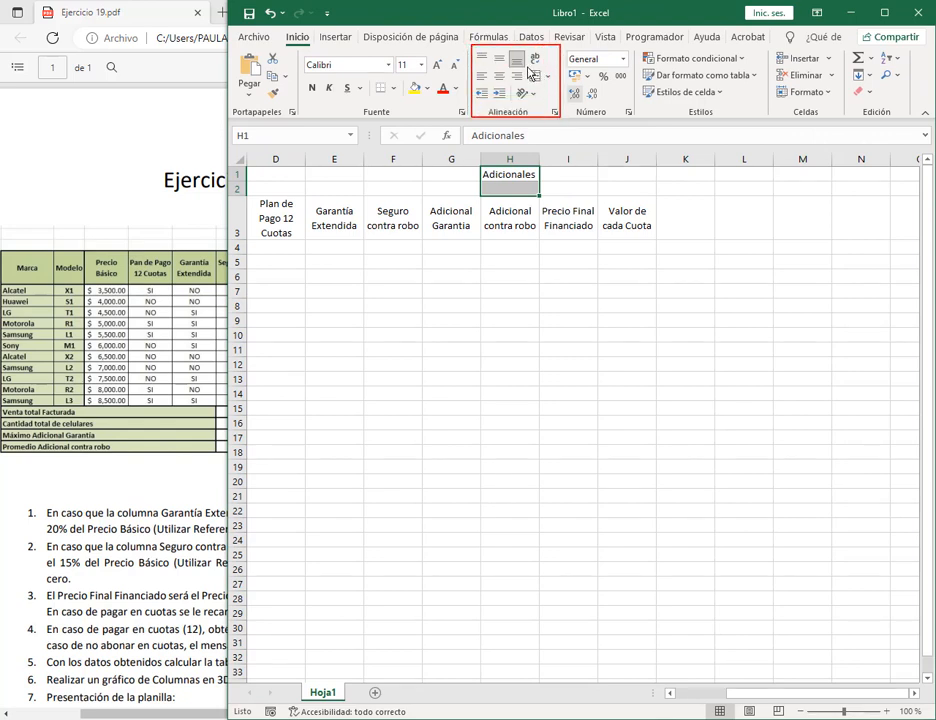
left_click(536, 76)
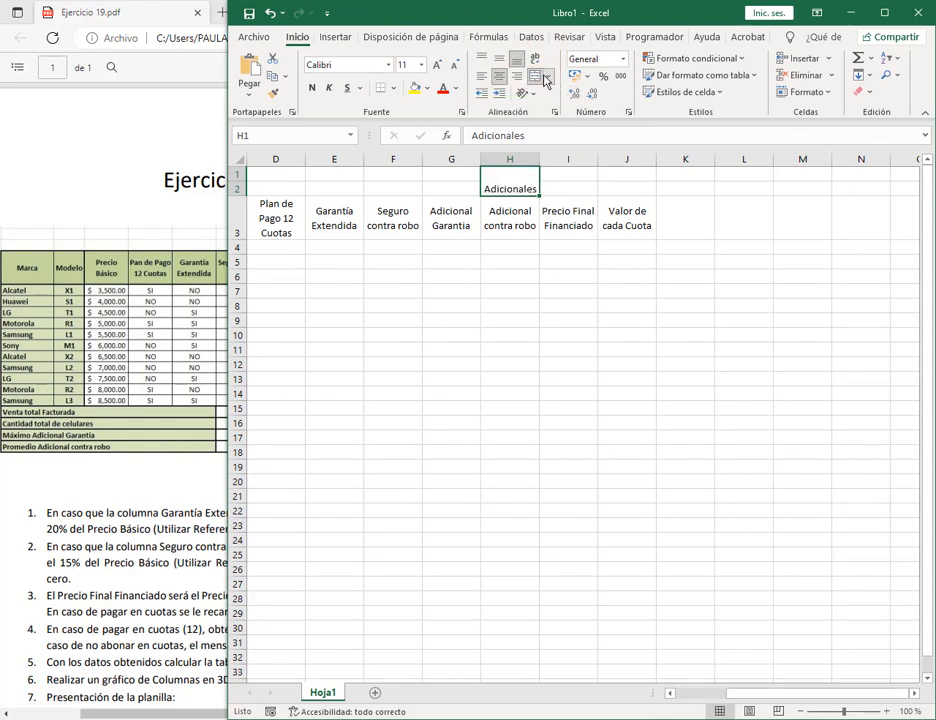
left_click(500, 59)
left_click(549, 365)
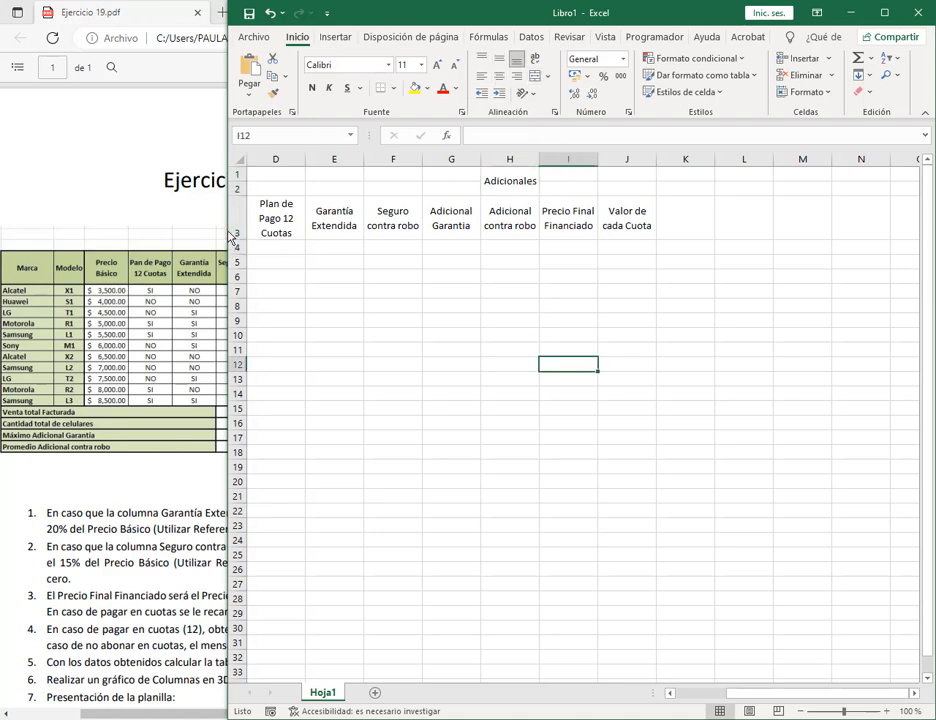
Enter the labels Garantía Ext. in cell I1 and Robo in cell I2, beside the Adicionales label
left_click_drag(233, 235, 462, 235)
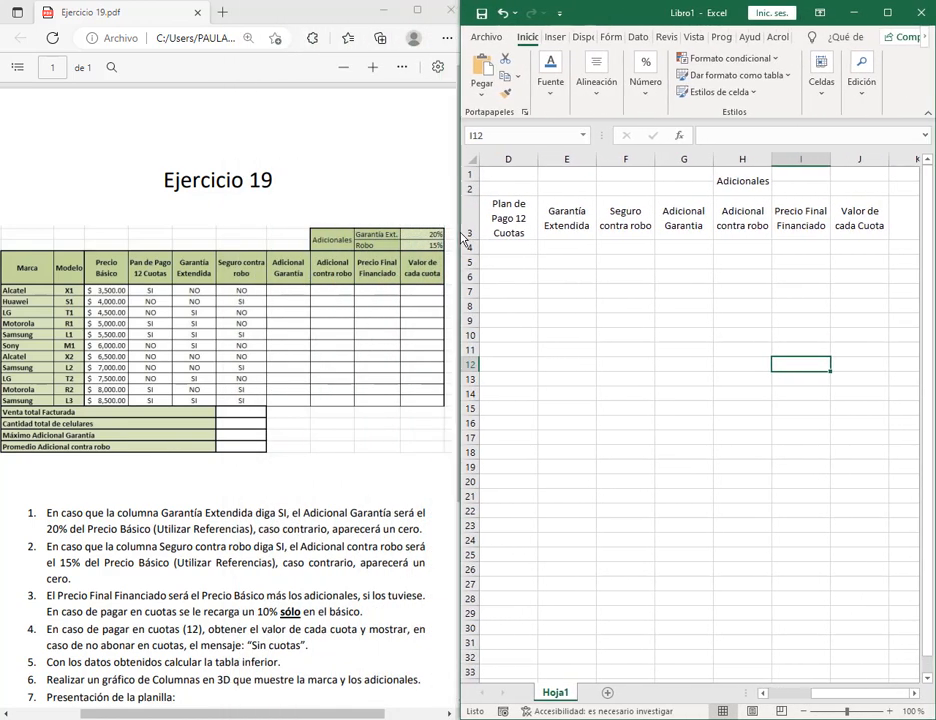
left_click(800, 174)
type("G")
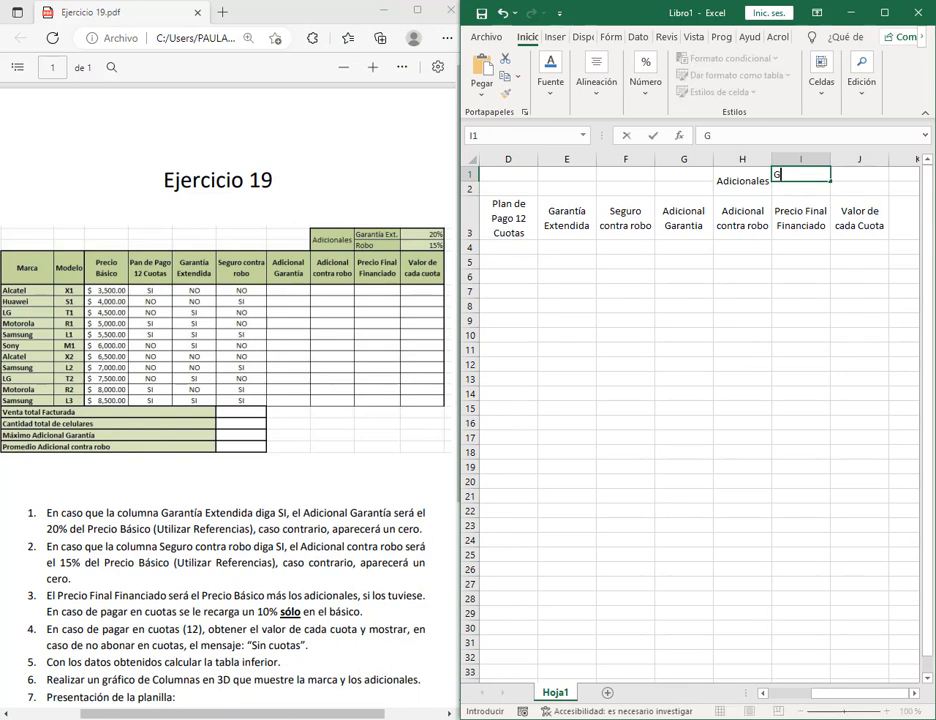
type("arantía Ext.")
key("Return")
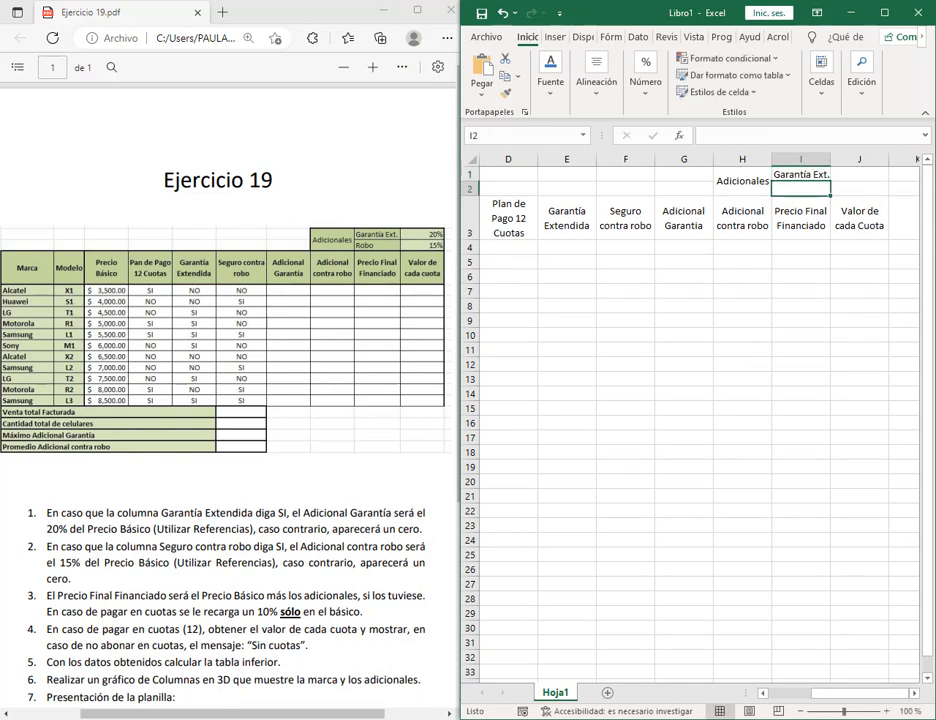
type("Robo")
key("Tab")
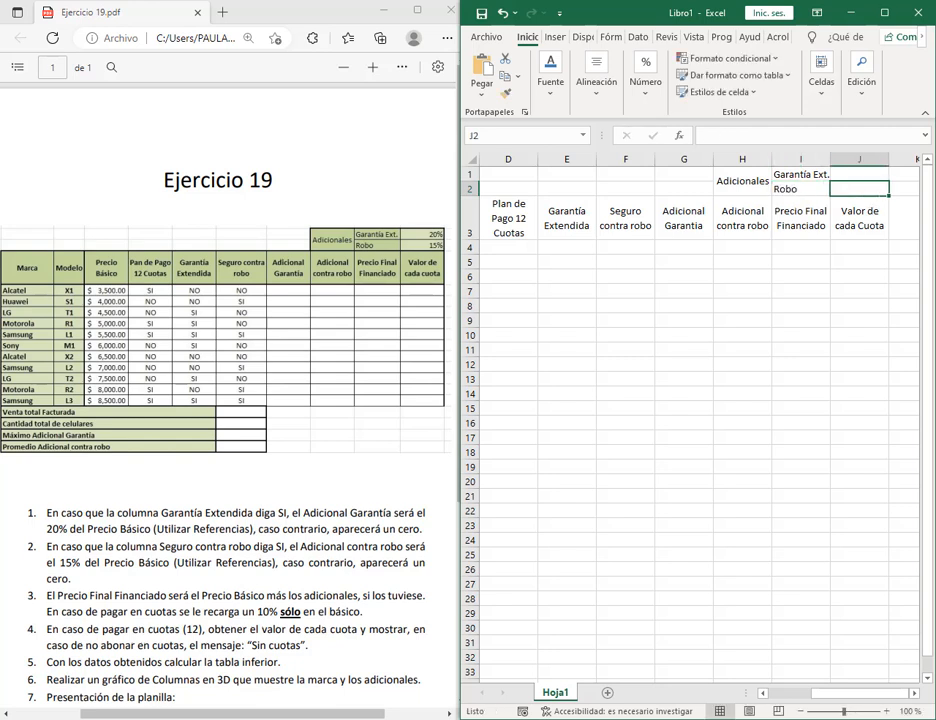
Enter the surcharge percentages 20% in cell J1 for Garantía Ext. and 15% in cell J2 for Robo
key("Up")
type("20")
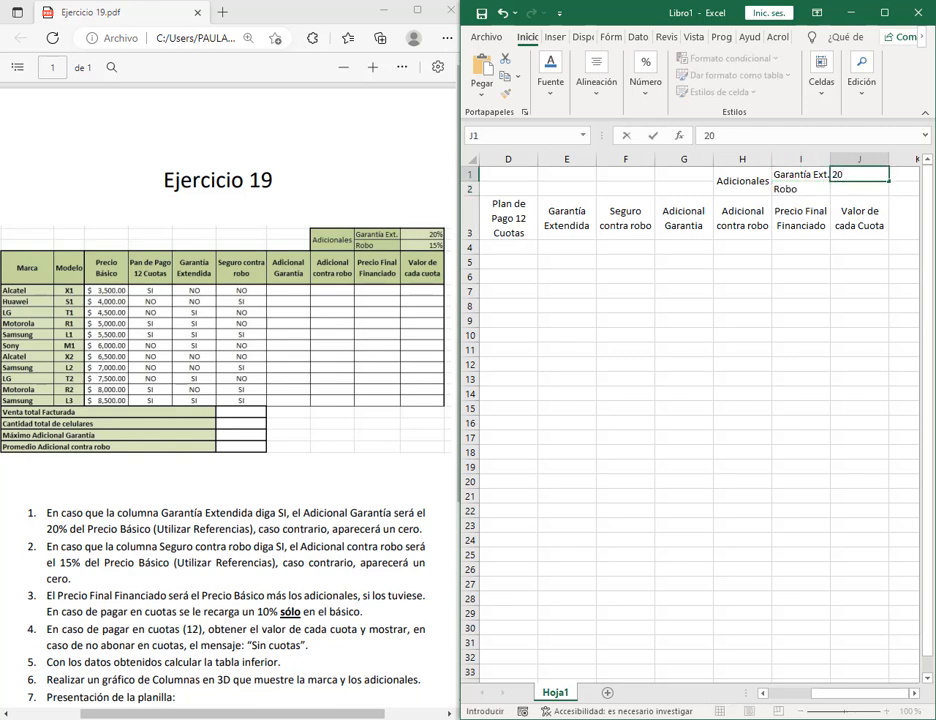
type("%")
key("Return")
type("15")
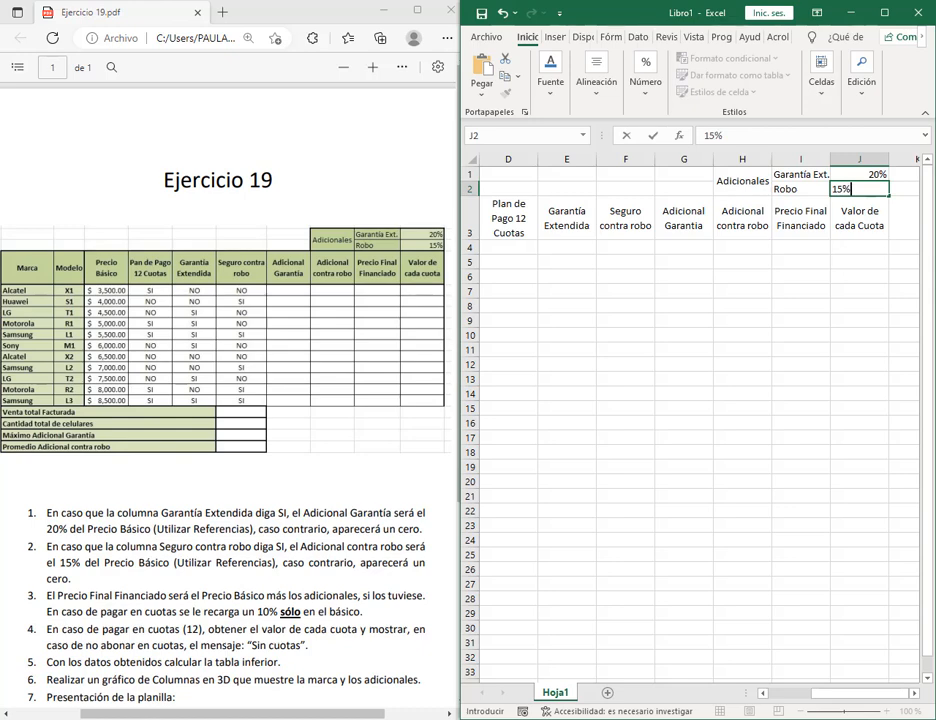
key("Return")
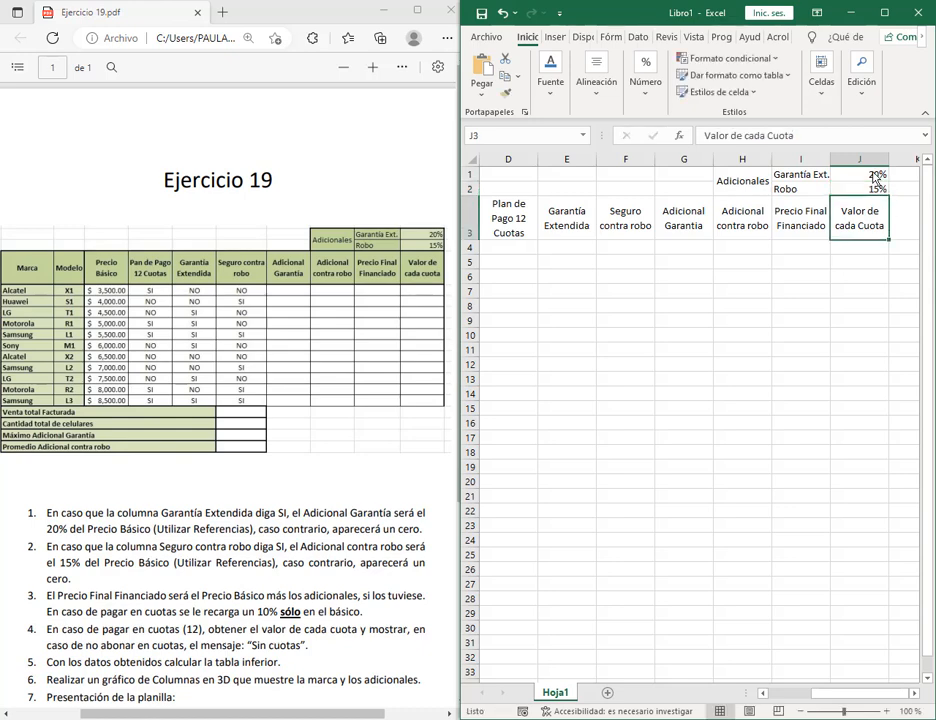
Apply all borders to range H1:J3, covering the Adicionales block and the three headers below it
left_click_drag(874, 178, 746, 232)
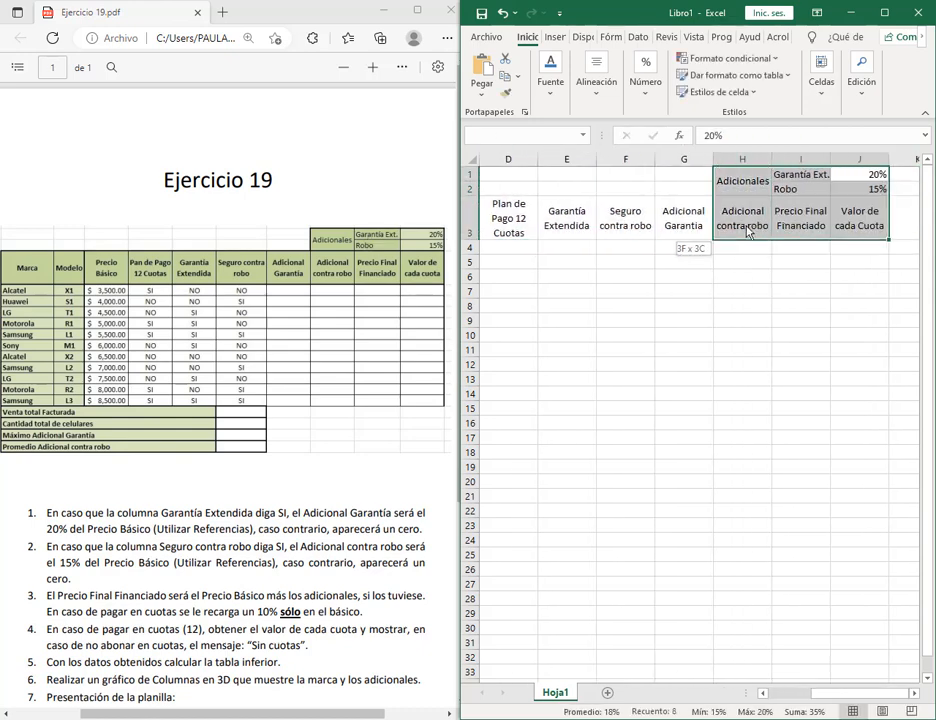
left_click(550, 80)
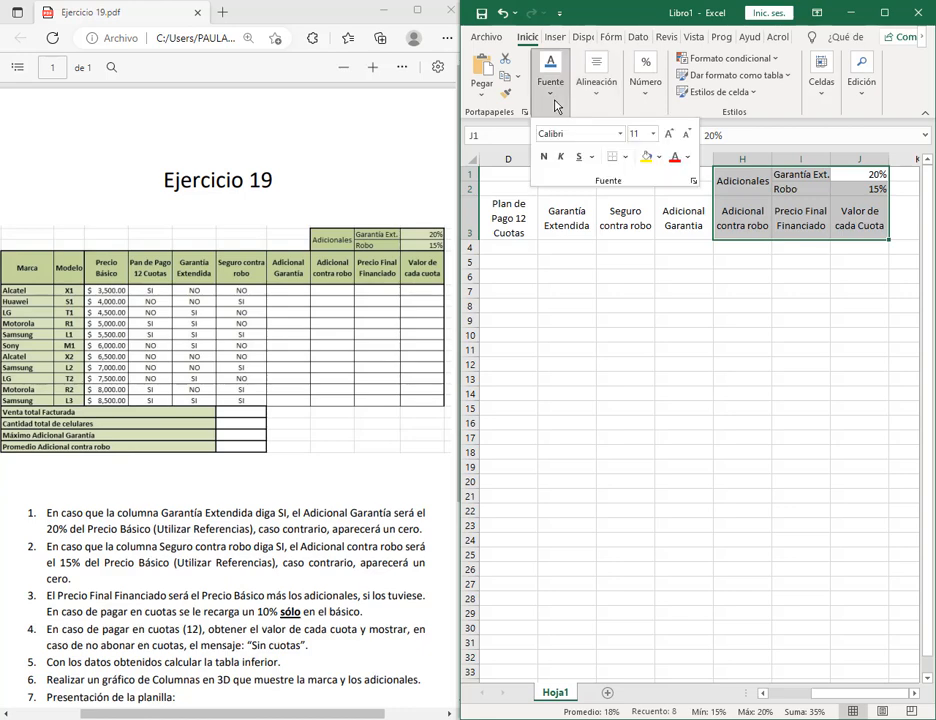
left_click(624, 157)
left_click(618, 300)
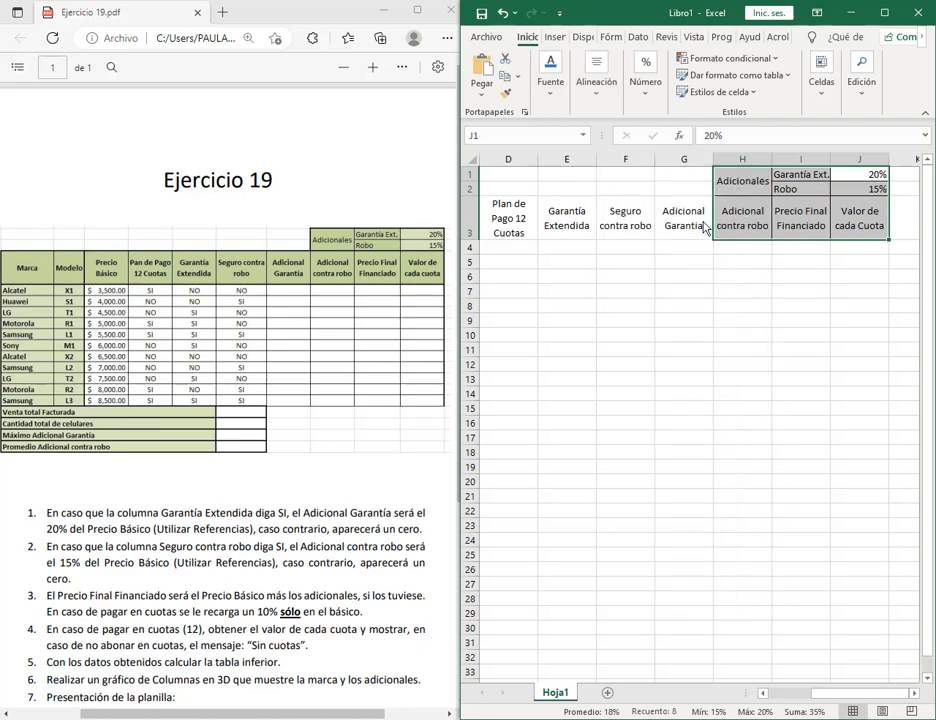
Apply all borders to the headers in A3:G3 and centre their text vertically and horizontally
left_click_drag(705, 226, 530, 226)
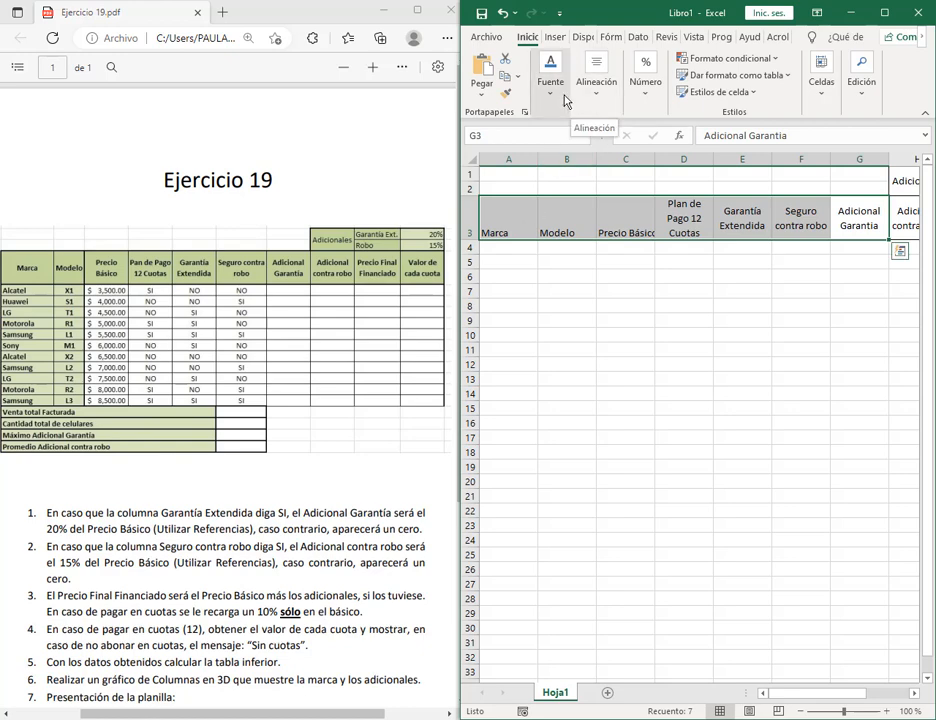
left_click(565, 96)
left_click(598, 93)
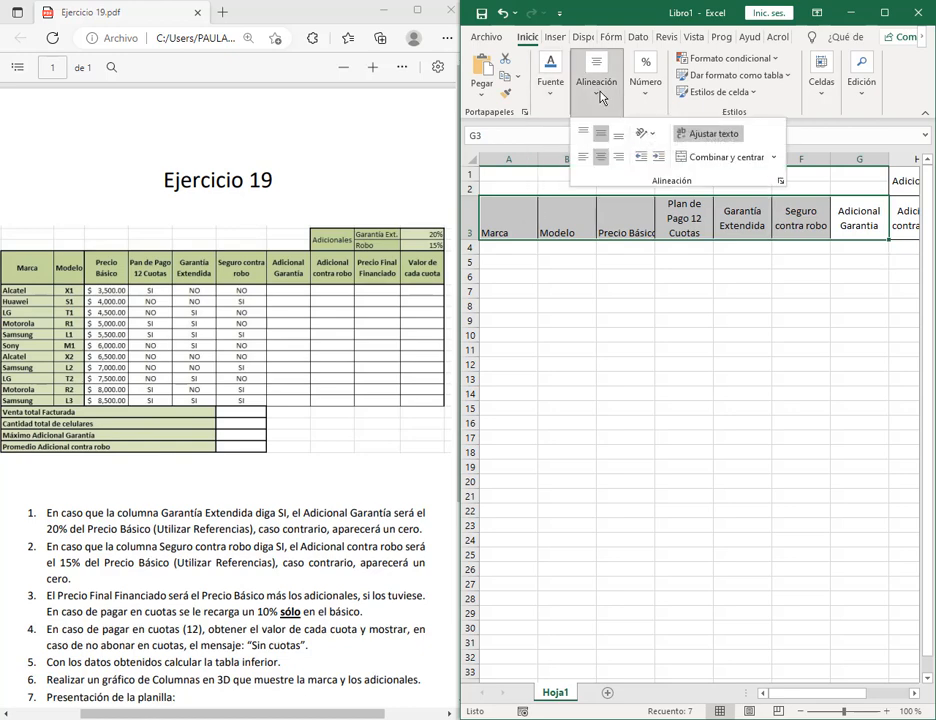
left_click(603, 138)
left_click(603, 138)
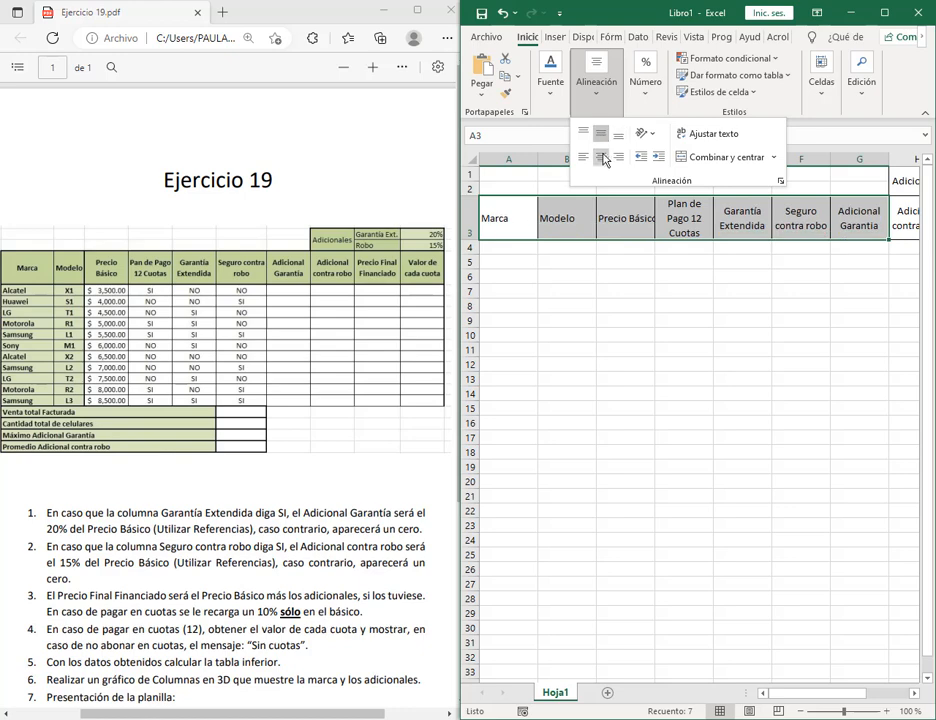
left_click(601, 156)
key("Escape")
left_click(735, 306)
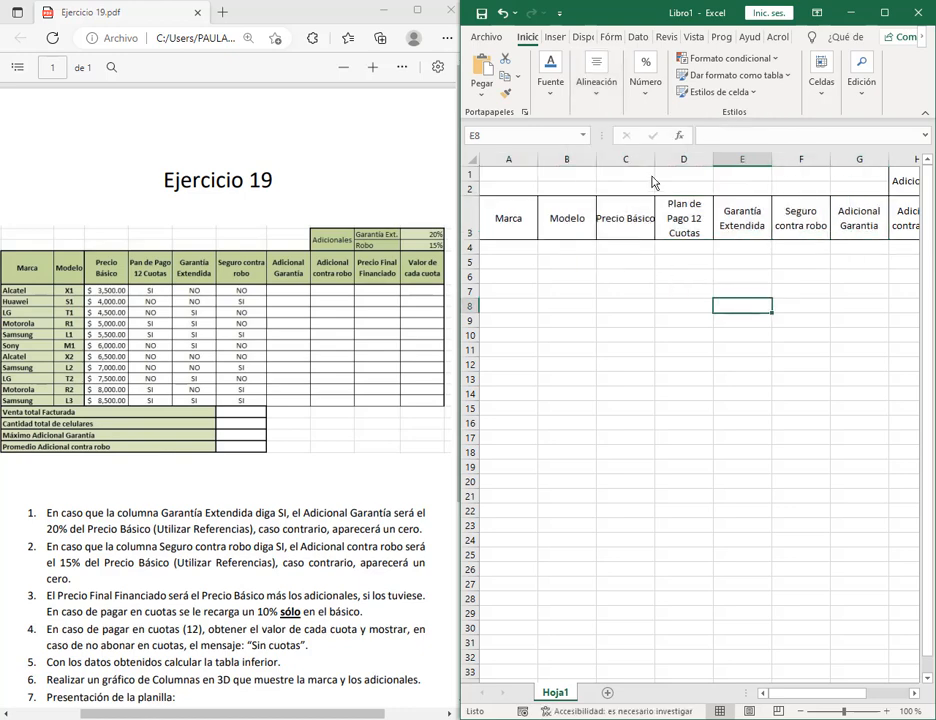
Narrow column C slightly and wrap the Precio Básico header text in cell C3
left_click_drag(654, 160, 644, 163)
left_click(612, 232)
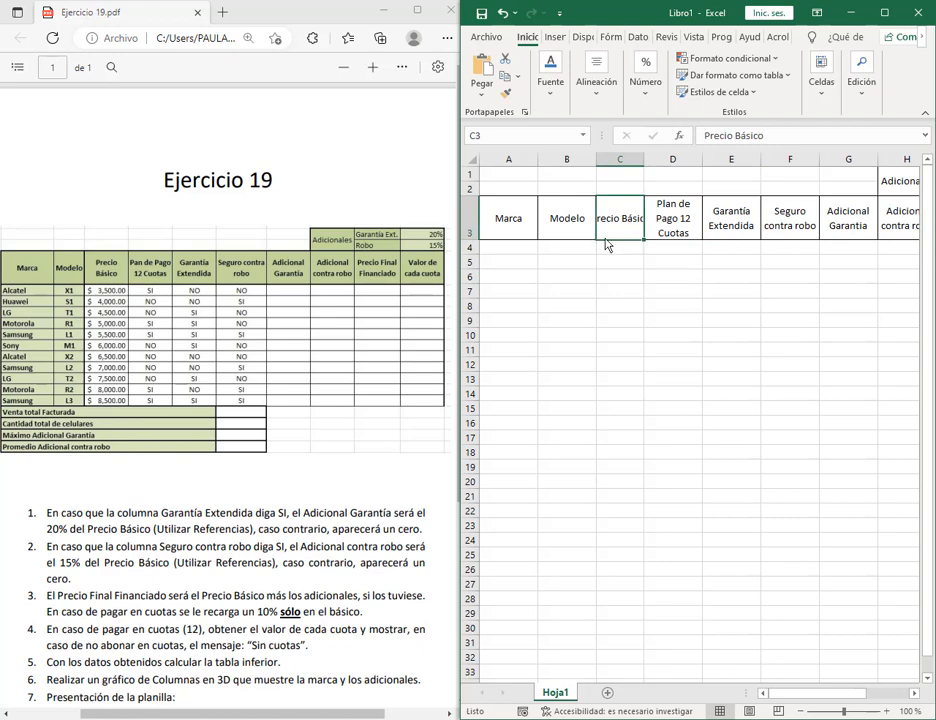
left_click(596, 78)
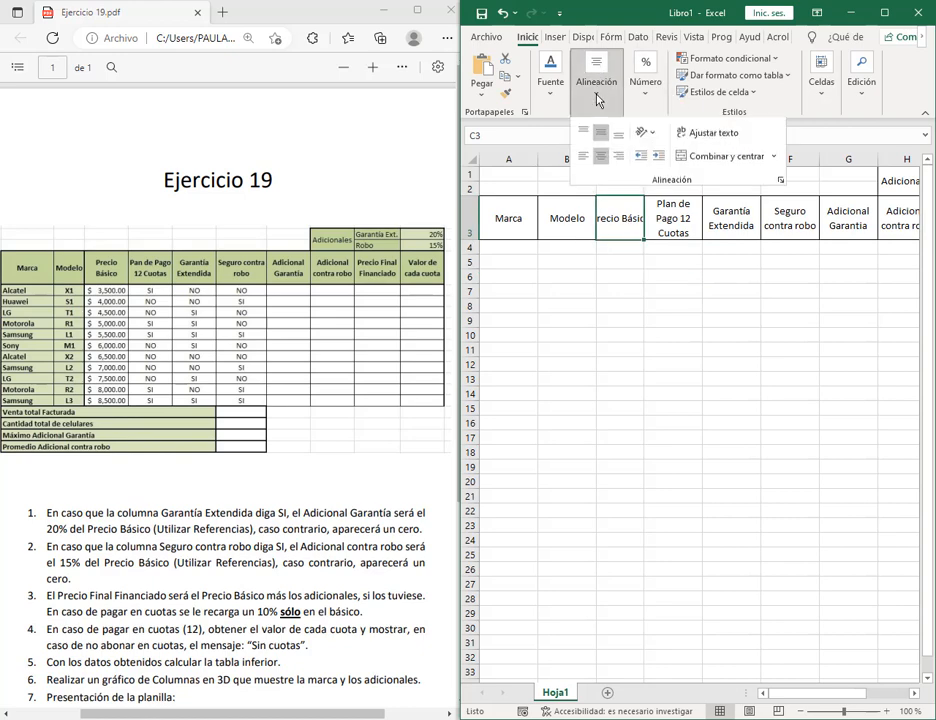
left_click(709, 144)
key("Down")
key("Down")
key("Down")
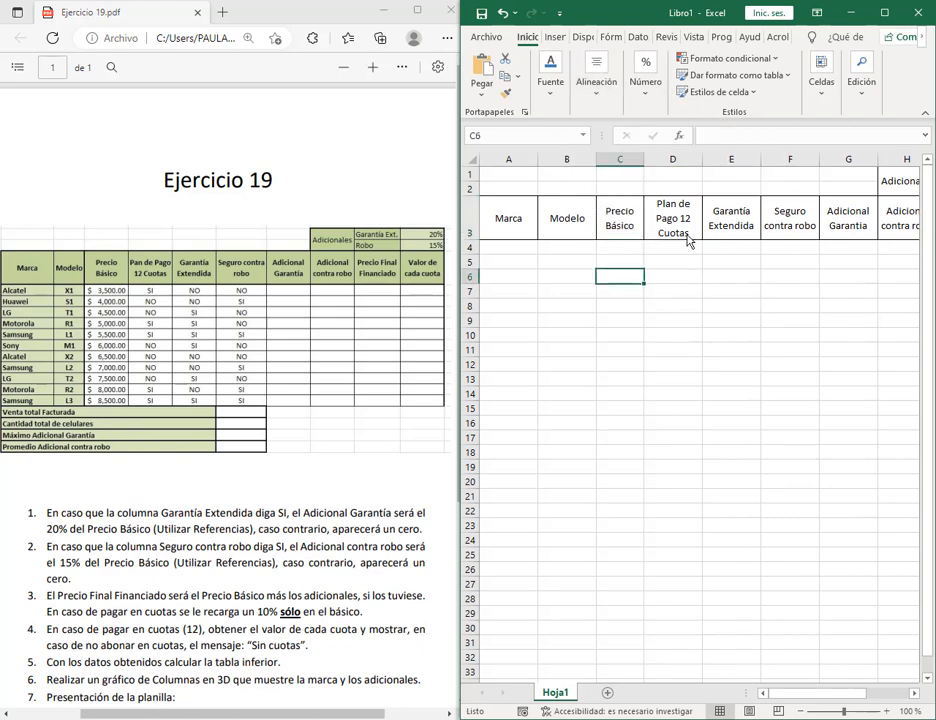
Enter the brands Alcatel, Huawei, LG, Motorola and Samsung in cells A4:A8 of the Marca column
left_click(507, 250)
type("A")
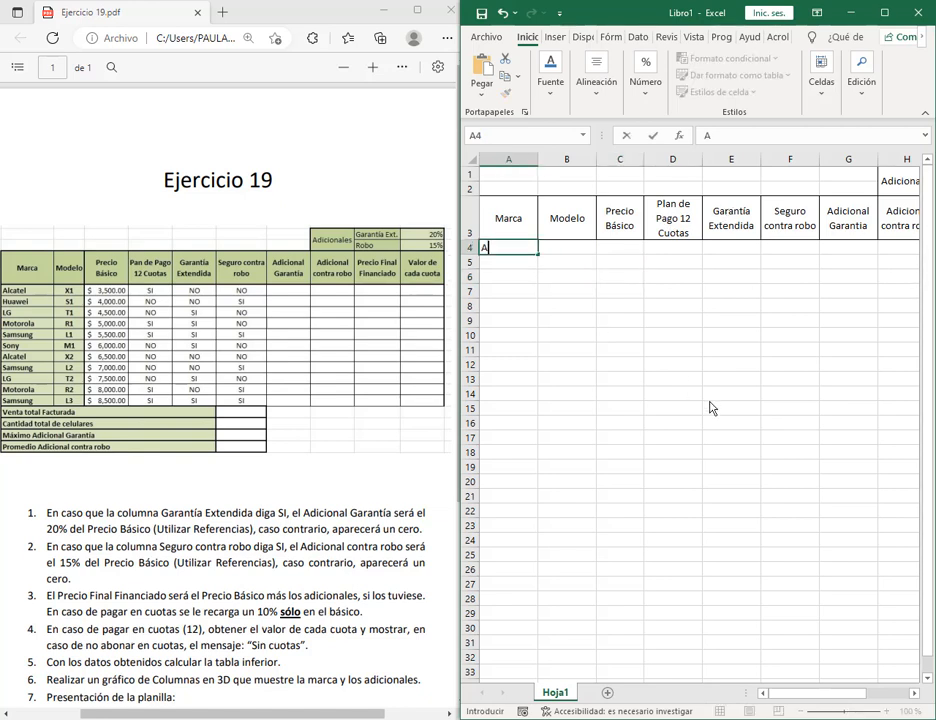
type("lcatel")
key("Return")
type("H")
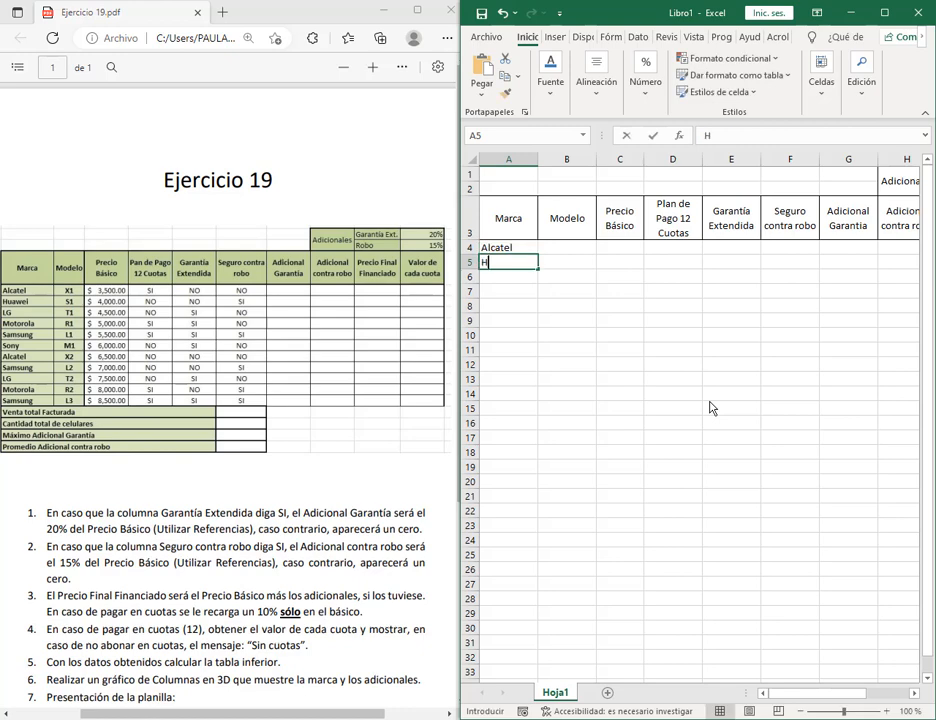
type("uawei")
key("Return")
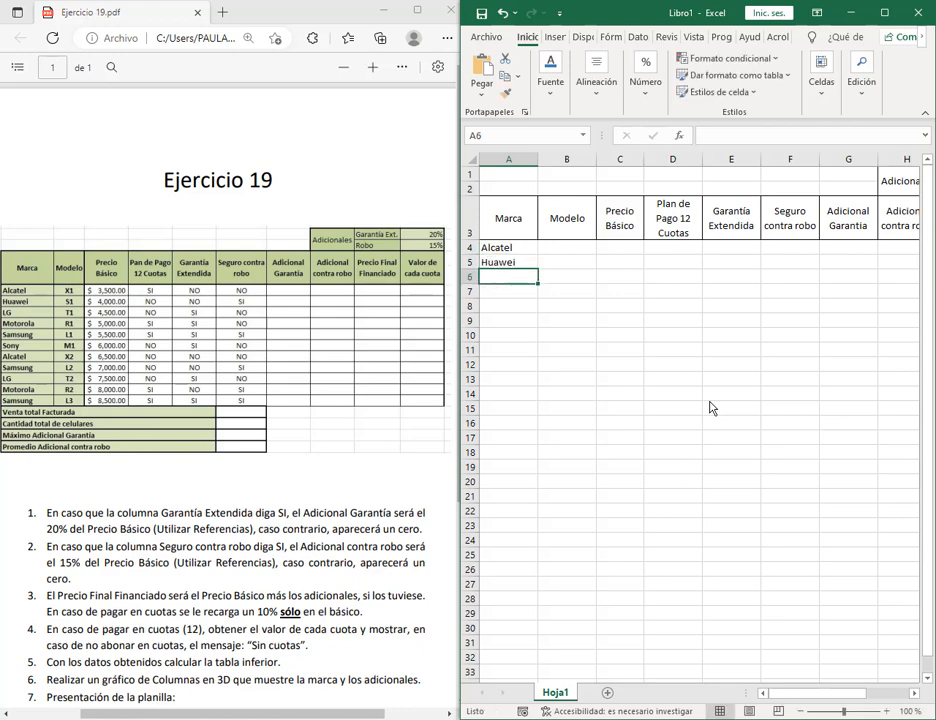
type("LG")
key("Return")
type("Moro")
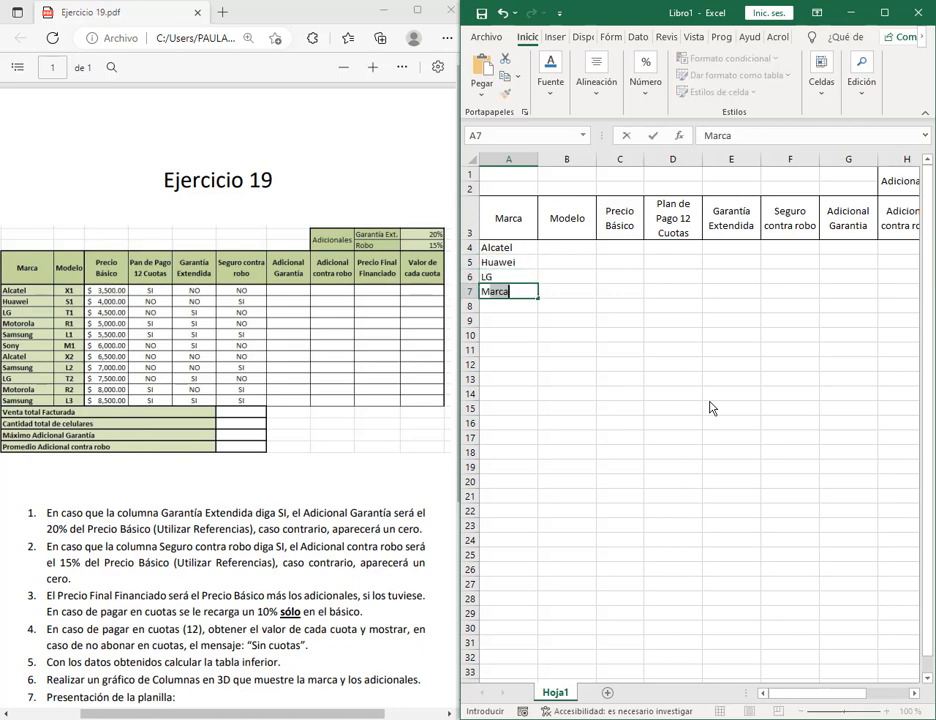
type("torola")
key("Return")
type("Samsung")
key("Return")
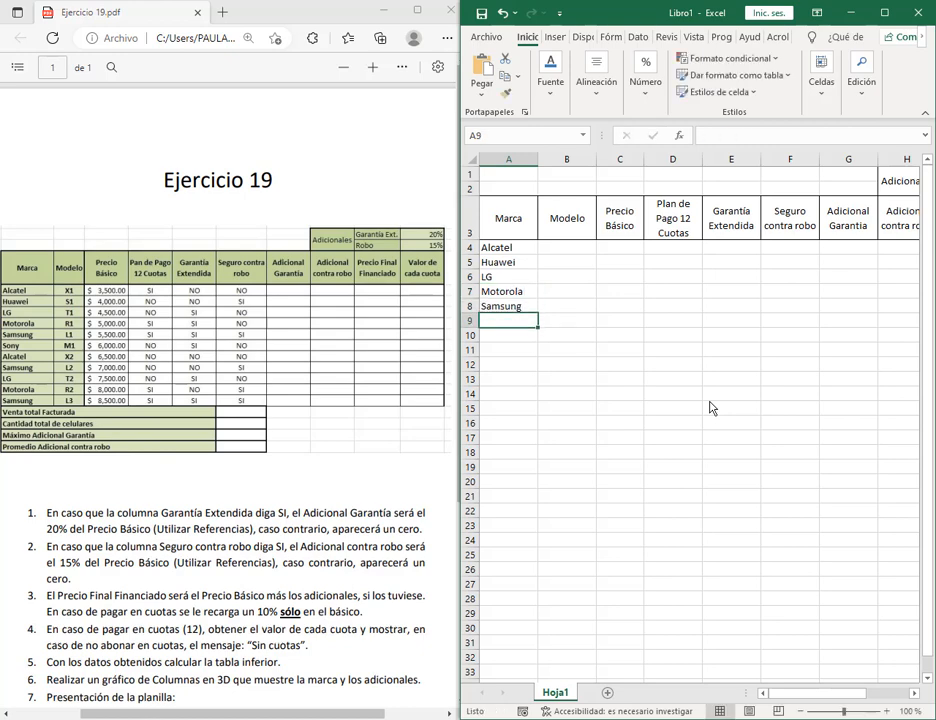
Continue the Marca column with Alcatel, Samsung, LG, Motorola and Samsung in cells A9:A13
type("Alcatel")
key("Return")
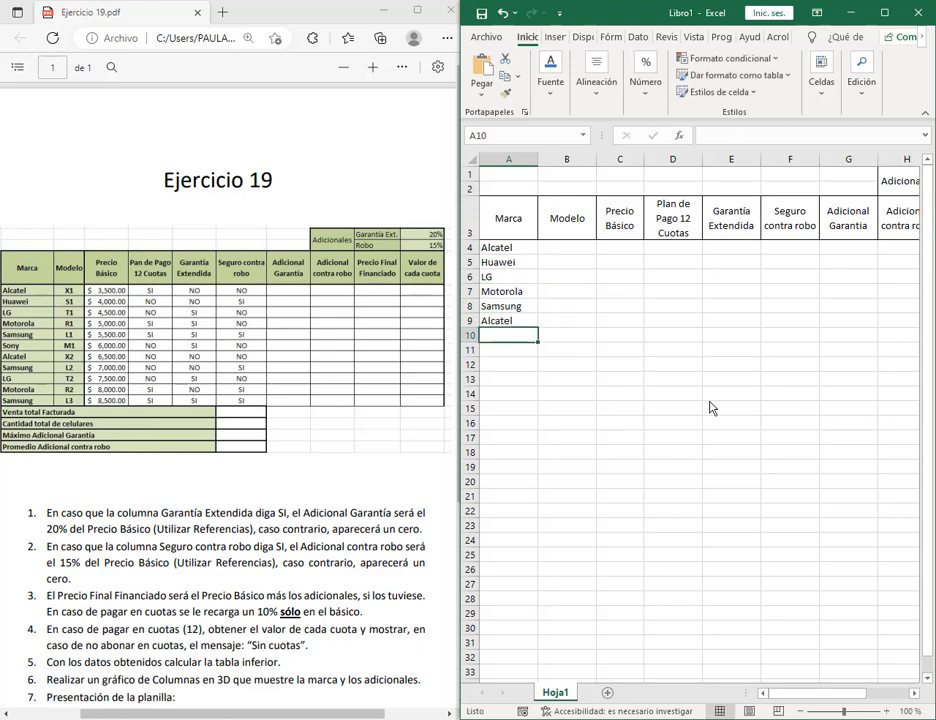
type("Samsung")
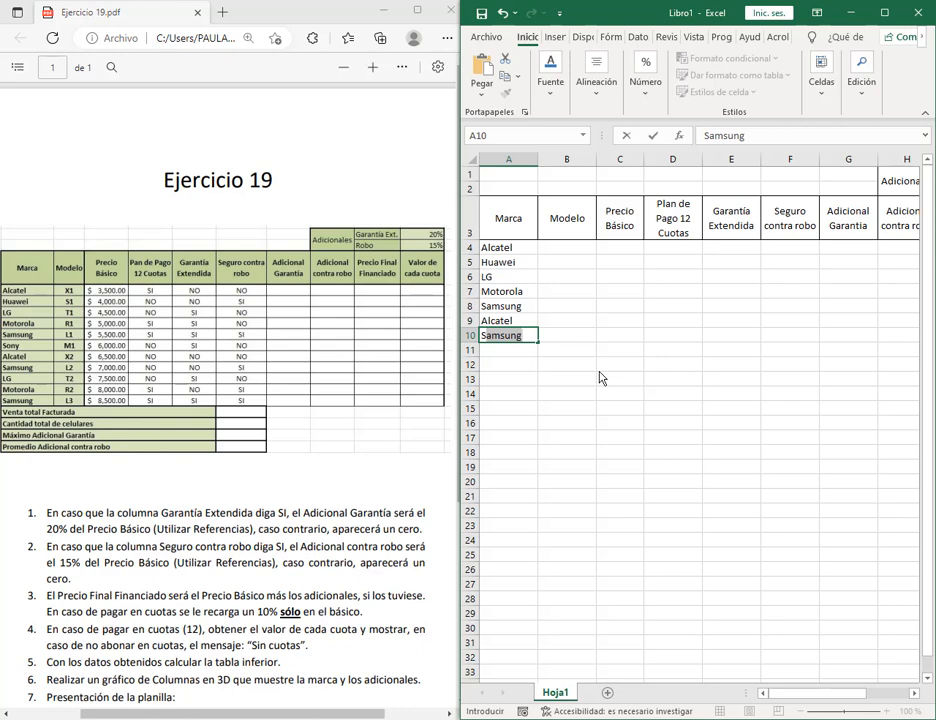
key("Return")
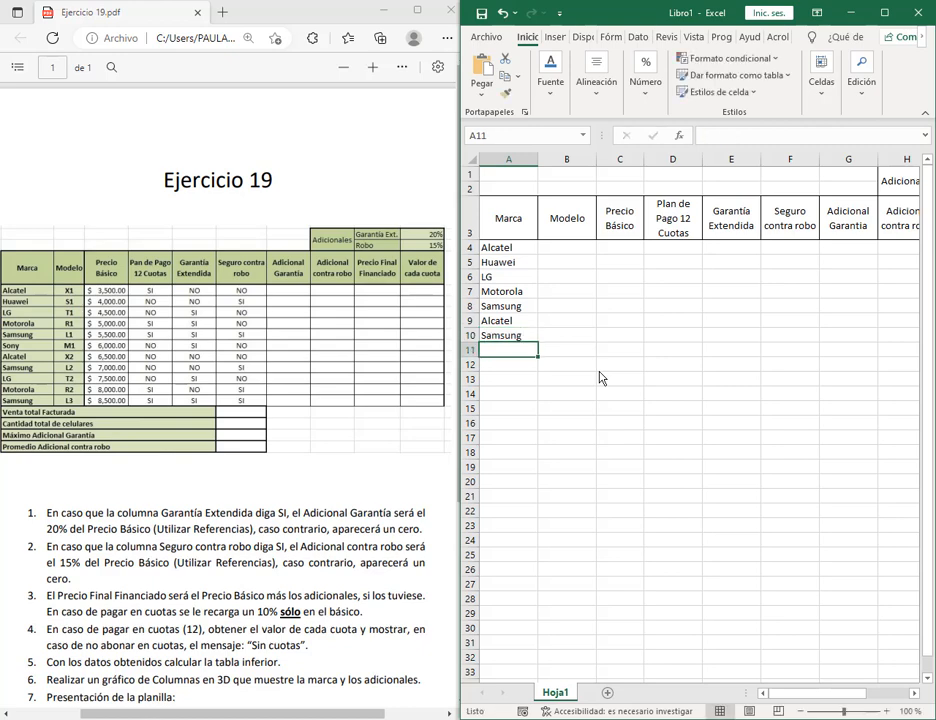
type("LG")
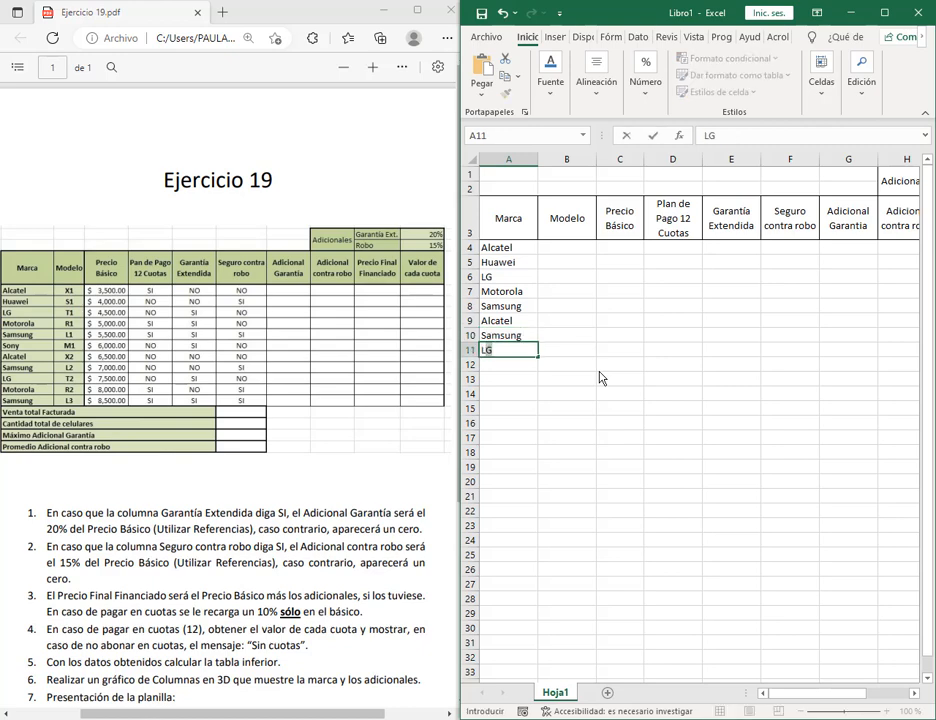
key("Return")
type("Motorola")
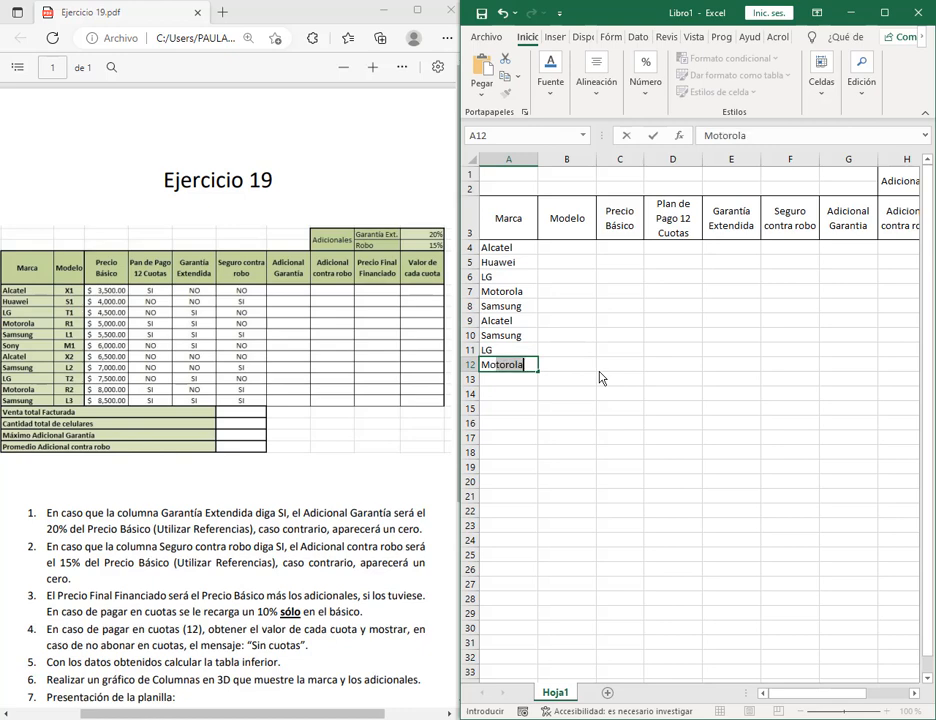
key("Return")
type("Samsung")
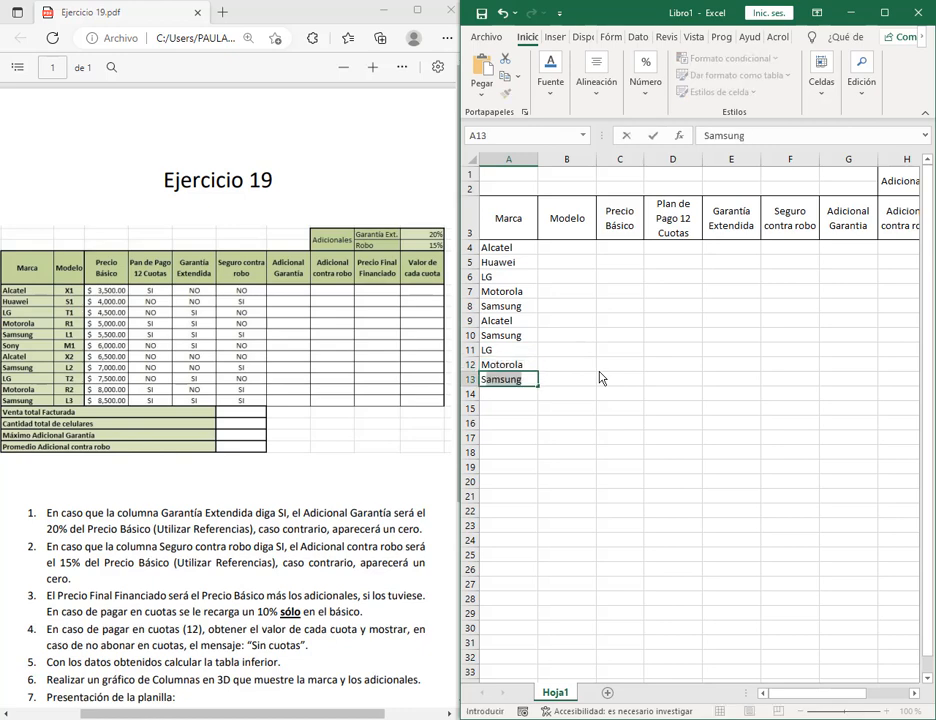
key("Return")
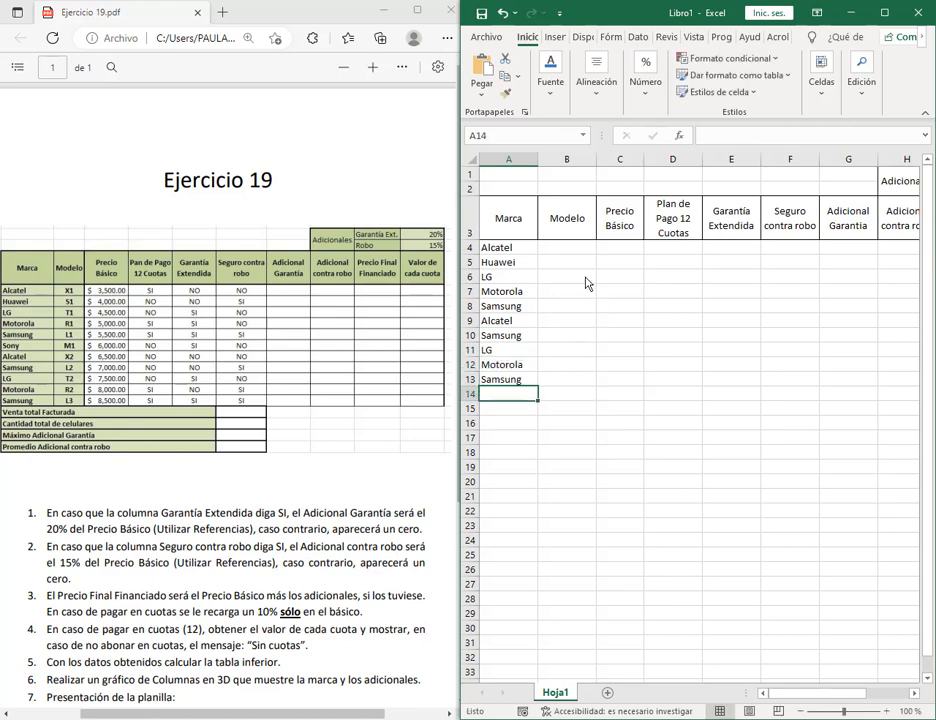
Enter the model codes X1, S1, T1 and R1 in cells B4:B7 of the Modelo column
left_click(577, 249)
type("X")
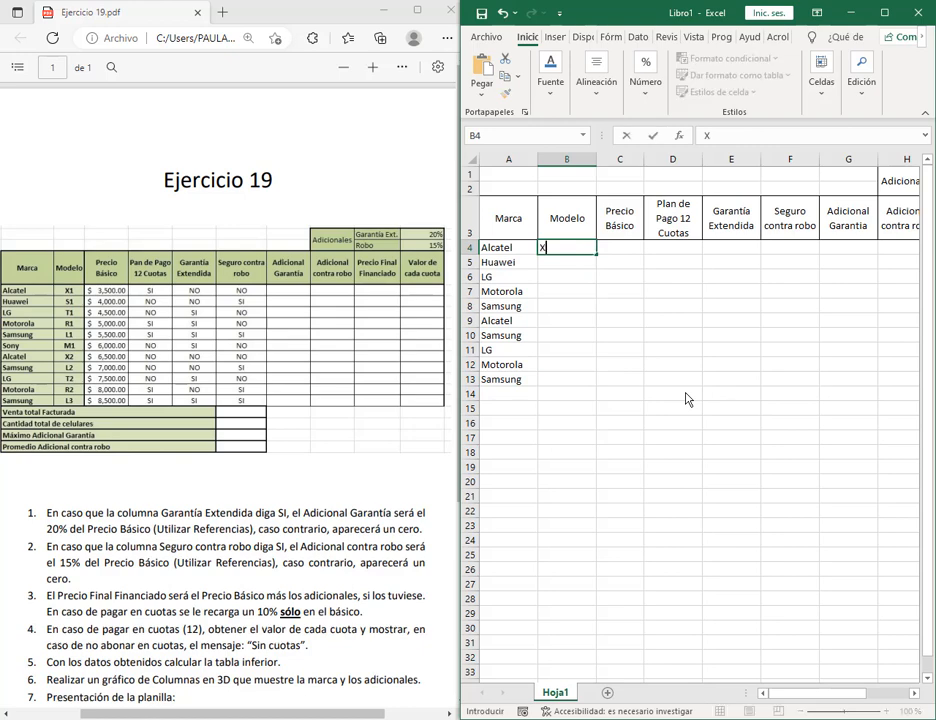
type("1")
key("Return")
type("S1")
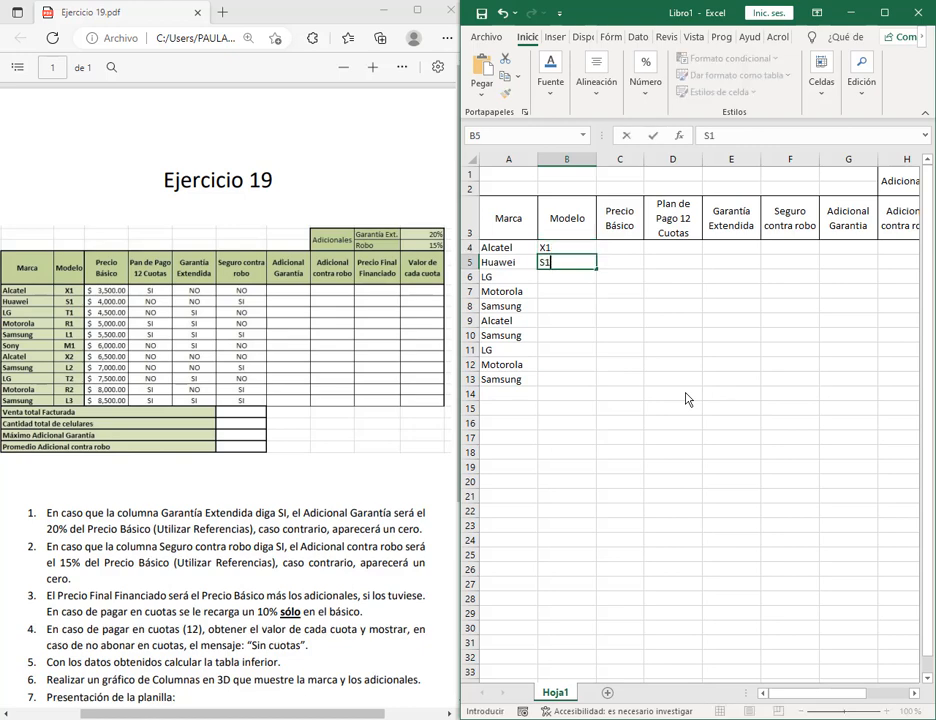
key("Return")
type("T1")
key("Return")
type("R1")
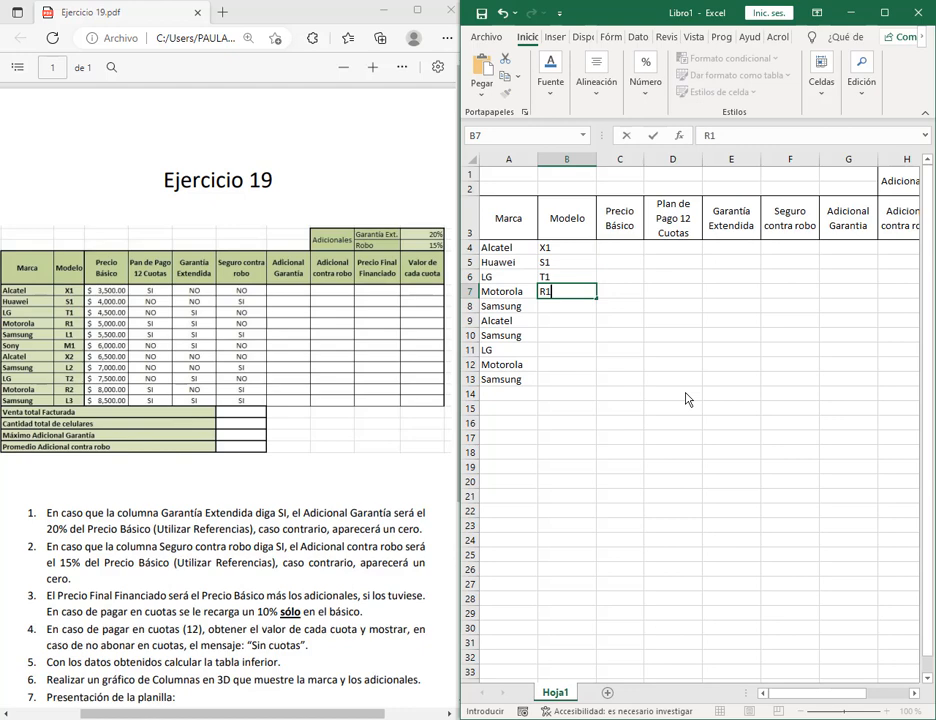
key("Return")
Continue the Modelo column with the codes L1, M1, X2 and L2 in cells B8:B11
type("L1")
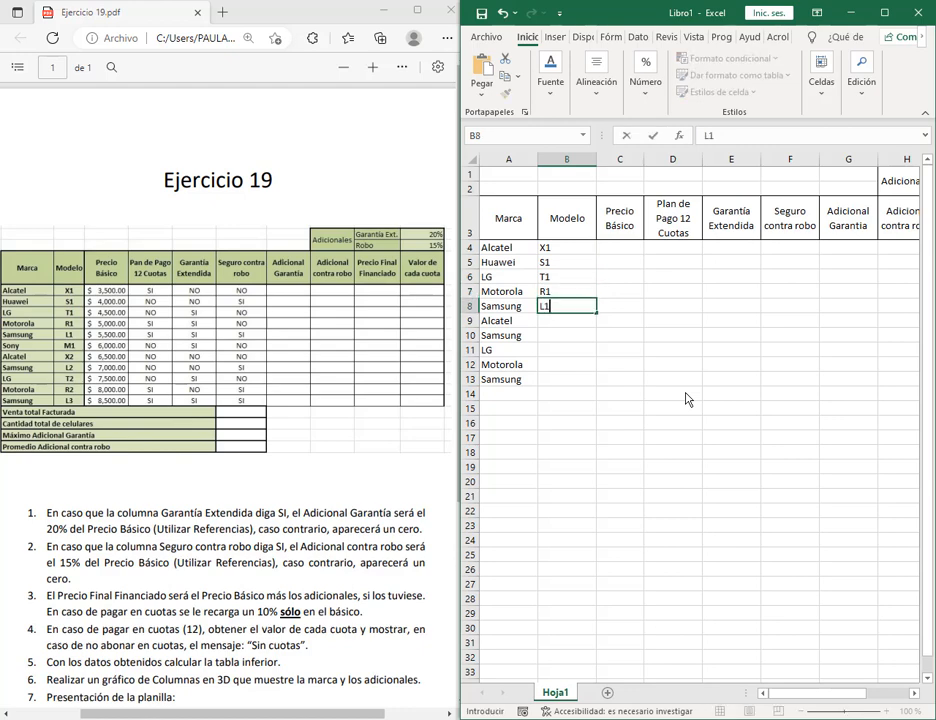
key("Return")
type("M1")
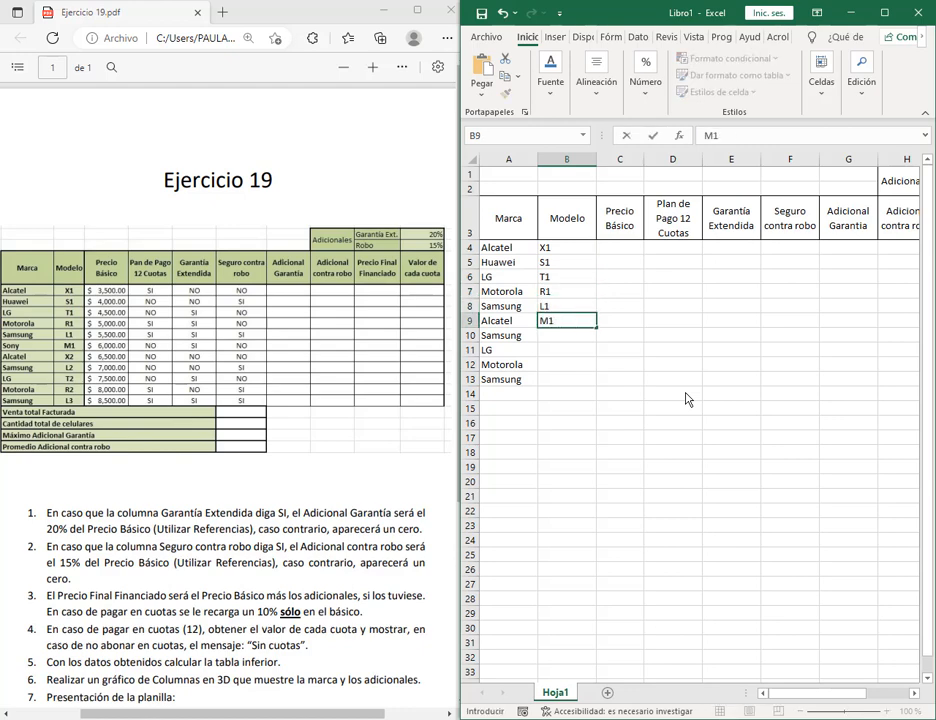
key("Return")
type("X1")
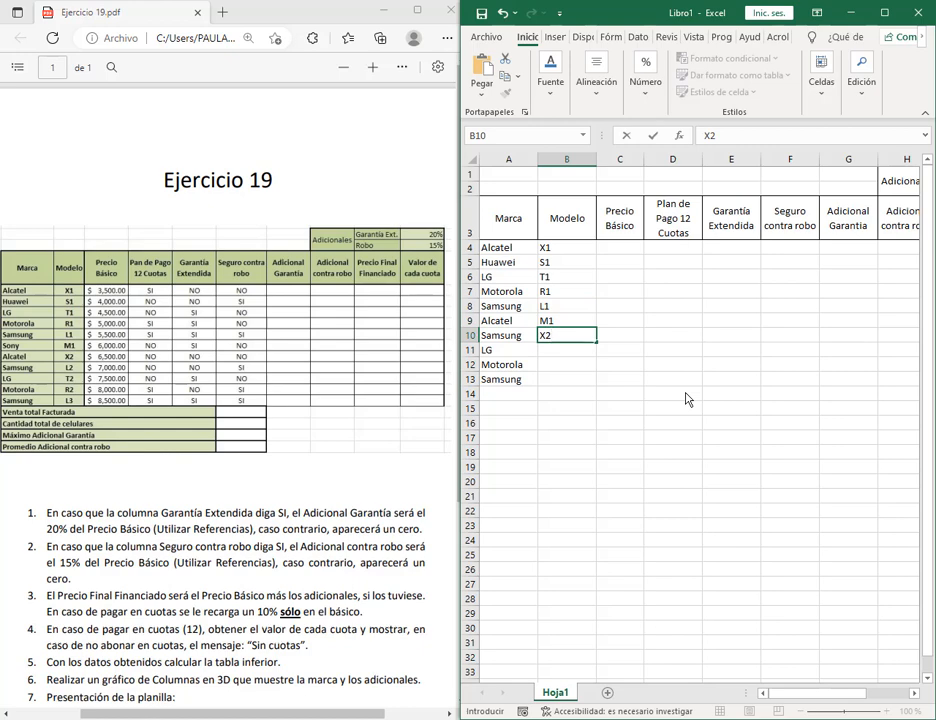
key("Return")
type("L2")
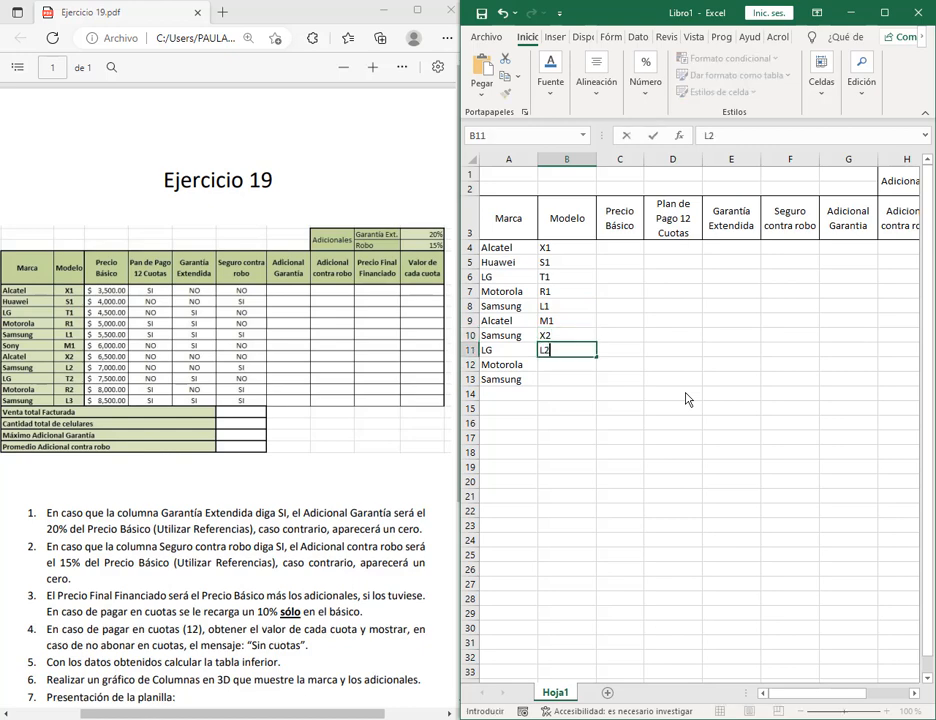
key("Return")
Finish the Modelo column with the codes T2, R2 and L3 in cells B12:B14
type("T2")
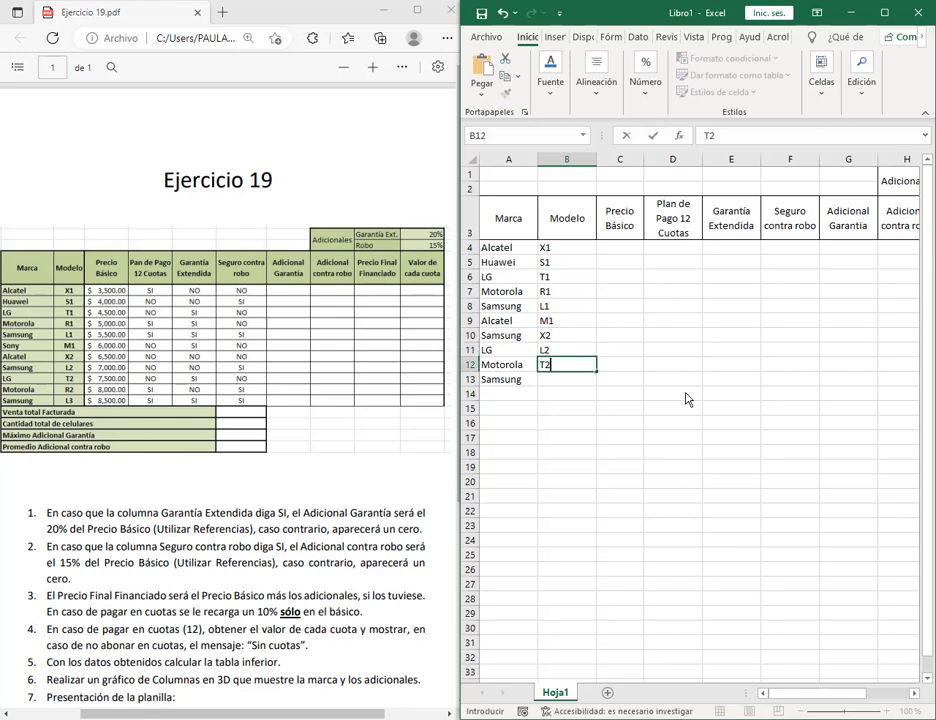
key("Return")
type("R2")
key("Return")
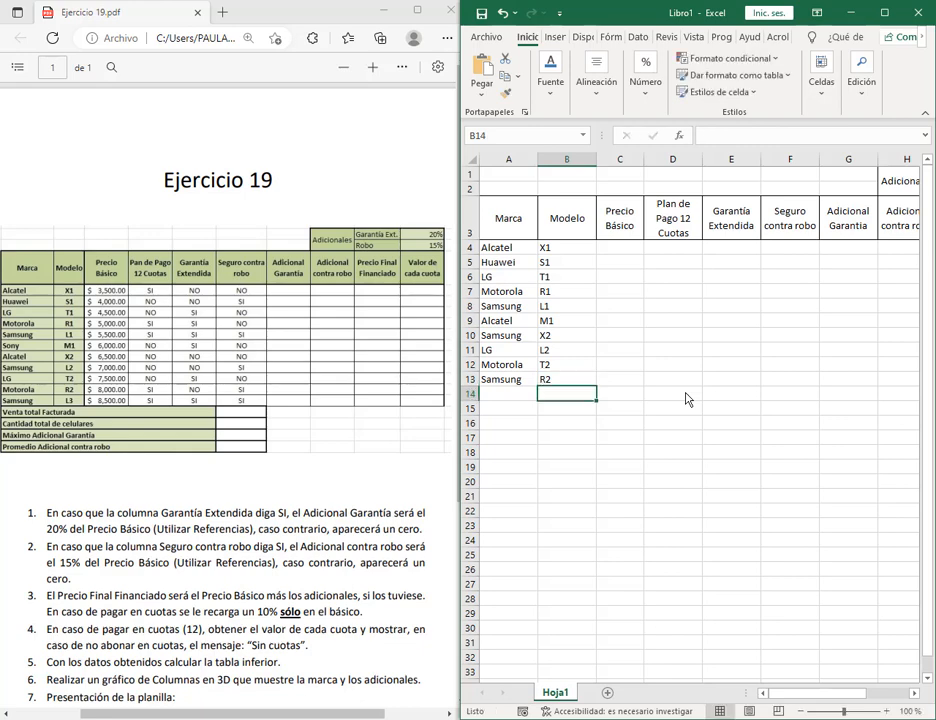
type("L3")
key("Return")
key("Up")
left_click_drag(501, 327, 505, 393)
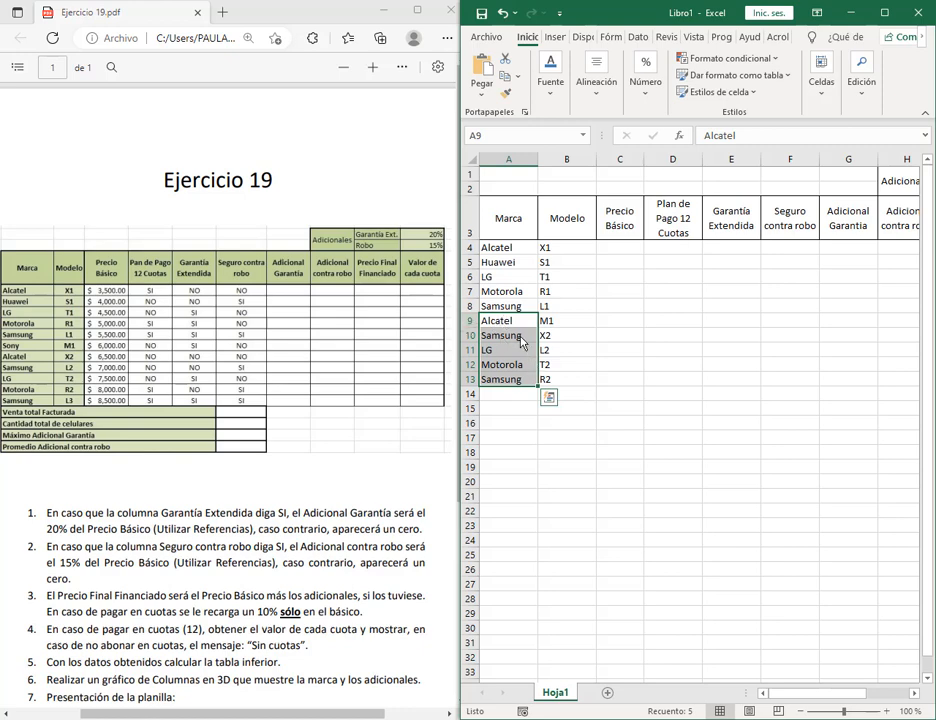
left_click(673, 352)
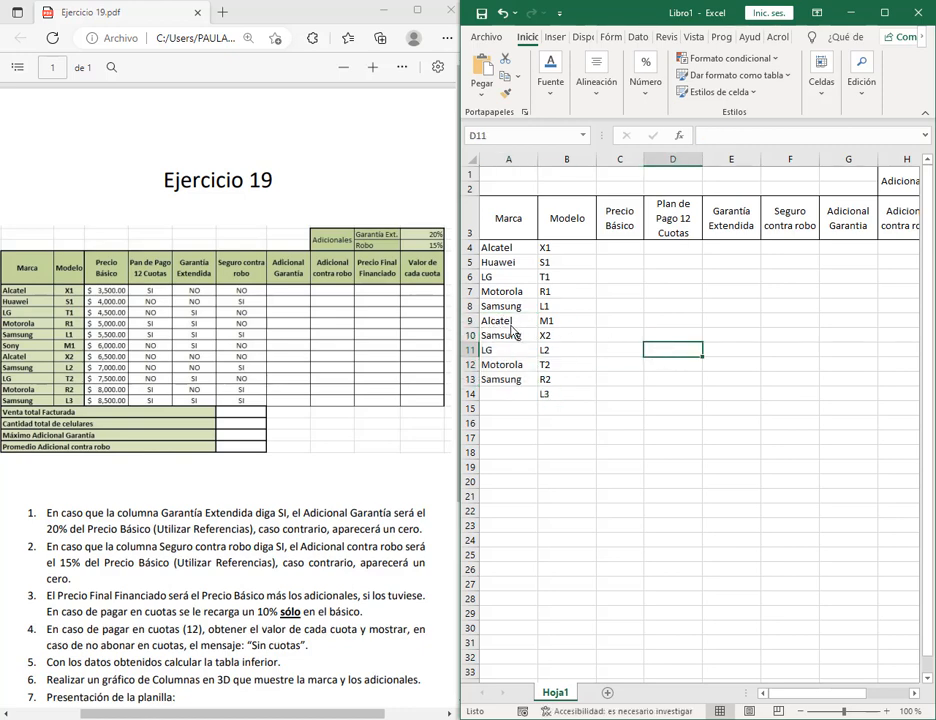
left_click_drag(503, 321, 502, 403)
left_click(697, 476)
key("ctrl+z")
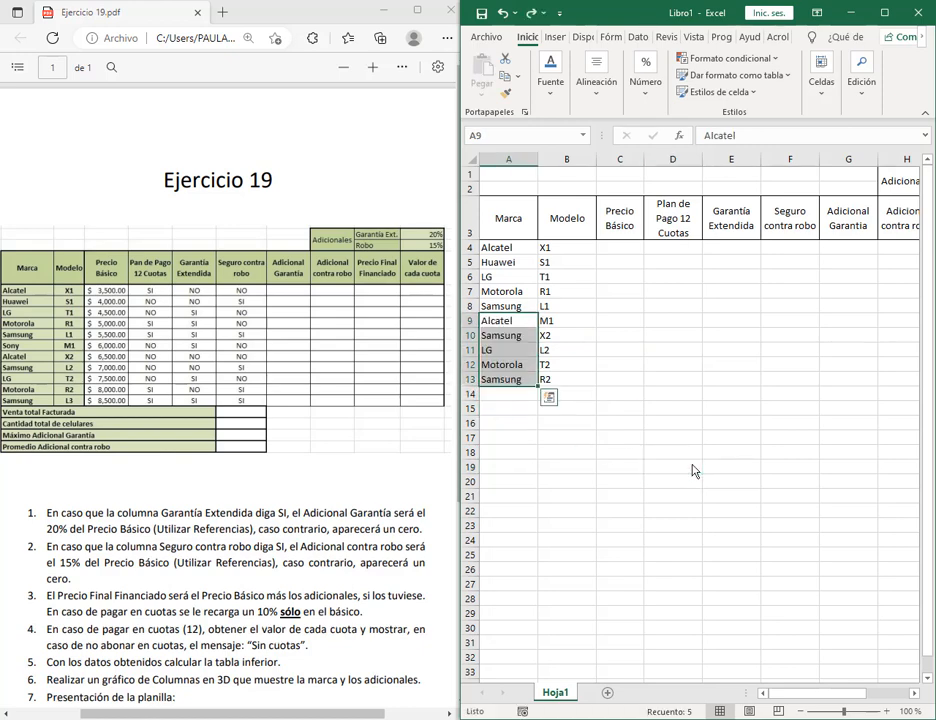
left_click(696, 472)
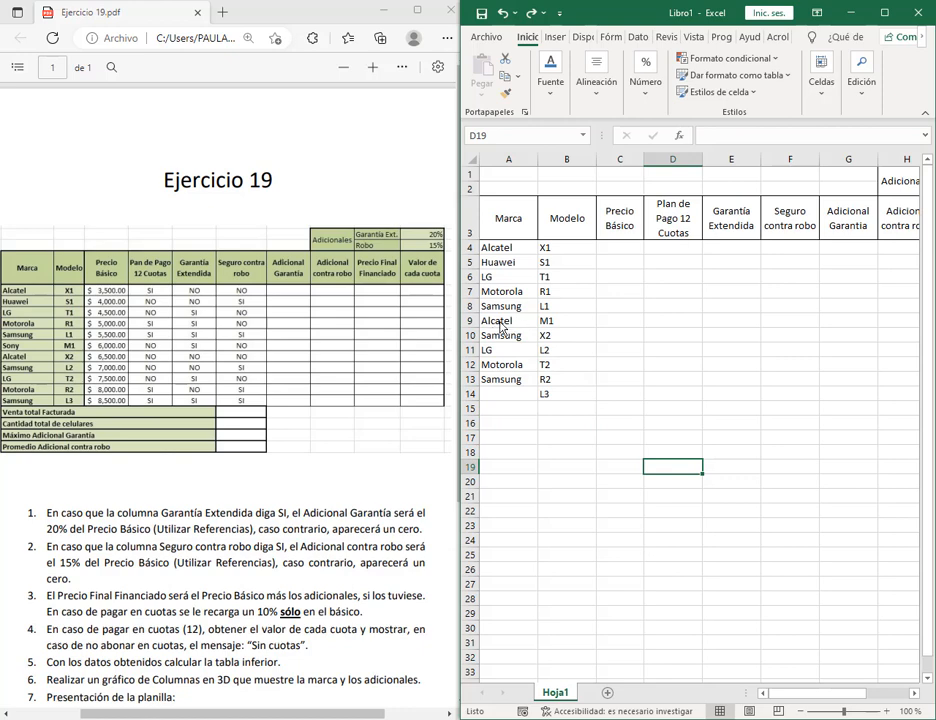
Insert a blank cell at A9, shifting the existing brands in the Marca column down
right_click(502, 327)
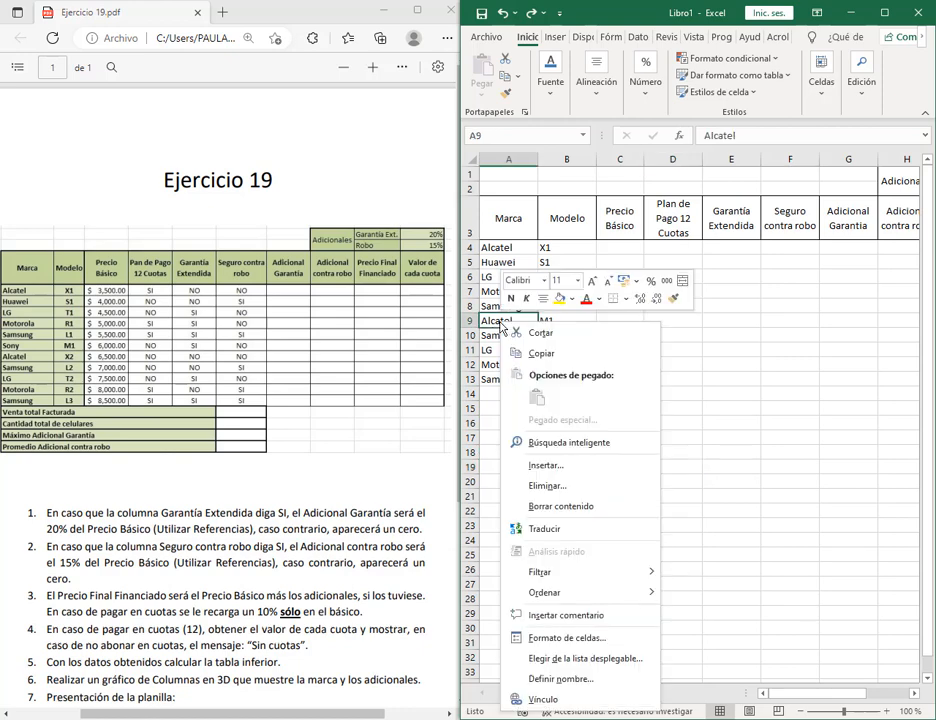
left_click(557, 470)
left_click_drag(539, 435, 674, 268)
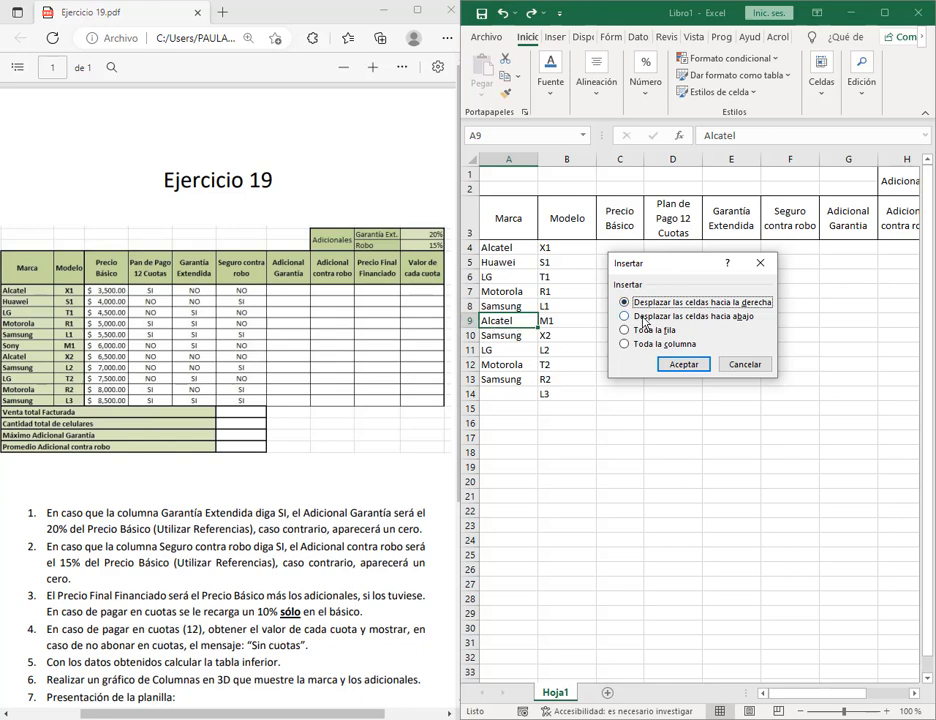
left_click(697, 318)
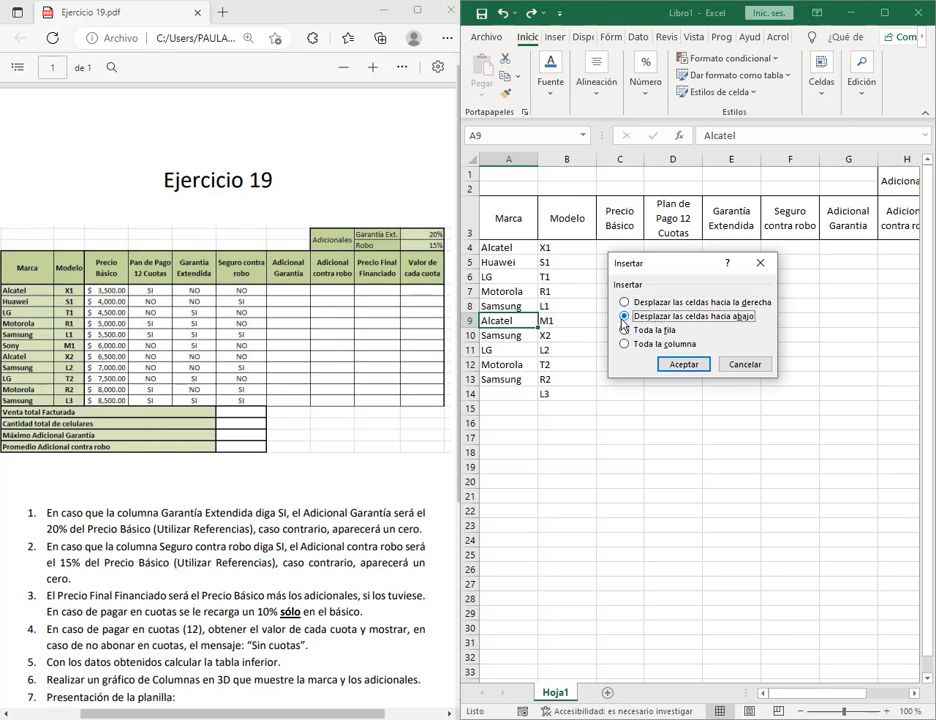
left_click_drag(618, 308, 754, 325)
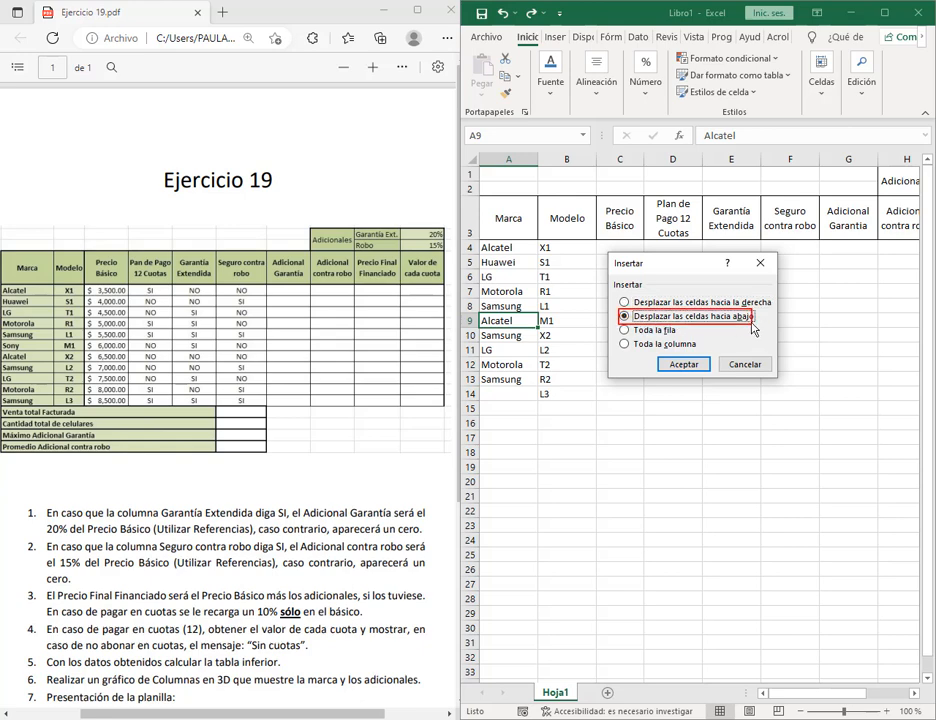
left_click(683, 366)
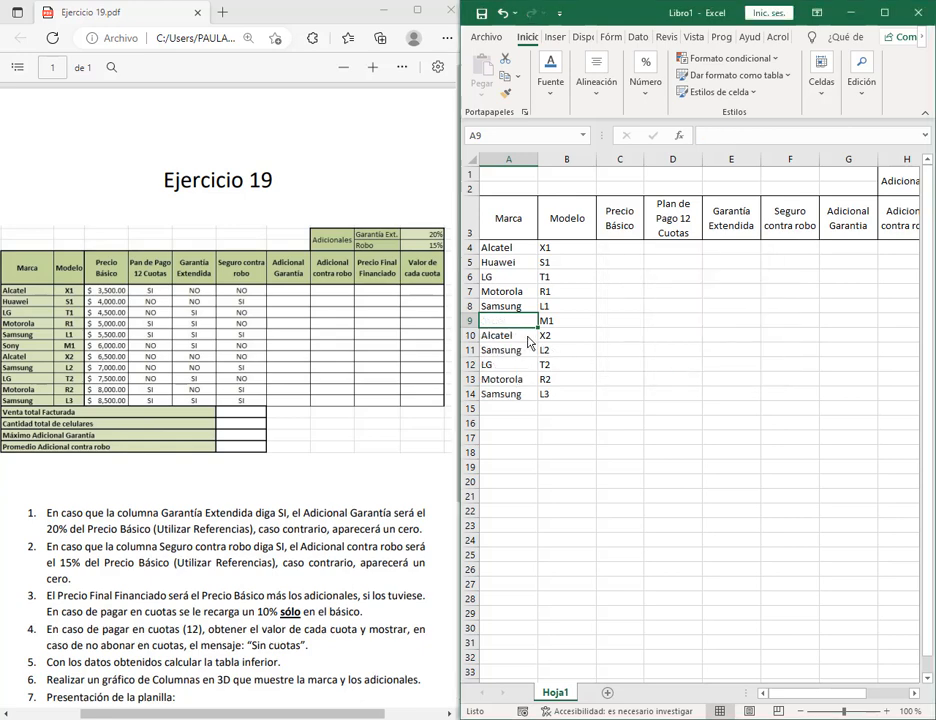
Enter the missing brand Sony in the blank cell A9
left_click_drag(508, 335, 510, 395)
left_click(662, 408)
left_click_drag(516, 338, 519, 397)
key("Up")
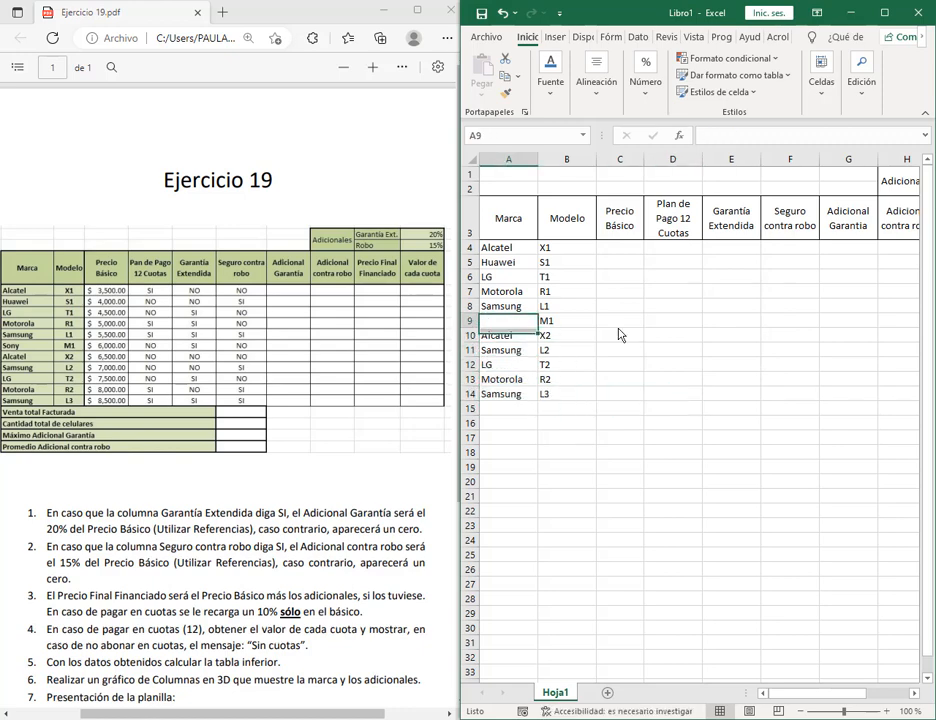
type("sO")
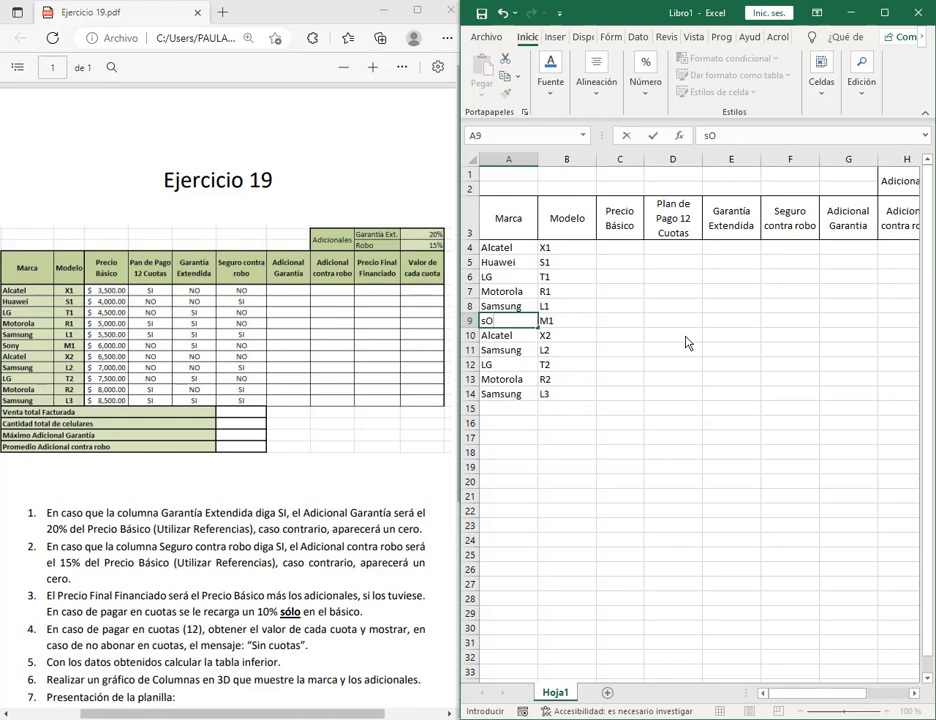
key("BackSpace")
key("BackSpace")
type("Sony")
key("Return")
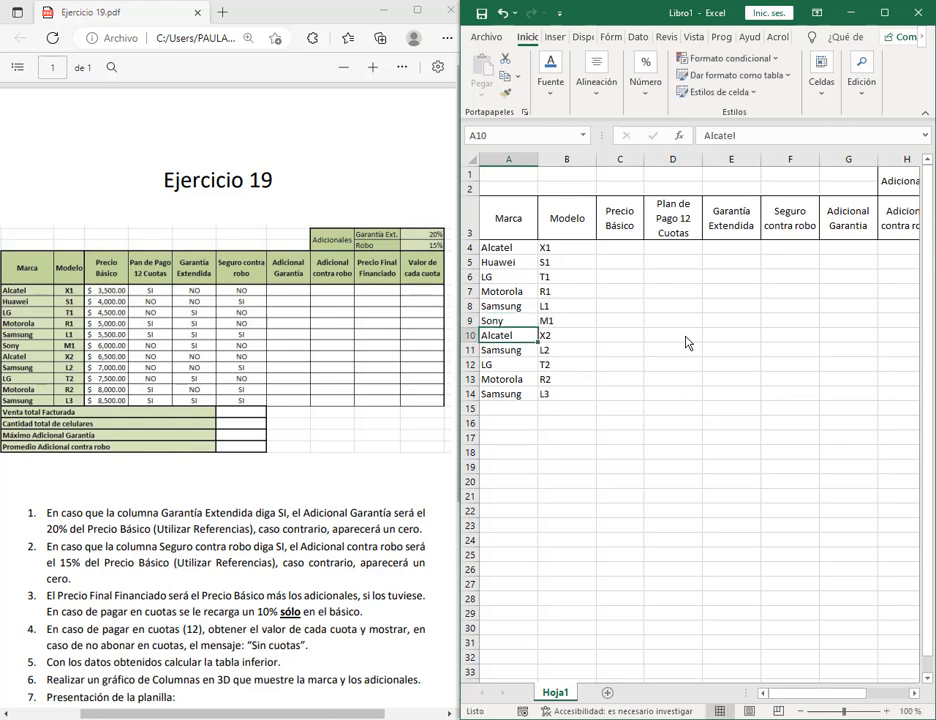
Enter the prices 3500 and 4000 in cells C4:C5 of the Precio Básico column
left_click(627, 248)
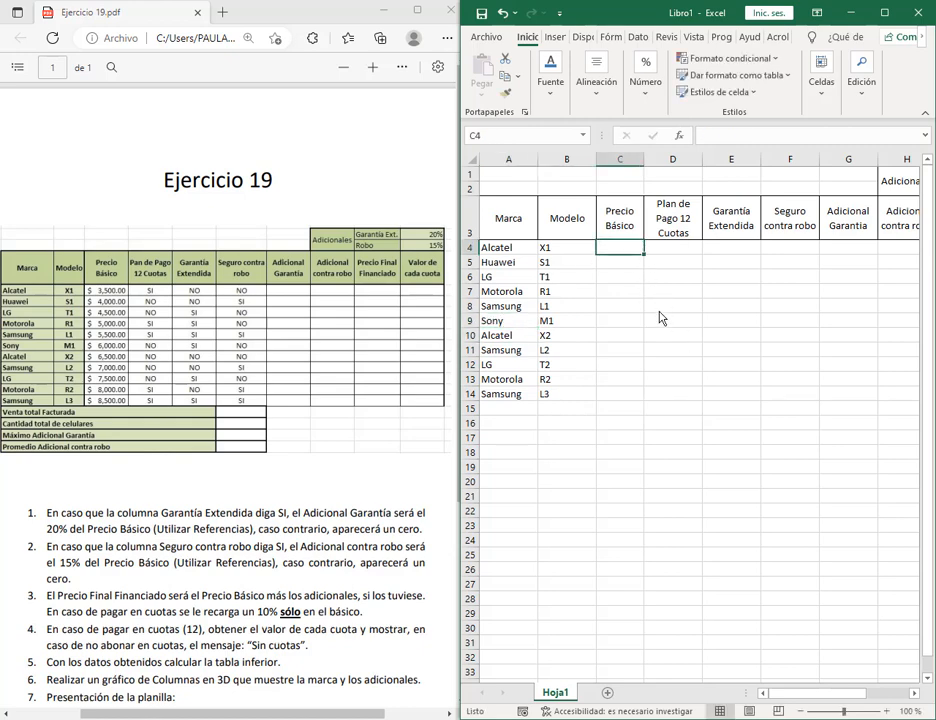
type("3500")
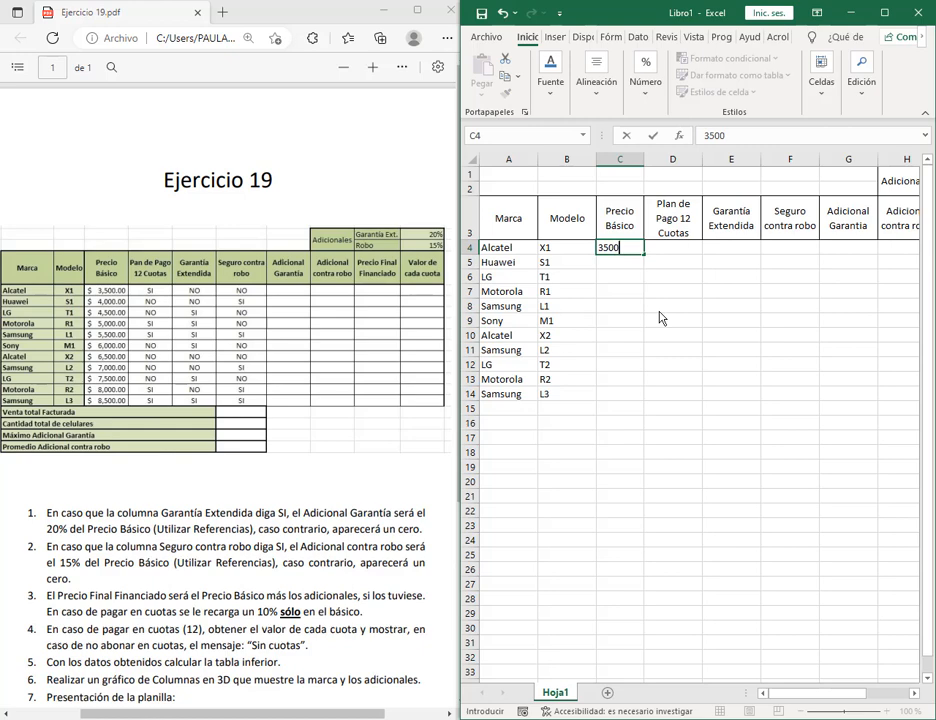
key("Return")
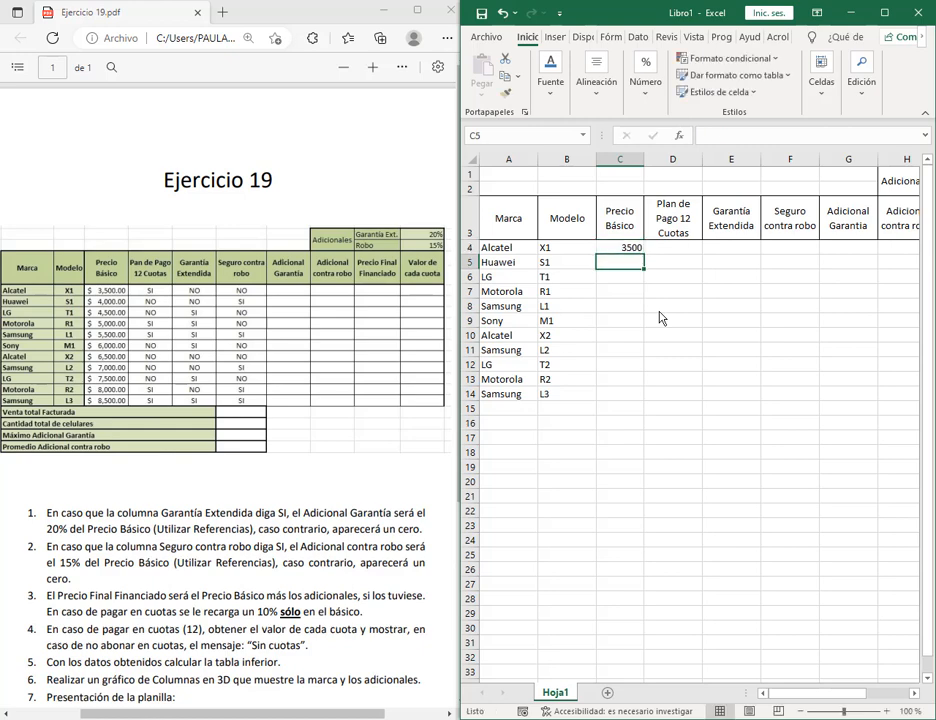
mouse_move(85, 283)
left_mouse_down()
mouse_move(134, 355)
mouse_move(131, 405)
left_mouse_up()
mouse_move(87, 248)
left_mouse_down()
mouse_move(87, 284)
mouse_move(118, 281)
left_mouse_up()
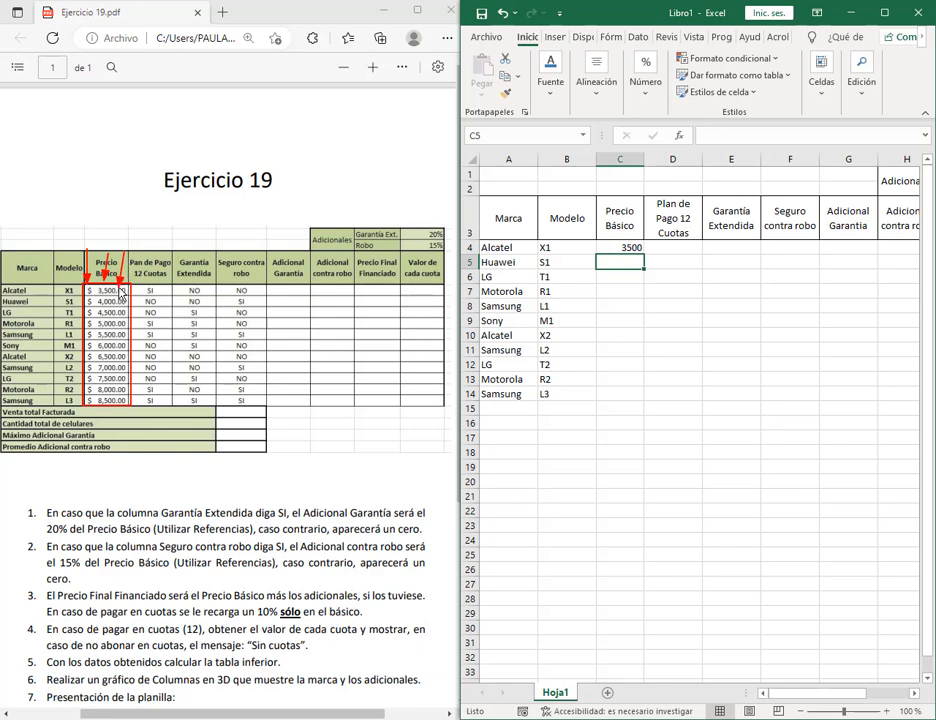
key("Escape")
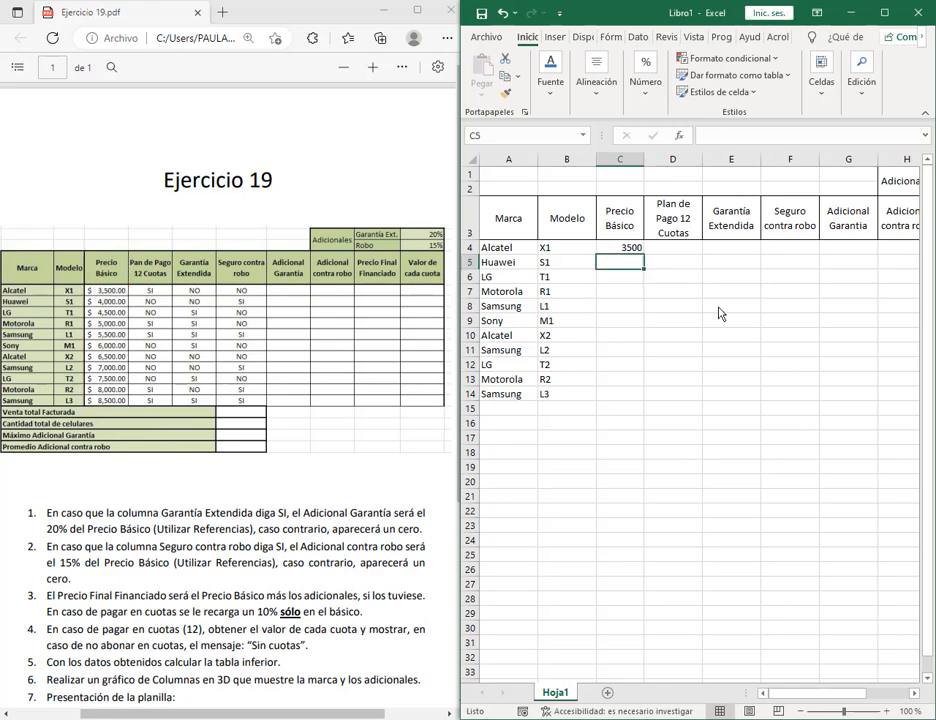
key("Up")
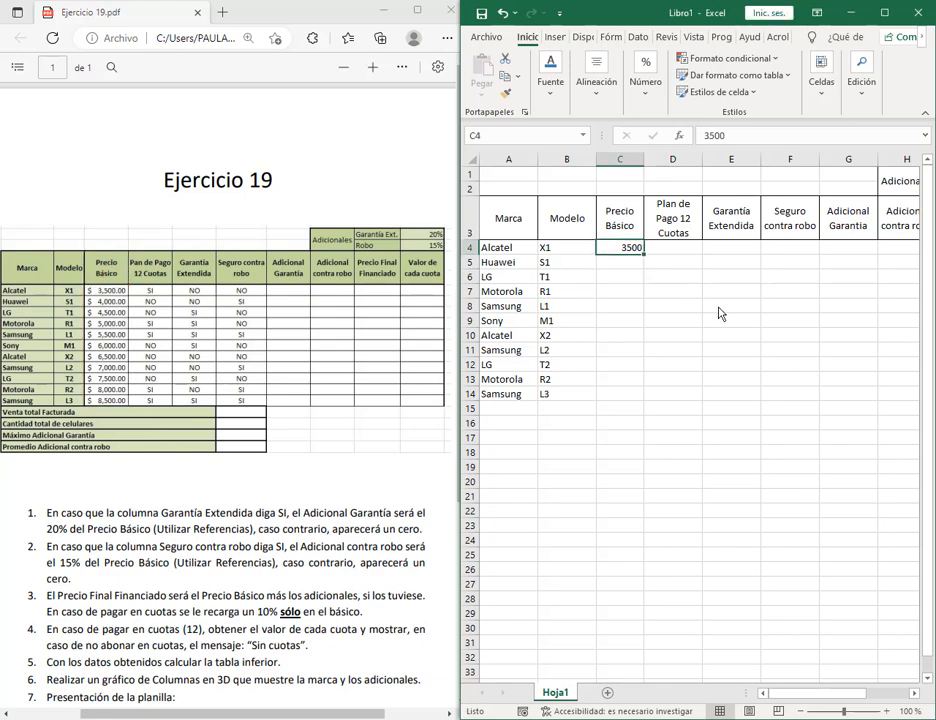
key("Down")
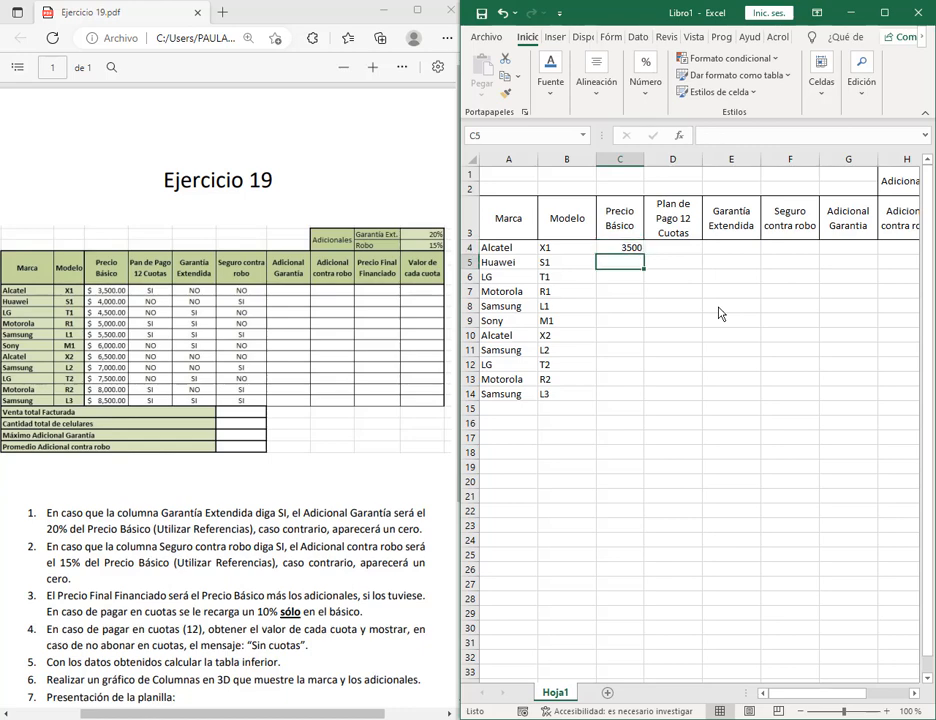
type("4000")
key("Return")
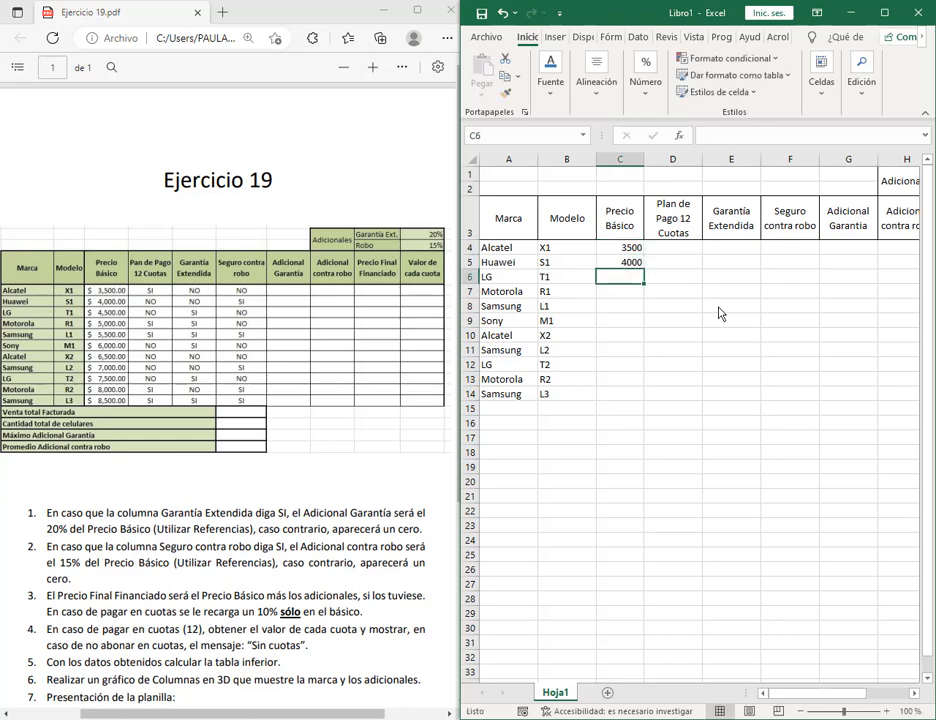
Continue the Precio Básico column with 4500, 5000 and 5500 in cells C6:C8
type("4500")
key("Return")
type("500")
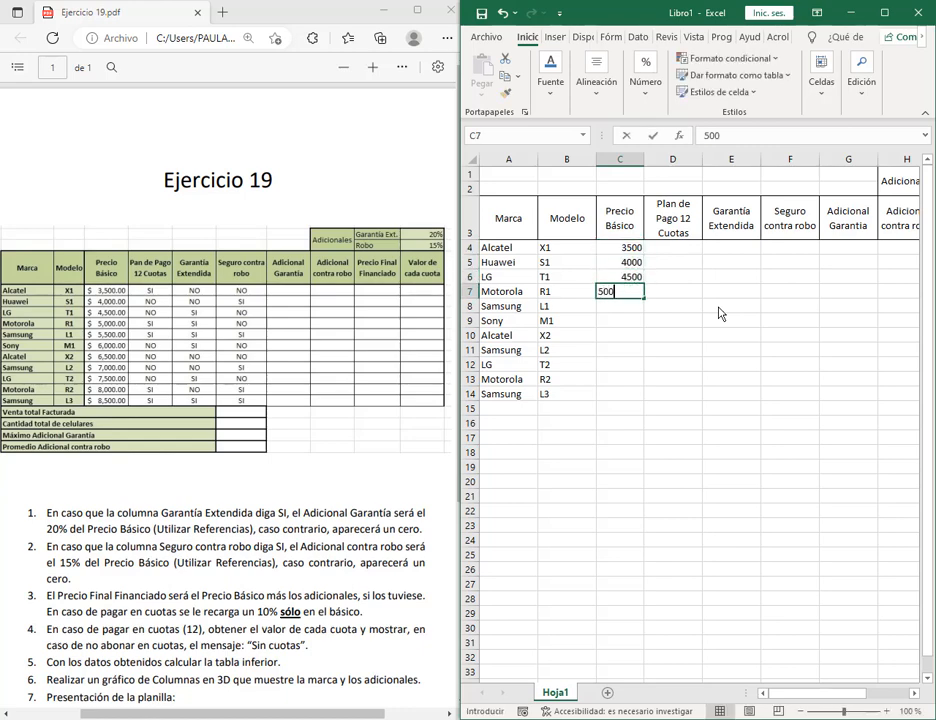
type("0")
key("Return")
type("5500")
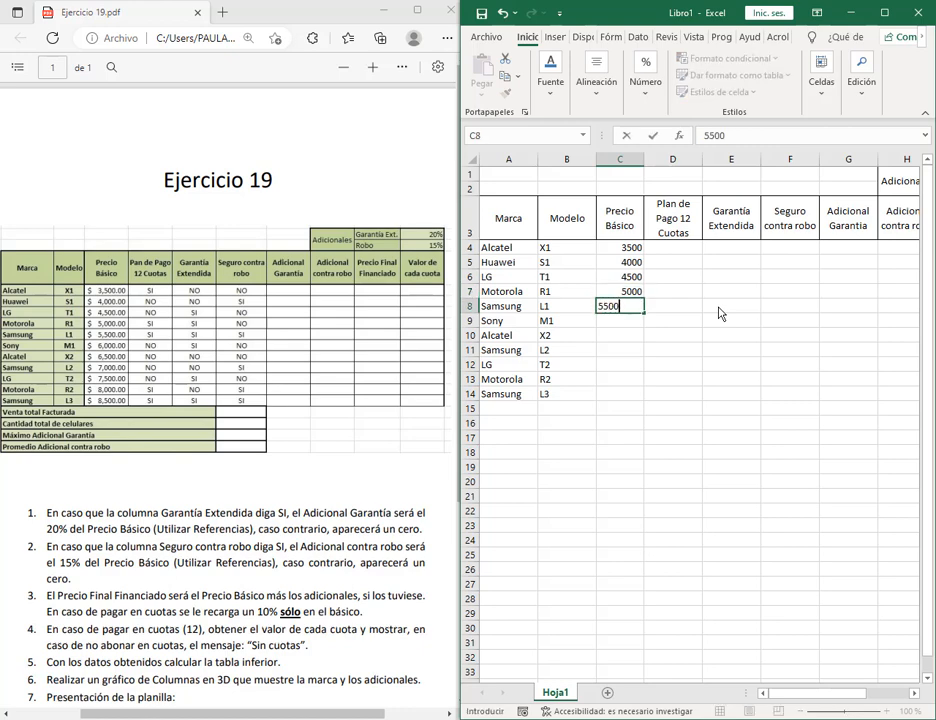
key("Return")
Enter 6000 in cell C9 and extend the Precio Básico series down to 8500 in cell C14
type("6000")
key("Return")
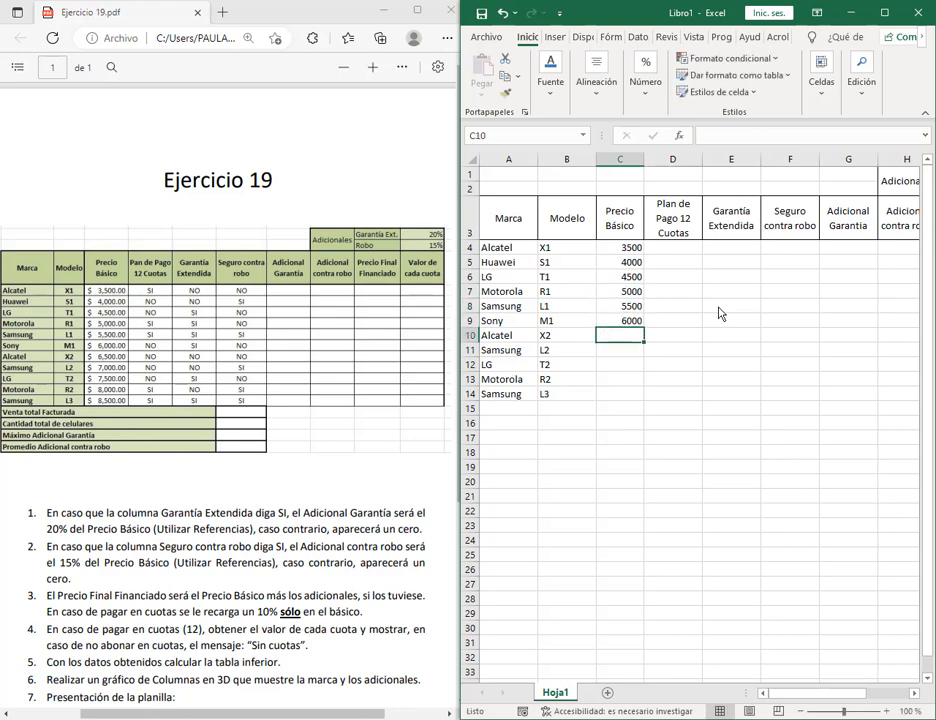
left_click(638, 250)
left_click_drag(639, 252, 648, 400)
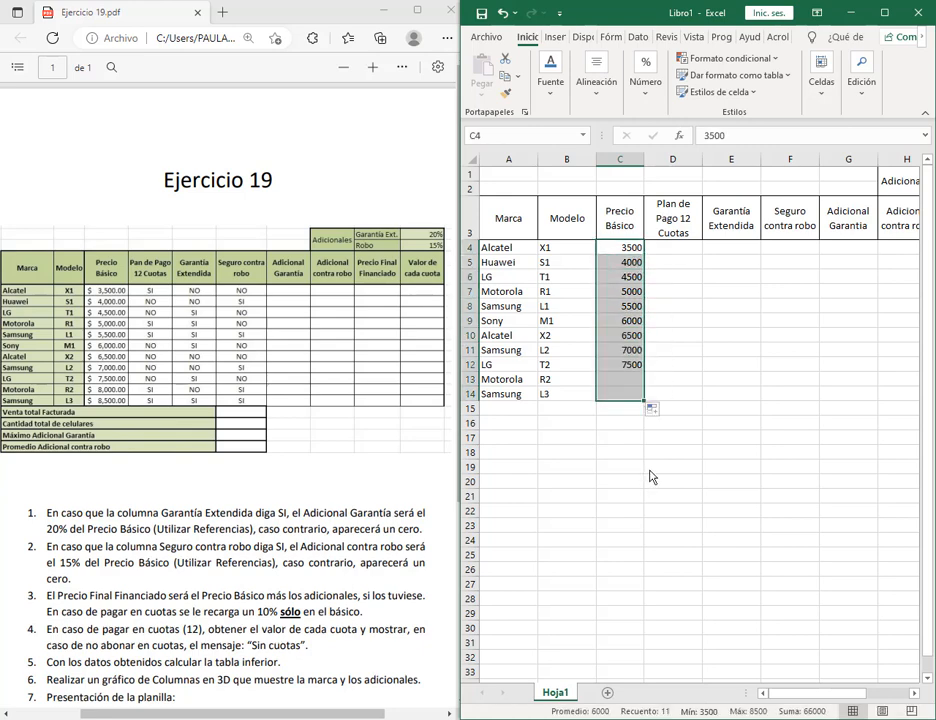
Enter SI, NO, NO, SI and SI in cells D4:D8 of the Plan de Pago 12 Cuotas column
left_click(681, 250)
type("si")
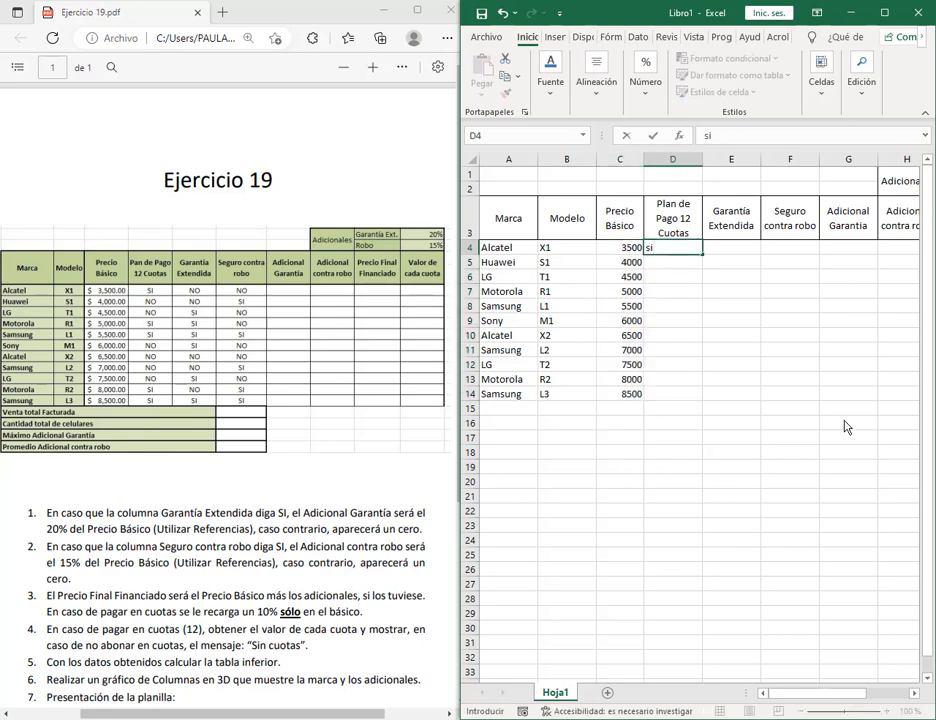
type("SI")
key("Return")
type("NO")
key("Return")
type("NO")
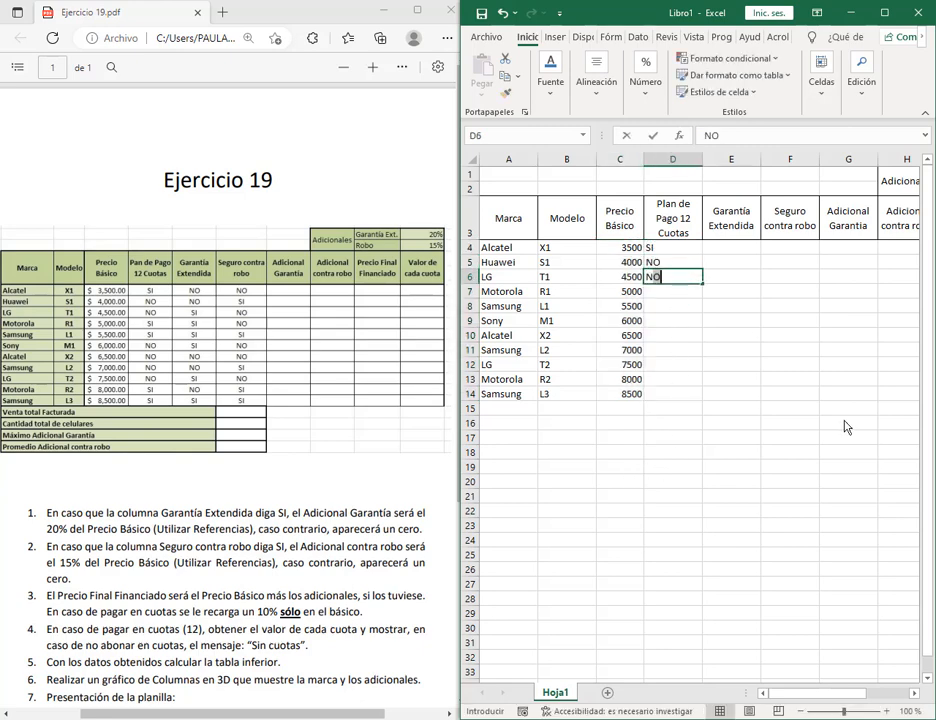
key("Return")
type("SI")
key("Return")
type("SI")
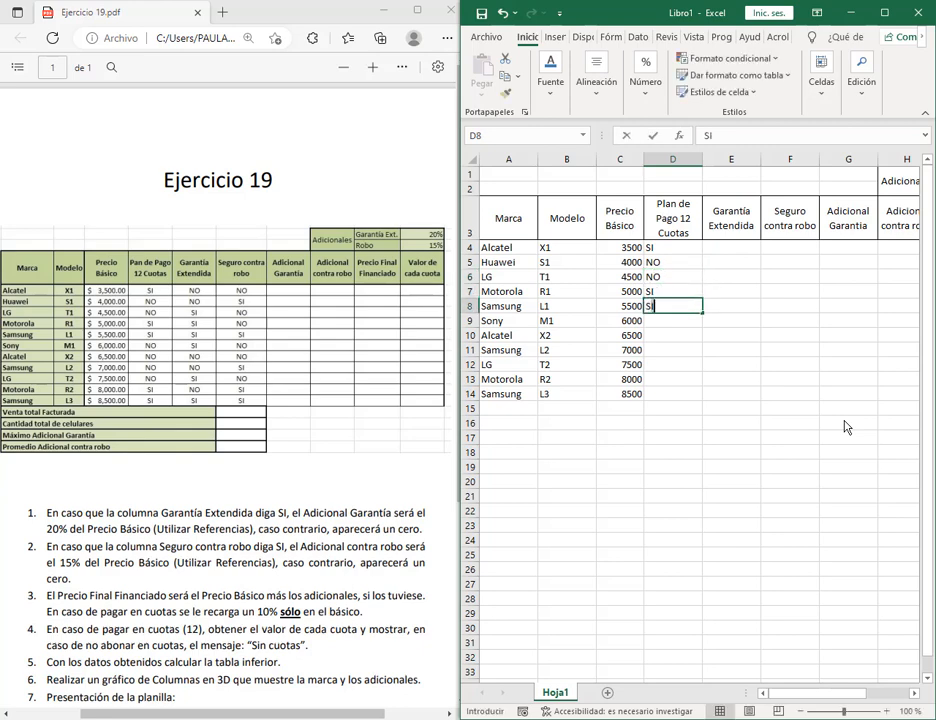
key("Return")
Complete the Plan de Pago 12 Cuotas column with NO in cells D9:D12 and SI in cells D13:D14
type("NO")
key("Return")
type("NO")
key("Return")
type("NO")
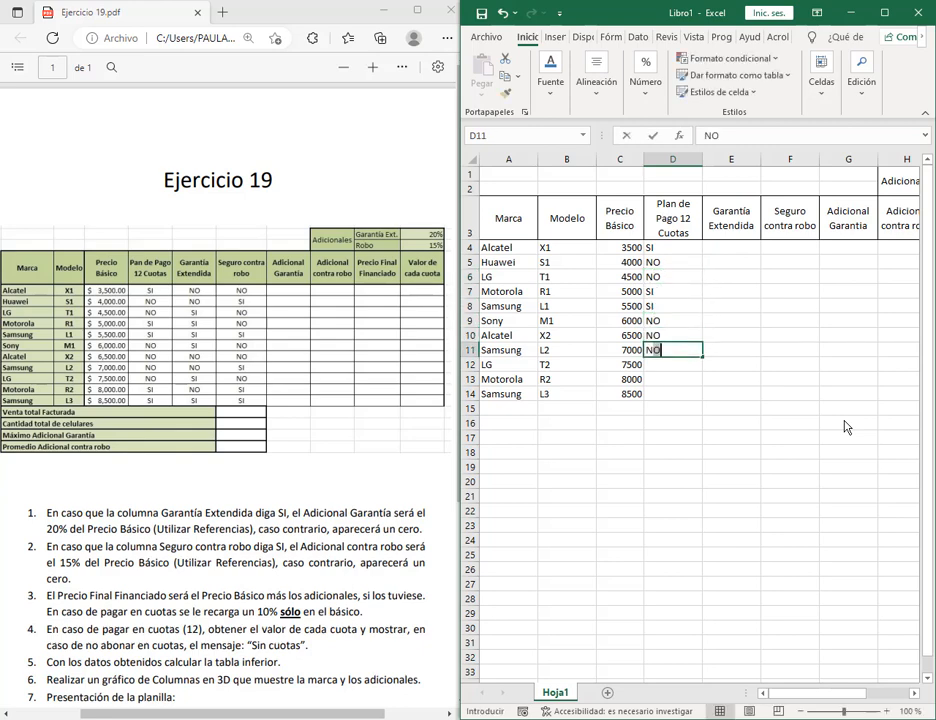
key("Return")
type("NO")
key("Return")
type("SI")
key("Return")
type("SI")
key("Return")
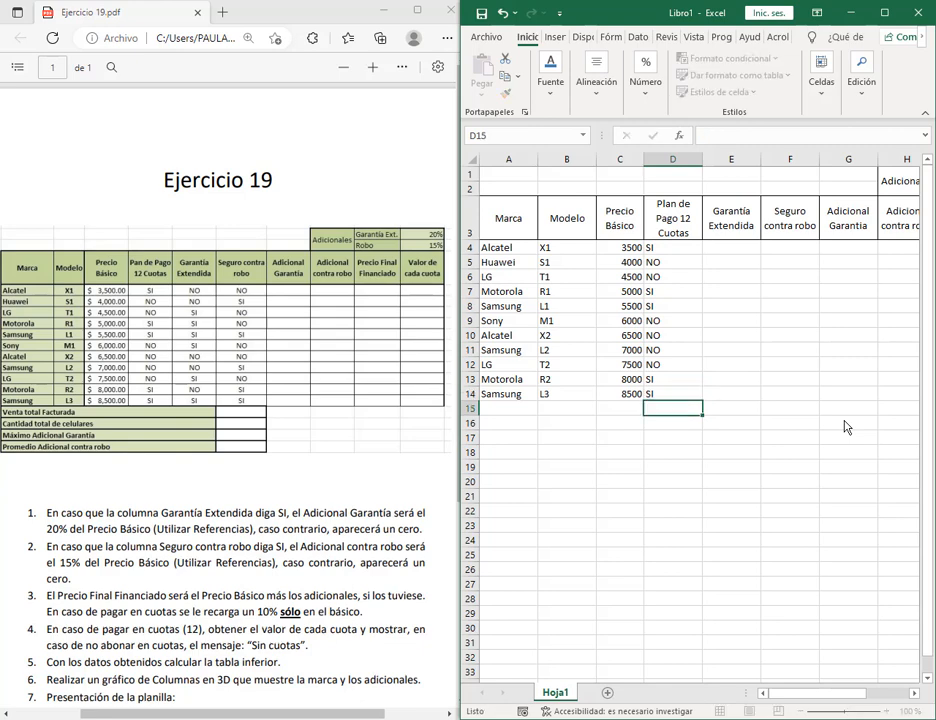
Enter NO in cells E4 and E5 of the Garantía Extendida column
left_click(730, 251)
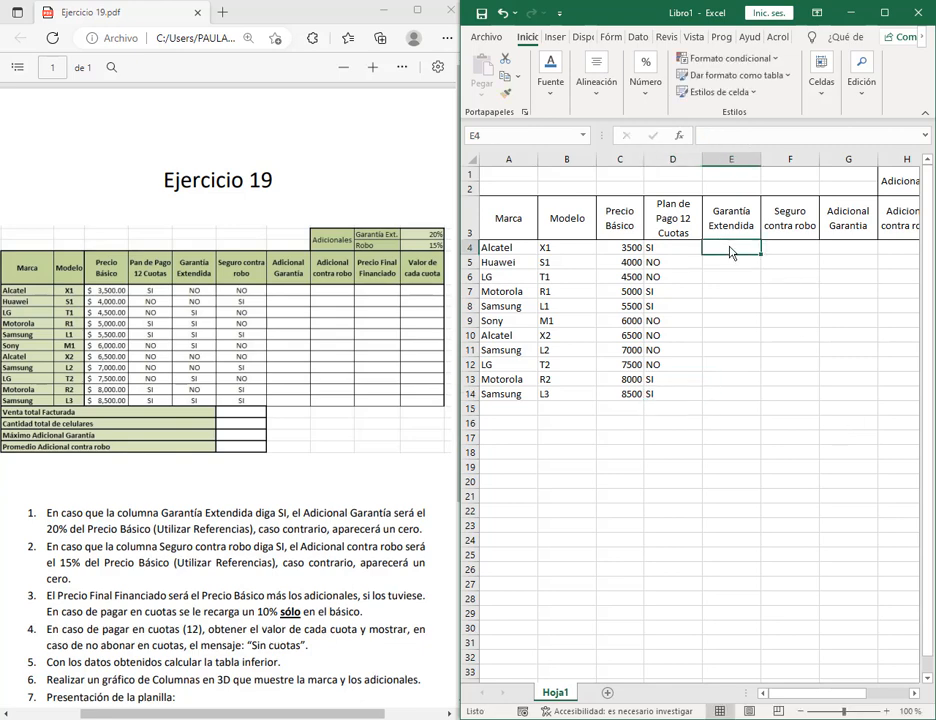
type("NO")
key("Return")
type("NO")
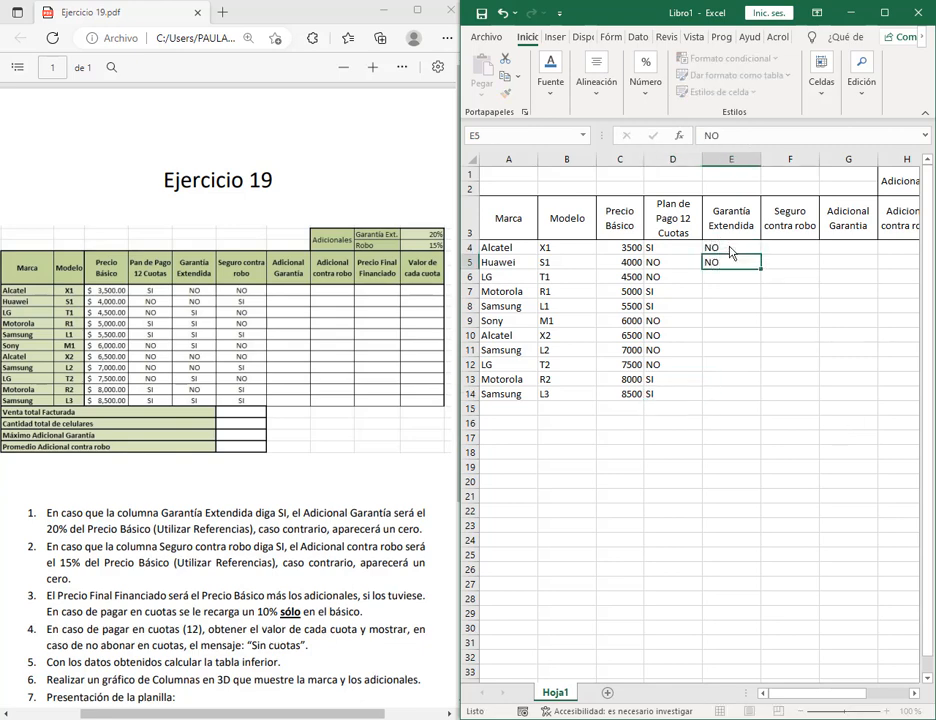
key("Return")
type("SO")
key("Return")
type("SO")
key("Return")
type("SO")
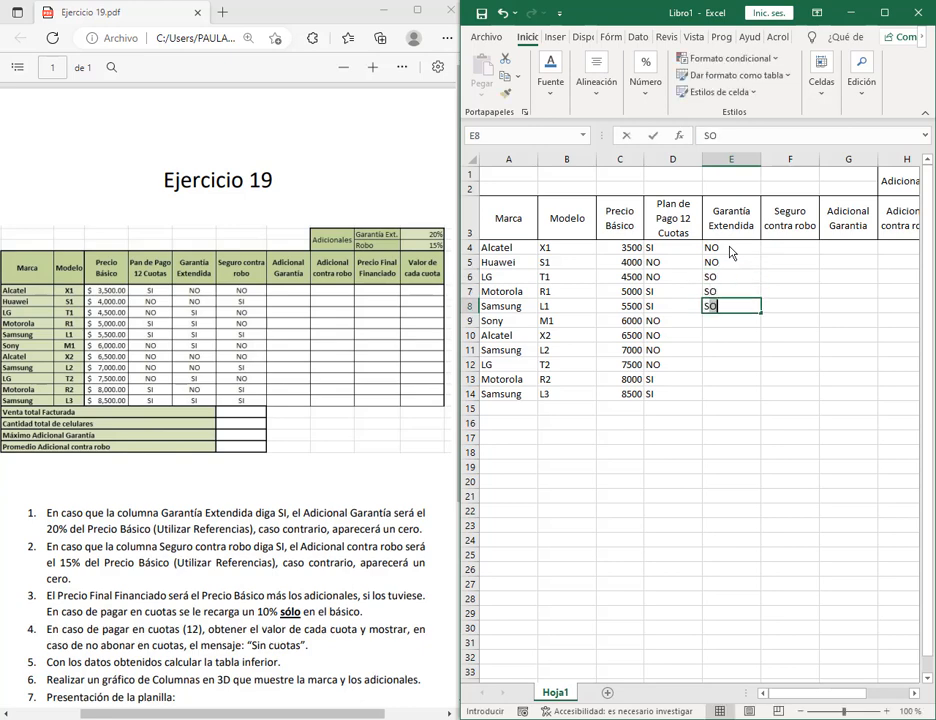
key("Return")
type("SO")
key("Return")
type("SO")
key("Return")
type("NO")
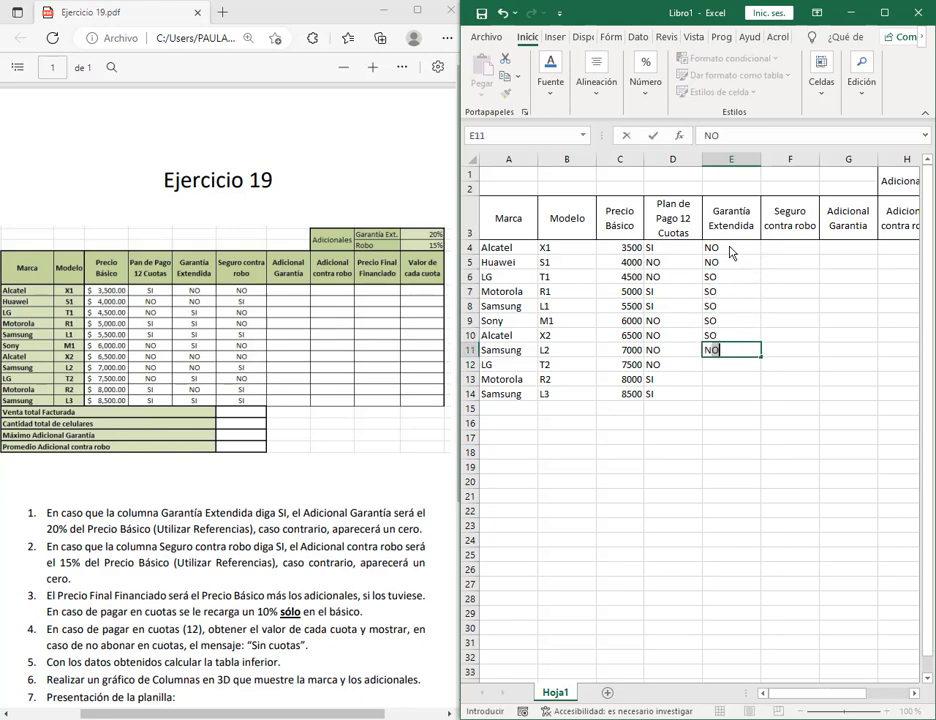
key("Return")
type("NO")
key("Return")
type("SO")
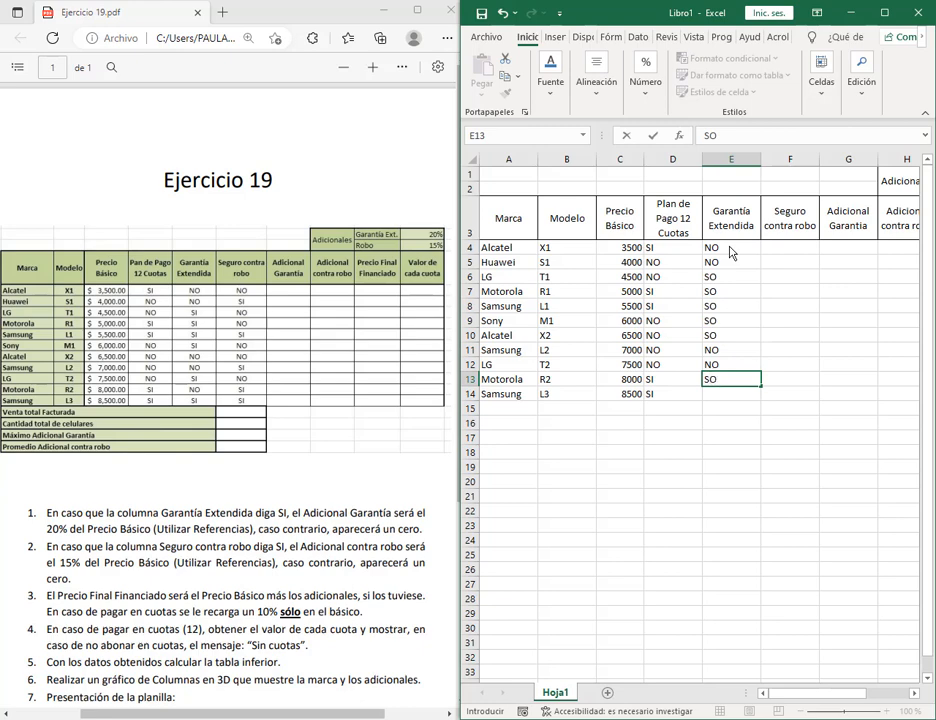
left_click_drag(735, 277, 741, 398)
key("Delete")
Enter SI in cells E6:E9 of the Garantía Extendida column
left_click(731, 277)
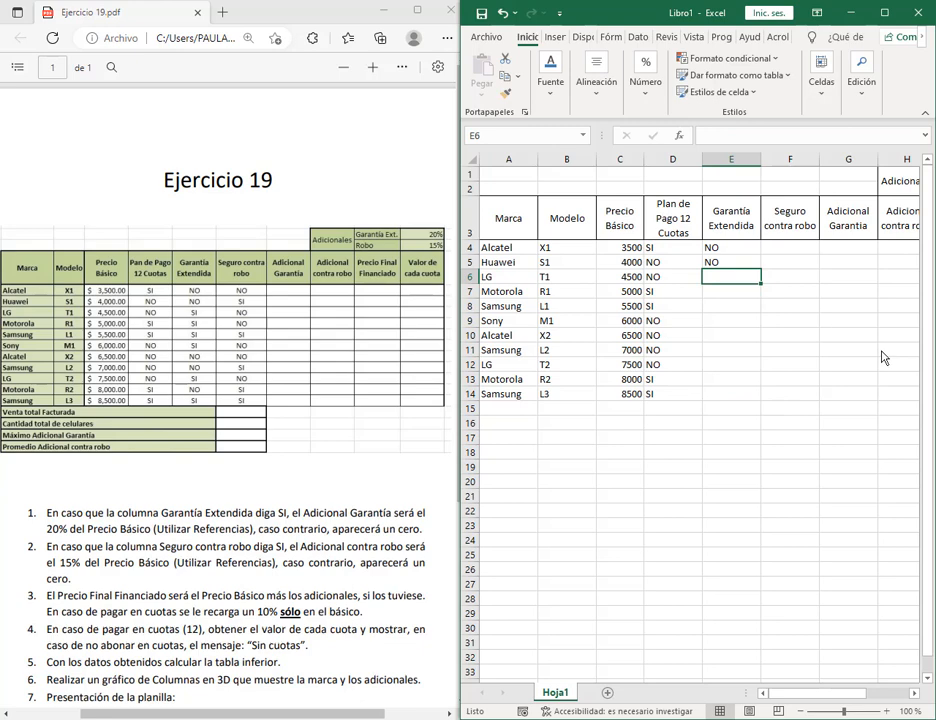
type("SI")
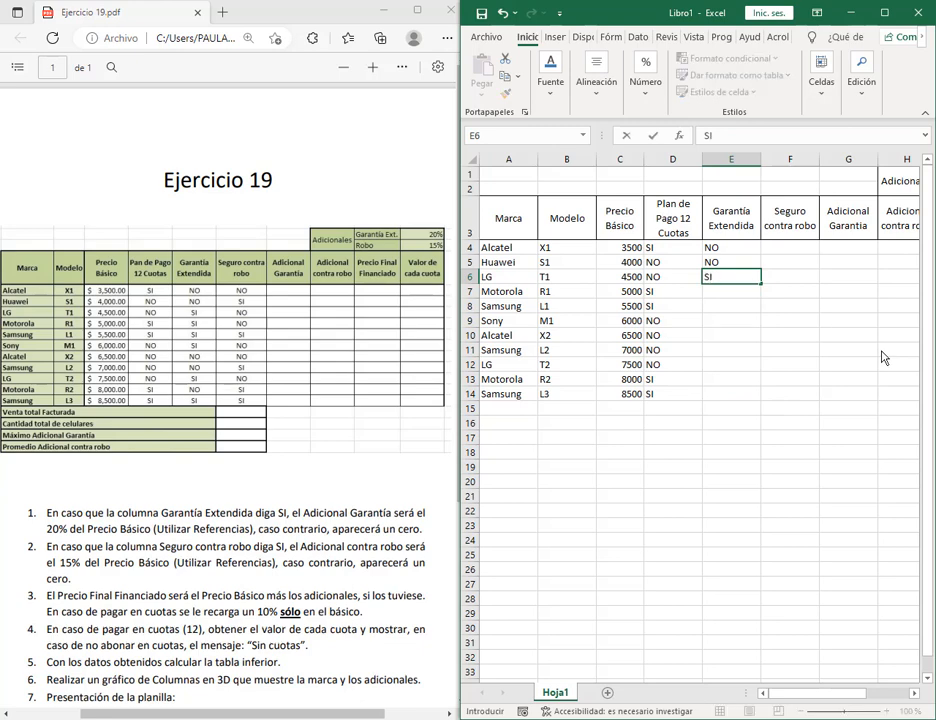
key("Return")
type("SI")
key("Return")
type("SI")
key("Return")
type("SI")
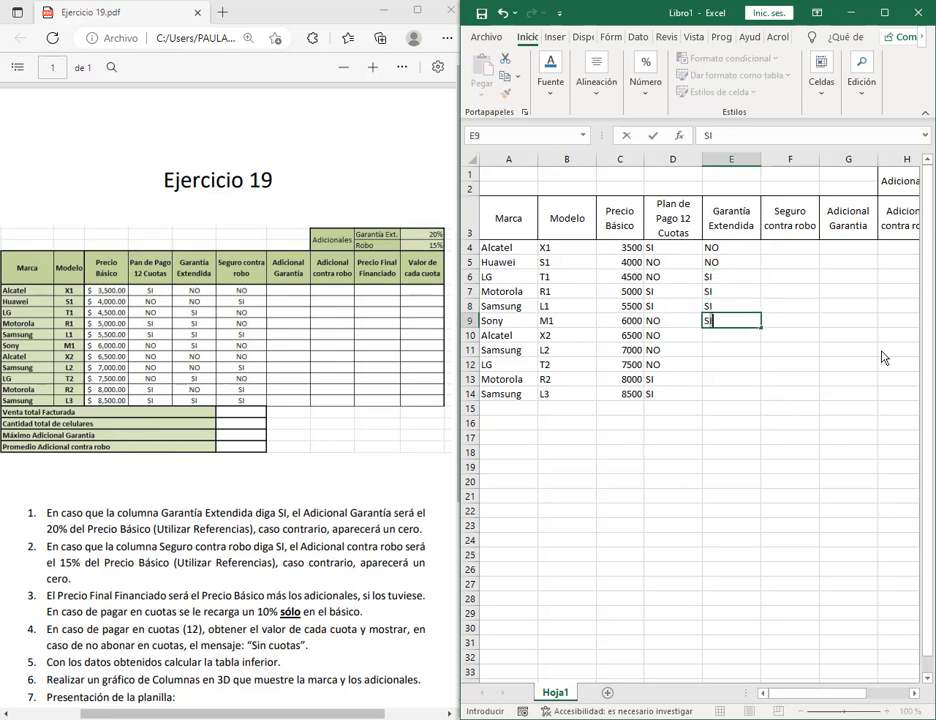
key("Return")
Complete the Garantía Extendida column with NO, NO, SI, NO and SI in cells E10:E14
type("B")
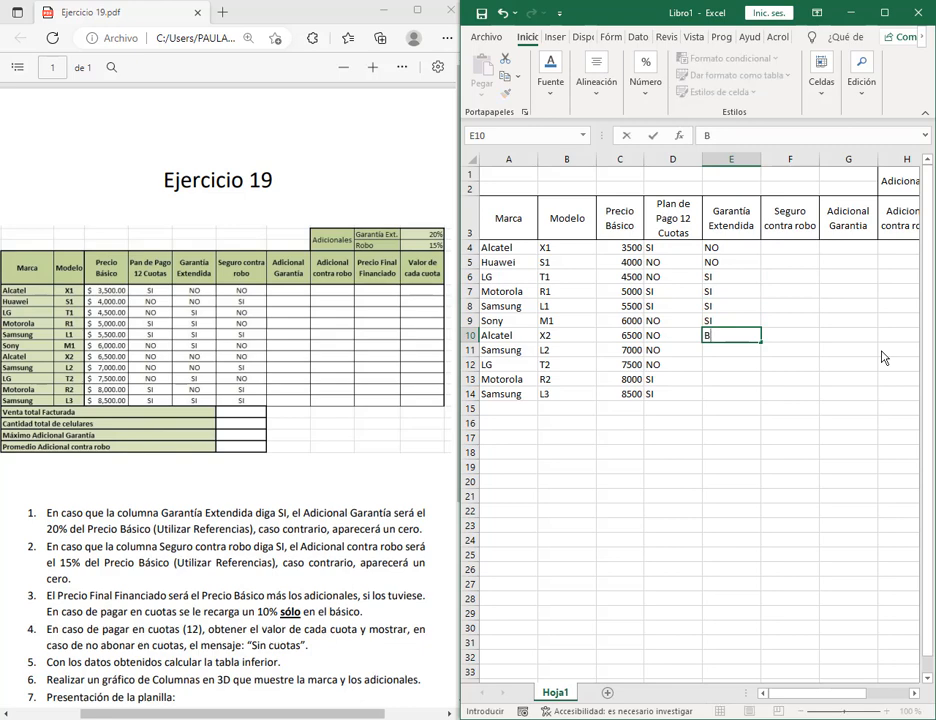
type("NO")
key("Return")
type("NO")
key("Return")
type("SO")
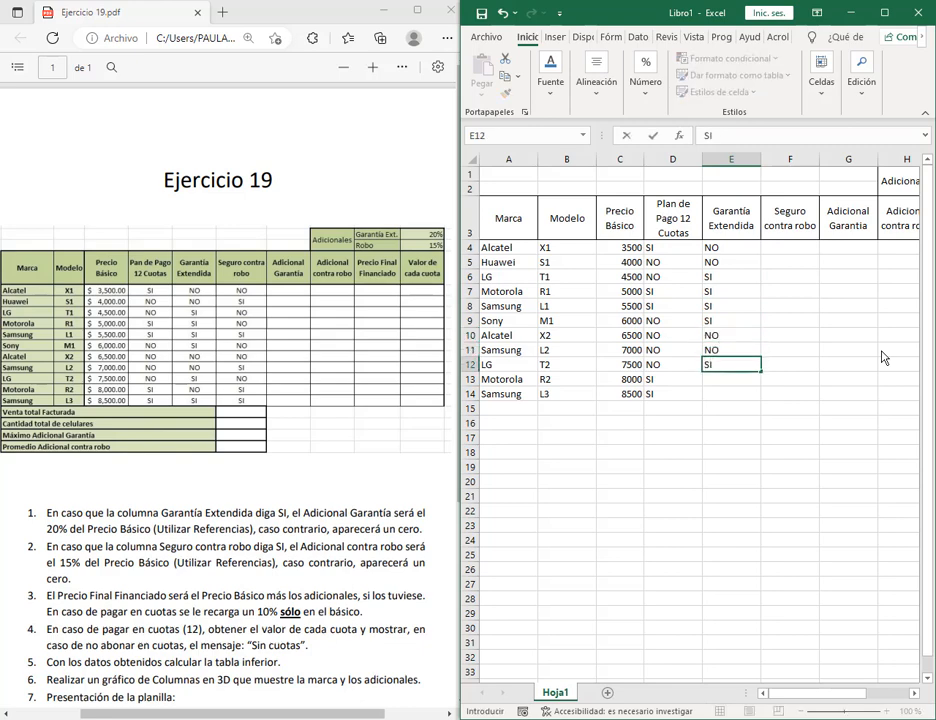
key("Return")
type("NO")
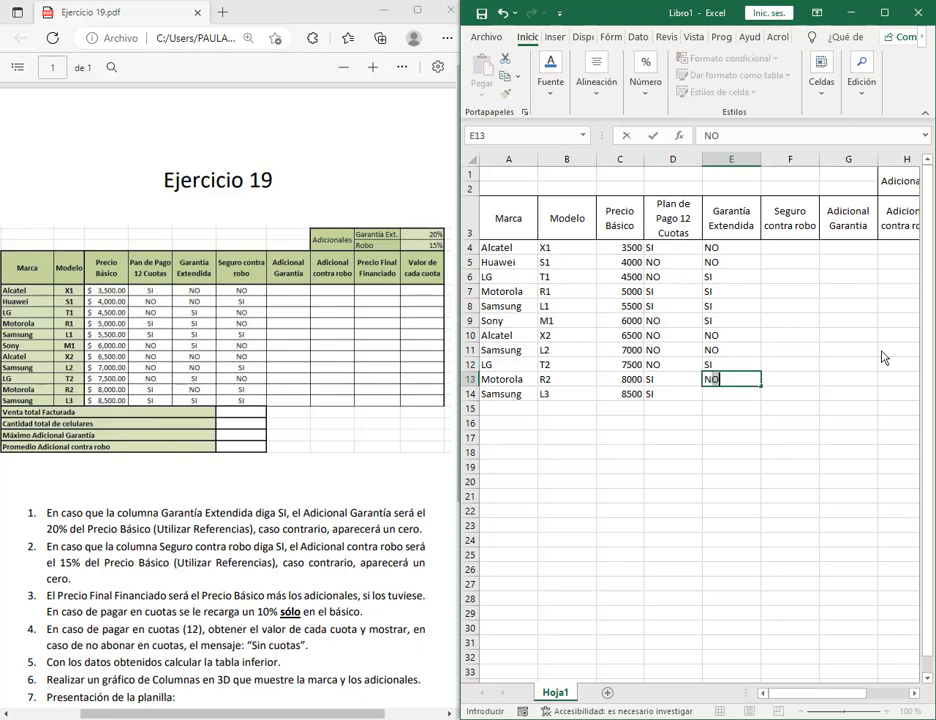
key("Return")
type("SI")
key("Return")
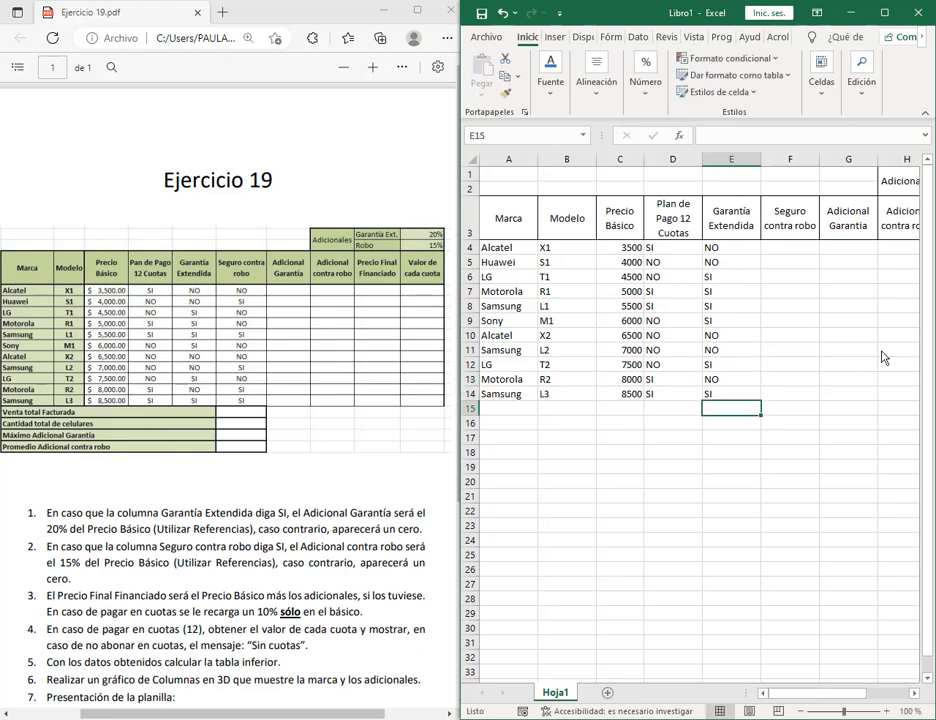
Enter NO, SI, NO and NO in cells F4:F7 of the Seguro contra robo column
left_click(790, 248)
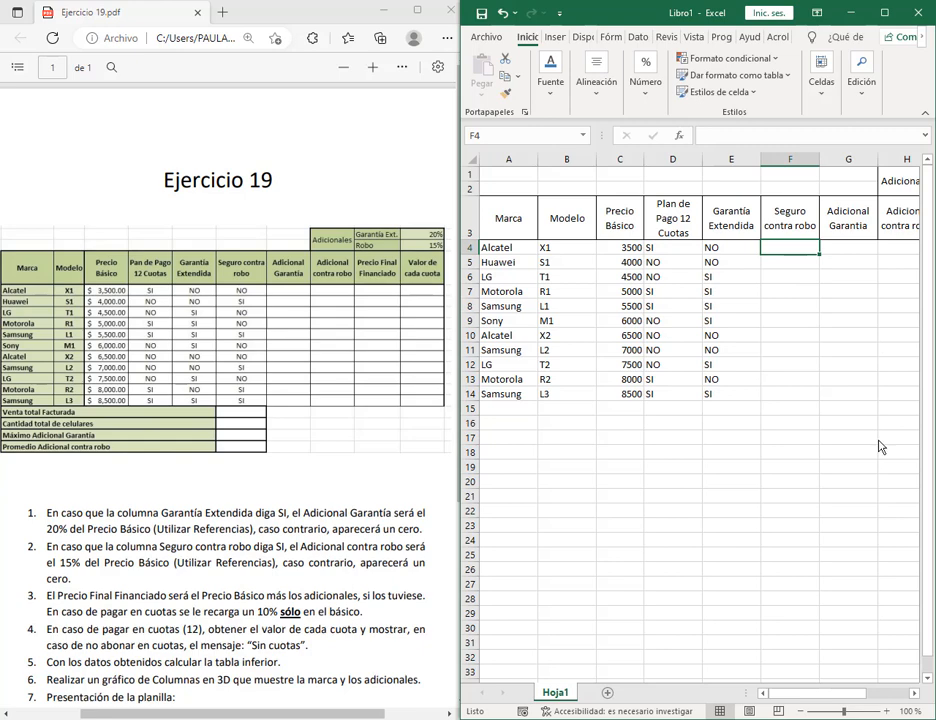
type("NO")
key("Return")
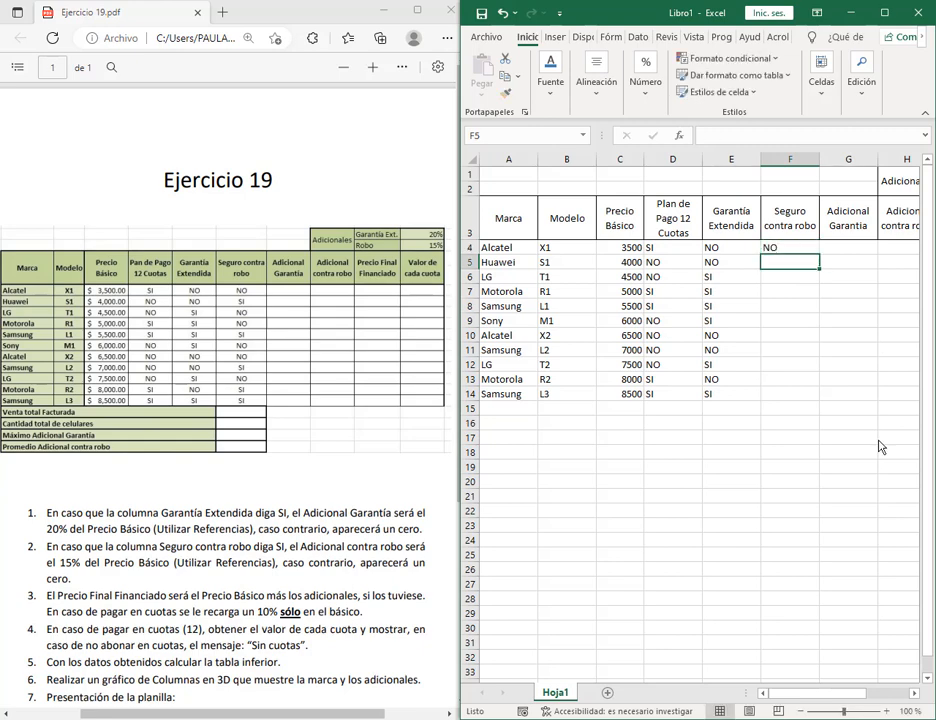
type("SI")
key("Return")
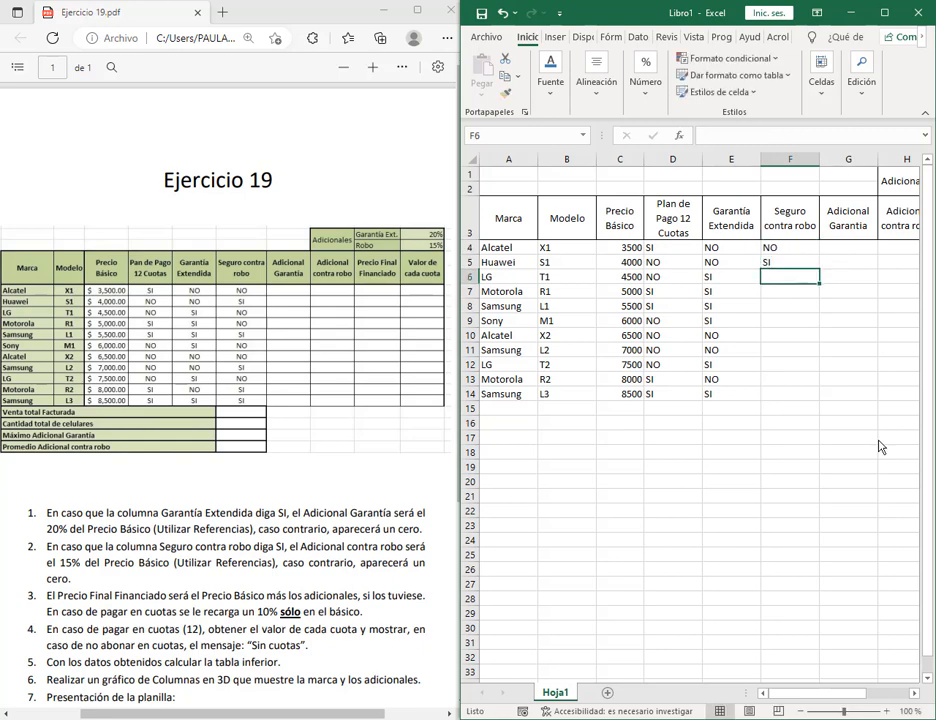
type("NO")
key("Return")
type("NO")
key("Return")
Continue the Seguro contra robo column with SI in cell F8 and NO in cells F9:F10
type("S")
key("Return")
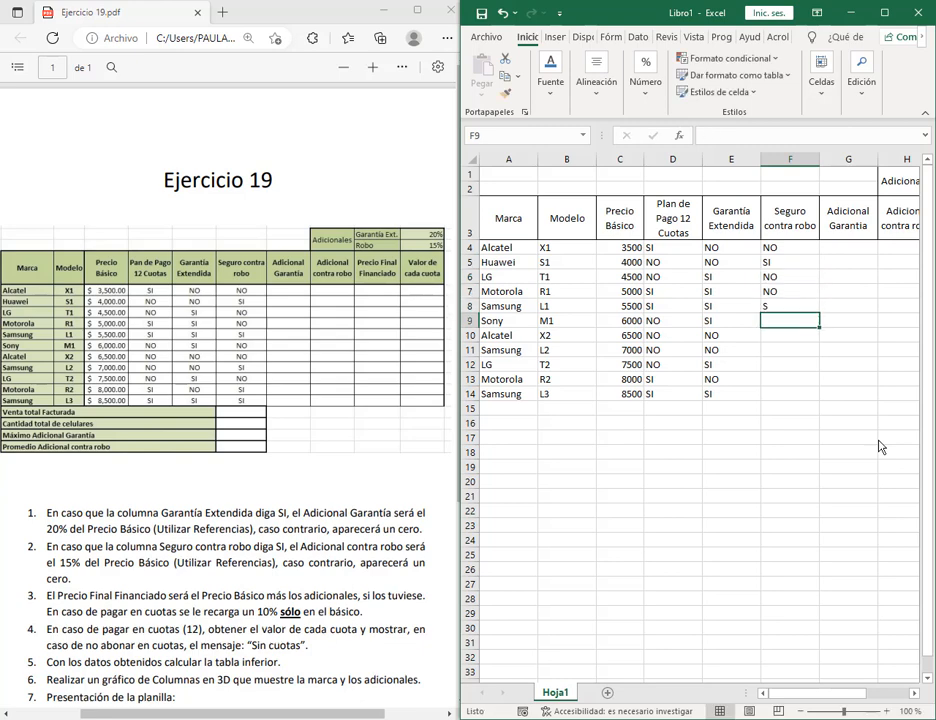
type("NO")
key("Return")
type("NO")
key("Return")
key("Up")
key("Up")
key("Up")
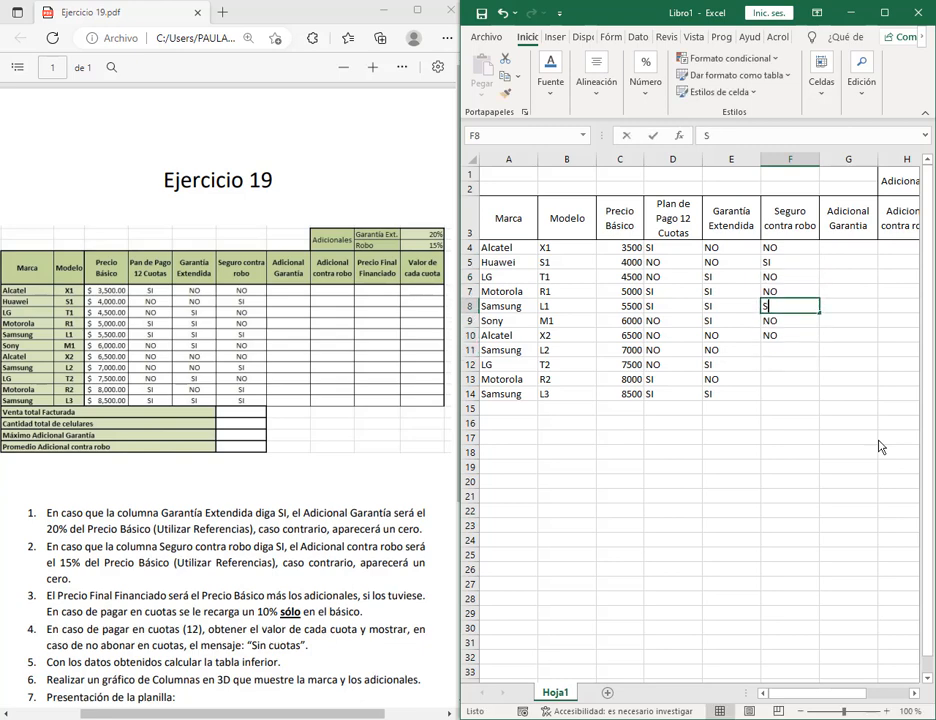
type("I")
key("Return")
key("Return")
key("Return")
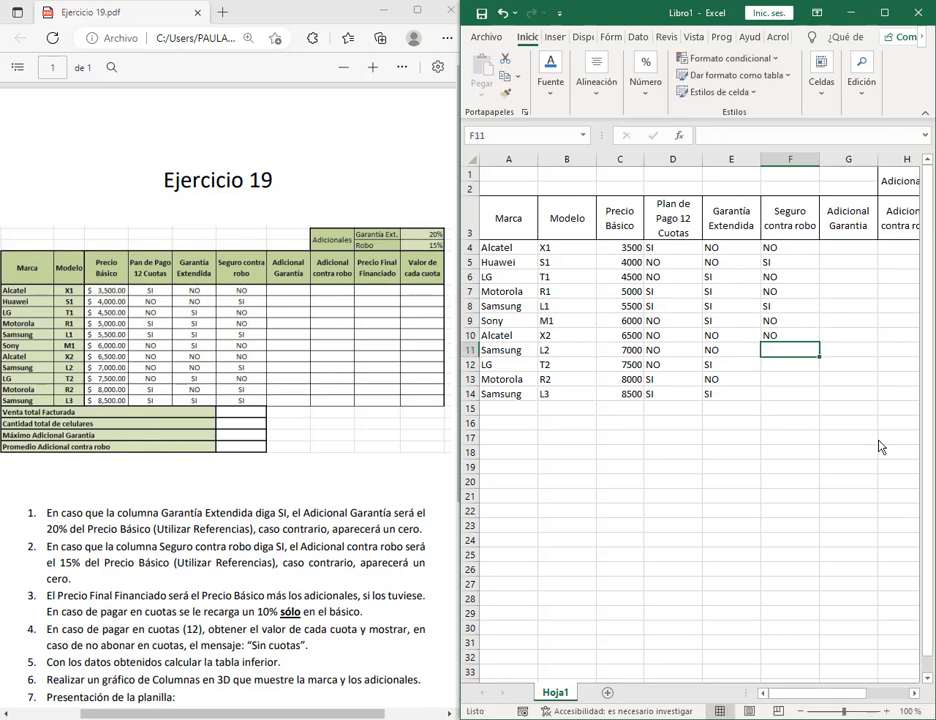
Complete the Seguro contra robo column with SI, NO, SI and SI in cells F11:F14
type("S")
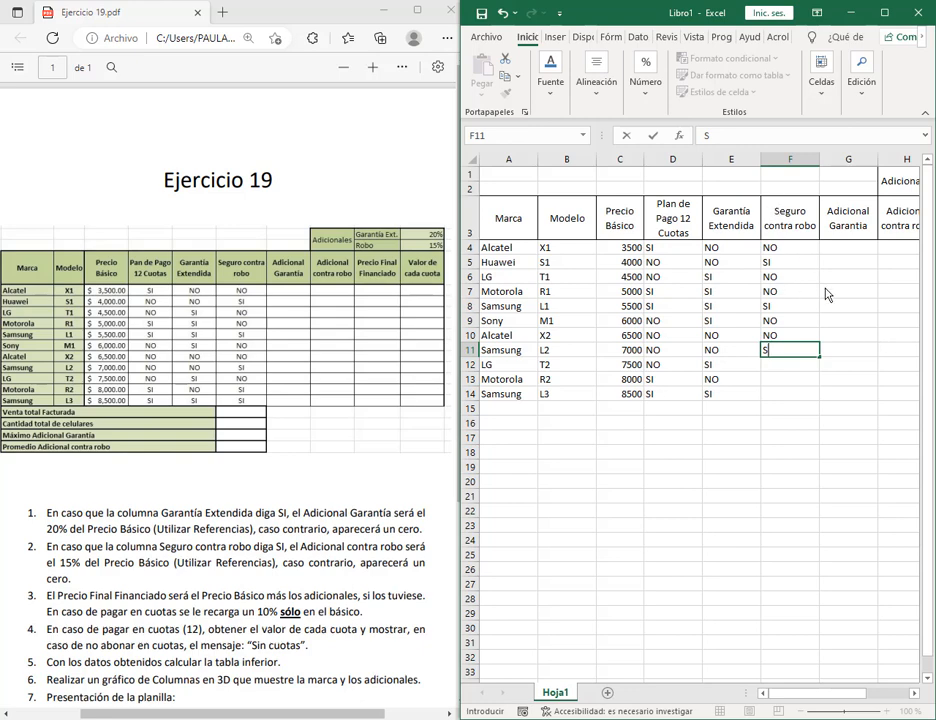
type("E")
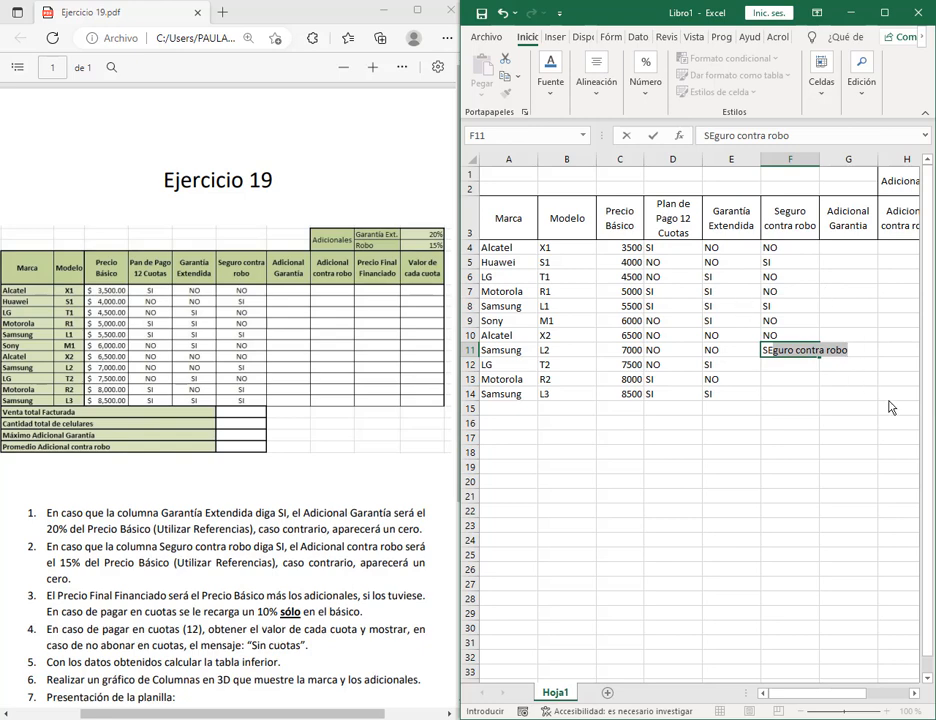
key("BackSpace")
key("BackSpace")
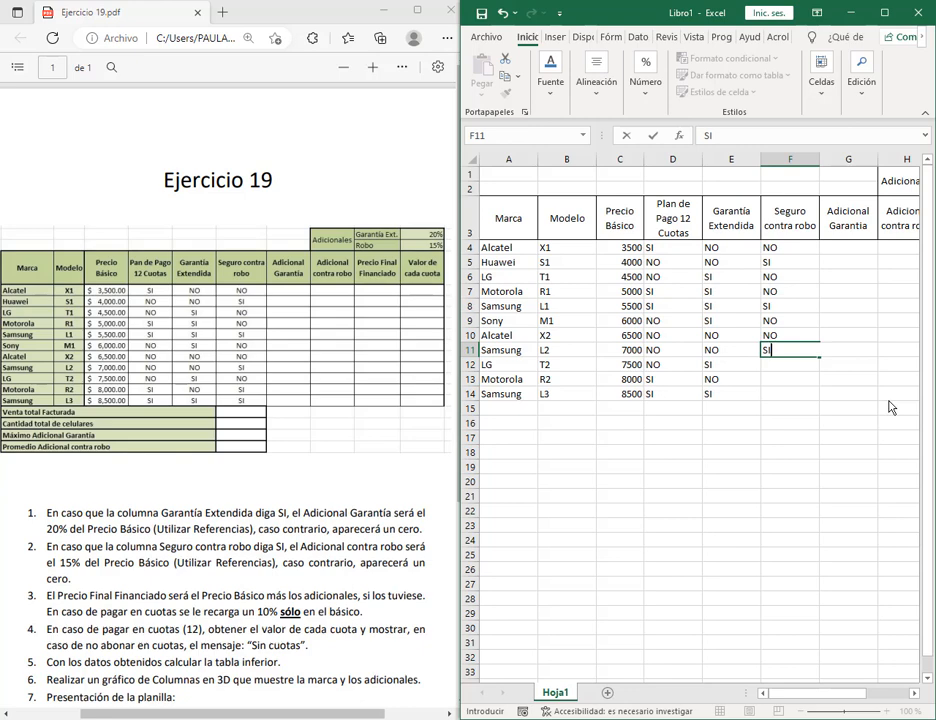
type("I")
key("Return")
type("NO")
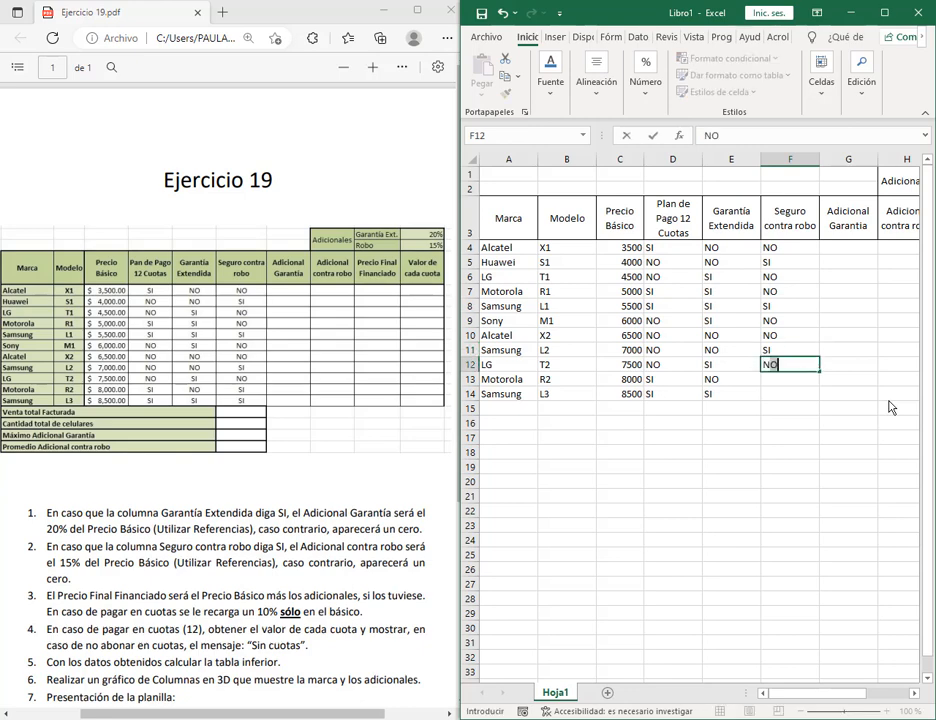
key("Return")
type("SI")
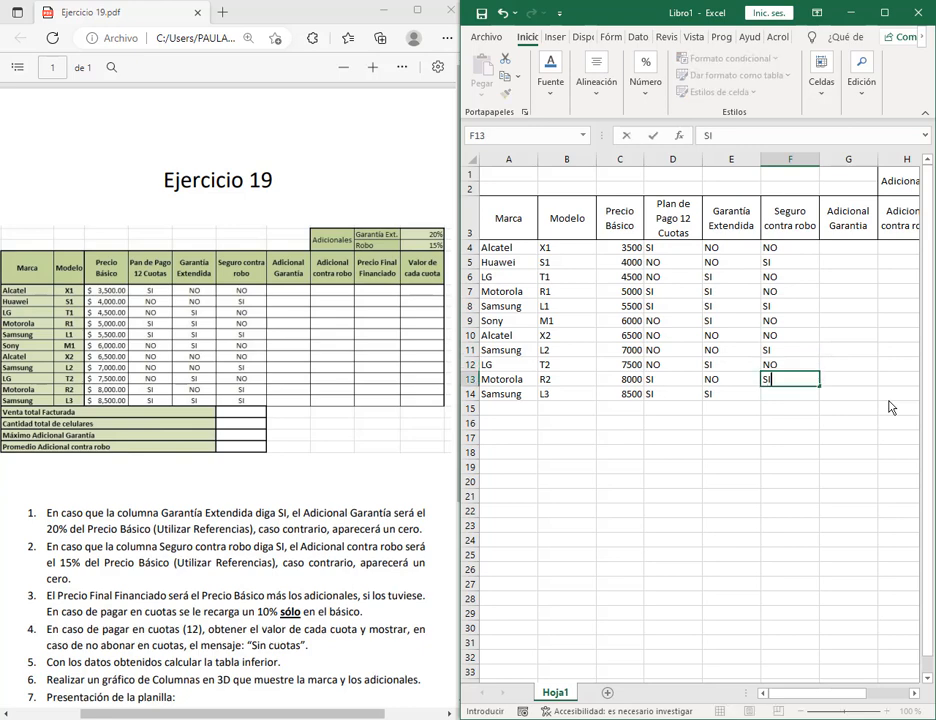
key("Return")
type("SI")
key("Return")
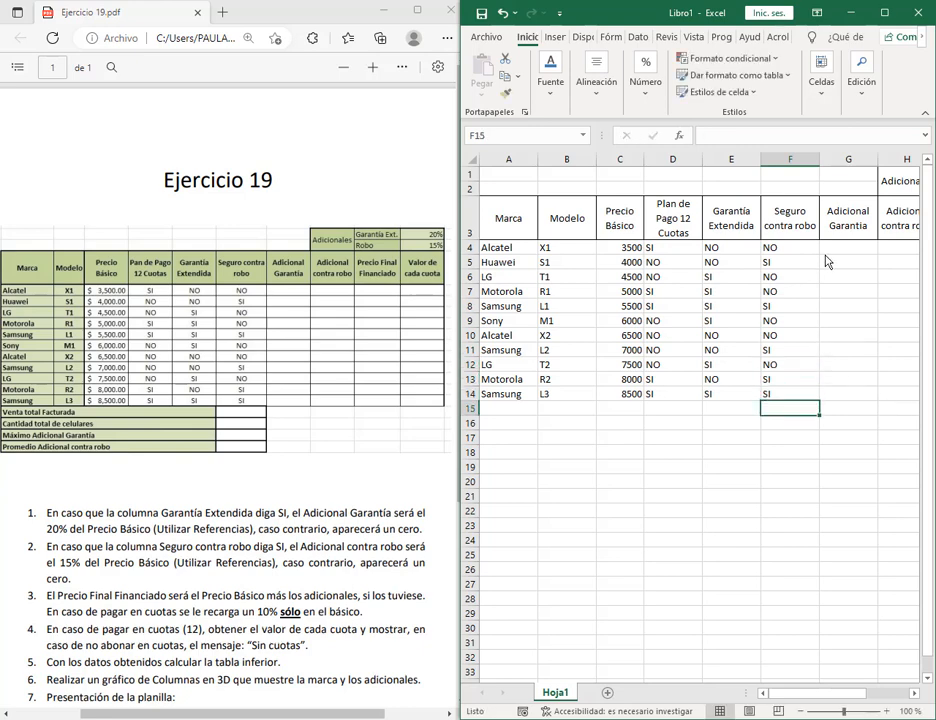
Widen the Excel window and apply all borders to the data range A4:J14
left_click(848, 248)
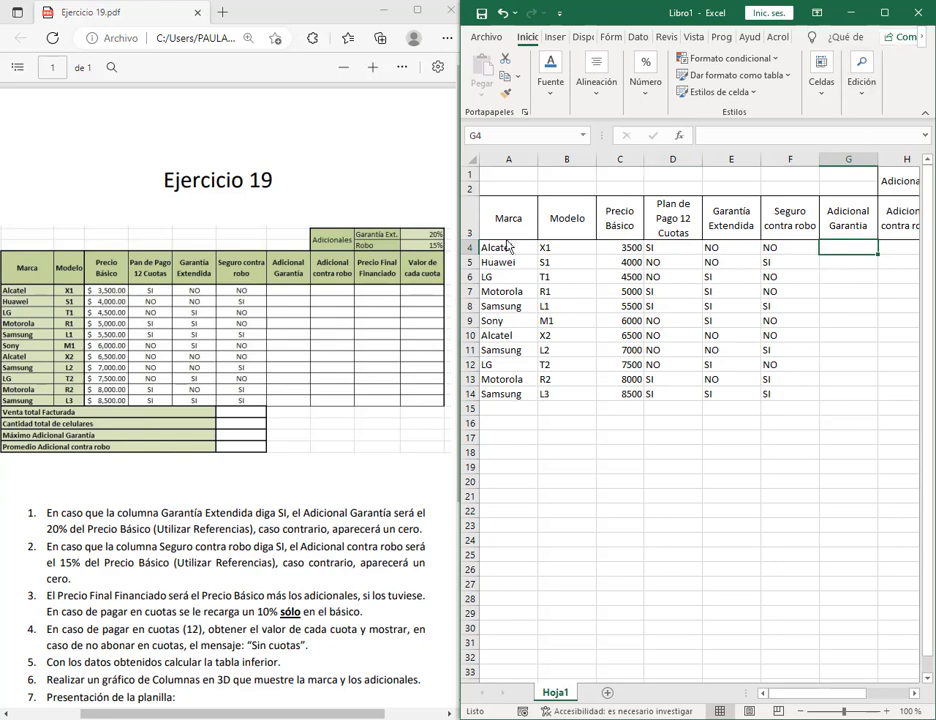
left_click_drag(461, 265, 798, 403)
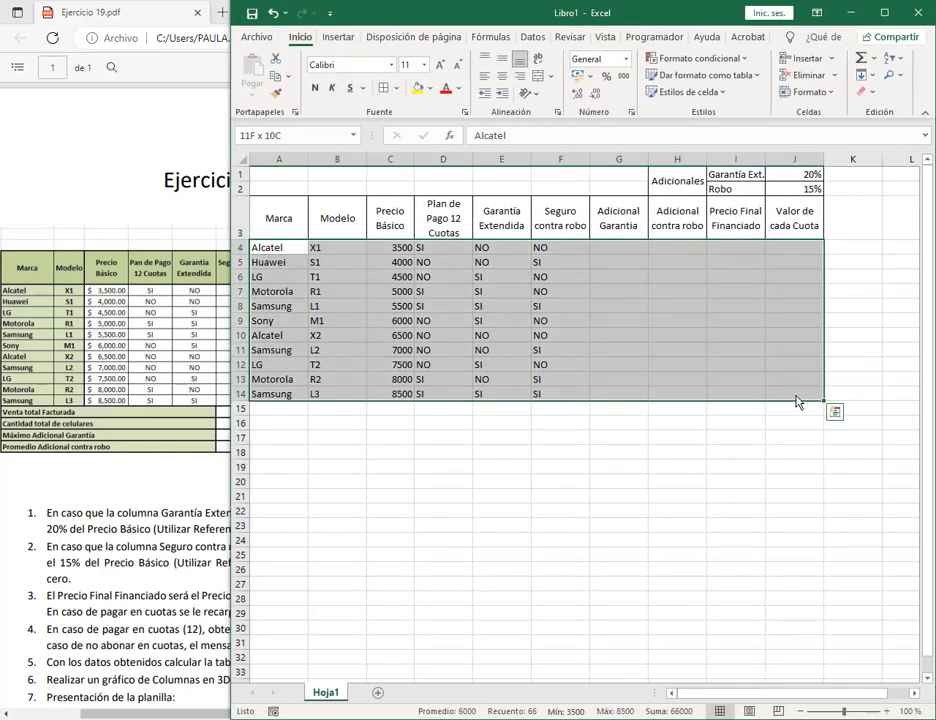
left_click(384, 88)
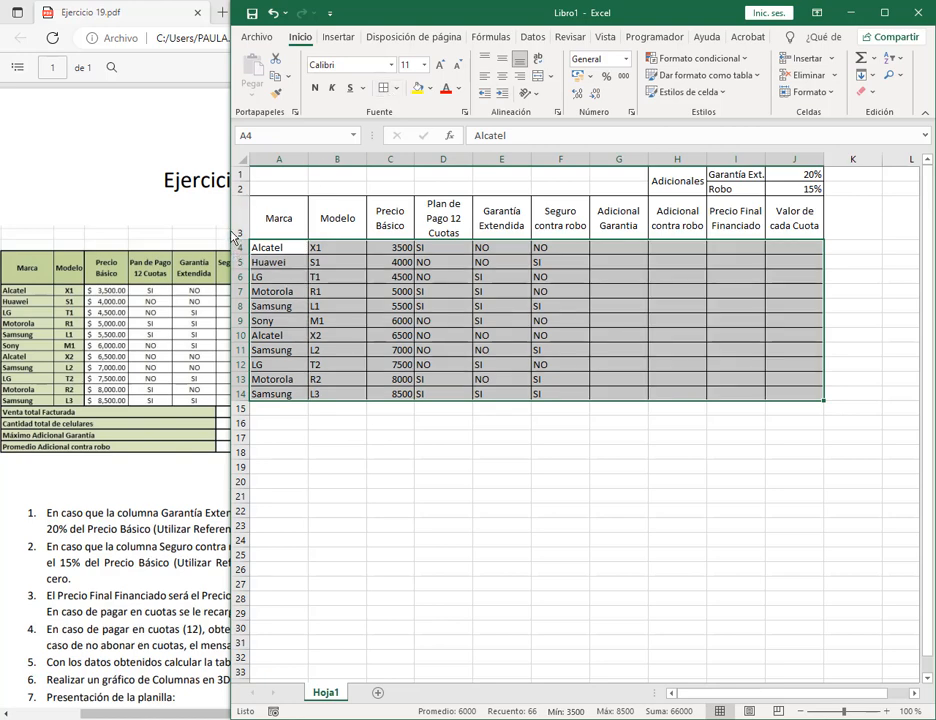
Narrow the Excel window to show the PDF's summary labels and enter Venta total Facturada in cell A15
left_click_drag(233, 237, 353, 244)
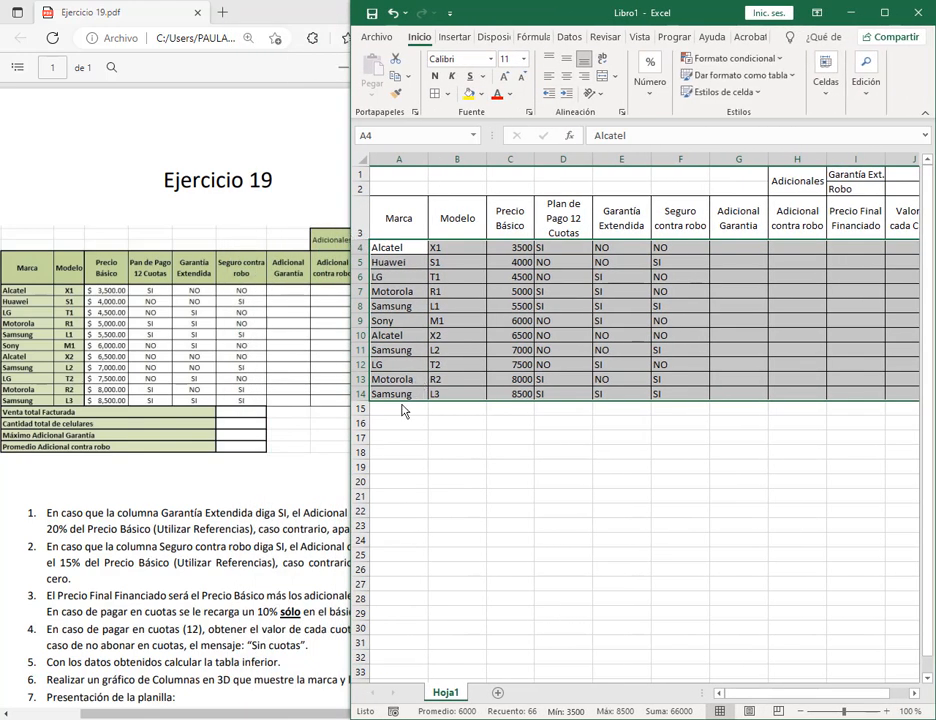
left_click(402, 409)
type("vE")
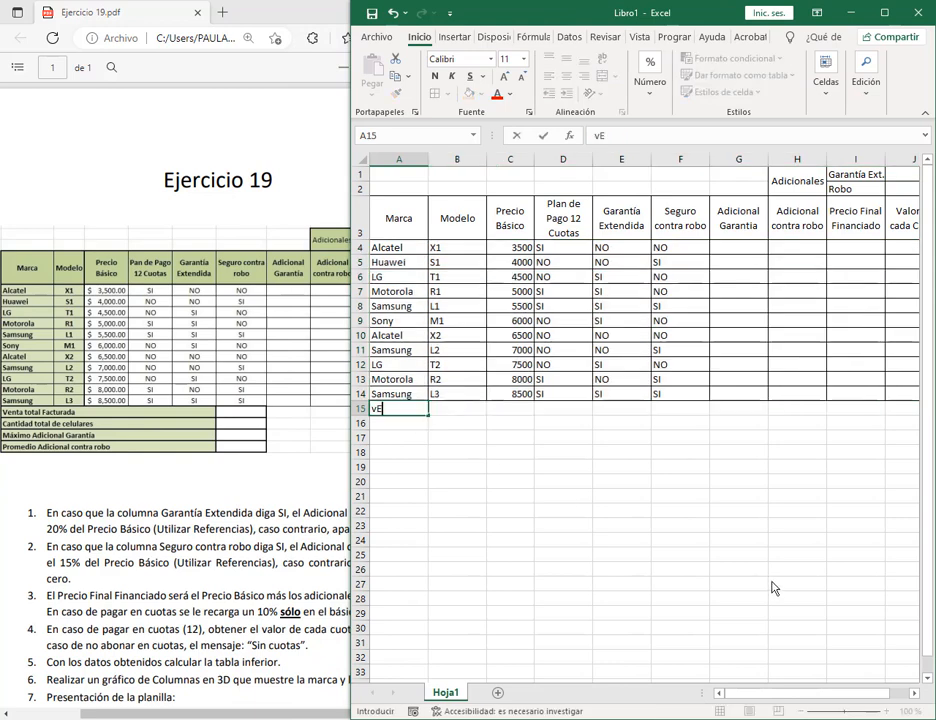
key("BackSpace")
key("BackSpace")
type("Venta to")
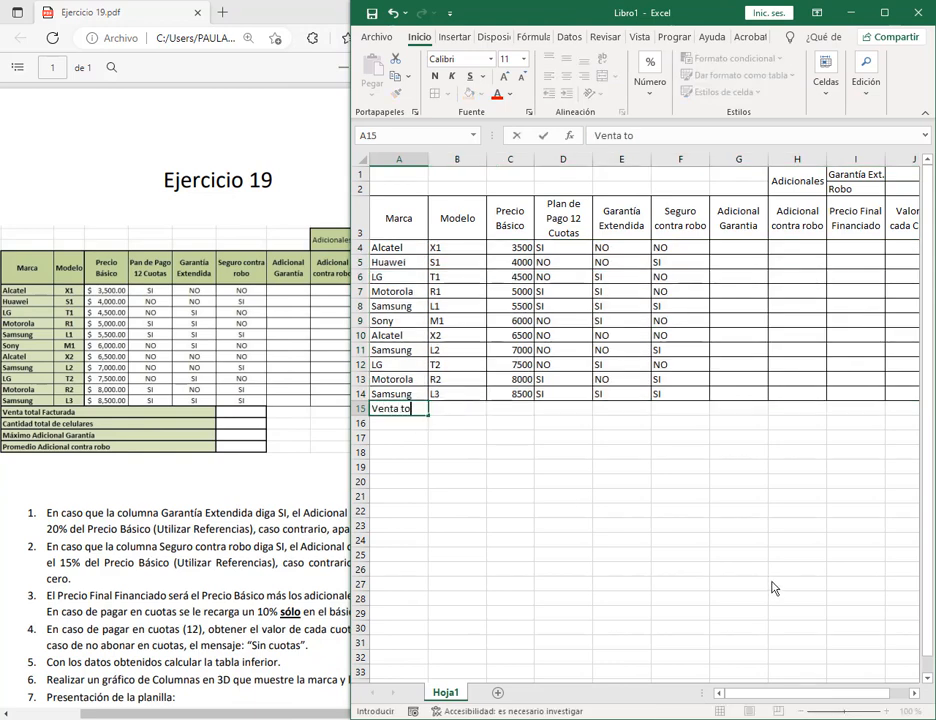
type("tal Factur")
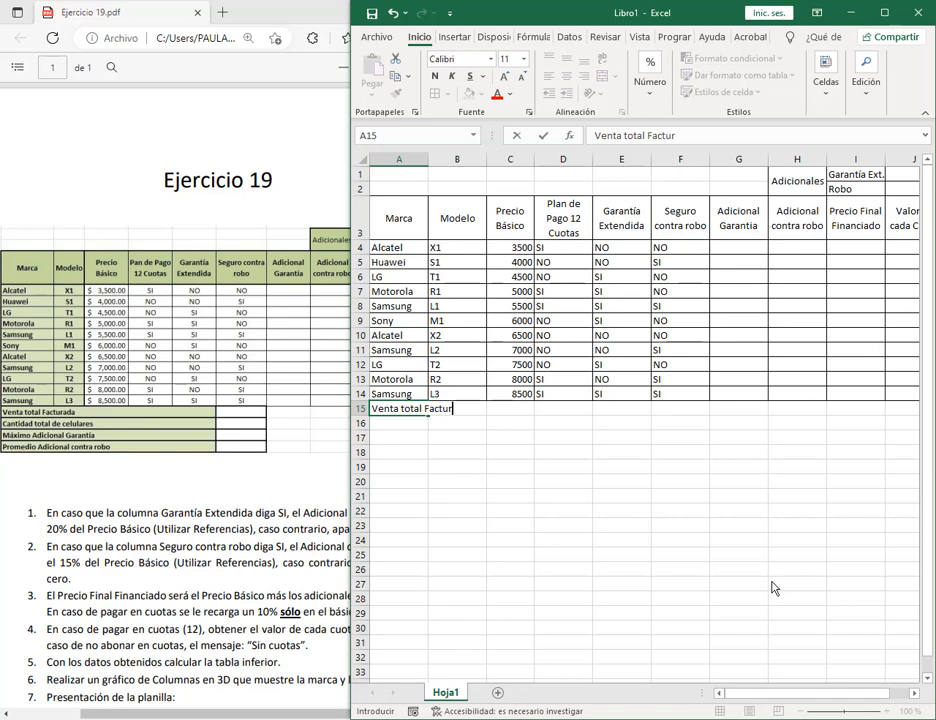
type("ada")
key("Return")
Enter the summary labels Cantidad total de celulares in A16 and Máximo Adicional Garantía in A17
type("Cantid")
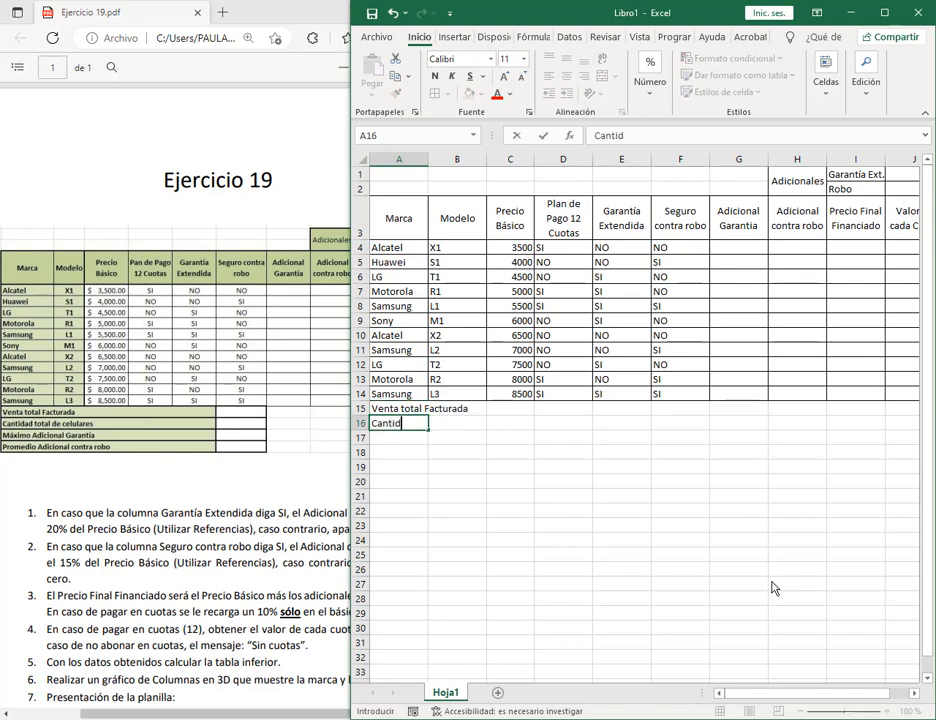
type("ad total de cel")
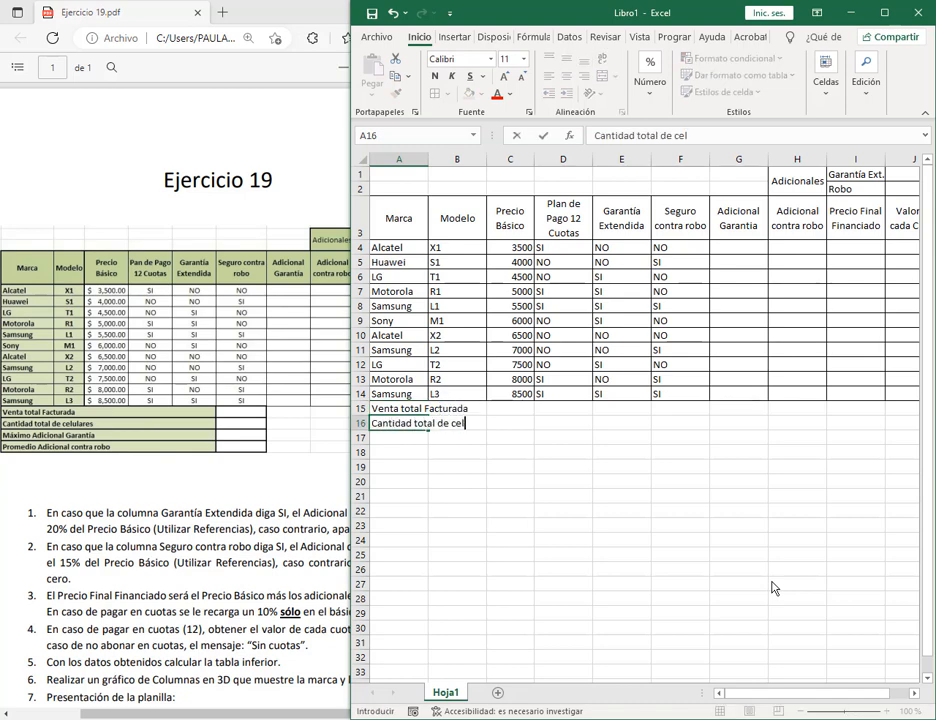
type("ulares")
key("Return")
type("Má")
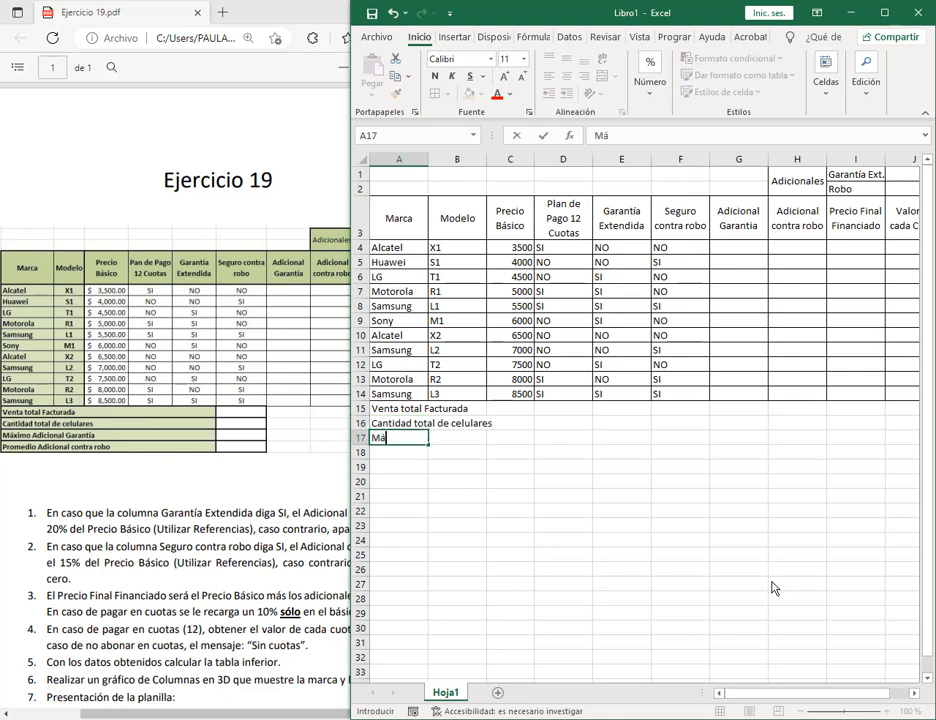
type("ximo Adicional Garant")
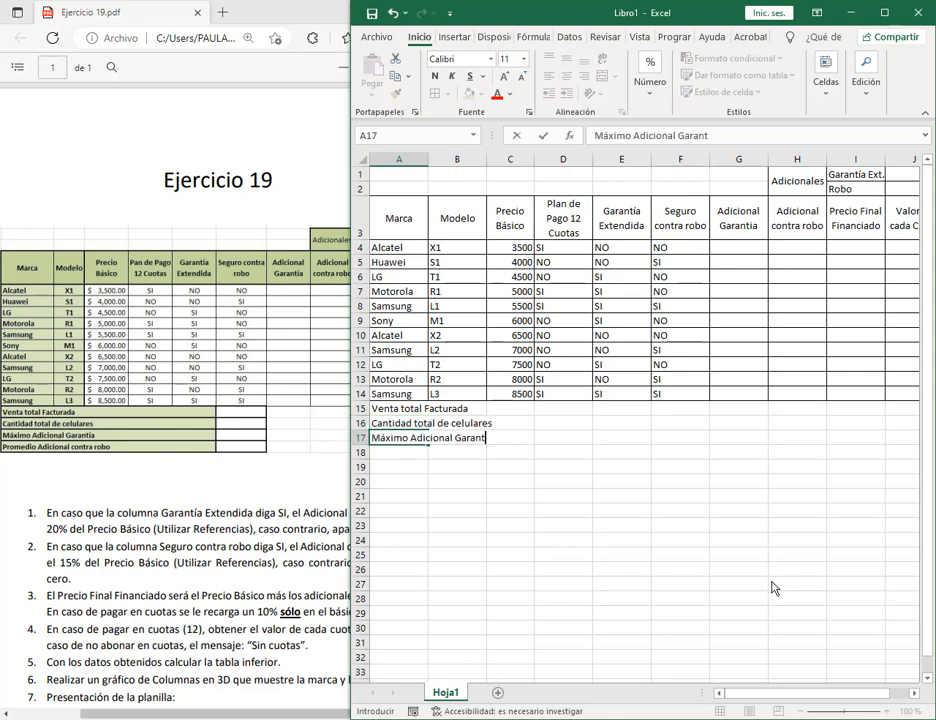
type("ía")
key("Return")
Enter the summary label Promedio Adicional contra robo in cell A18
type("P")
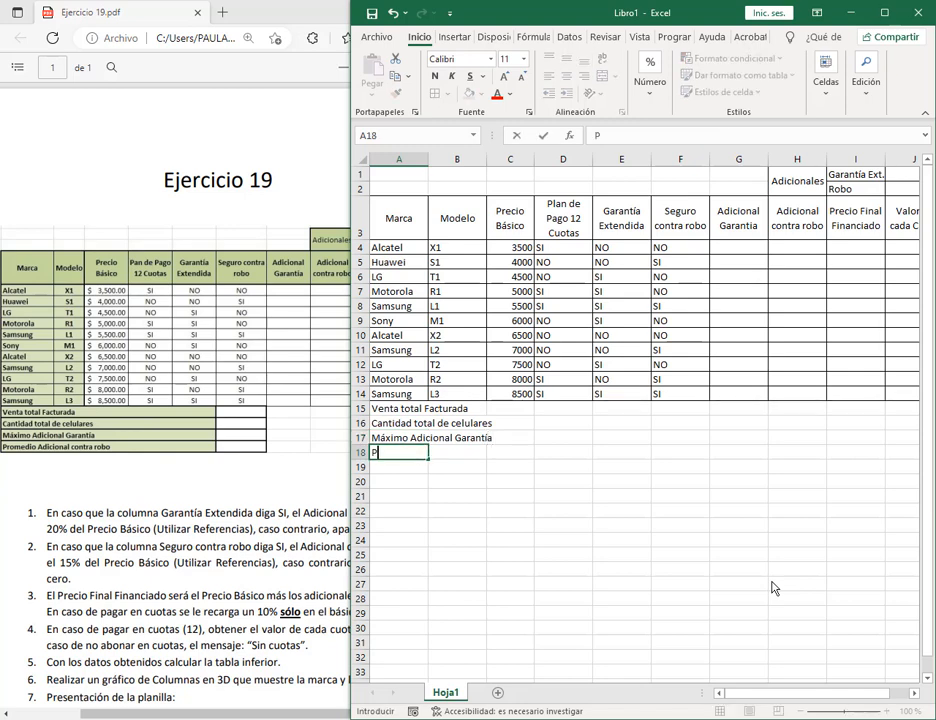
type("romedio Adici")
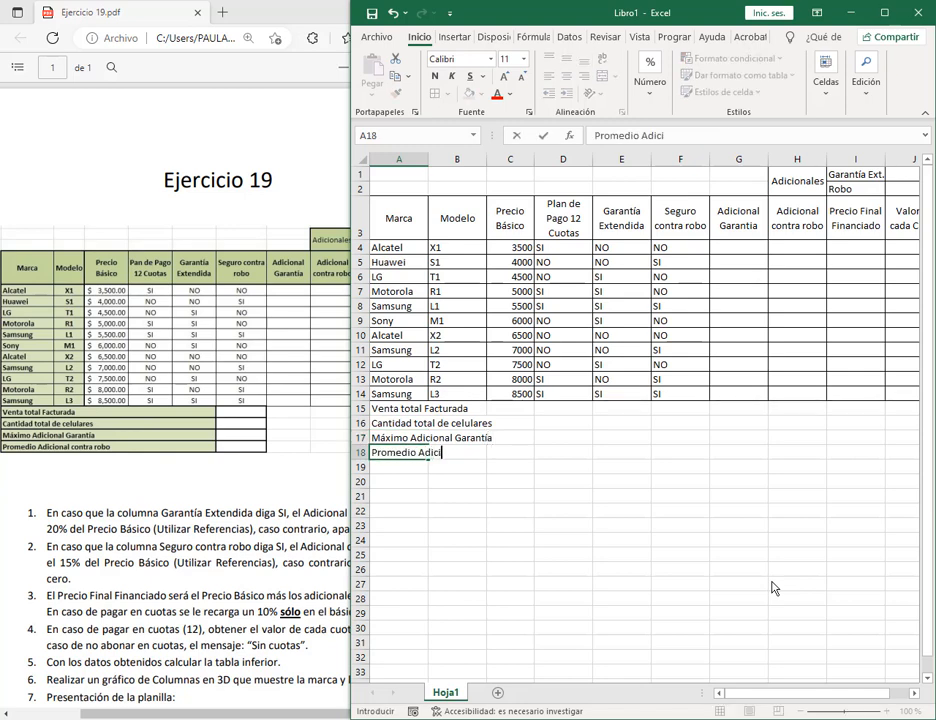
type("onal contra robo")
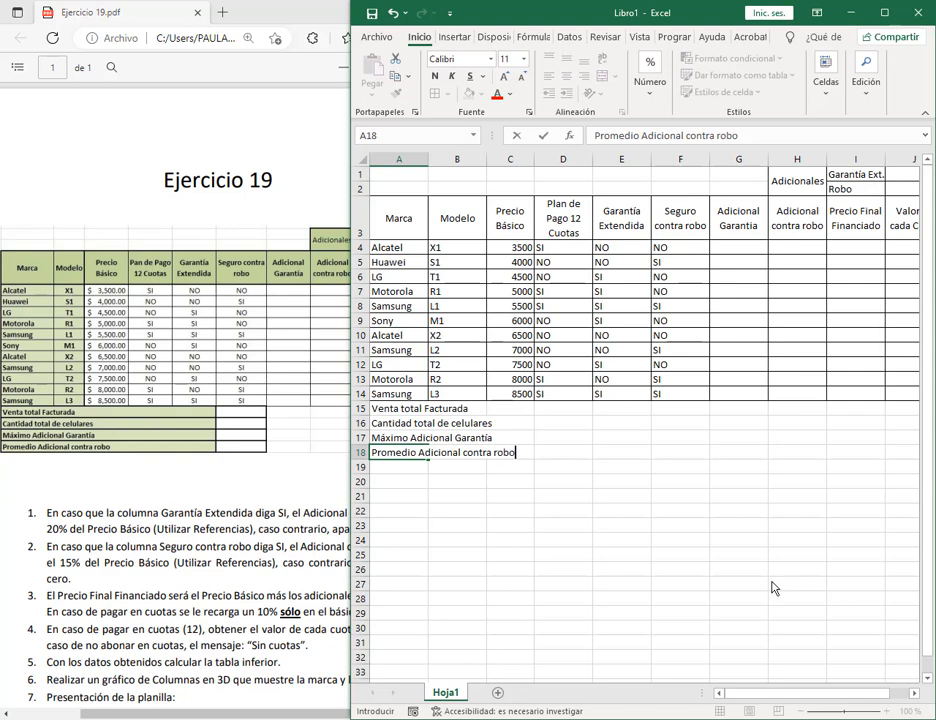
key("Return")
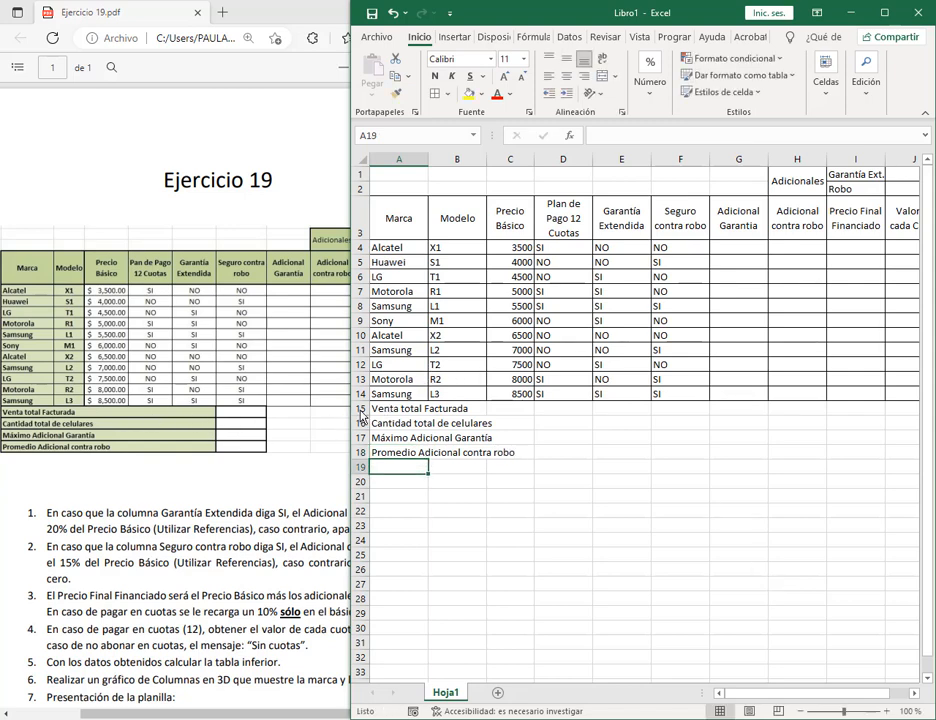
Try merging and centering the Venta total Facturada label across A15:E15, and undo it
left_click_drag(390, 414, 615, 412)
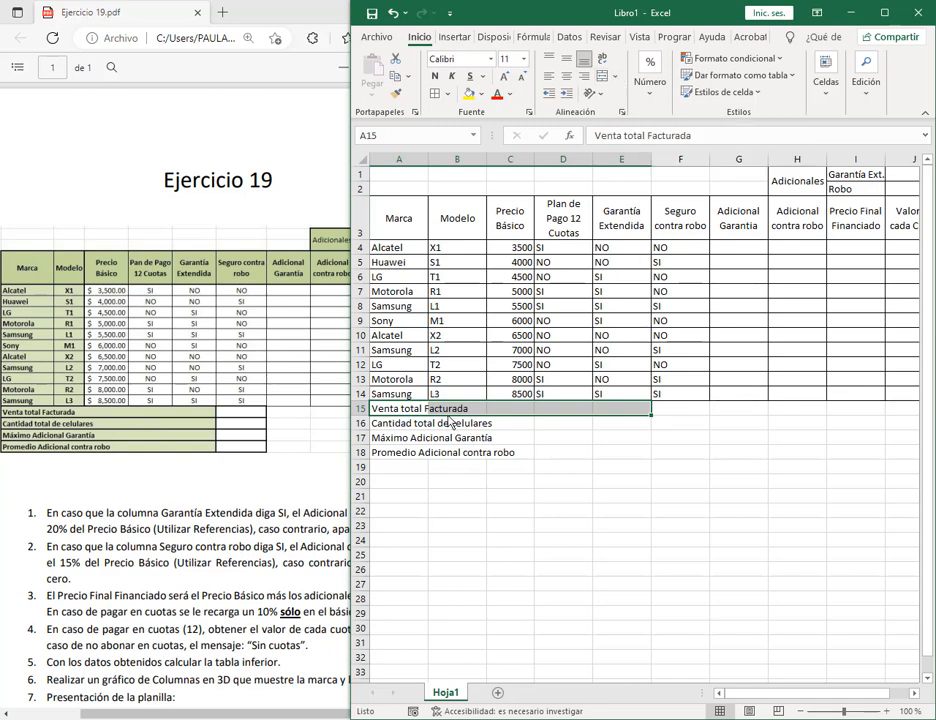
left_click(604, 81)
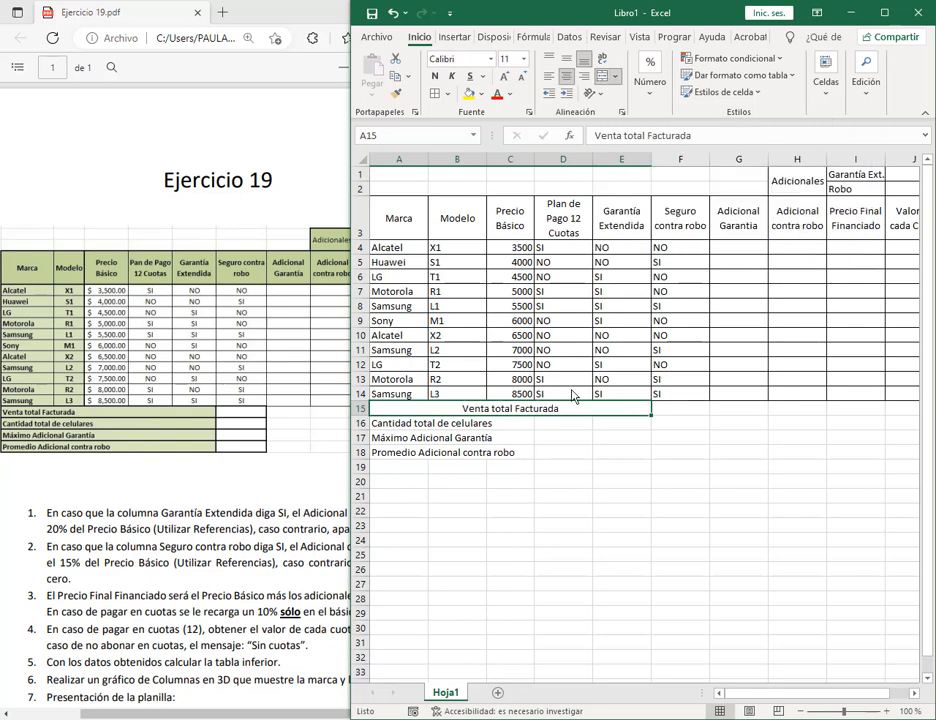
left_click(393, 14)
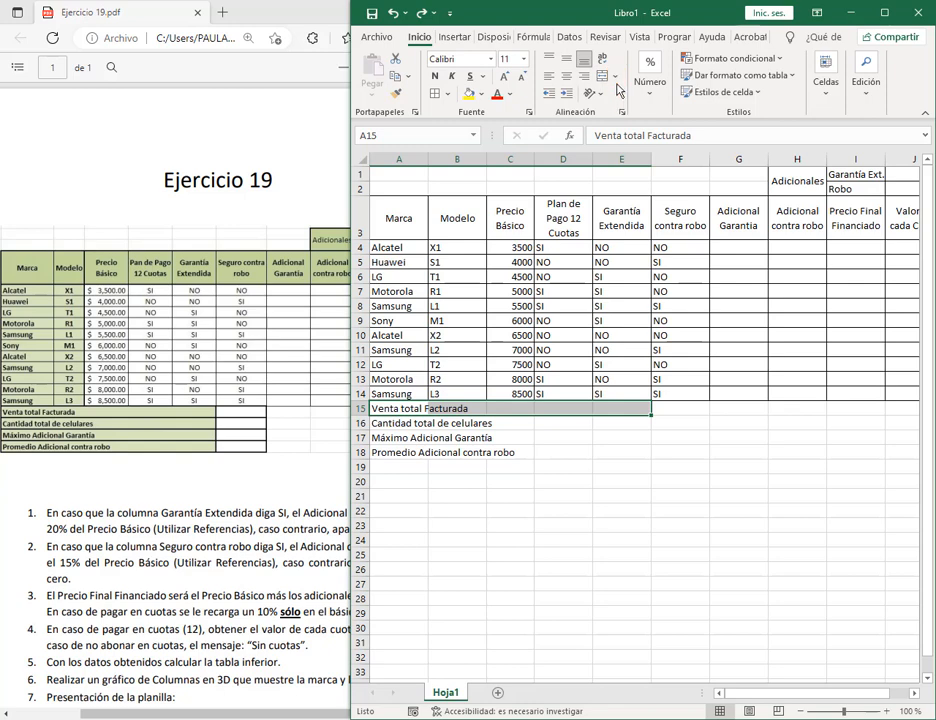
Merge cells A15:E15 without centering the Venta total Facturada label
left_click(617, 79)
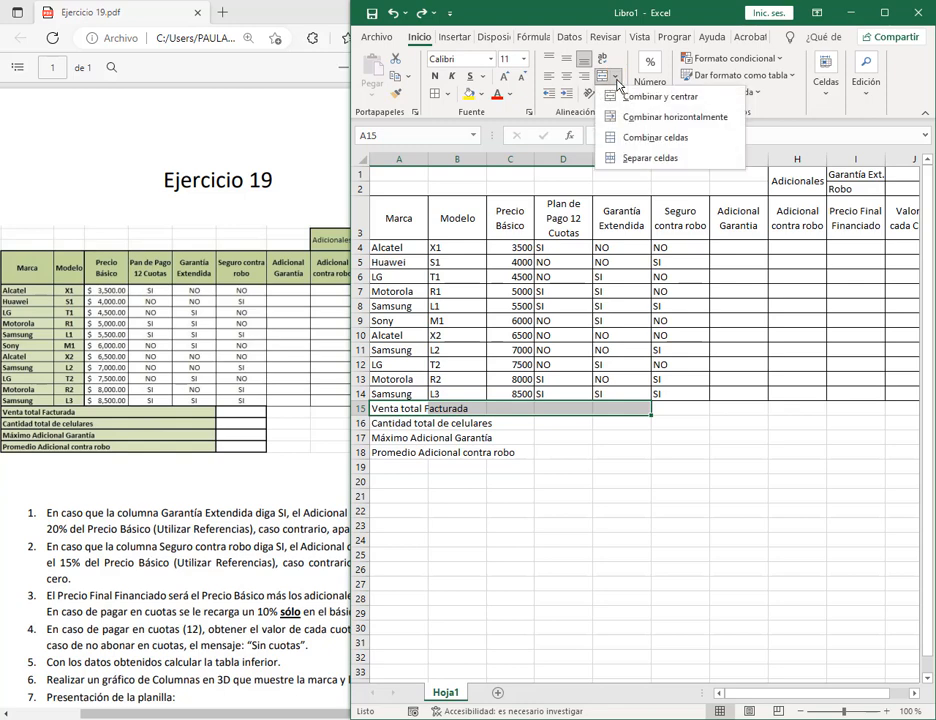
left_click(688, 147)
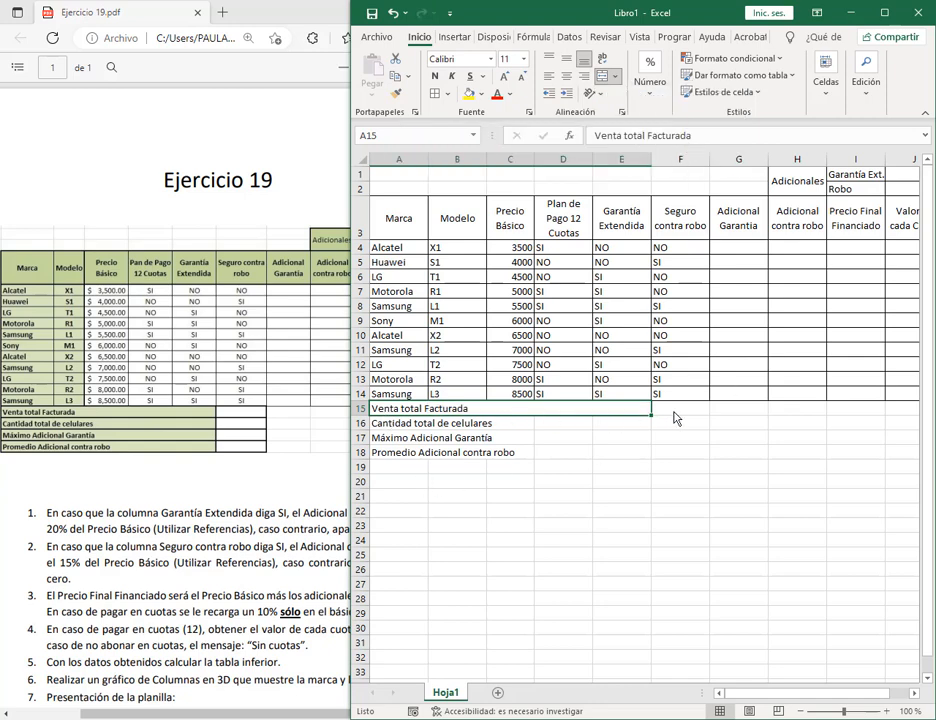
left_click(726, 441)
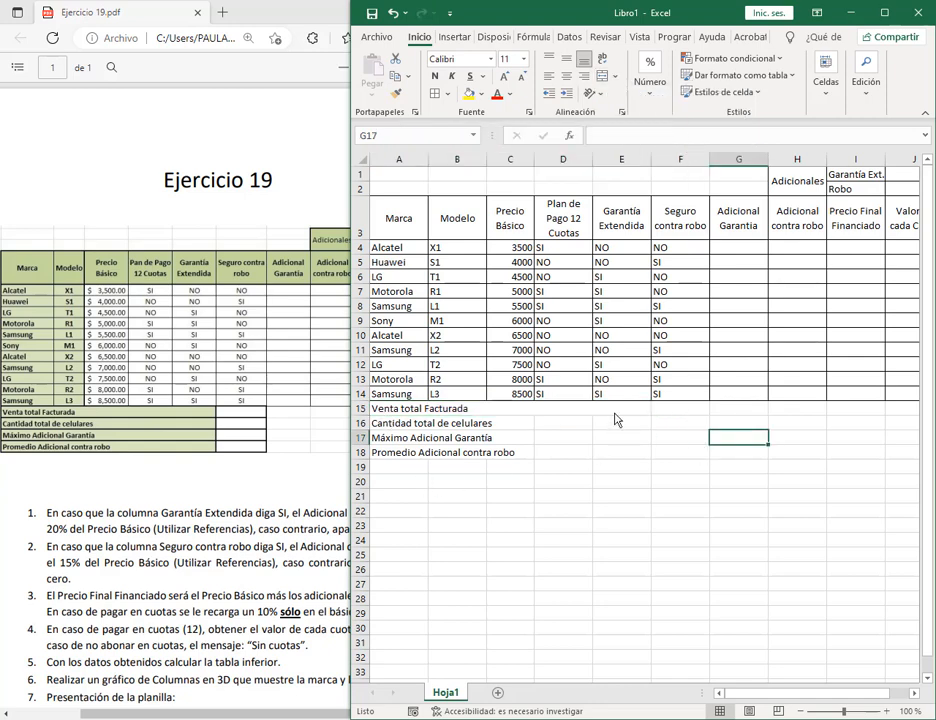
left_click(616, 410)
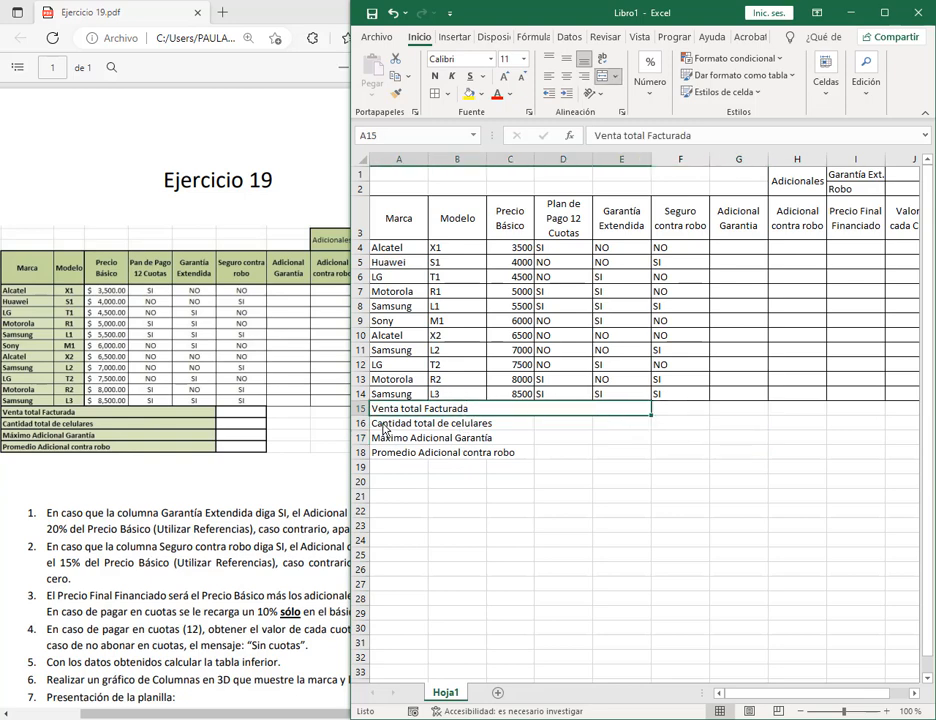
Try merging the remaining summary label rows A16:E18 as one block, and undo the merge
left_click_drag(383, 429, 632, 456)
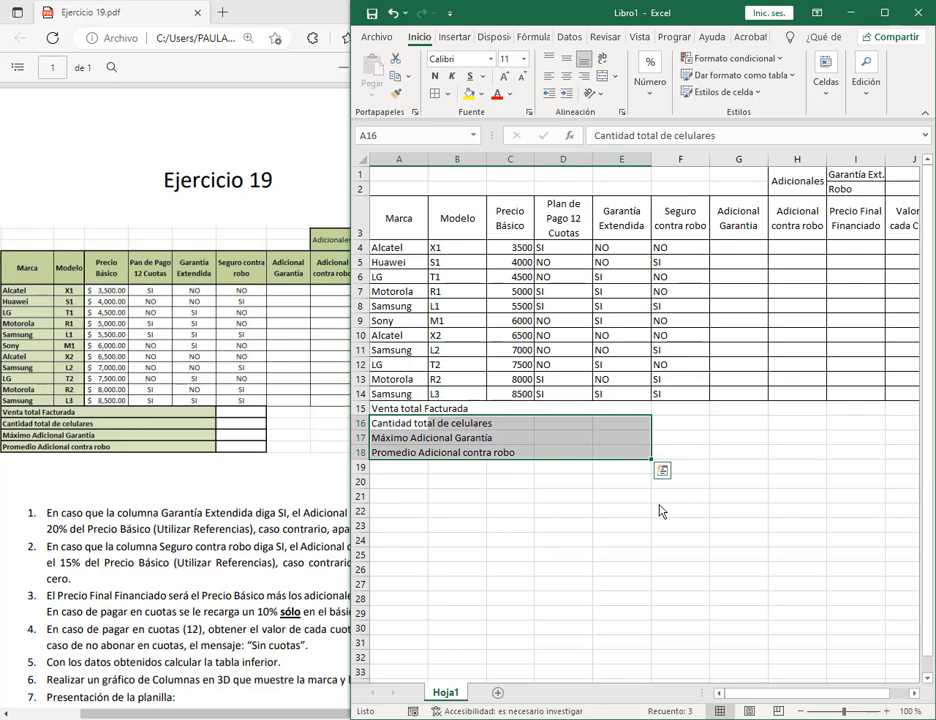
left_click(615, 76)
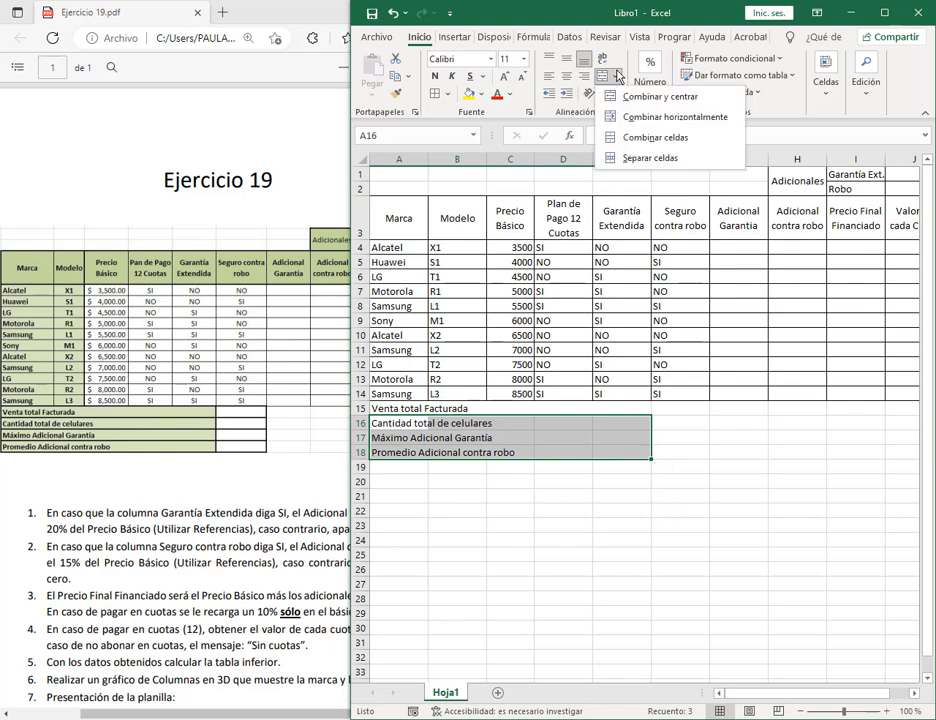
left_click(645, 140)
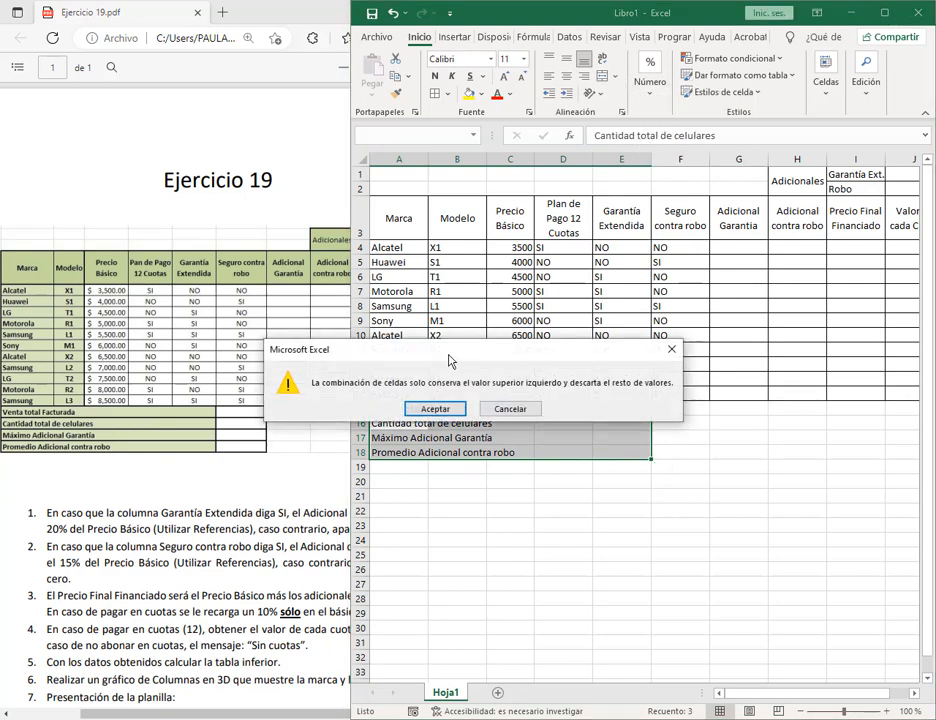
left_click_drag(449, 361, 564, 267)
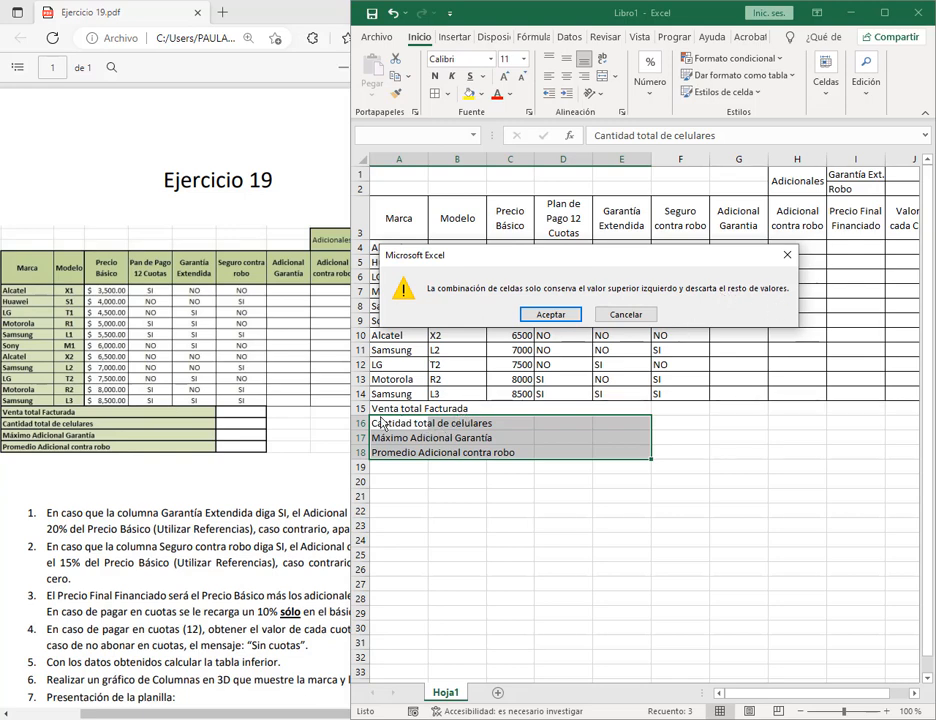
mouse_move(369, 418)
left_mouse_down()
mouse_move(583, 437)
mouse_move(651, 460)
left_mouse_up()
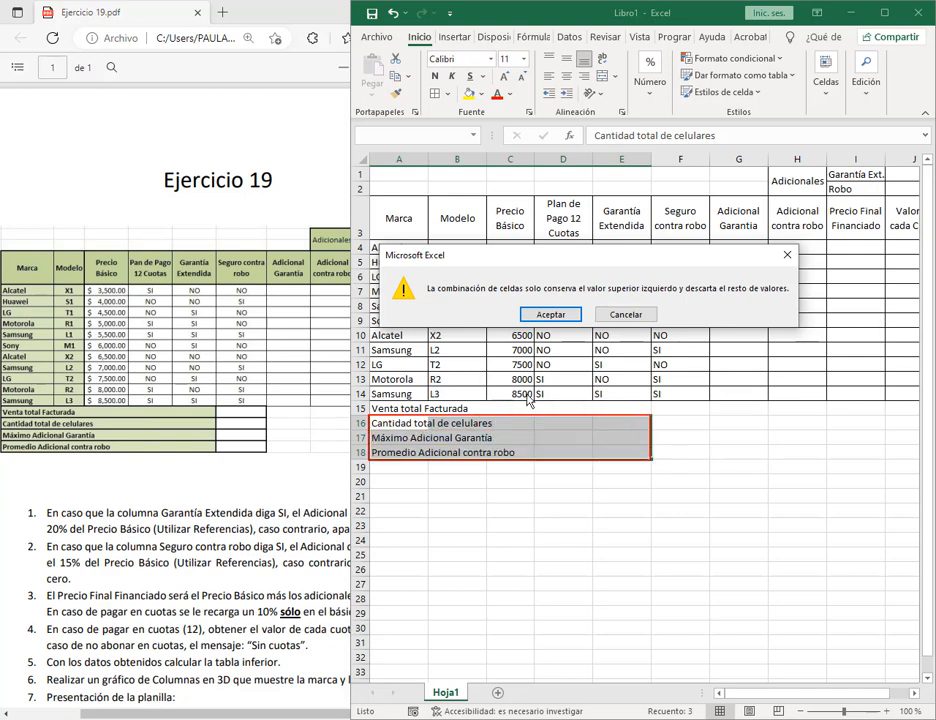
left_click_drag(535, 392, 501, 417)
left_click(551, 315)
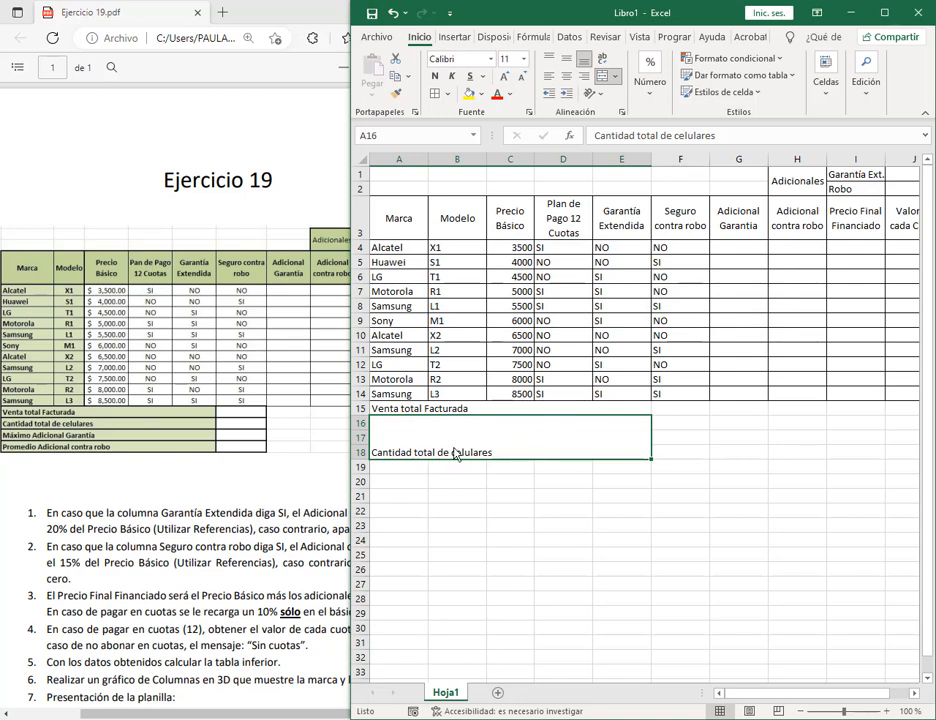
key("ctrl+z")
left_click(553, 497)
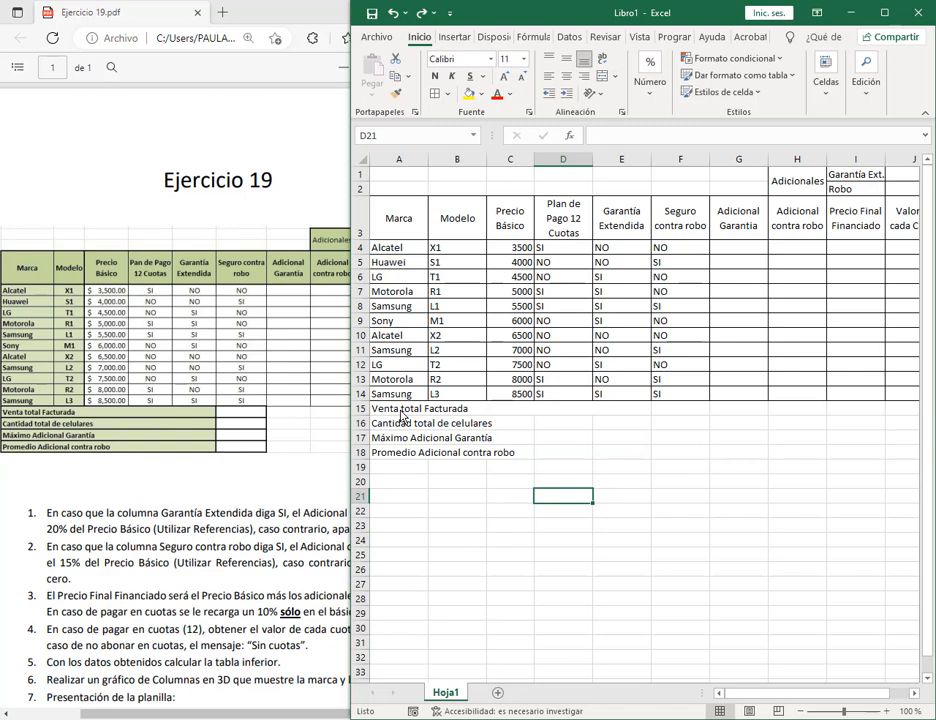
left_click_drag(399, 425, 614, 425)
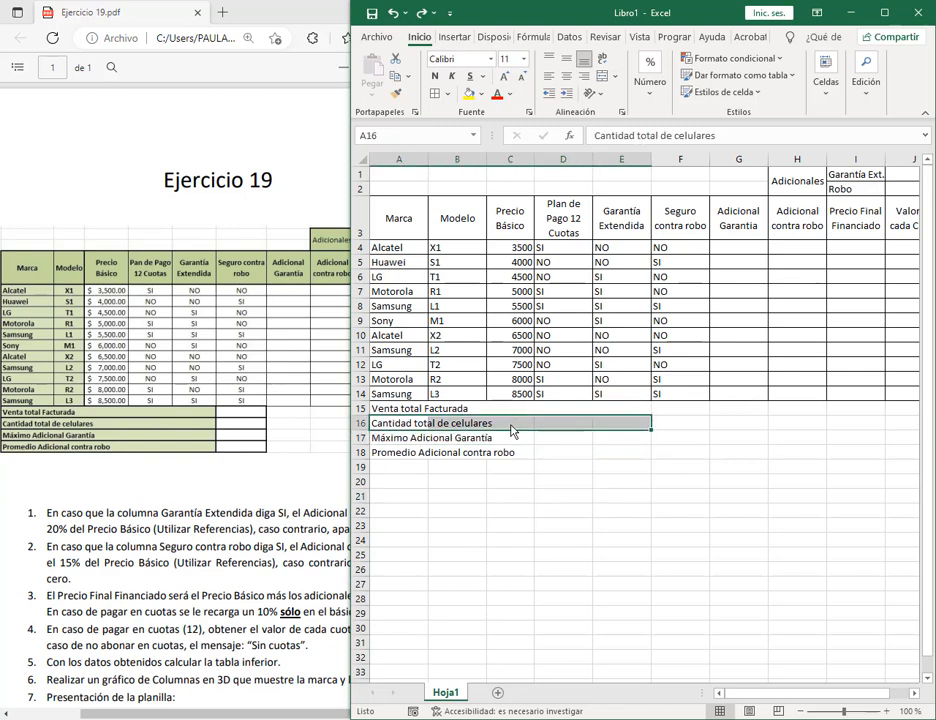
left_click(505, 425)
left_click_drag(385, 427, 612, 428)
left_click_drag(393, 444, 602, 439)
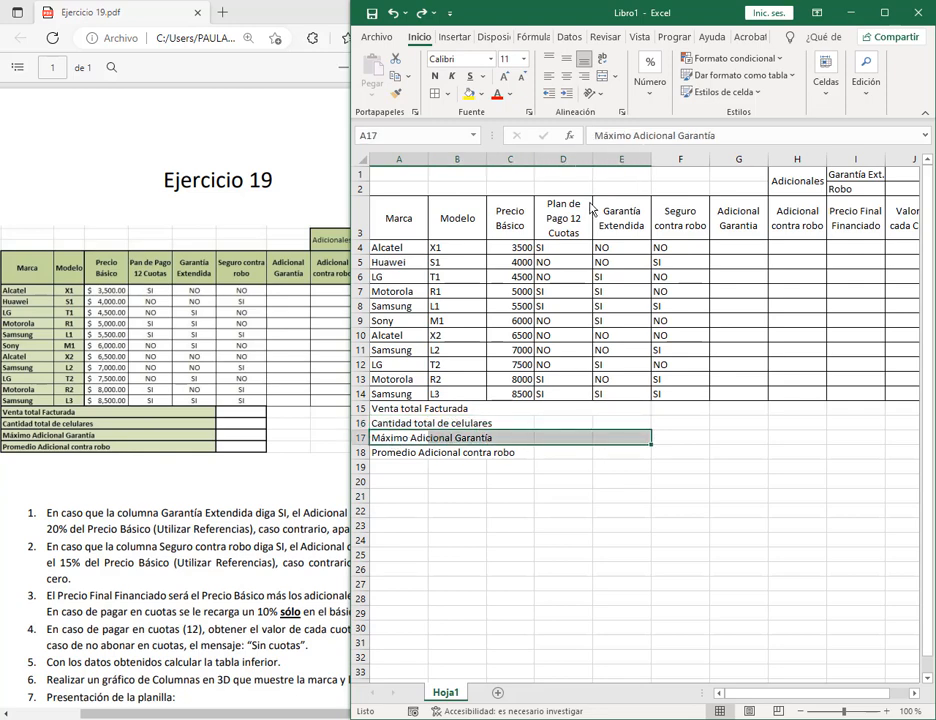
left_click(515, 614)
Copy the merged formatting of A15:E15 onto the summary label rows A16:E18 with Format Painter
left_click_drag(385, 409, 612, 410)
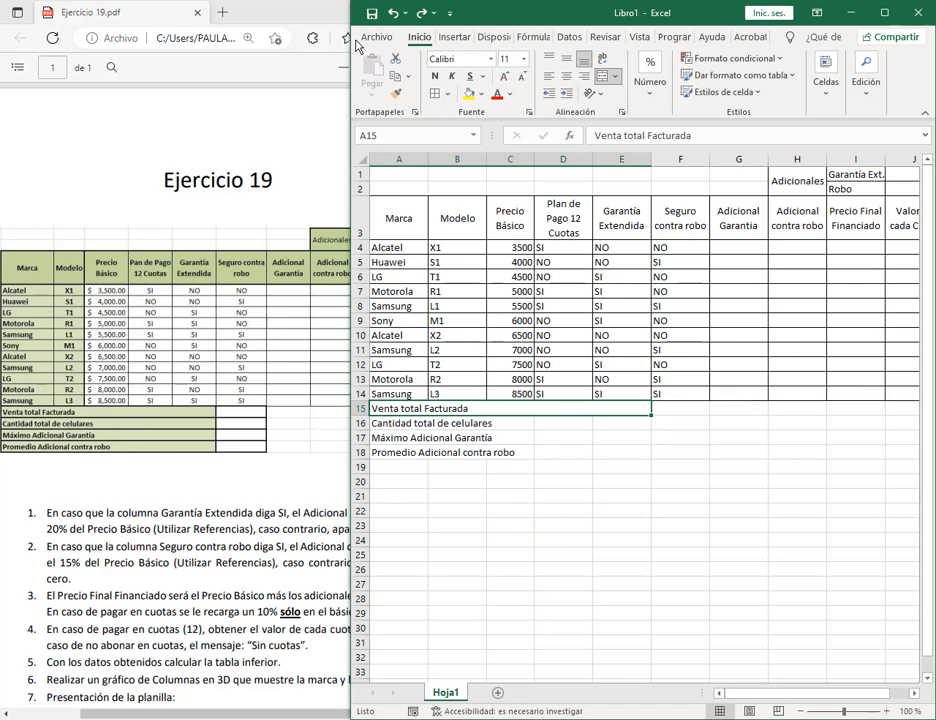
mouse_move(352, 43)
left_mouse_down()
mouse_move(432, 125)
mouse_move(384, 134)
mouse_move(396, 101)
left_mouse_up()
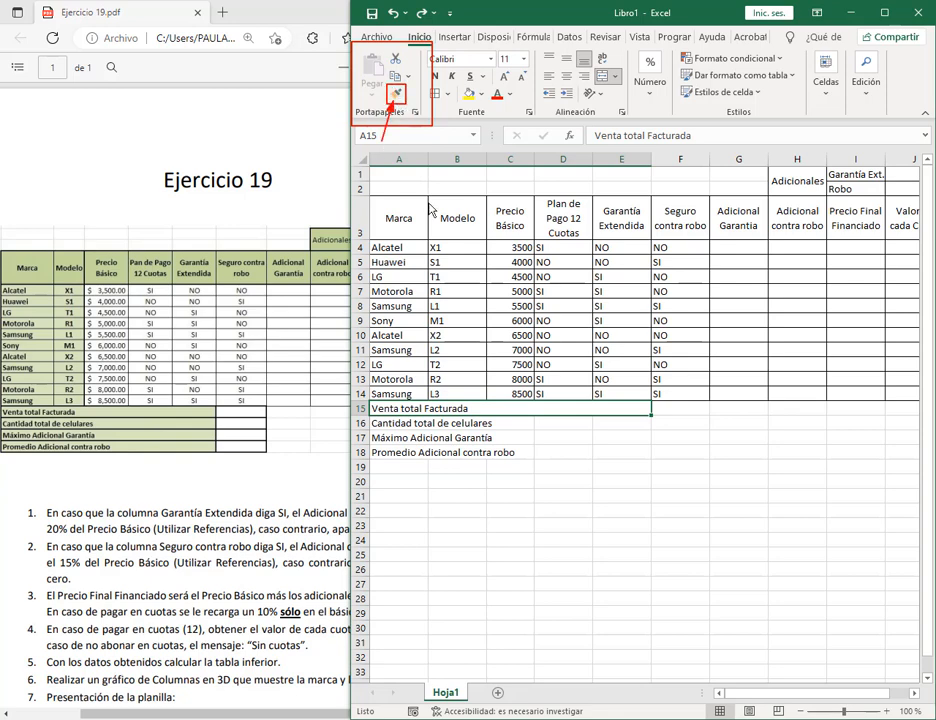
left_click(396, 93)
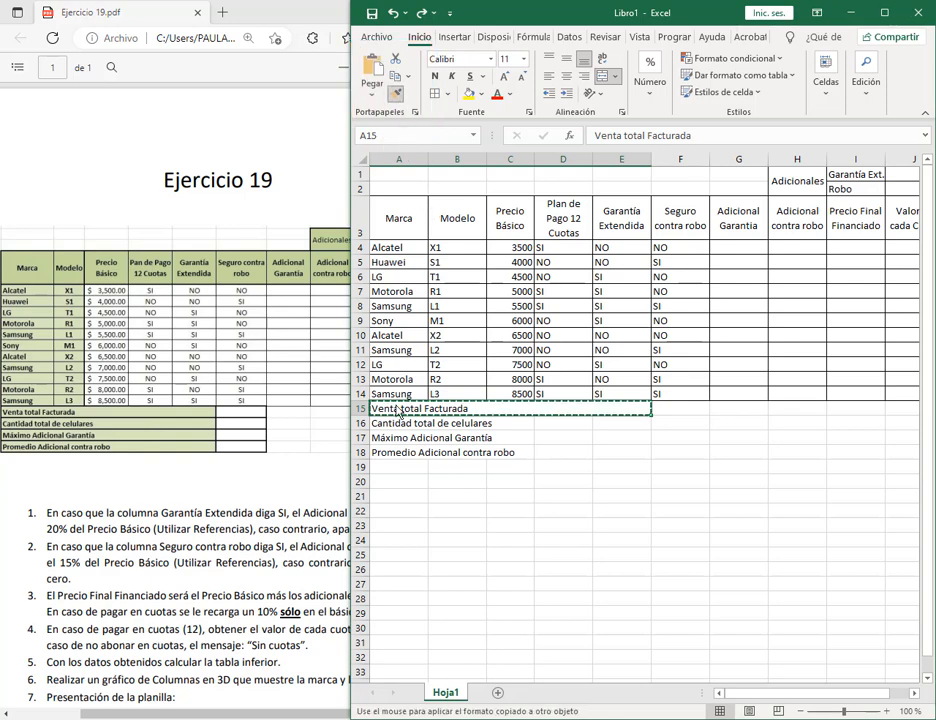
mouse_move(396, 424)
left_mouse_down()
mouse_move(555, 436)
mouse_move(624, 459)
left_mouse_up()
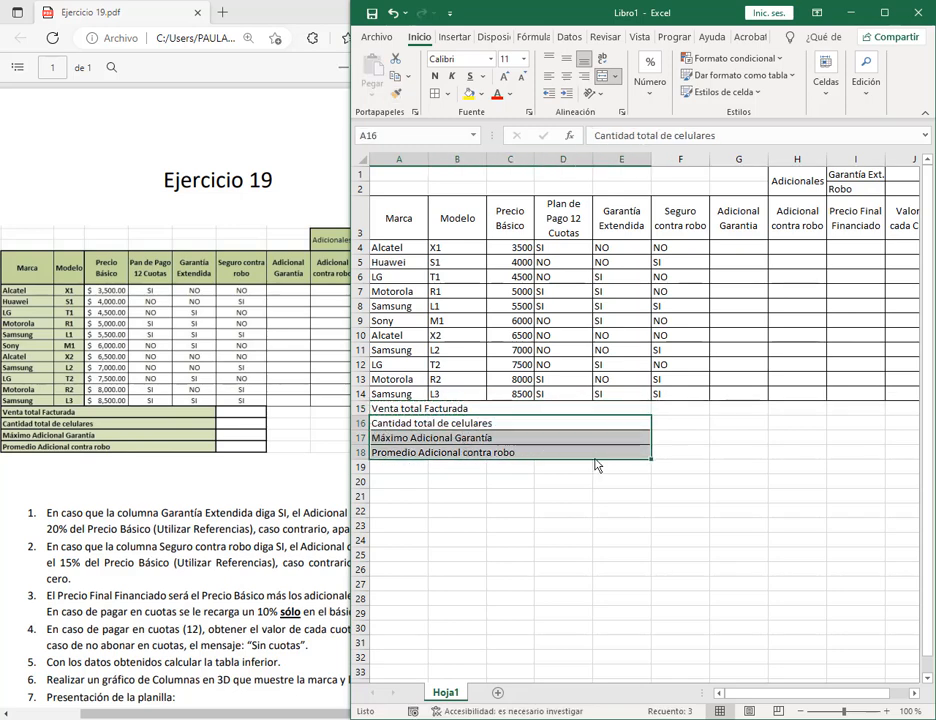
Apply all borders to the summary block A15:F18
left_click(666, 411)
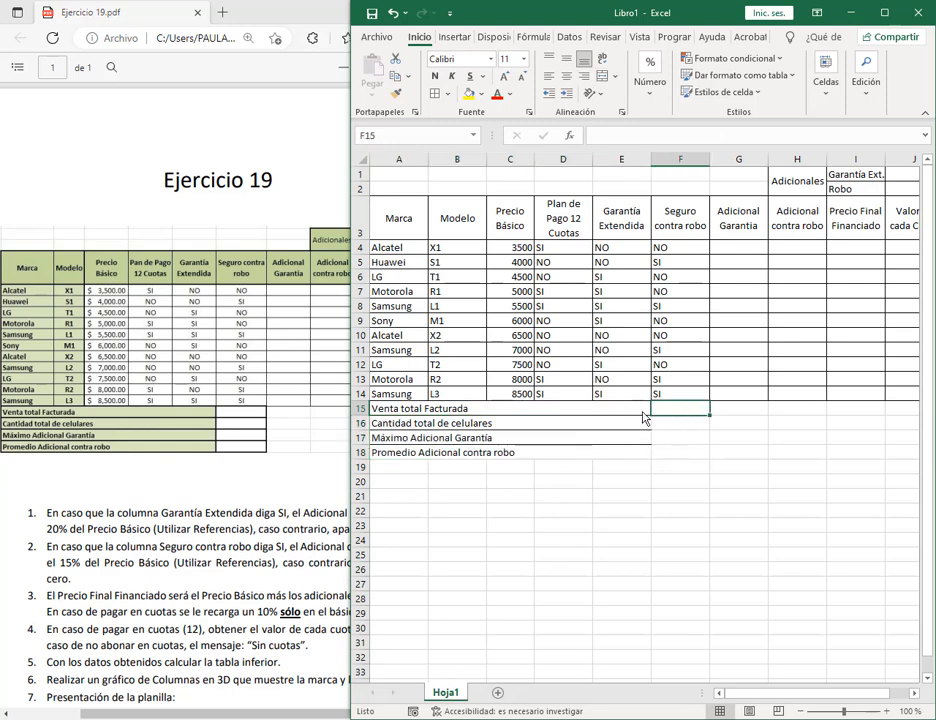
left_click_drag(395, 409, 678, 454)
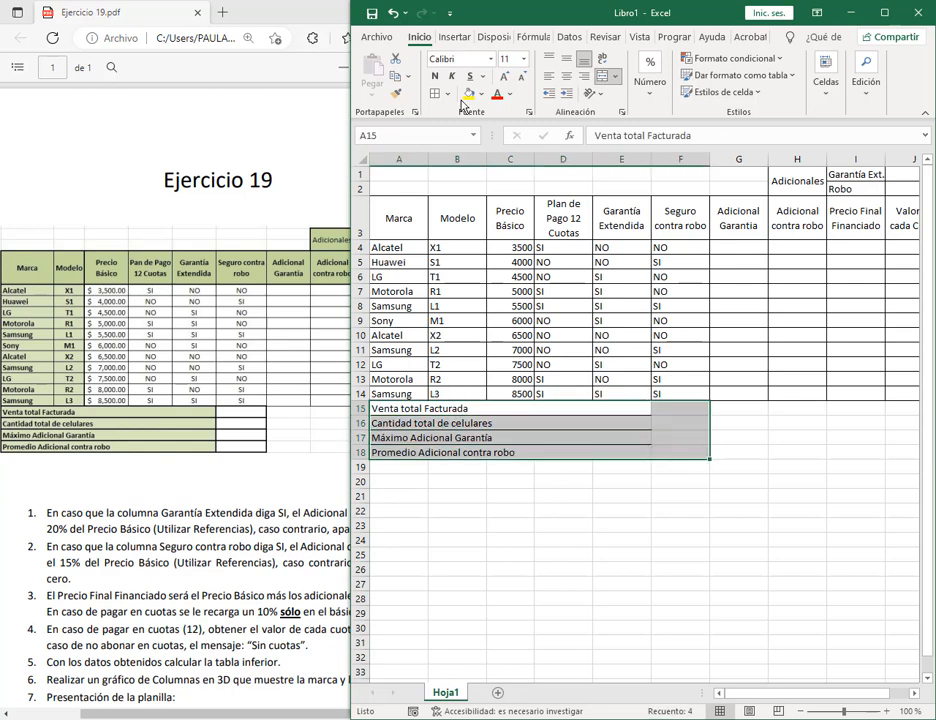
left_click(855, 509)
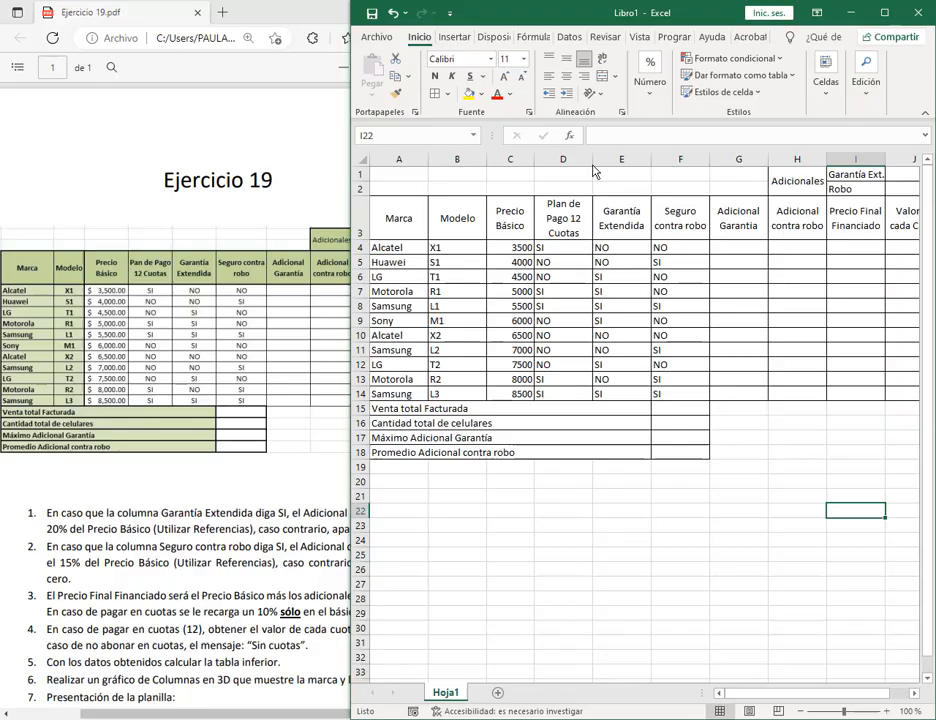
Maximize the Excel window and widen column I so the Garantía Ext. label fits
left_click(884, 12)
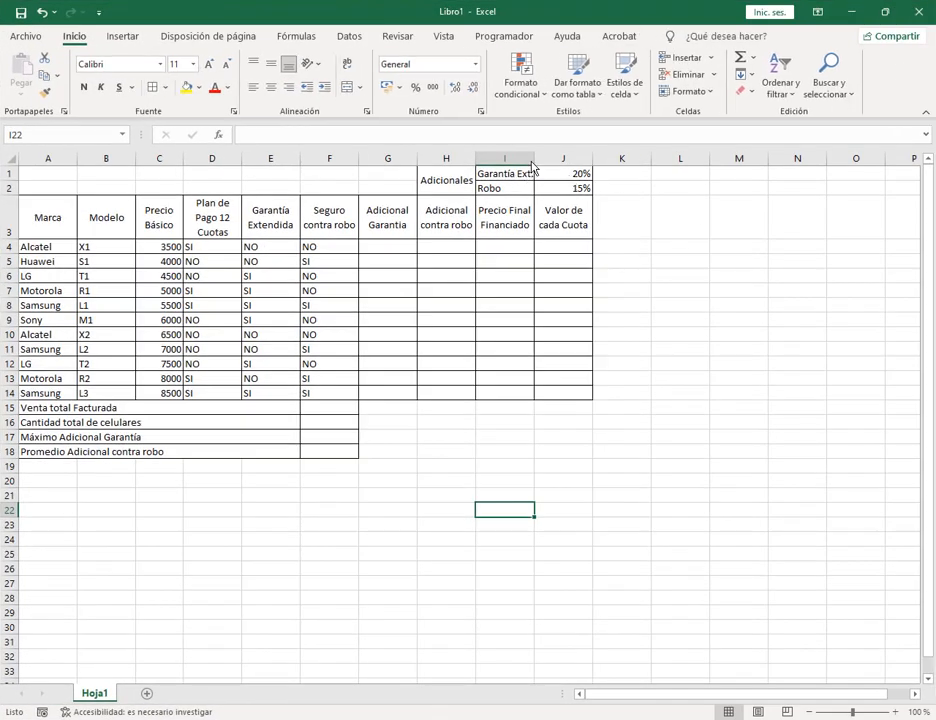
left_click_drag(533, 167, 547, 166)
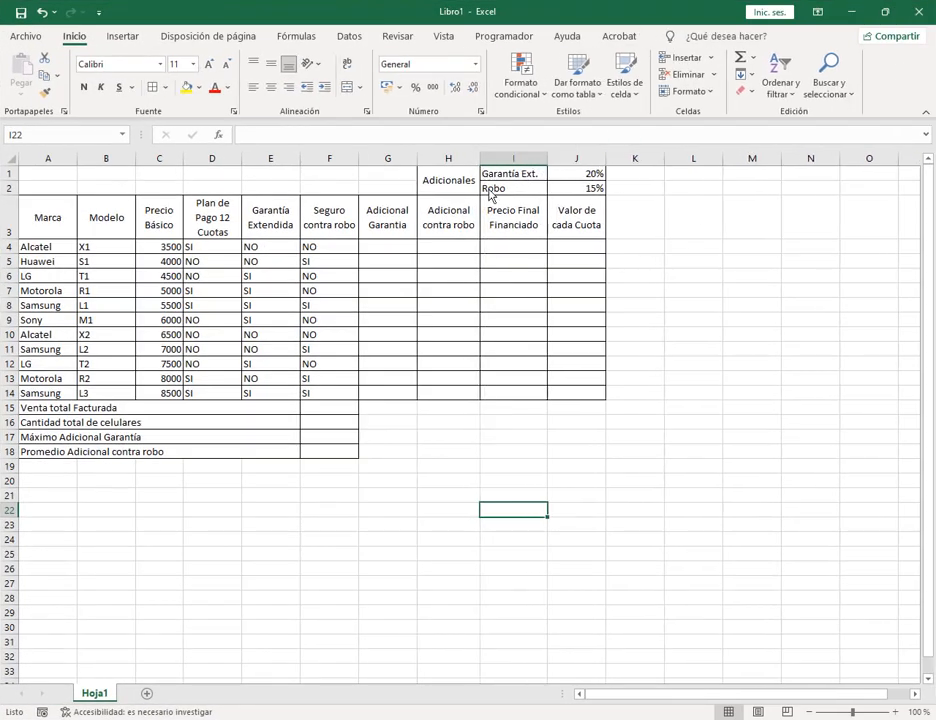
Fill the header row A3:J3 with light green
left_click_drag(47, 217, 577, 229)
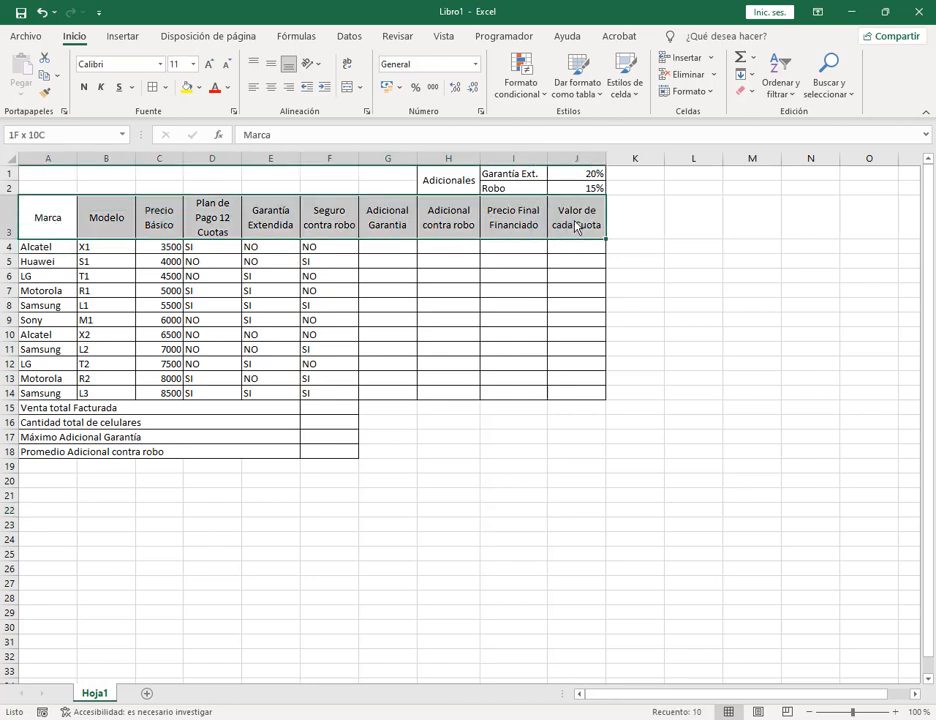
left_click(199, 87)
left_click(297, 151)
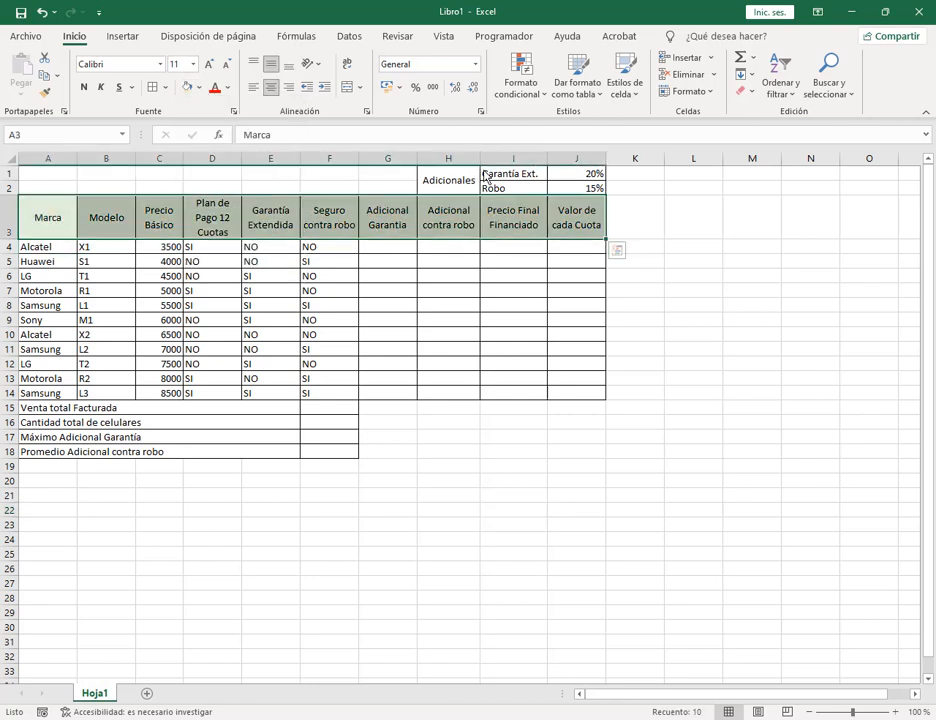
Make the header row A3:J3 bold, and give the Adicionales labels H1:I2 bold text with a light green fill
left_click(86, 87)
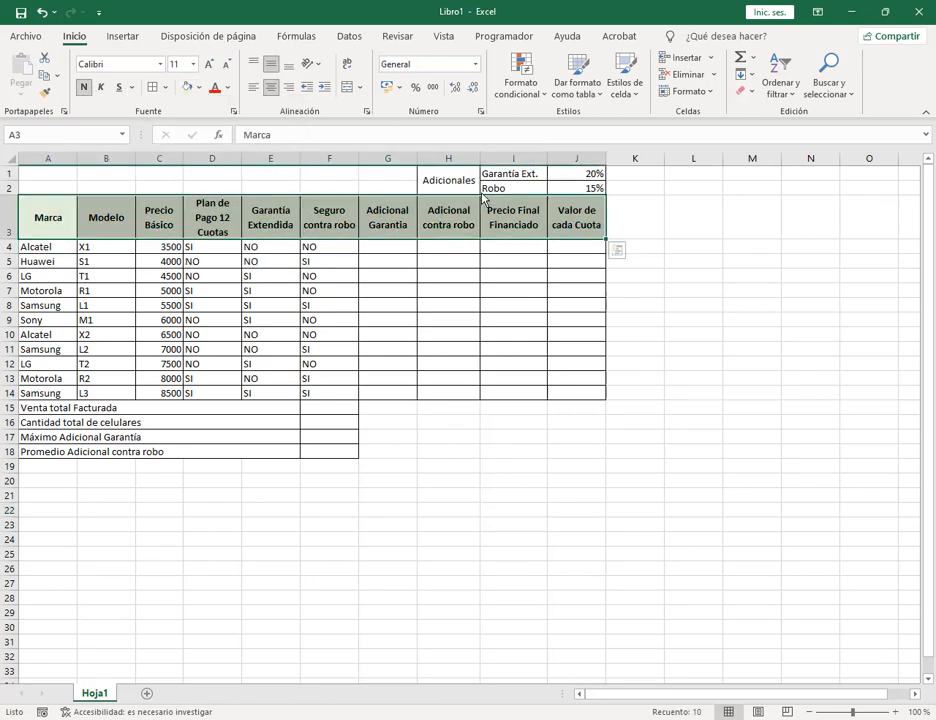
left_click_drag(471, 190, 497, 188)
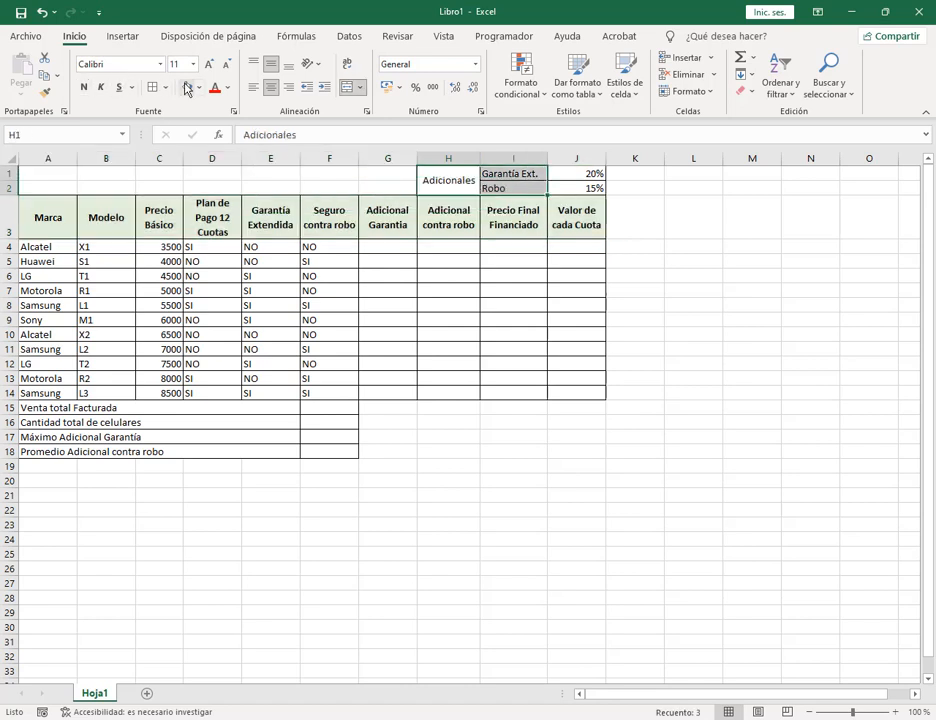
left_click(84, 87)
Fill the summary labels A15:E18 with light green and make their text bold
left_click_drag(128, 410, 139, 452)
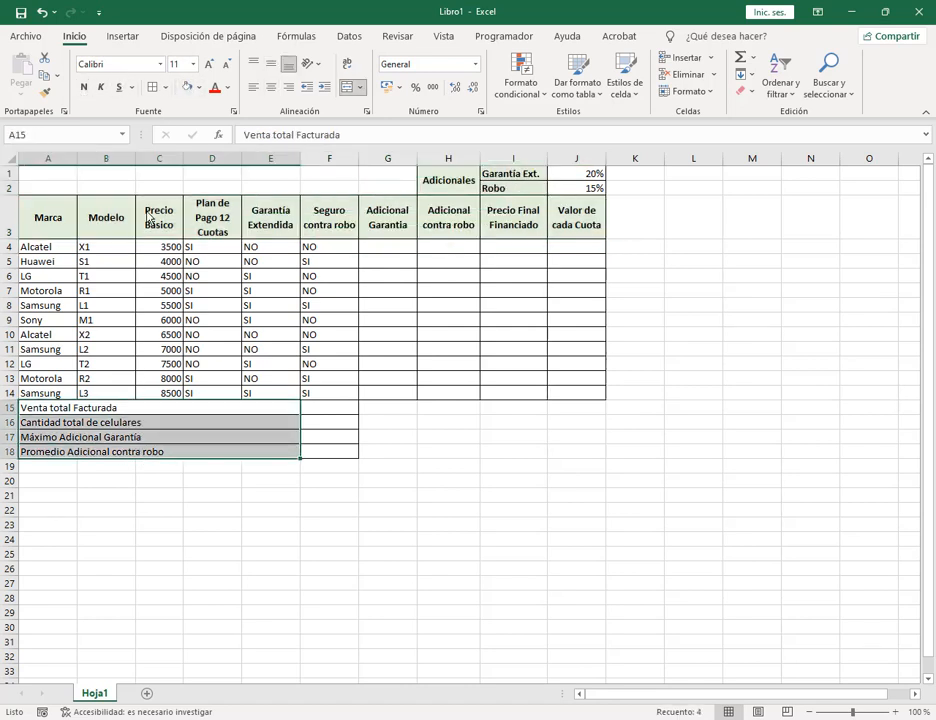
left_click(84, 87)
left_click(490, 307)
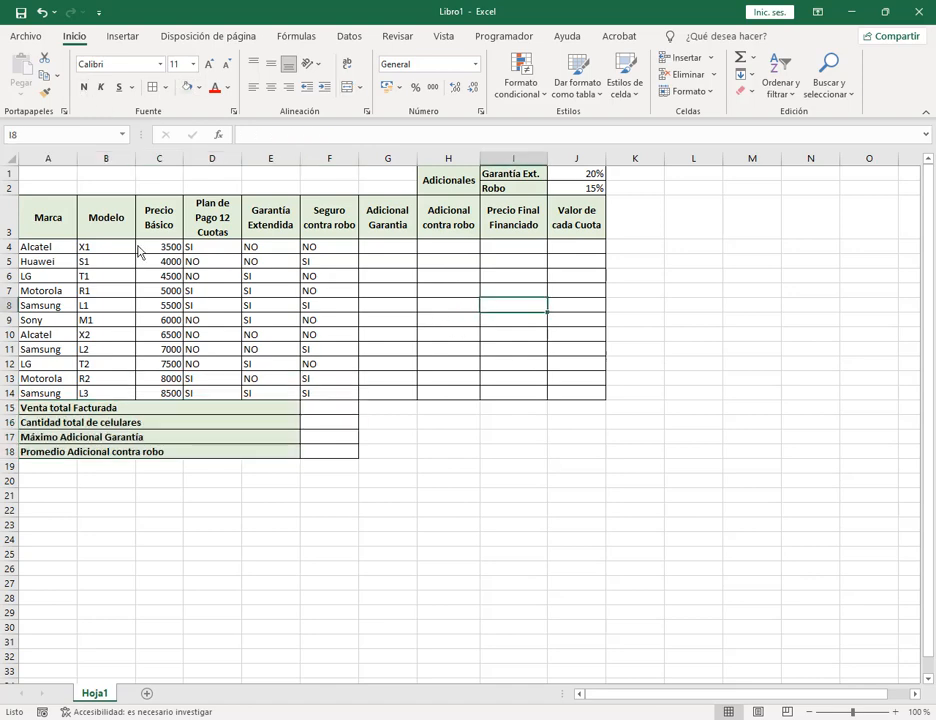
Save the workbook as Practico 19 in the Excel folder on the desktop (Escritorio)
left_click(20, 12)
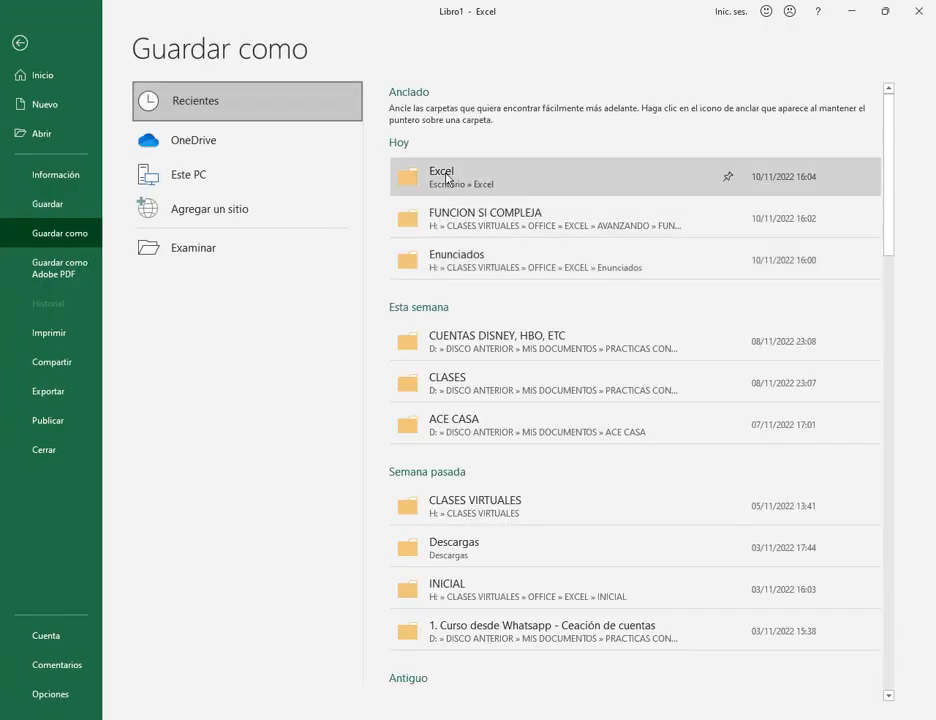
left_click(447, 178)
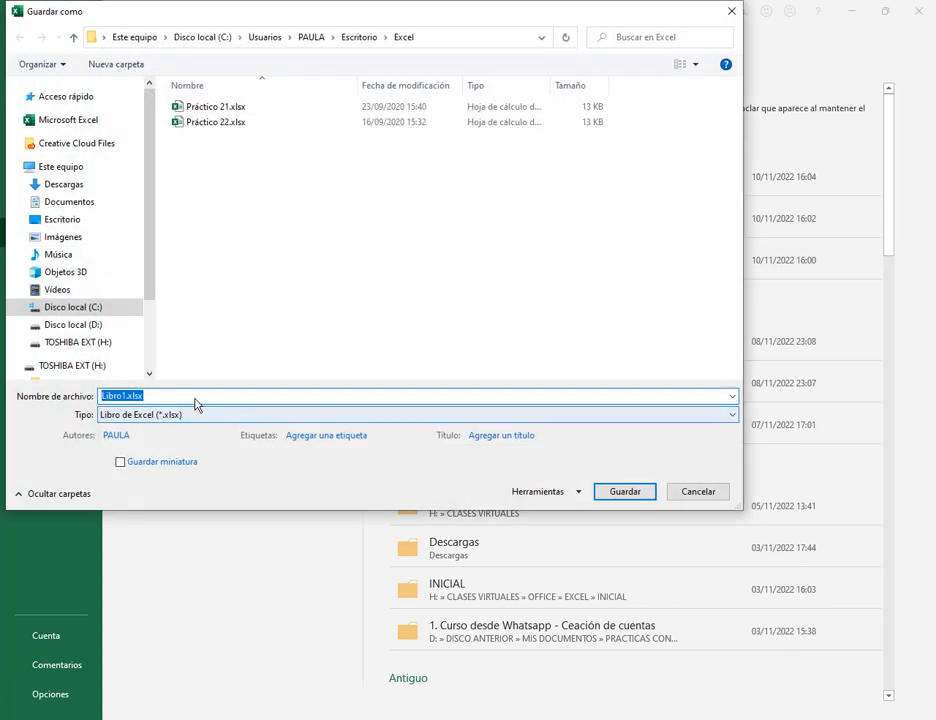
type("P")
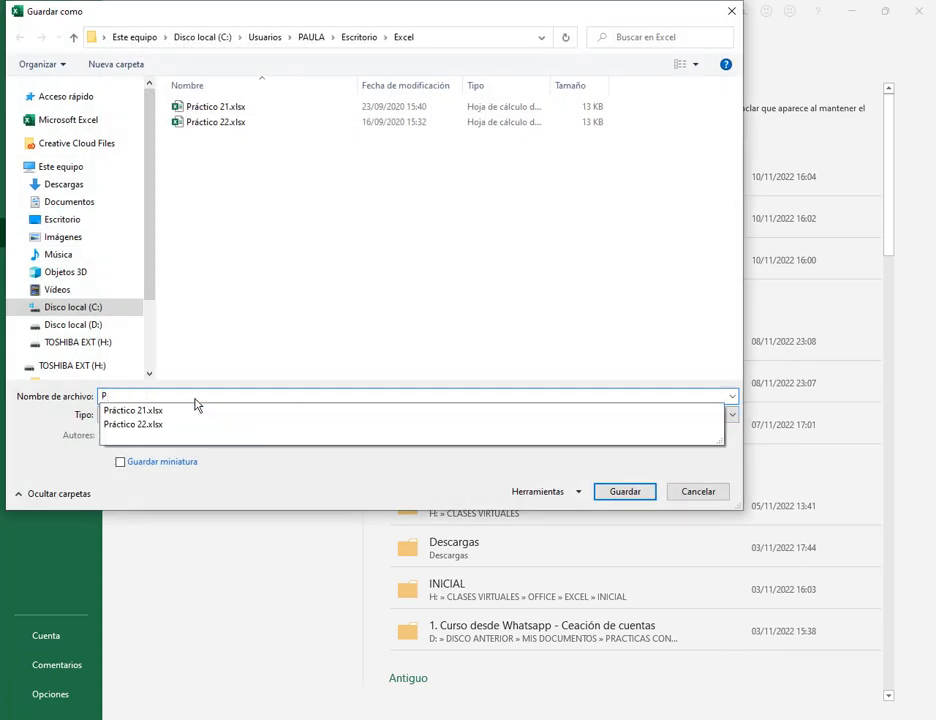
type("ractico 1")
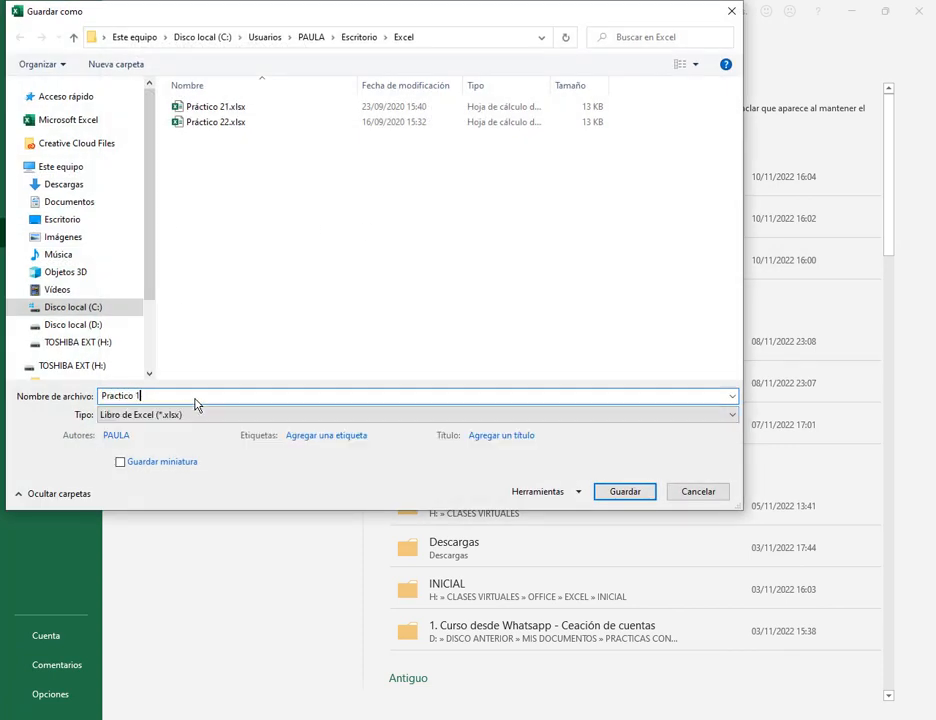
type("9")
key("Return")
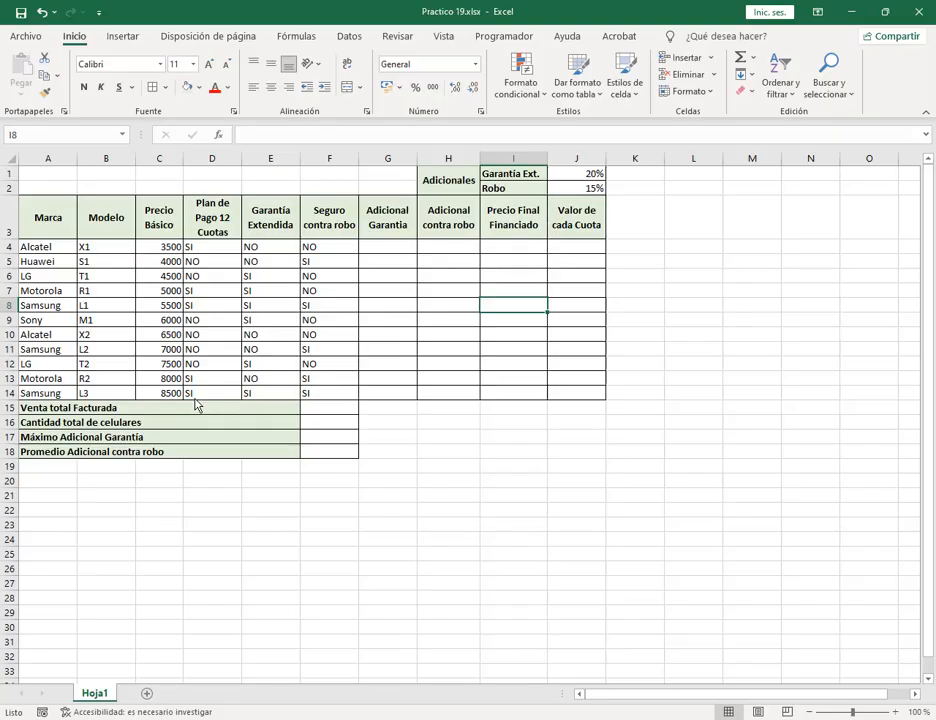
Arrange a wider, shorter Excel window over the maximized Ejercicio 19 PDF so its instructions show below, with the sheet zoomed to 130%
left_click(885, 12)
left_click_drag(505, 55, 468, 29)
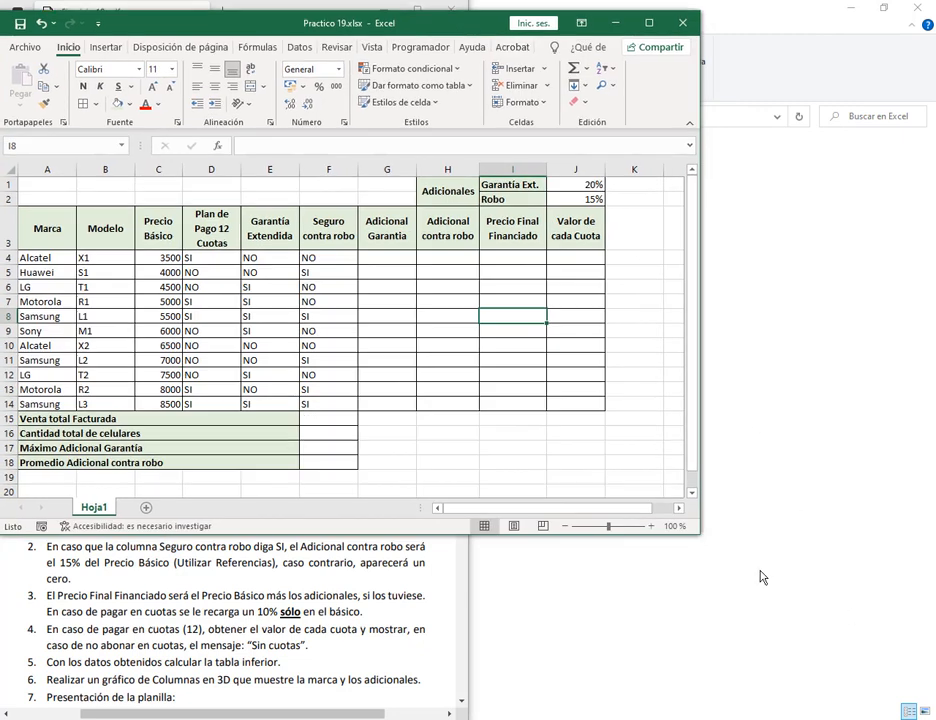
left_click_drag(701, 537, 925, 540)
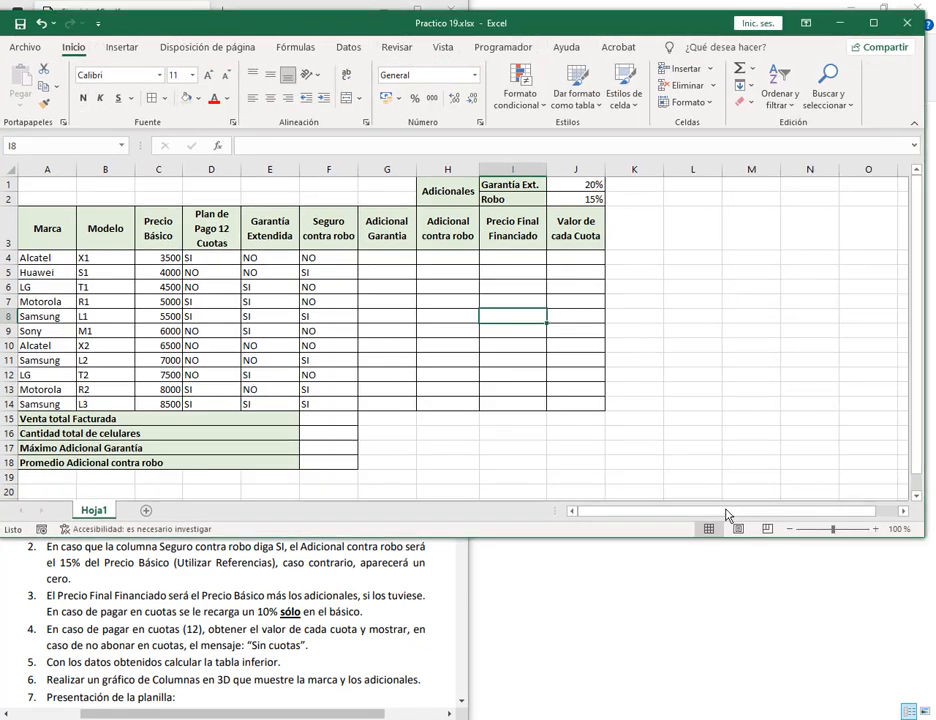
left_click(408, 622)
left_click(421, 15)
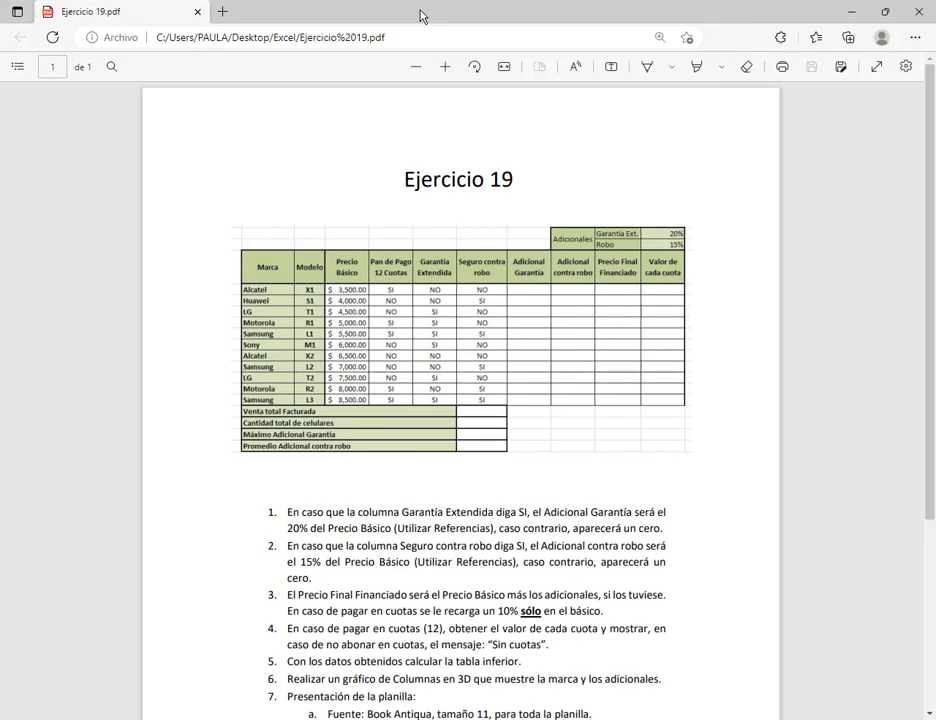
key("alt+Tab")
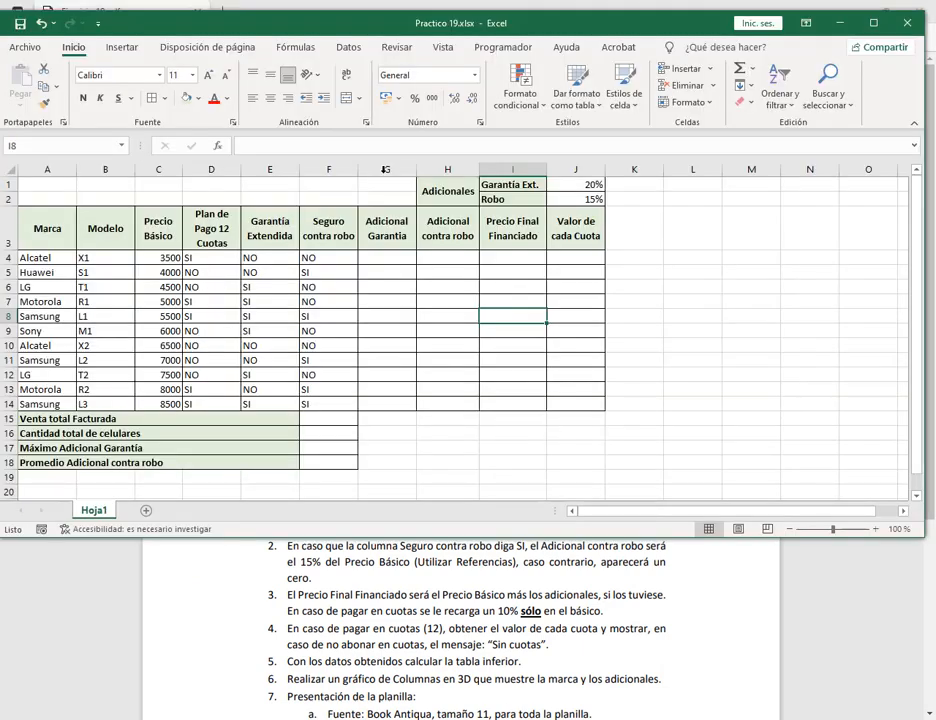
left_click_drag(497, 537, 560, 487)
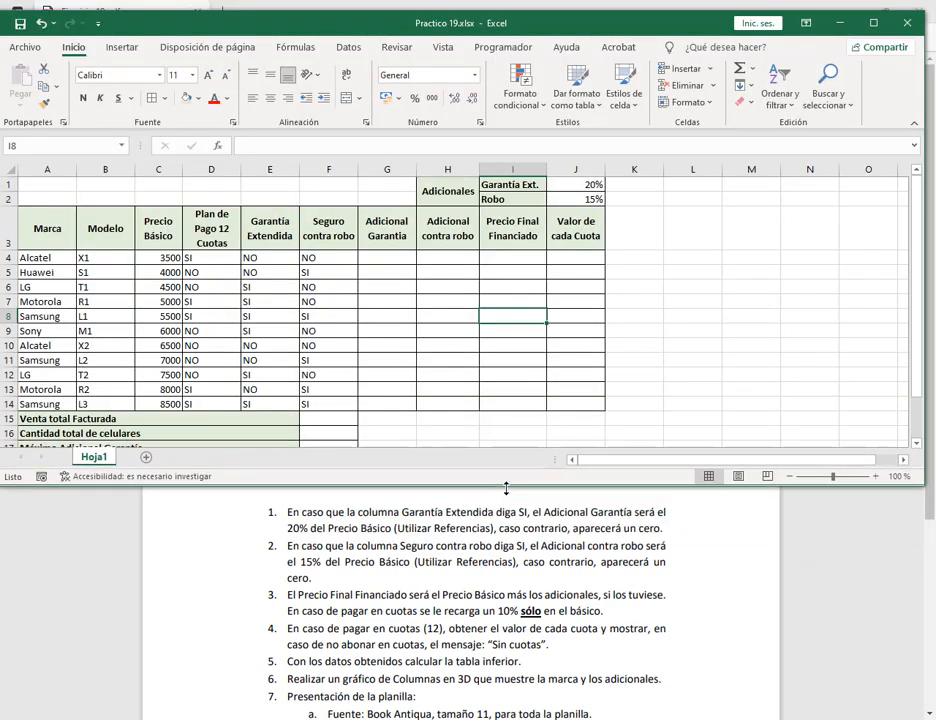
left_click(875, 479)
left_click(875, 479)
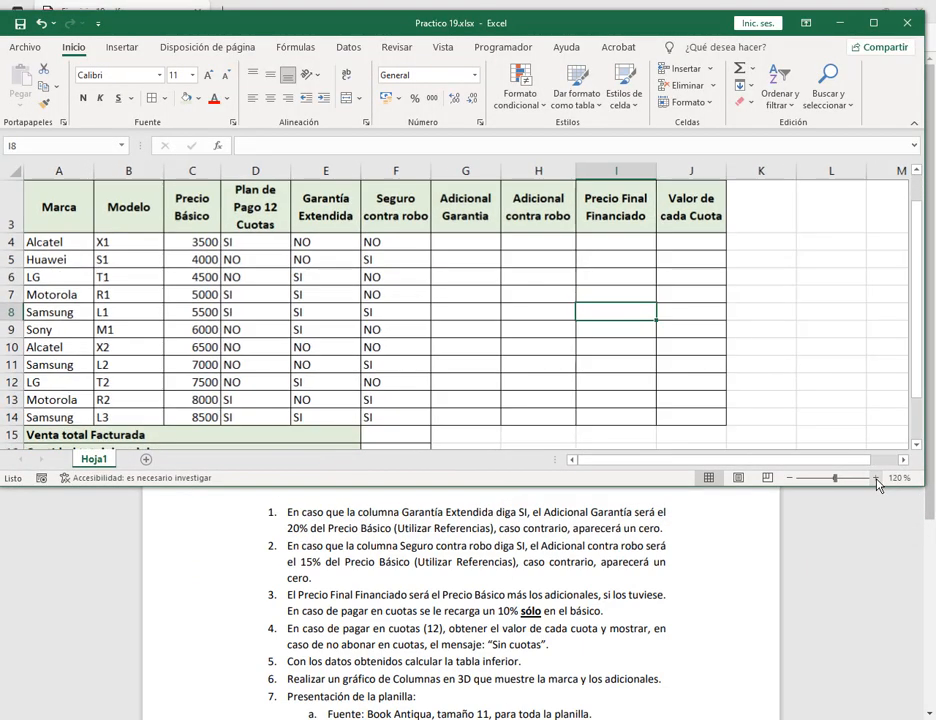
left_click(875, 479)
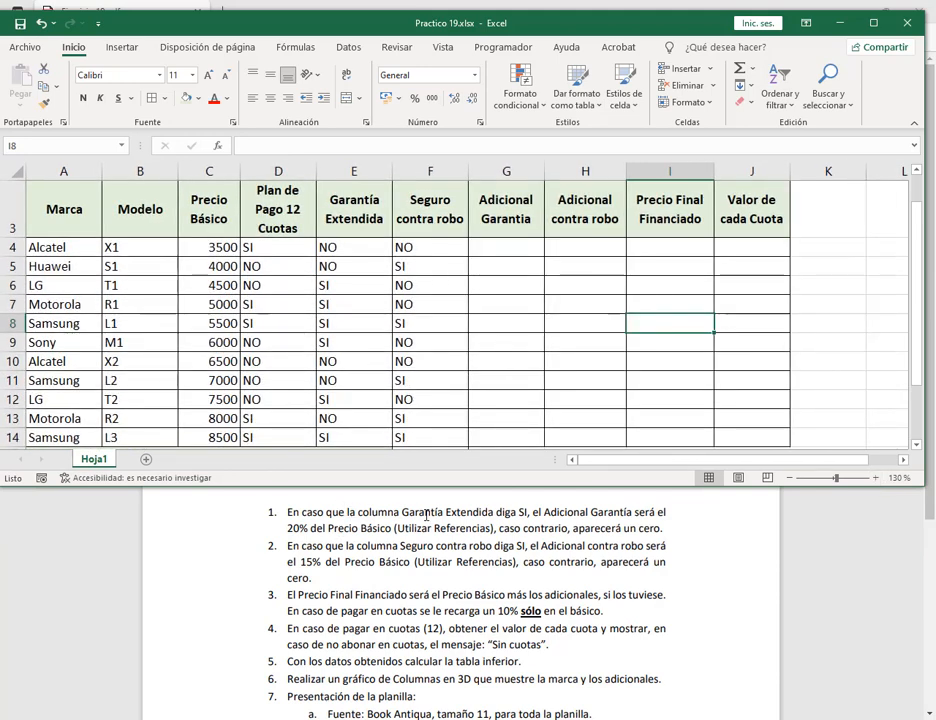
Examine instruction 1 of the exercise against the Garantía Extendida and Adicional Garantia columns and the Garantía Ext. rate
left_click_drag(367, 230, 361, 418)
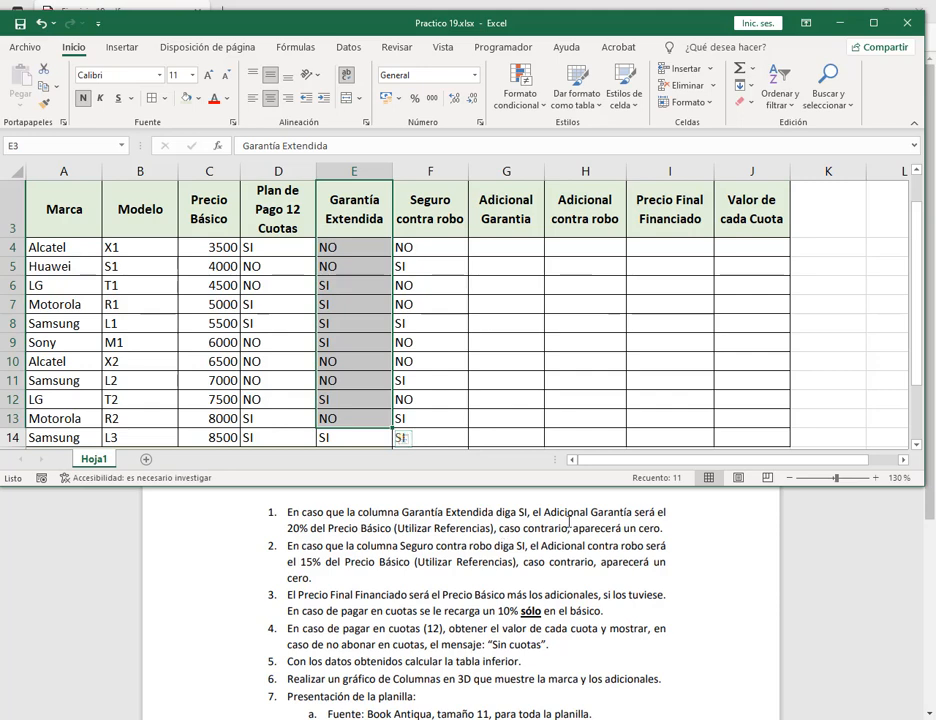
scroll(619, 302, "up", 1)
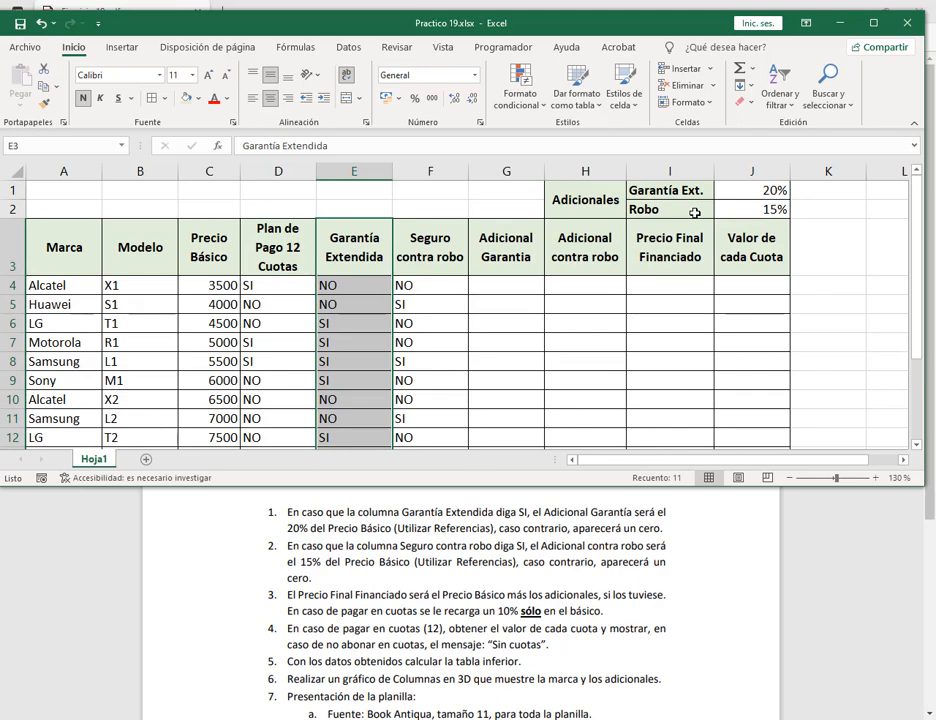
mouse_move(629, 180)
left_mouse_down()
mouse_move(777, 216)
mouse_move(800, 205)
mouse_move(801, 192)
left_mouse_up()
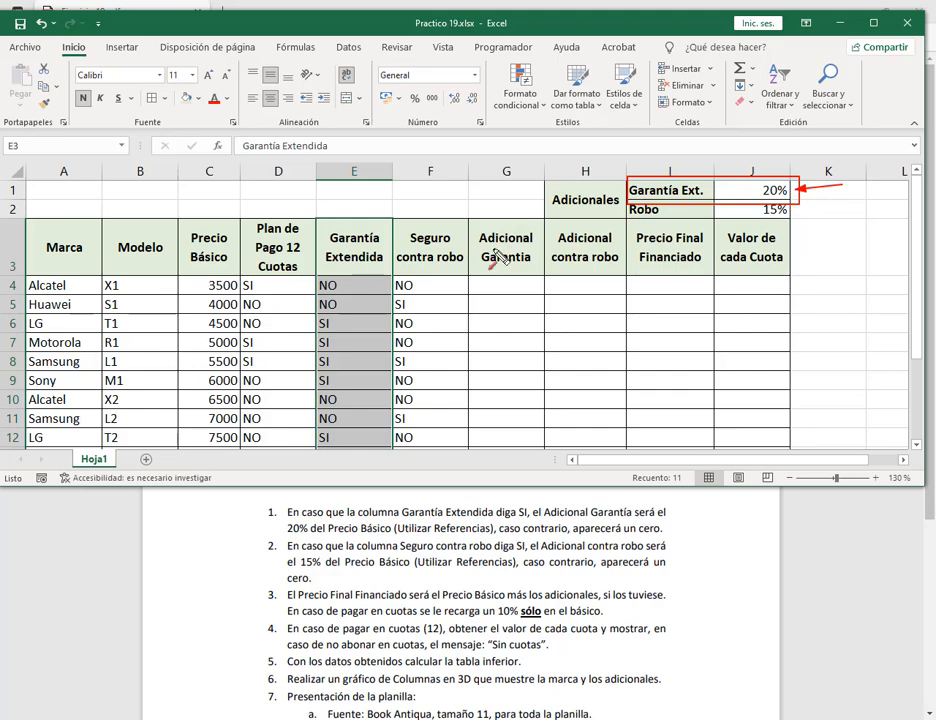
left_click_drag(507, 191, 508, 232)
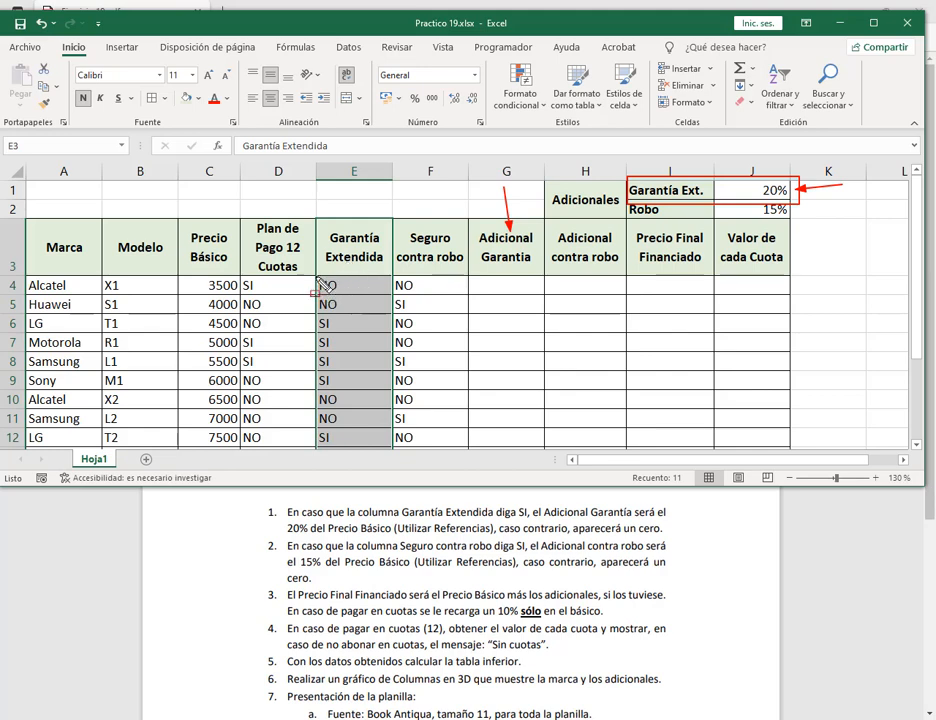
left_click_drag(316, 277, 342, 293)
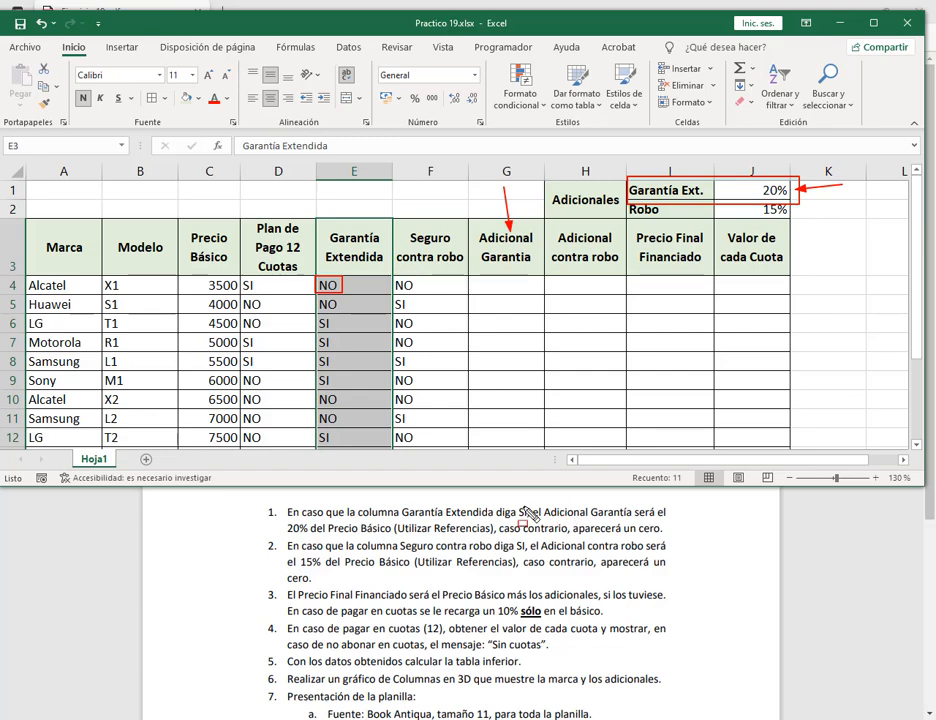
left_click_drag(520, 512, 552, 520)
key("Escape")
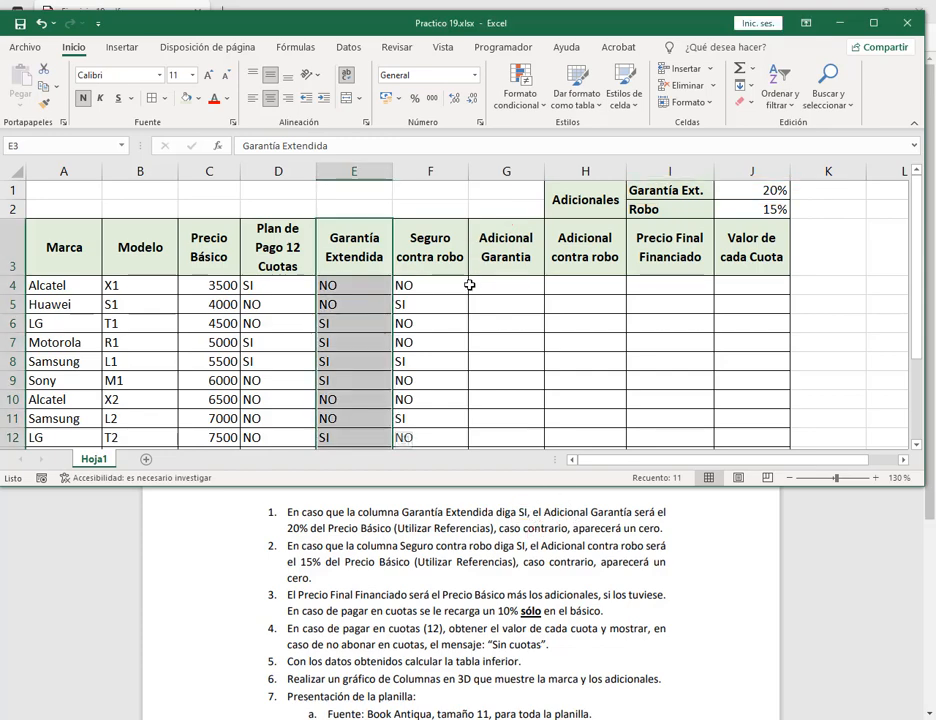
Select G4 under Adicional Garantia and maximize the Excel window with the sheet zoomed to 180%
left_click(480, 286)
left_click(873, 22)
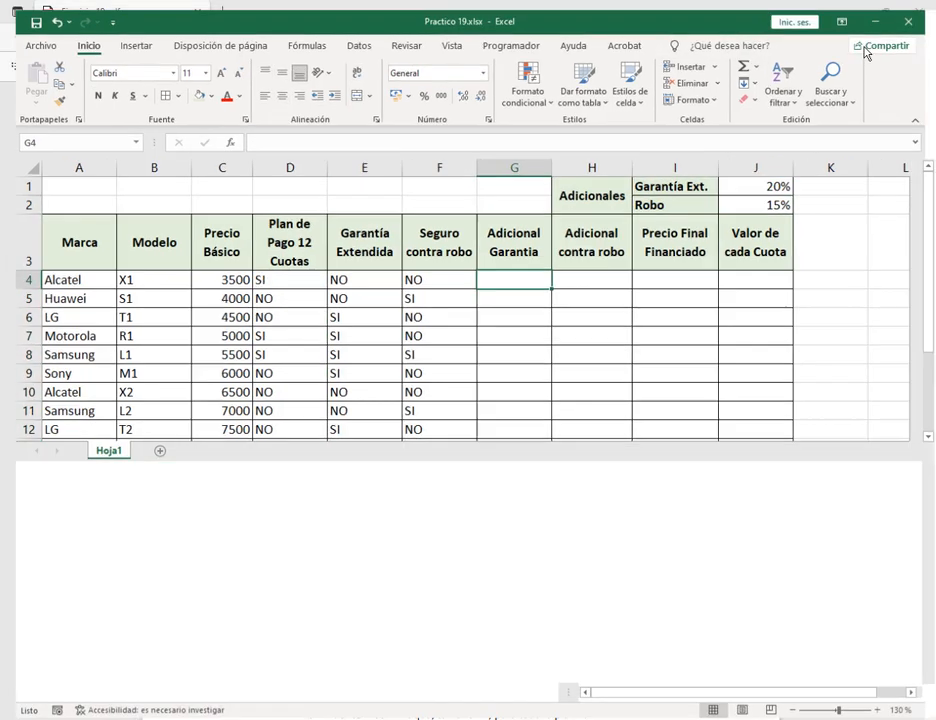
scroll(776, 468, "up", 5)
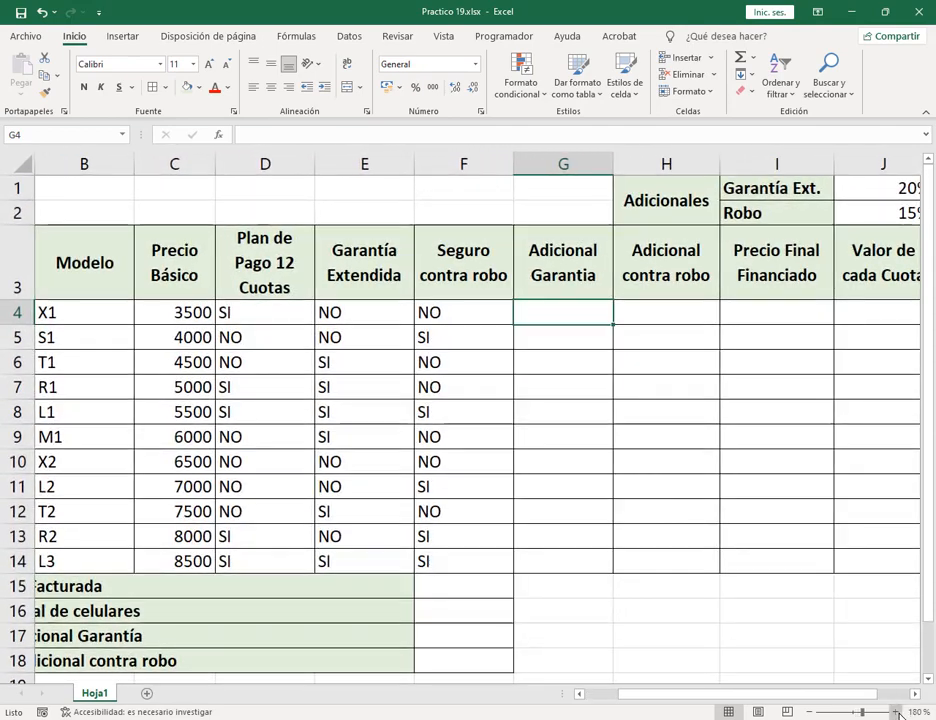
scroll(773, 557, "up", 1)
left_click_drag(735, 699, 777, 695)
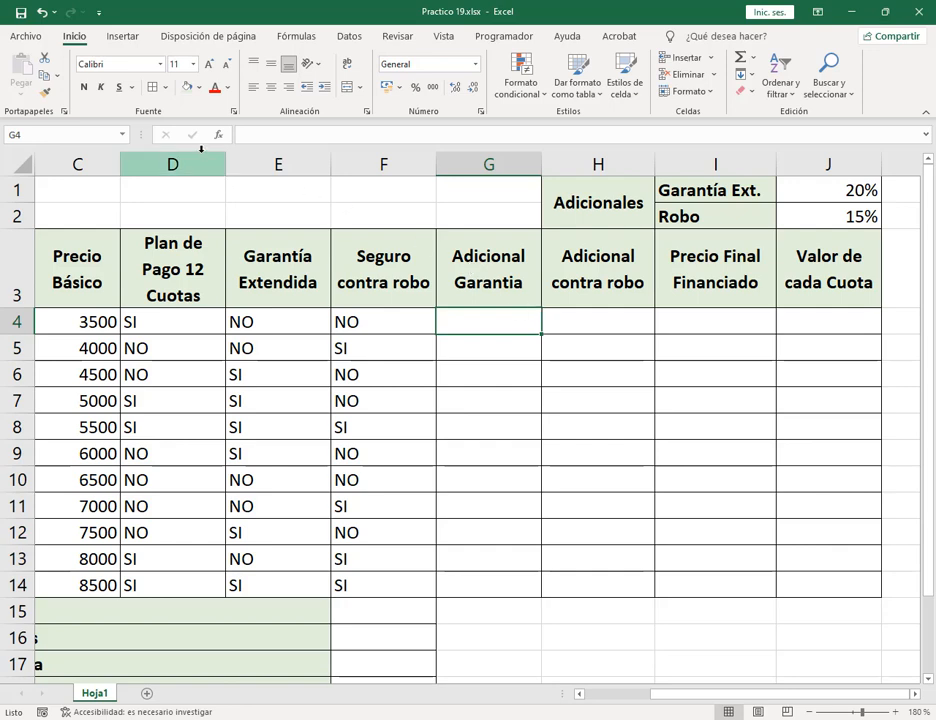
key("ctrl+d")
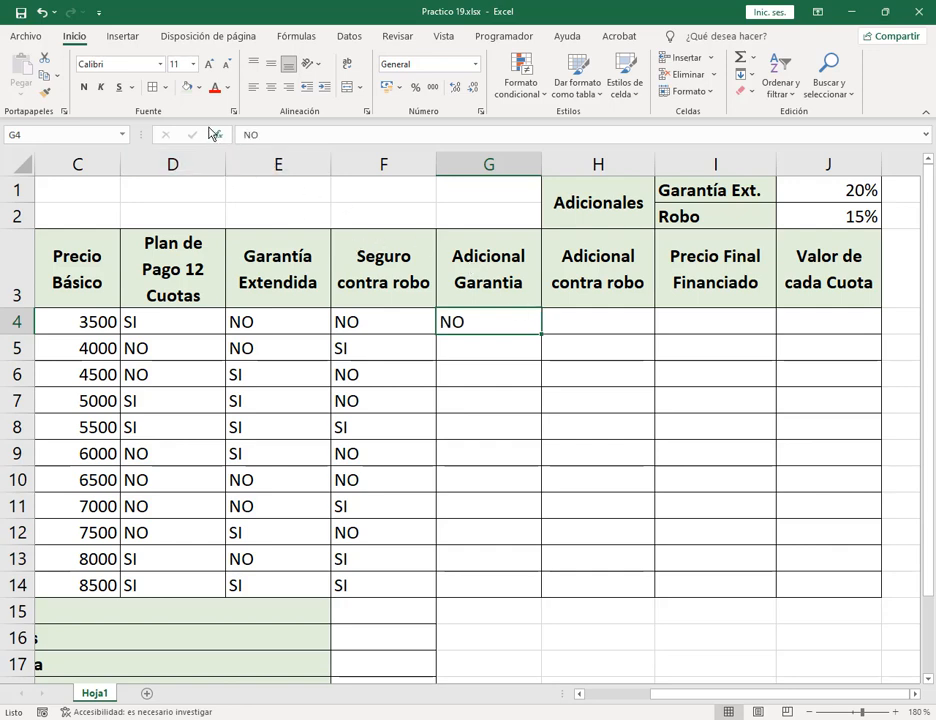
key("ctrl+z")
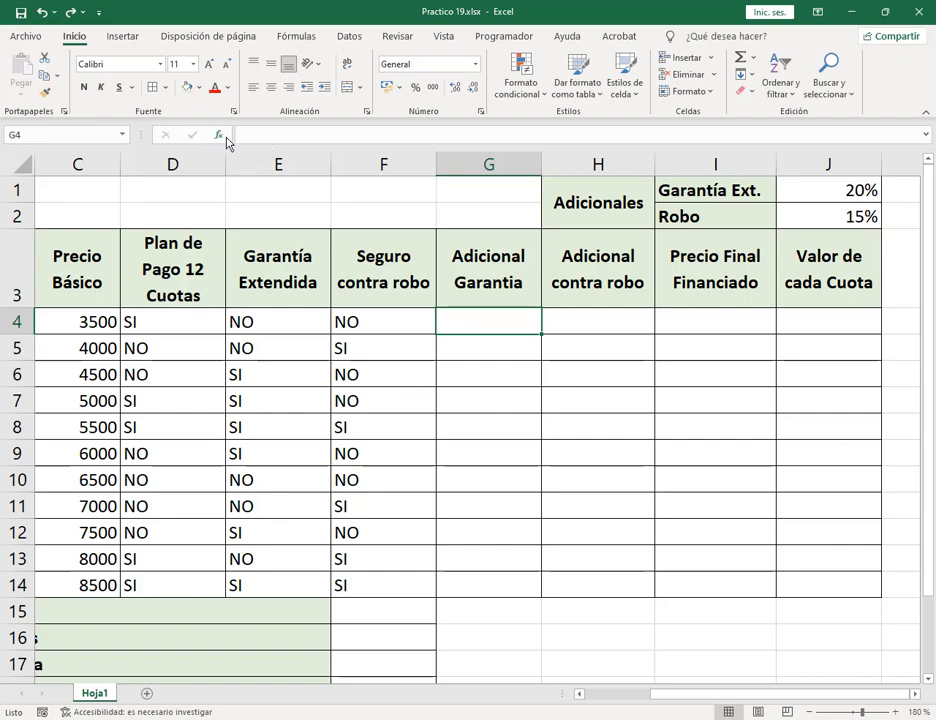
left_click(225, 140)
left_click_drag(281, 470, 729, 161)
left_click(827, 394)
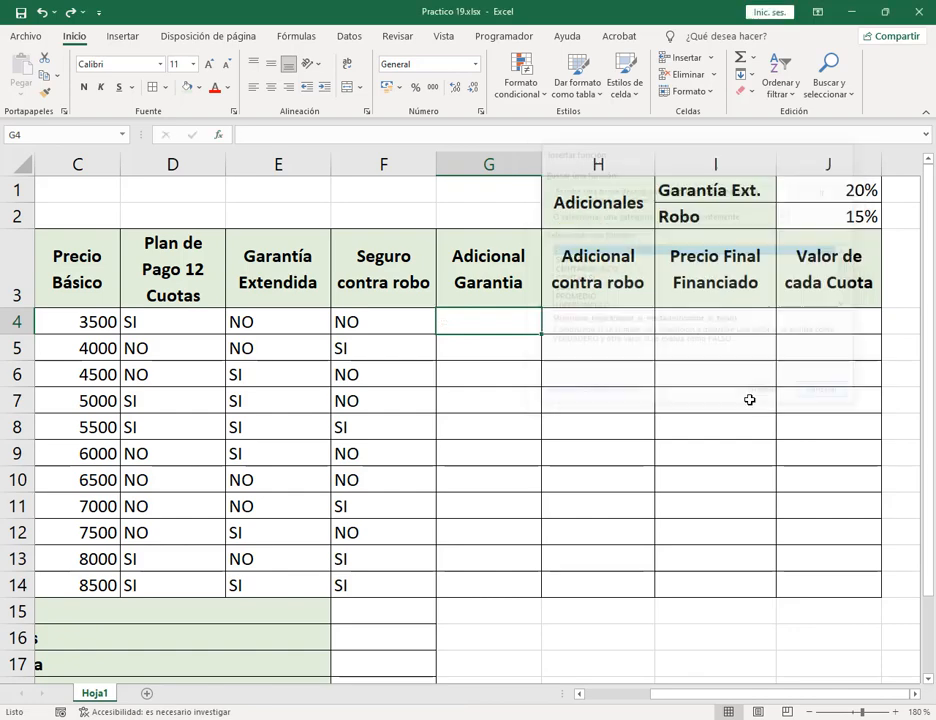
Set the Windows display scaling for text and apps to 125% and close the system settings
key("super")
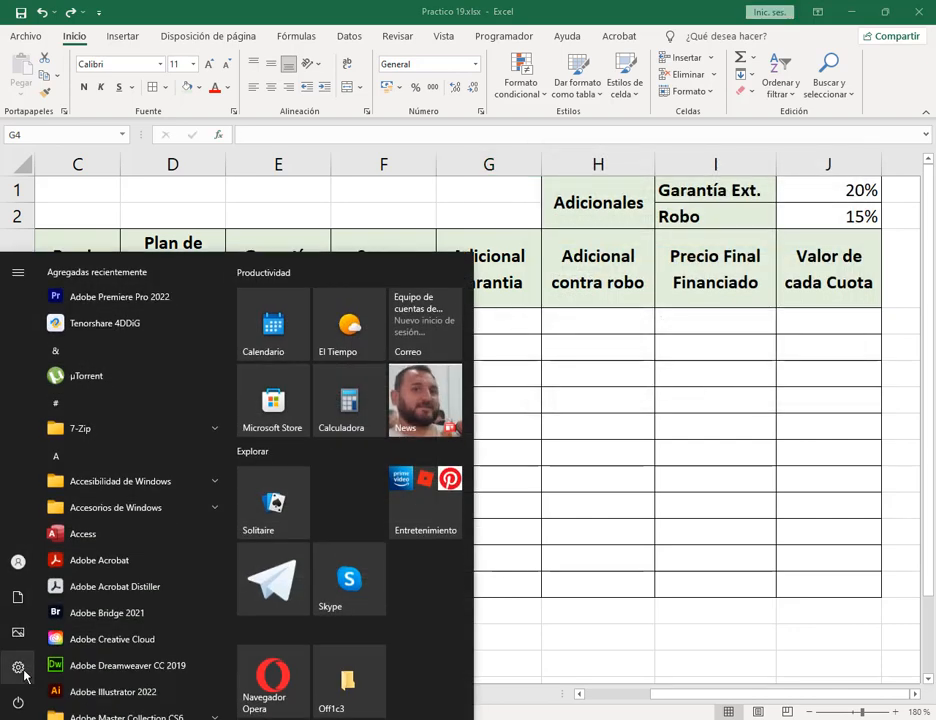
left_click(19, 668)
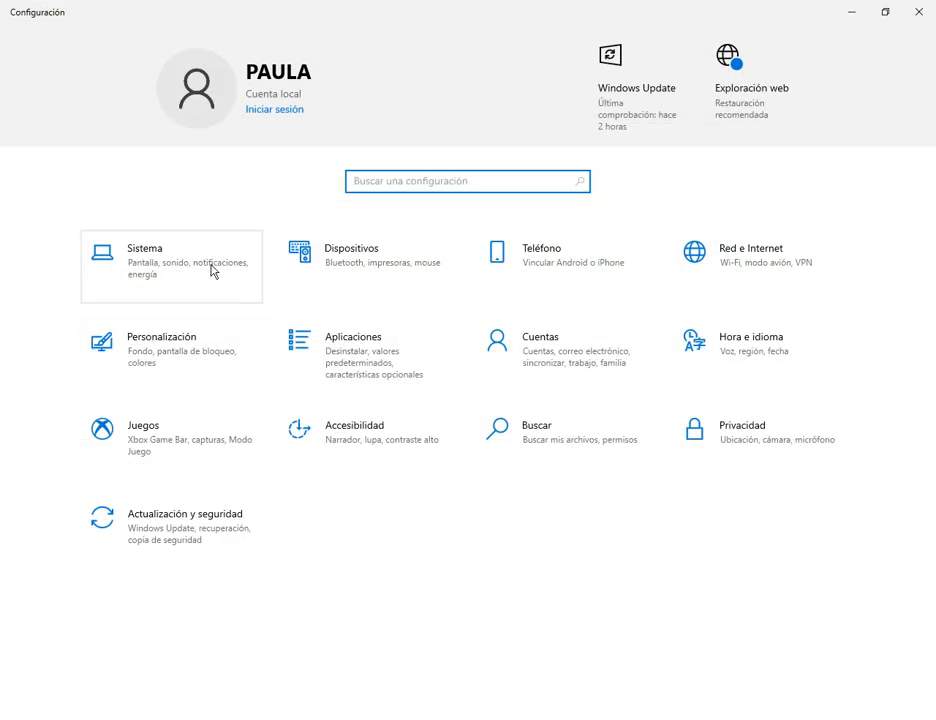
left_click(192, 266)
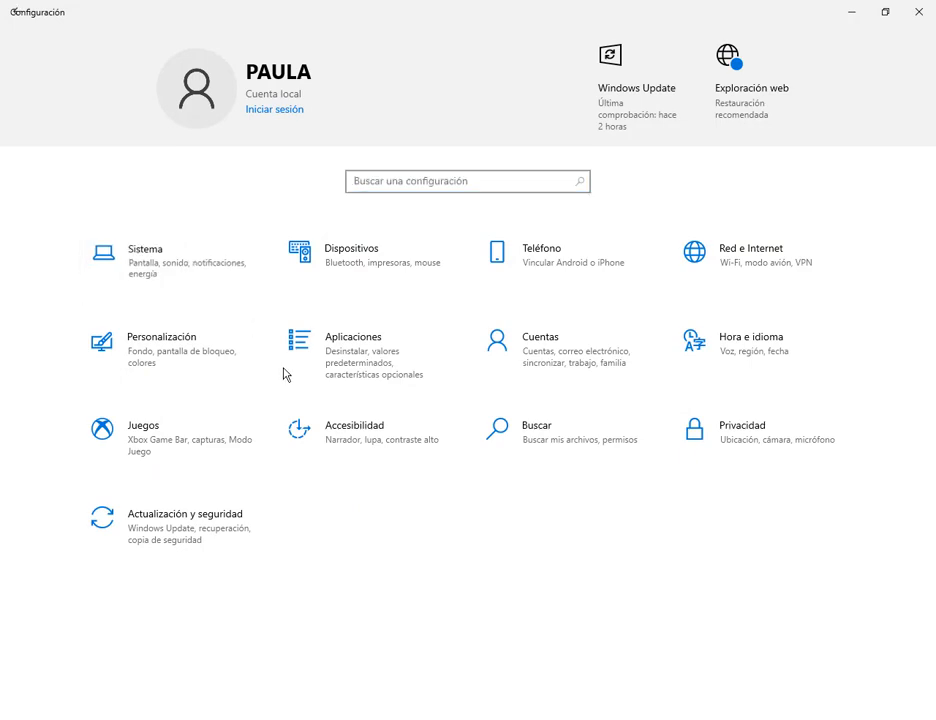
left_click(337, 388)
left_click(318, 407)
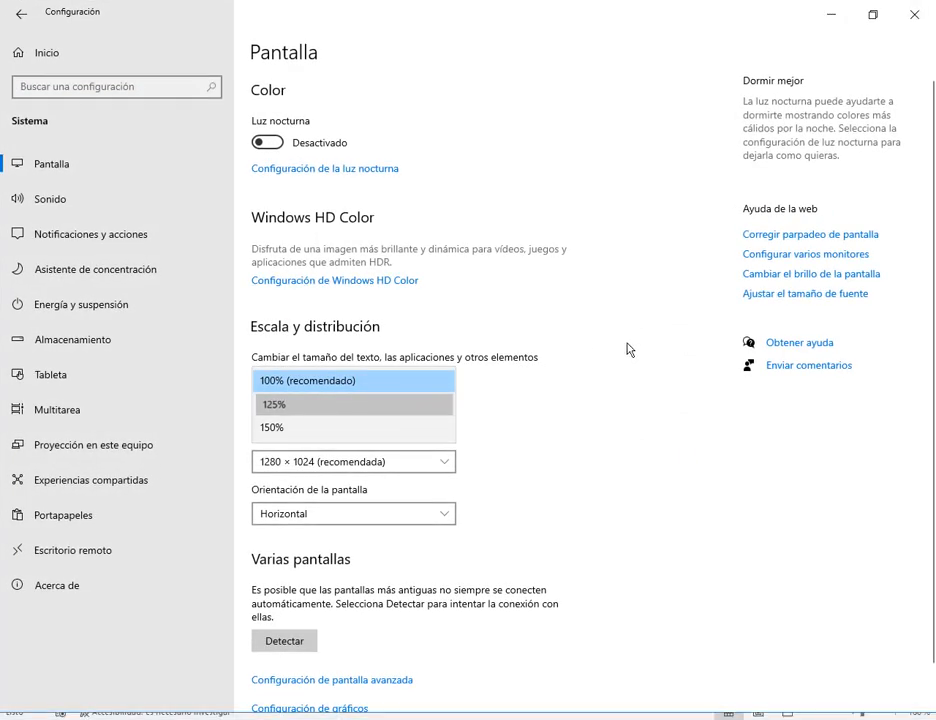
left_click(914, 15)
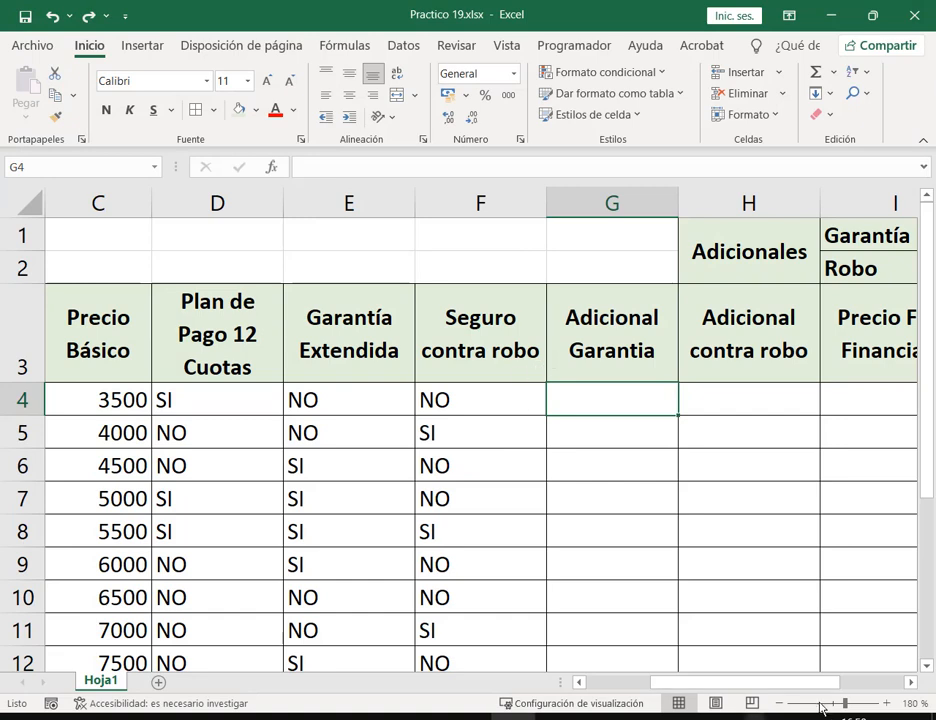
Consult the instructions in the Ejercicio 19 PDF and start the Adicional Garantia formula in G4 as =SI(E4=
left_click_drag(815, 689, 852, 688)
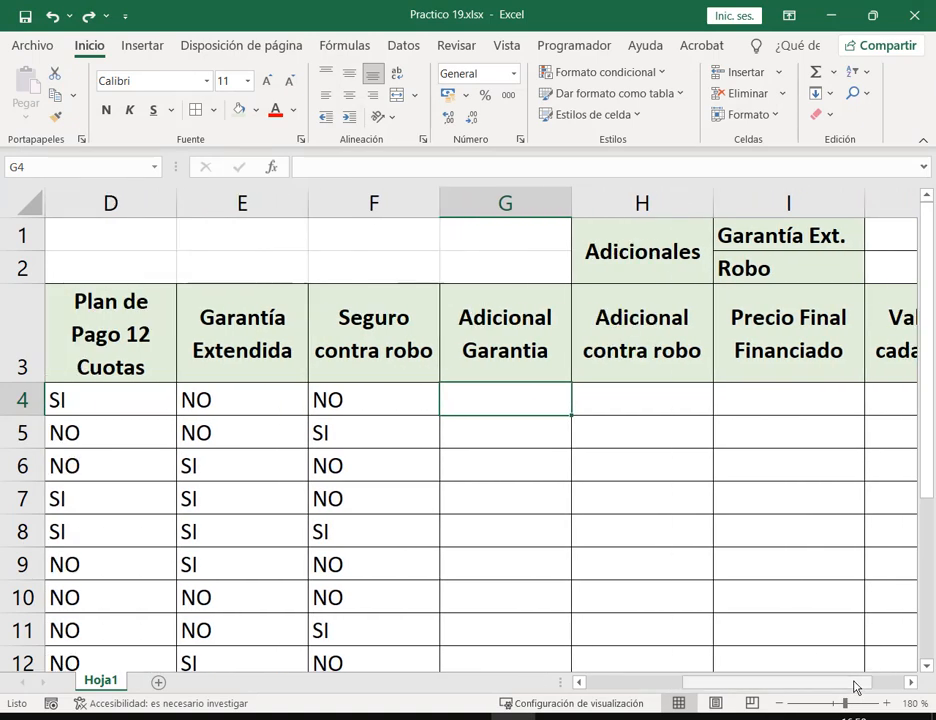
left_click(204, 717)
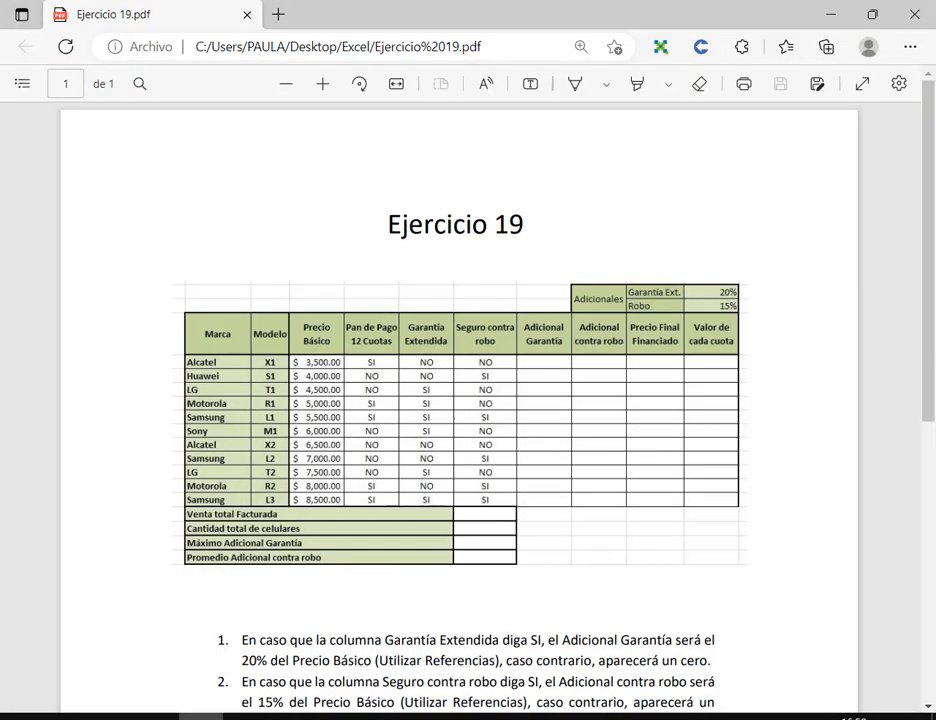
scroll(487, 513, "down", 3)
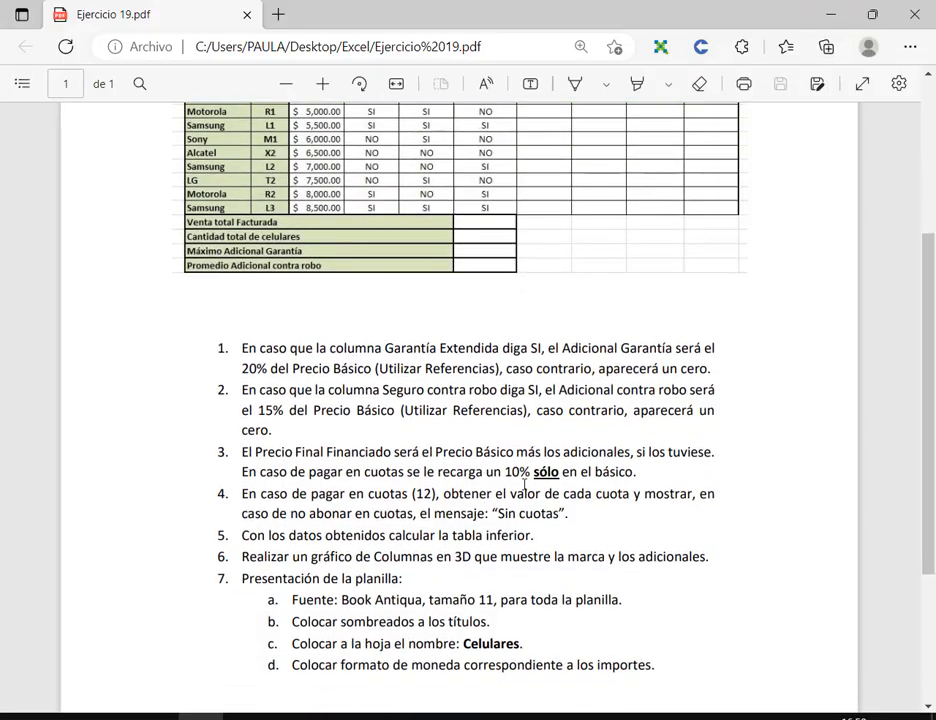
left_click(836, 6)
type("=SI(")
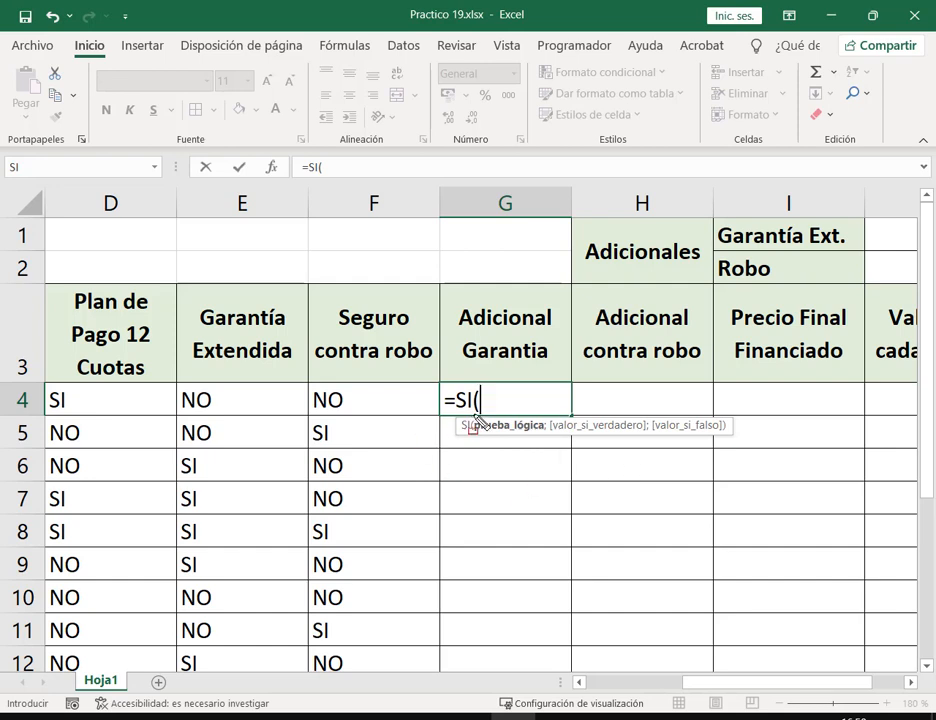
mouse_move(474, 417)
left_mouse_down()
mouse_move(545, 447)
mouse_move(656, 427)
mouse_move(713, 432)
mouse_move(727, 420)
left_mouse_up()
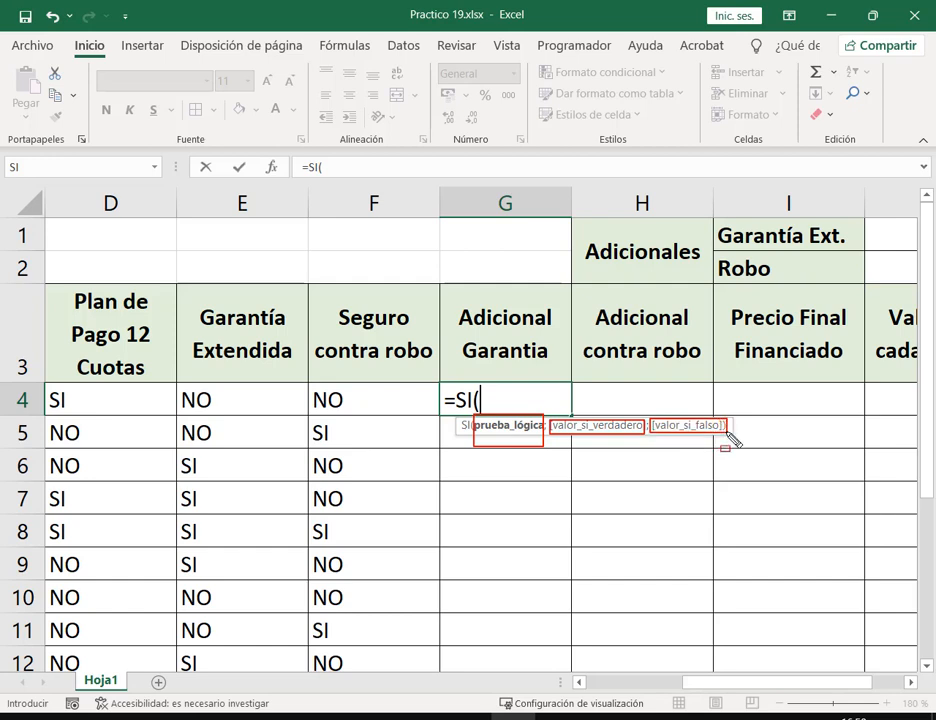
key("Escape")
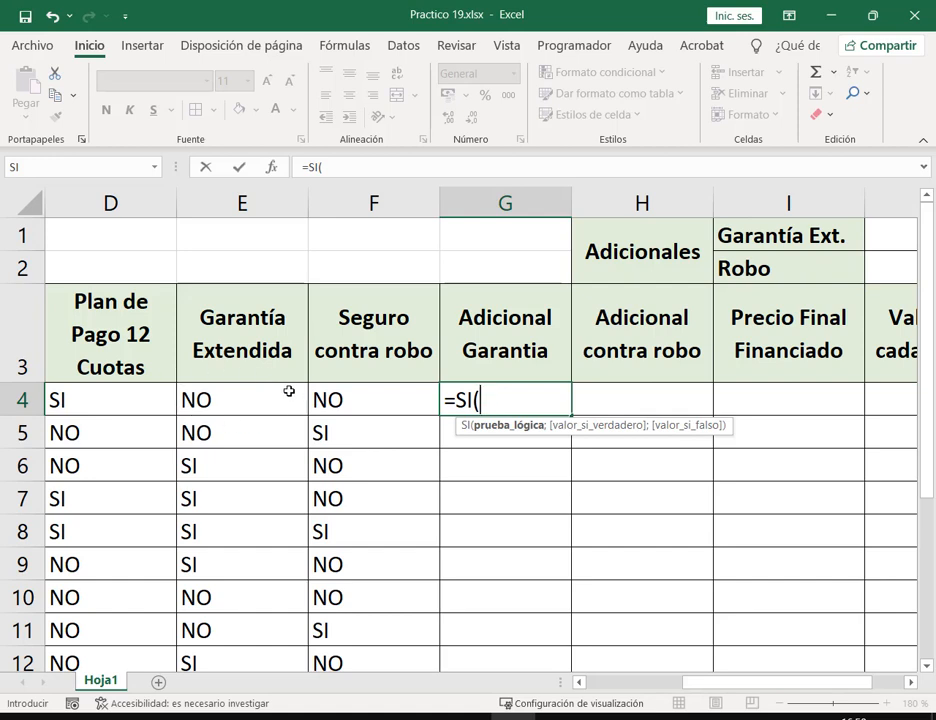
left_click(249, 394)
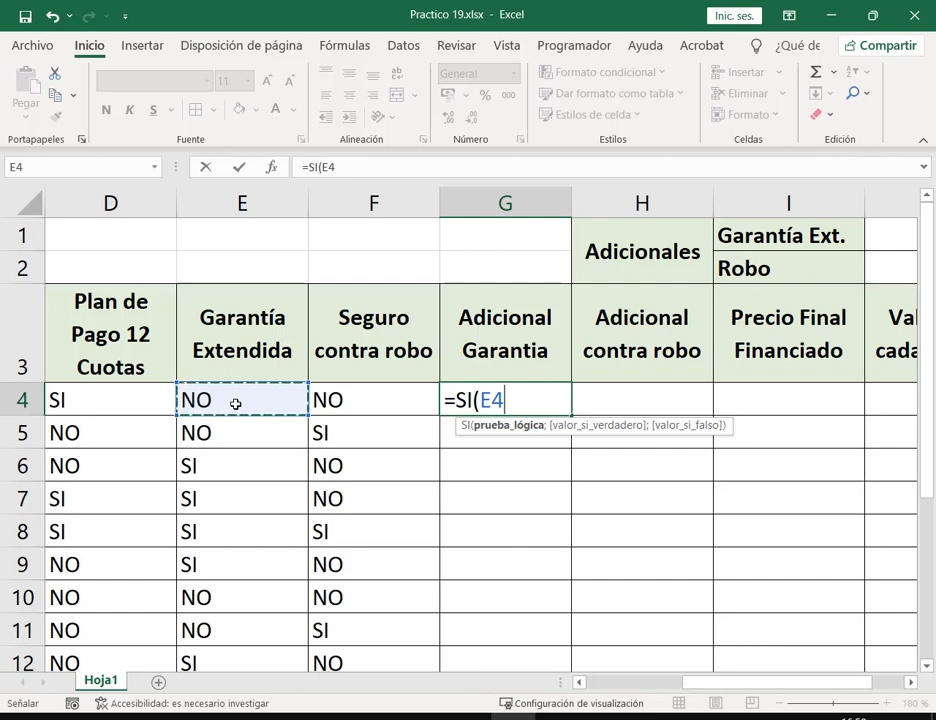
type("=")
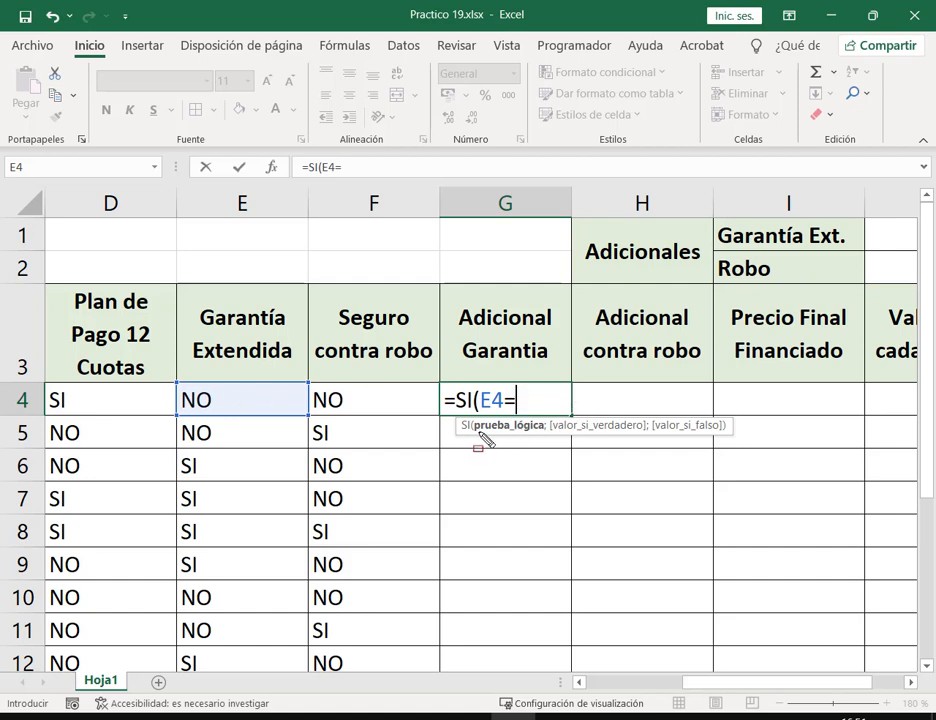
left_click_drag(468, 418, 548, 440)
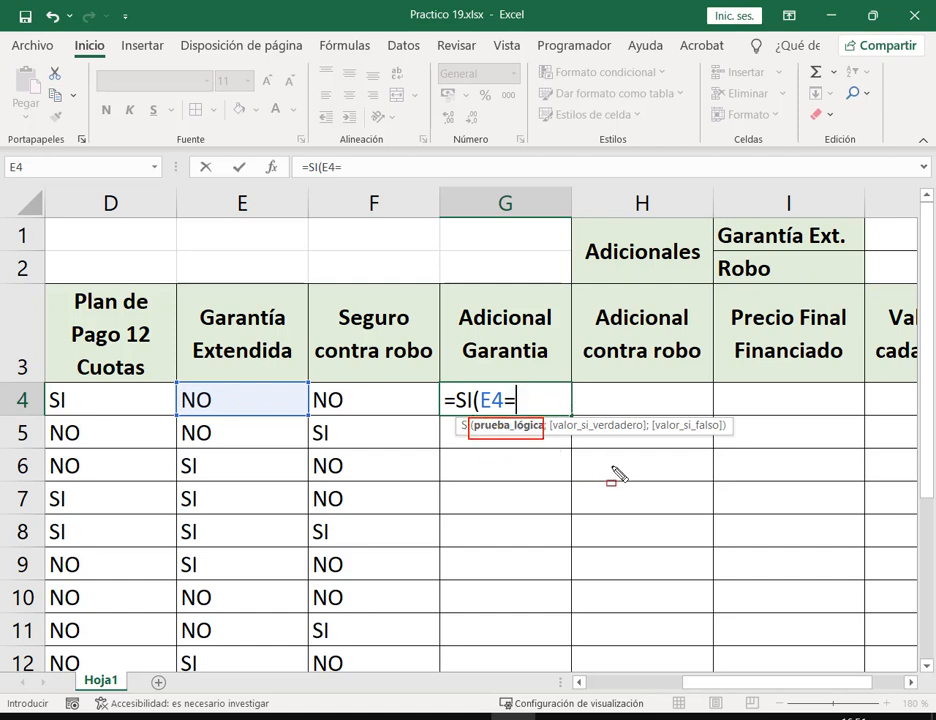
left_click_drag(597, 481, 598, 428)
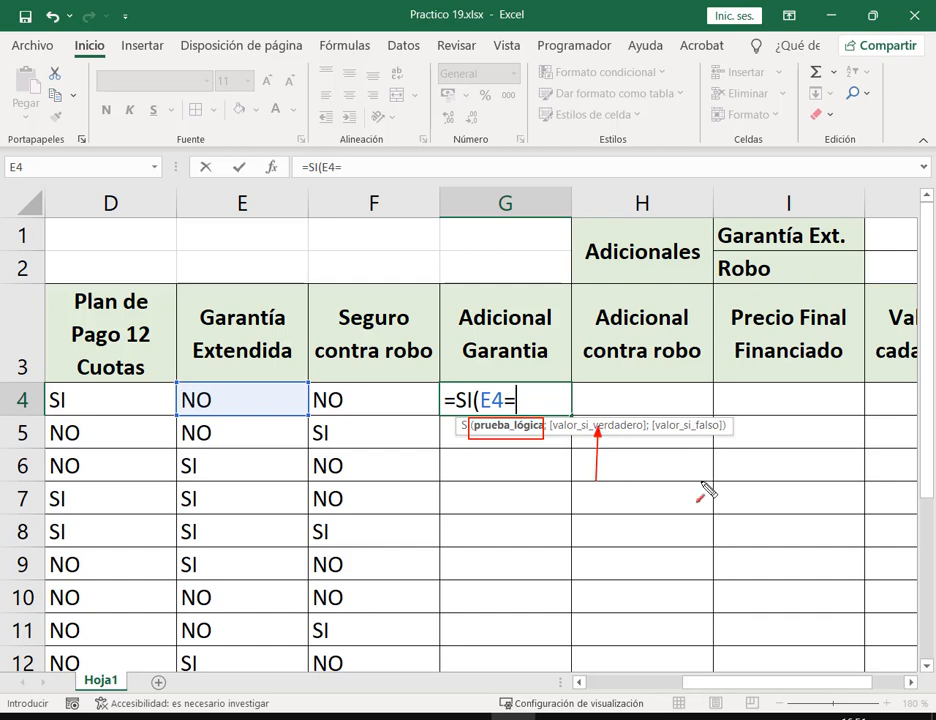
left_click_drag(700, 481, 699, 428)
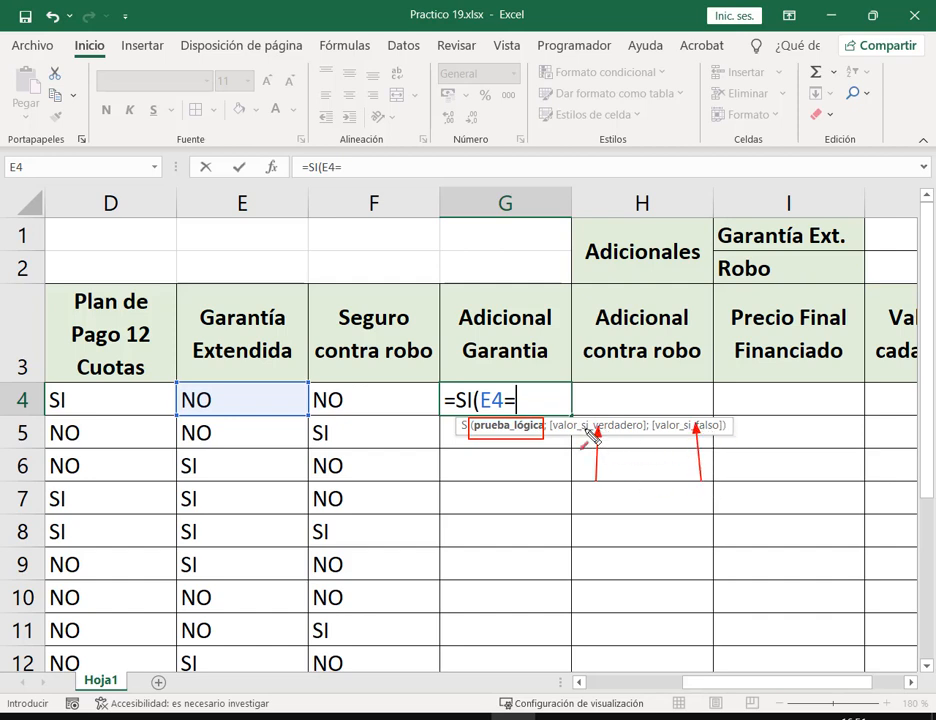
key("Escape")
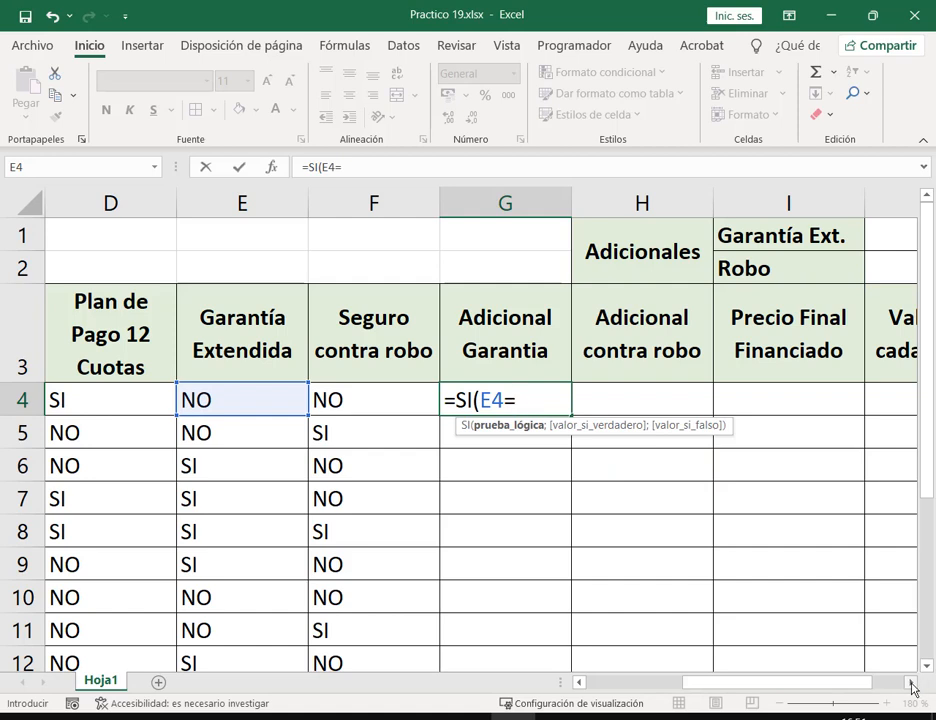
Complete the logical test of the SI formula in G4 by comparing E4 with the text "SI" in uppercase
scroll(903, 569, "right", 1)
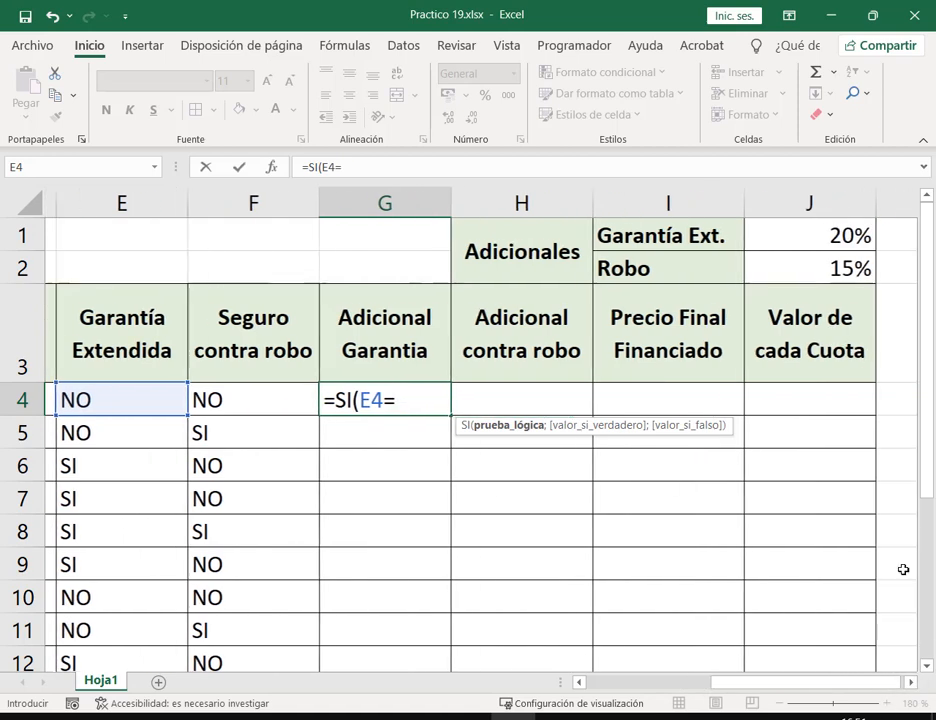
left_click_drag(724, 686, 701, 688)
type("\"si")
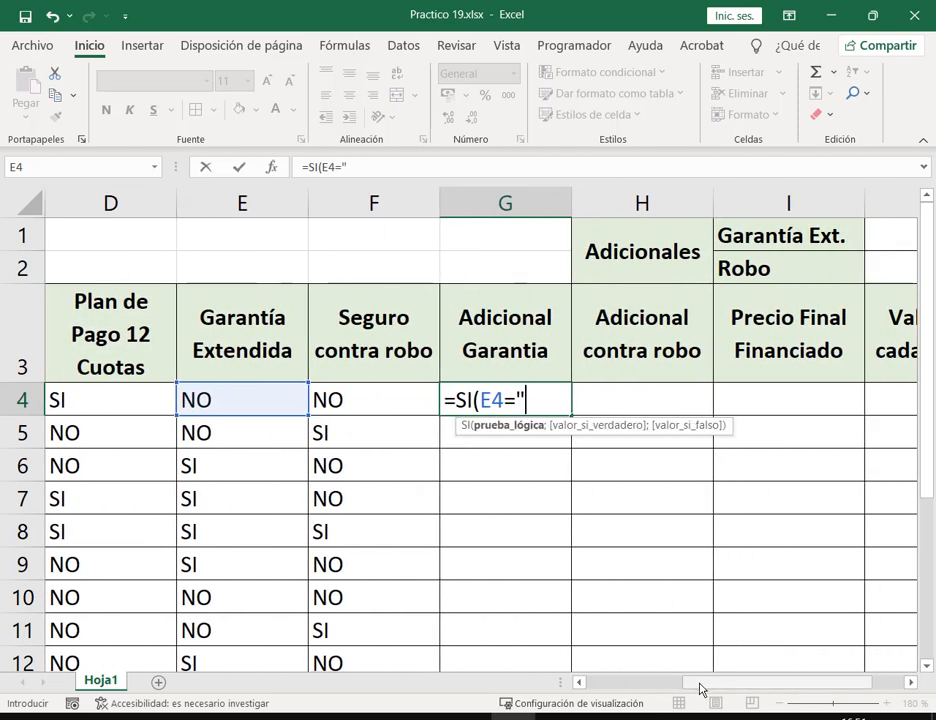
key("BackSpace")
key("BackSpace")
type("SI")
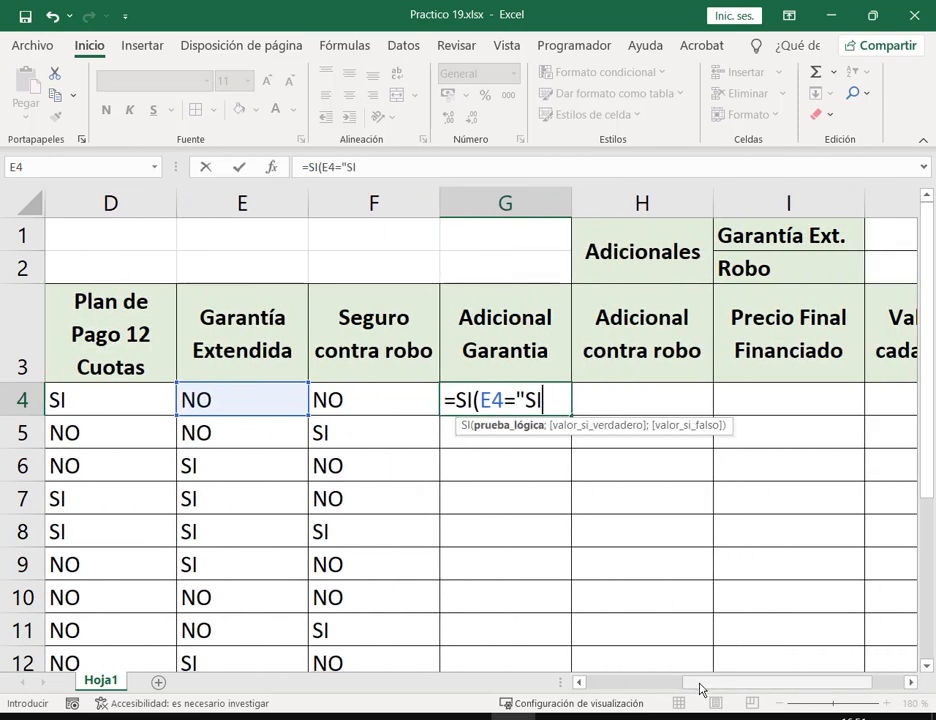
type("\"")
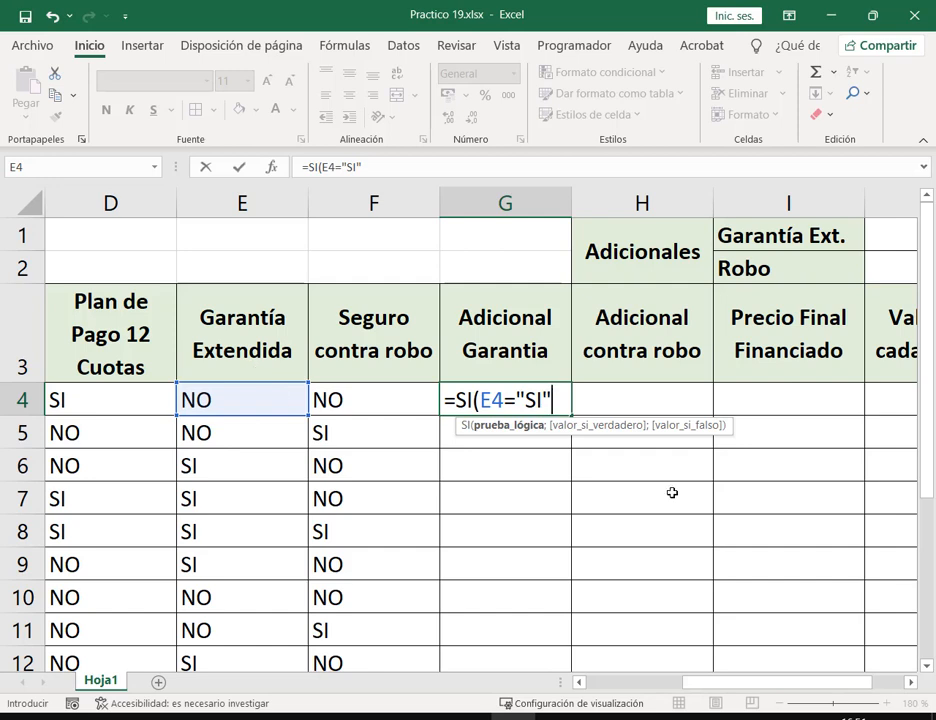
scroll(877, 296, "right", 1)
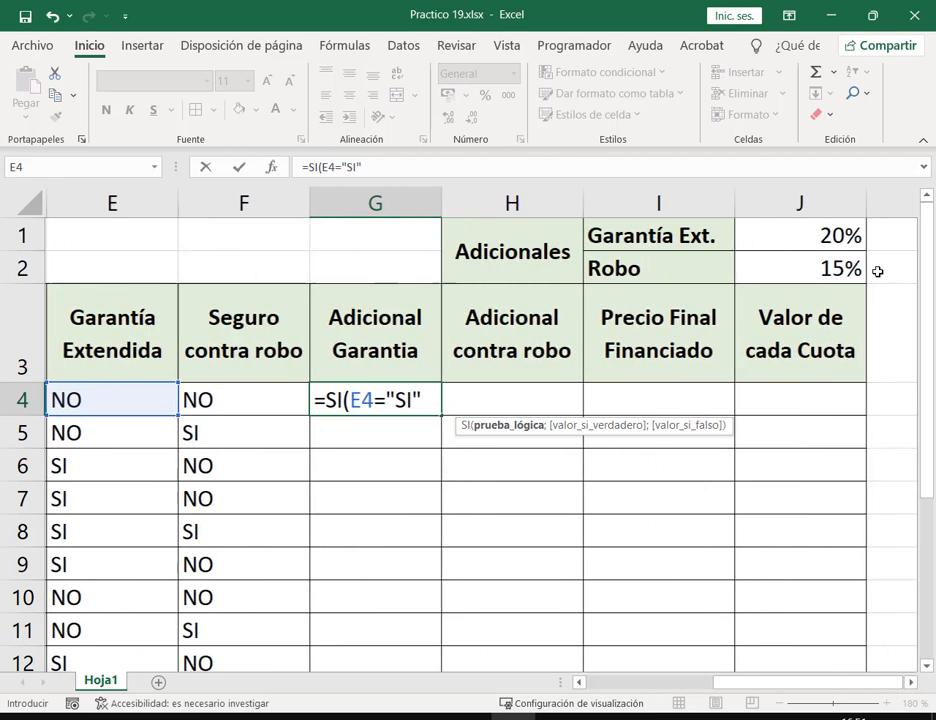
left_click(829, 228)
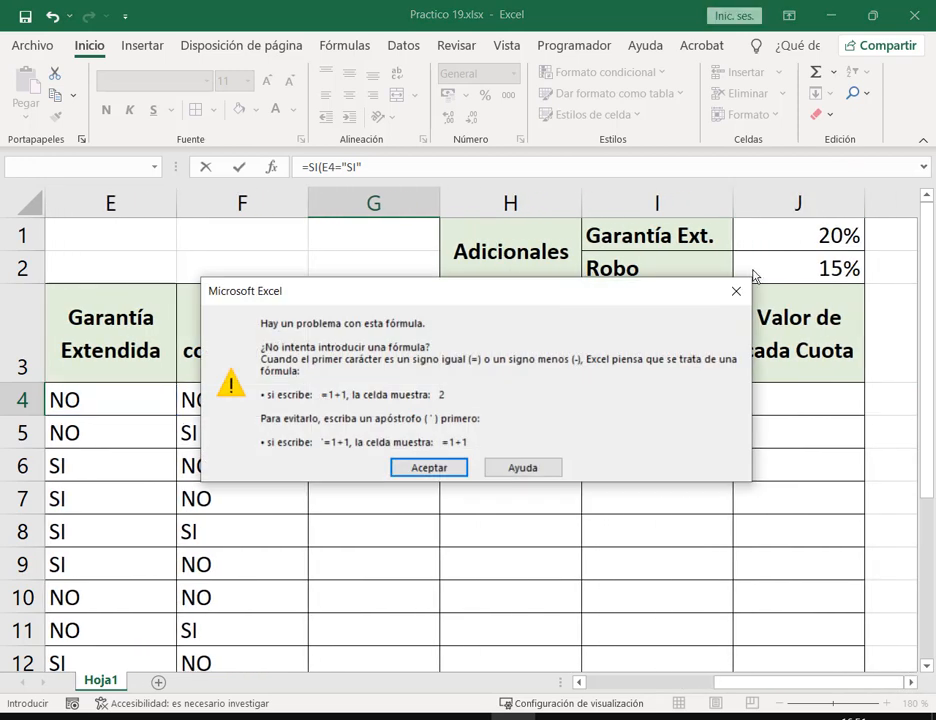
left_click(734, 291)
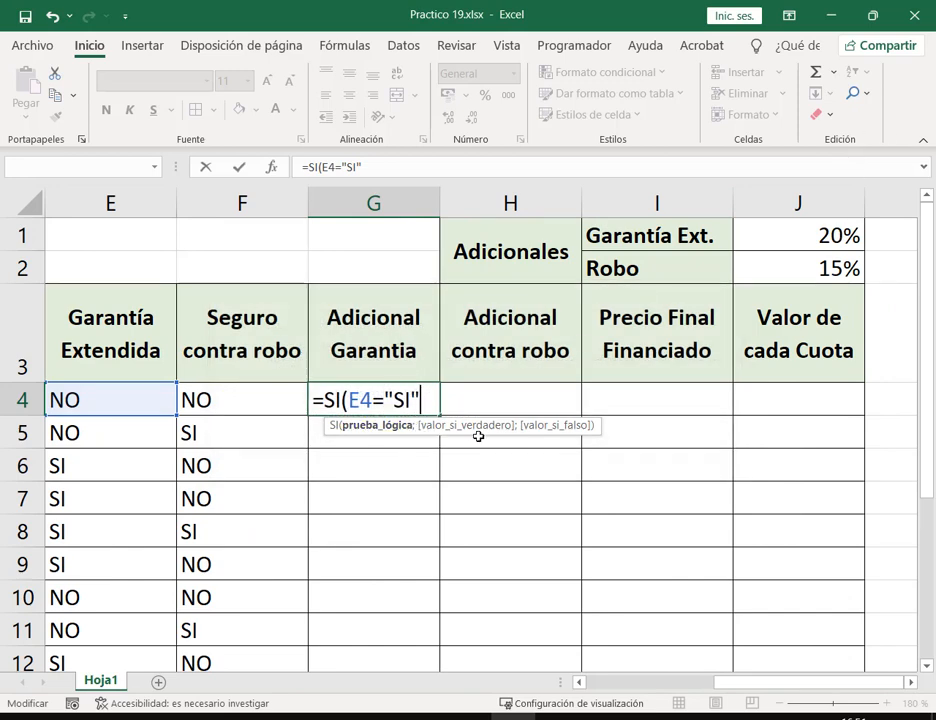
Set the formula's value if true to the Garantía Ext. rate as absolute reference $J$1 multiplied by the Precio Básico in C4
type(";")
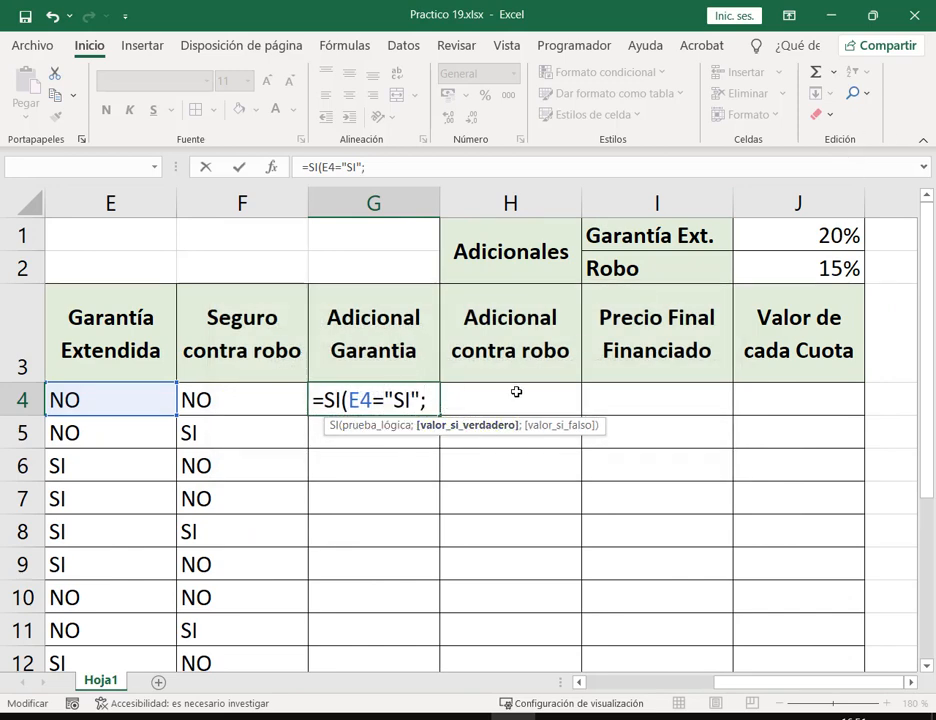
key("BackSpace")
key("BackSpace")
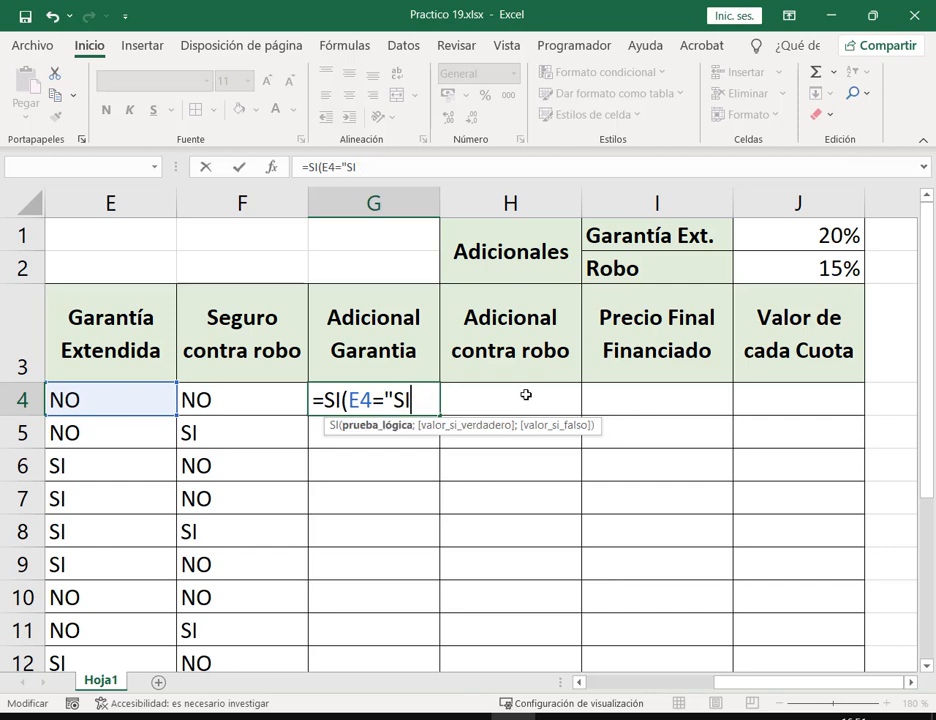
type("\";")
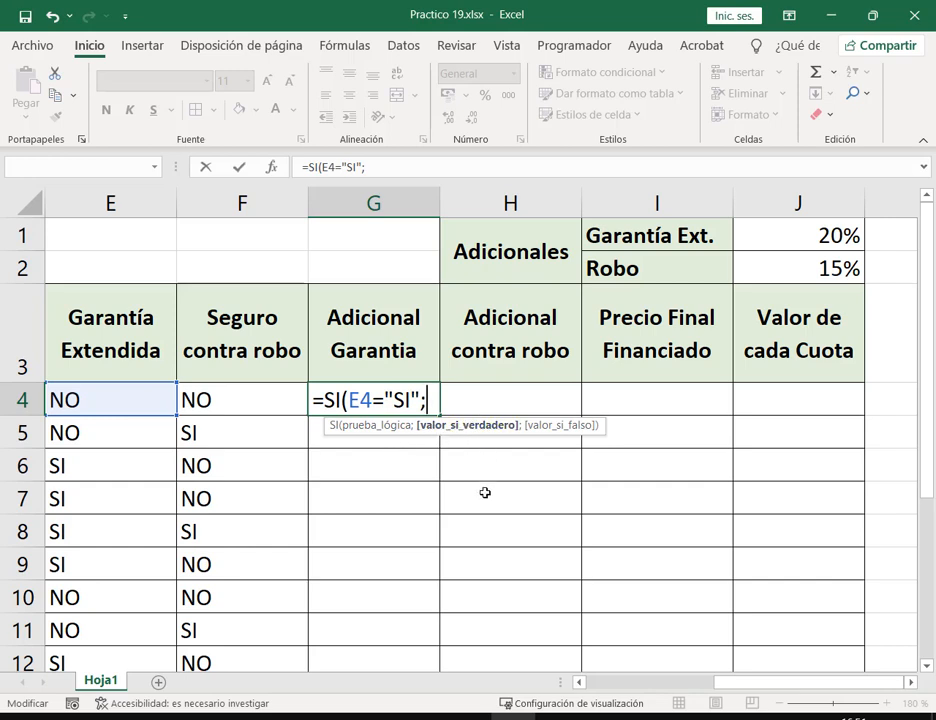
left_click(818, 235)
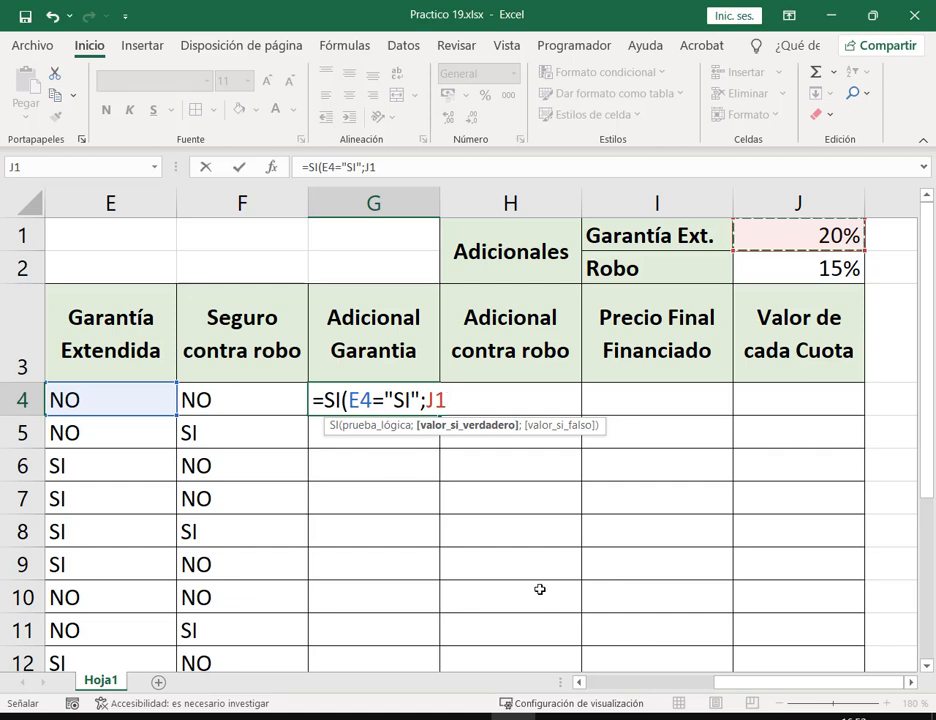
key("F4")
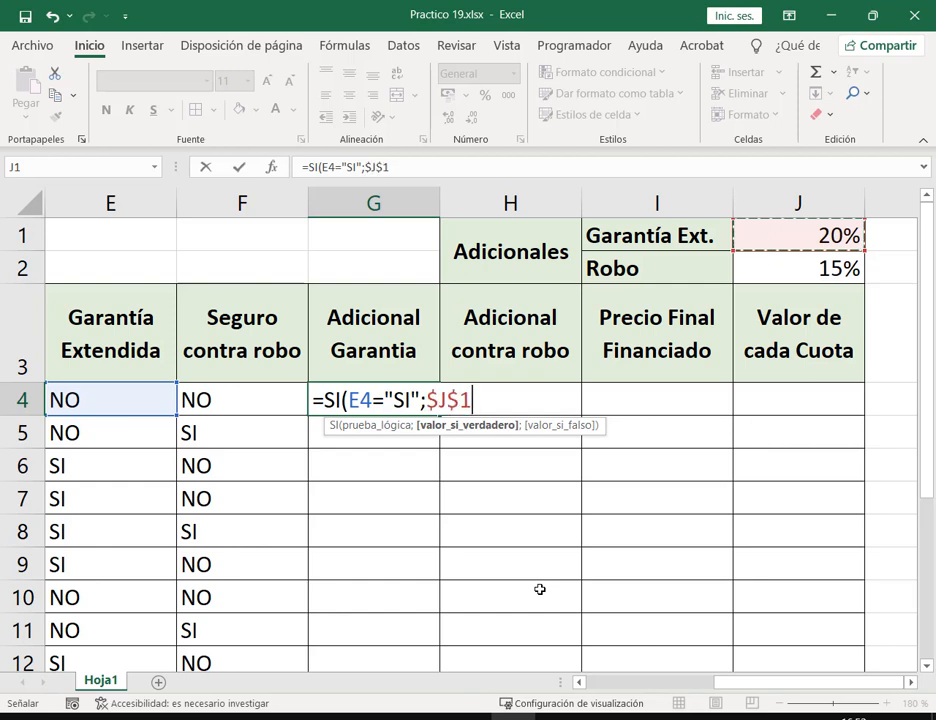
type("*")
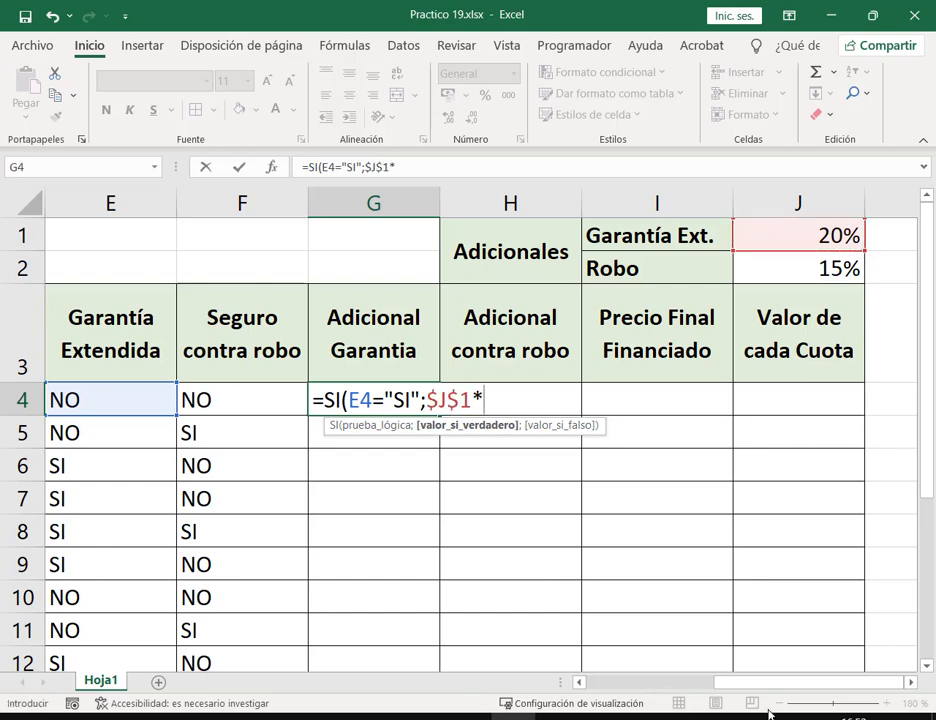
left_click_drag(800, 687, 687, 685)
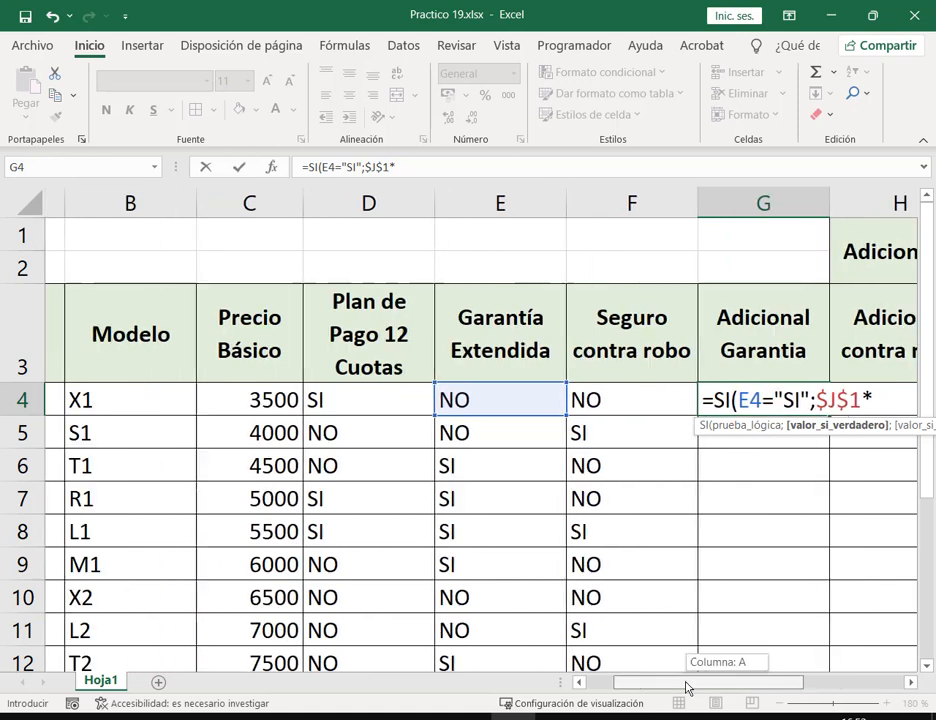
left_click(230, 400)
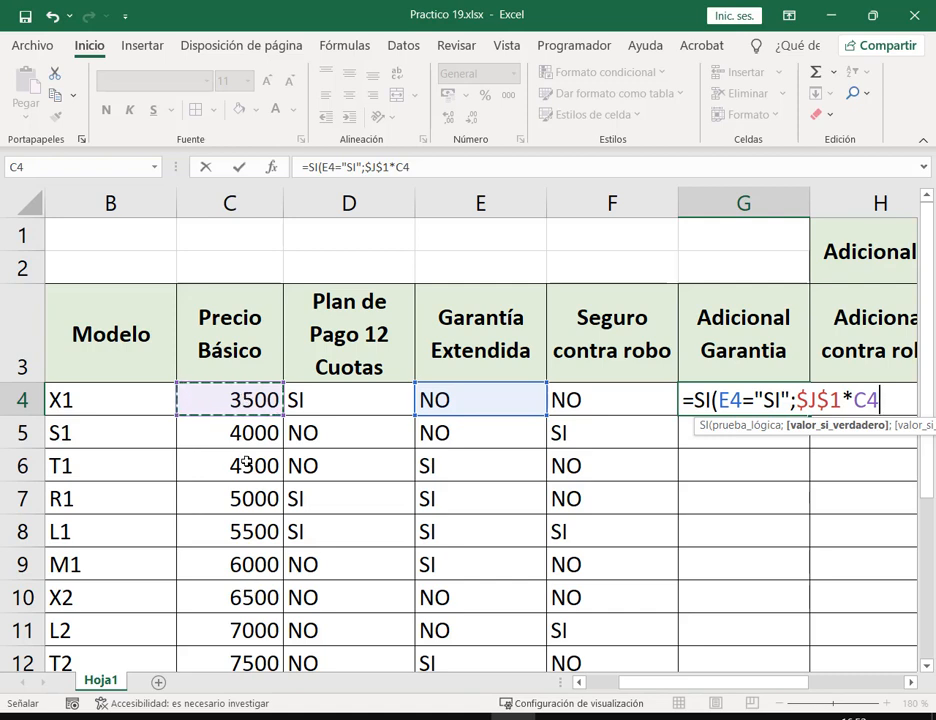
Set the formula's value if false to 0 and enter =SI(E4="SI";$J$1*C4;0) in G4
left_click(911, 682)
left_click(911, 682)
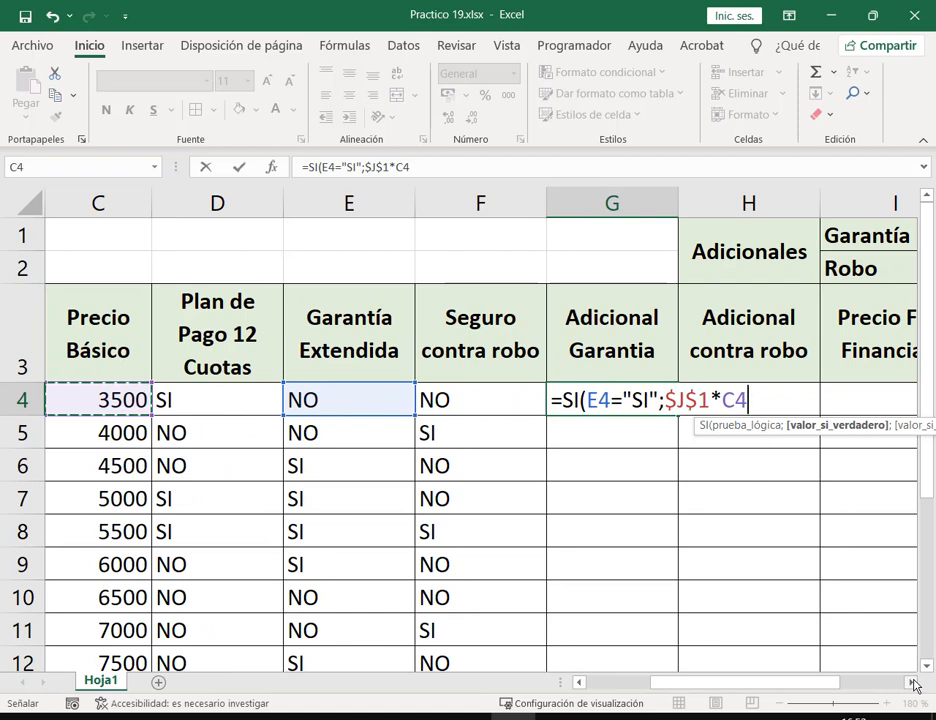
type(";")
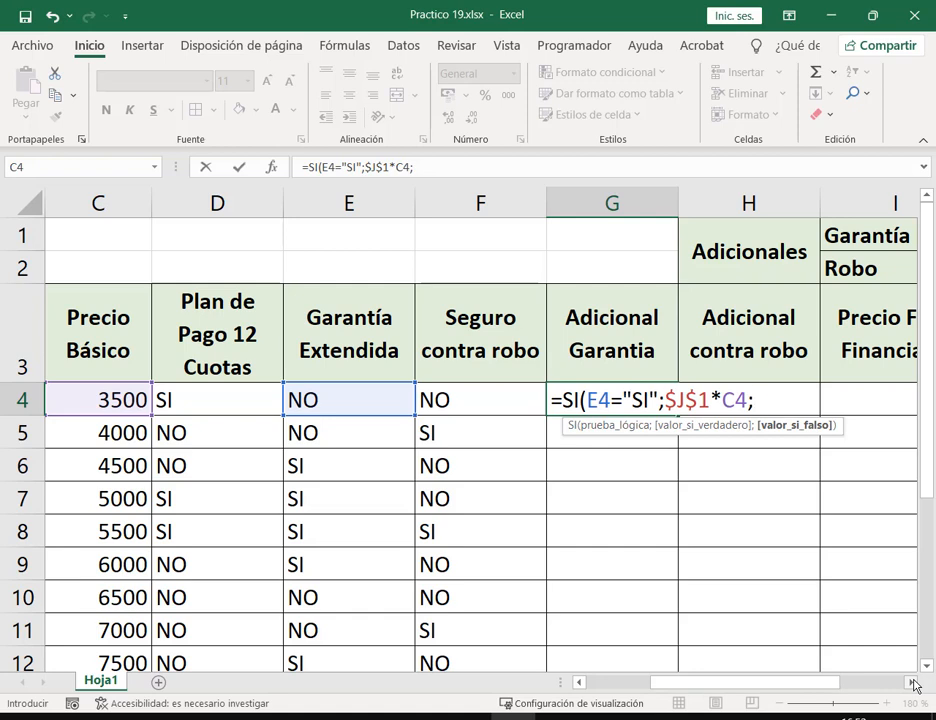
type("0)")
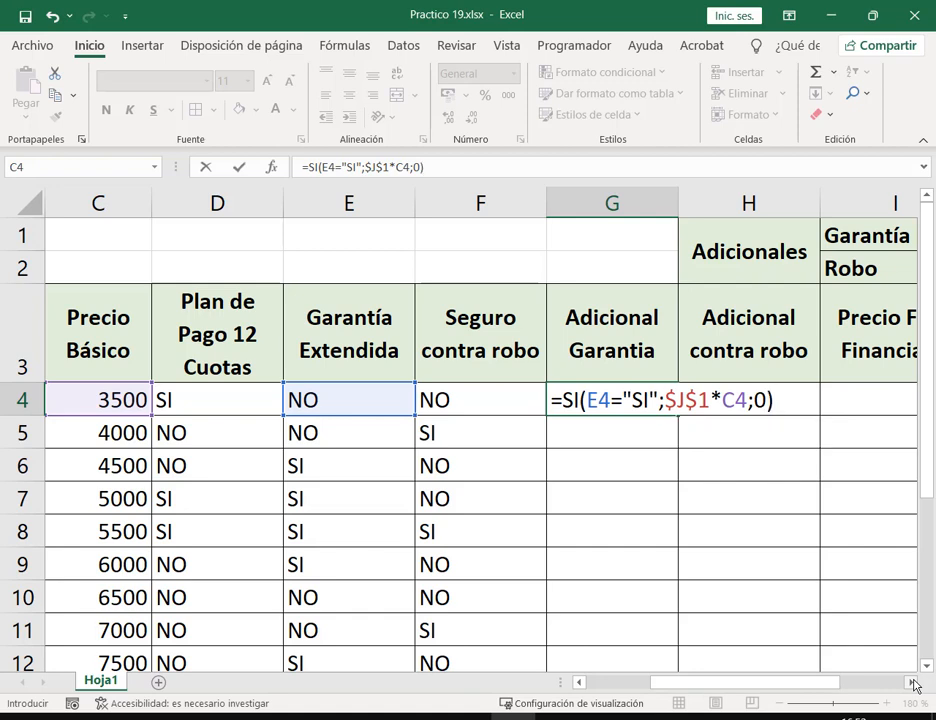
key("Return")
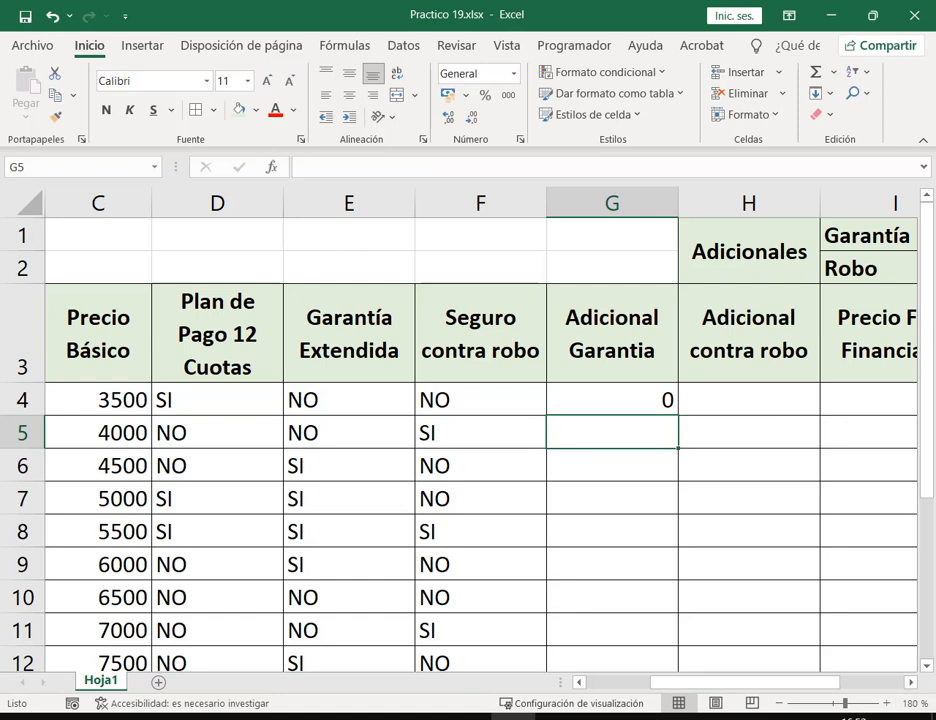
Check the Adicional Garantia result in G4 against the Garantía Extendida value in E4
left_click(664, 399)
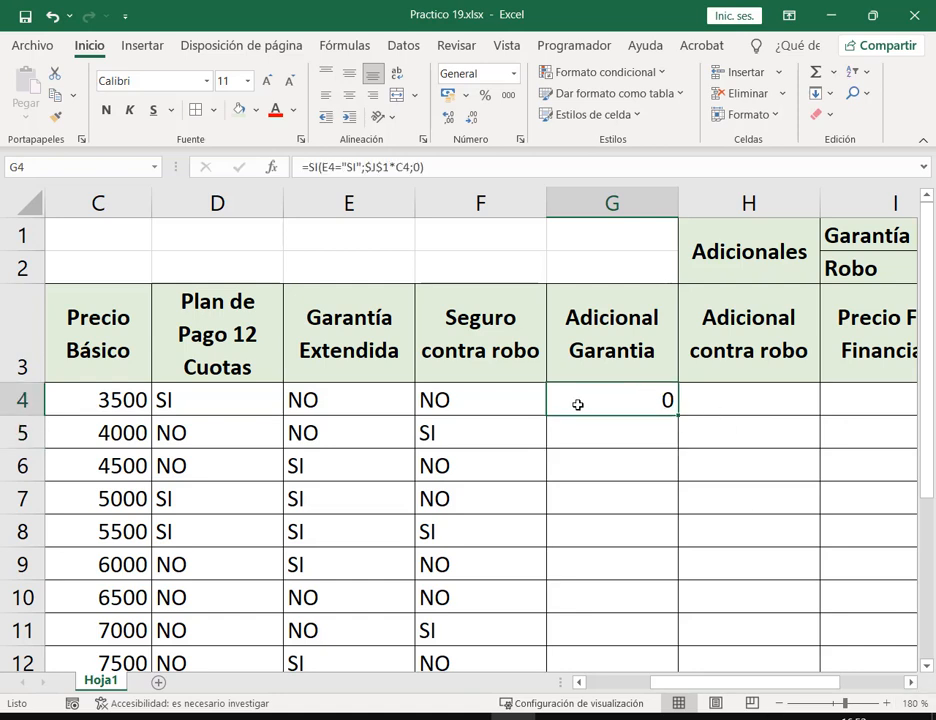
left_click_drag(284, 385, 324, 415)
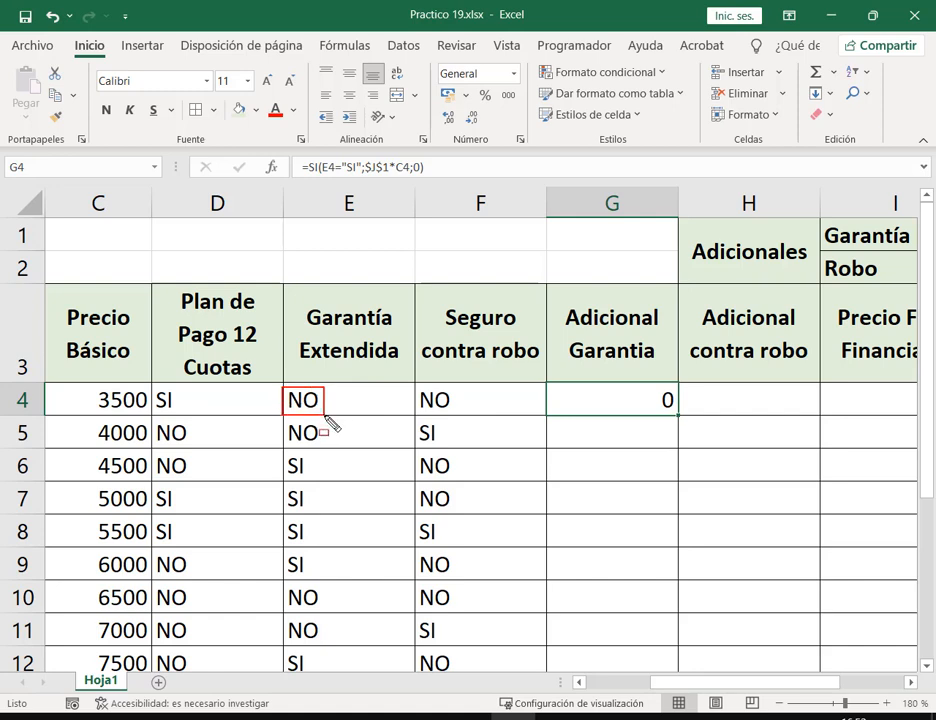
left_click_drag(366, 372, 319, 394)
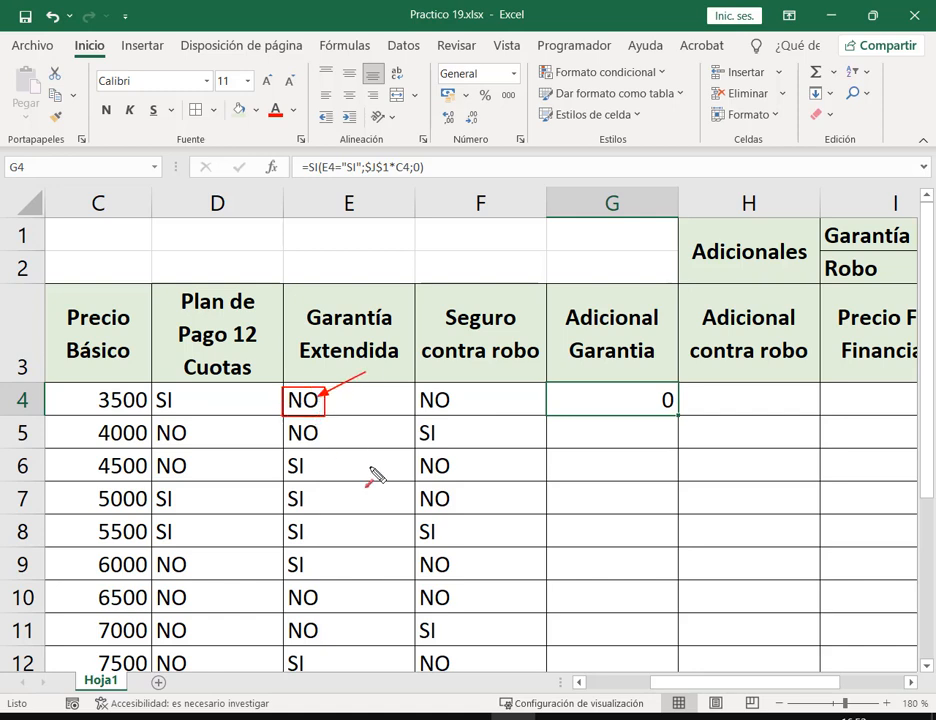
left_click(345, 399)
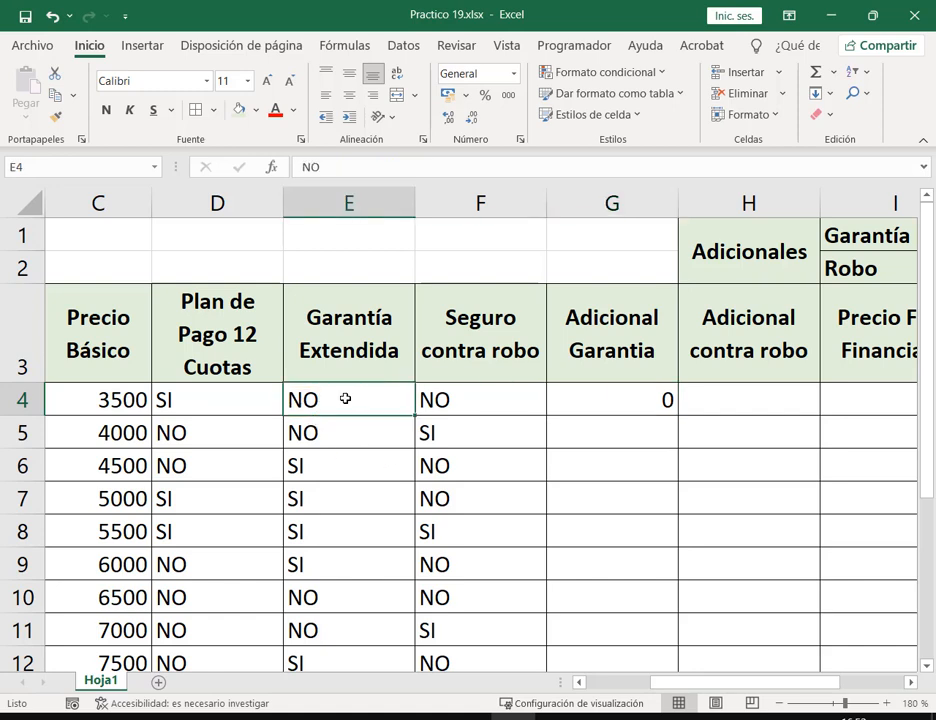
Test the Adicional Garantia formula by changing Garantía Extendida in E4 to SI and then restoring it to NO
type("SI")
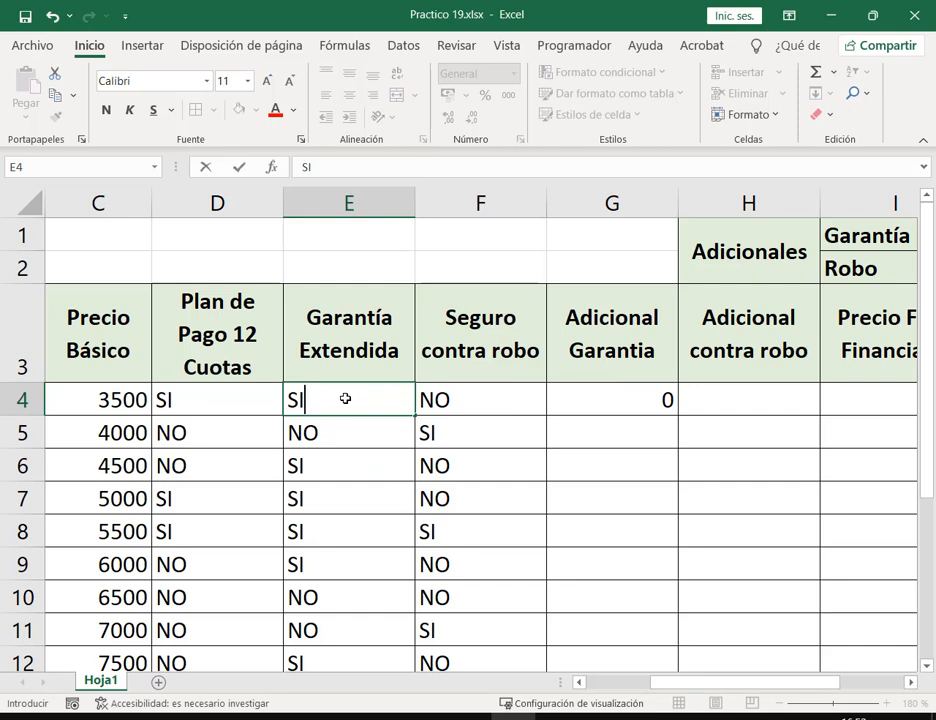
key("Return")
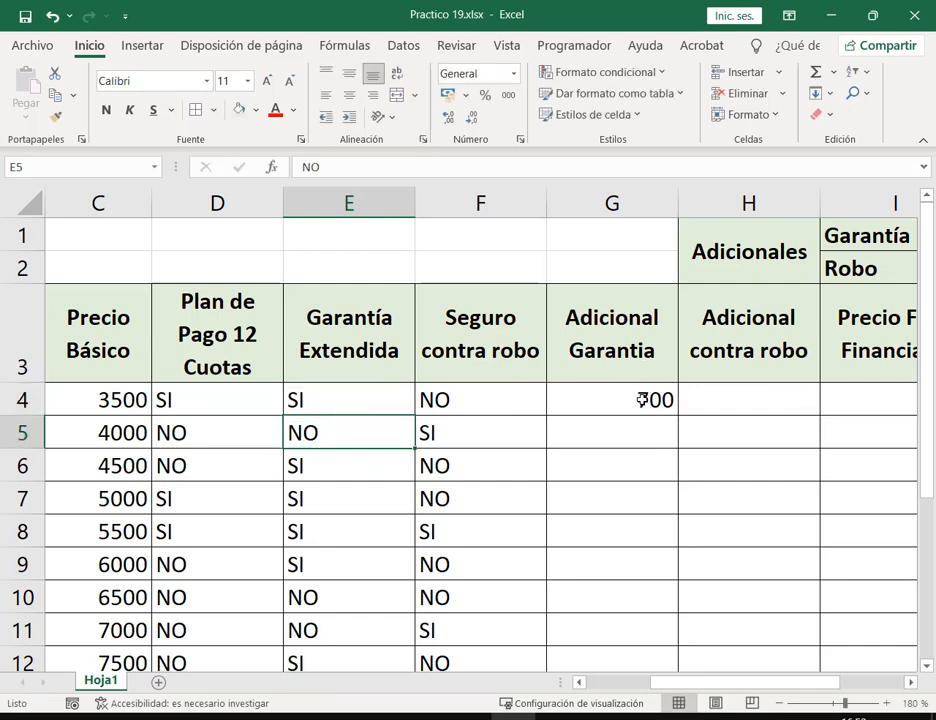
left_click(333, 401)
type("NO")
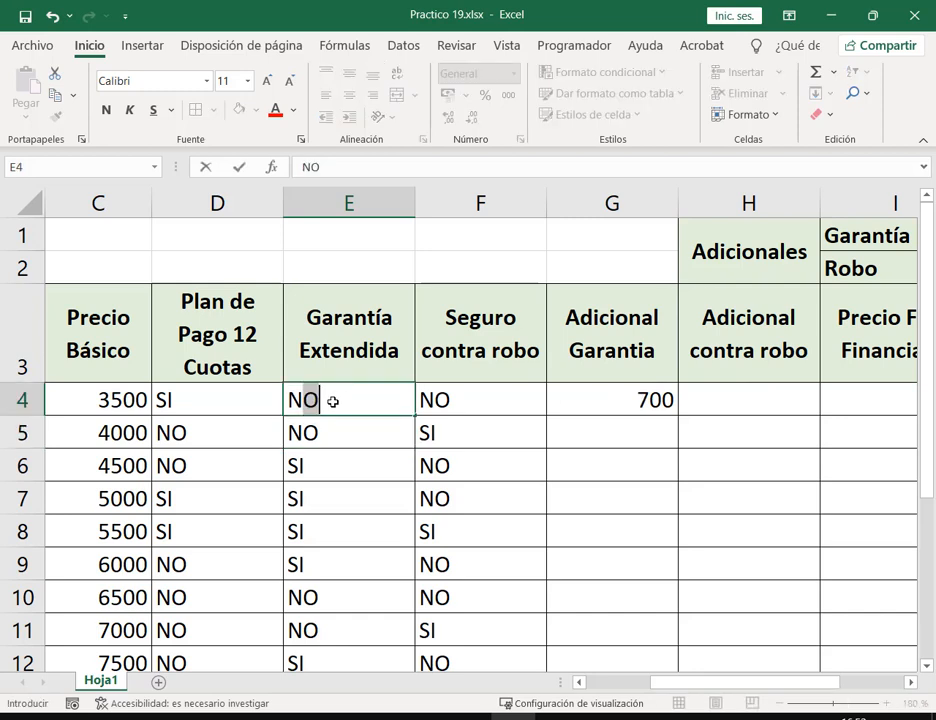
key("Return")
Copy the Adicional Garantia formula from G4 down through G14
left_click(596, 392)
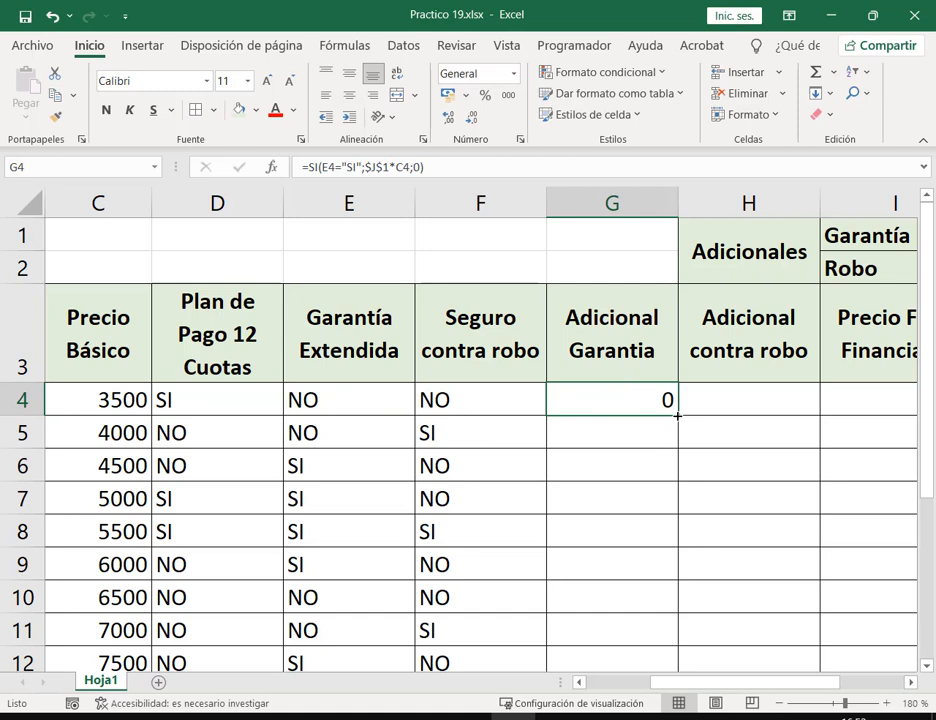
left_click_drag(677, 415, 651, 551)
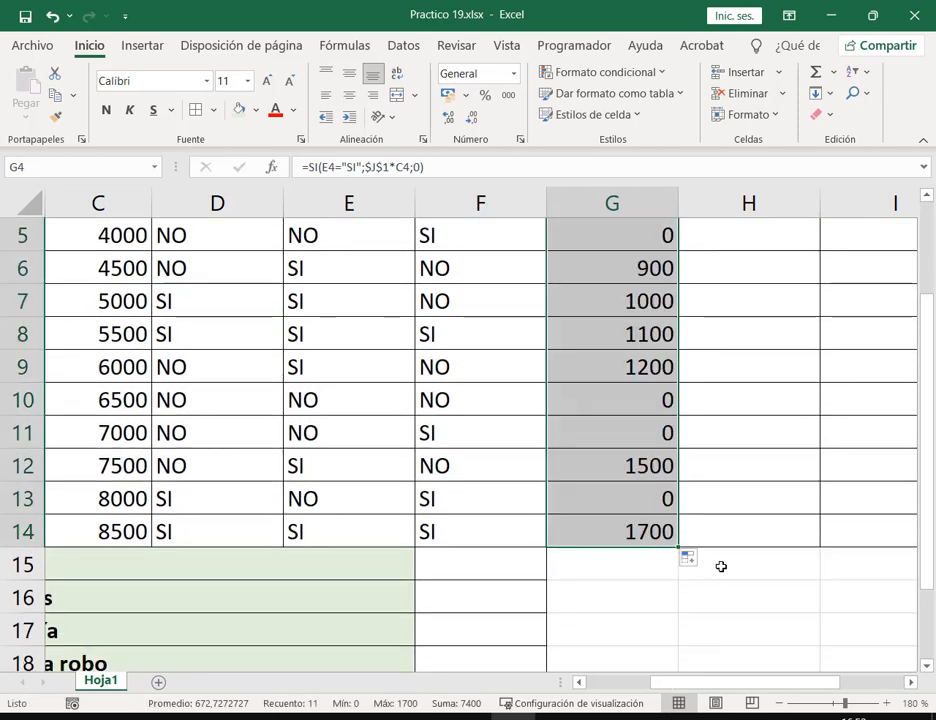
scroll(714, 495, "up", 2)
Switch to Ejercicio 19.pdf and read instruction 2 on the Adicional contra robo calculation, including its otherwise case
left_click(715, 400)
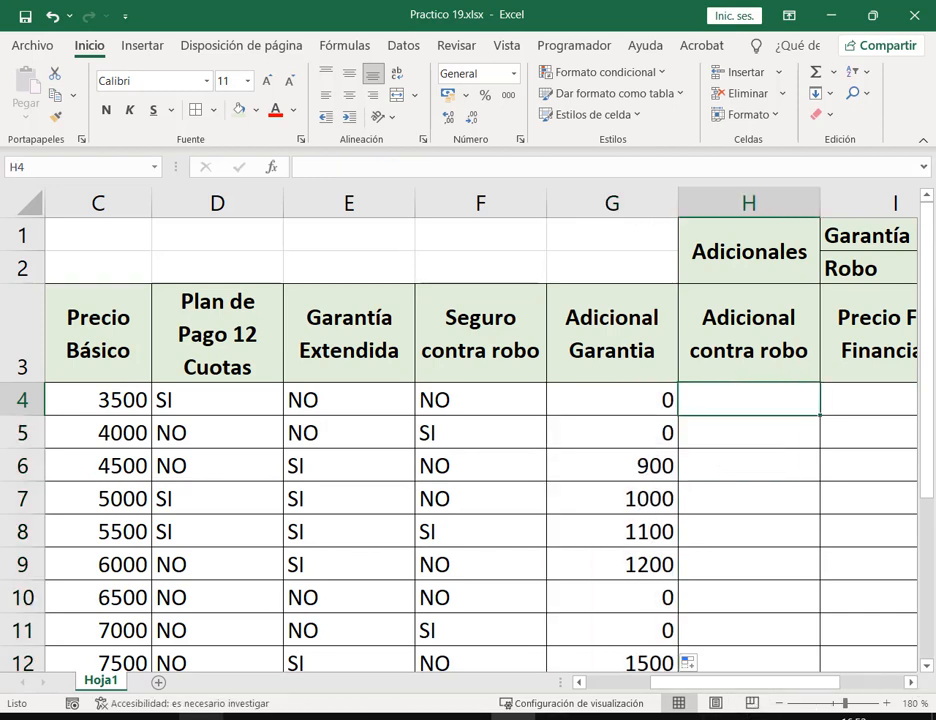
left_click(202, 717)
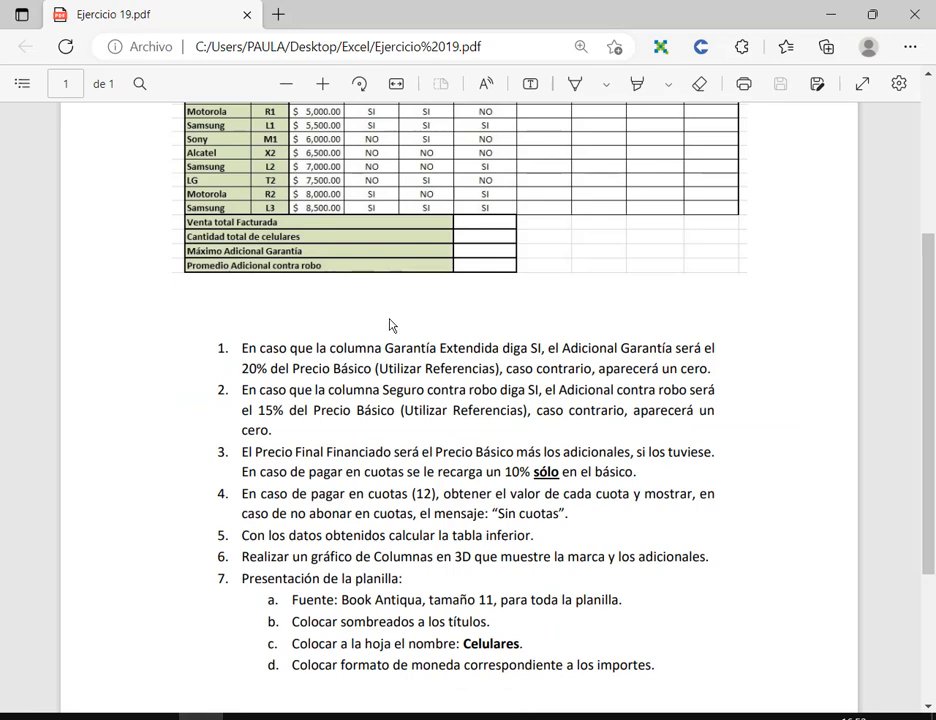
left_click(322, 84)
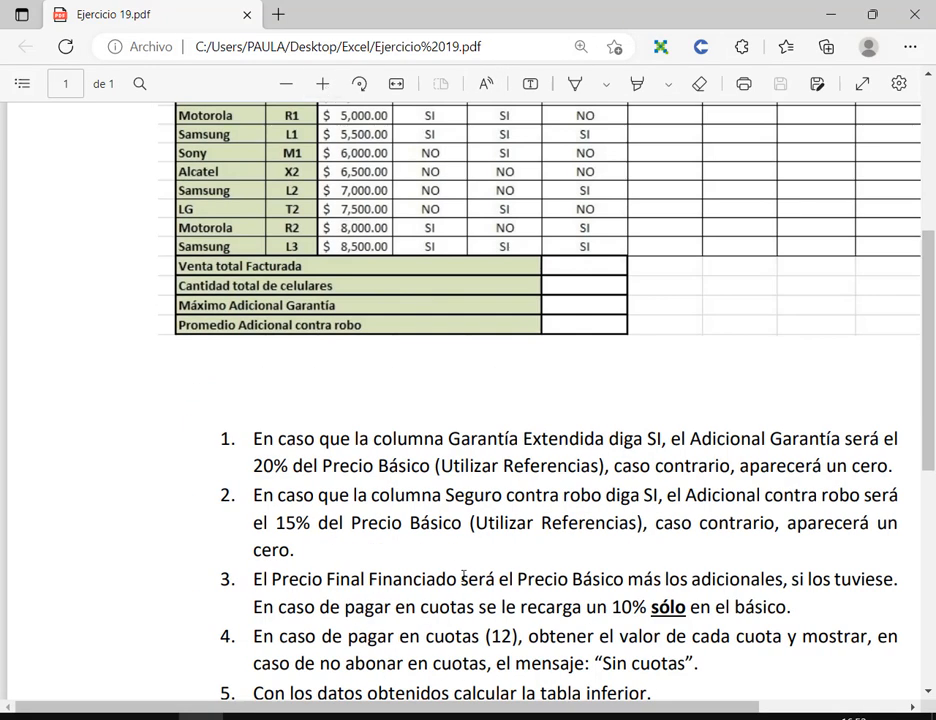
left_click_drag(504, 708, 623, 708)
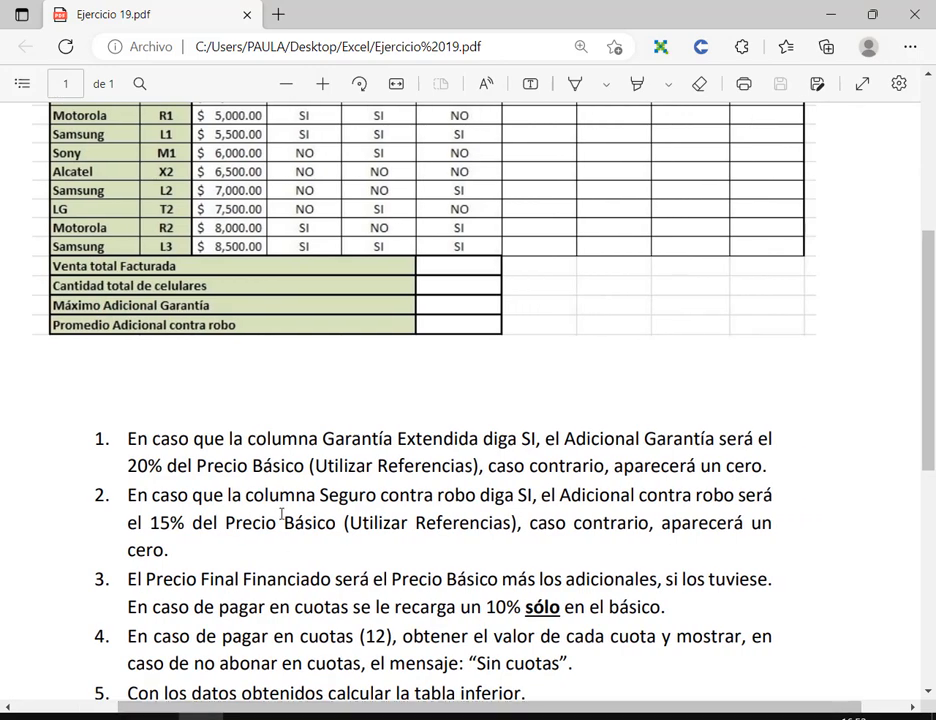
scroll(283, 514, "down", 2)
left_click_drag(128, 302, 258, 298)
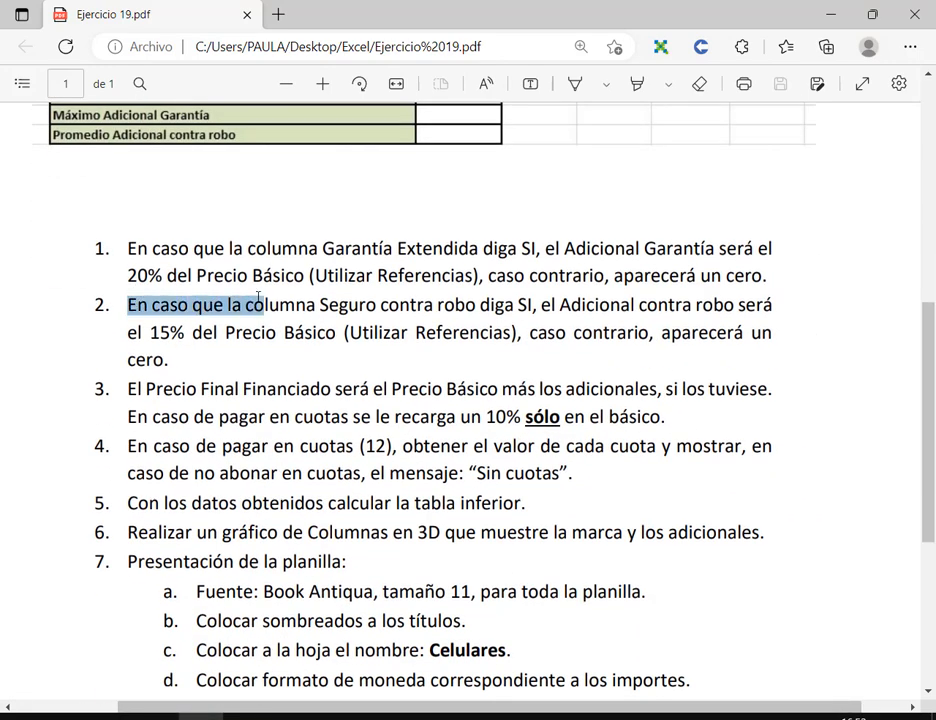
left_click(266, 317)
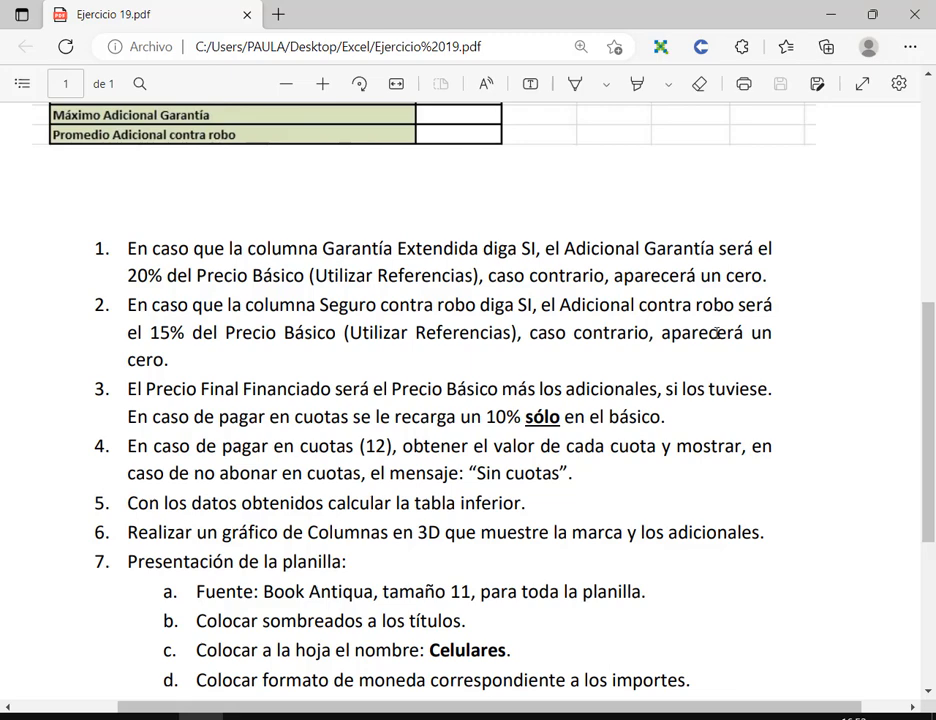
scroll(716, 333, "up", 5)
scroll(734, 371, "down", 5)
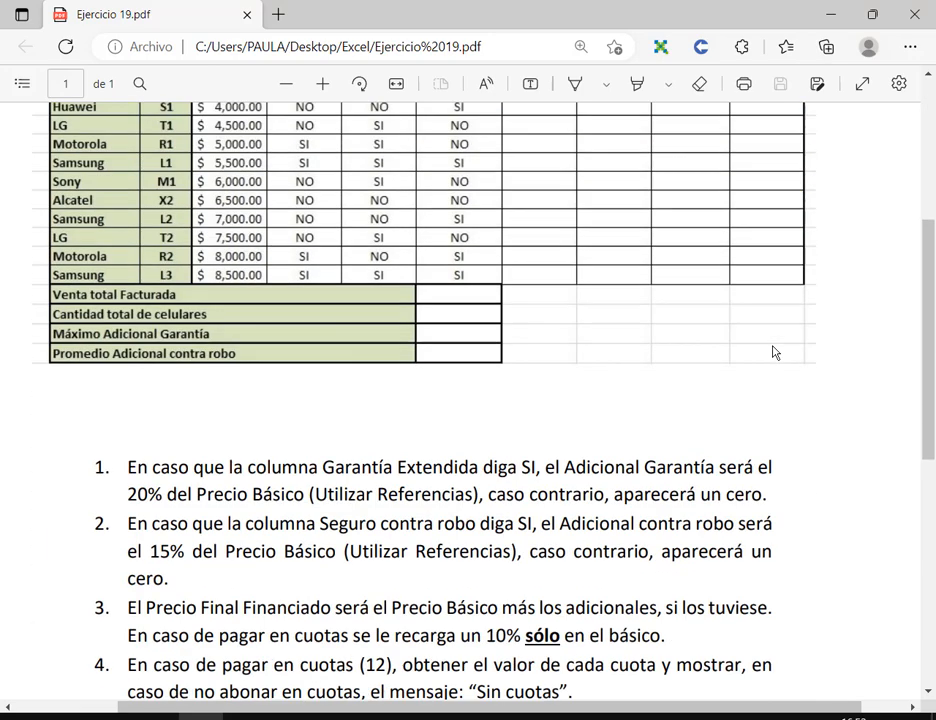
left_click_drag(531, 428, 633, 428)
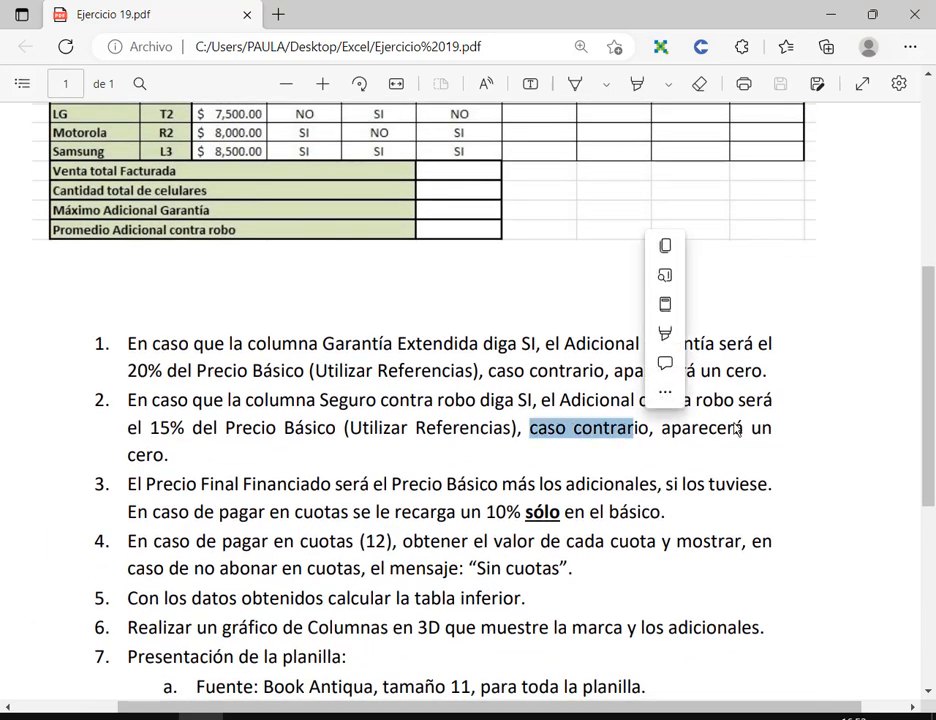
left_click(127, 443)
left_click_drag(130, 455, 198, 462)
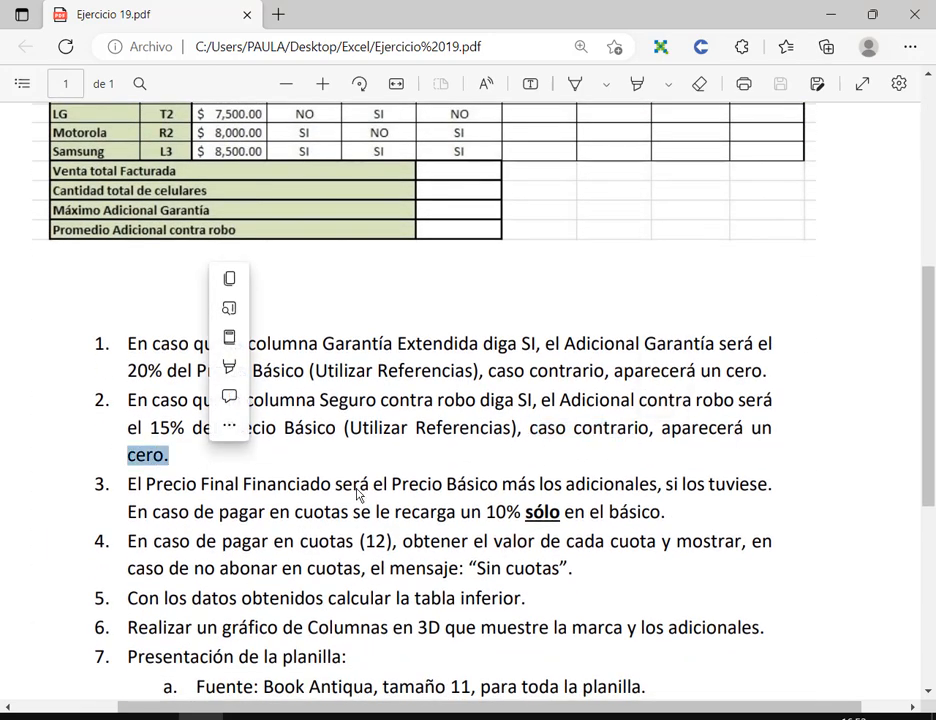
left_click(418, 483)
Return to the Practico 19 workbook and start a SI formula in H4 with the logical test F4="SI"
key("alt+Tab")
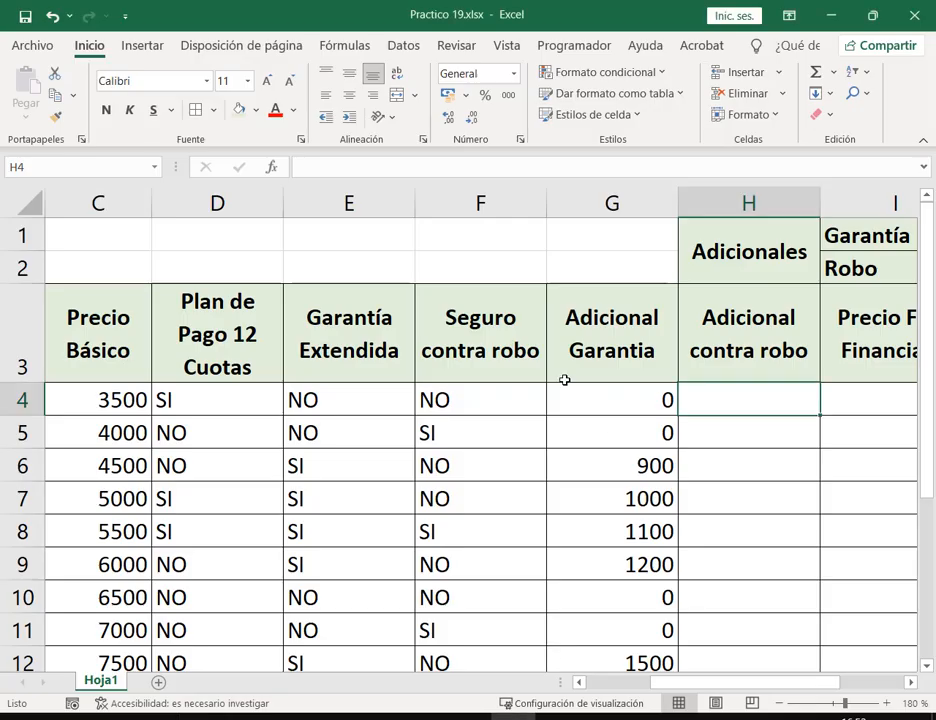
left_click(642, 397)
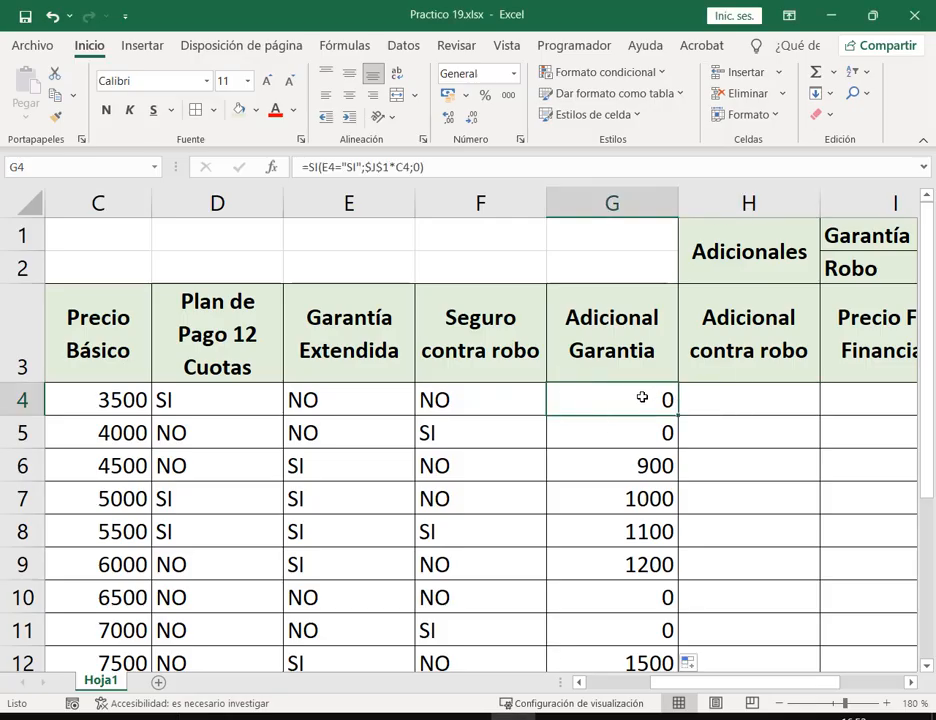
left_click(725, 392)
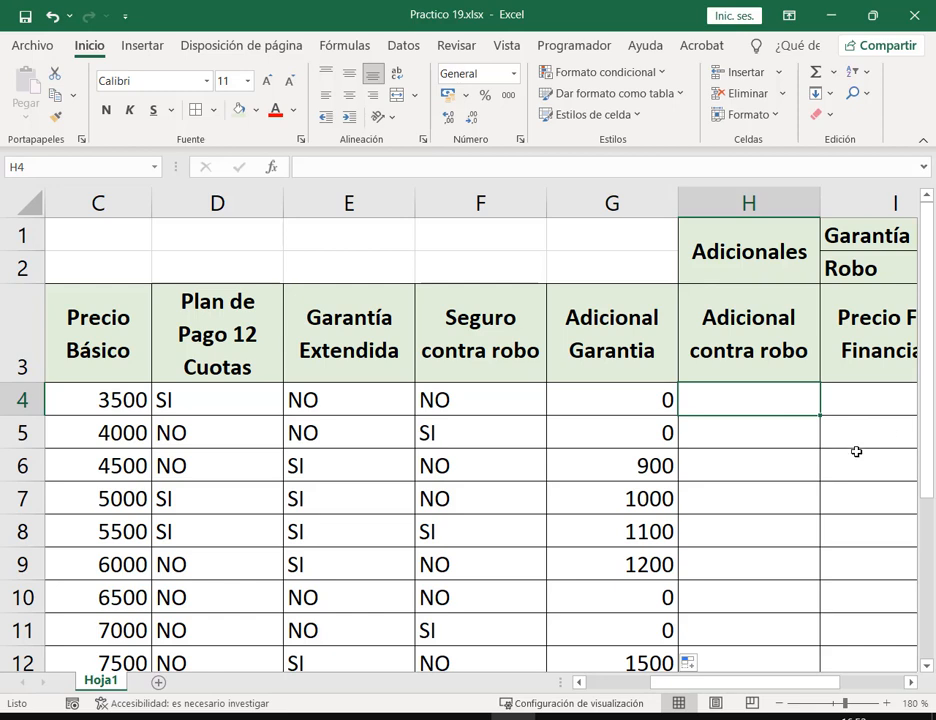
type("=S")
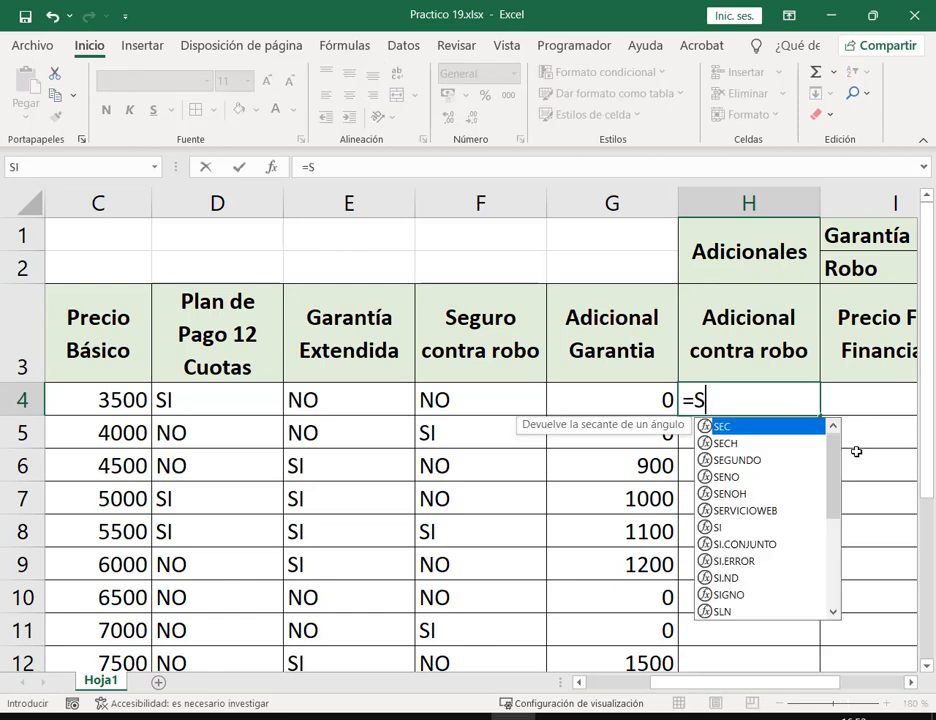
type("I(")
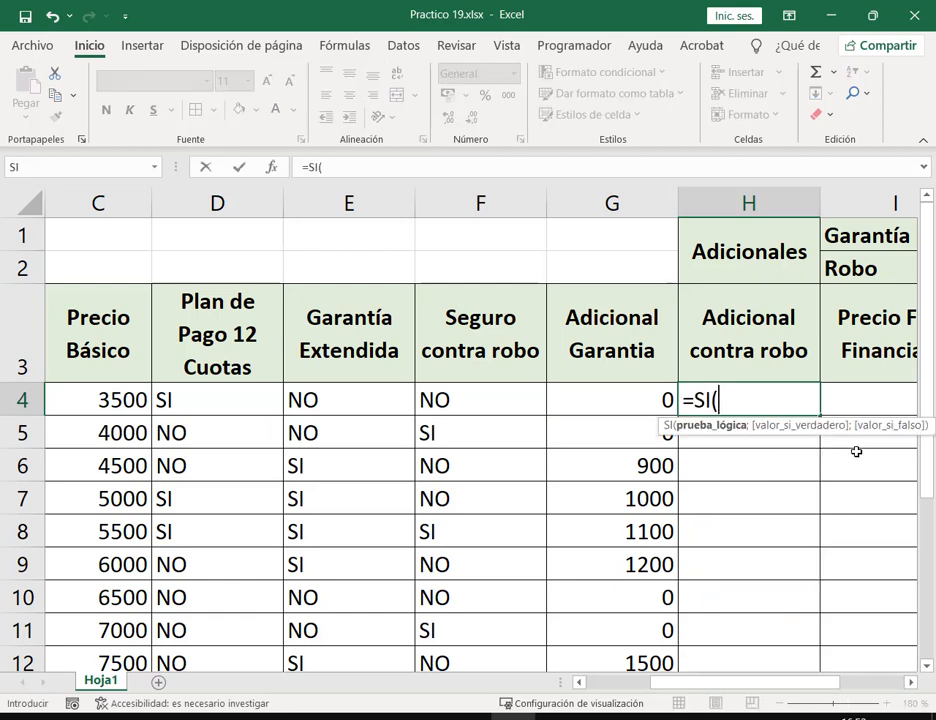
left_click(500, 395)
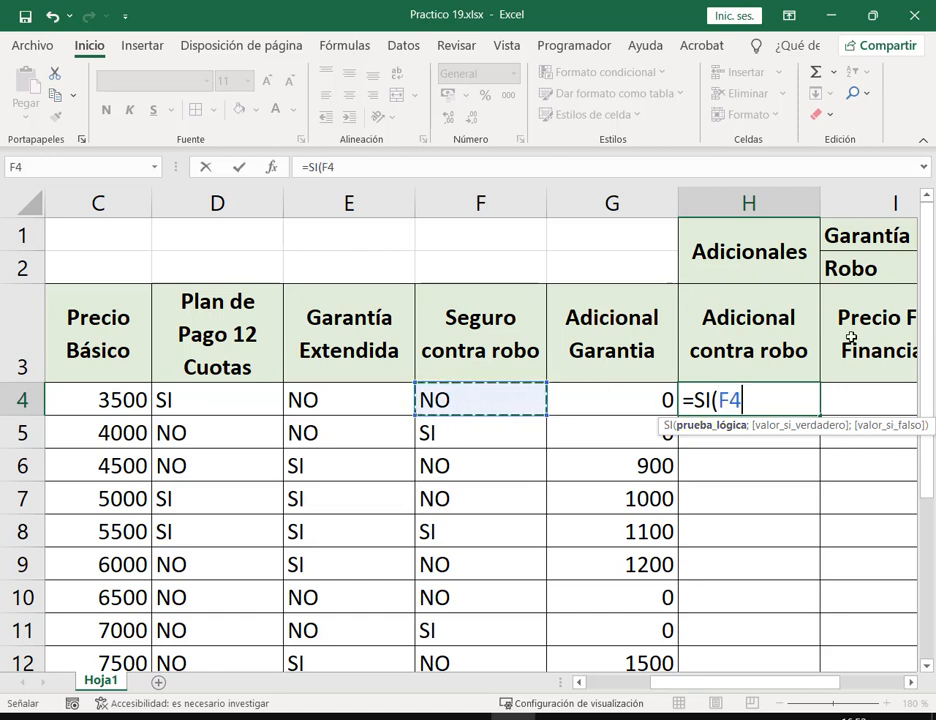
type("=")
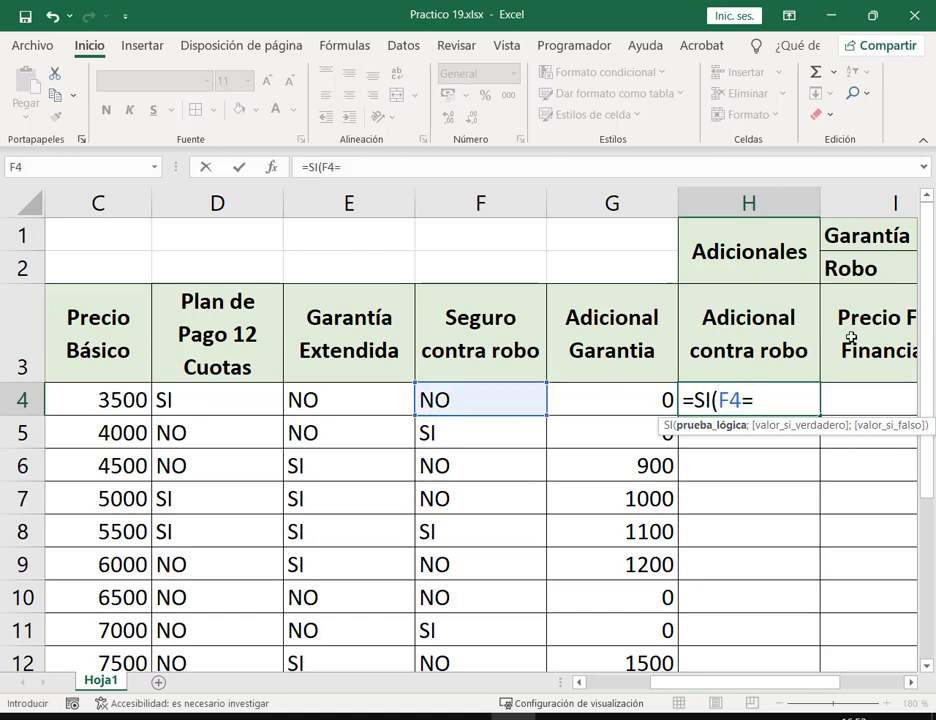
type("\"SI\";")
Begin the H4 formula's value if true with the Robo rate as absolute reference $J$2
left_click(913, 683)
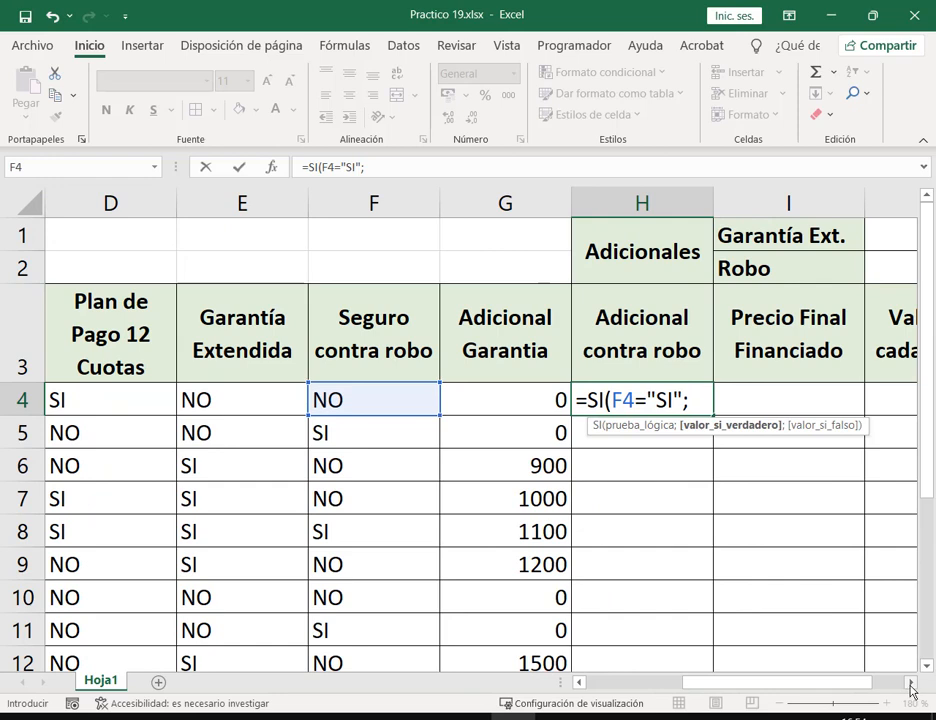
left_click(913, 683)
left_click(766, 267)
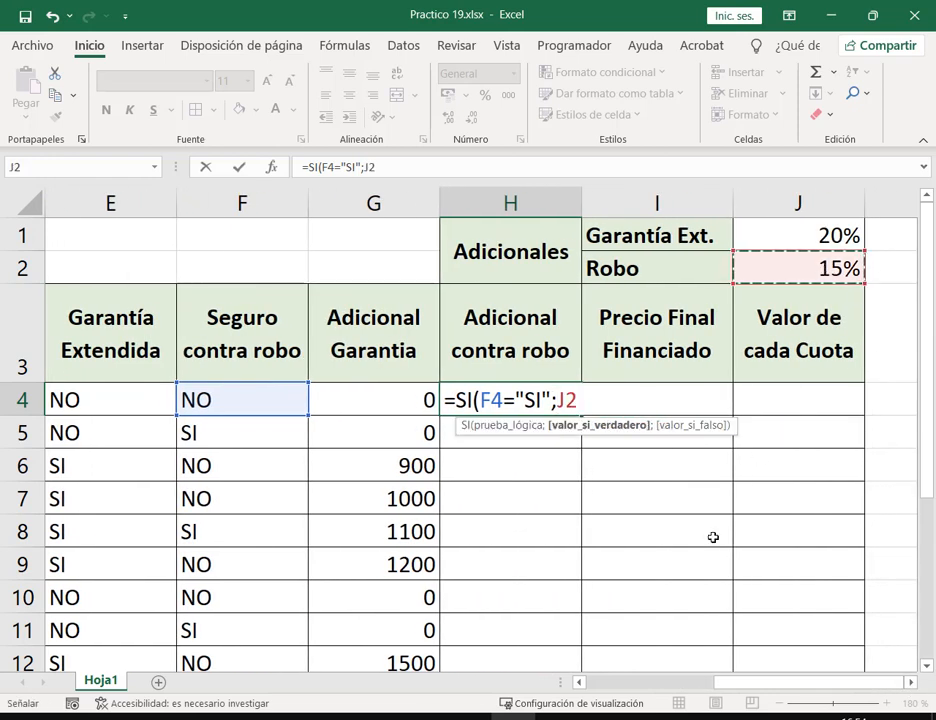
key("F4")
left_click_drag(789, 683, 606, 695)
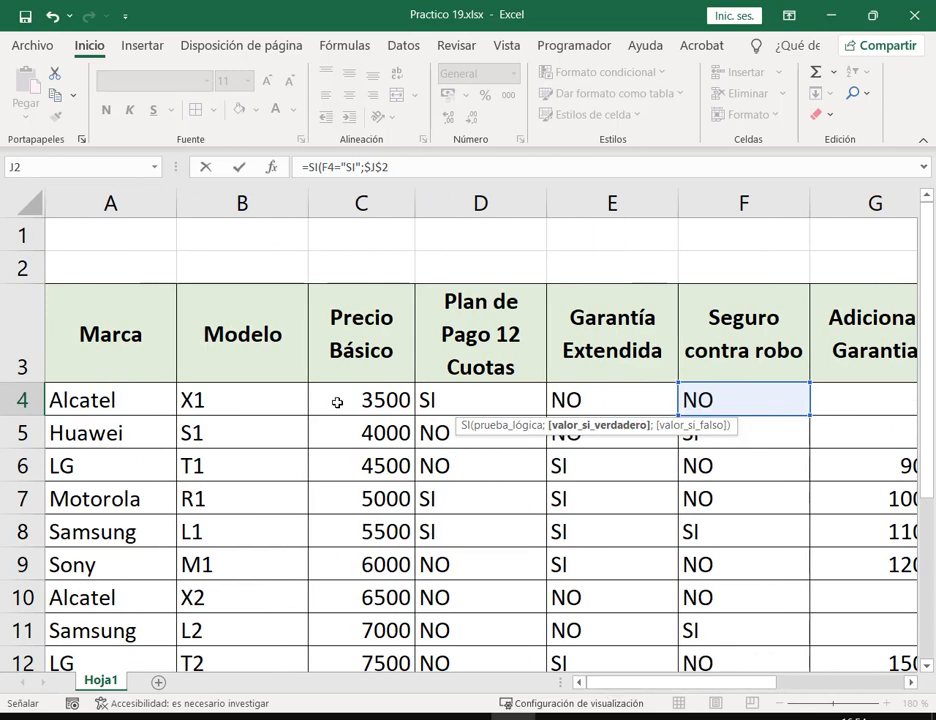
left_click(337, 402)
left_click_drag(743, 690, 868, 689)
left_click(781, 273)
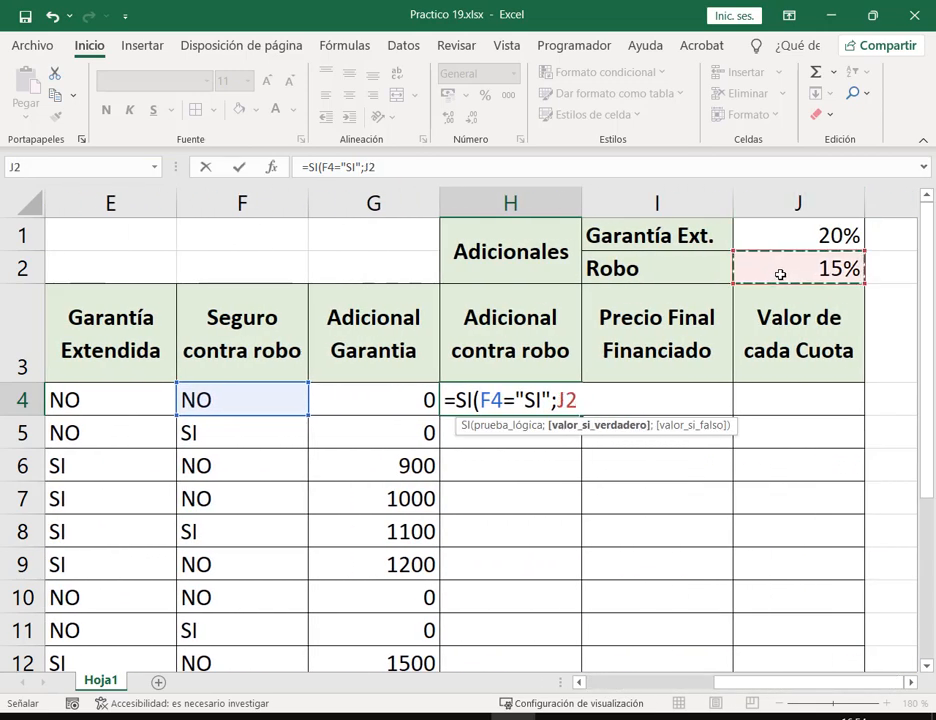
key("F4")
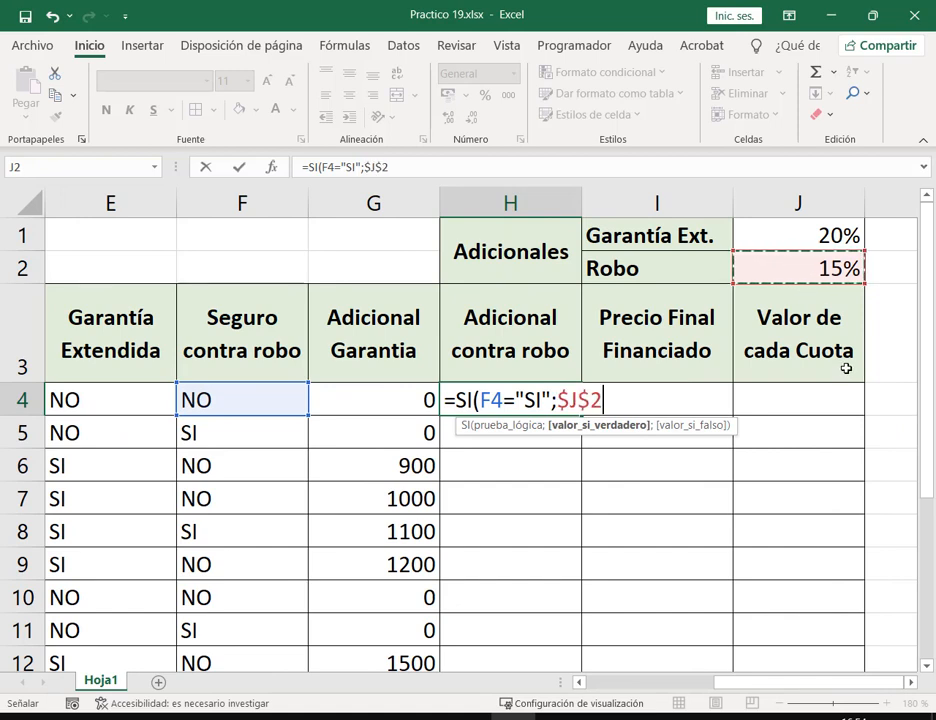
Complete H4 as =SI(F4="SI";$J$2*C4;0), multiplying the Robo rate by the Precio Básico and returning 0 otherwise
type("*")
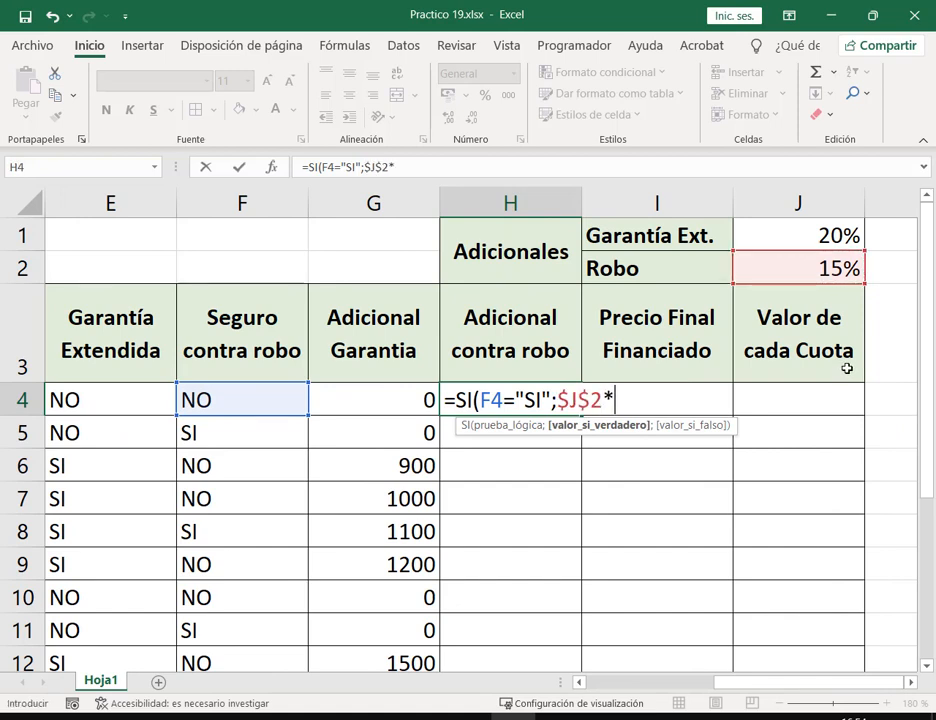
left_click_drag(767, 686, 601, 688)
left_click(368, 400)
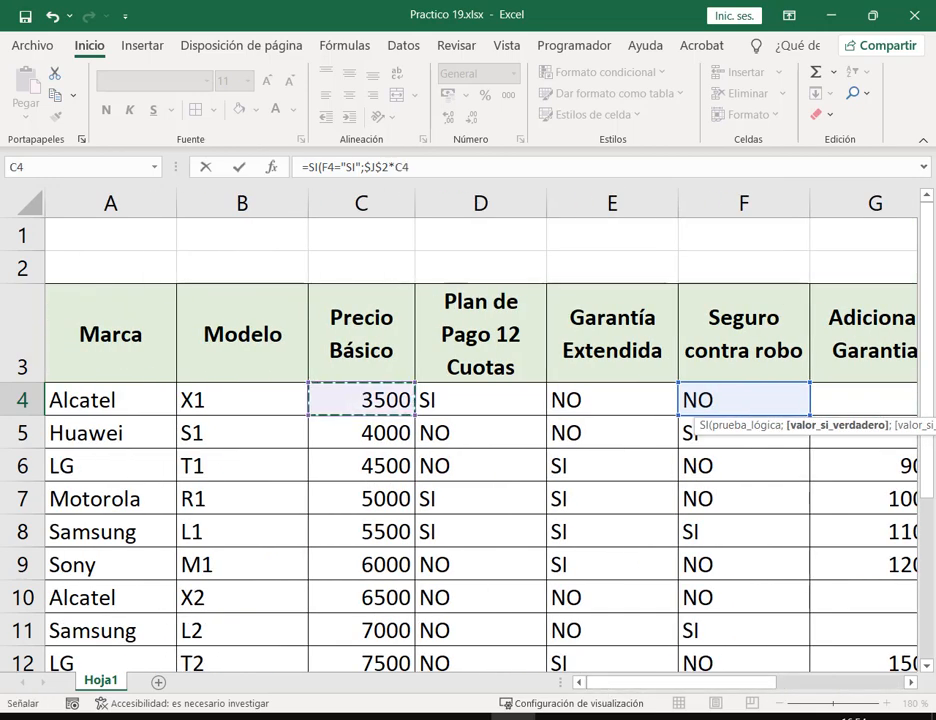
left_click_drag(757, 690, 866, 694)
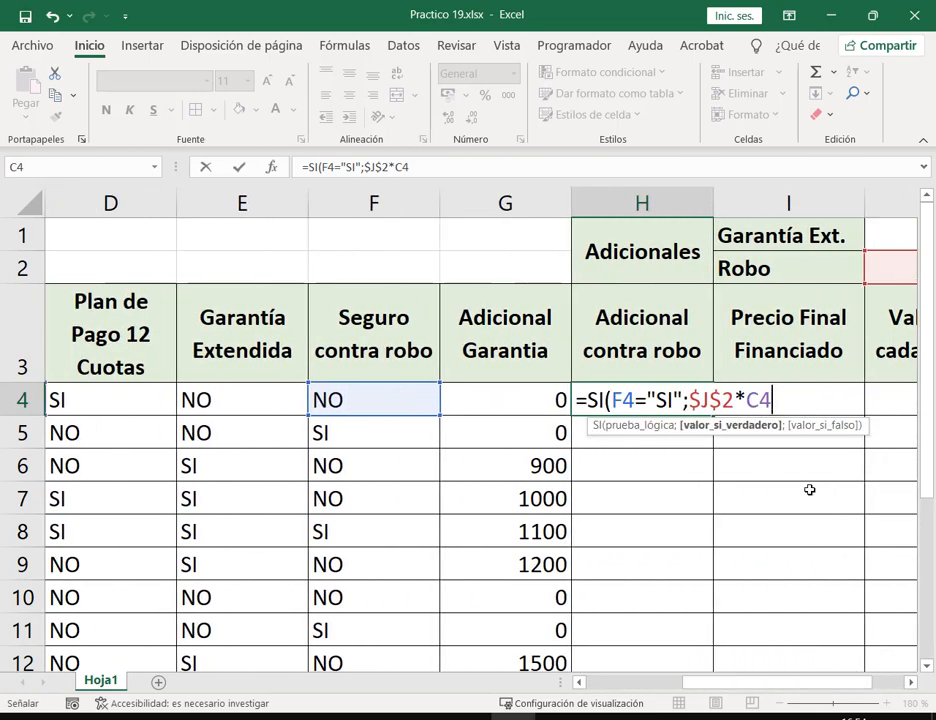
type(";")
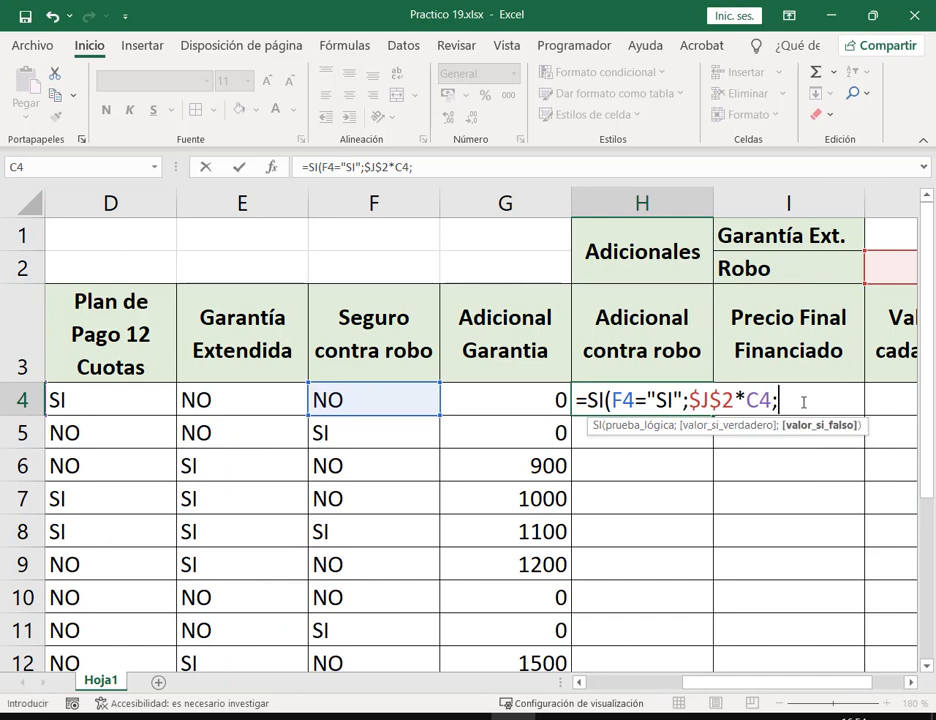
type("0)")
key("Return")
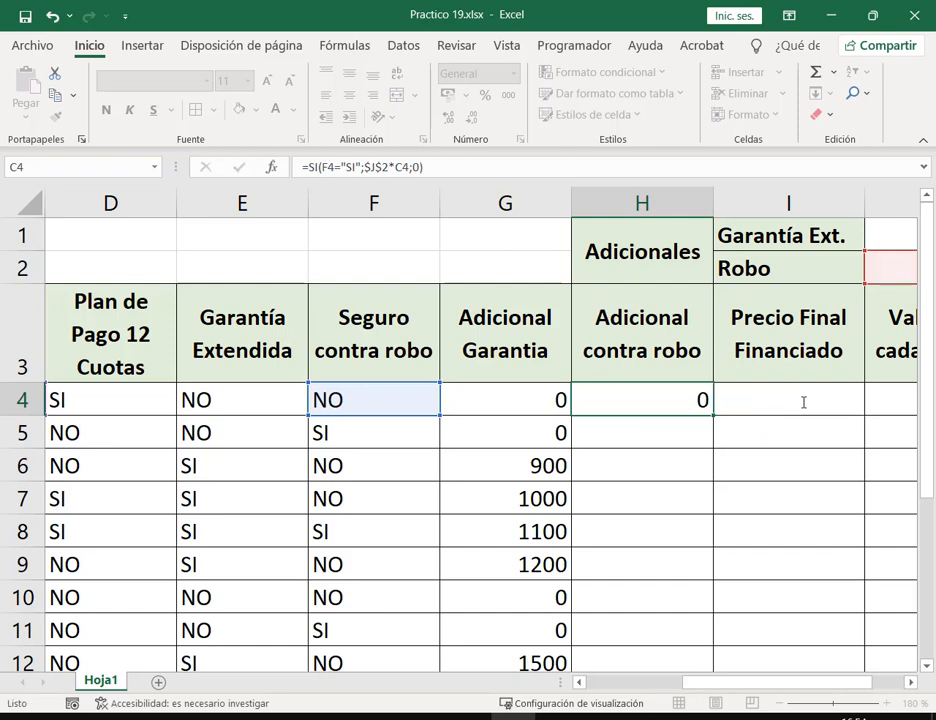
Copy the Adicional contra robo formula from H4 down through H14 and check H4 and H5 against Seguro contra robo
left_click(703, 398)
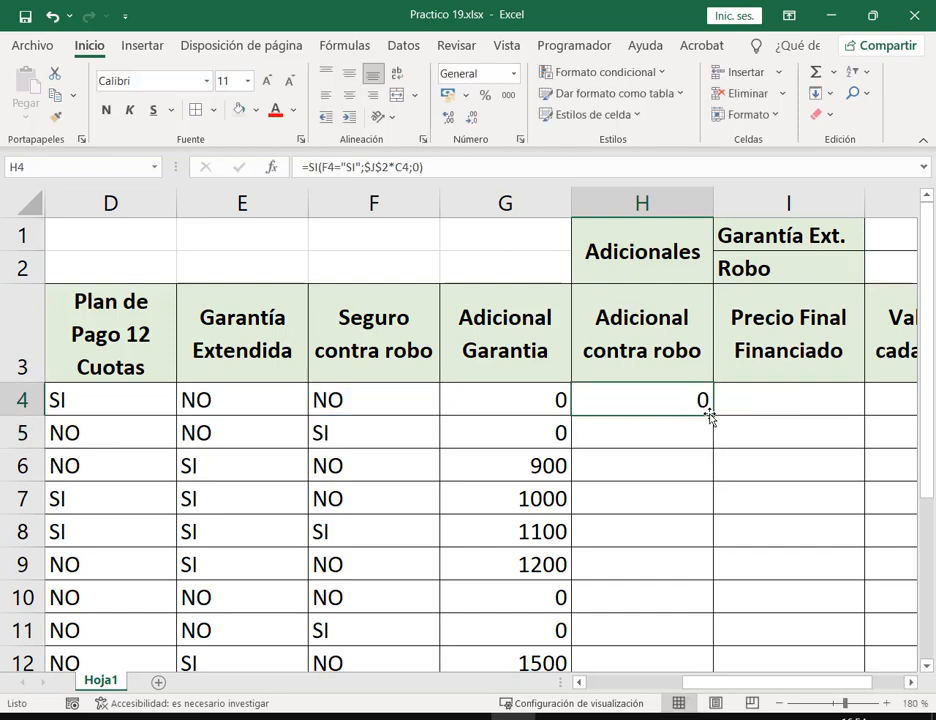
left_click_drag(712, 415, 652, 490)
scroll(693, 529, "up", 2)
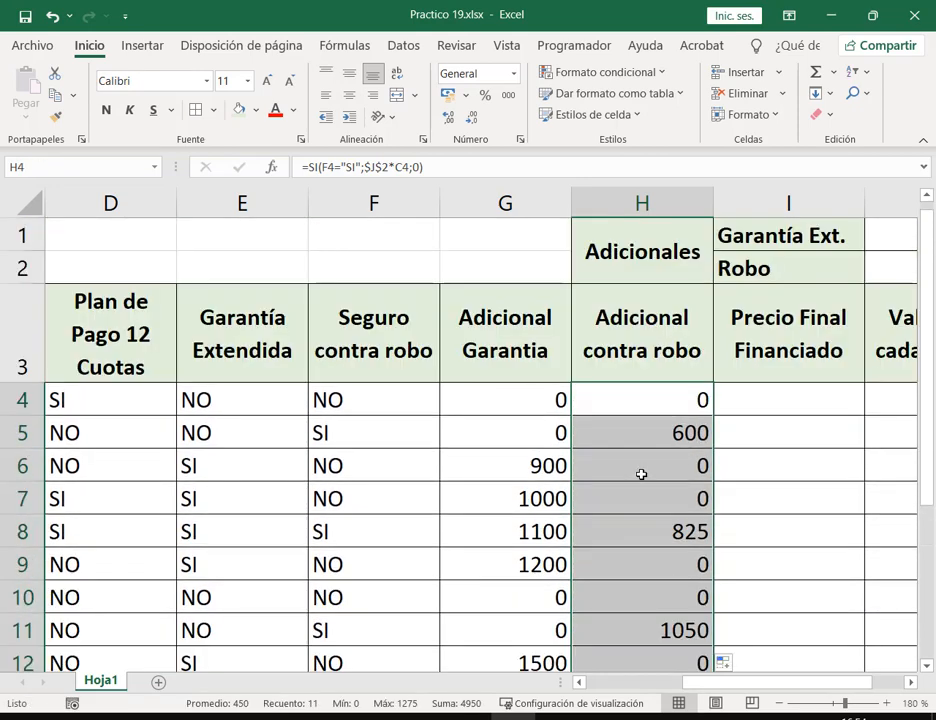
left_click(660, 399)
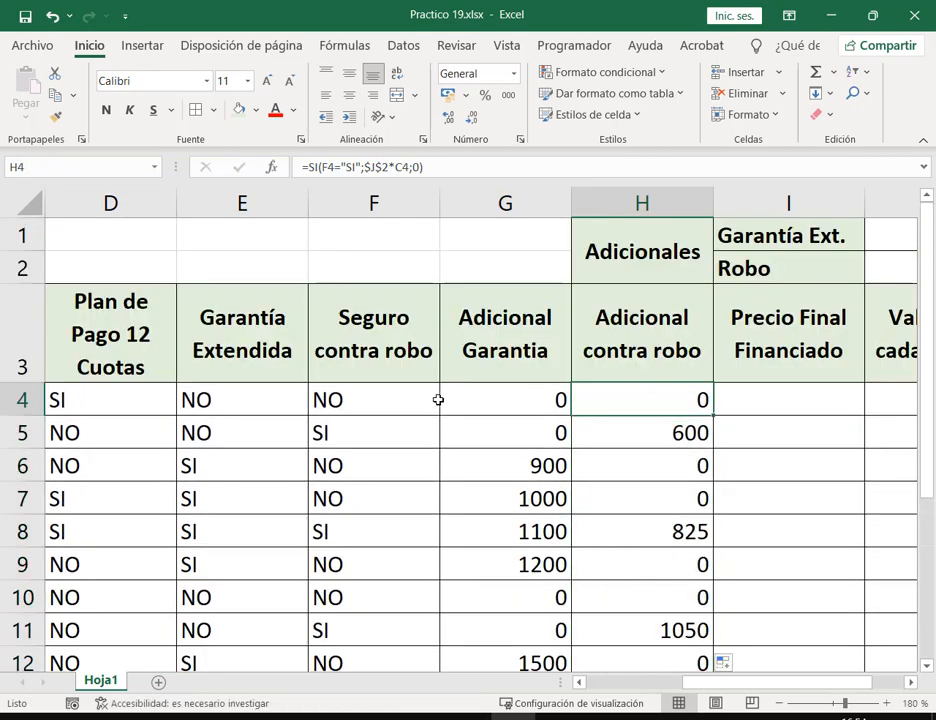
left_click(656, 427)
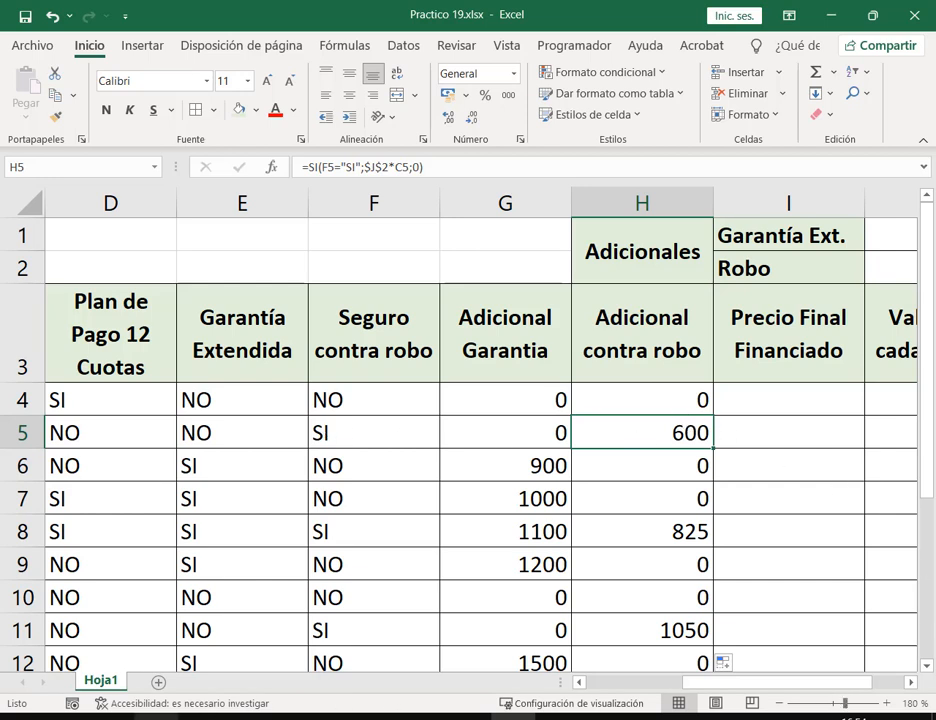
Switch to Ejercicio 19.pdf and read instruction 3 on the Precio Final Financiado and the surcharge for paying in installments
left_click(202, 717)
scroll(590, 424, "down", 3)
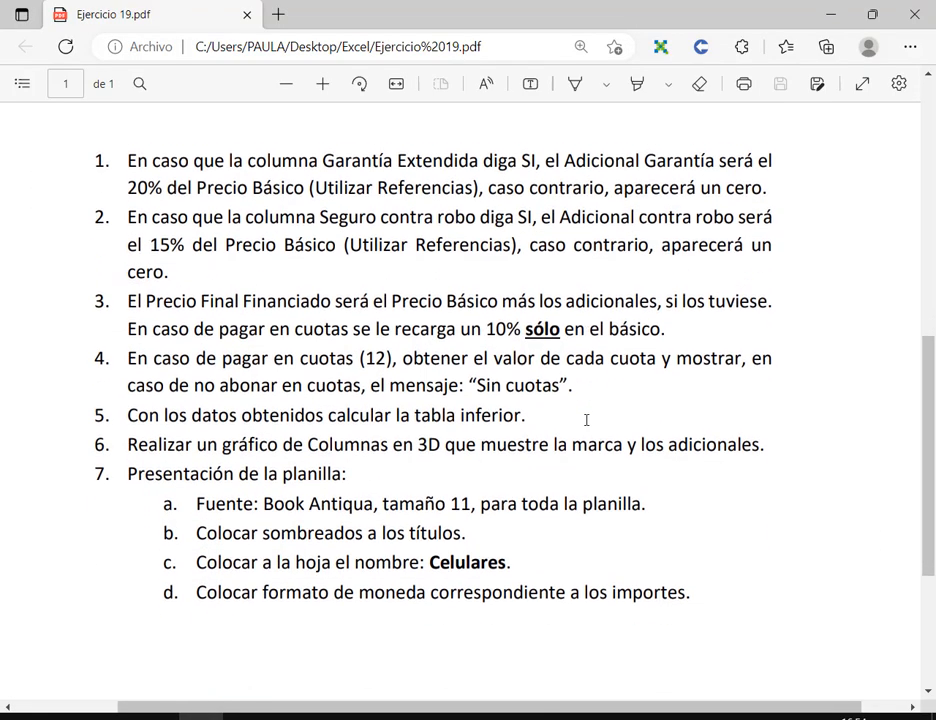
key("alt+Tab")
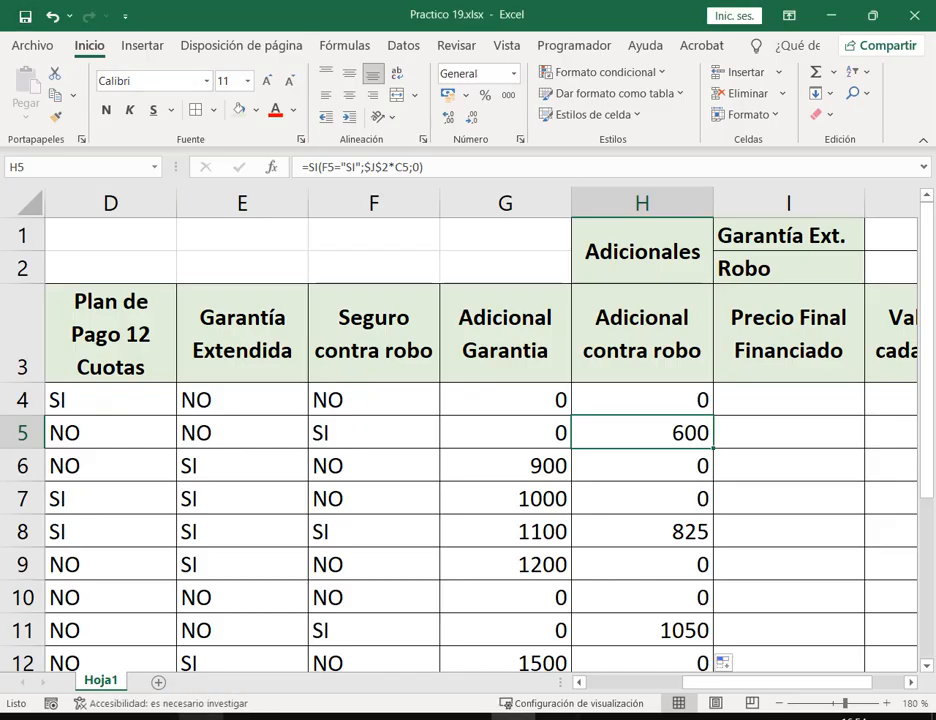
key("alt+Tab")
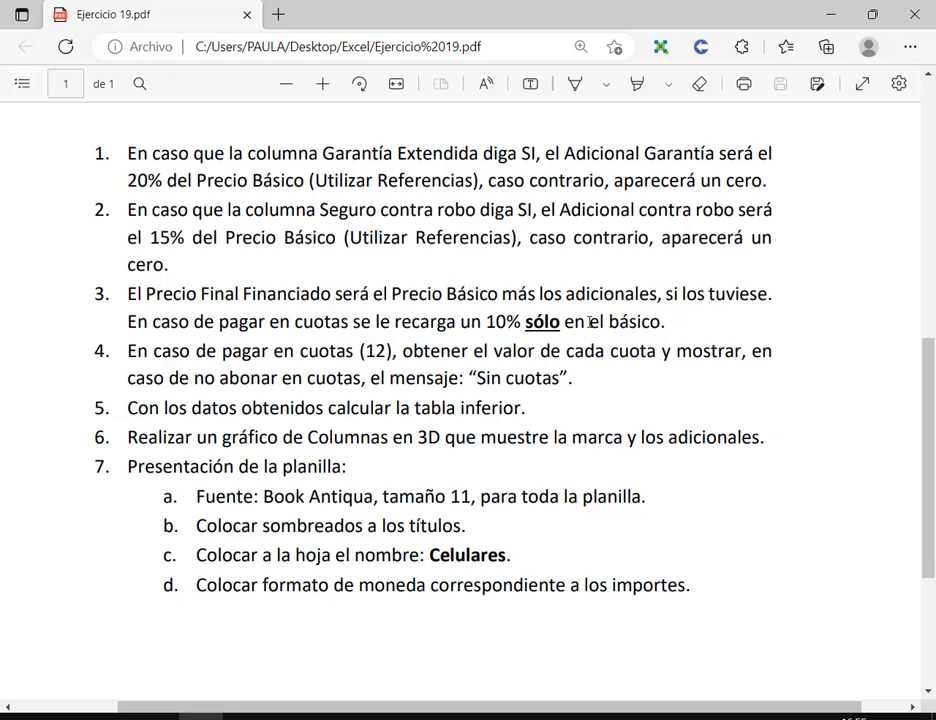
left_click_drag(667, 296, 769, 294)
left_click(287, 321)
left_click_drag(521, 321, 700, 324)
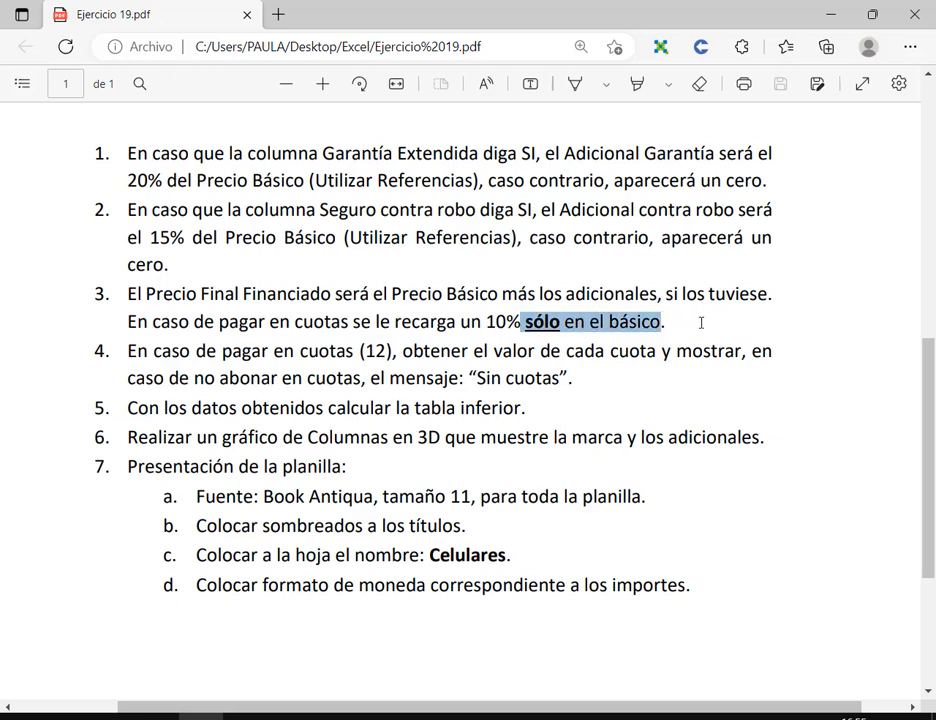
left_click_drag(395, 321, 520, 322)
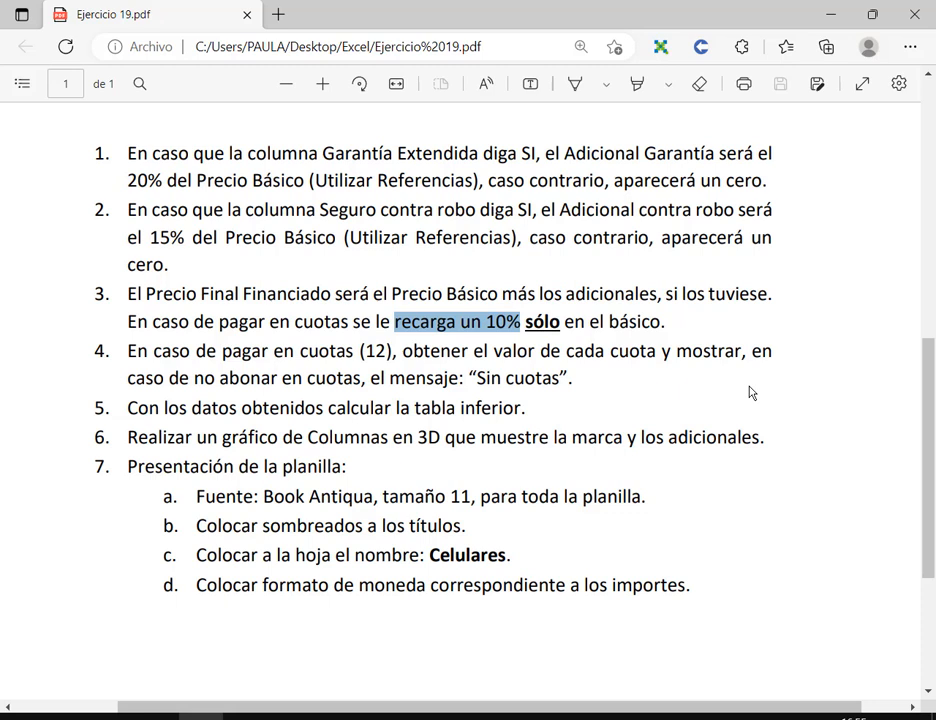
left_click(85, 280)
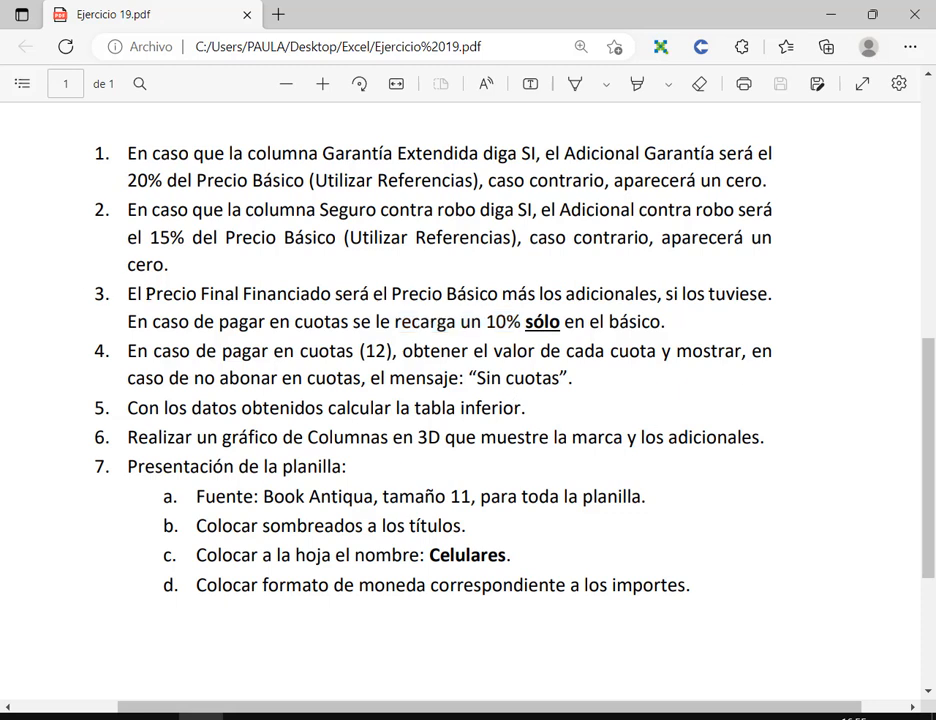
left_click_drag(147, 294, 266, 294)
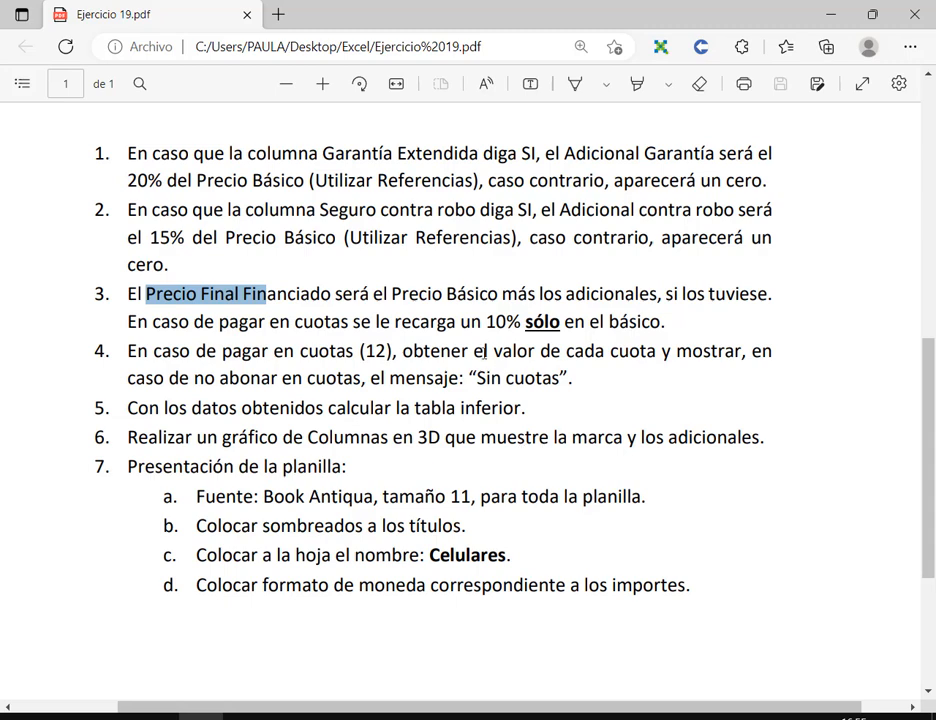
left_click_drag(486, 321, 521, 322)
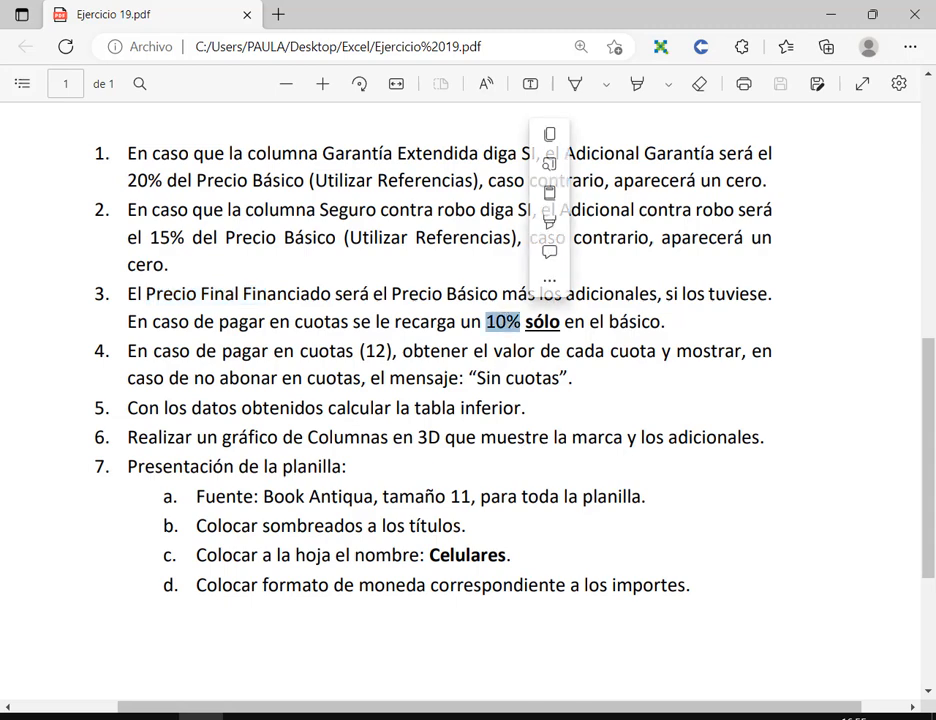
Return to the Practico 19 workbook and move the Adicionales block from H1:J2 to F1:H2, accepting the separation of merged cells
key("alt+Tab")
left_click(547, 491)
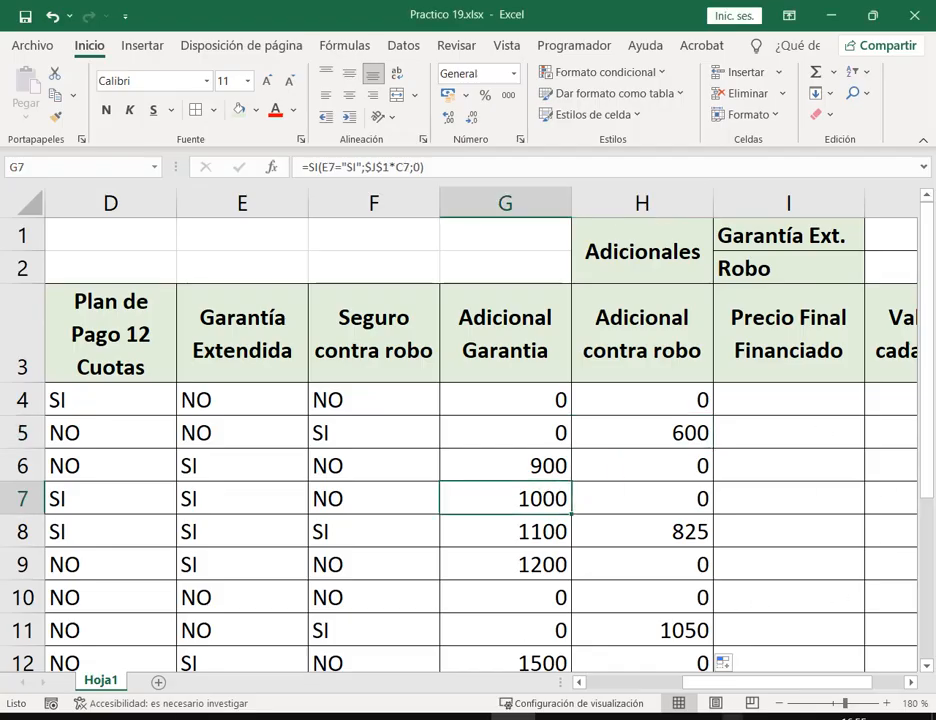
left_click(778, 704)
left_click(778, 704)
left_click(778, 704)
left_click(779, 704)
left_click(779, 704)
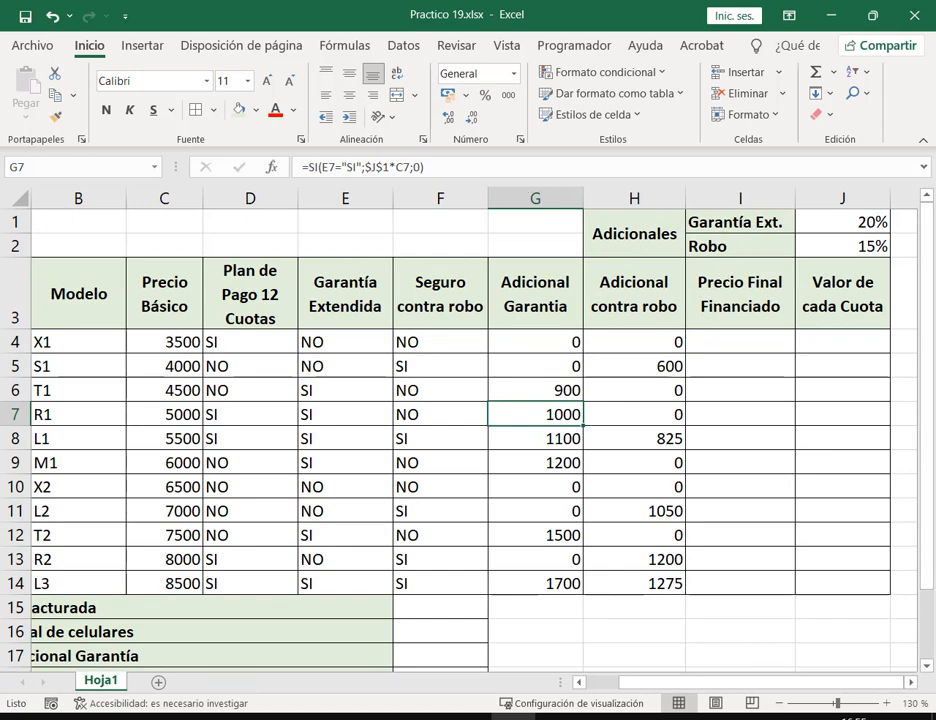
left_click(910, 685)
left_click(910, 685)
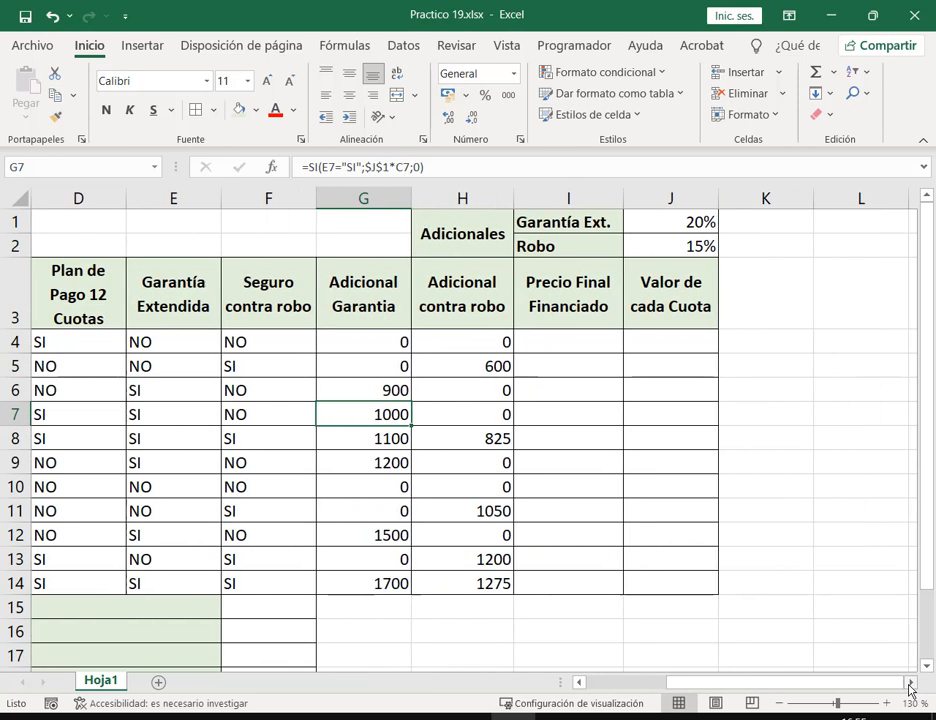
left_click(366, 224)
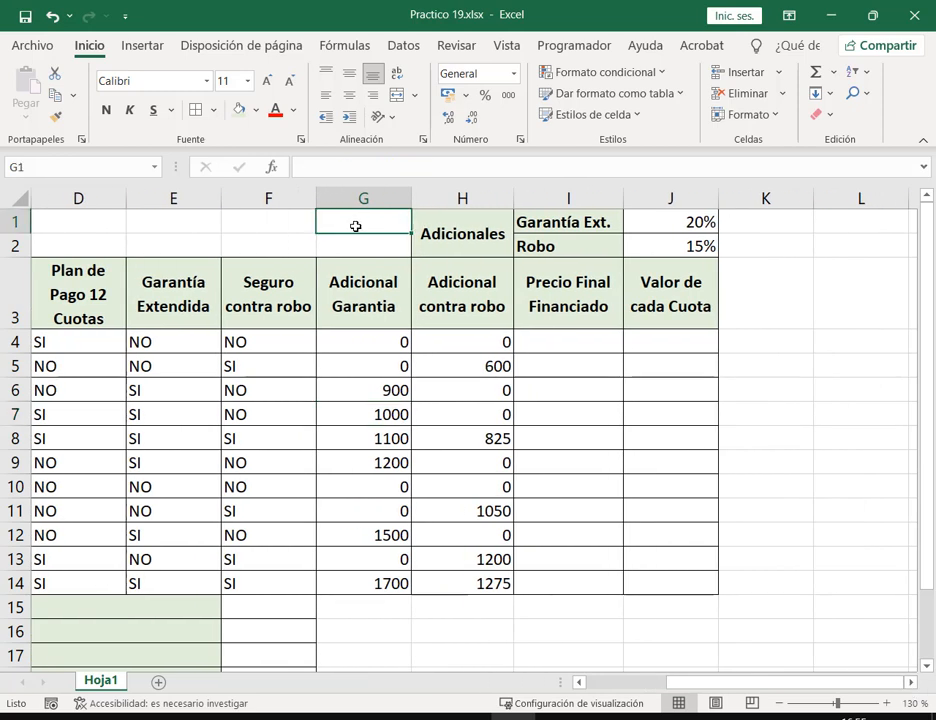
left_click_drag(464, 234, 675, 235)
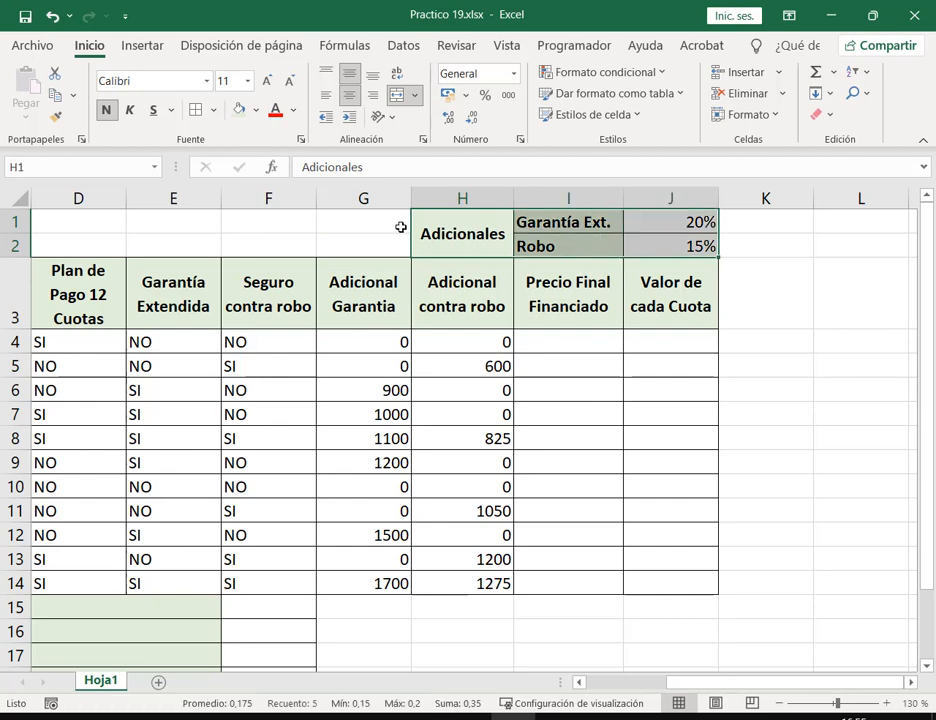
left_click_drag(410, 233, 296, 238)
left_click(332, 415)
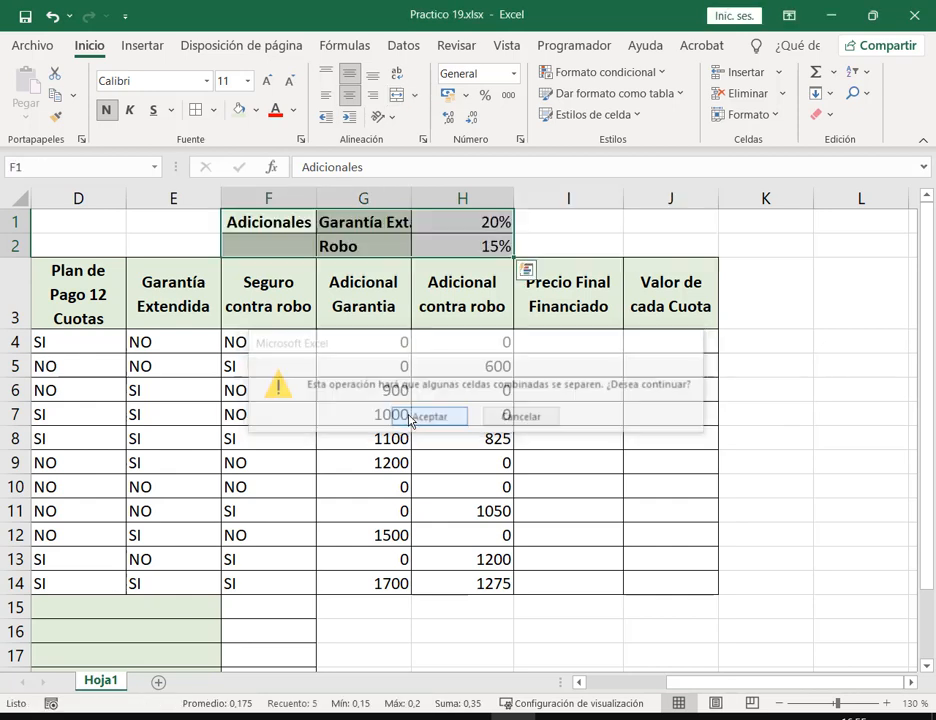
Auto-fit column G's width and merge and center the Adicionales heading across F1:F2
double_click(411, 198)
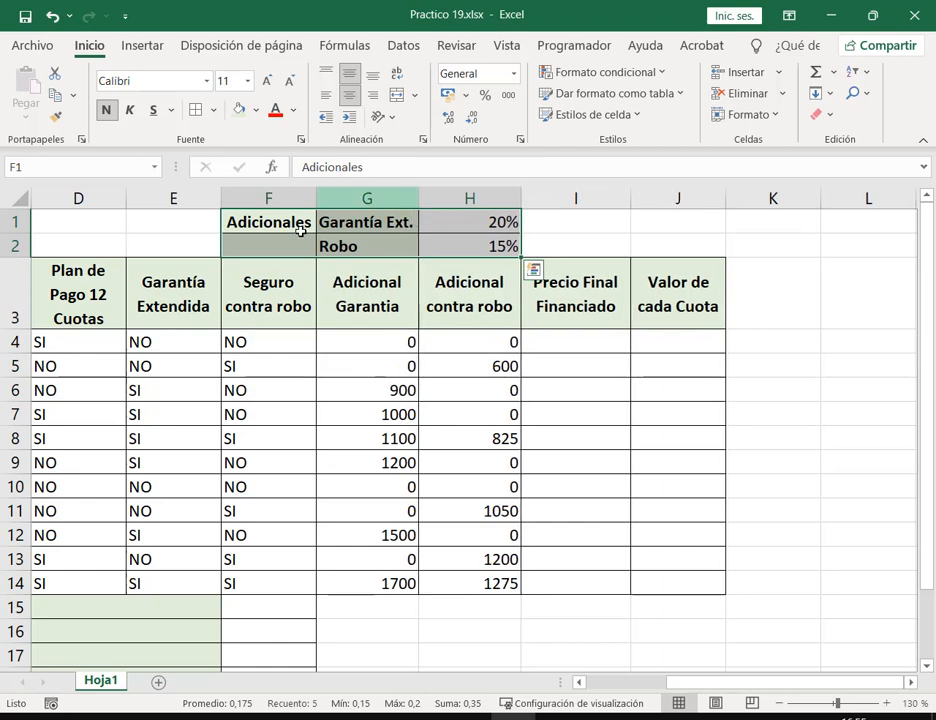
left_click_drag(296, 224, 298, 243)
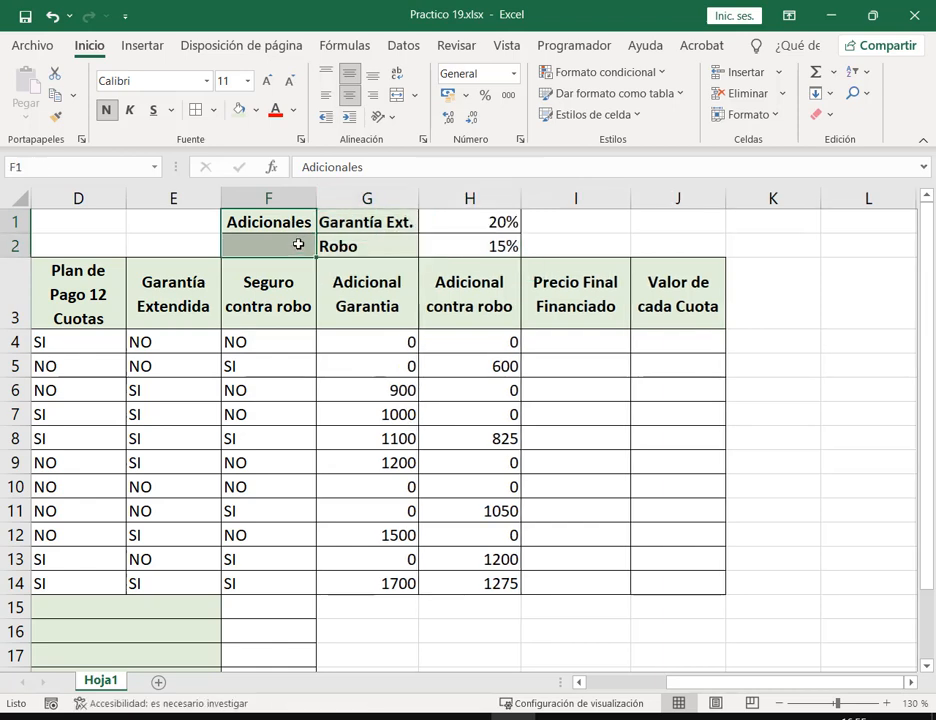
left_click(395, 100)
left_click(620, 382)
Enter the heading Recarga por cuotas in I1, checking the wording of instruction 3 in the PDF
left_click(580, 236)
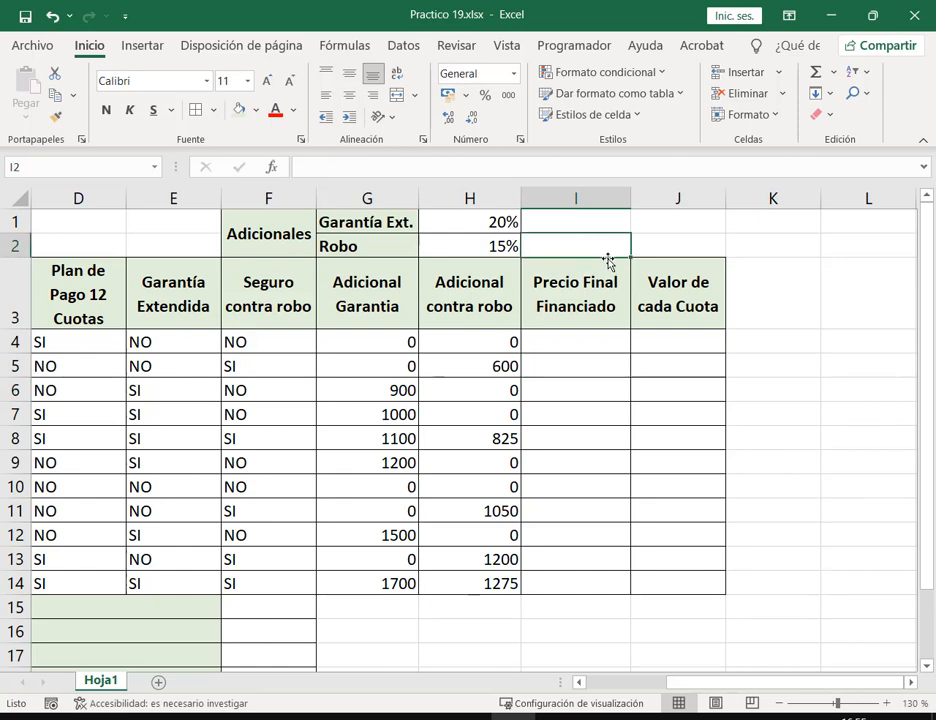
key("Up")
type("rE")
key("BackSpace")
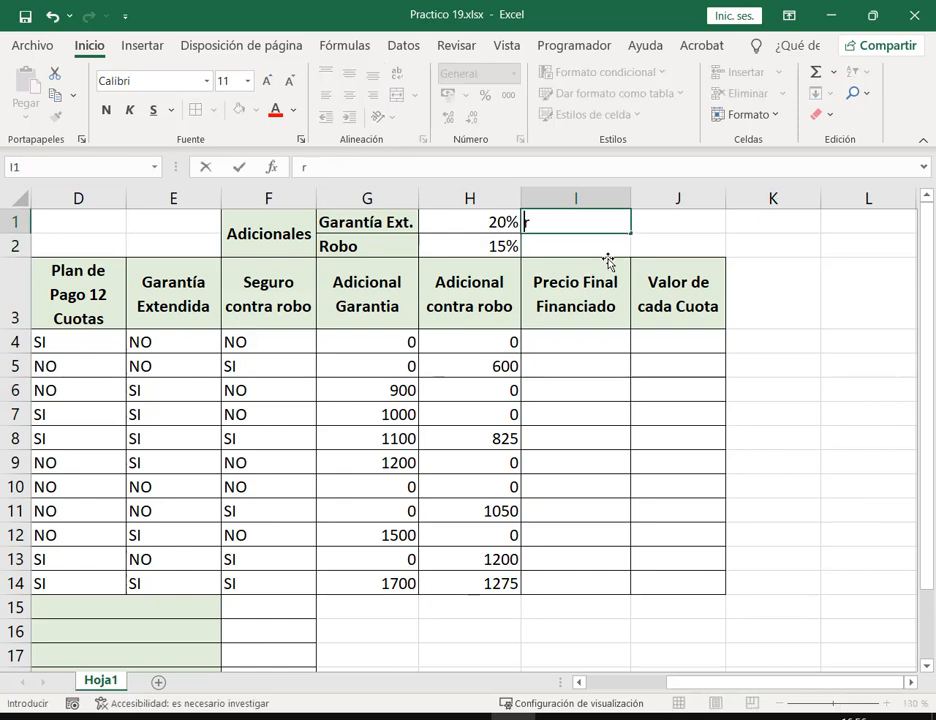
key("BackSpace")
type("Recarga")
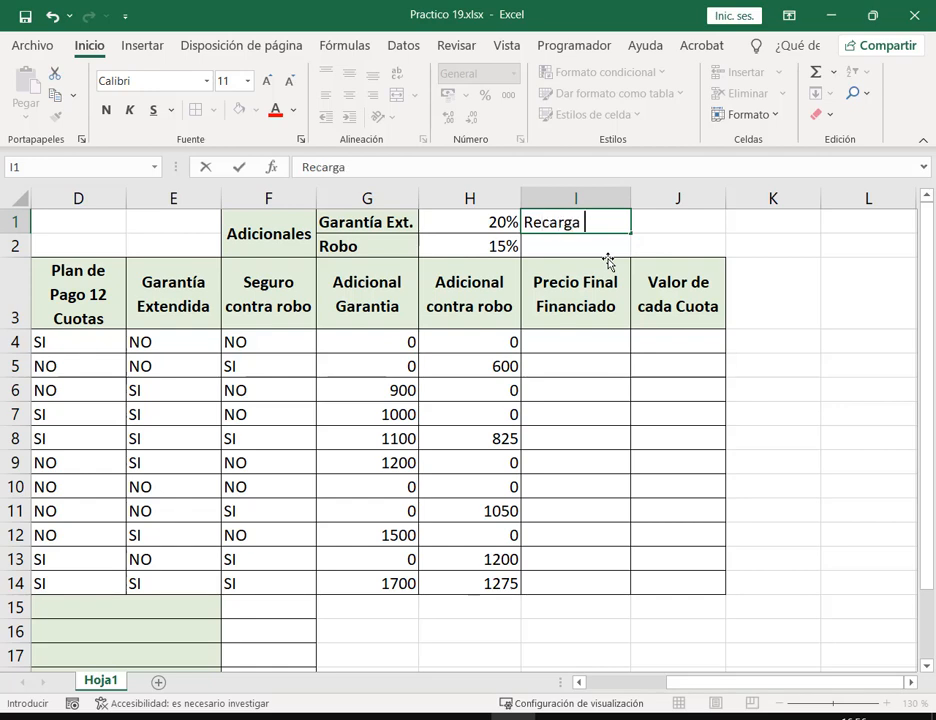
key("alt+Tab")
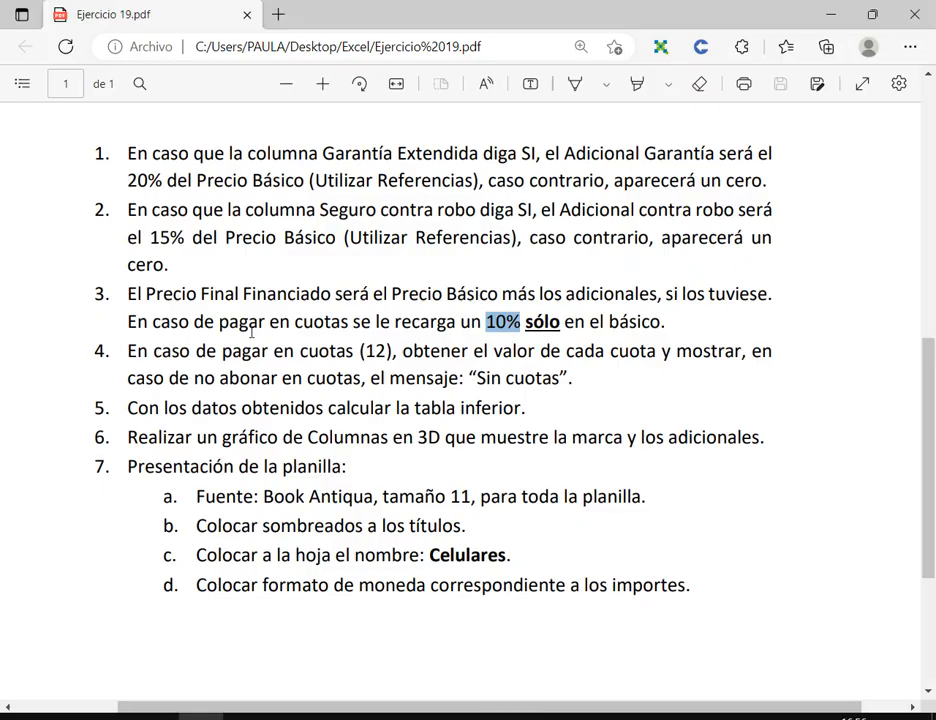
key("alt+Tab")
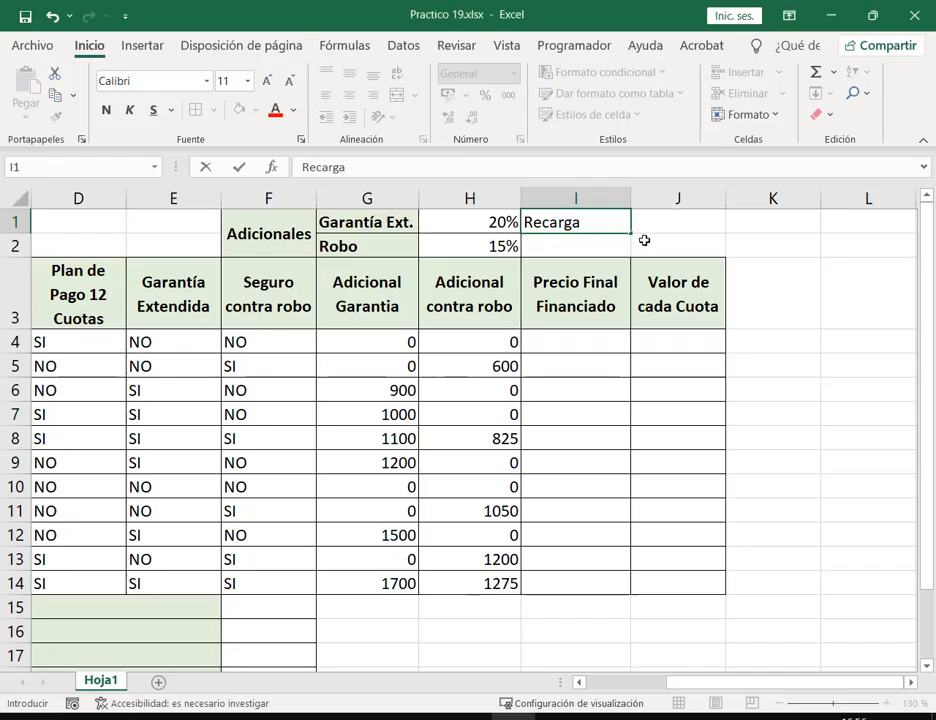
type("por cuo")
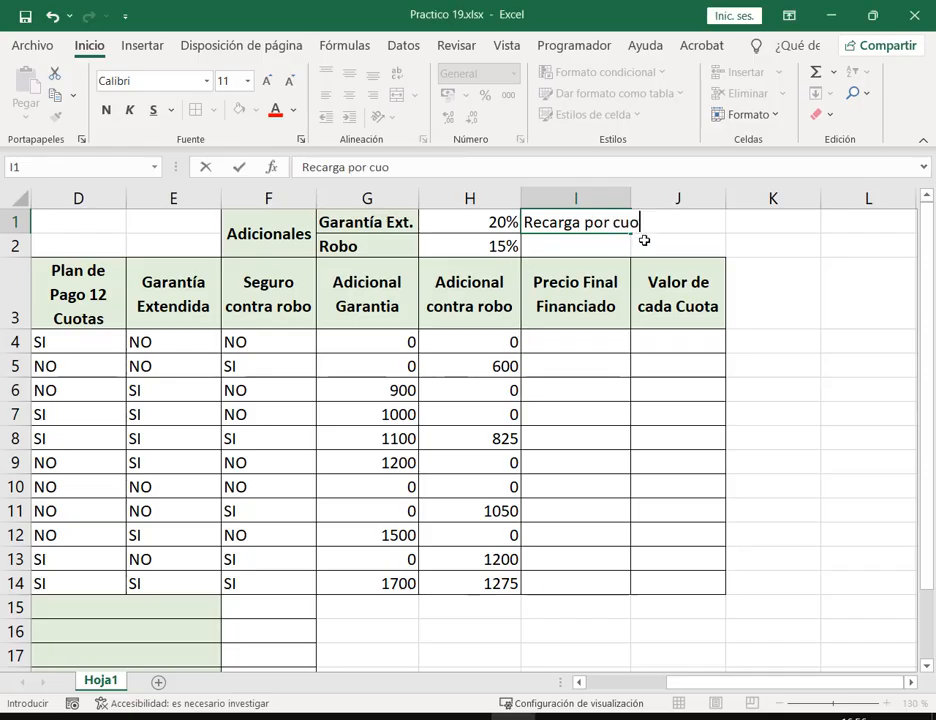
type("tas")
key("Return")
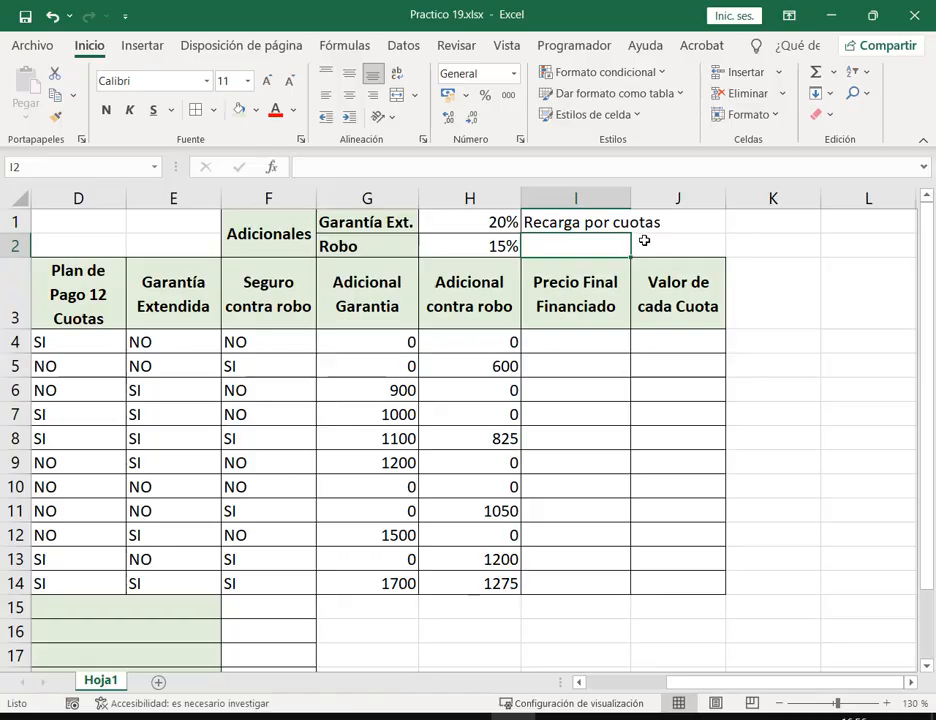
Check the surcharge rate in the PDF and enter 10% in I2
key("alt+Tab")
key("alt+Tab")
type("10")
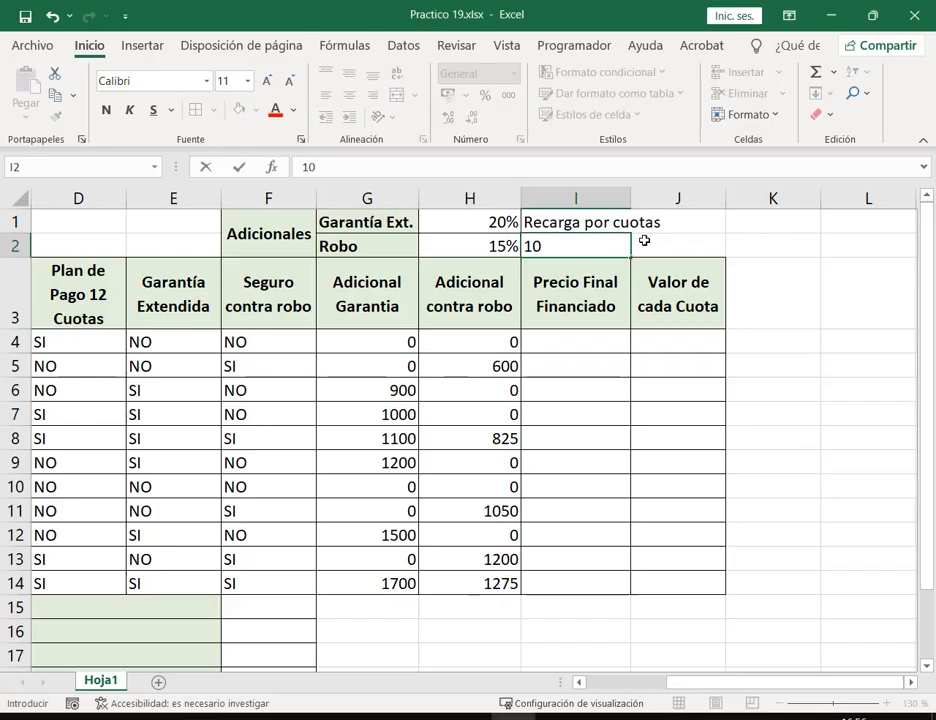
type("%")
key("Return")
Widen column I to fit the Recarga por cuotas heading and center I1 horizontally and vertically
left_click(603, 220)
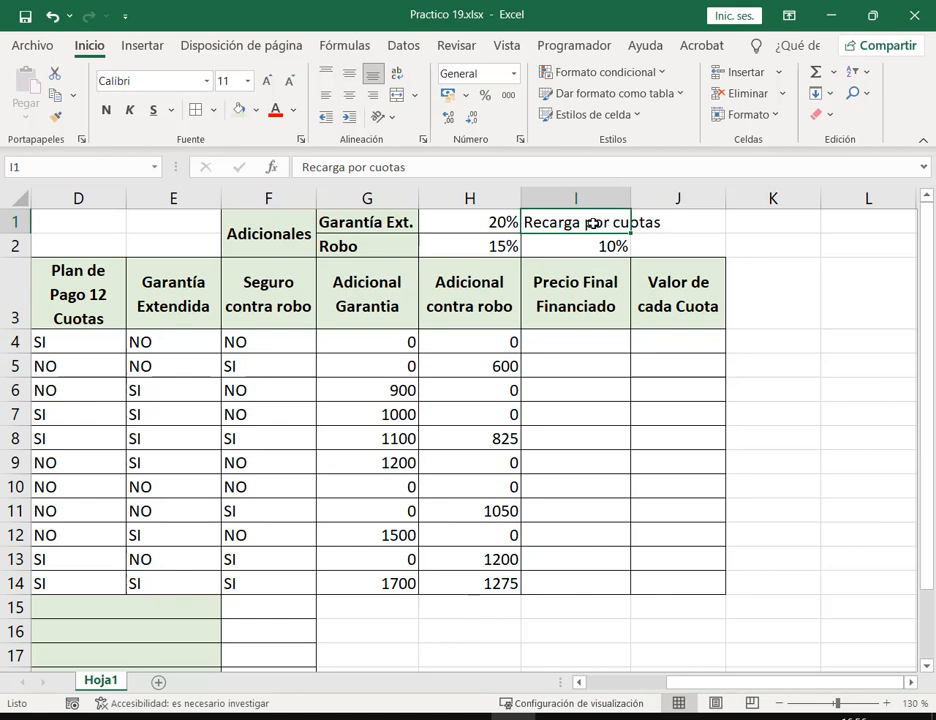
left_click_drag(636, 199, 666, 199)
key("shift+Down")
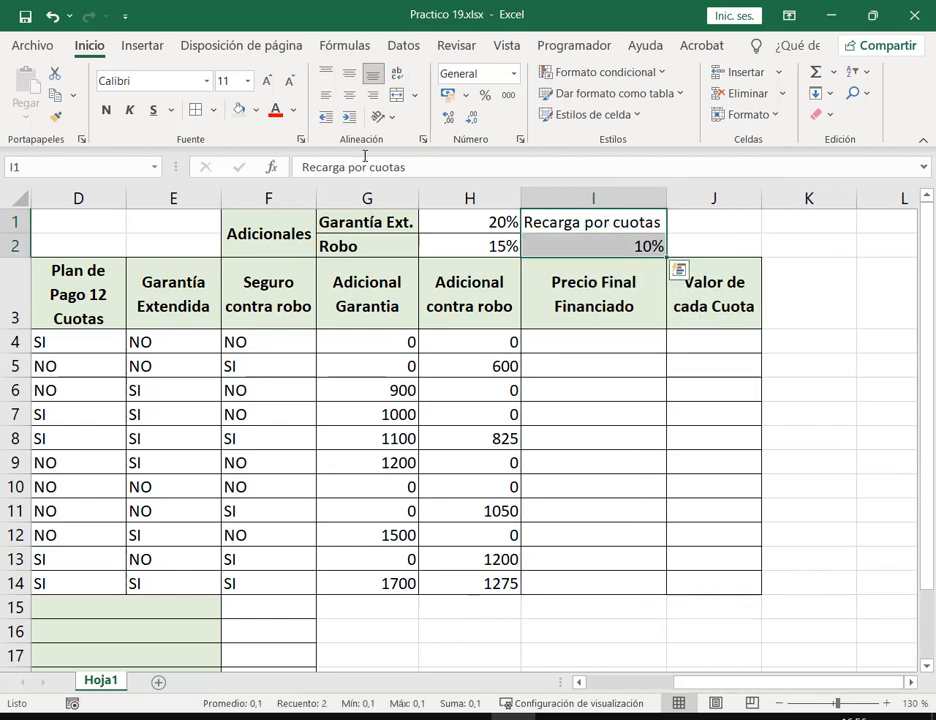
left_click(630, 224)
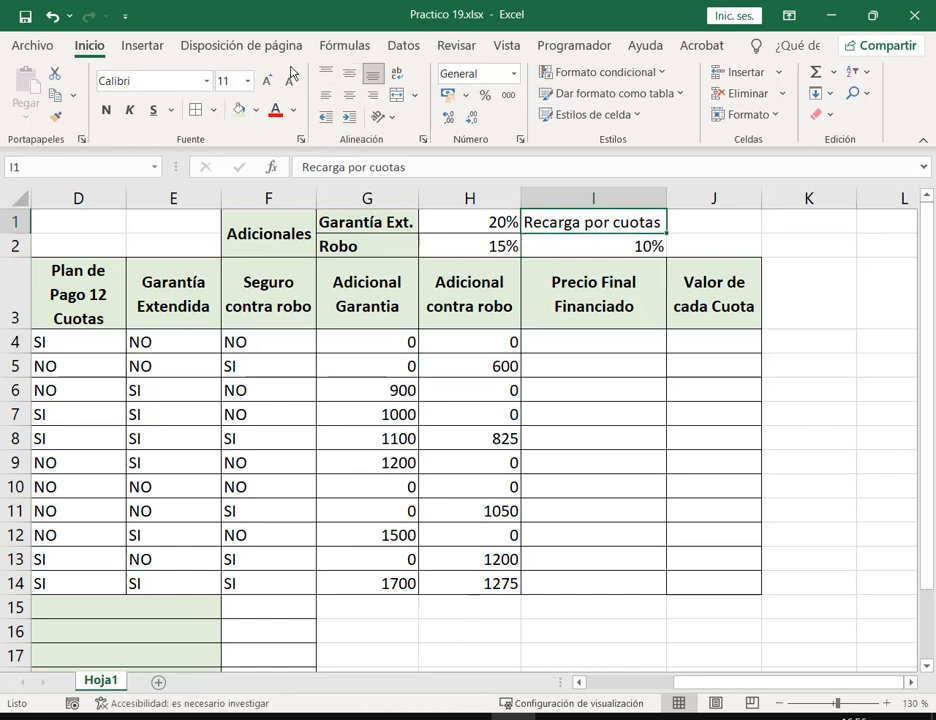
left_click(349, 73)
left_click(349, 94)
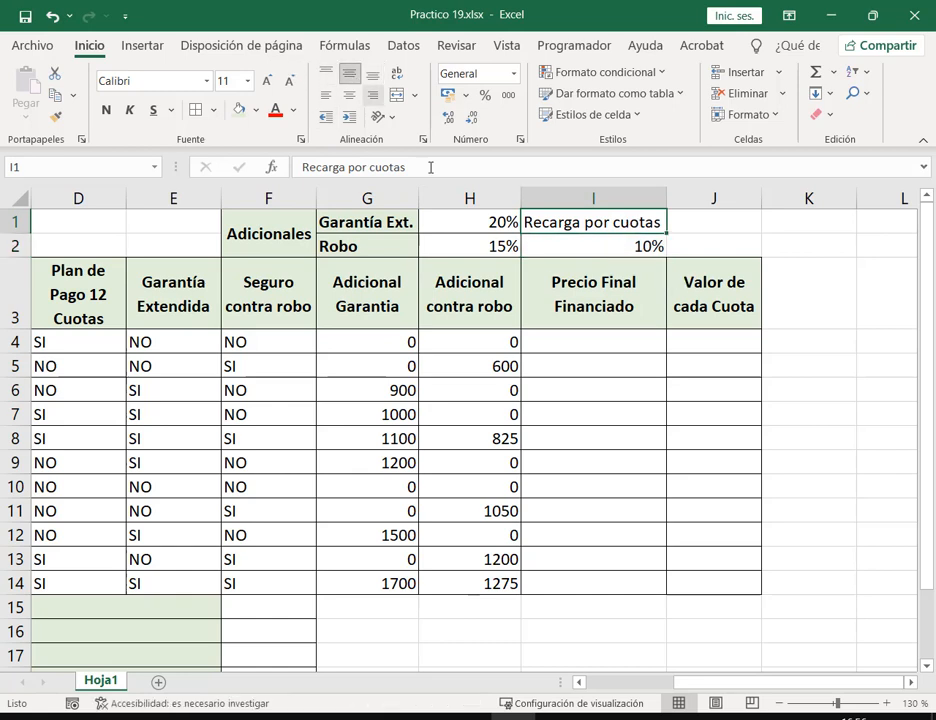
Apply the light green title fill and bold to I1, and widen column I slightly to fit
left_click(313, 246)
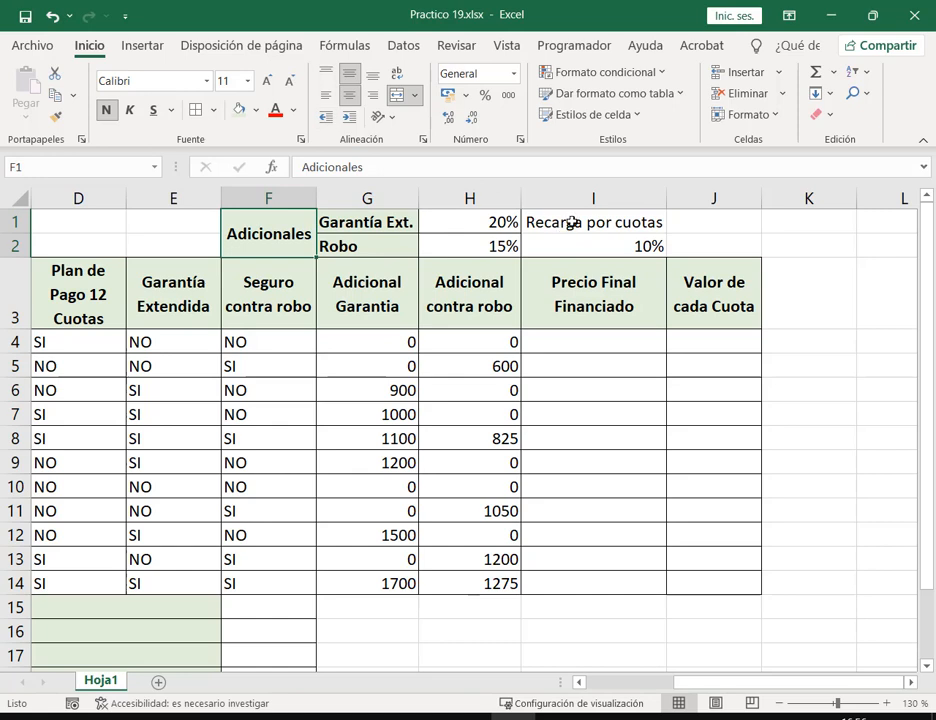
left_click_drag(570, 222, 570, 246)
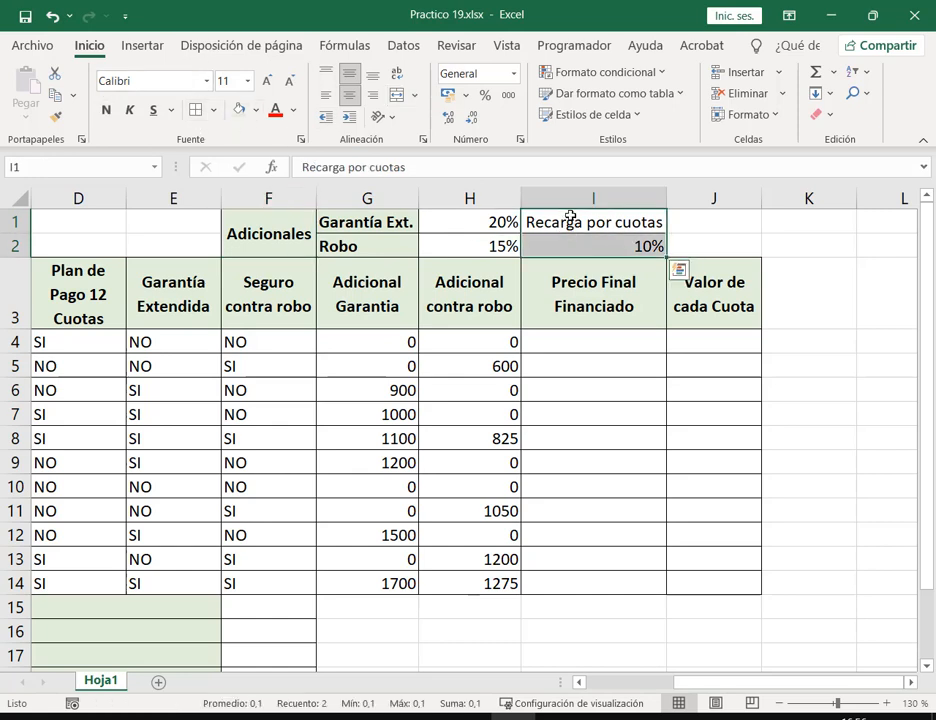
left_click(570, 217)
left_click(106, 110)
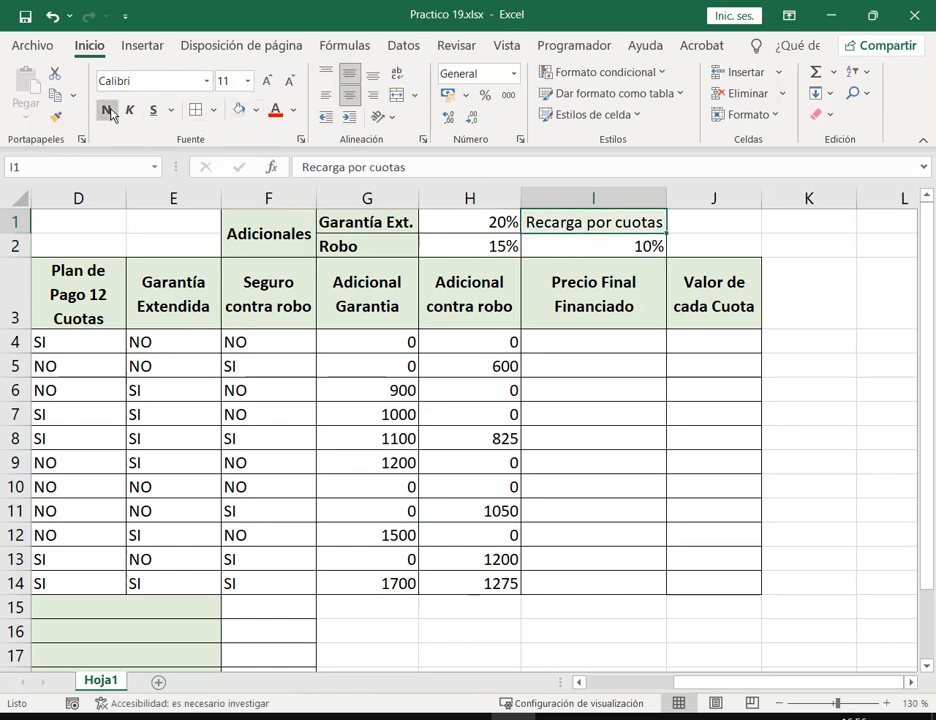
left_click(716, 230)
left_click_drag(666, 199, 670, 199)
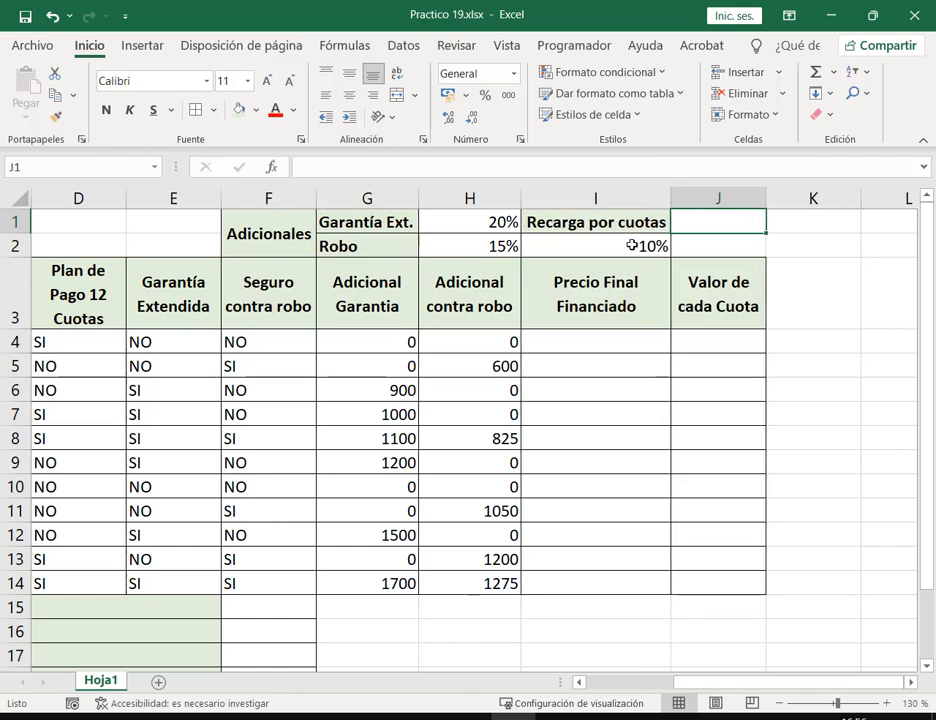
Select the first Precio Final Financiado cell, I4, and reread instruction 3 in Ejercicio 19.pdf about the final price and instalment surcharge
left_click(658, 245)
left_click(613, 347)
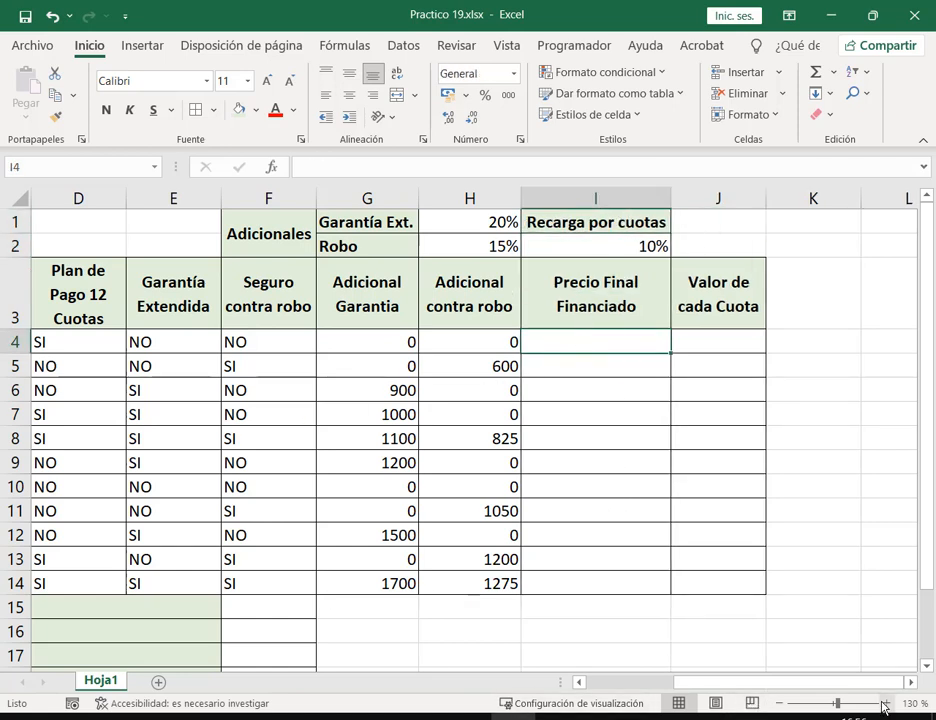
scroll(650, 515, "up", 2, "ctrl")
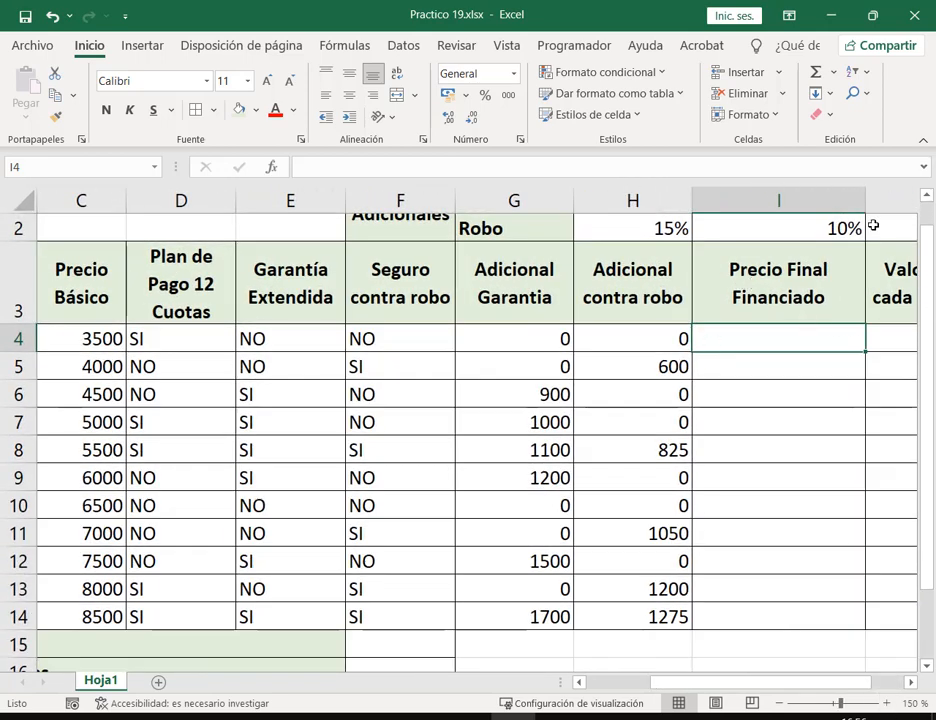
scroll(873, 226, "up", 1)
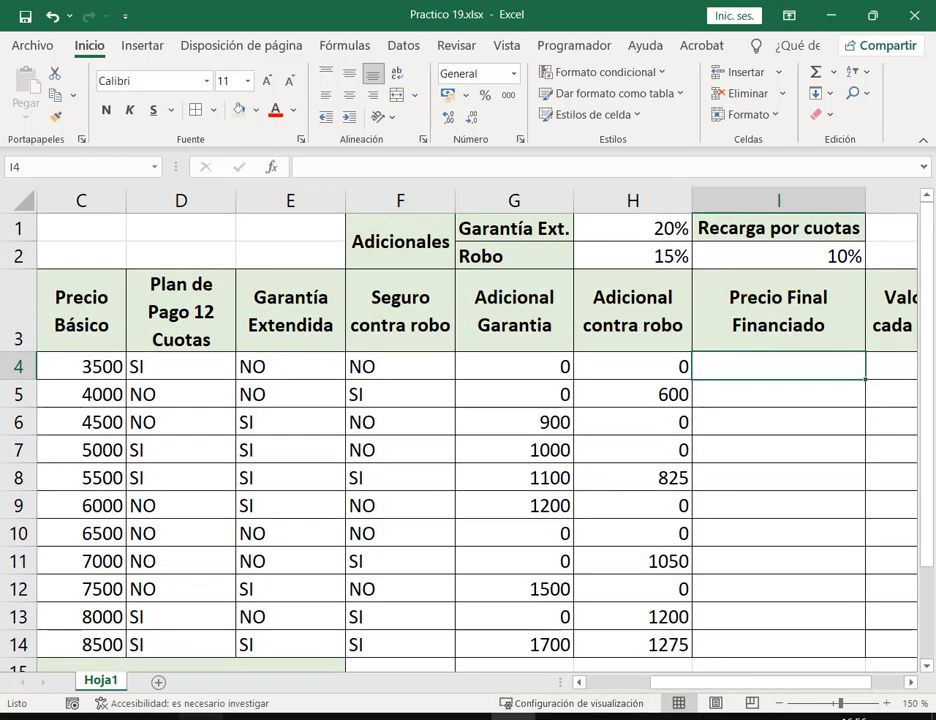
key("alt+Tab")
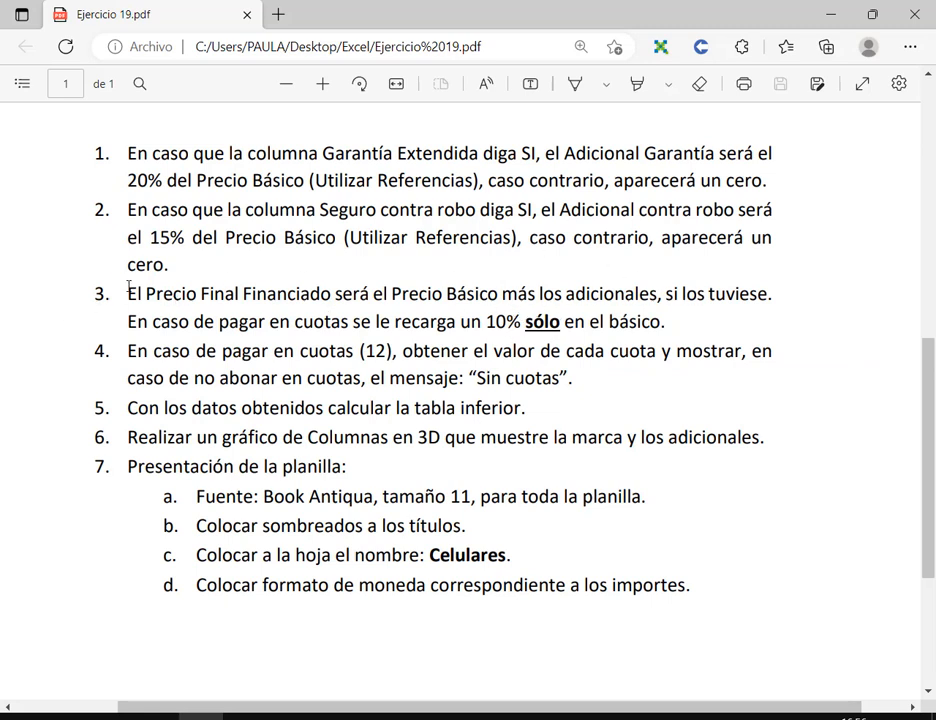
left_click_drag(129, 292, 674, 326)
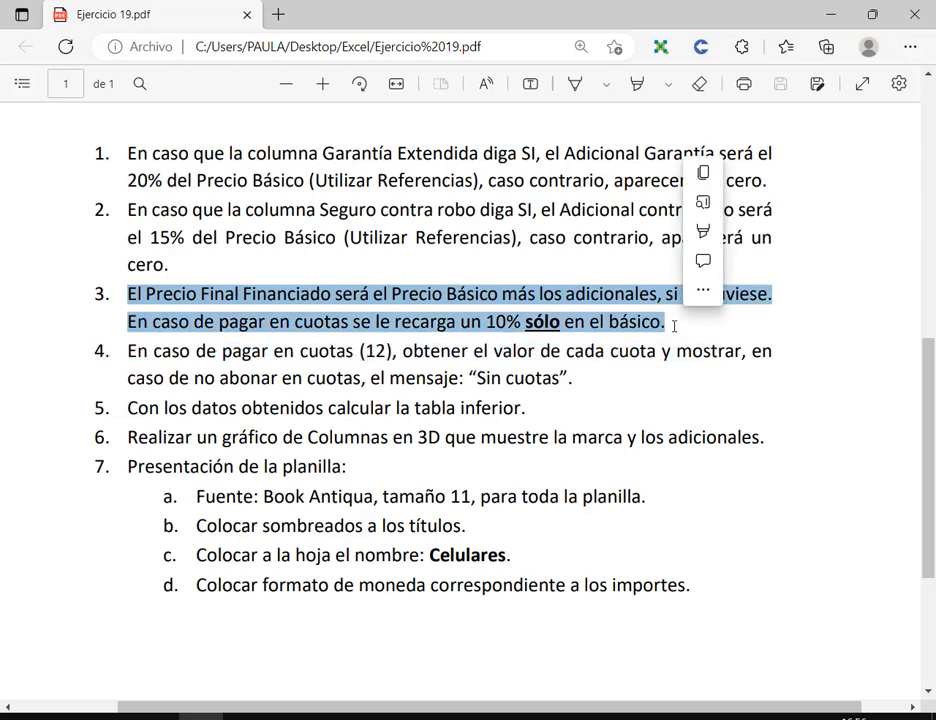
left_click(674, 326)
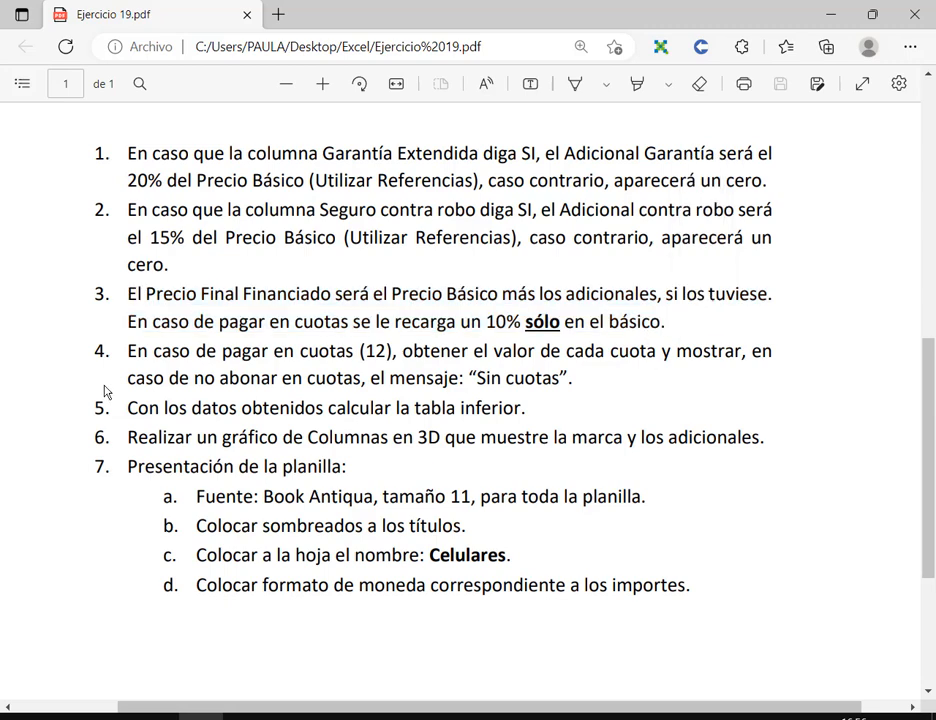
left_click_drag(147, 318, 688, 320)
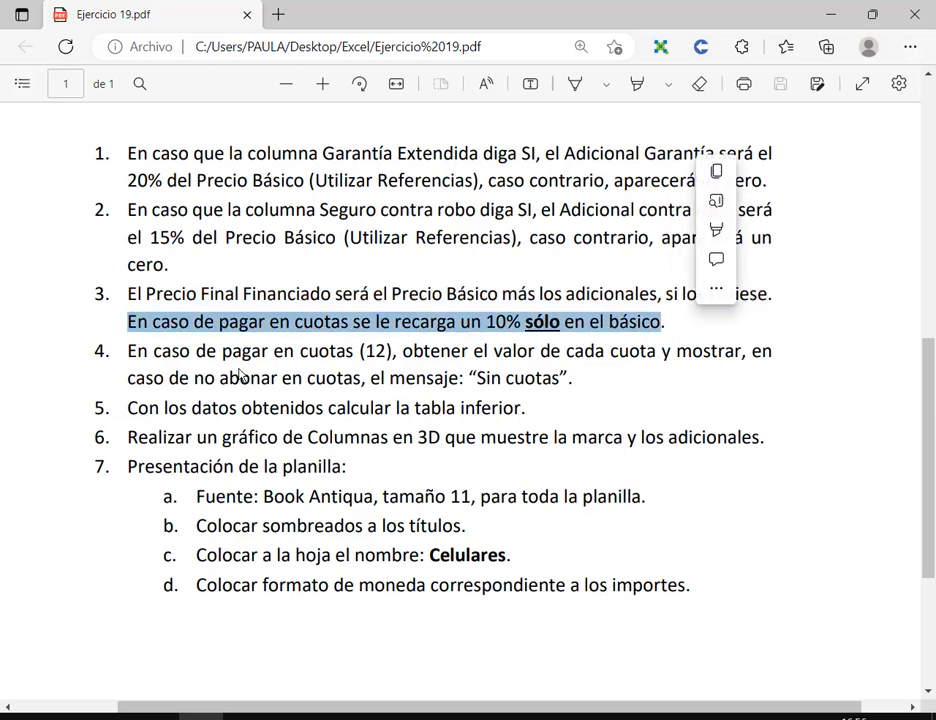
left_click(400, 346)
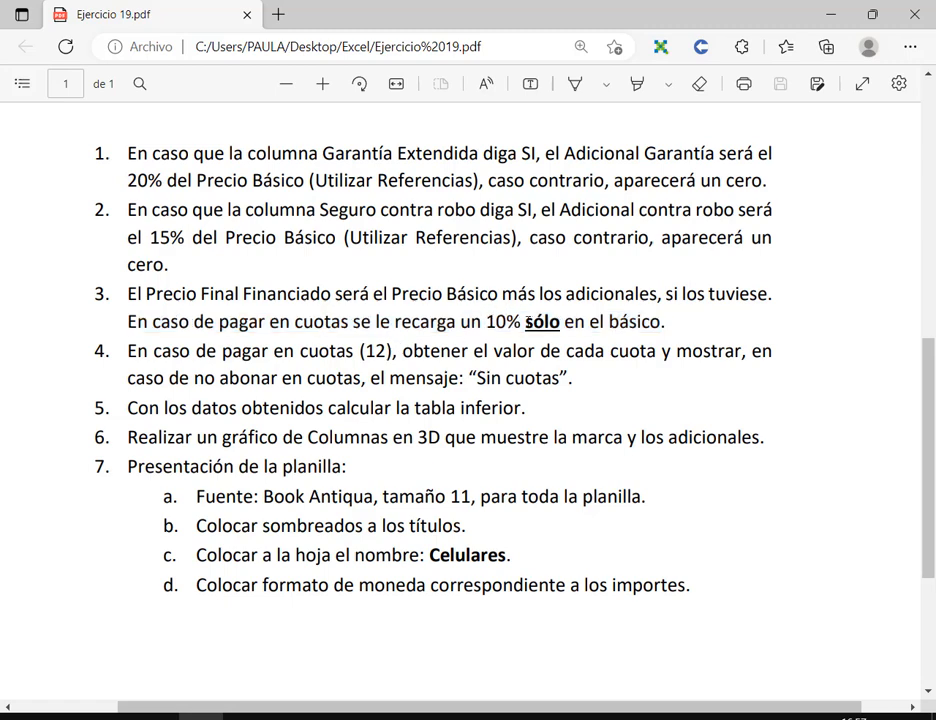
left_click_drag(527, 322, 560, 320)
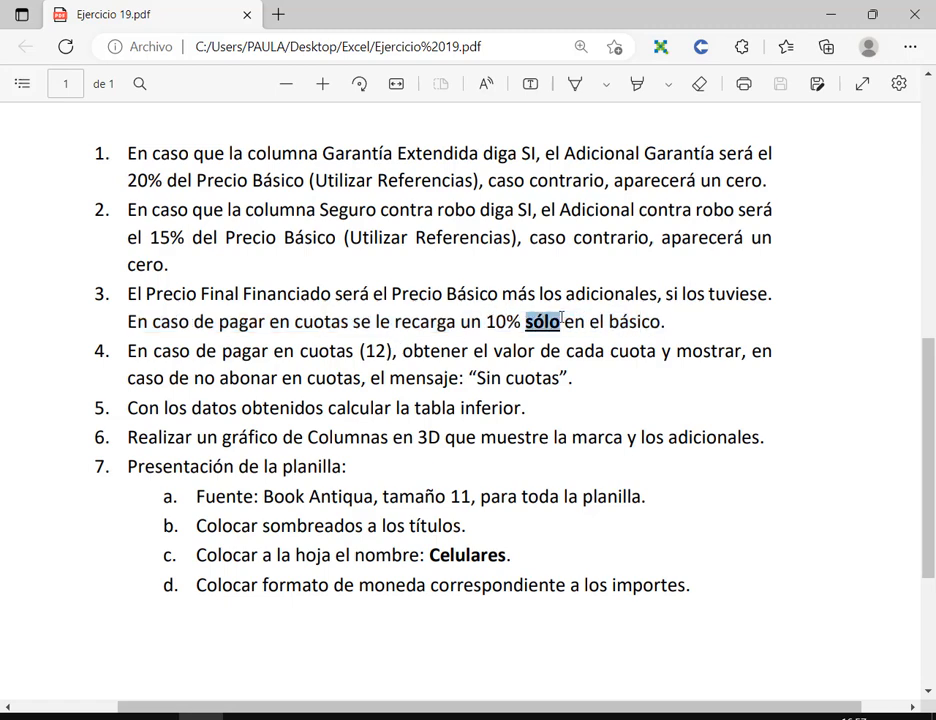
left_click(598, 496)
key("alt+Tab")
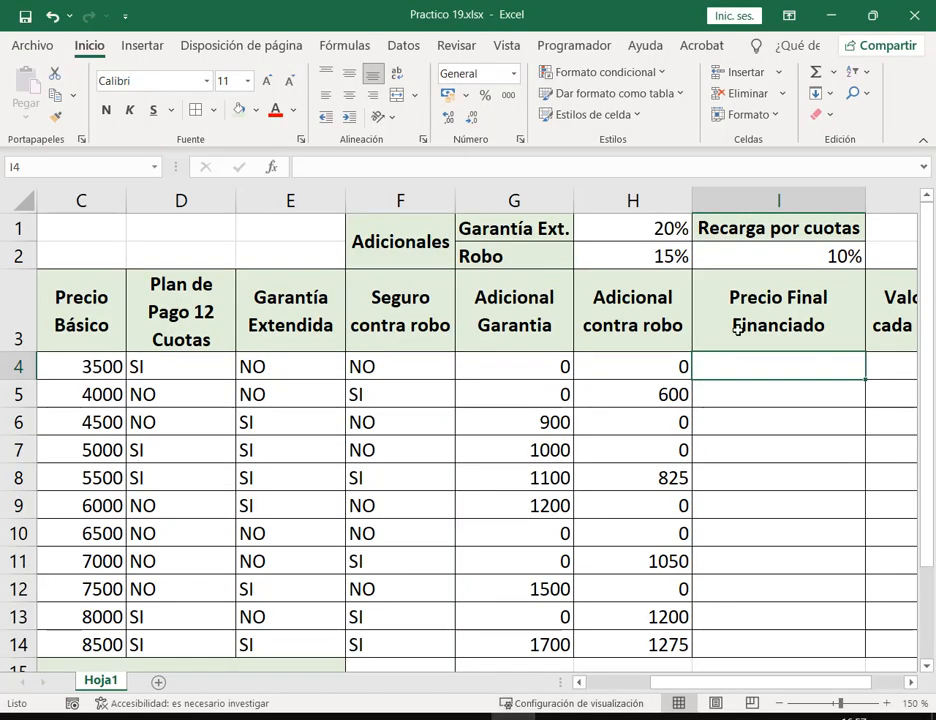
Start an SI formula in I4 whose logical test refers to the Plan de Pago 12 Cuotas cell D4
type("=")
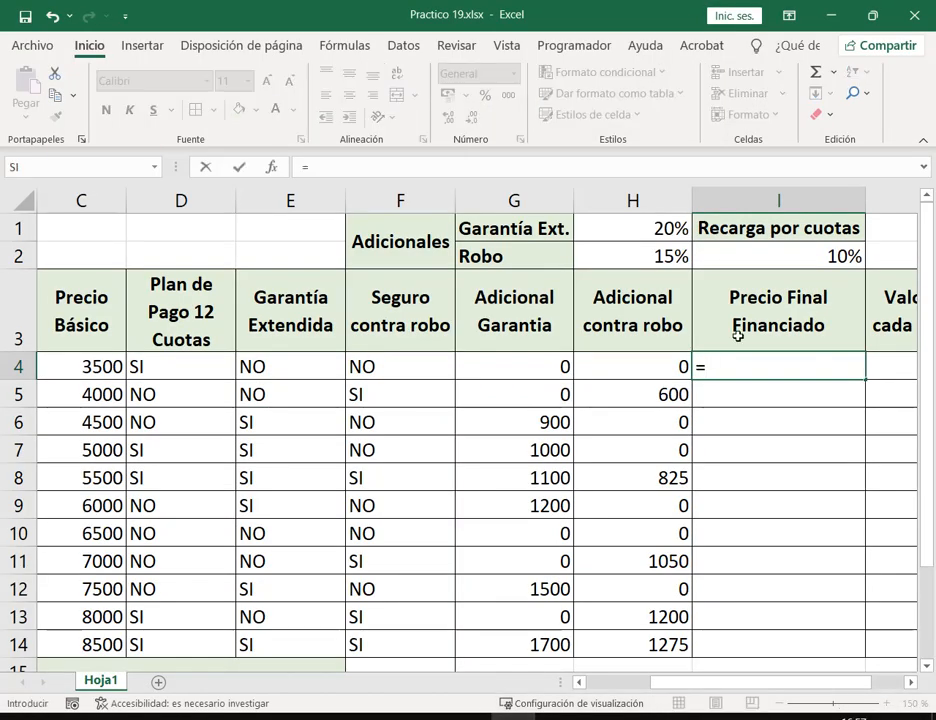
type("SI(")
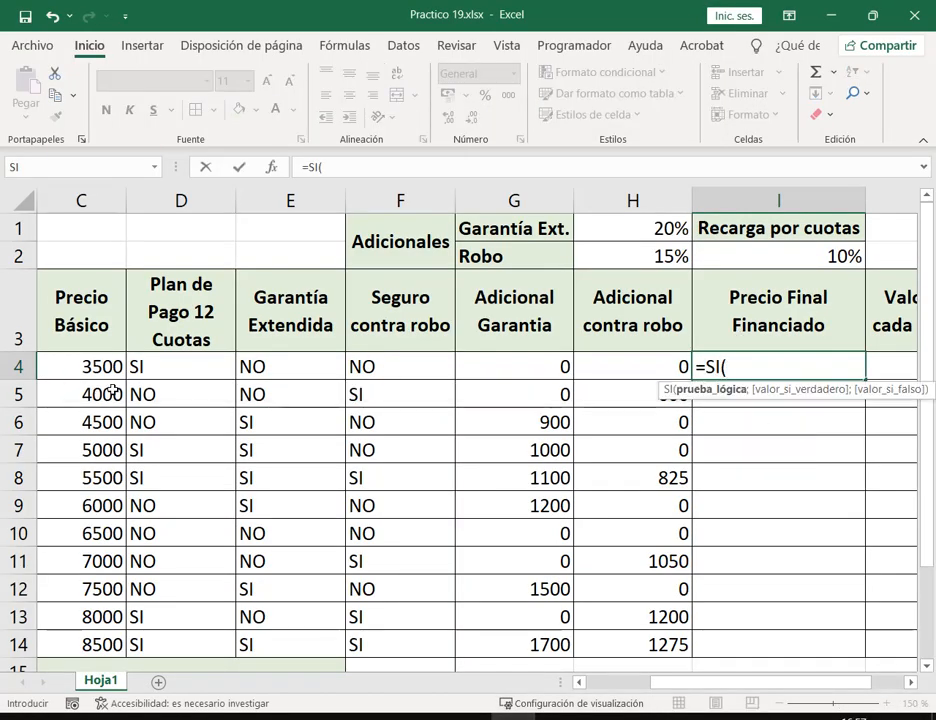
left_click(163, 368)
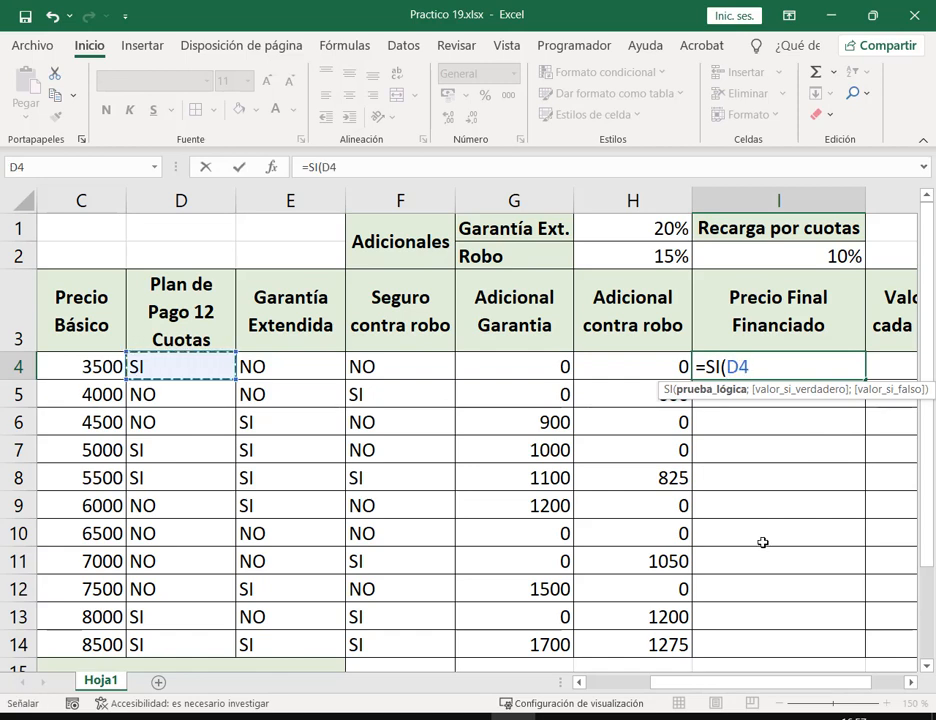
Give the SI formula in I4 the test D4="SI" and start its true value with (C4*(1+$I$2))
type("=\"SI\";(")
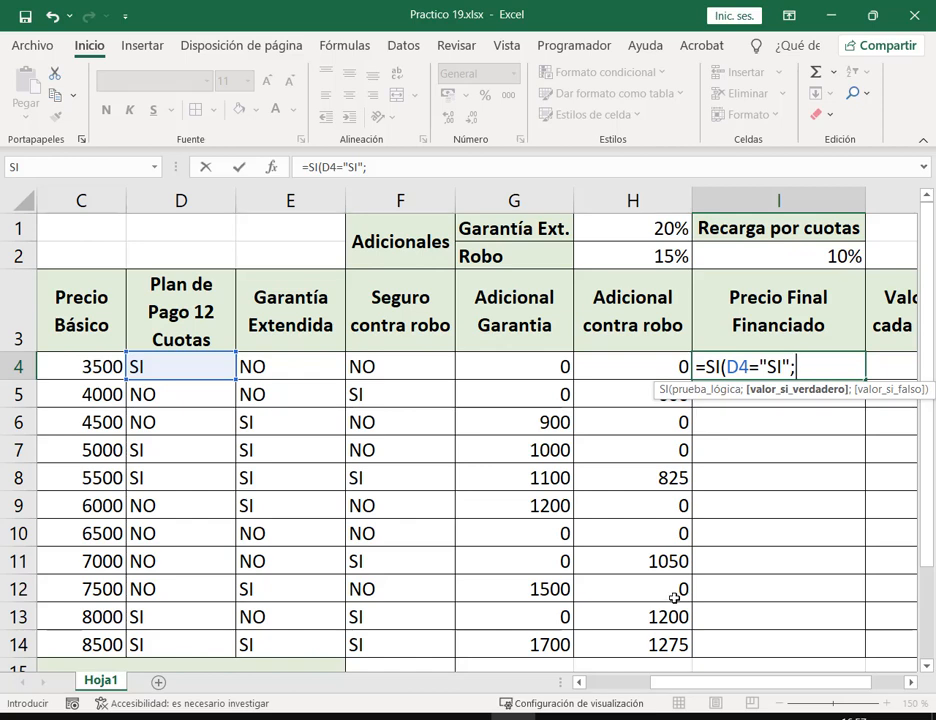
left_click(100, 366)
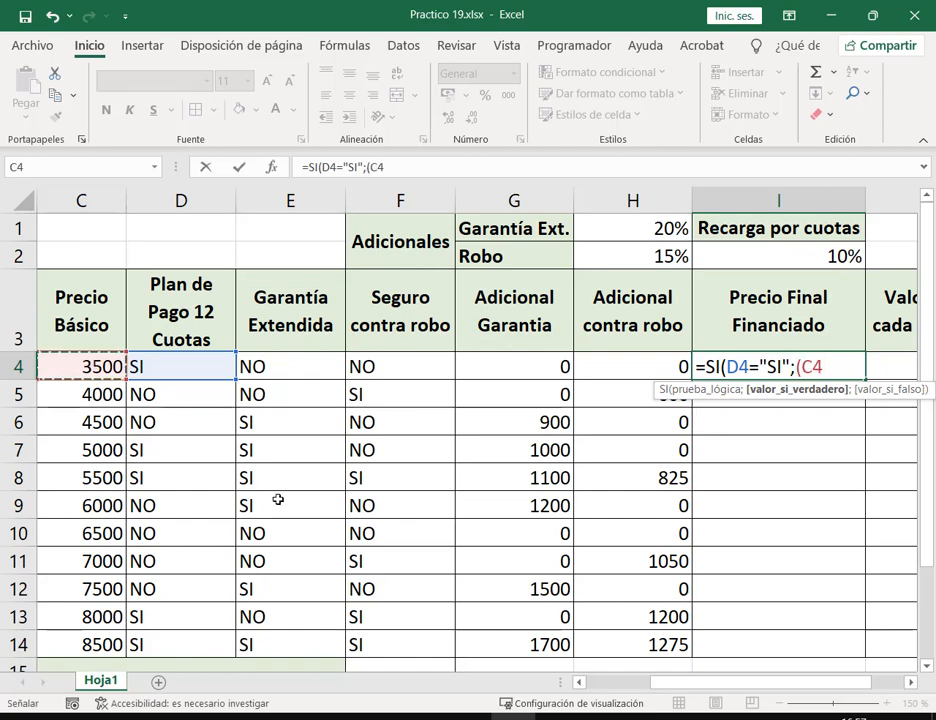
type("*")
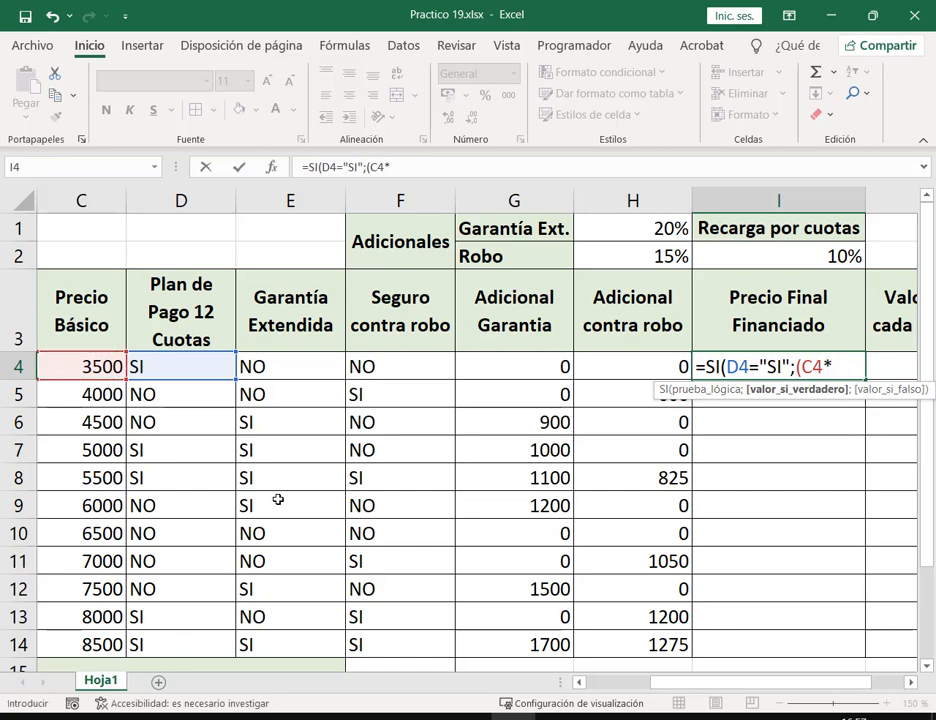
type("(1+")
left_click(821, 257)
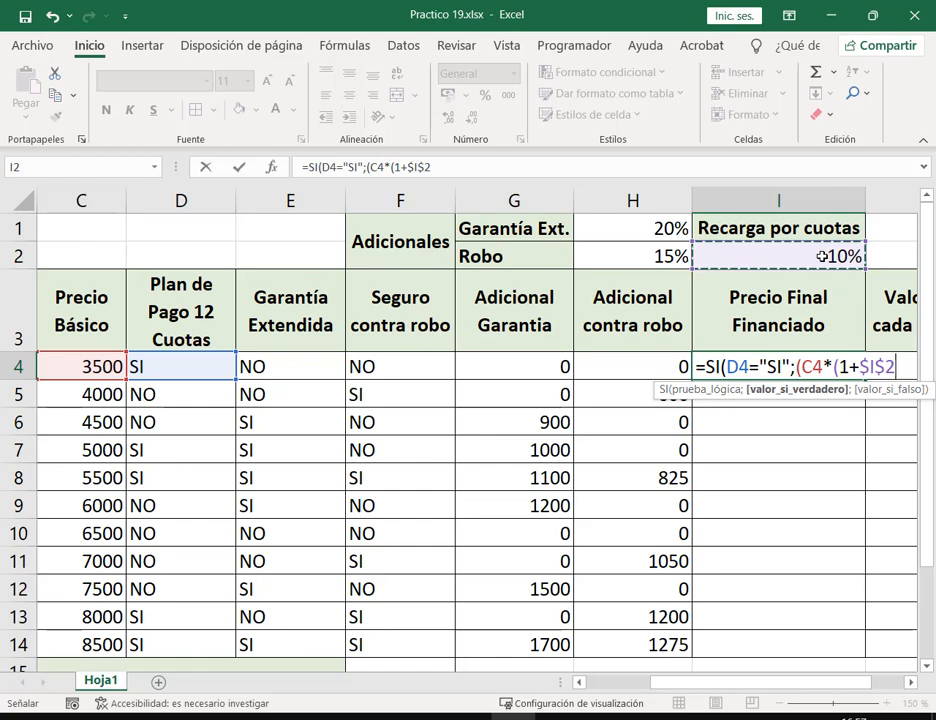
type(")")
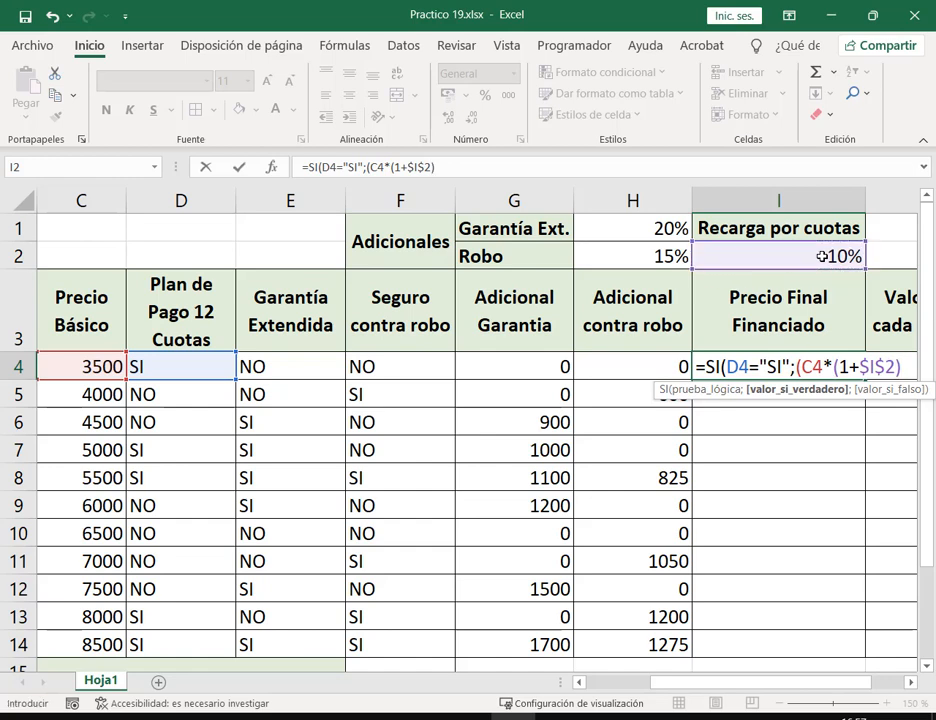
left_click_drag(833, 367, 876, 367)
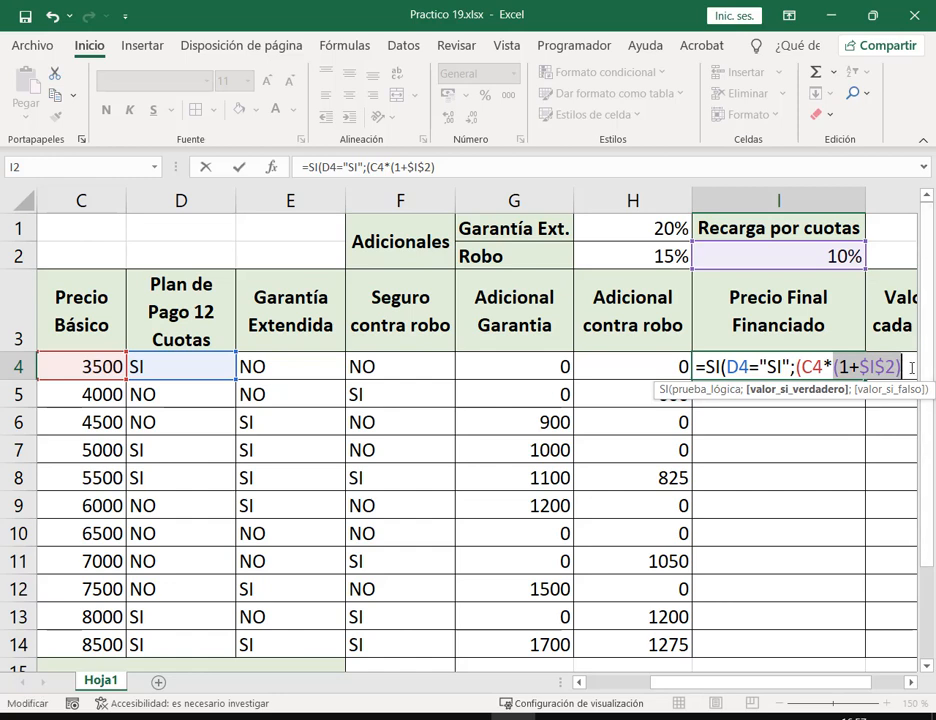
left_click(910, 367)
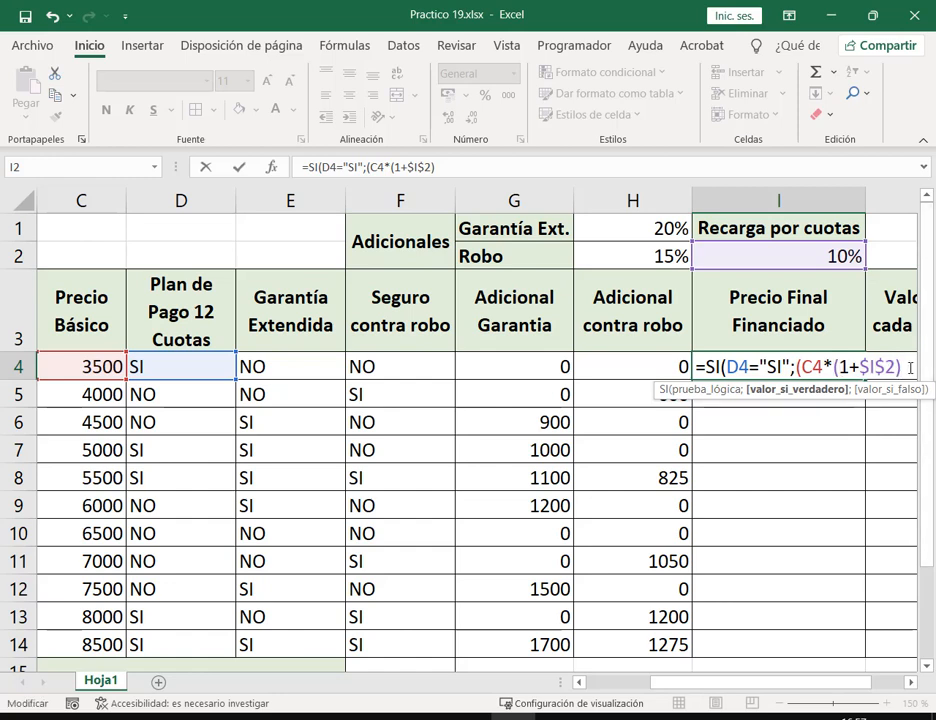
type(")")
Switch to the Ejercicio 19 PDF to read how point 3 treats the adicionales in the Precio Final Financiado, and return to the workbook
left_click(911, 686)
left_click(911, 686)
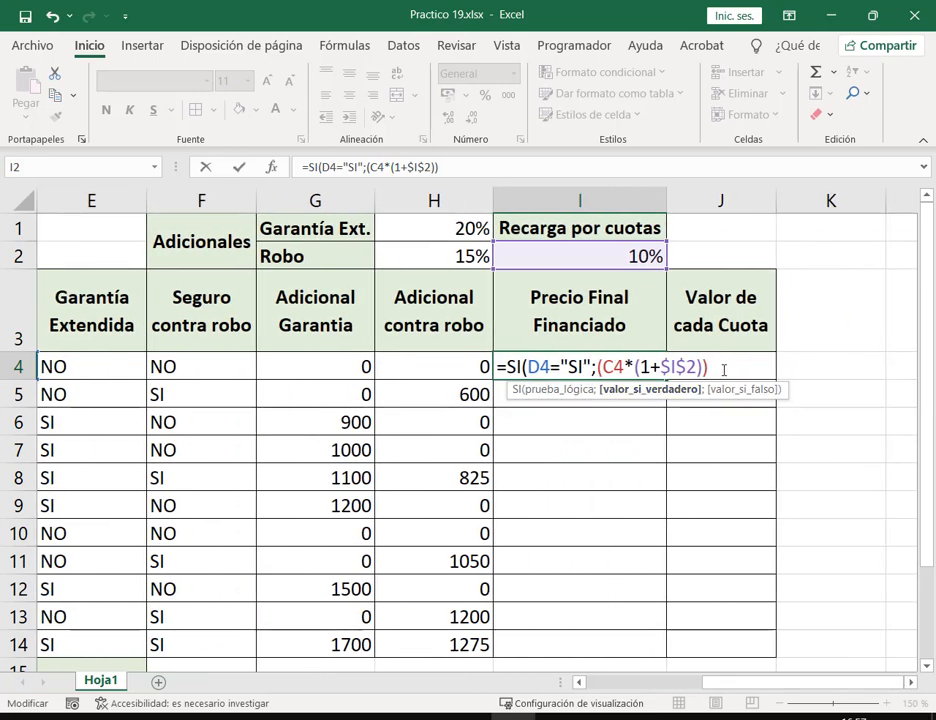
left_click_drag(783, 686, 660, 678)
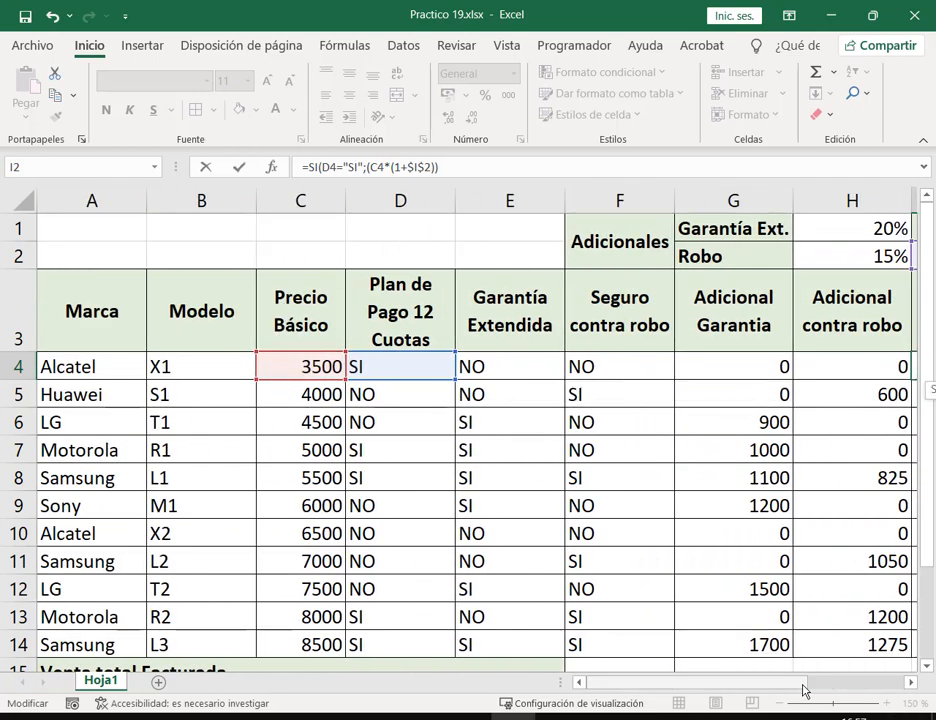
left_click_drag(803, 686, 884, 692)
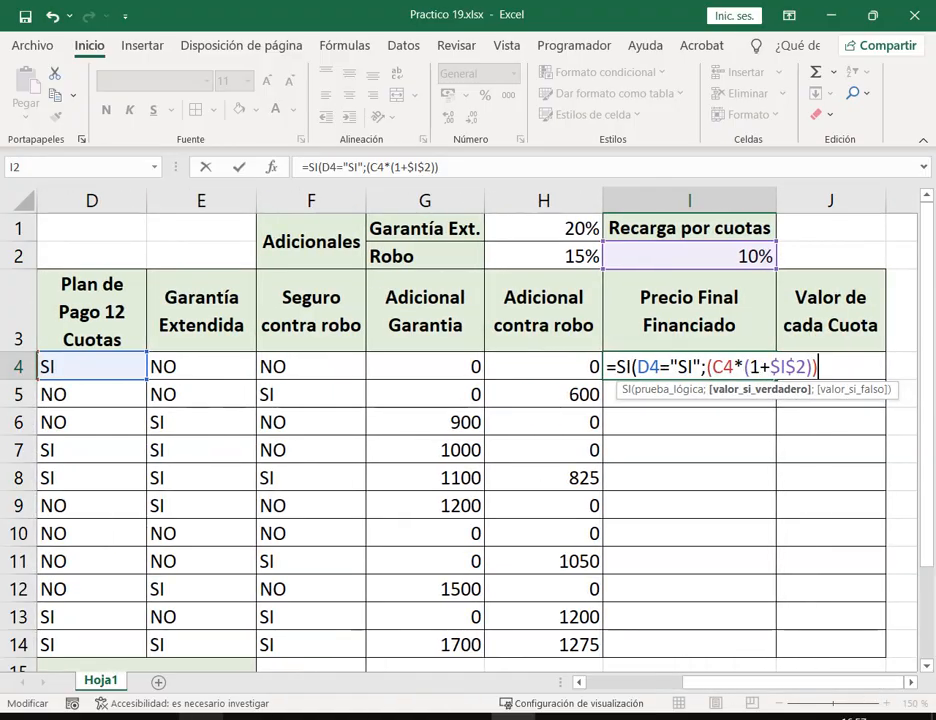
left_click(201, 717)
left_click_drag(567, 293, 777, 293)
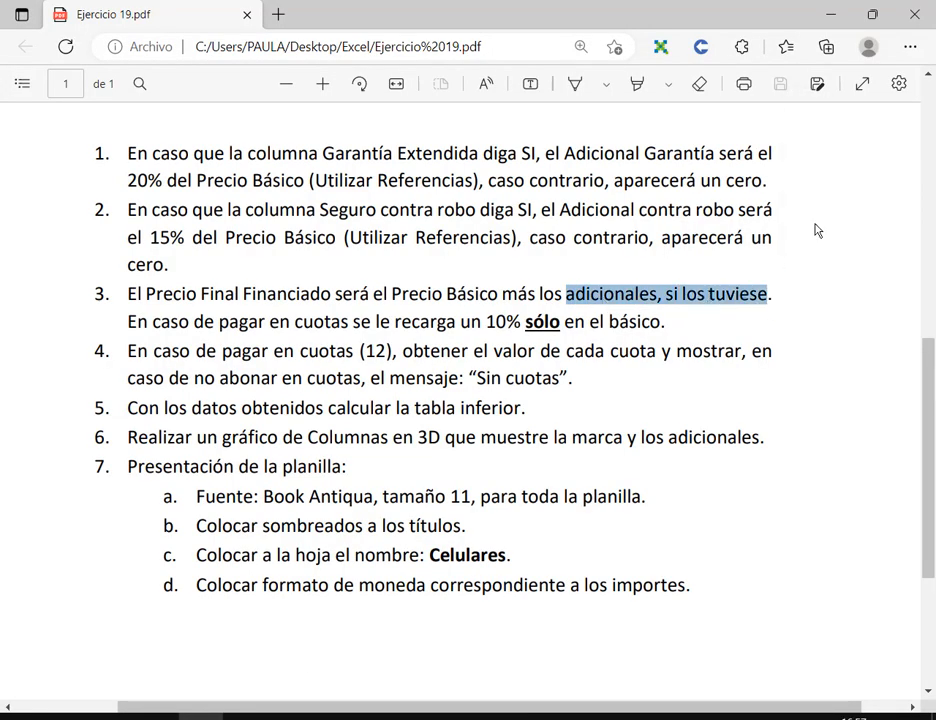
left_click(828, 15)
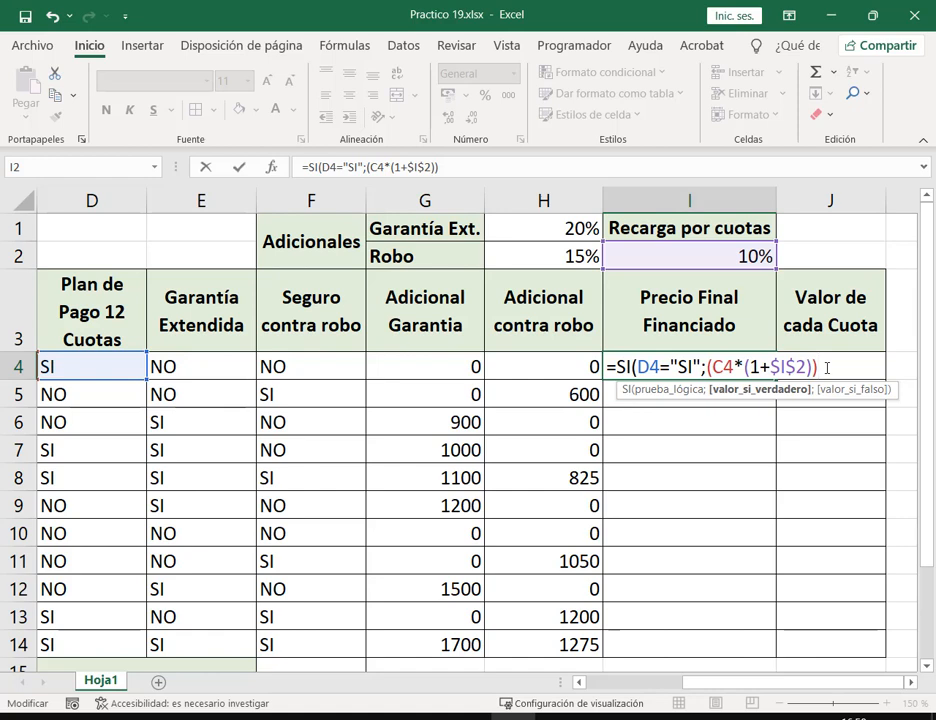
Append +G4+H4 to the true value of the I4 formula to include both adicionales
left_click(430, 370)
type("+")
left_click(556, 366)
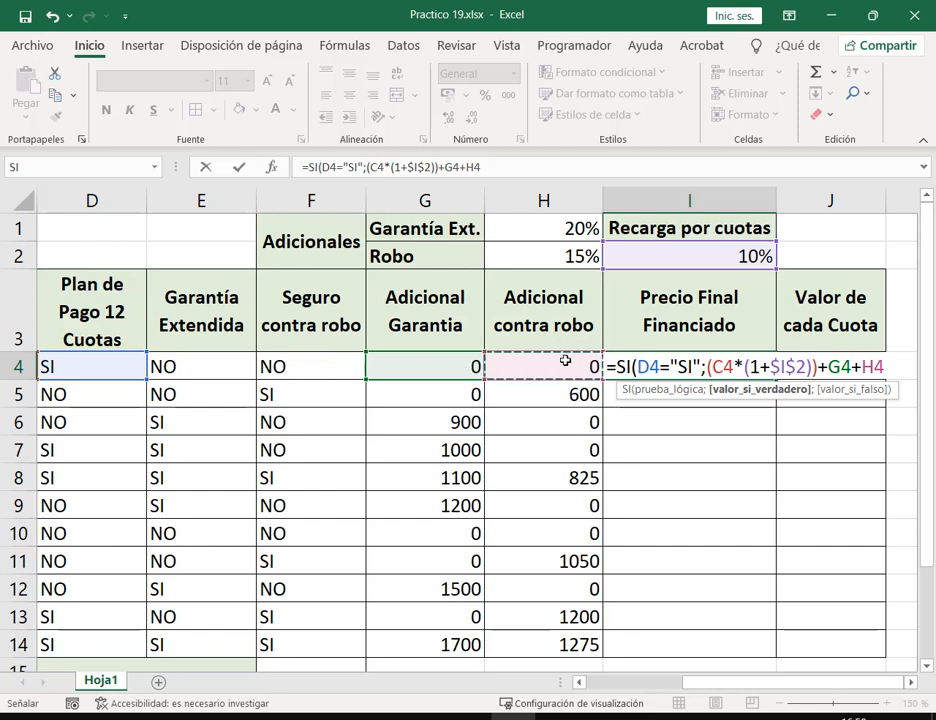
left_click_drag(820, 368, 889, 368)
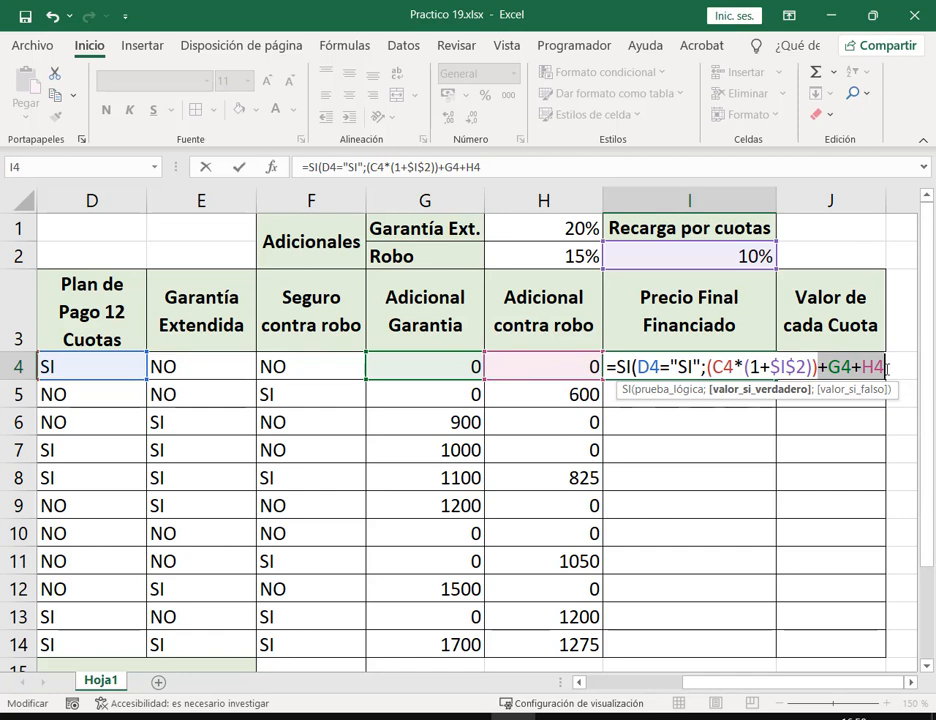
left_click(912, 682)
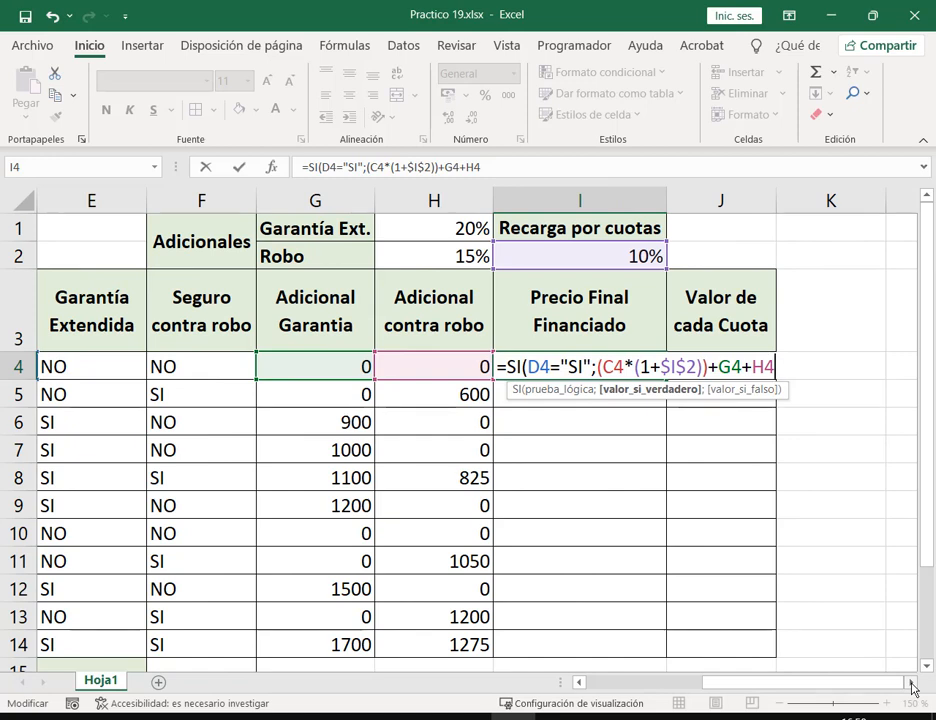
key("ctrl+shift+d")
mouse_move(527, 351)
left_mouse_down()
mouse_move(589, 385)
mouse_move(650, 372)
mouse_move(714, 390)
left_mouse_up()
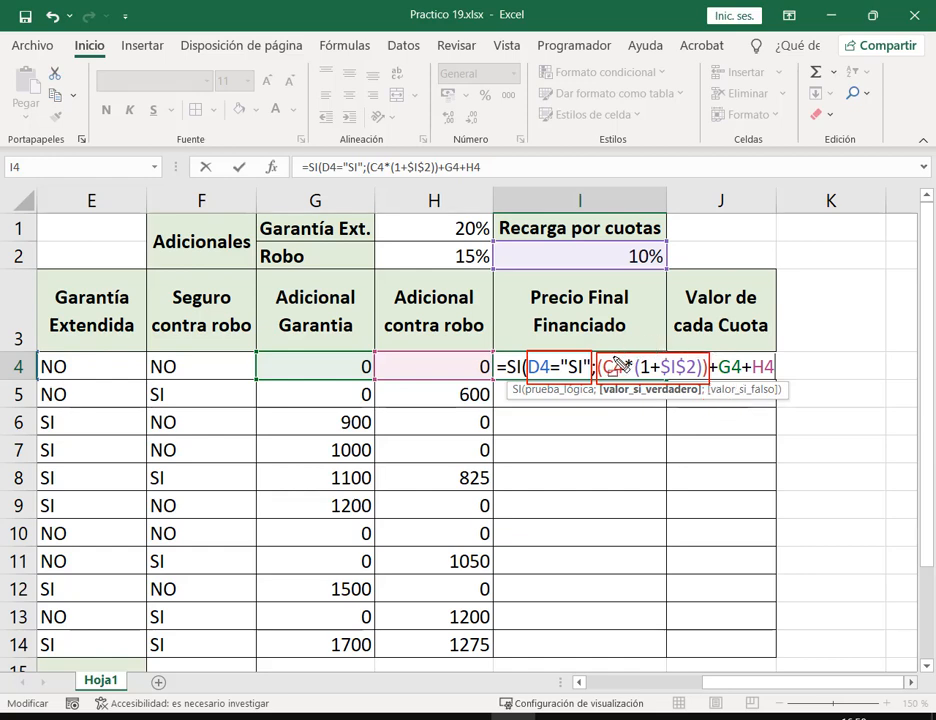
mouse_move(713, 355)
left_mouse_down()
mouse_move(717, 368)
mouse_move(778, 384)
left_mouse_up()
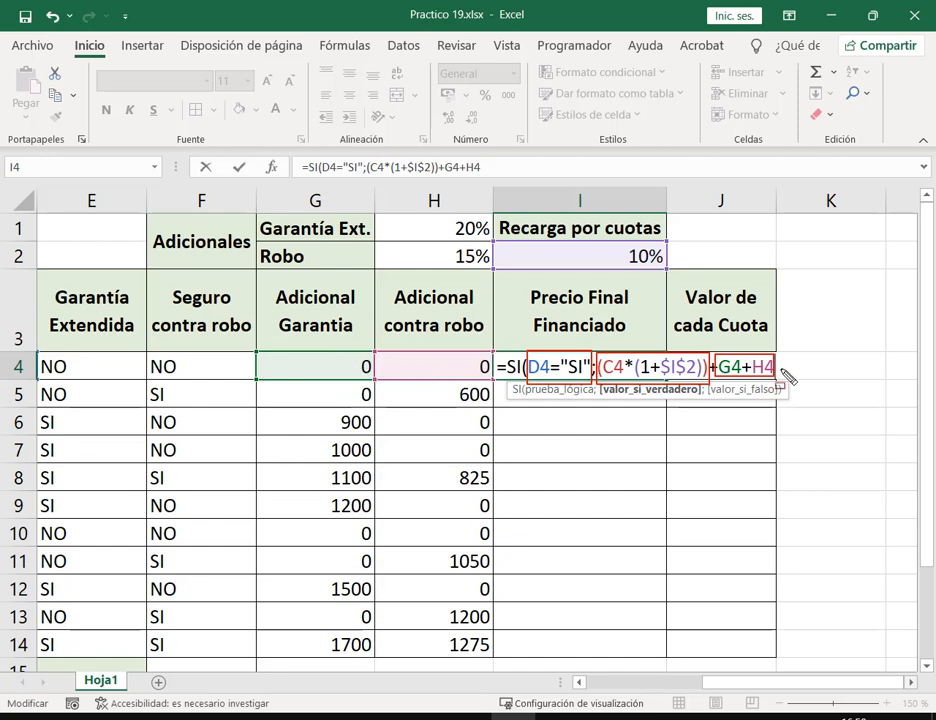
key("Escape")
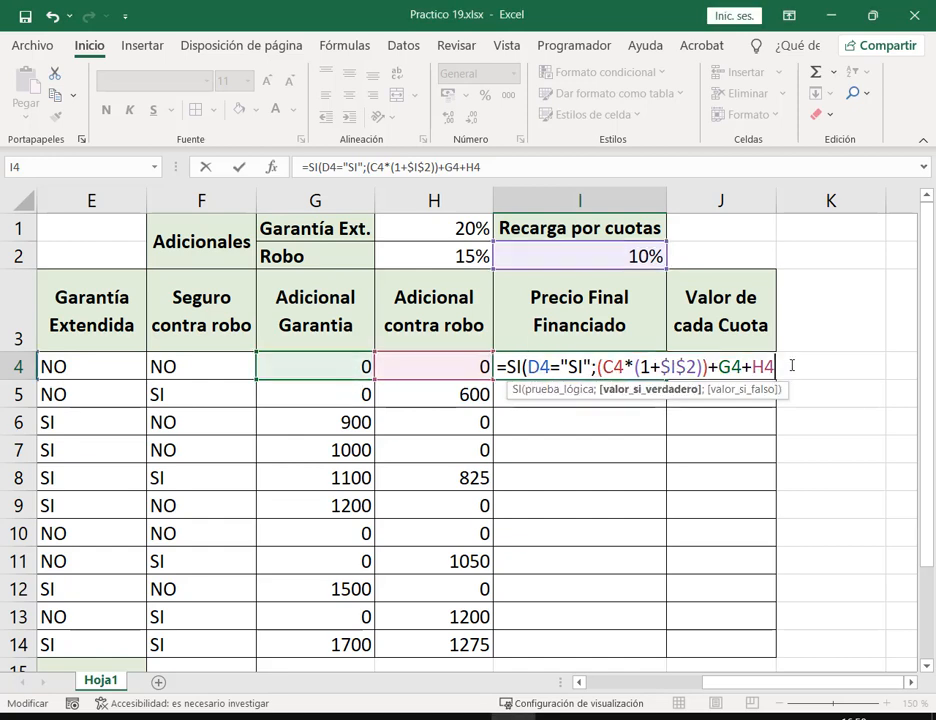
Set the false value of the SI formula in I4 to C4+G4+H4
type(";")
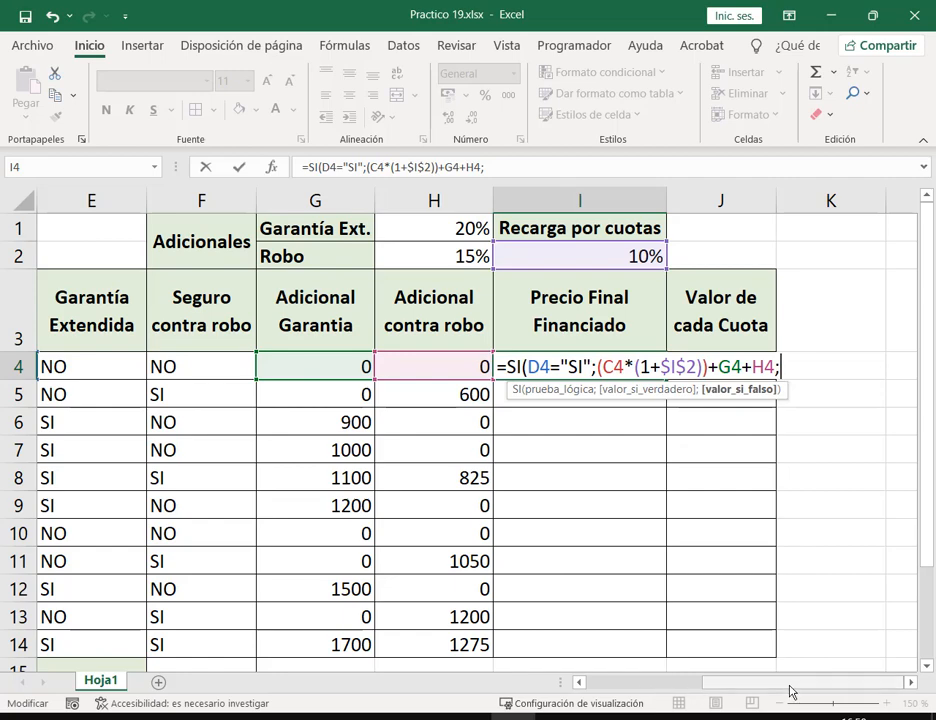
left_click_drag(786, 692, 670, 691)
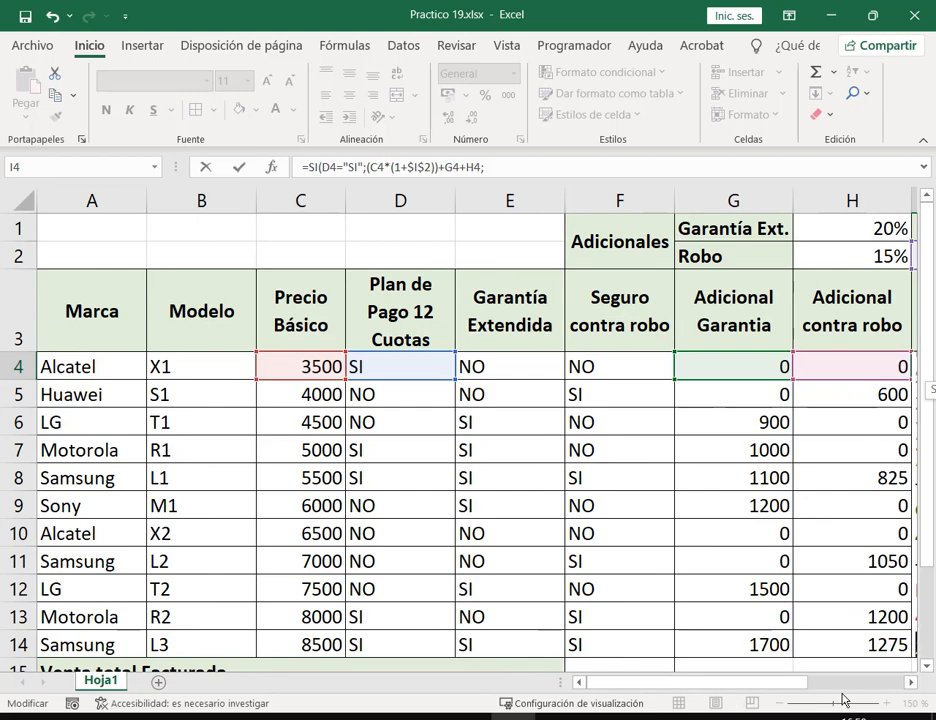
left_click_drag(821, 692, 765, 689)
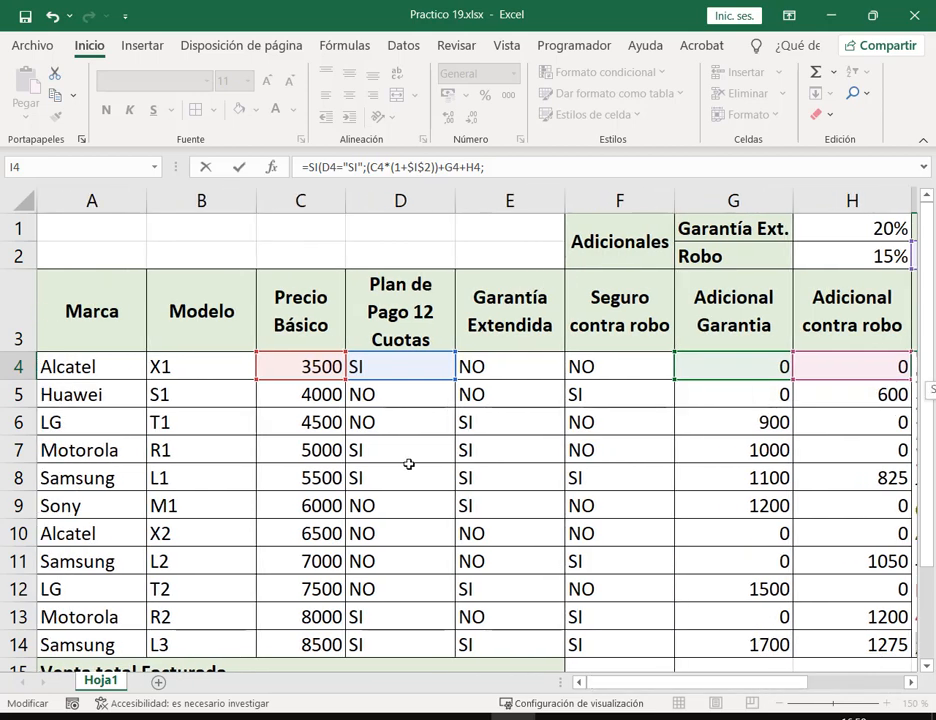
left_click(292, 364)
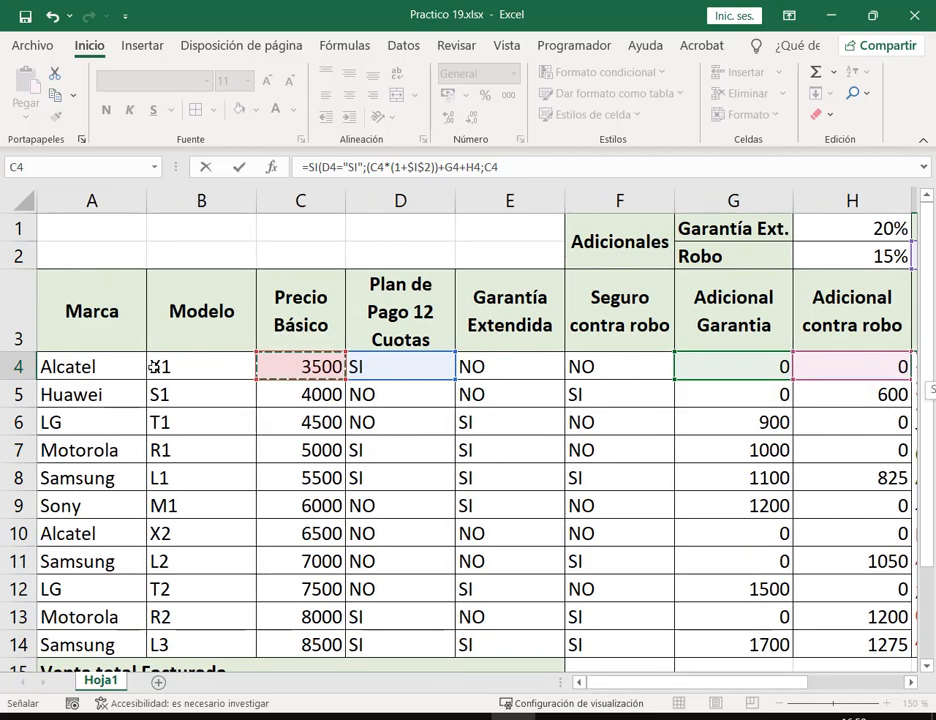
left_click_drag(794, 685, 889, 685)
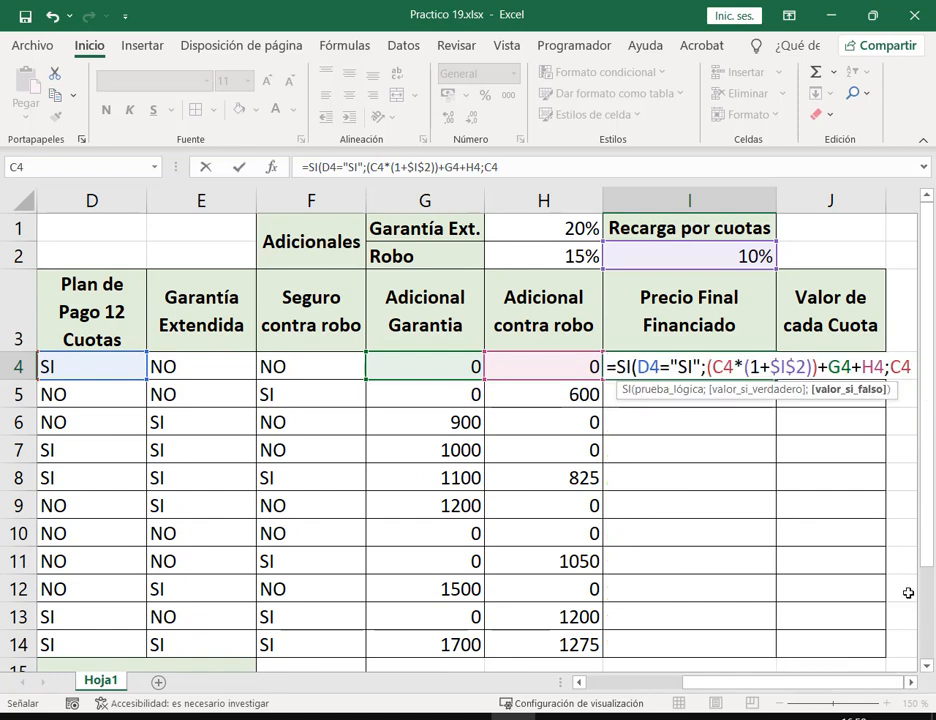
scroll(668, 500, "right", 2)
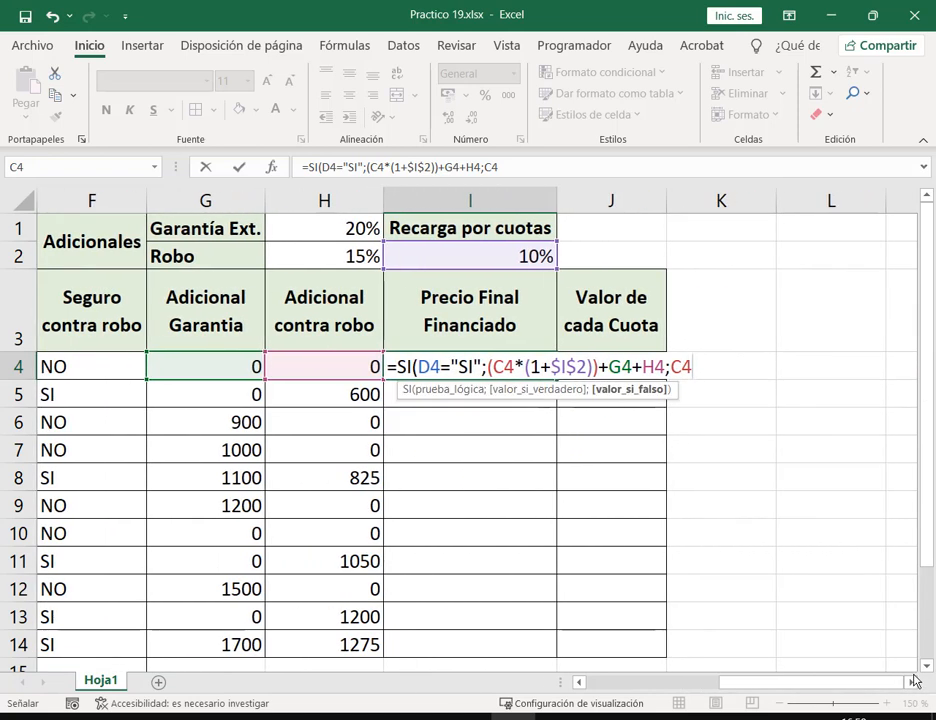
type("+")
left_click(217, 366)
type("+")
left_click(309, 366)
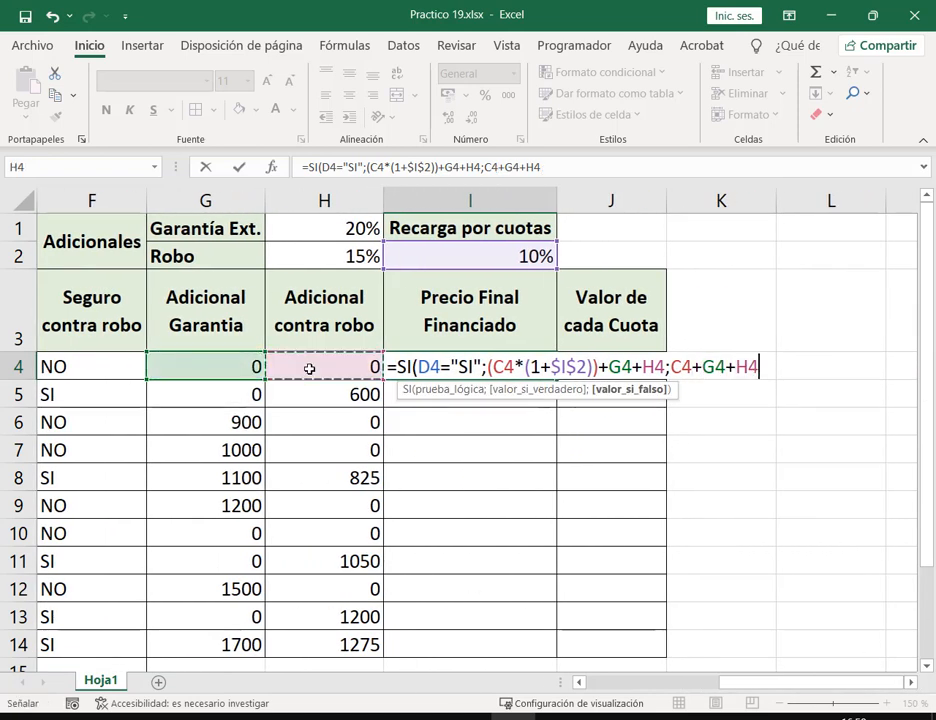
type("+")
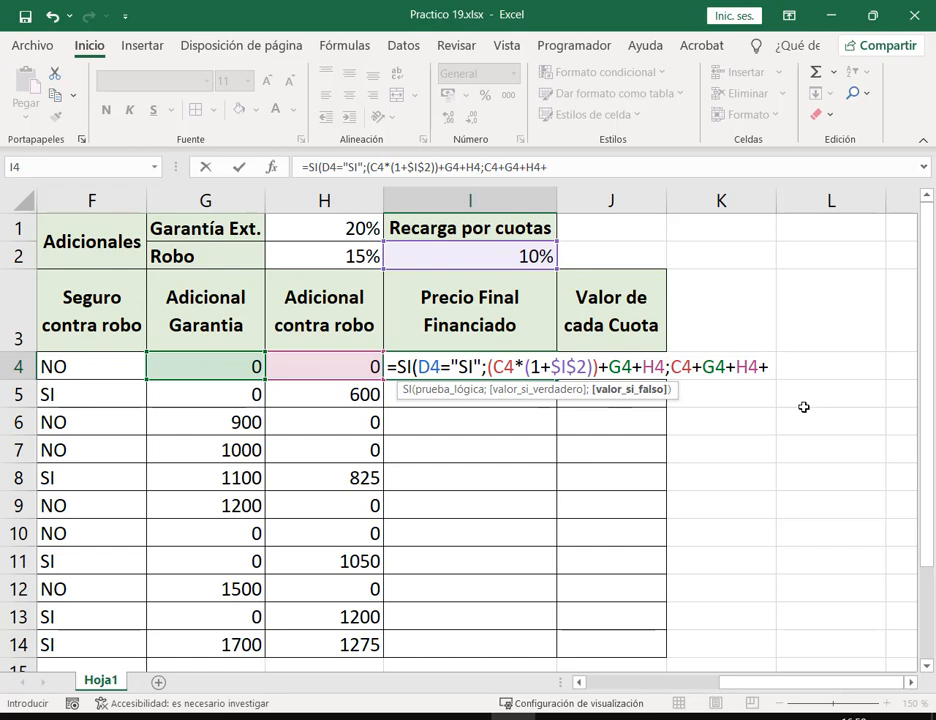
key("BackSpace")
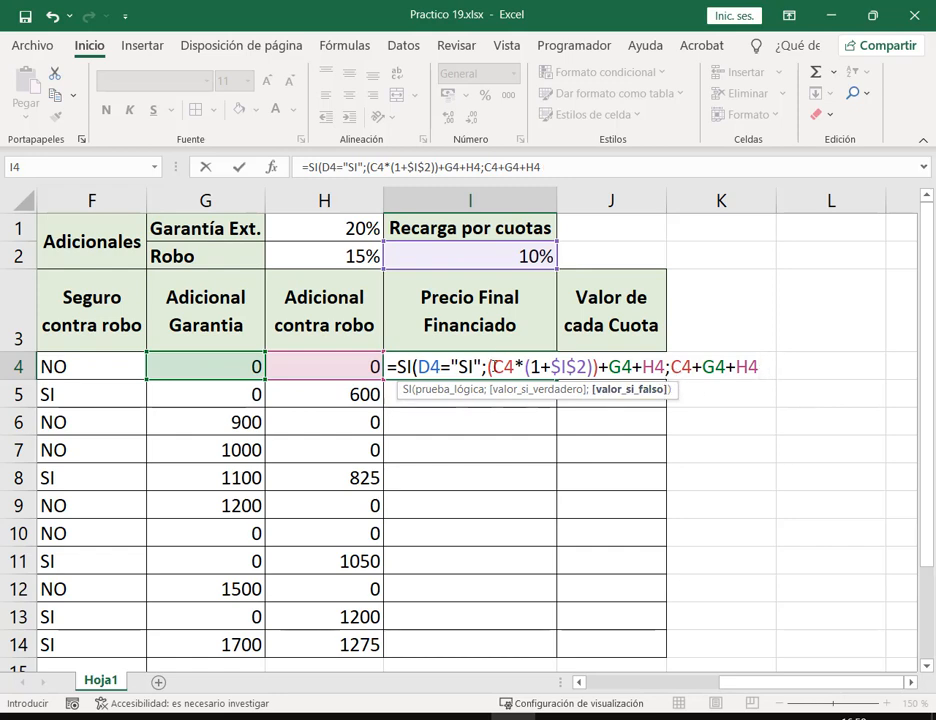
mouse_move(486, 352)
left_mouse_down()
mouse_move(563, 386)
mouse_move(598, 387)
left_mouse_up()
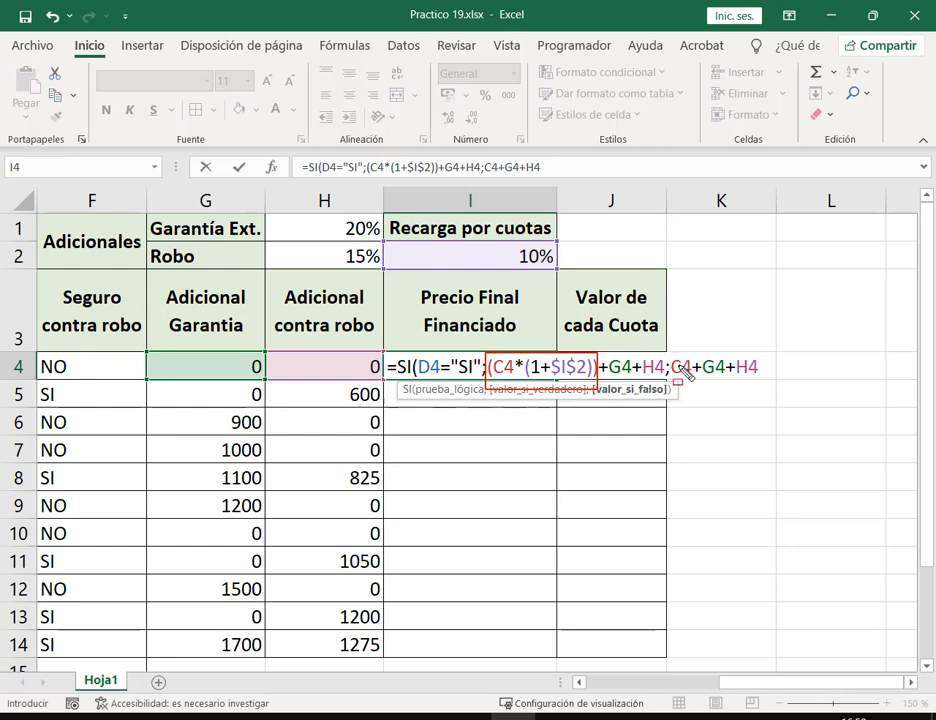
mouse_move(670, 355)
left_mouse_down()
mouse_move(704, 390)
mouse_move(781, 391)
left_mouse_up()
key("Escape")
Close and enter the I4 formula, and autofill it down the Precio Final Financiado column
left_click(766, 371)
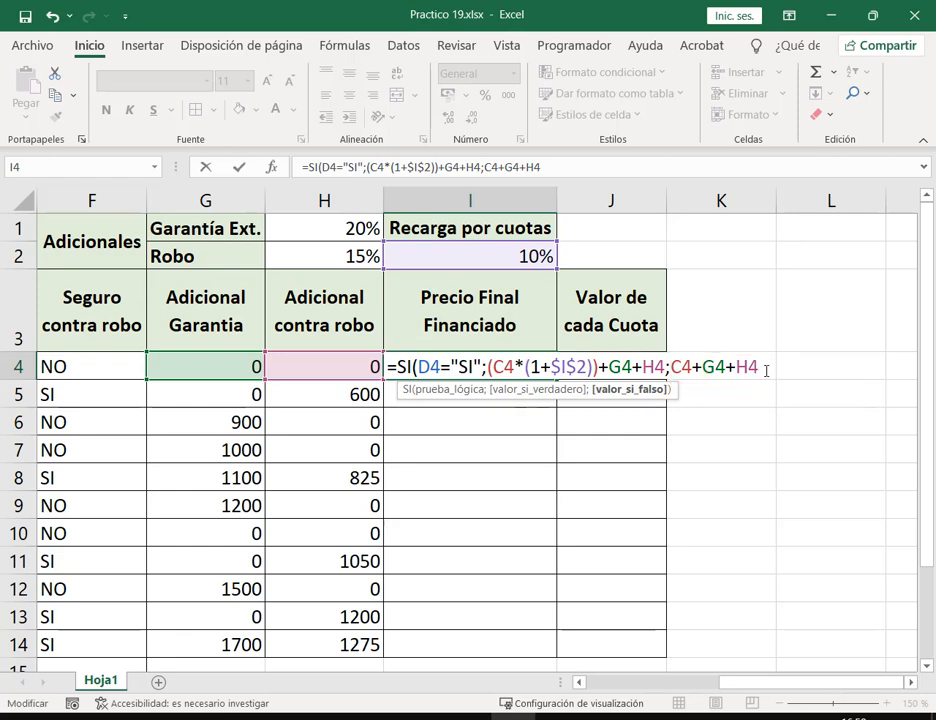
type(")")
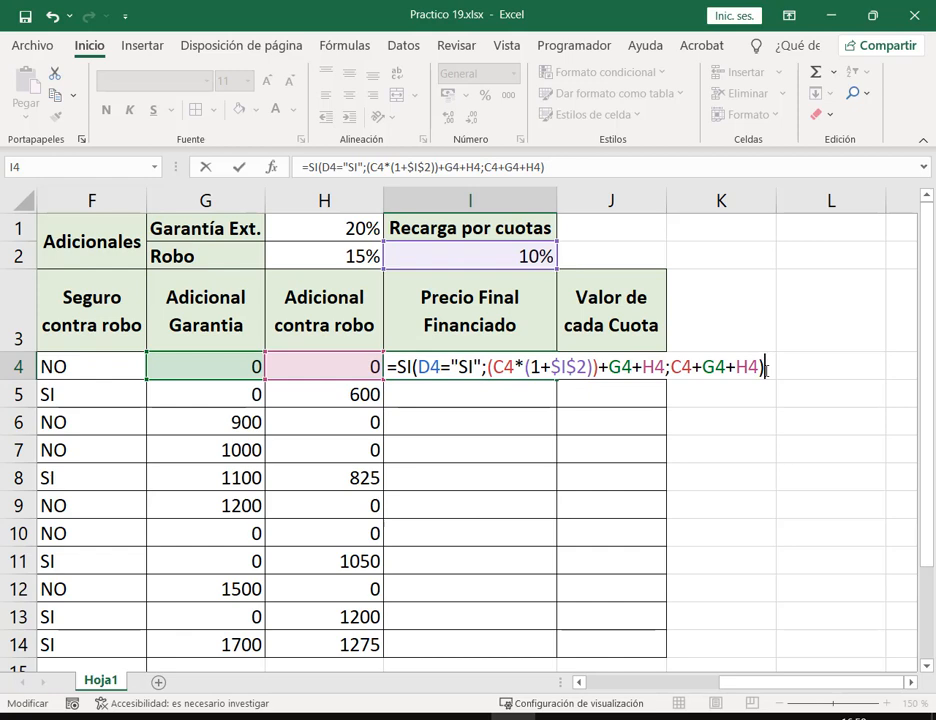
key("Return")
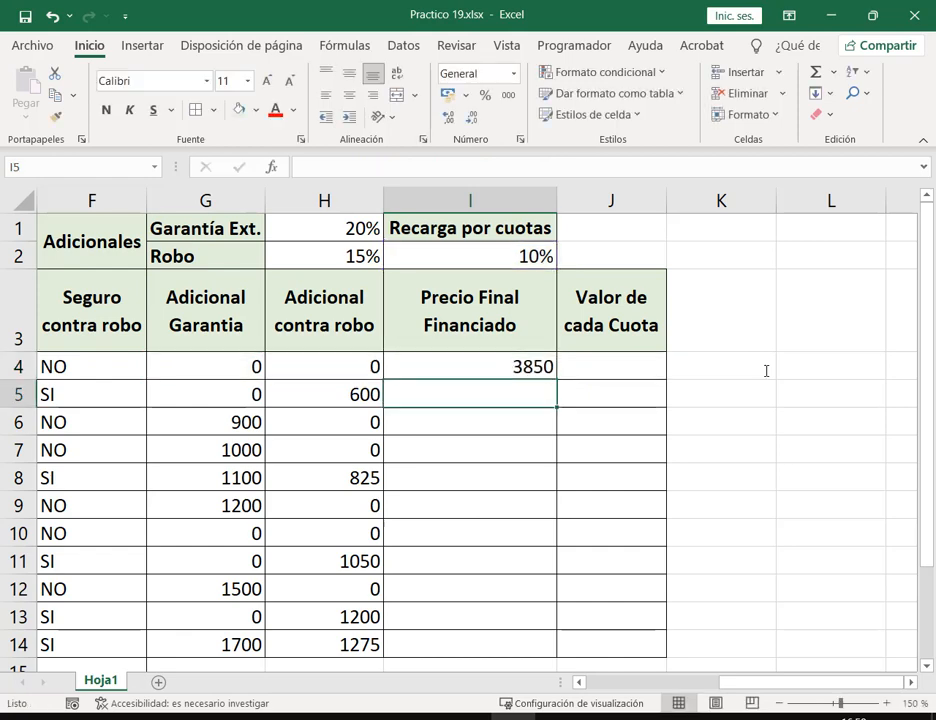
left_click(531, 366)
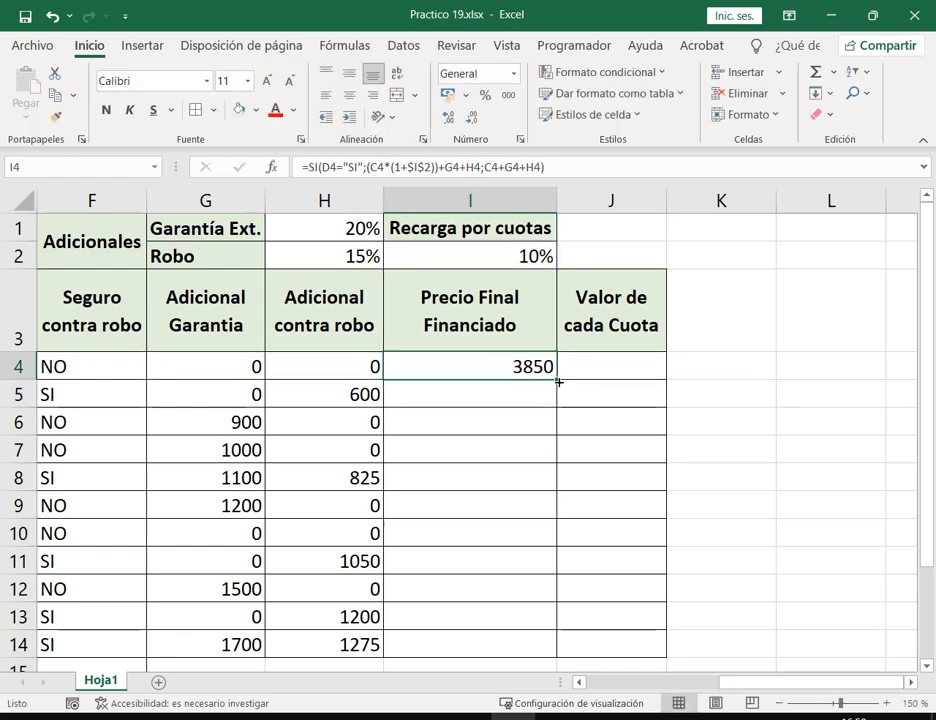
double_click(558, 382)
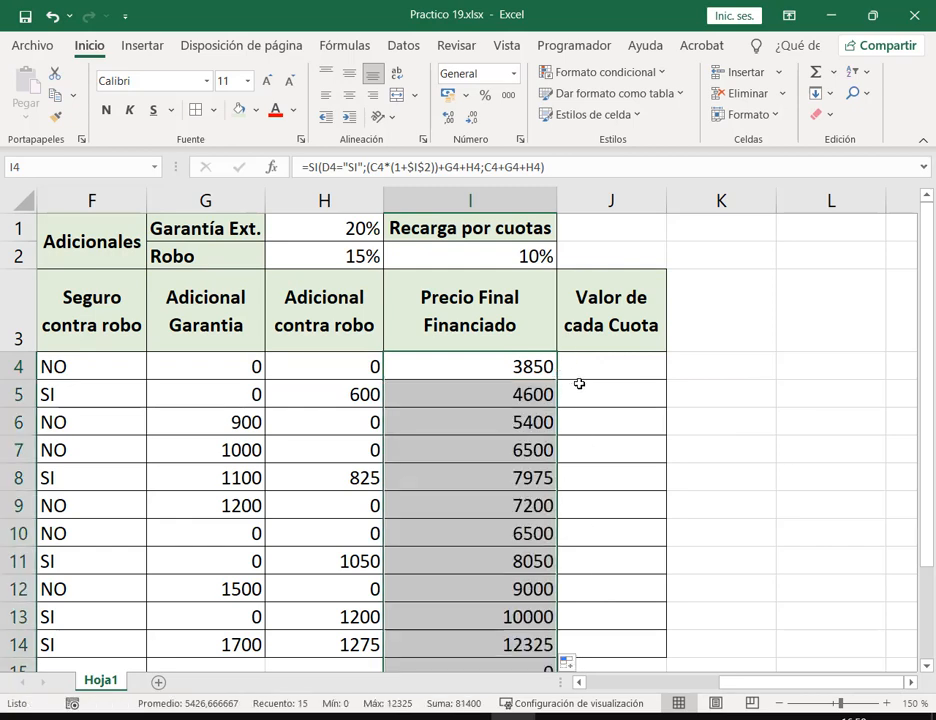
Clear the contents and formatting of the surplus cells I15:I18 below the table
scroll(607, 409, "down", 1)
left_click_drag(543, 534, 539, 618)
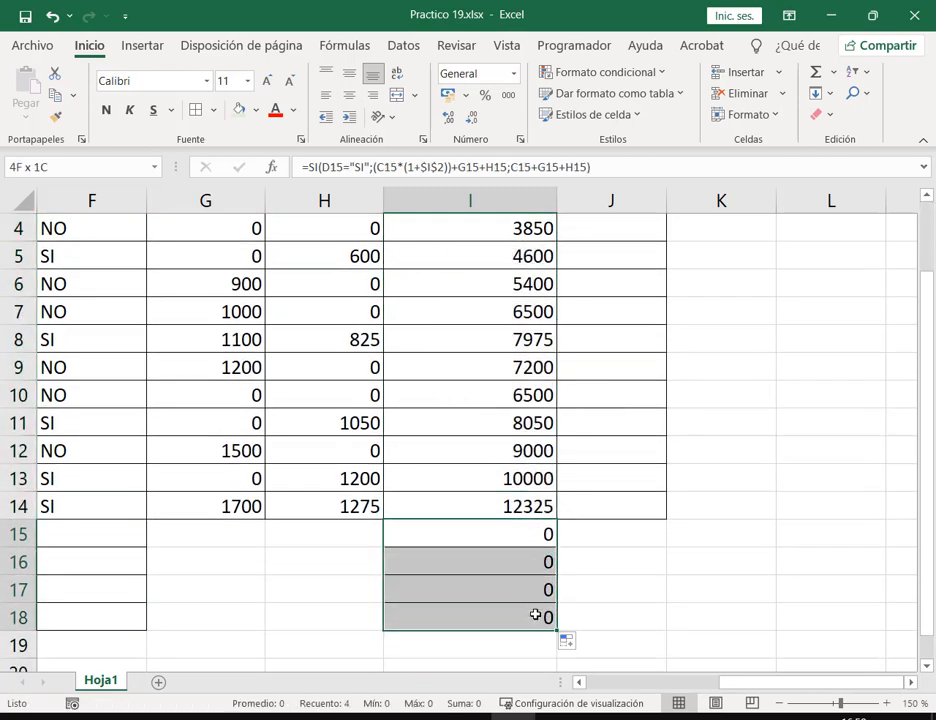
left_click(826, 114)
left_click(846, 207)
left_click(773, 386)
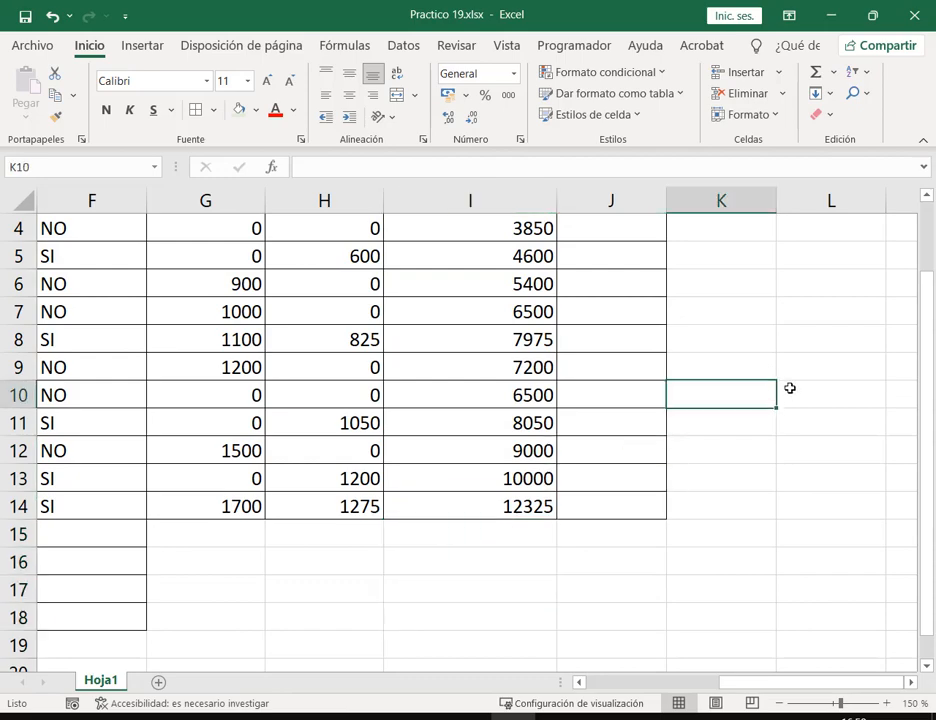
Select J4 and read item 4 of the Ejercicio 19 PDF about the value of each cuota, returning to the Excel worksheet
scroll(790, 387, "up", 1)
left_click(606, 362)
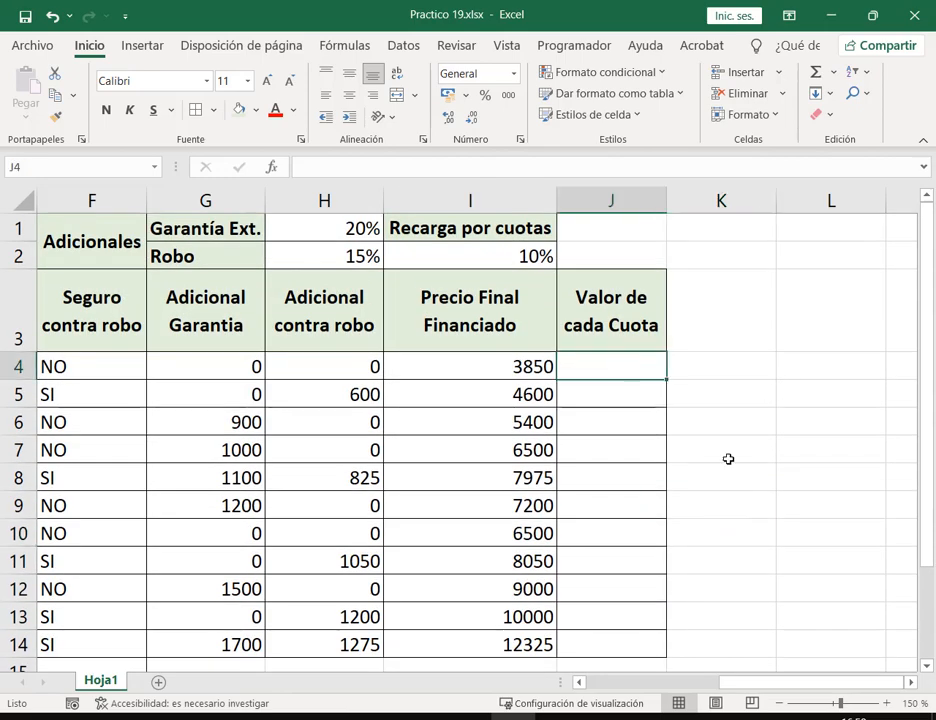
key("alt+Tab")
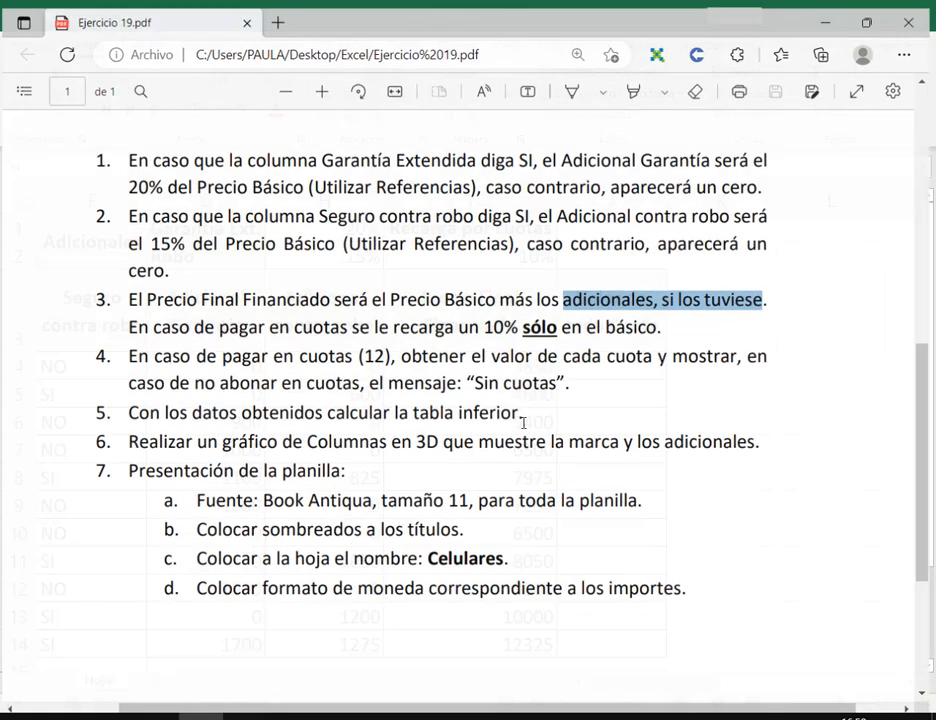
left_click(131, 352)
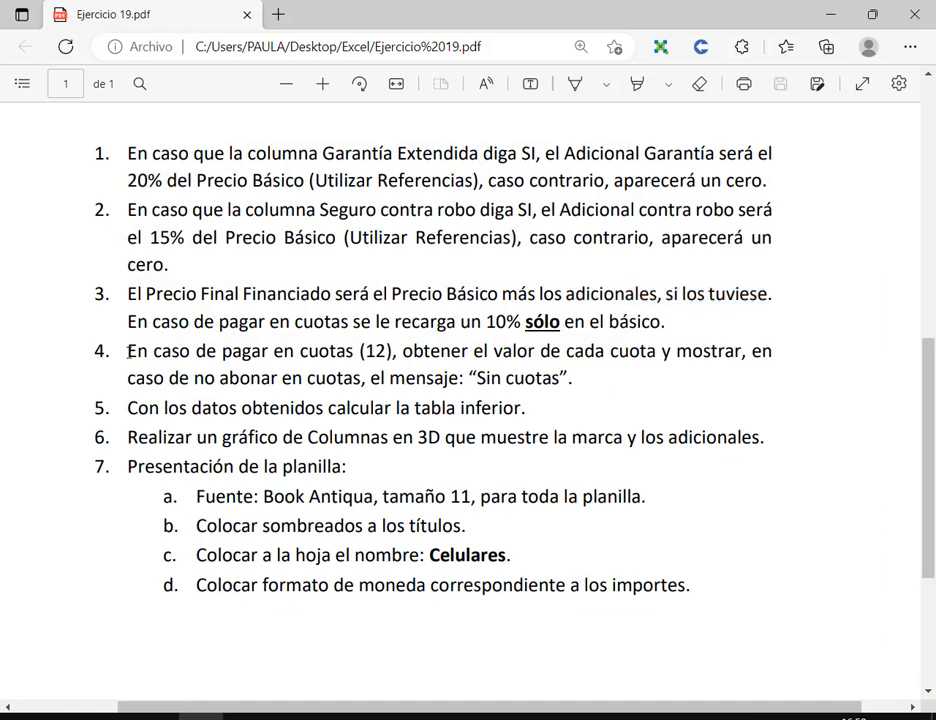
left_click_drag(129, 352, 756, 351)
left_click_drag(152, 378, 612, 389)
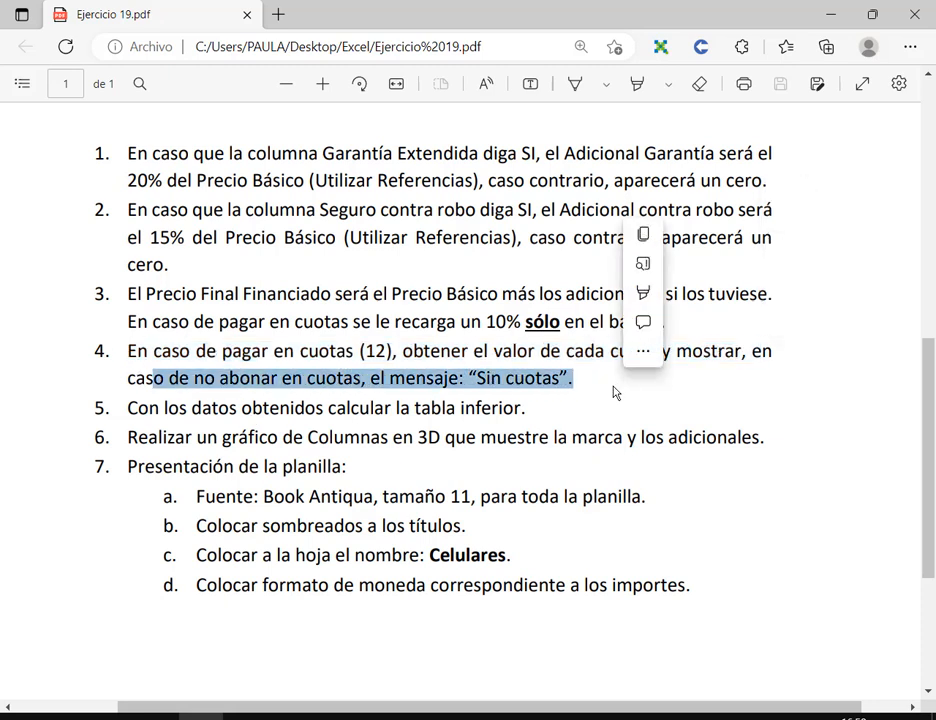
left_click(614, 391)
key("alt+Tab")
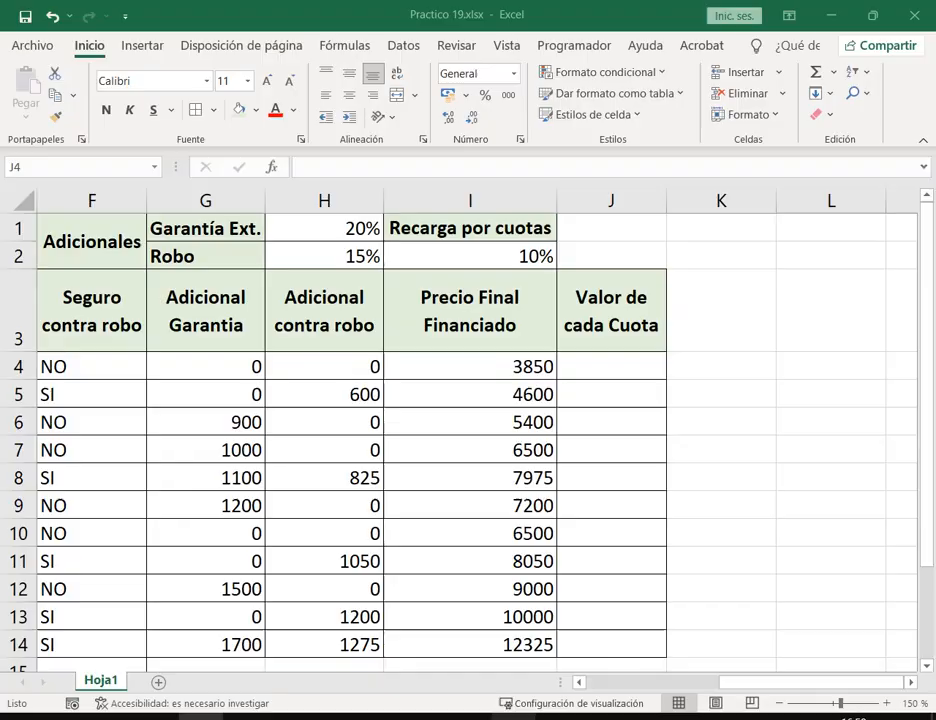
Start a SI formula in J4 with the logical test D4="SI" on the 12-cuota payment plan
type("=S")
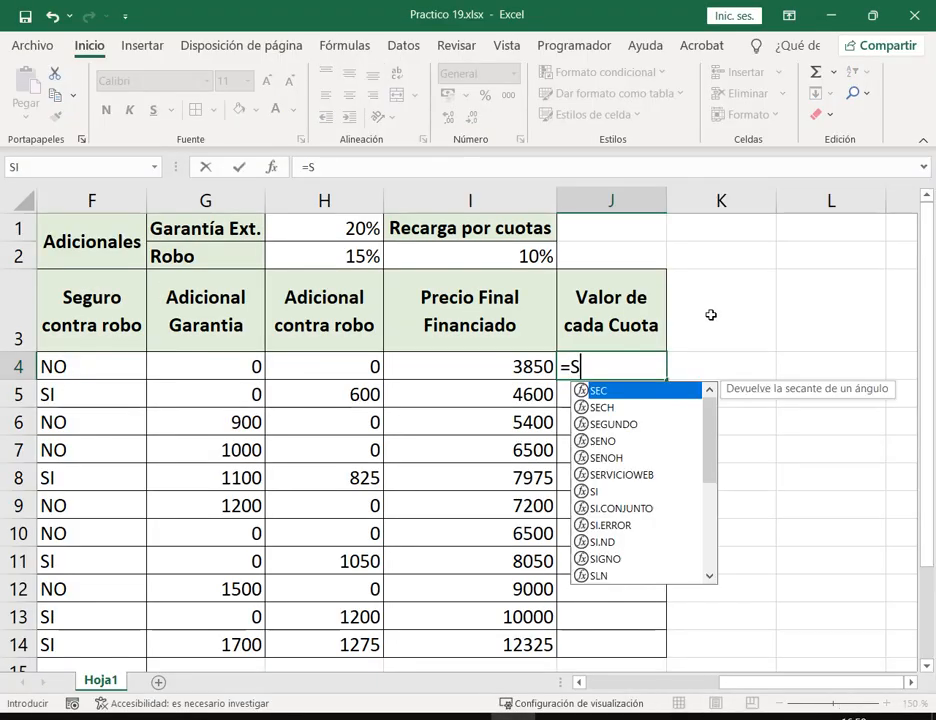
type("I(")
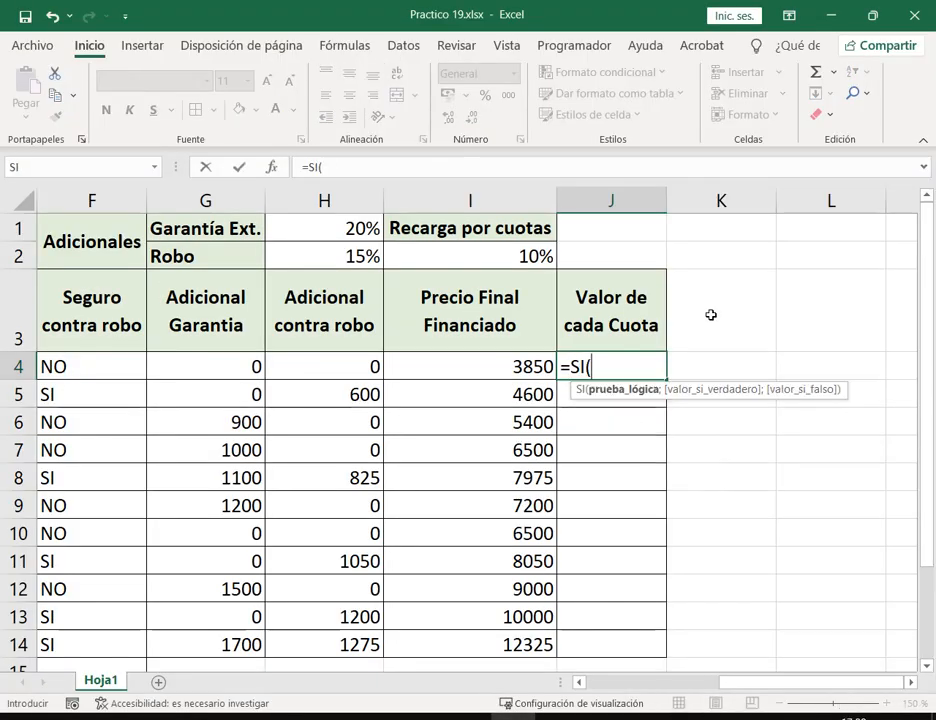
left_click_drag(737, 685, 590, 684)
left_click(370, 370)
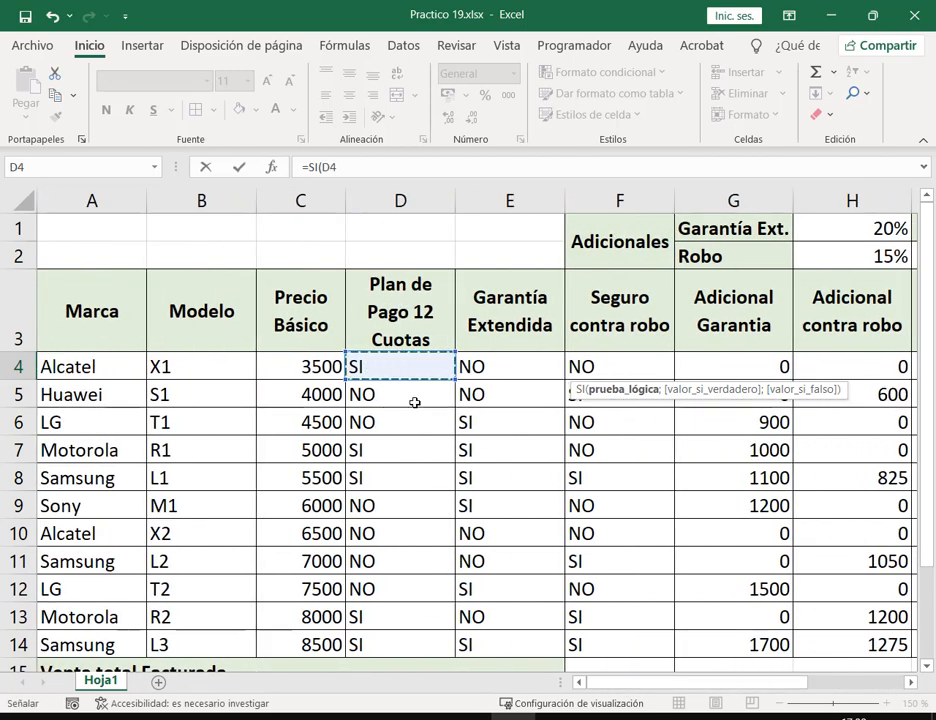
type("=\"")
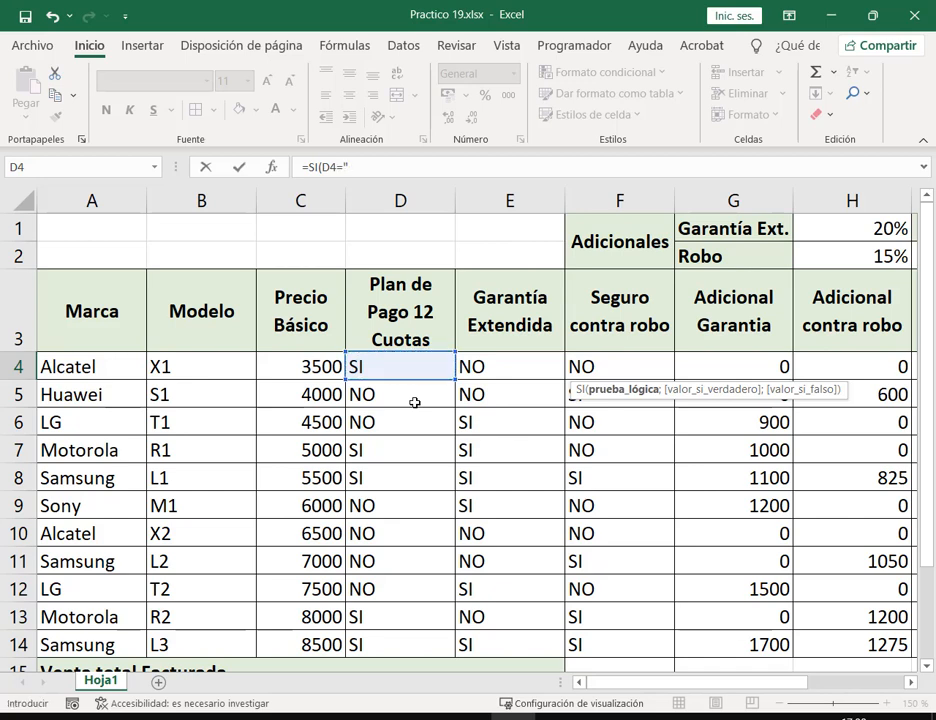
type("SI\"")
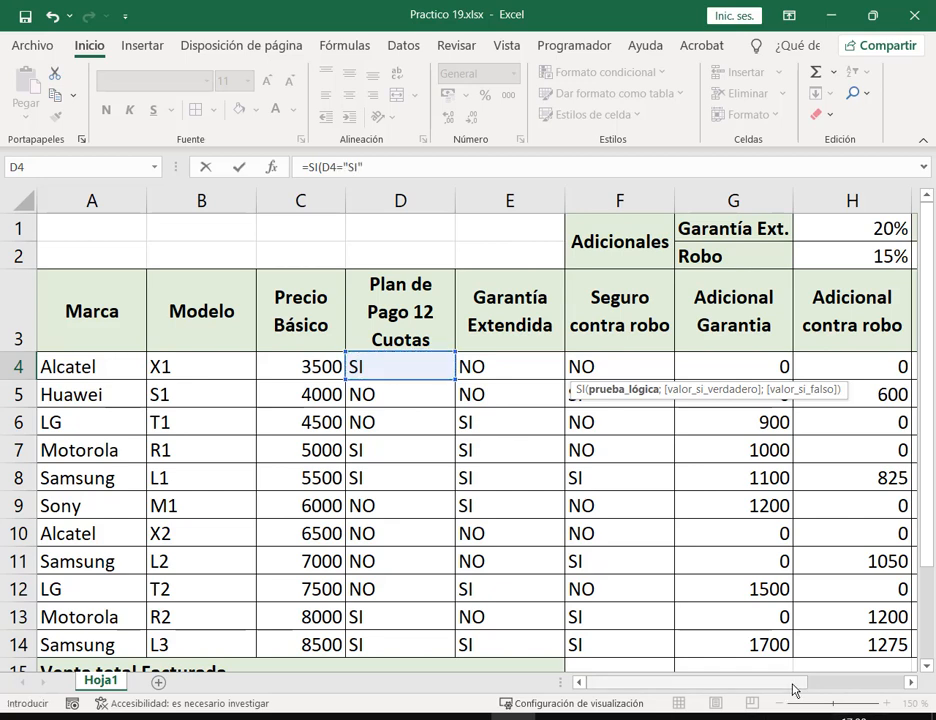
left_click_drag(800, 683, 898, 684)
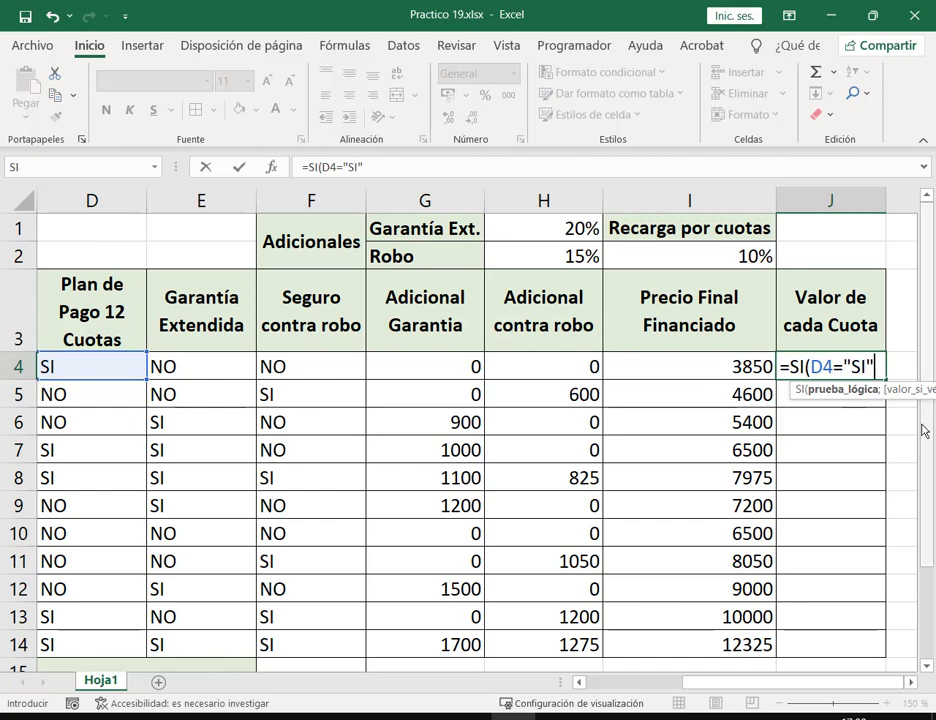
type(";")
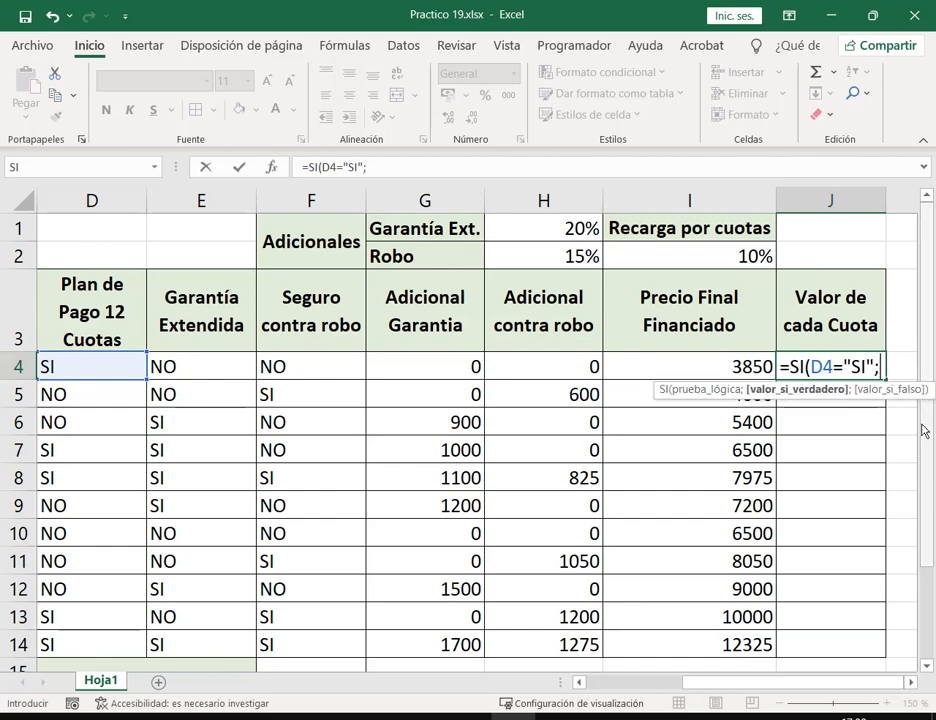
Set the true value of the SI formula in J4 to I4/12
left_click(700, 367)
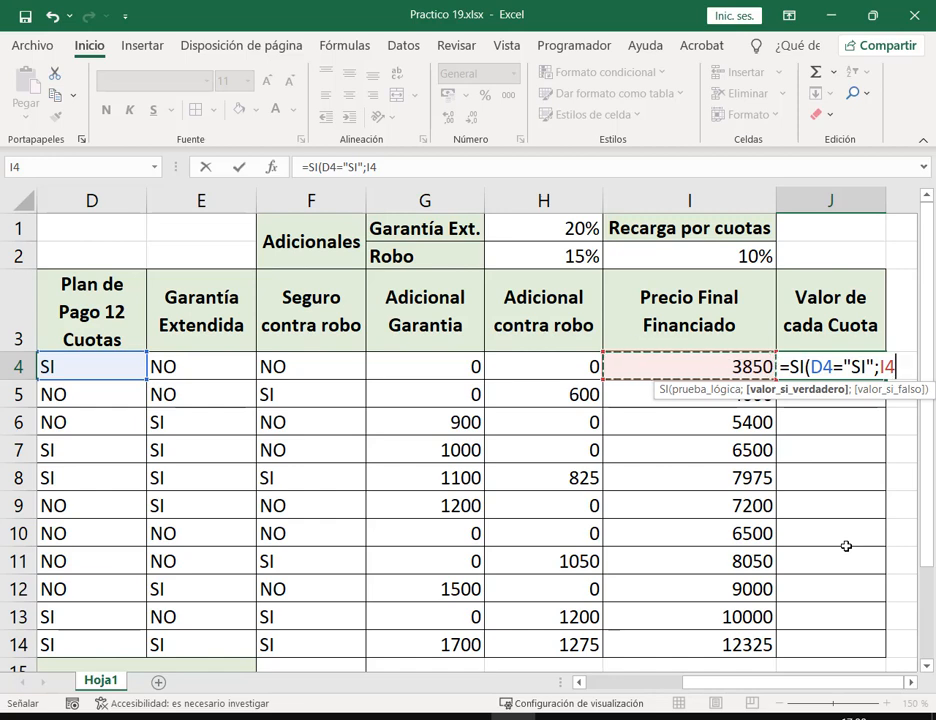
key("ctrl+shift+d")
left_click_drag(101, 297, 135, 325)
key("Escape")
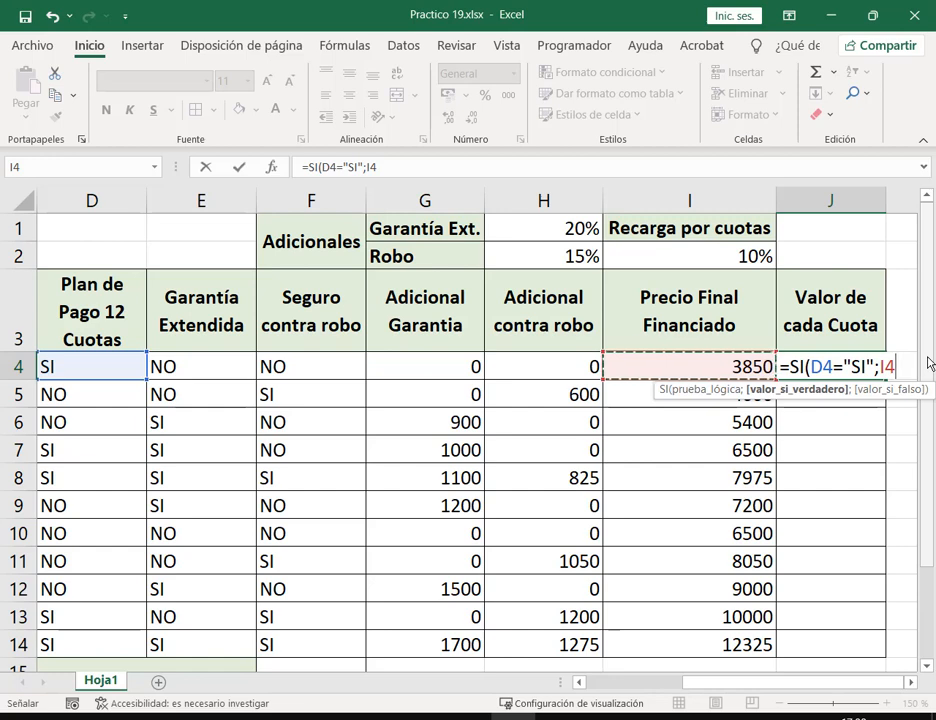
type("/")
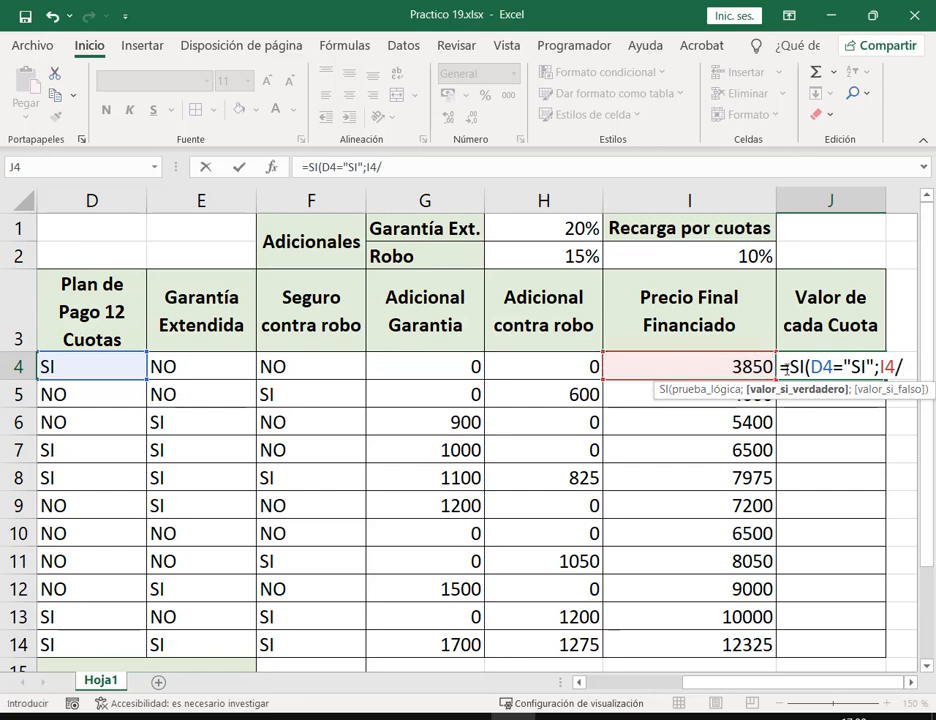
type("12")
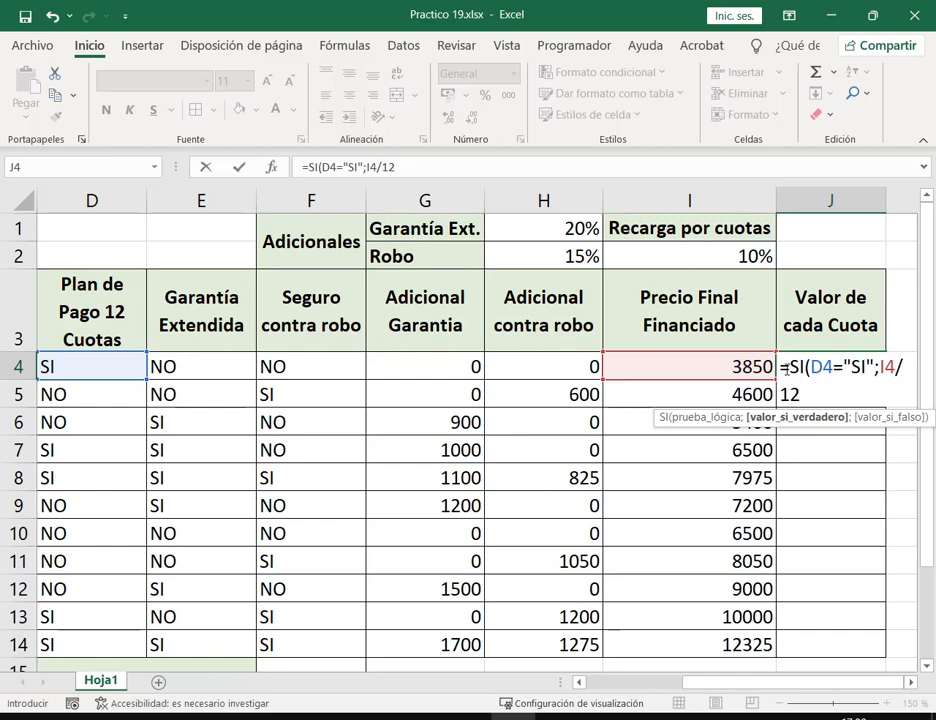
type(";")
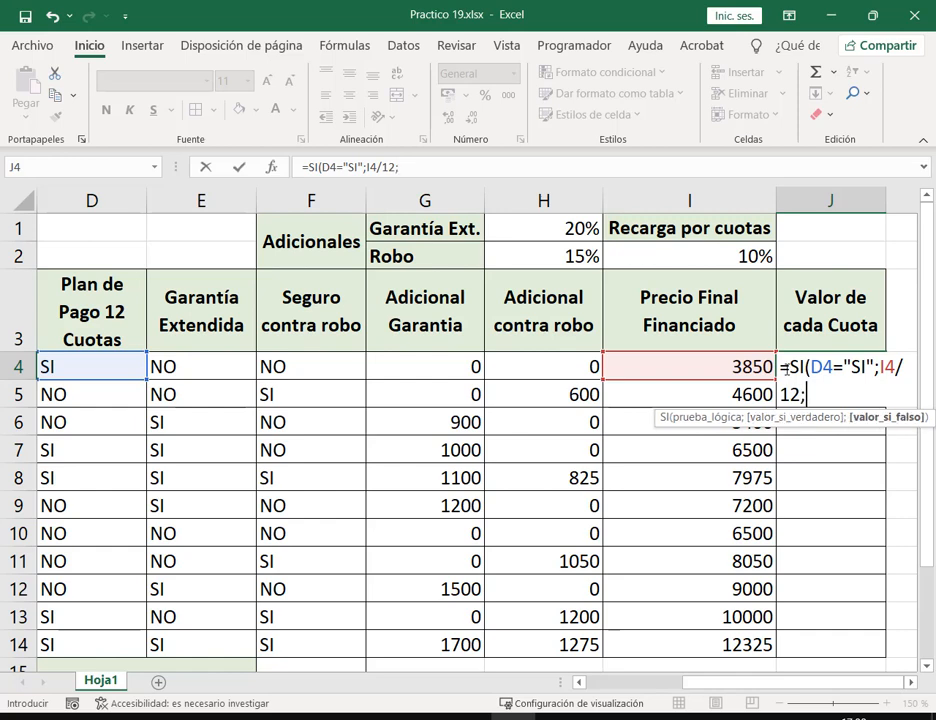
Set the false value of the J4 formula to "Sin cuotas", then close and enter the formula
left_click(911, 682)
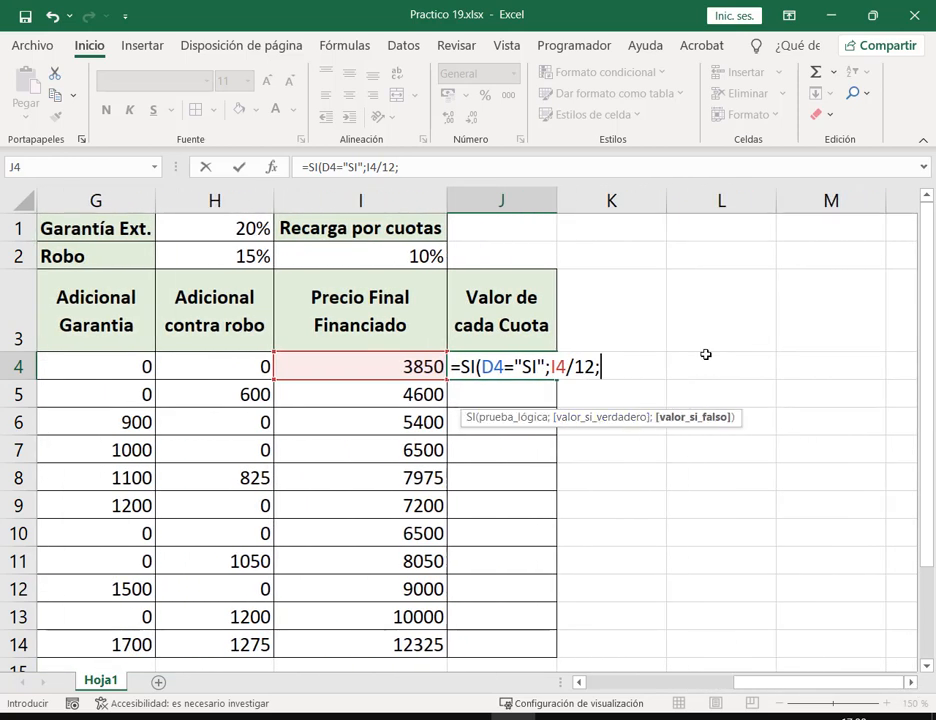
type("\"")
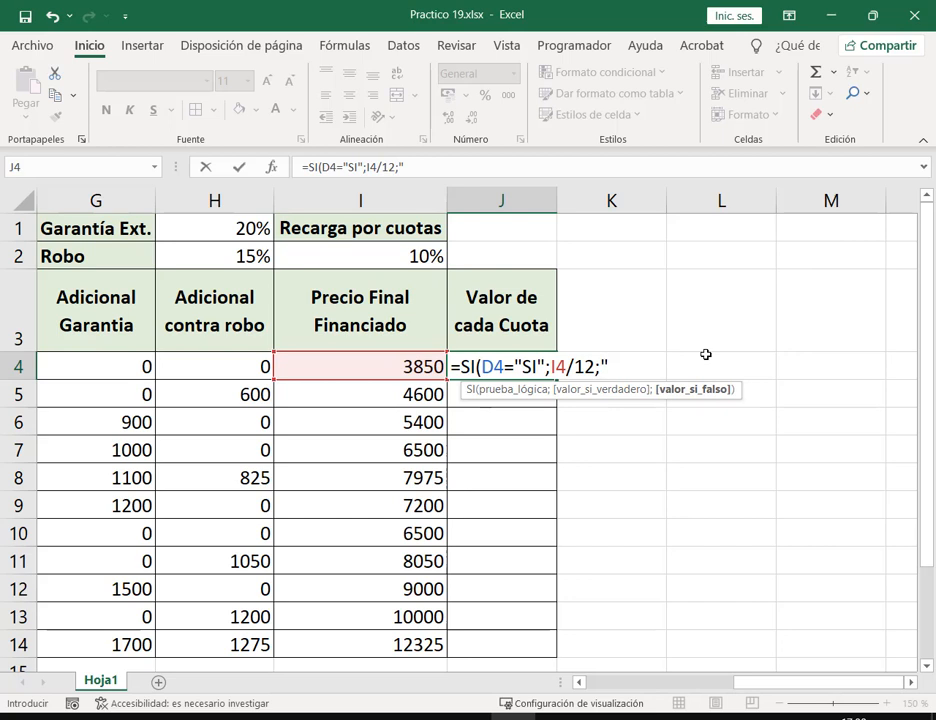
type("Sin cuotas")
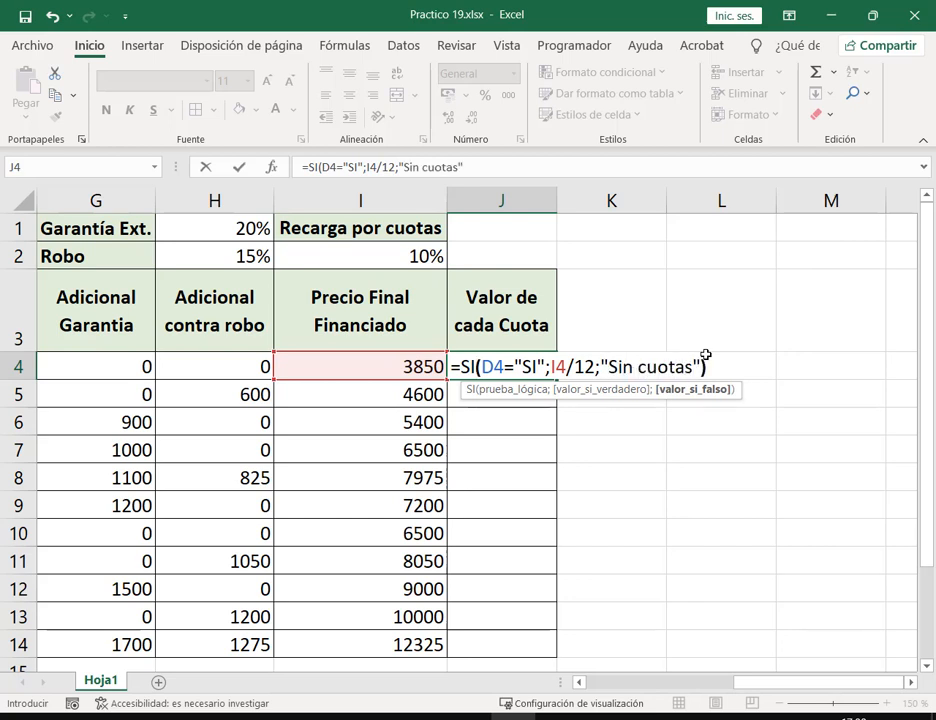
type(")")
key("Return")
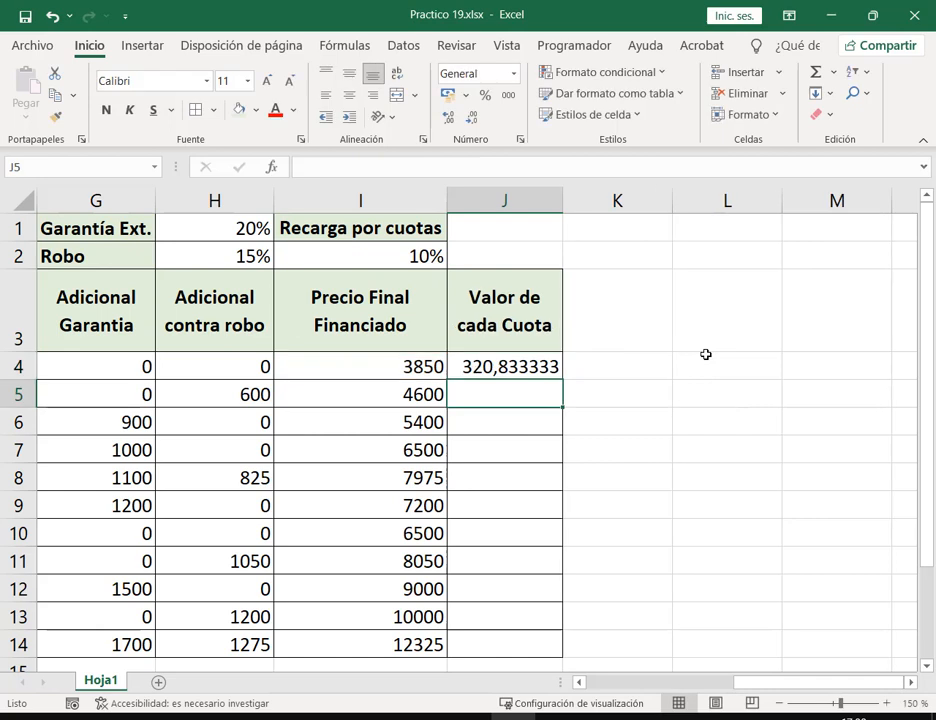
Autofill the J4 formula down the Valor de cada Cuota column to J14
left_click(557, 368)
left_click_drag(549, 663, 549, 657)
left_click(592, 485)
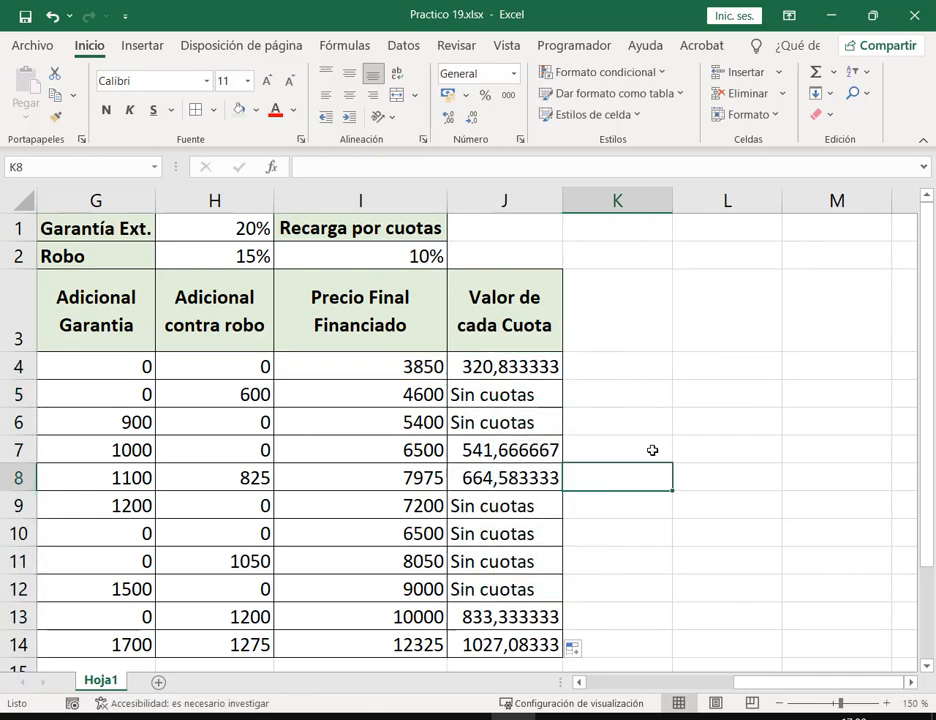
Apply the $ Español (Argentina) accounting format to the amounts in C4:C14 and G4:J14
left_click(781, 703)
left_click(781, 703)
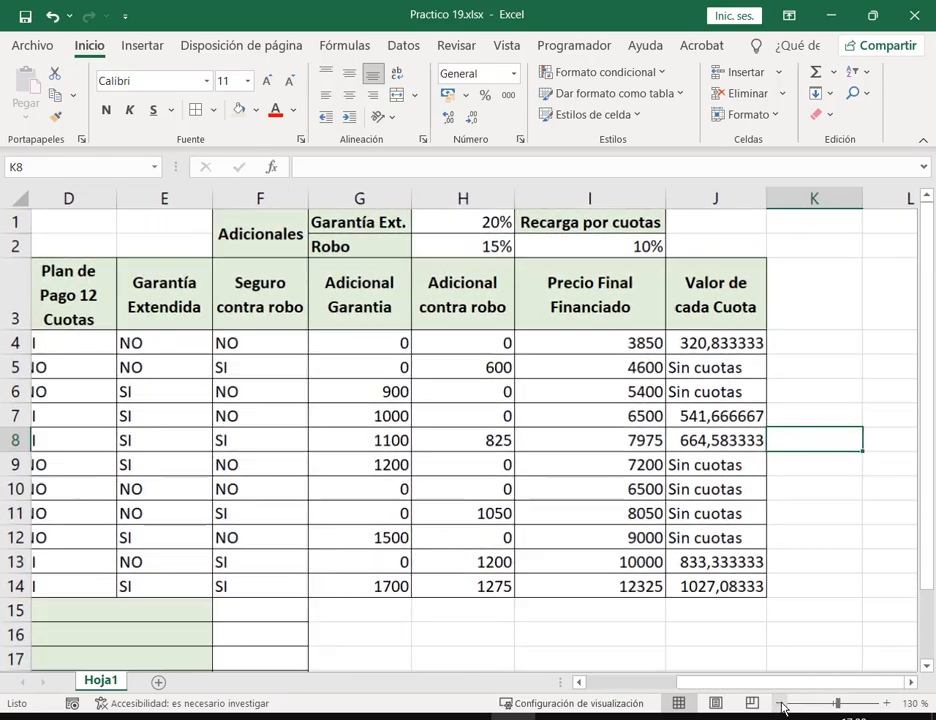
left_click(781, 703)
left_click(781, 703)
left_click(781, 703)
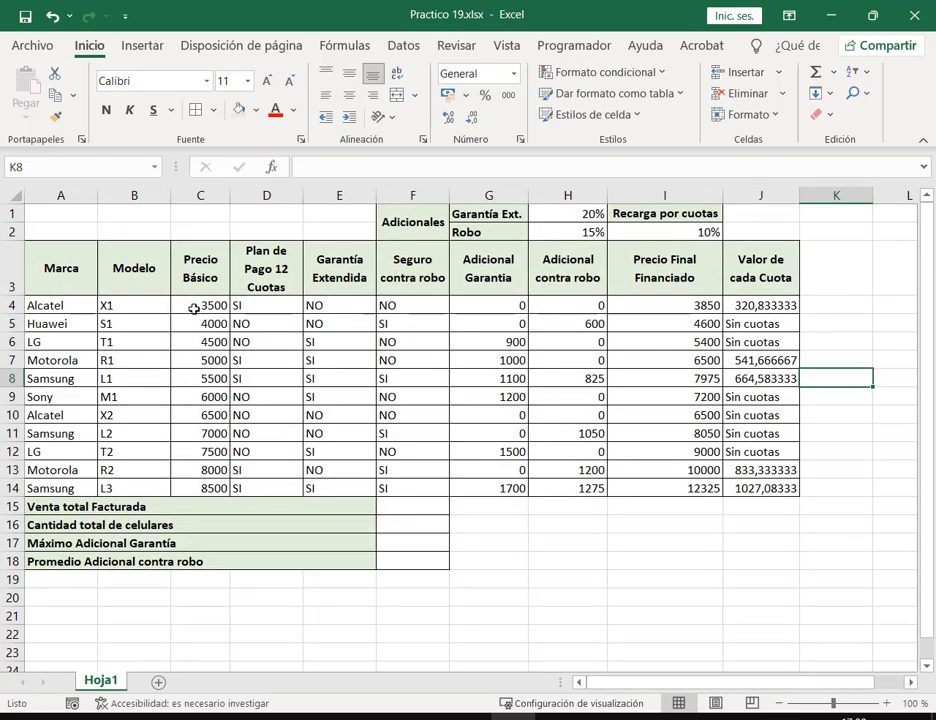
left_click_drag(205, 305, 207, 489)
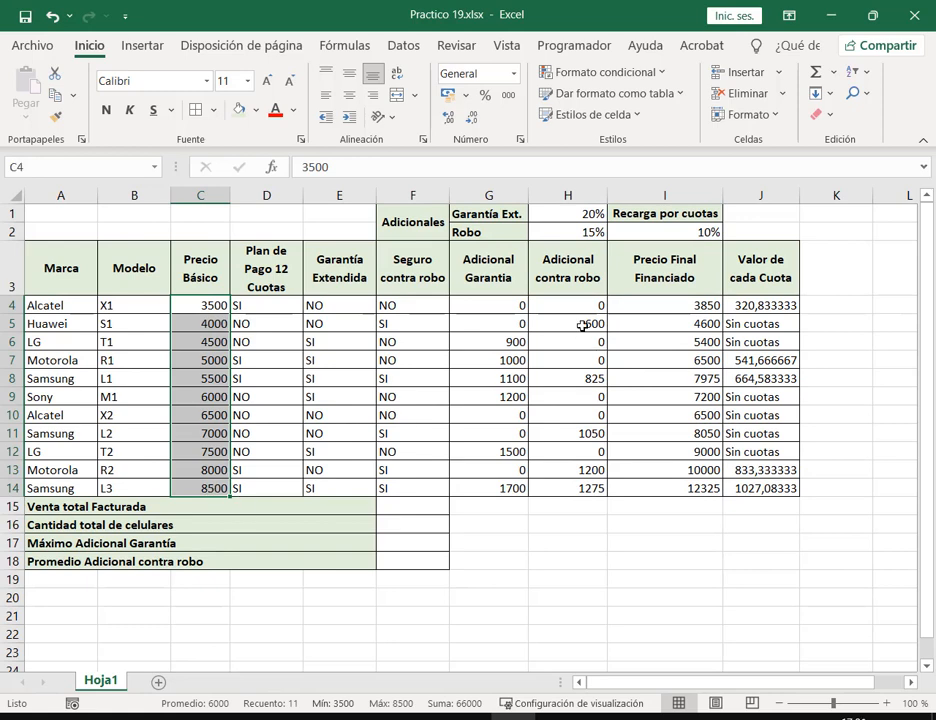
left_click_drag(485, 300, 640, 487)
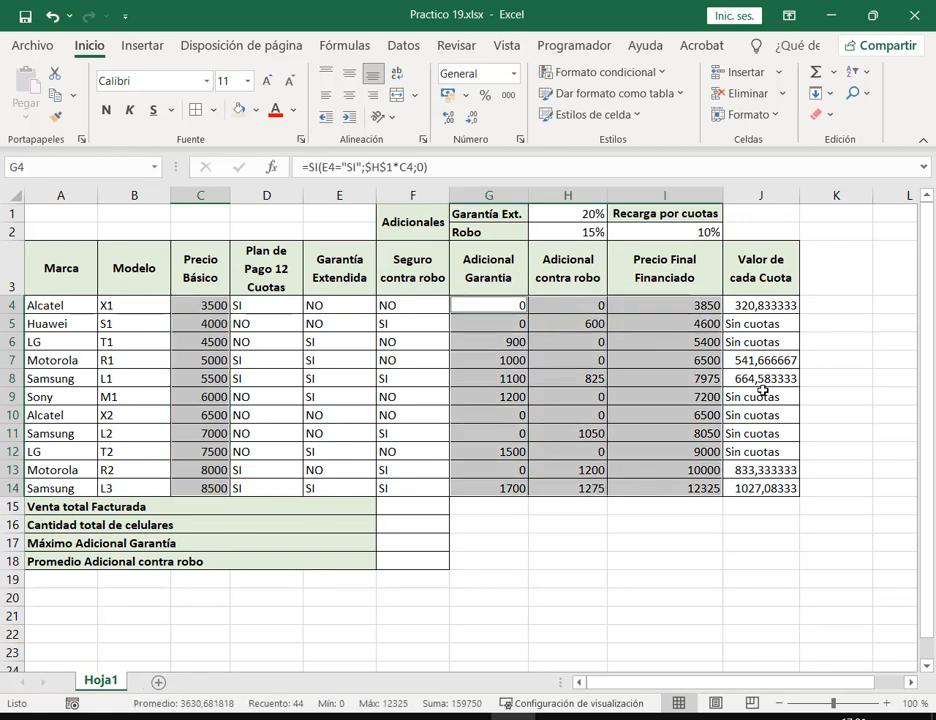
left_click_drag(789, 304, 806, 470)
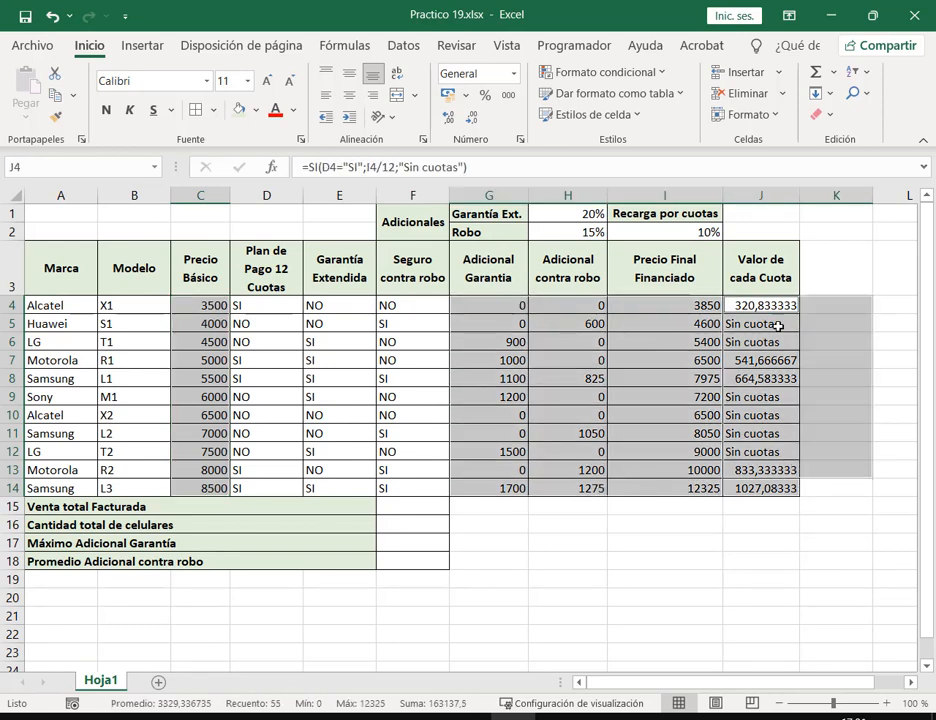
left_click_drag(773, 304, 783, 486)
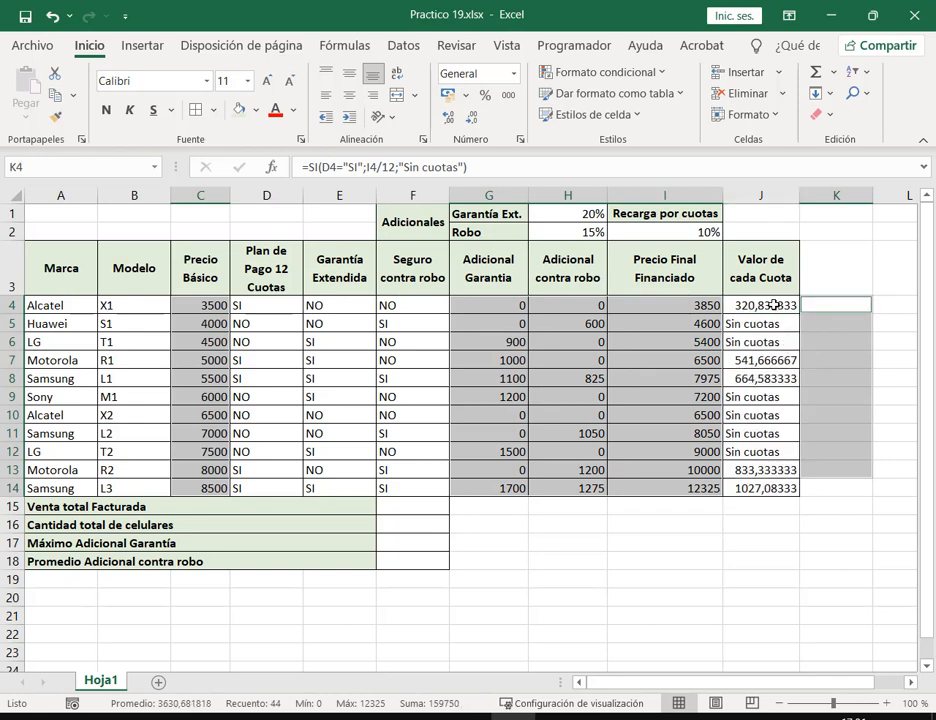
left_click_drag(773, 305, 496, 485)
left_click_drag(216, 305, 208, 488)
left_click(465, 95)
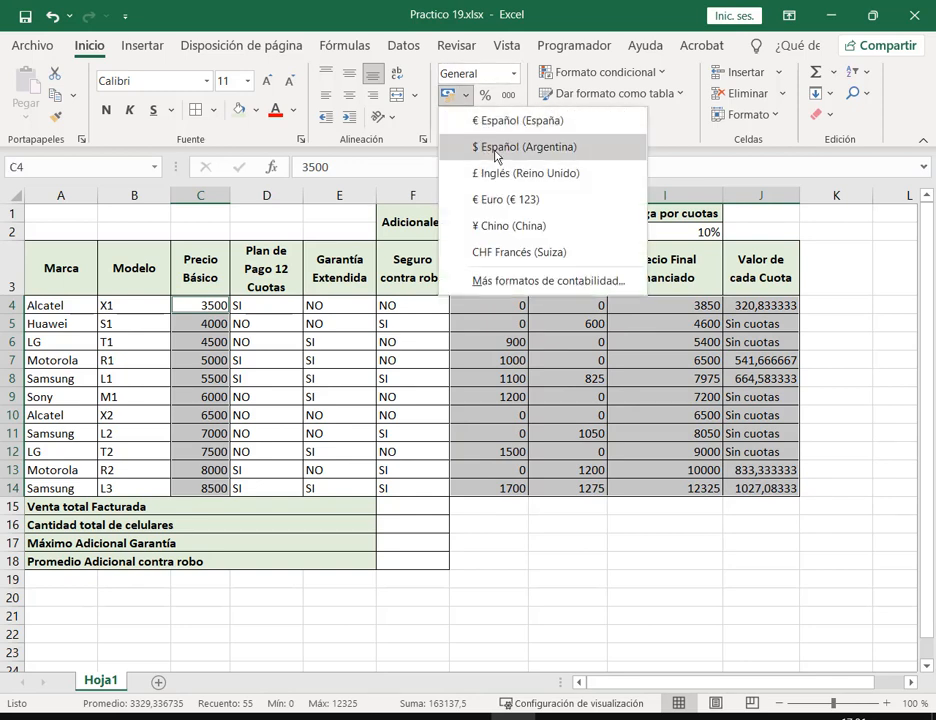
left_click(495, 148)
left_click(827, 399)
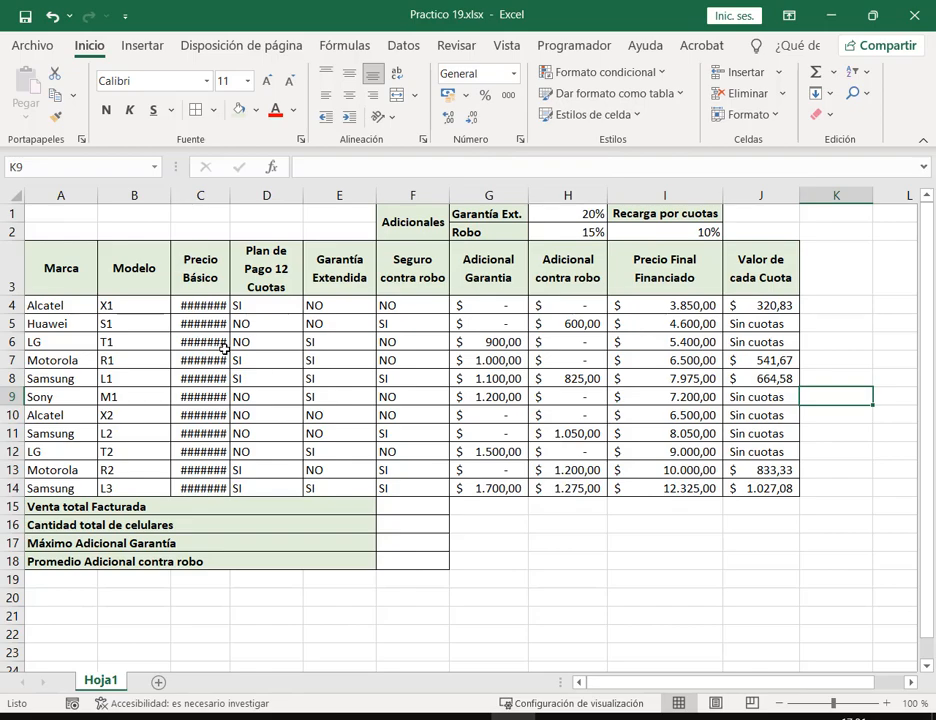
Widen the Precio Básico column to 11,00 so its currency amounts fit
left_click(888, 704)
left_click(888, 704)
left_click(888, 704)
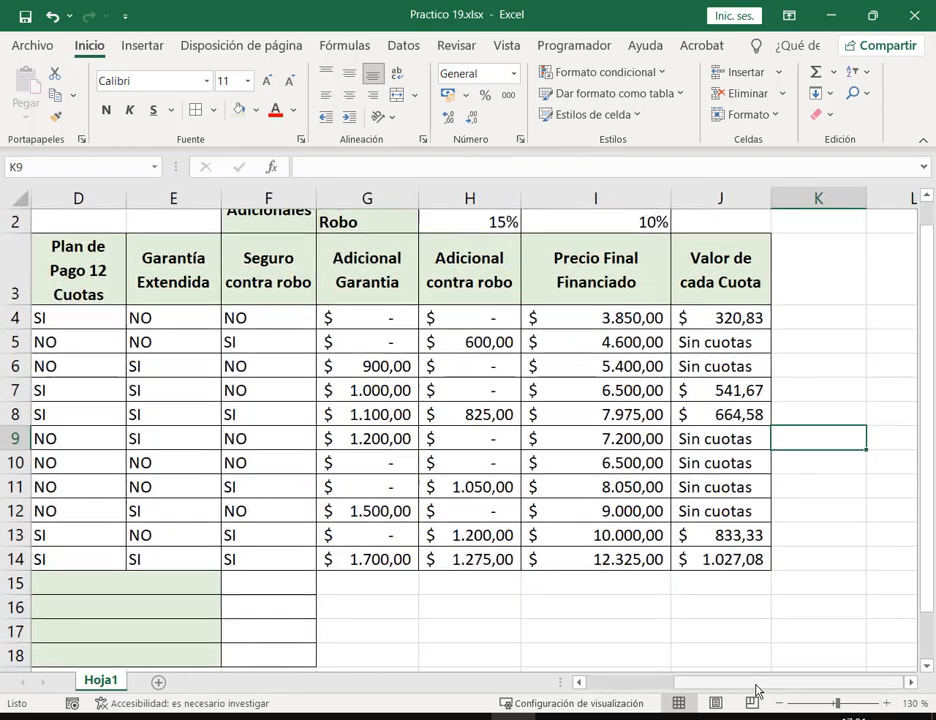
left_click_drag(756, 689, 660, 696)
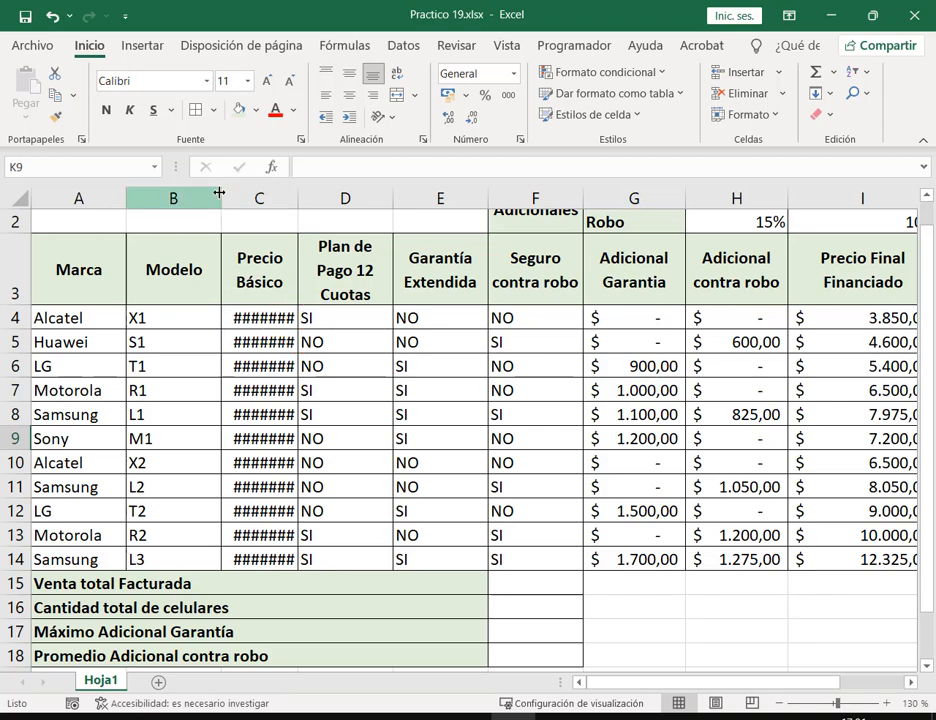
left_click_drag(298, 197, 318, 197)
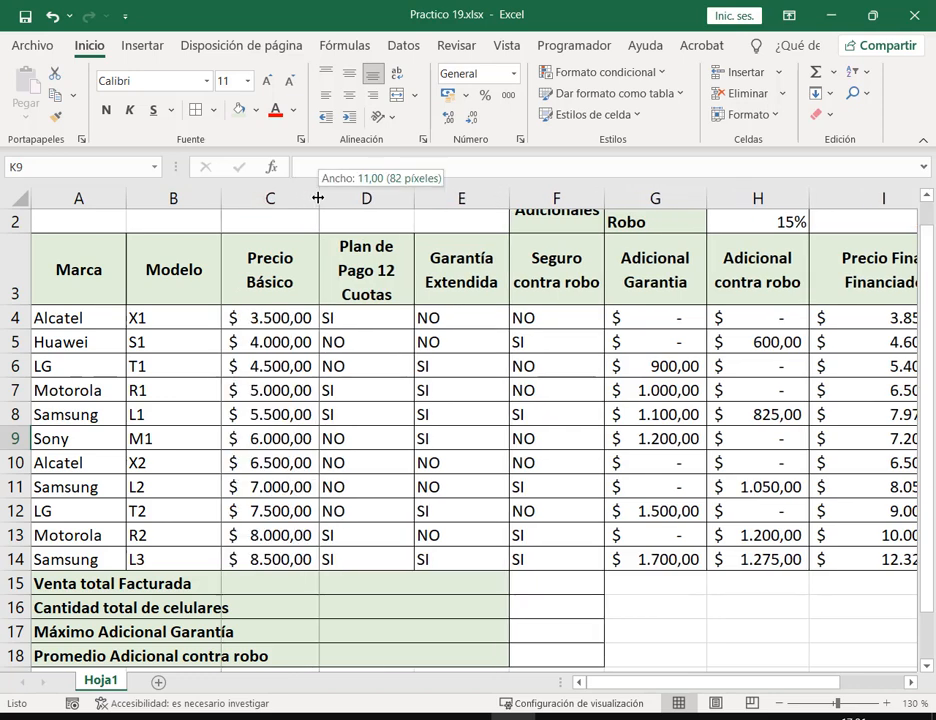
left_click(698, 587)
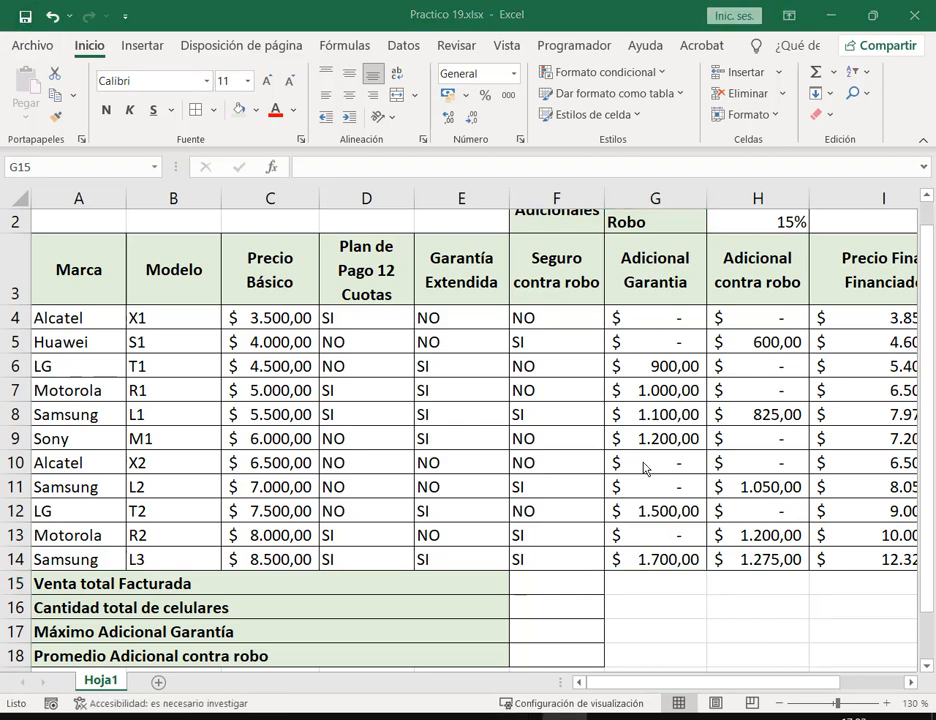
key("F2")
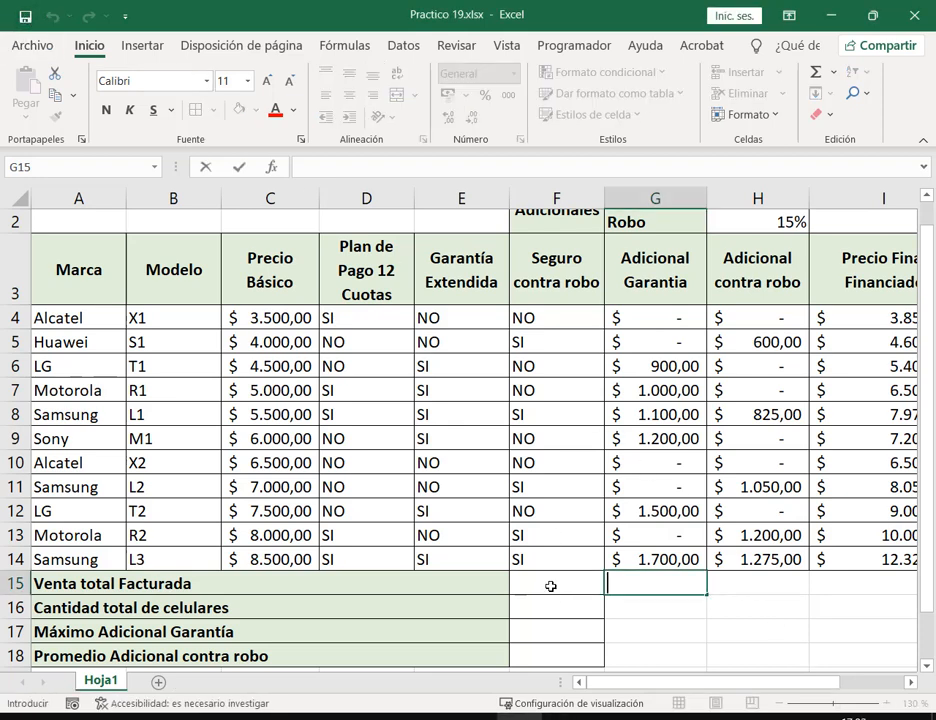
Read point 5 of the Ejercicio 19 PDF about the lower table and return to the workbook
scroll(262, 645, "down", 1)
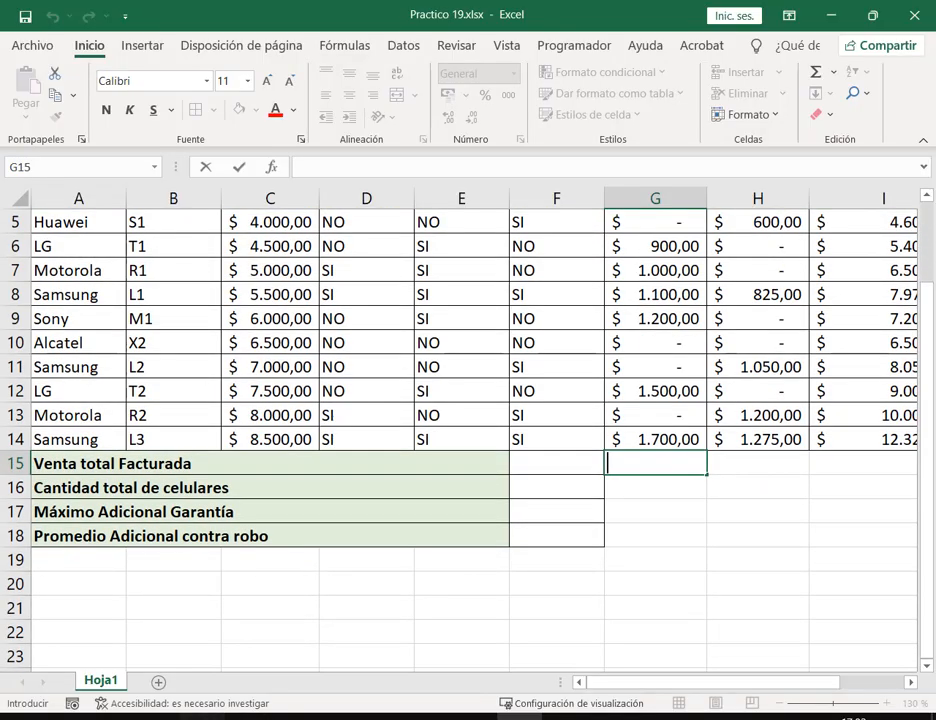
left_click(203, 717)
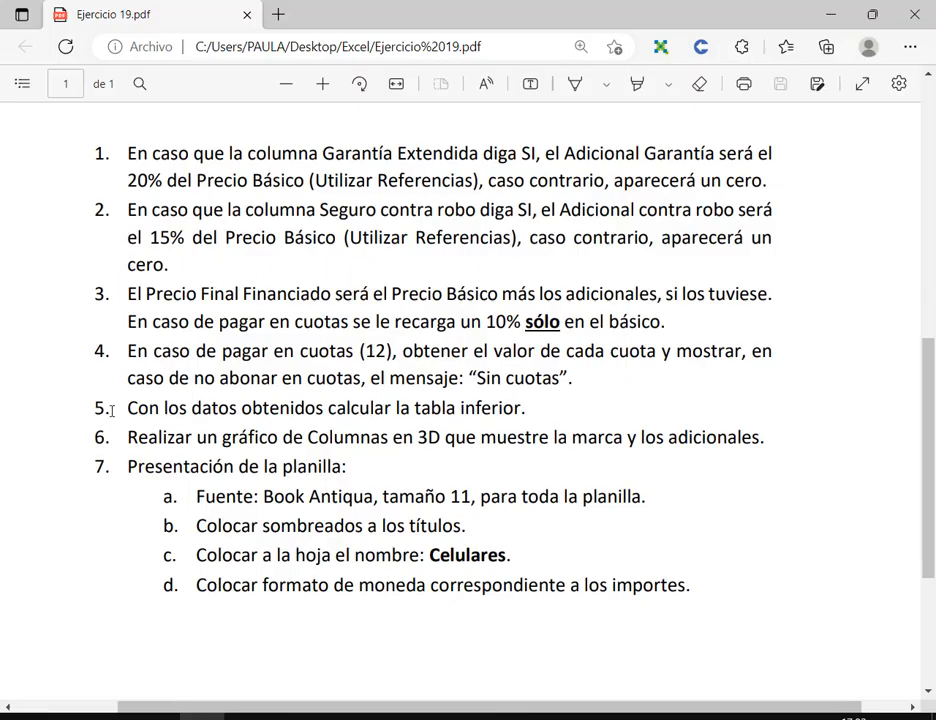
left_click_drag(130, 408, 563, 408)
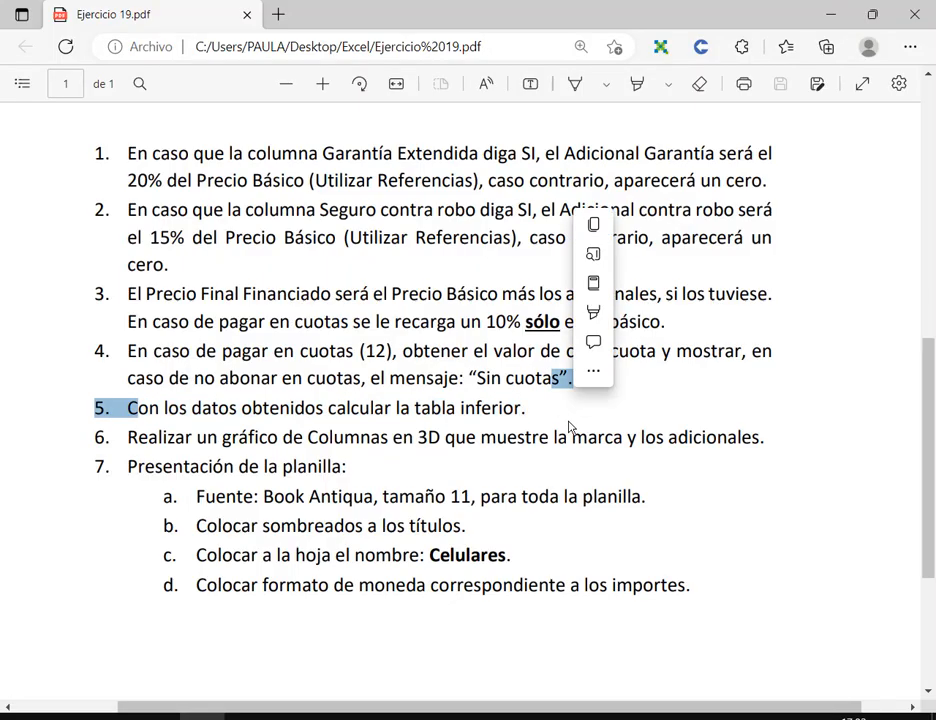
left_click(567, 421)
left_click(843, 14)
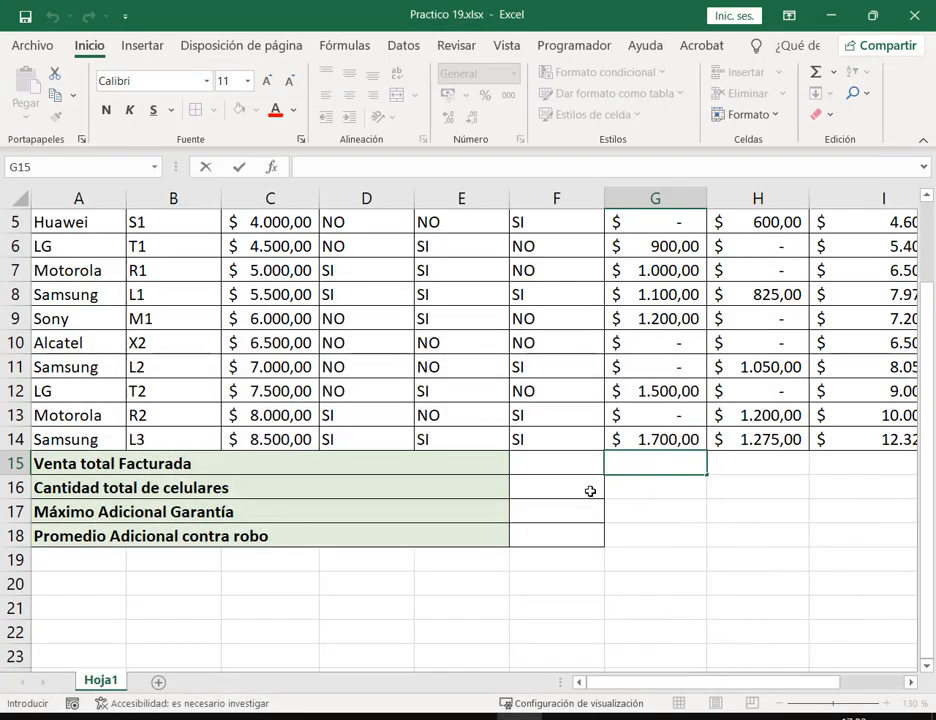
Total the Precio Final Financiado amounts I4:I14 with SUMA in F15, beside Venta total Facturada
left_click(513, 467)
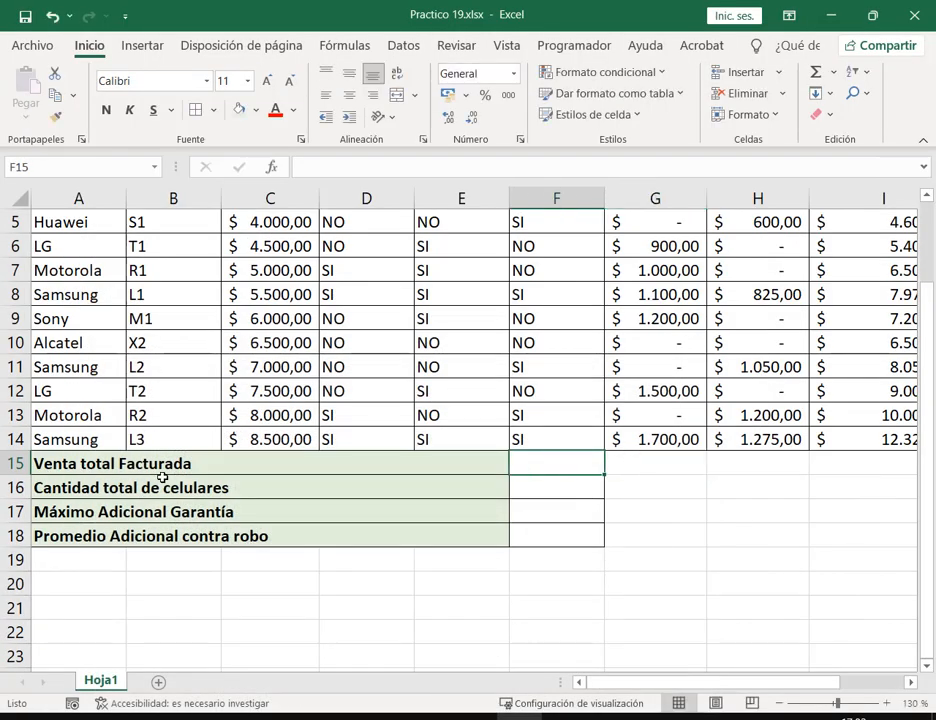
scroll(719, 640, "up", 1)
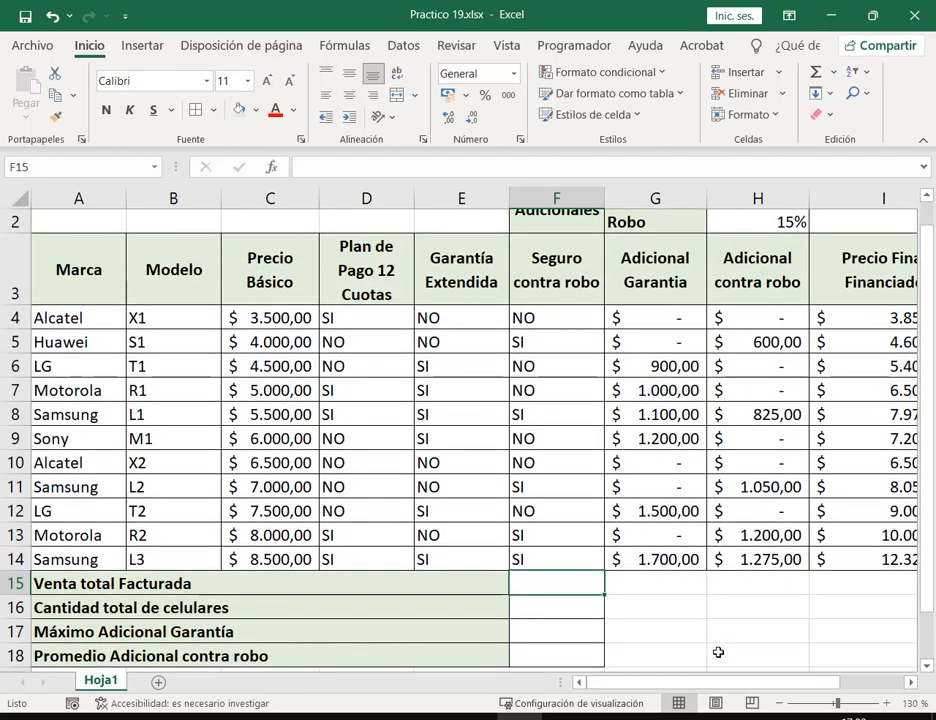
left_click_drag(803, 685, 880, 689)
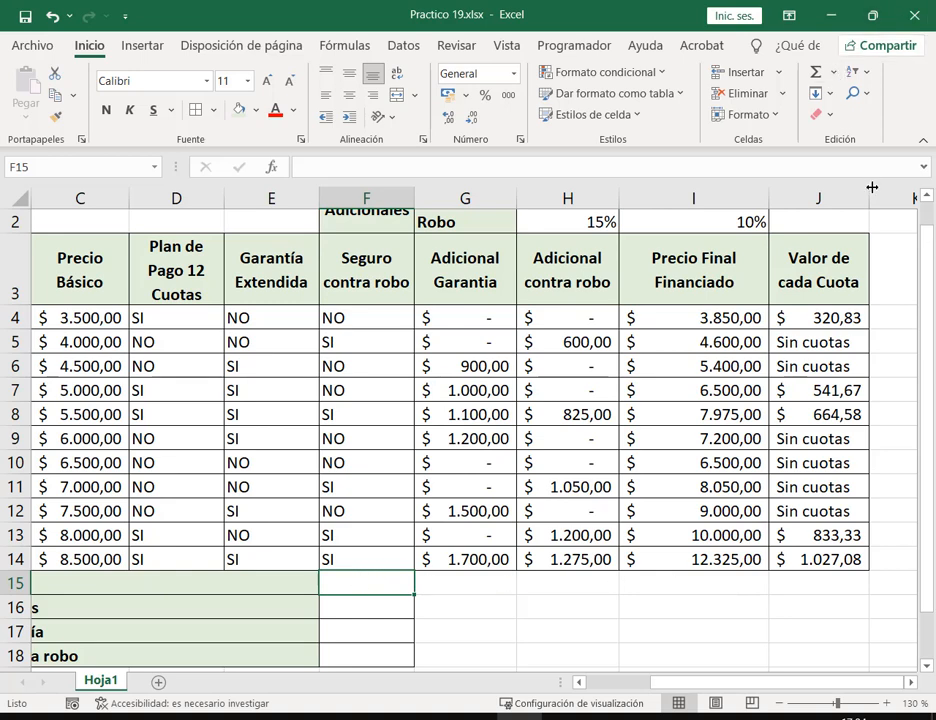
key("ctrl+alt+d")
left_click_drag(803, 62, 882, 143)
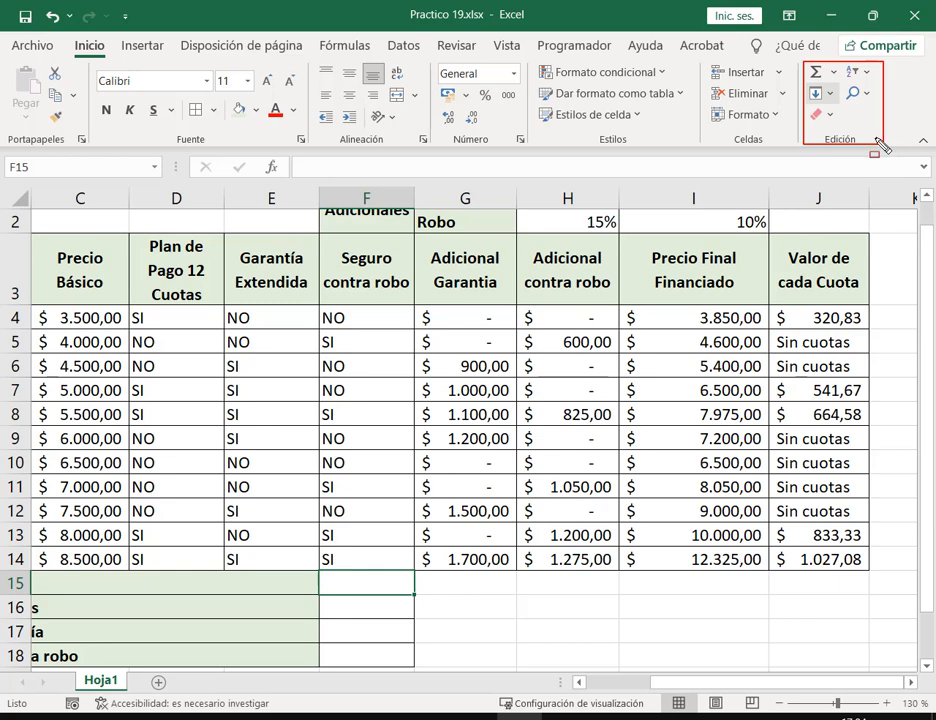
key("Escape")
left_click(816, 73)
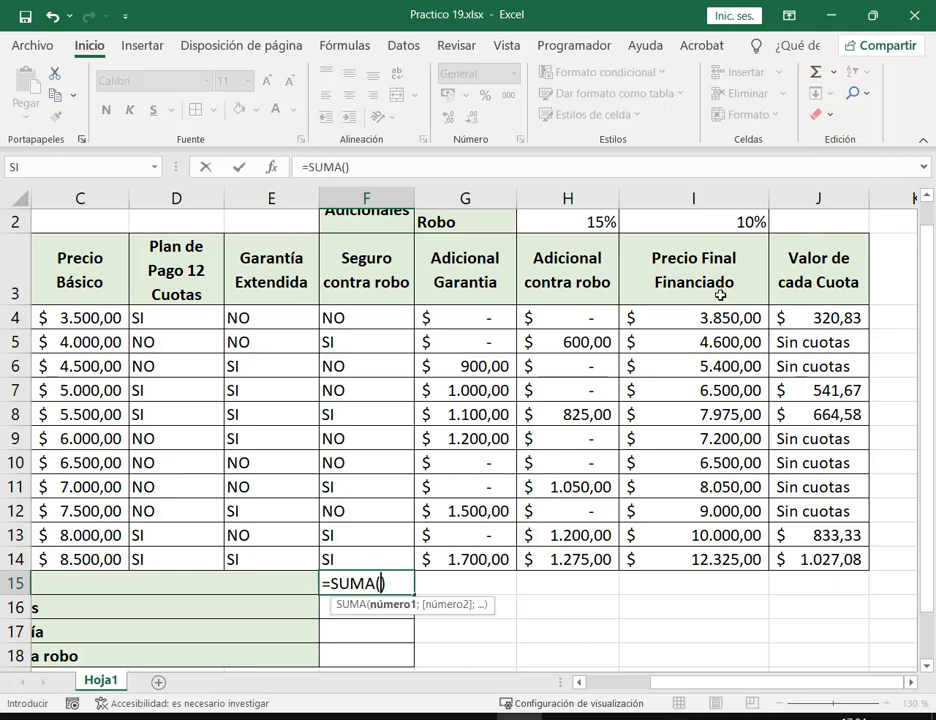
left_click_drag(705, 318, 768, 562)
key("Return")
Widen column F, Seguro contra robo, to give the summary amounts more room
left_click_drag(746, 682, 692, 690)
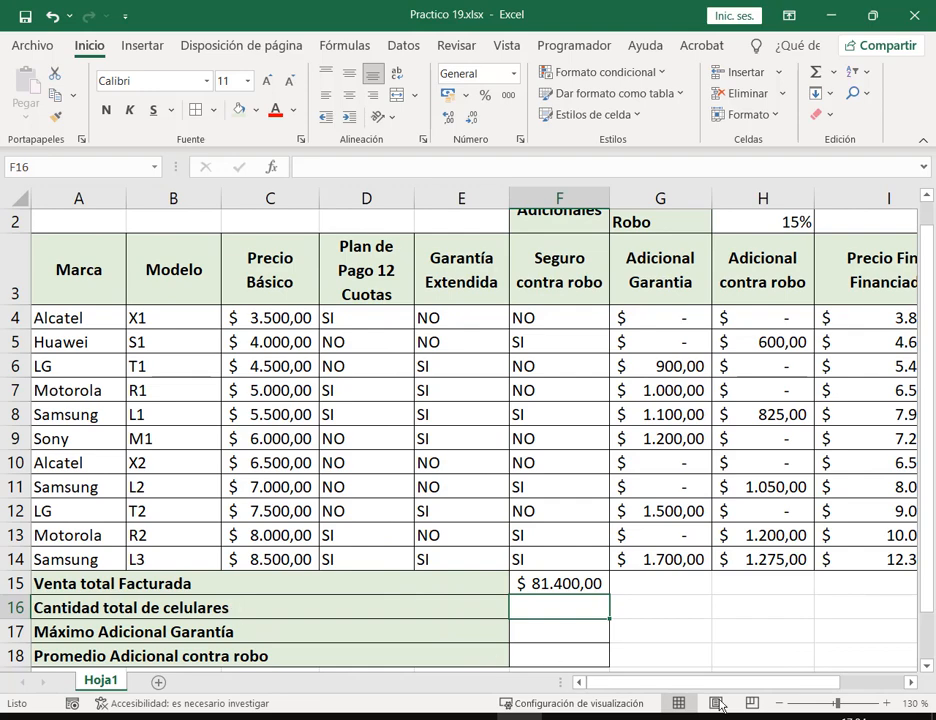
left_click(886, 703)
left_click_drag(657, 199, 672, 204)
Enter =CONTARA(A4:A14) in F16 to count the phones for Cantidad total de celulares
left_click_drag(73, 306, 73, 559)
left_click(635, 605)
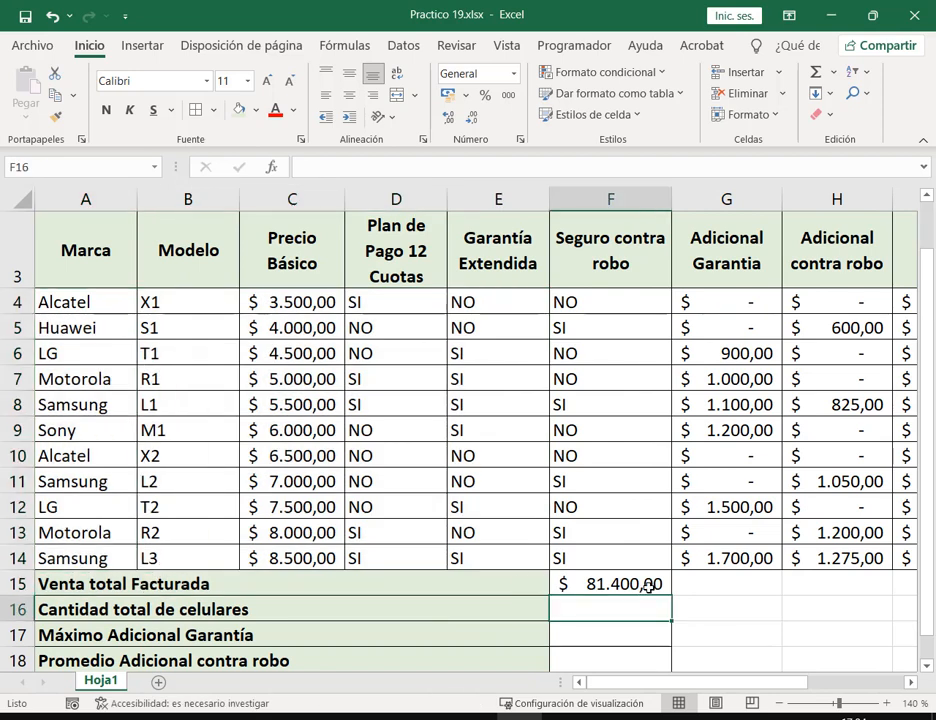
type("=CO")
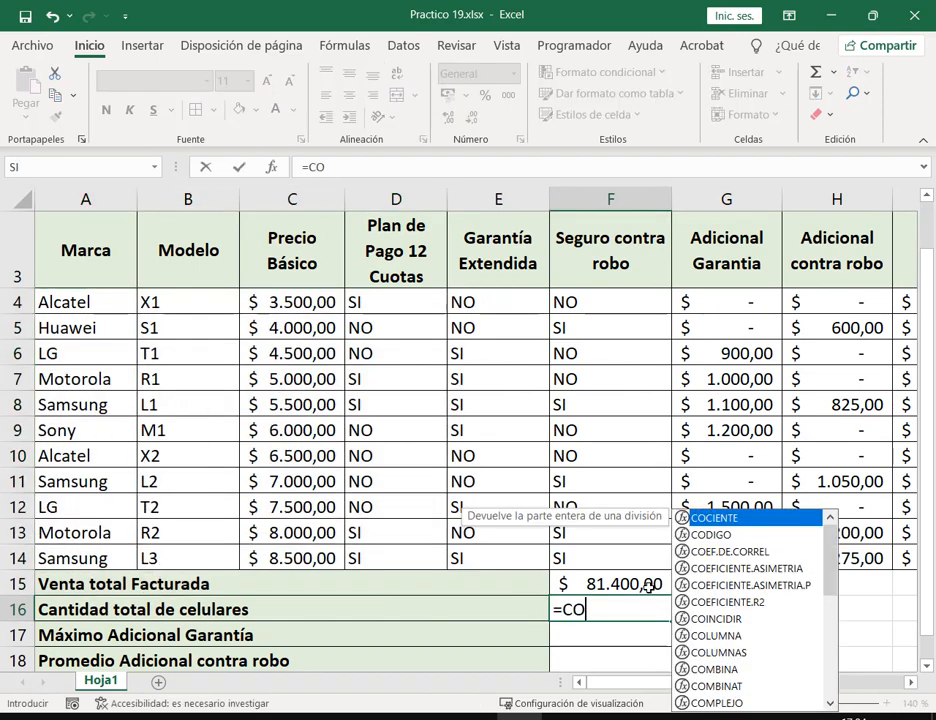
type("NTARA(")
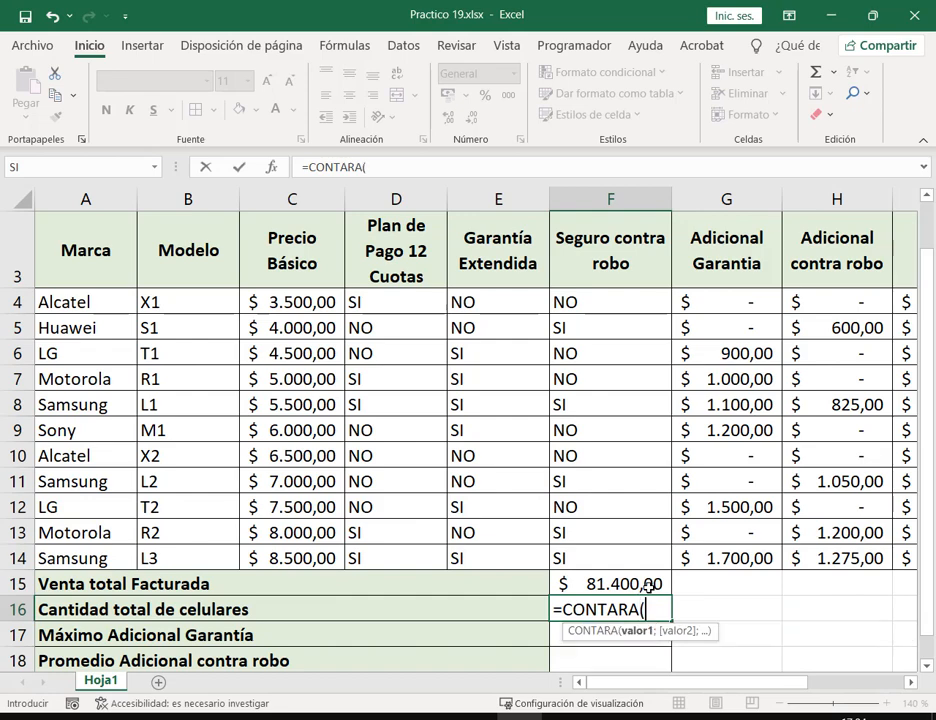
scroll(21, 324, "up", 1)
scroll(77, 328, "down", 2)
scroll(104, 249, "up", 1)
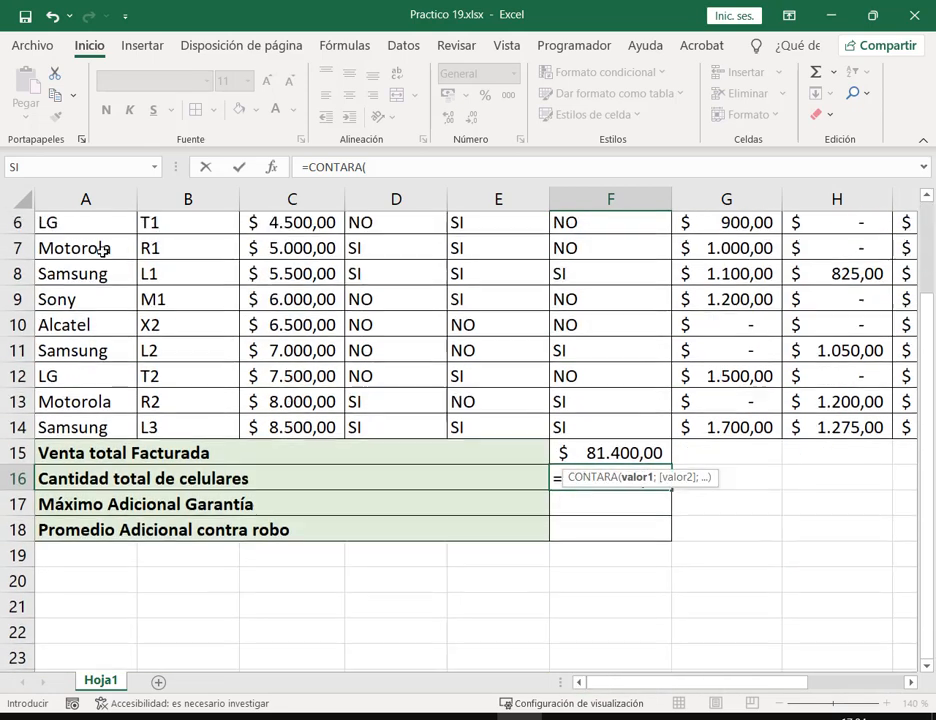
scroll(90, 231, "up", 1)
left_click_drag(85, 354, 88, 610)
scroll(857, 488, "down", 1)
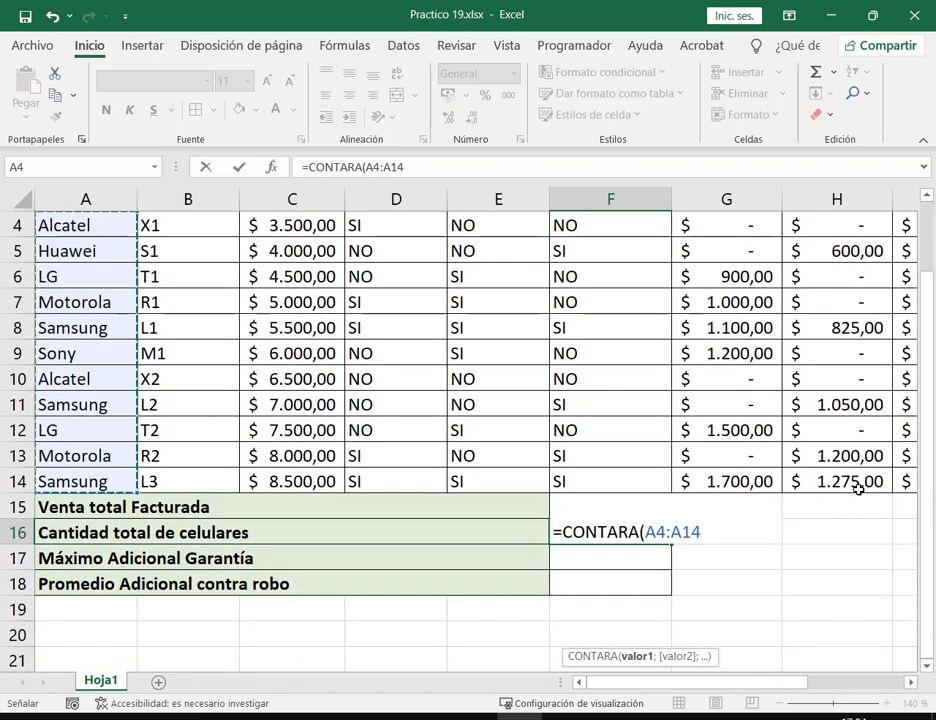
key("Return")
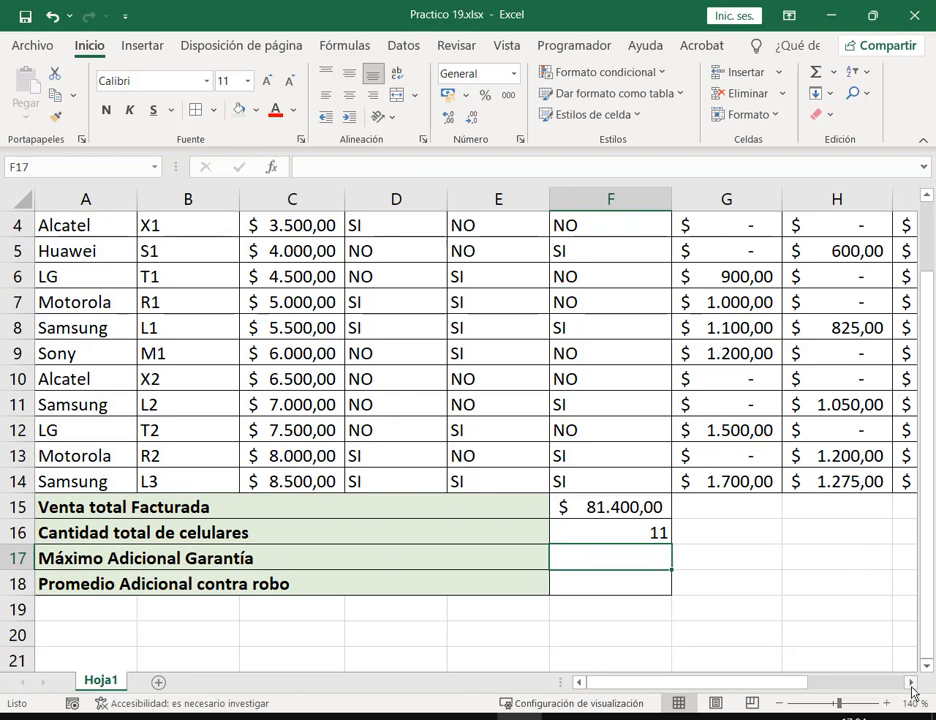
Calculate Máximo Adicional Garantía in F17 with MAX over the Adicional Garantia amounts G4:G14
scroll(899, 645, "up", 1)
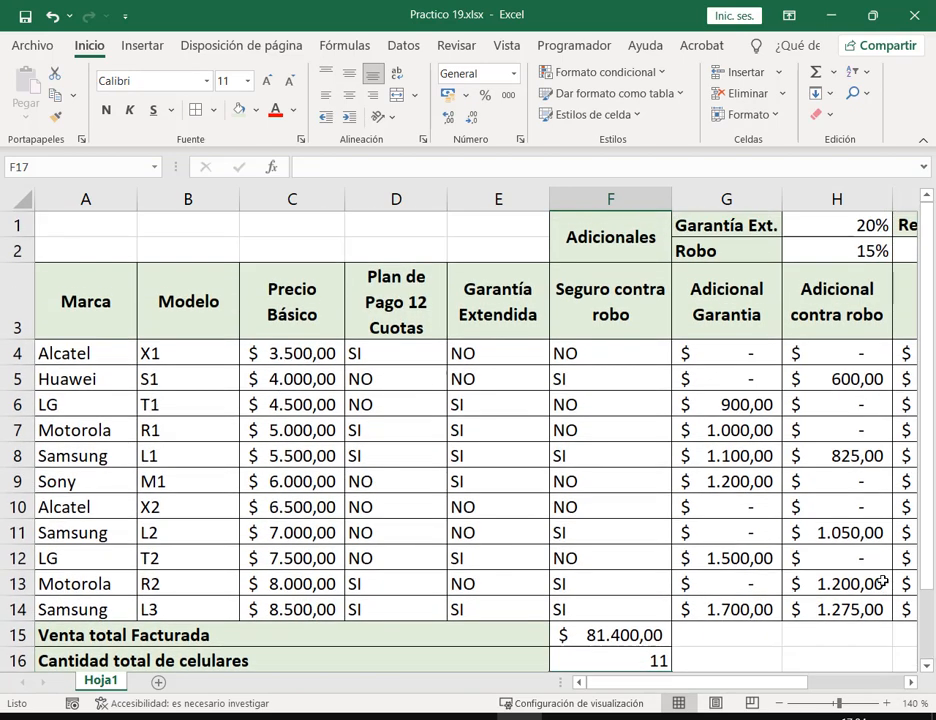
left_click(833, 72)
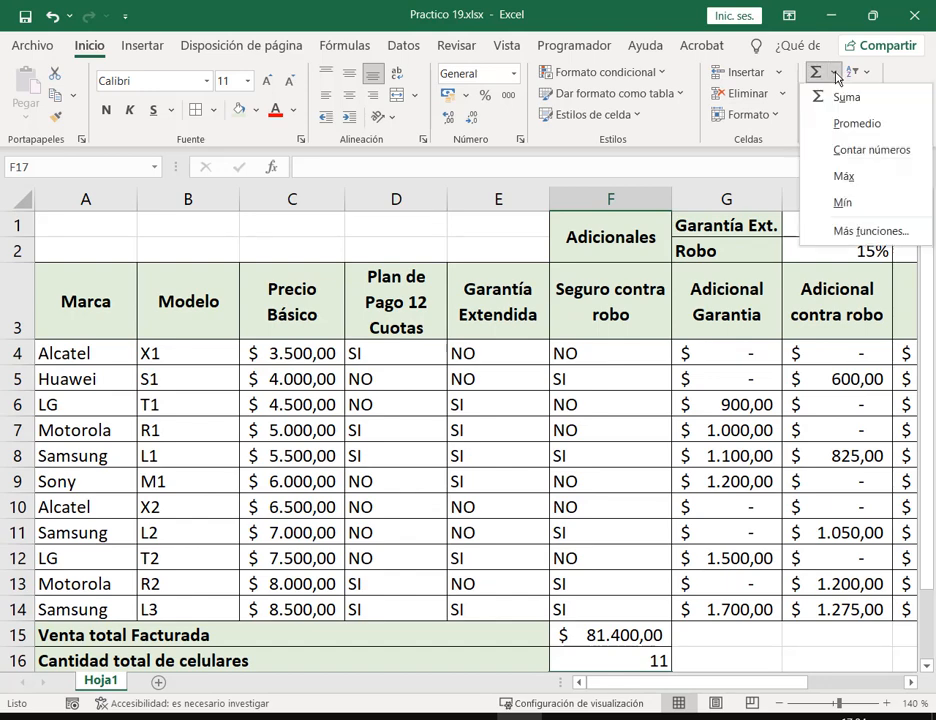
left_click(842, 176)
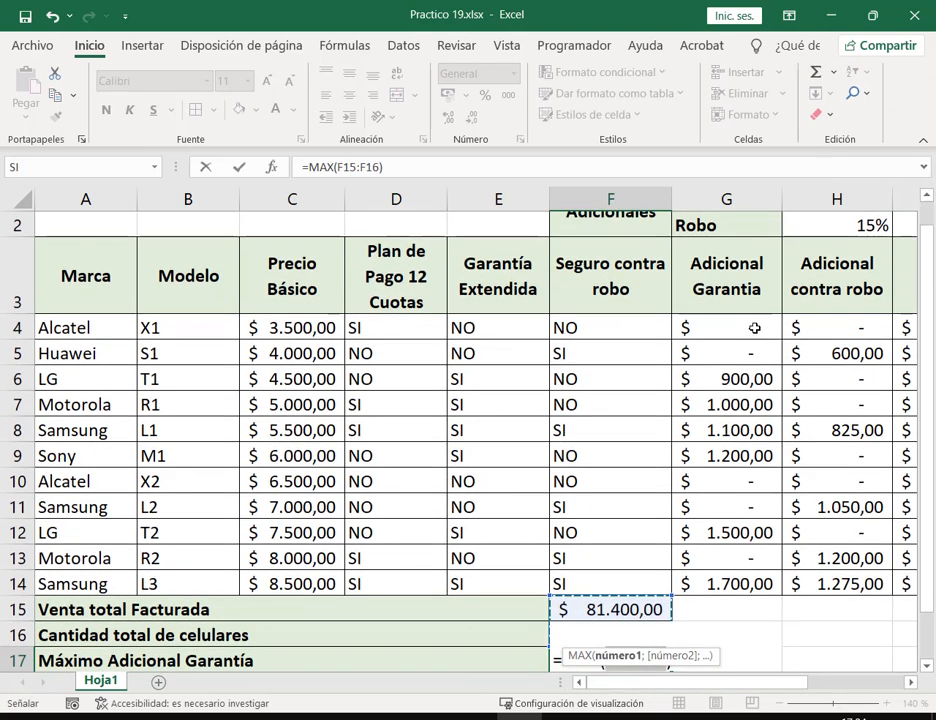
left_click_drag(754, 327, 746, 591)
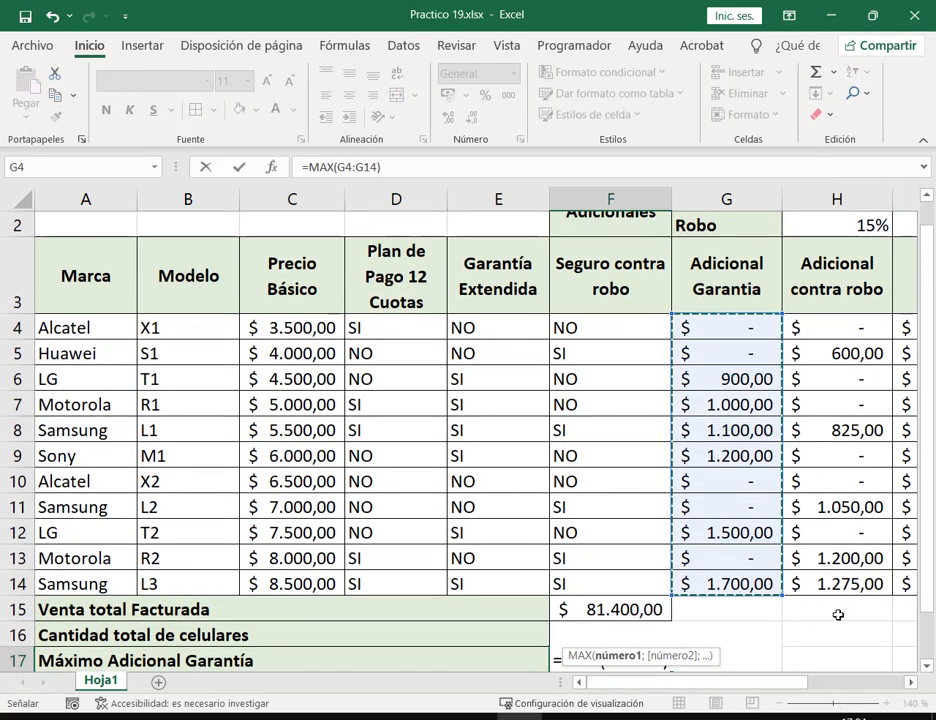
scroll(832, 614, "down", 2)
scroll(832, 614, "down", 1)
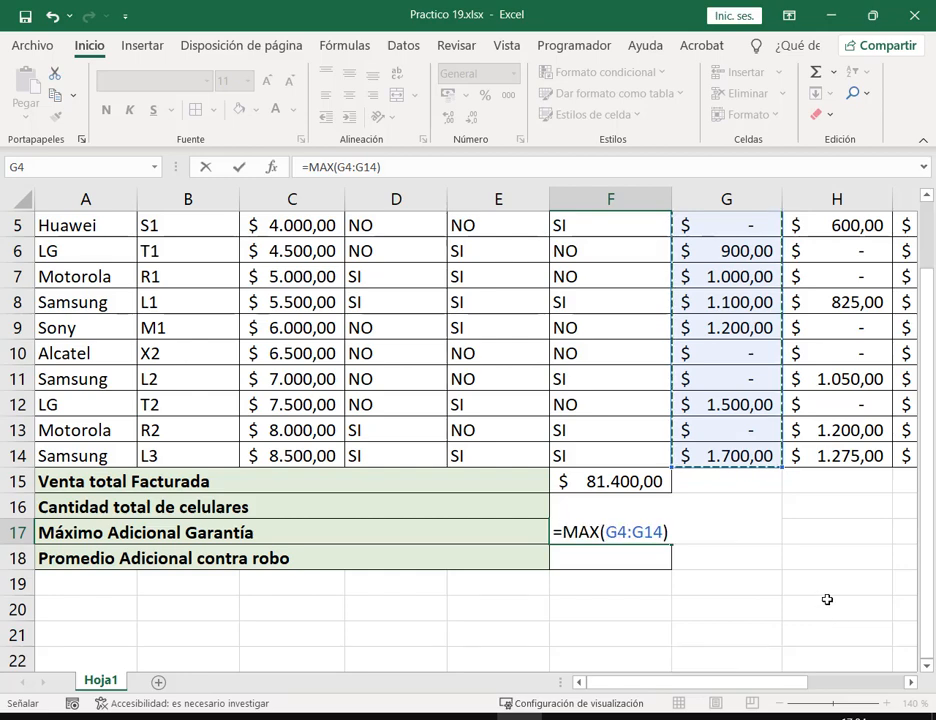
key("Return")
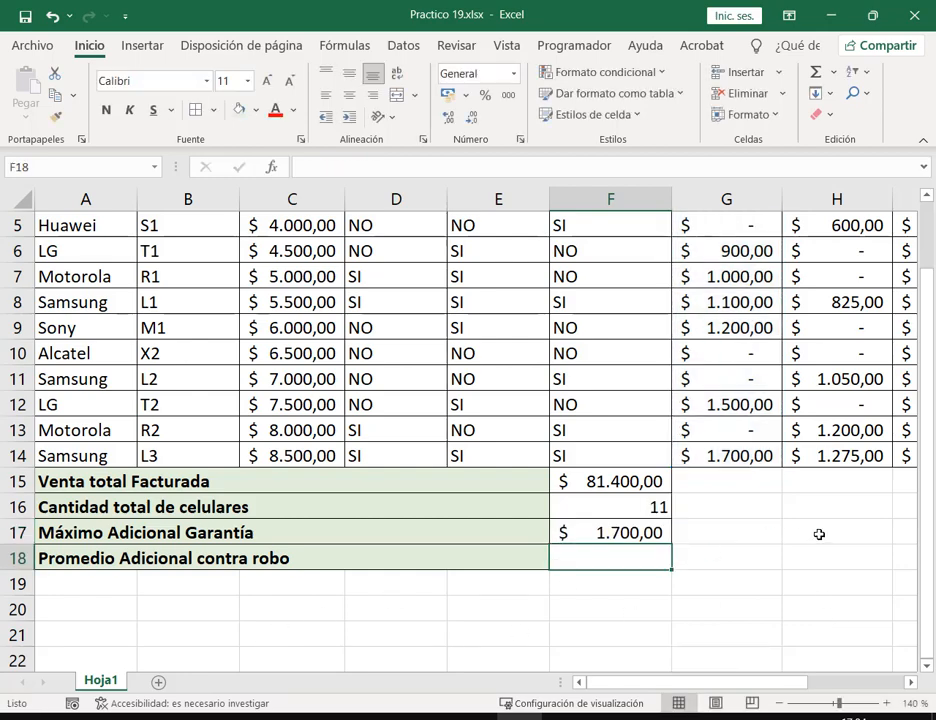
Calculate Promedio Adicional contra robo in F18 with PROMEDIO over the amounts H4:H14
scroll(819, 534, "up", 1)
left_click(834, 75)
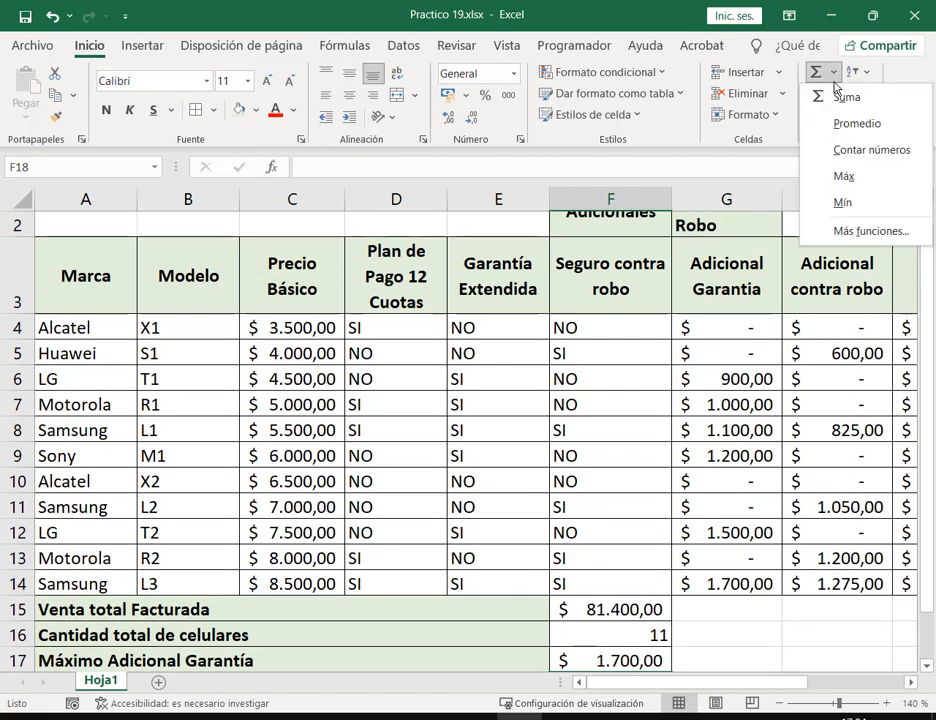
left_click(848, 125)
left_click_drag(840, 302, 828, 558)
scroll(901, 581, "down", 1)
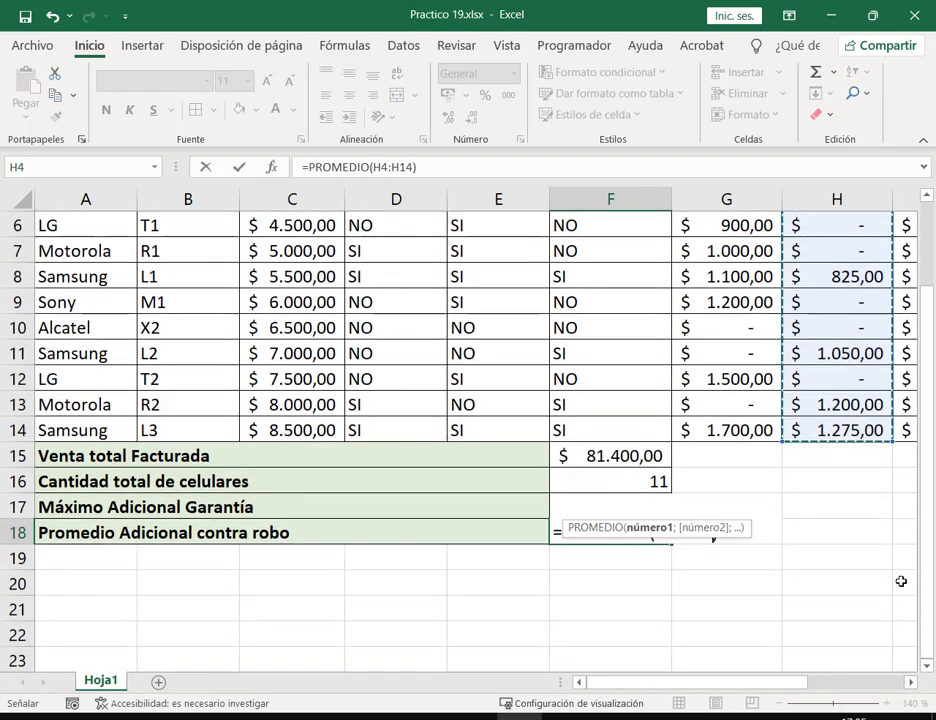
key("Return")
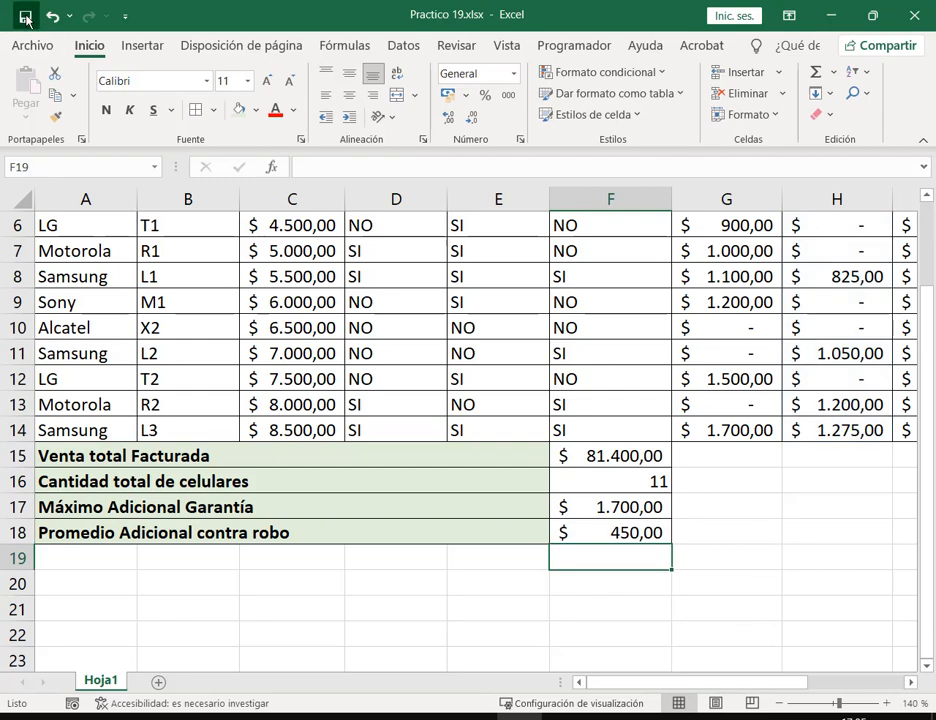
Read point 6 of the exercise PDF about the chart and return to the workbook
left_click(202, 717)
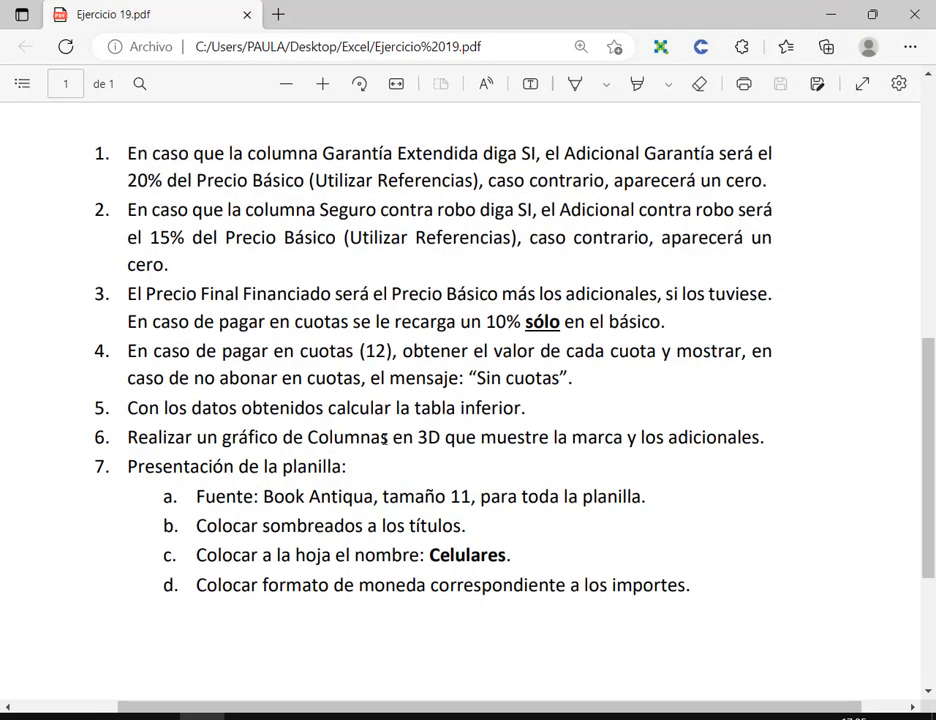
left_click_drag(199, 438, 760, 438)
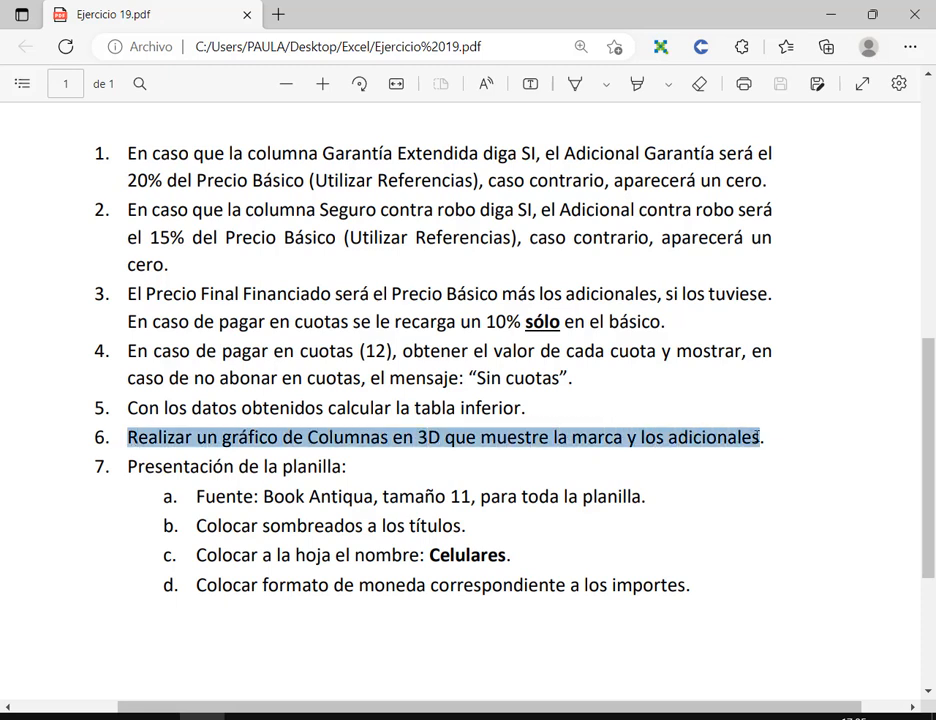
left_click(519, 717)
Back in the workbook, select the Marca data A3:A14 together with both Adicional columns G3:H14, headers included
left_click(724, 536)
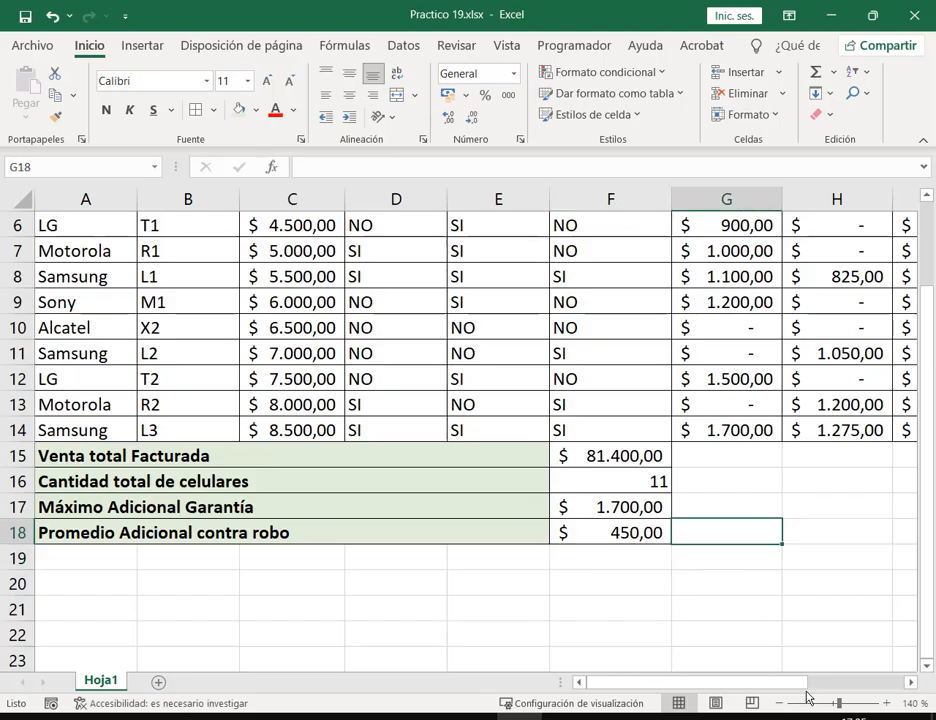
left_click(779, 704)
left_click(779, 704)
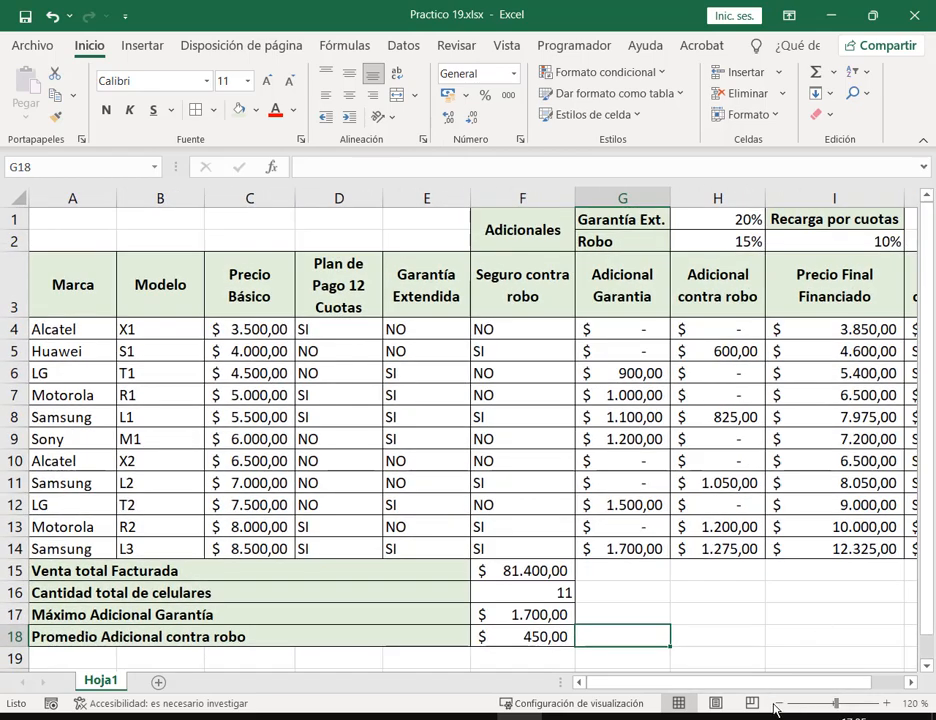
left_click(779, 704)
left_click_drag(62, 282, 75, 524)
left_click(72, 260)
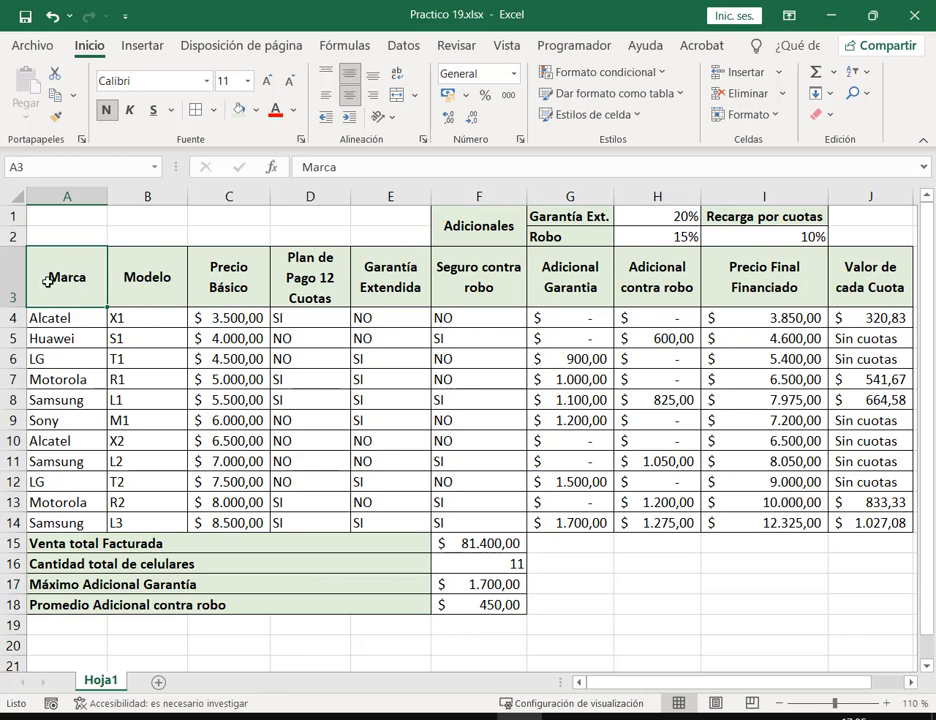
left_click_drag(59, 272, 75, 524)
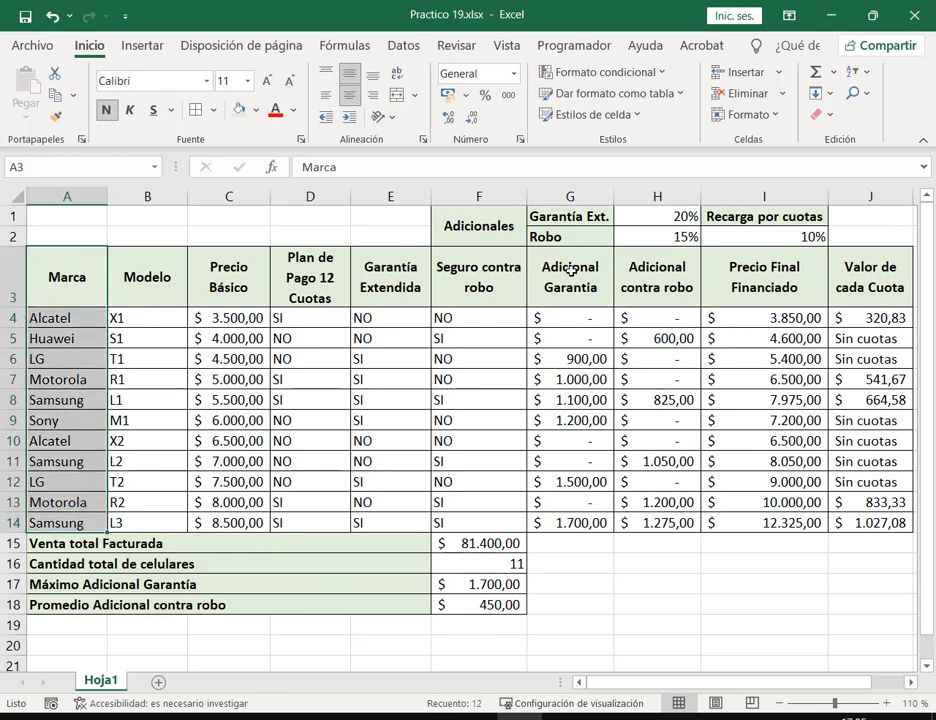
left_click_drag(568, 270, 653, 519)
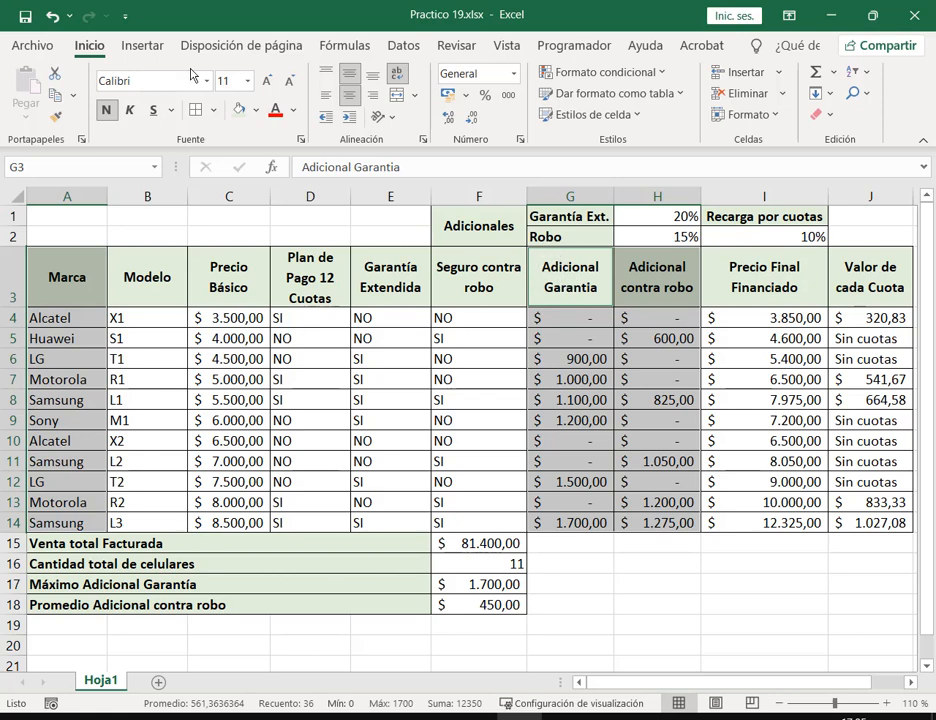
Insert a Columnas 3D chart from the selected data, using the variant with brands on the category axis
left_click(140, 47)
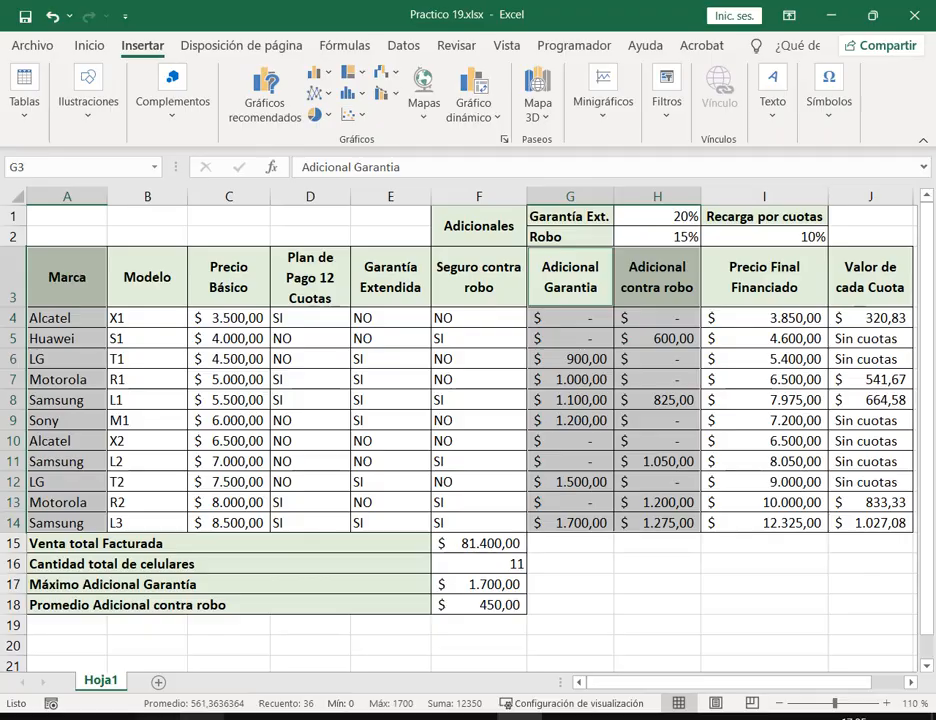
key("alt+Tab")
key("alt+Tab")
mouse_move(217, 58)
left_mouse_down()
mouse_move(504, 134)
mouse_move(527, 157)
mouse_move(506, 146)
left_mouse_up()
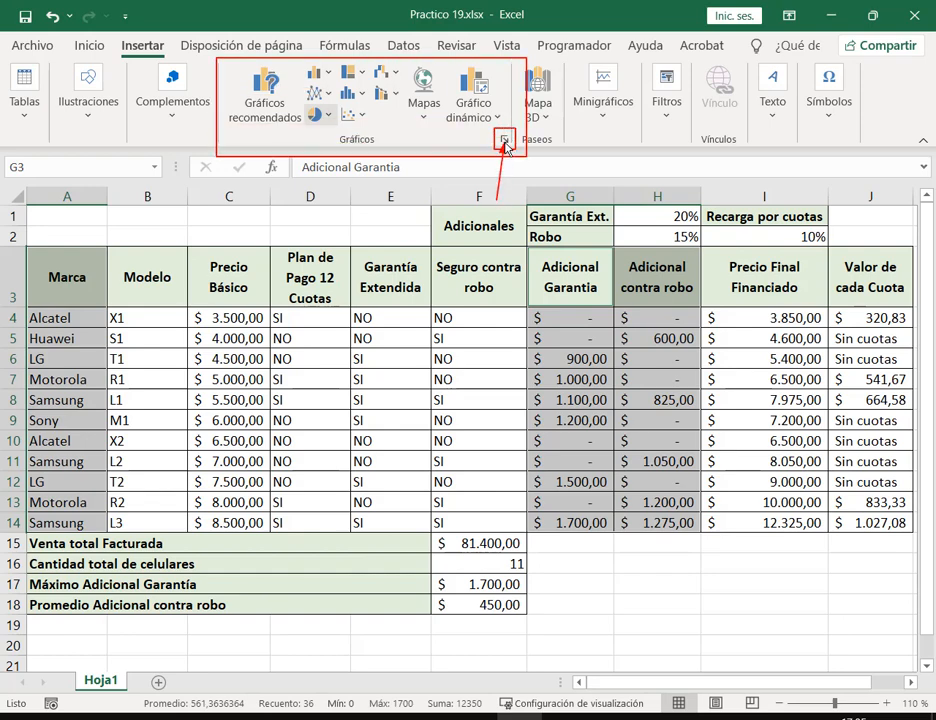
key("Escape")
left_click(505, 142)
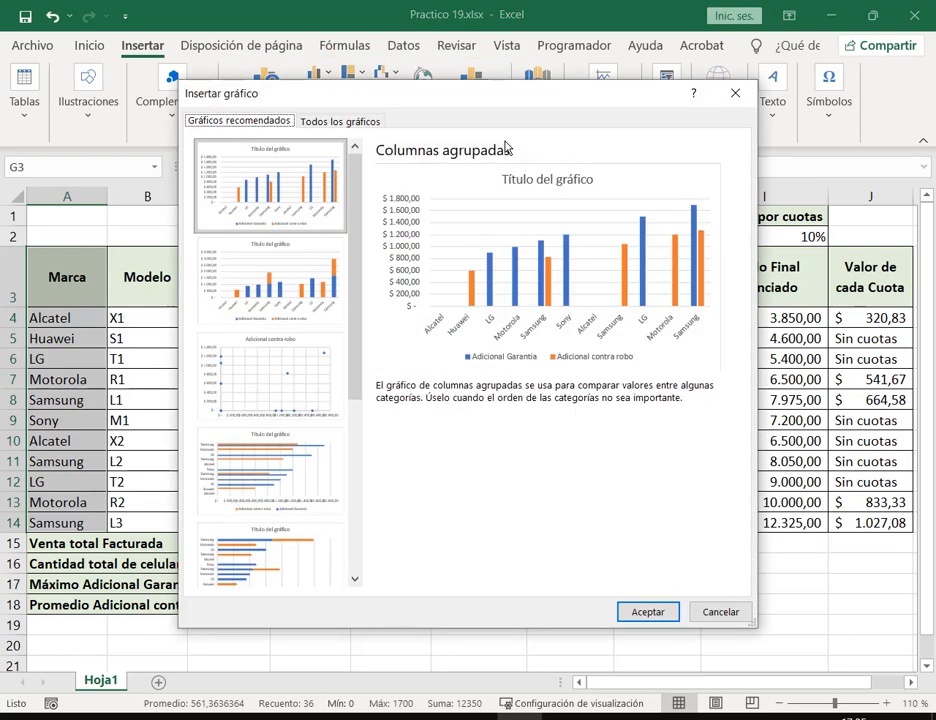
left_click(364, 124)
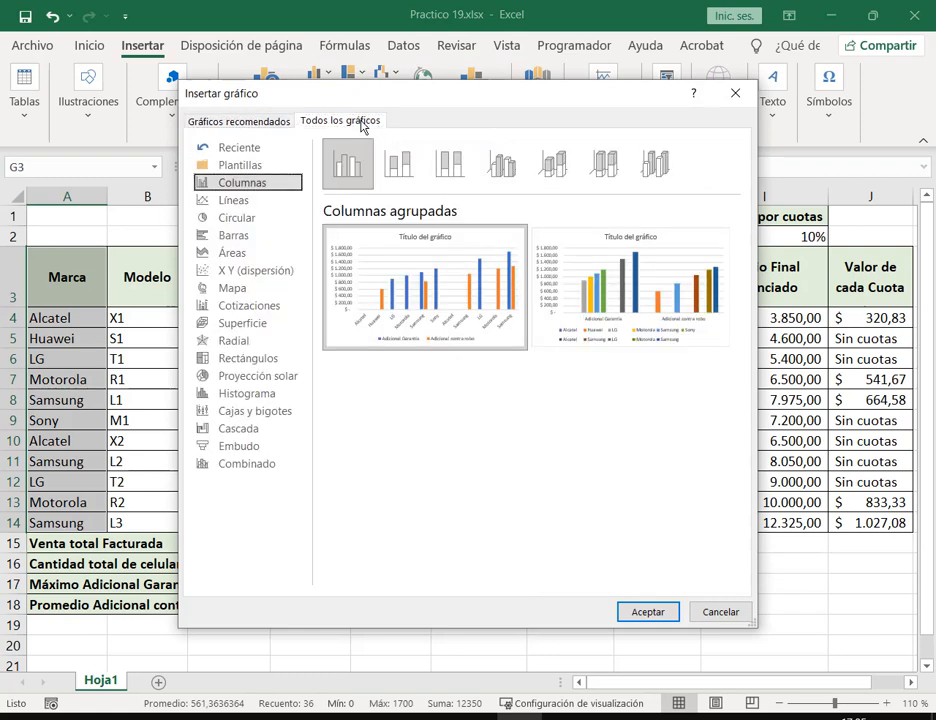
left_click(661, 166)
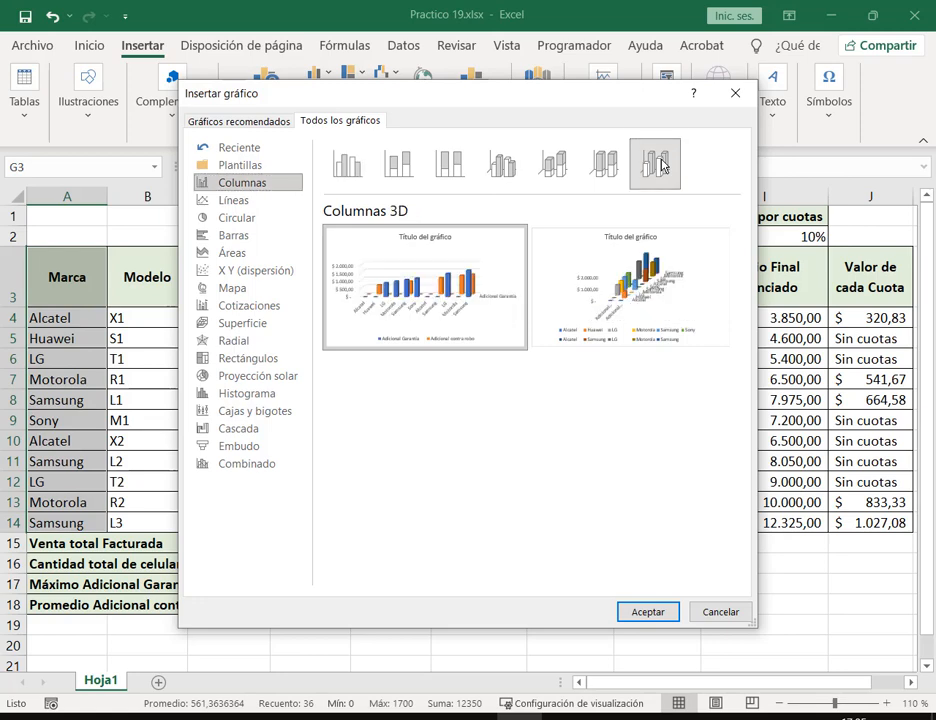
mouse_move(370, 312)
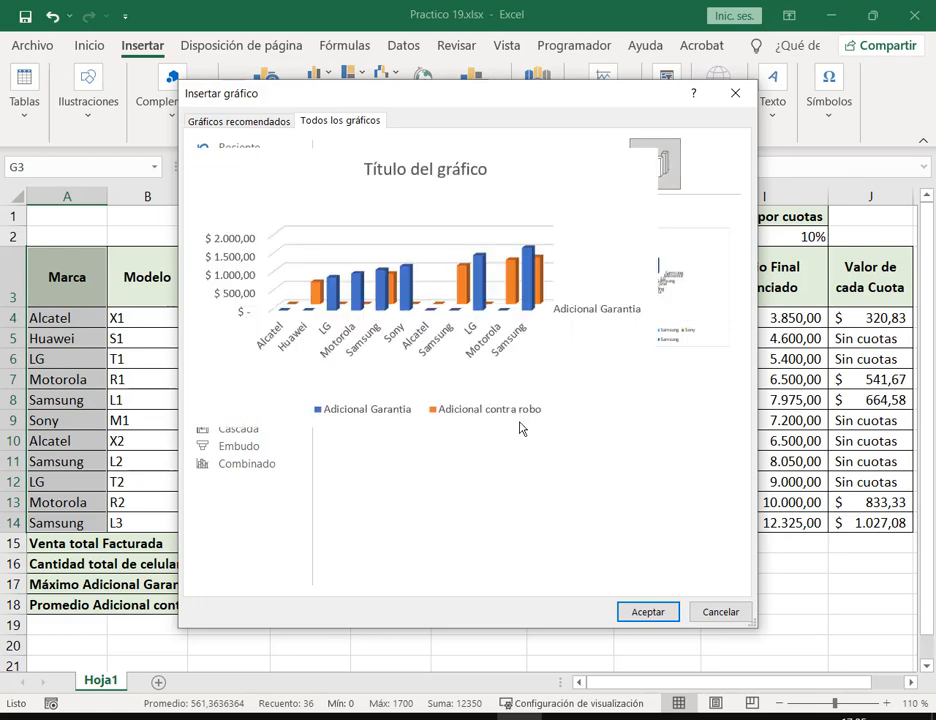
left_click(652, 614)
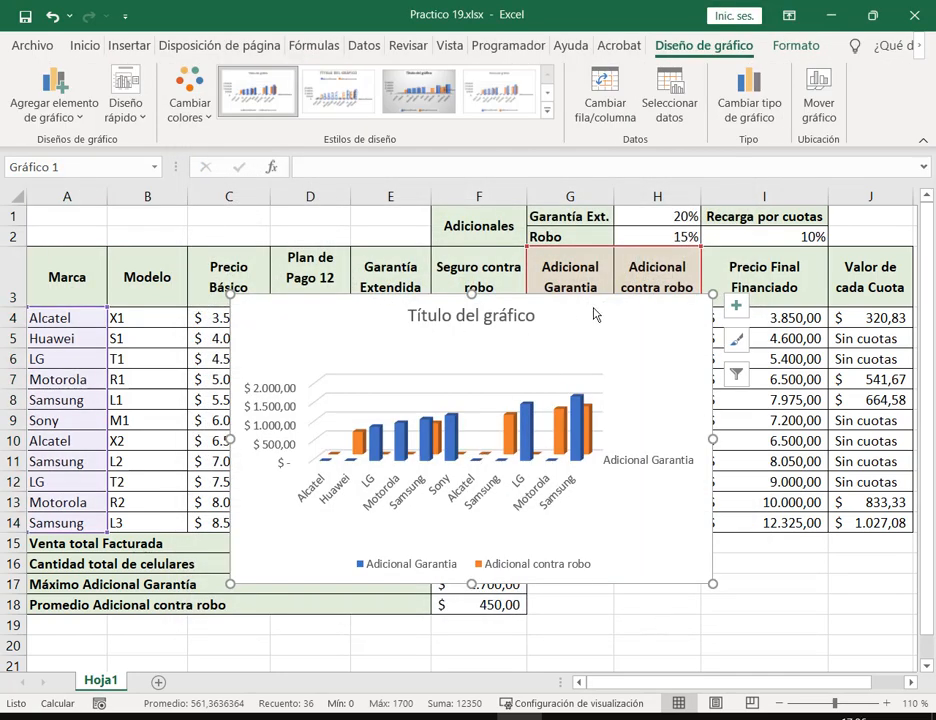
Try to reposition the chart within Hoja1, undoing the accidental shift of its data range
left_click_drag(593, 308, 388, 323)
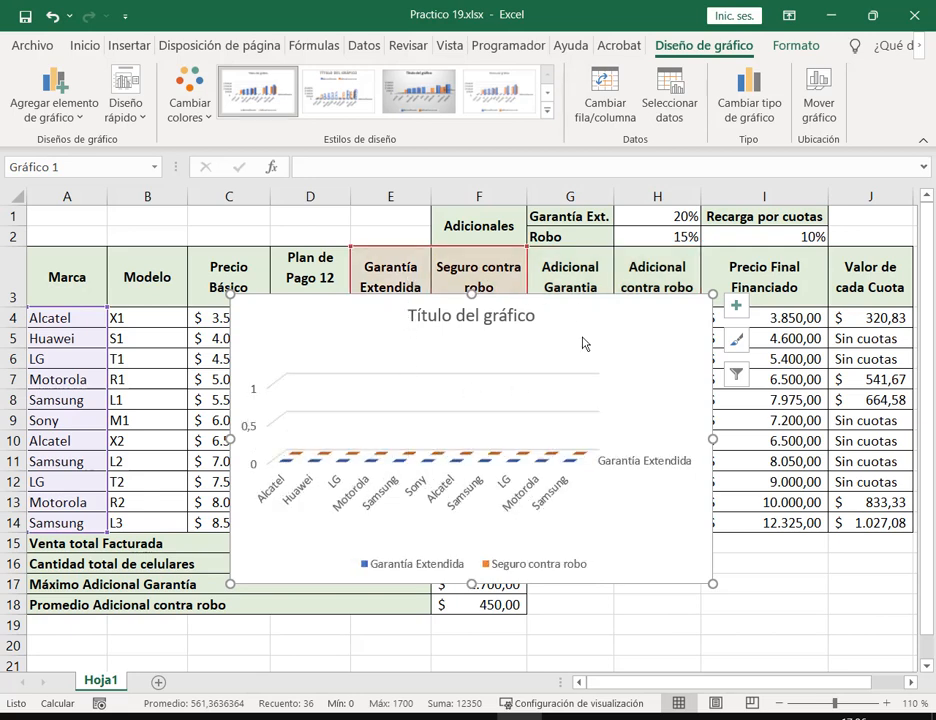
key("ctrl+z")
left_click(583, 382)
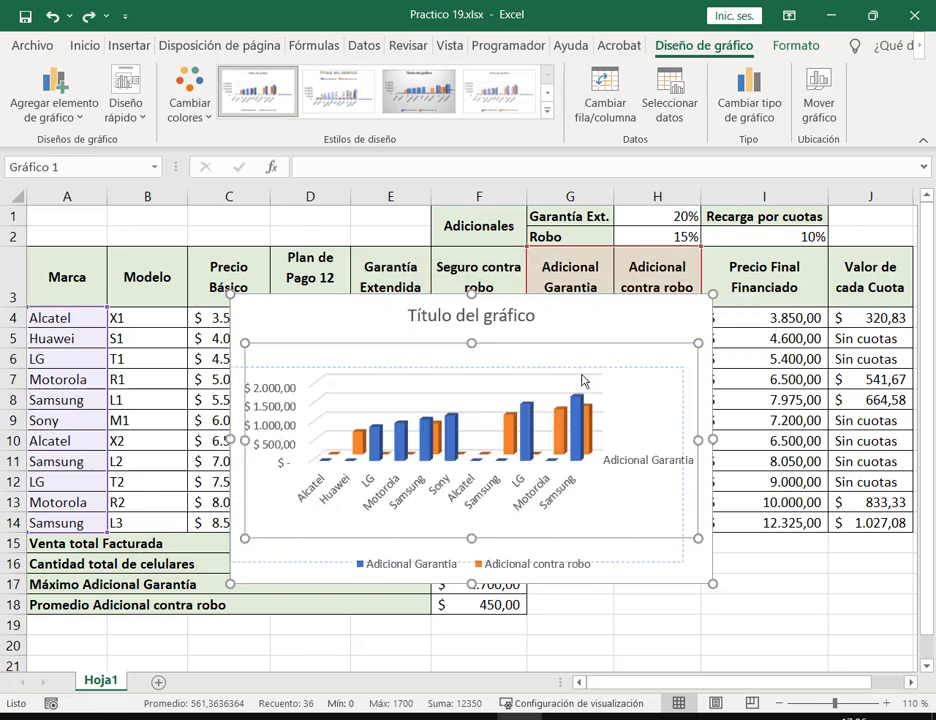
left_click_drag(649, 324, 445, 308)
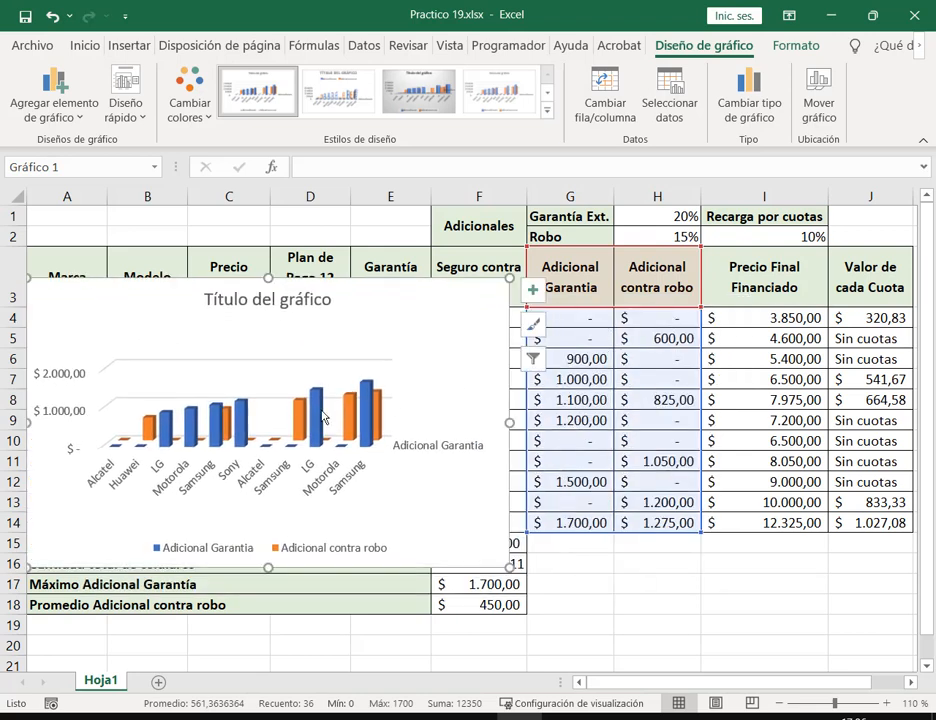
left_click(828, 617)
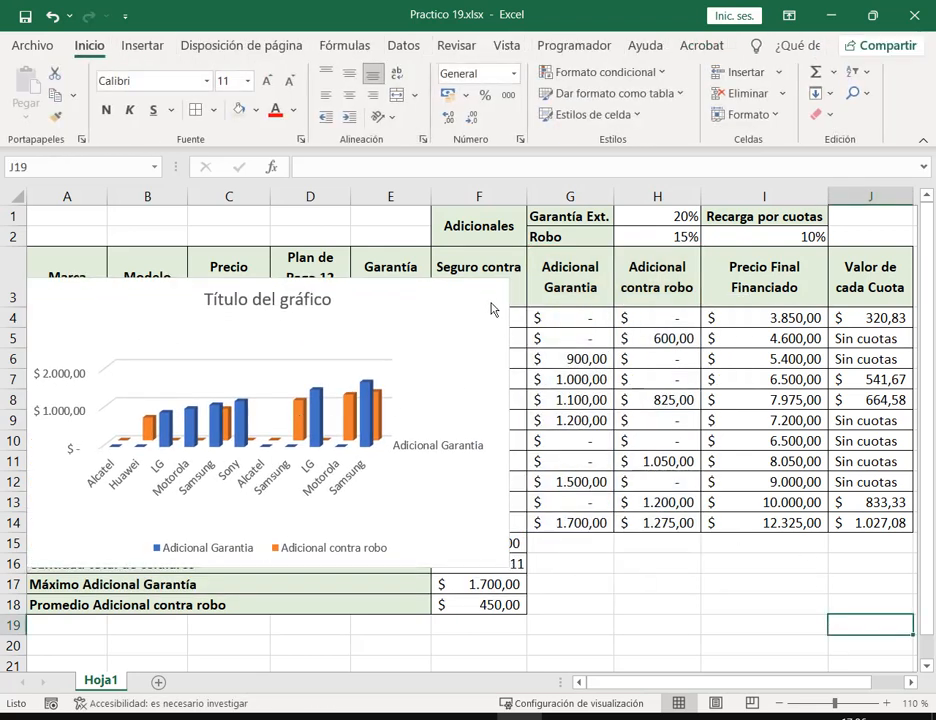
left_click_drag(493, 309, 588, 441)
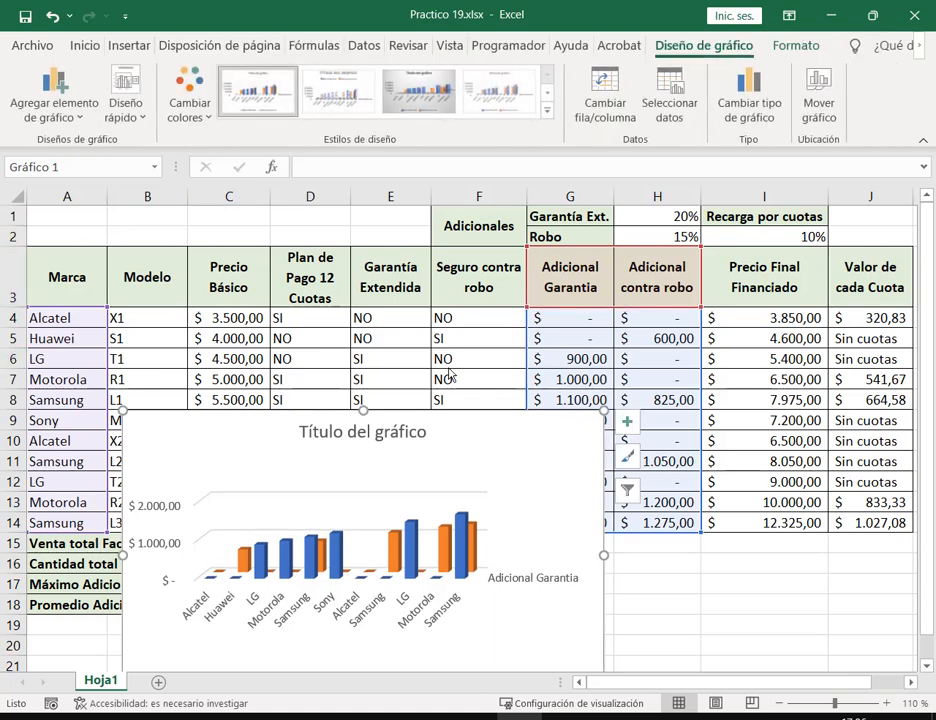
left_click(587, 458)
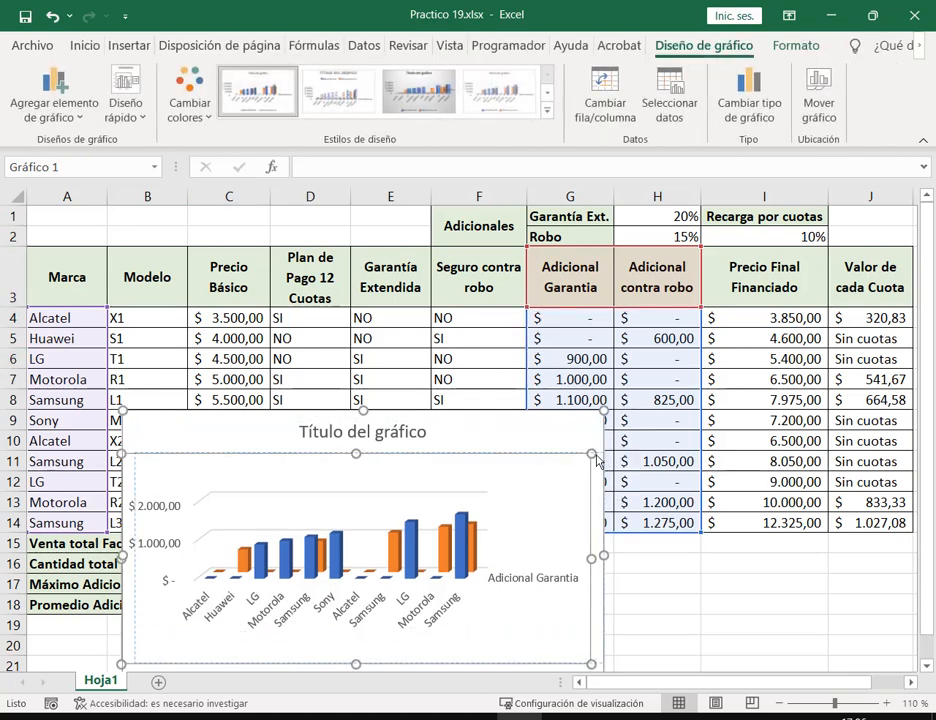
mouse_move(566, 441)
left_mouse_down()
mouse_move(623, 414)
mouse_move(535, 268)
mouse_move(580, 405)
mouse_move(578, 430)
left_mouse_up()
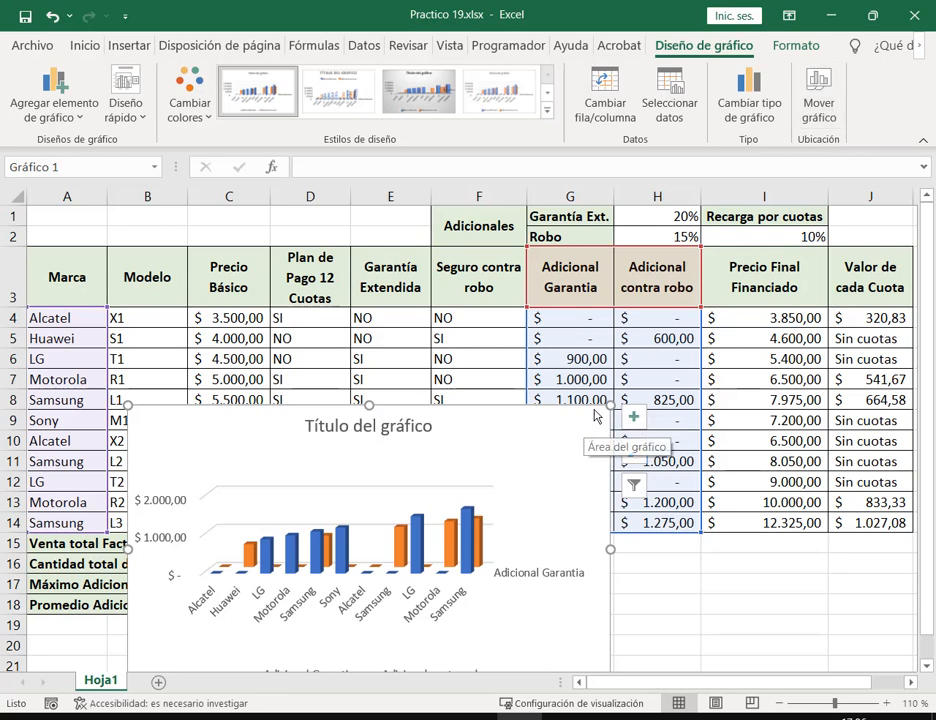
left_click(683, 612)
Move the 3D column chart to its own new sheet and delete the chart title
left_click(303, 405)
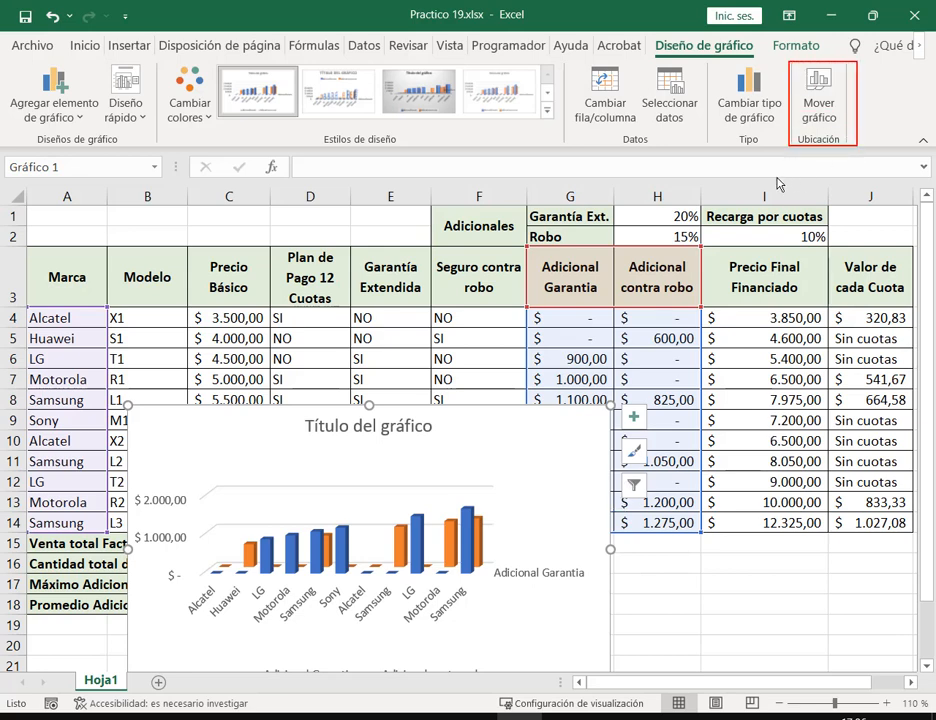
left_click(828, 113)
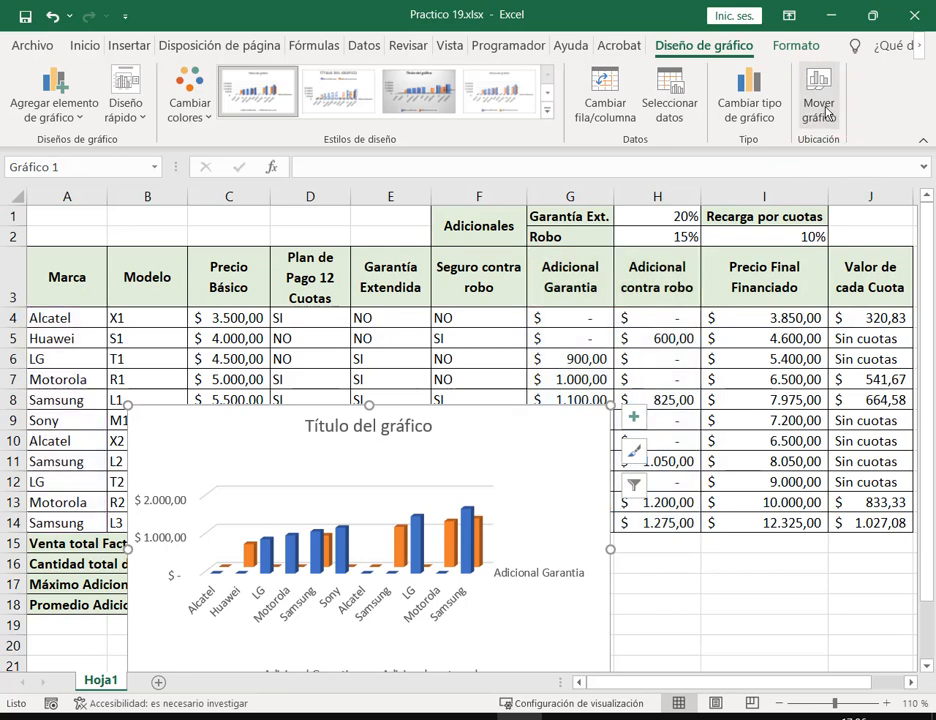
left_click(607, 330)
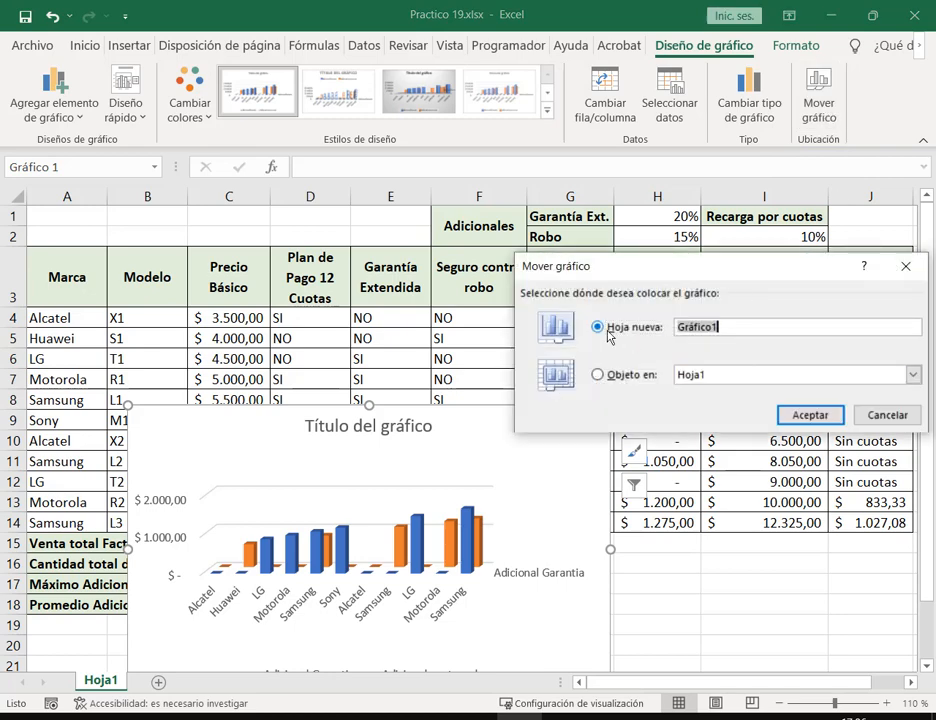
left_click(808, 415)
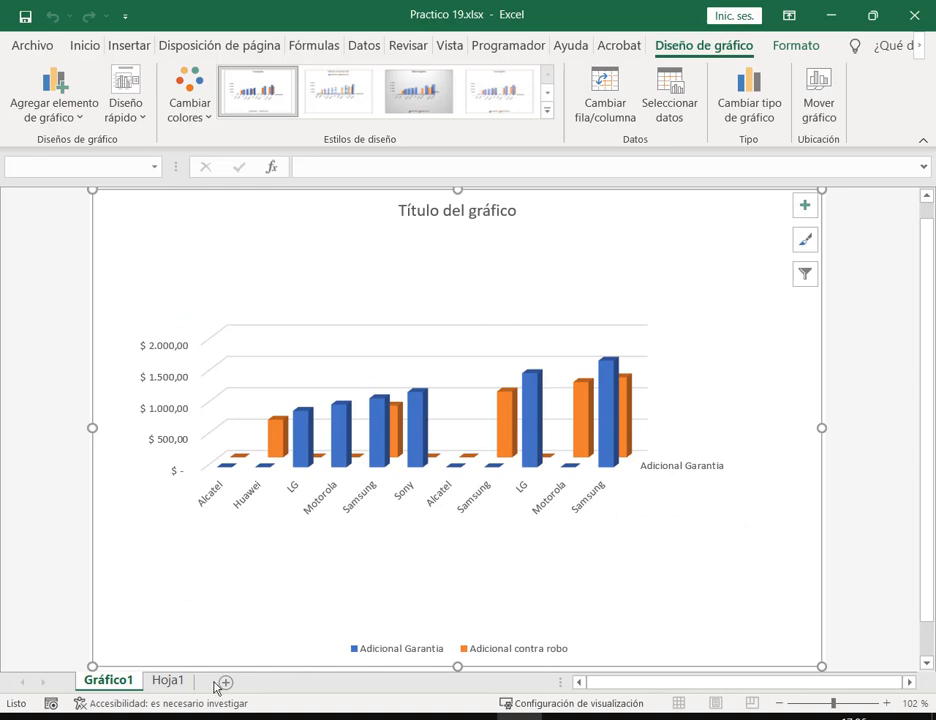
left_click(492, 218)
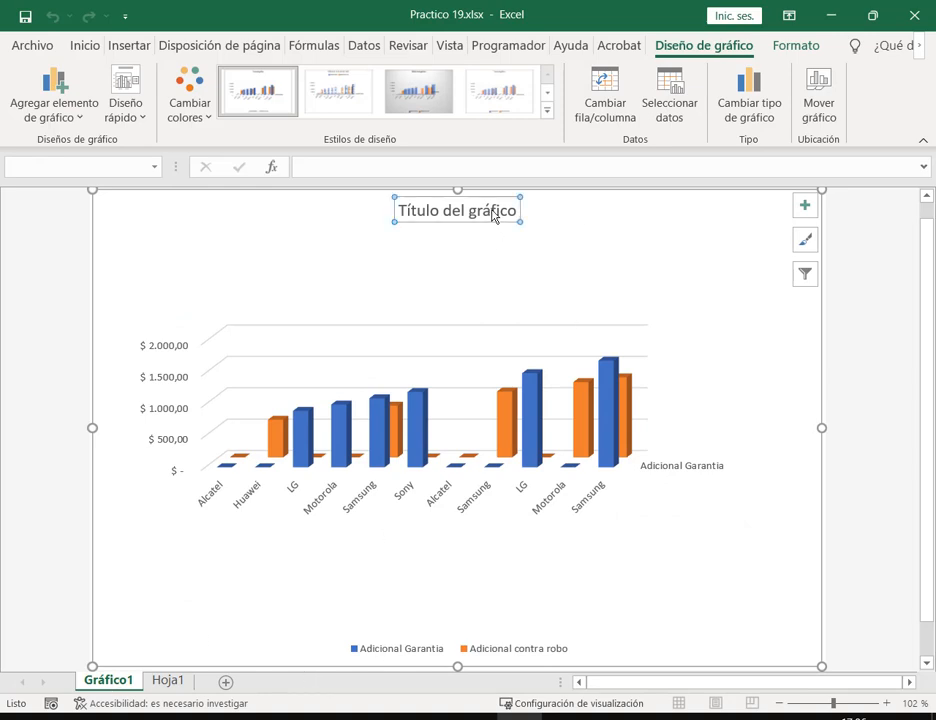
key("Delete")
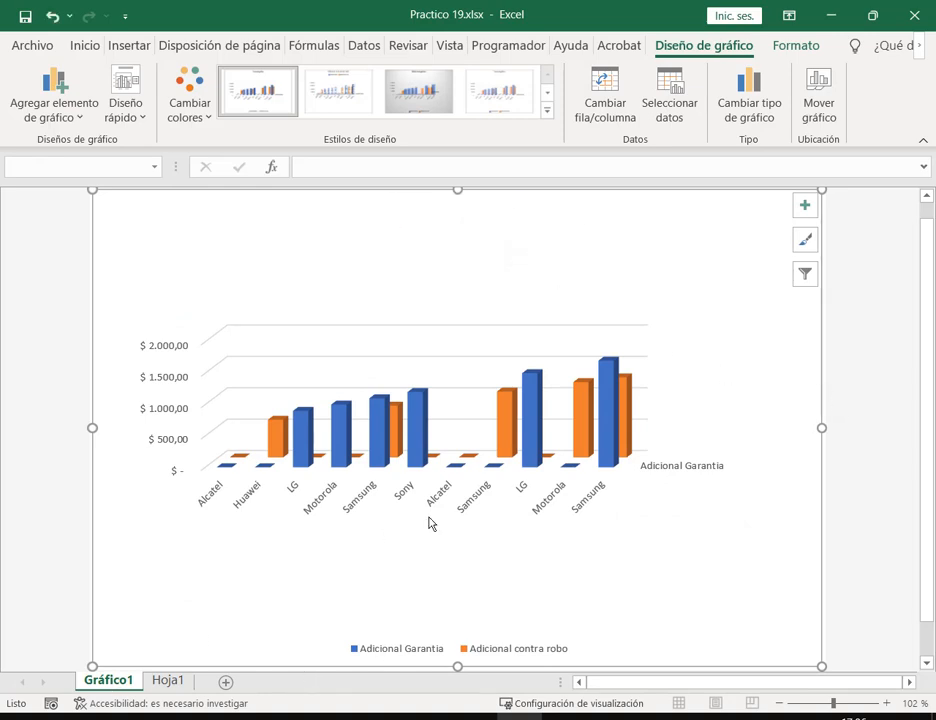
Return to Hoja1, read point 7 of the exercise PDF about presentation and font, and go back to the workbook
left_click(165, 682)
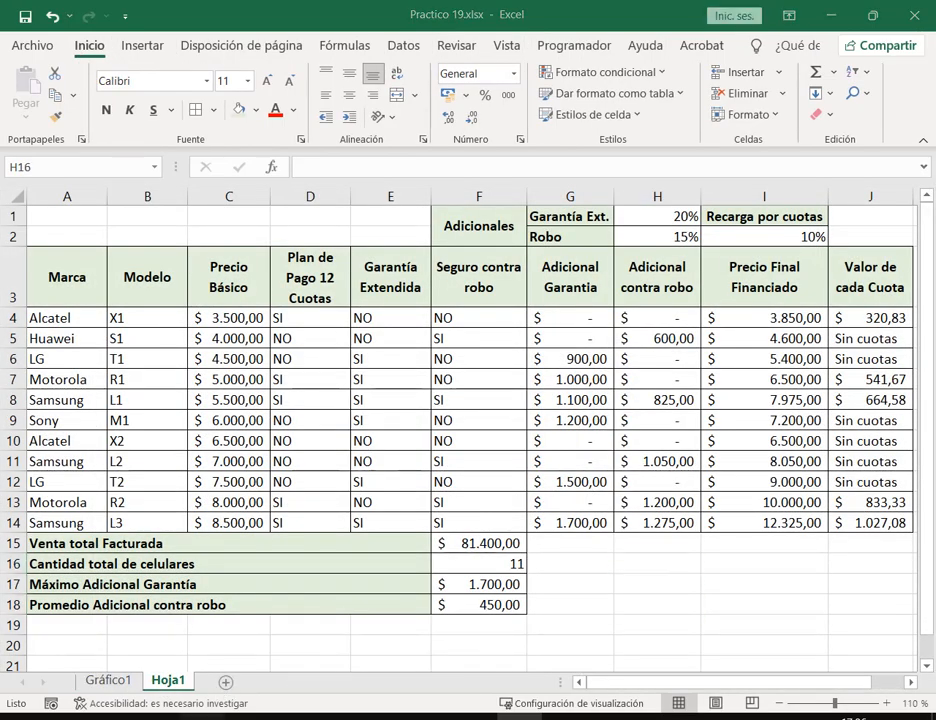
key("alt+Tab")
left_click(568, 514)
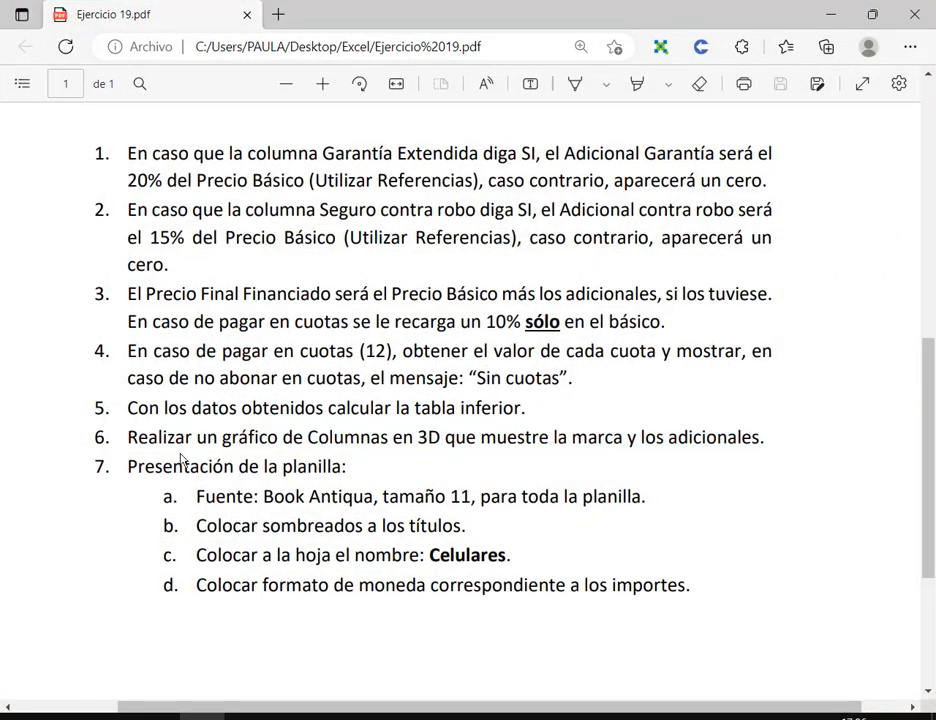
left_click_drag(130, 472, 352, 474)
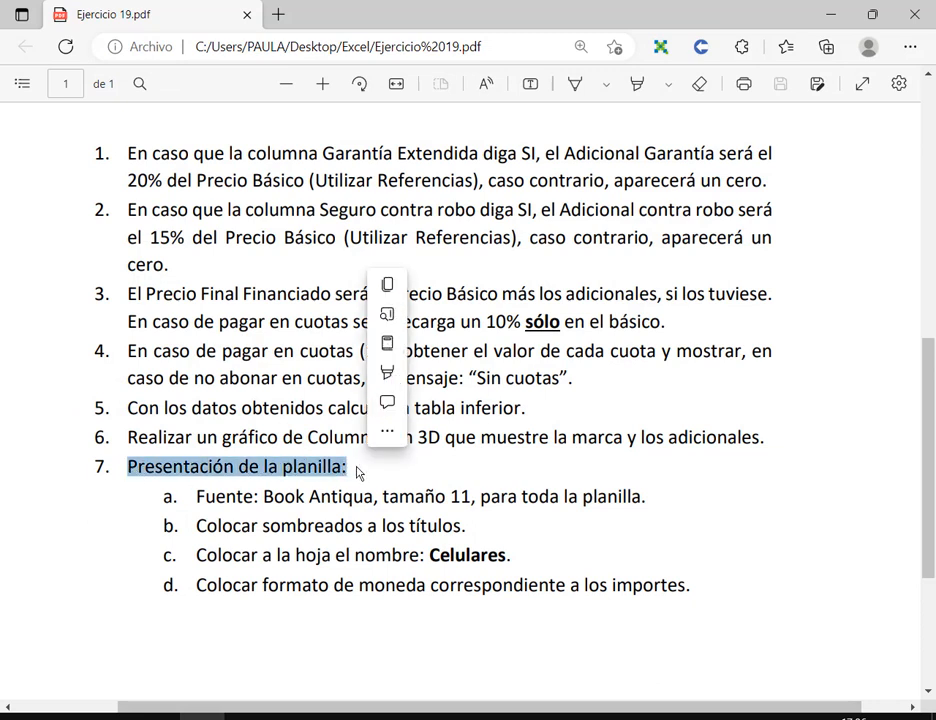
left_click(272, 497)
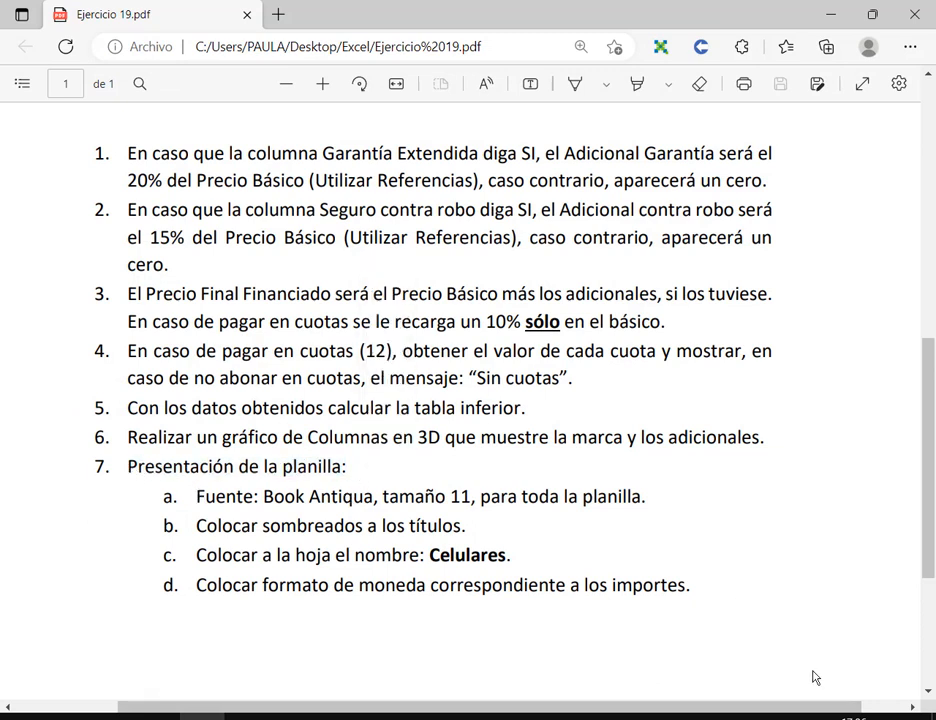
left_click_drag(262, 500, 641, 508)
key("alt+Tab")
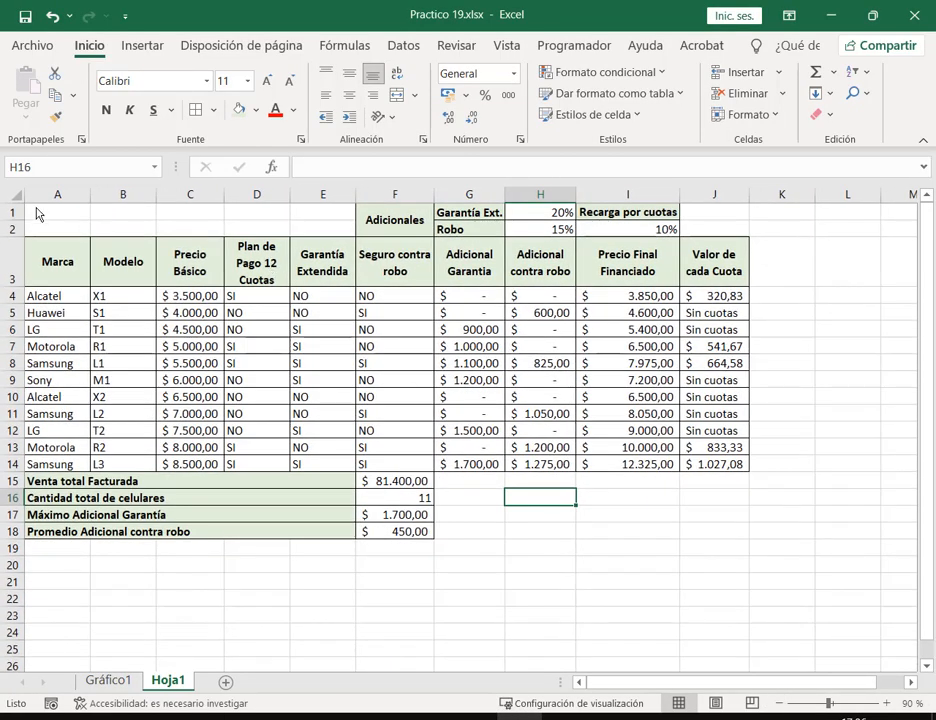
Set the font of the whole worksheet range A1:J18 to Book Antiqua
left_click_drag(36, 213, 700, 531)
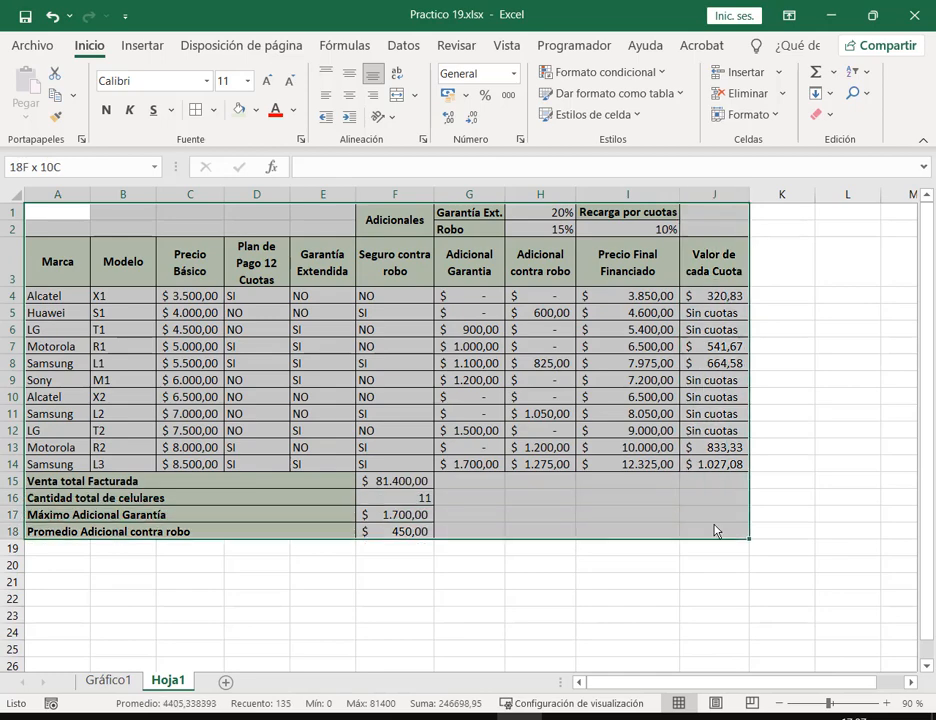
left_click(207, 83)
type("Book Antiqua")
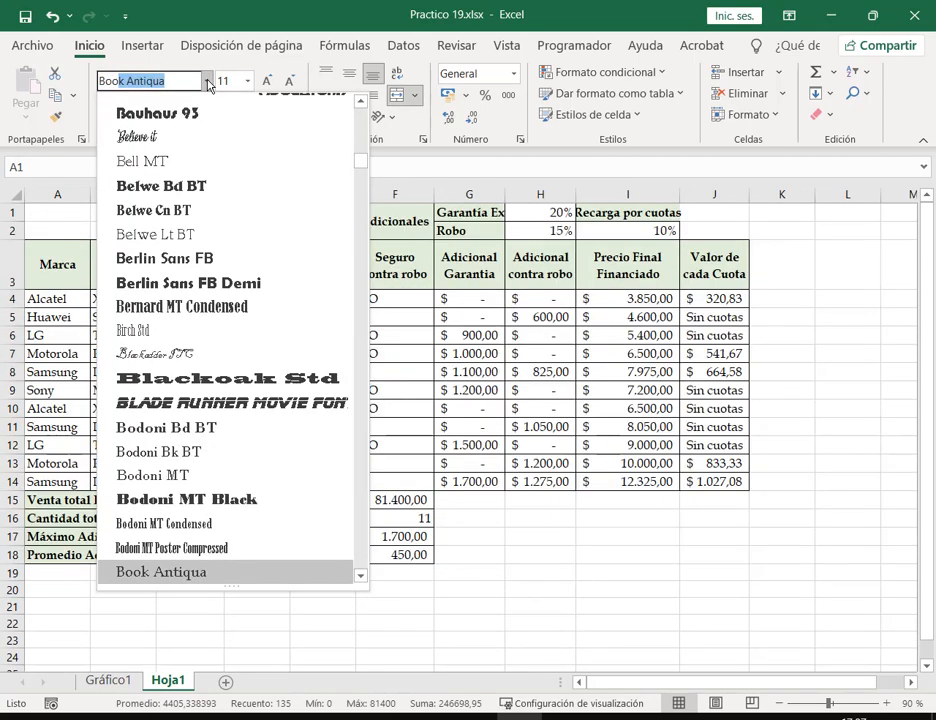
key("Return")
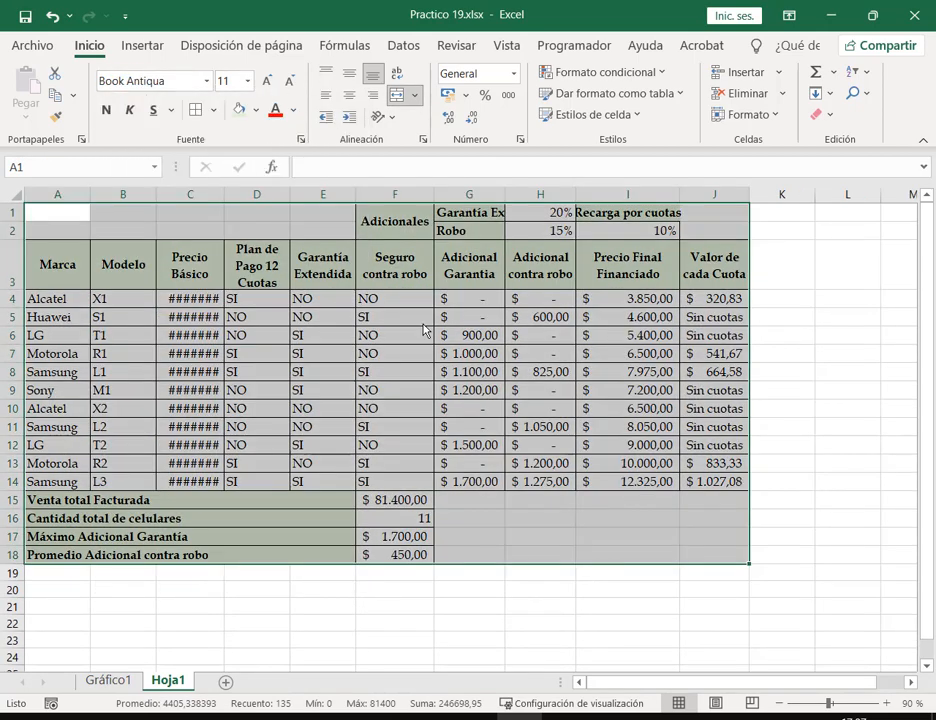
Widen columns C and G so their prices and the Garantía Ext. label fit fully
left_click(450, 391)
double_click(224, 194)
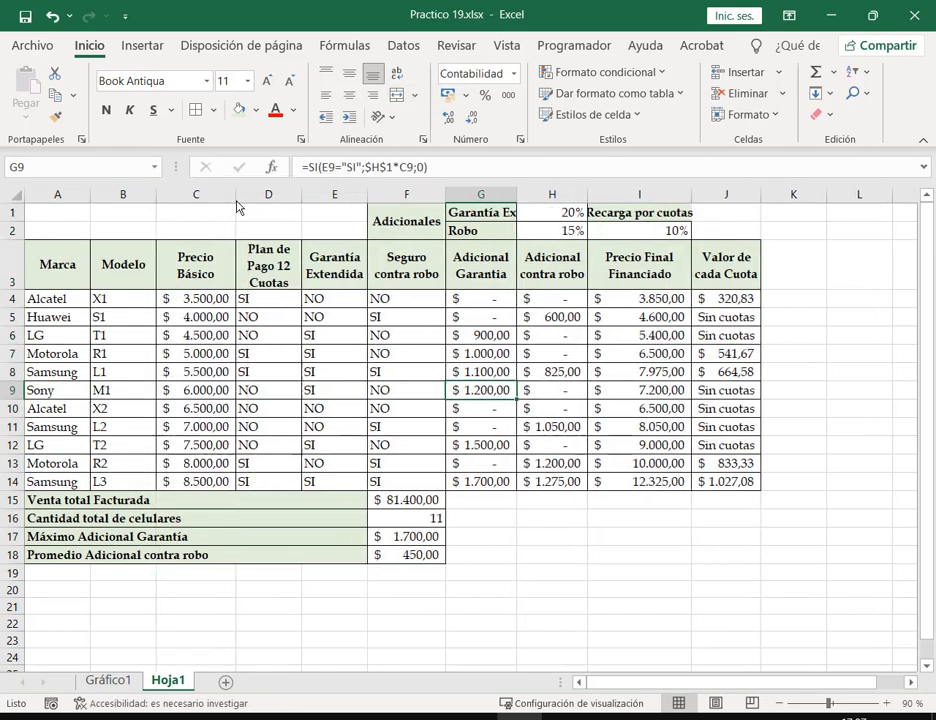
left_click_drag(517, 194, 527, 194)
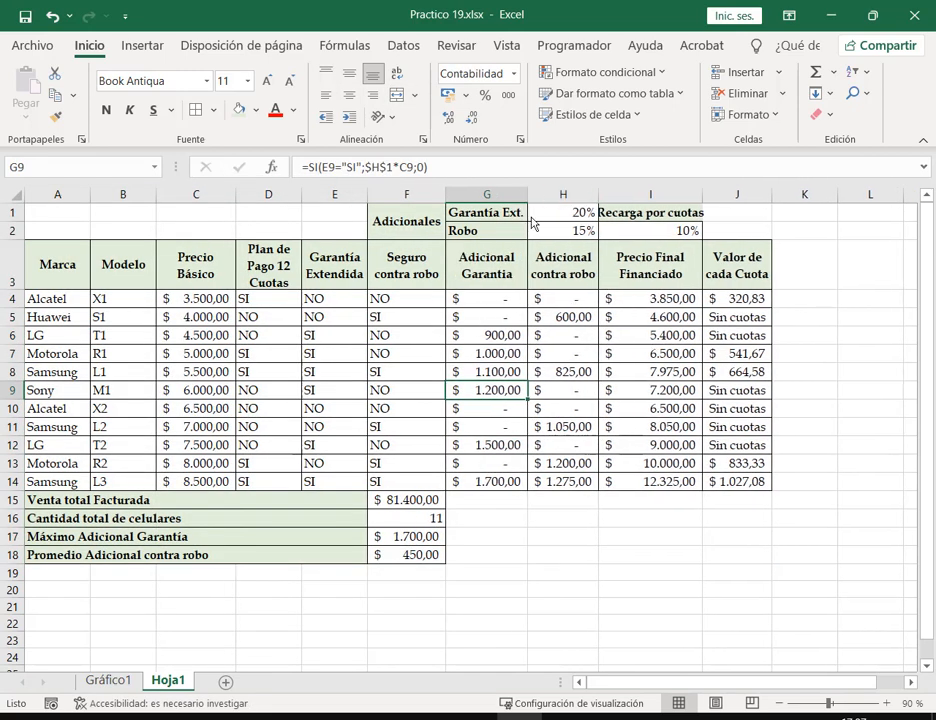
left_click(563, 426)
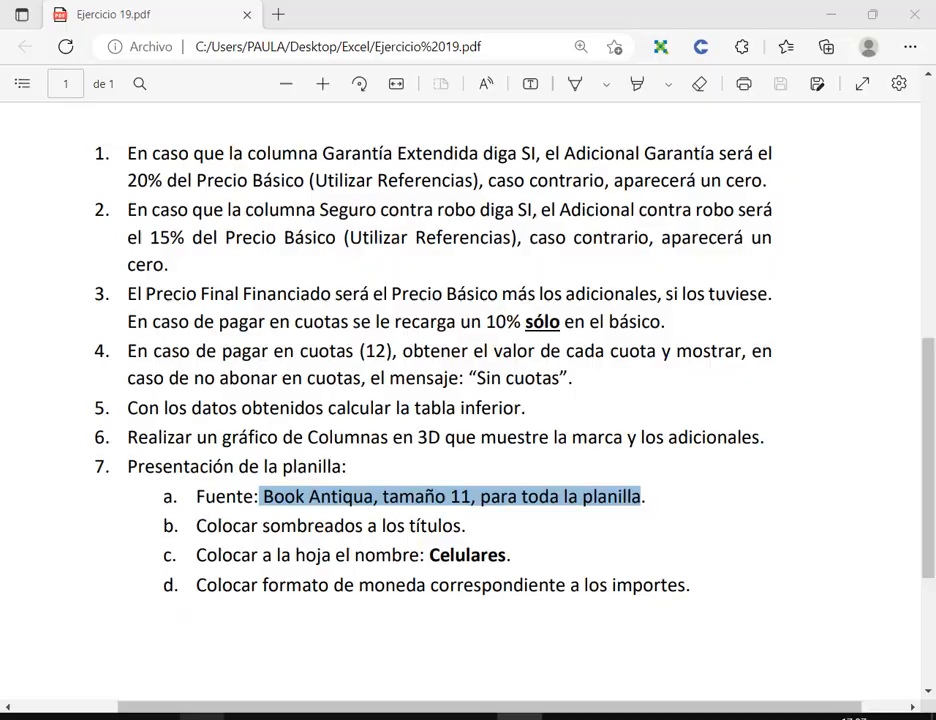
Check the header row A3:J3 against point 7b of the exercise PDF on title shading, and widen columns I and J
key("alt+Tab")
left_click(194, 535)
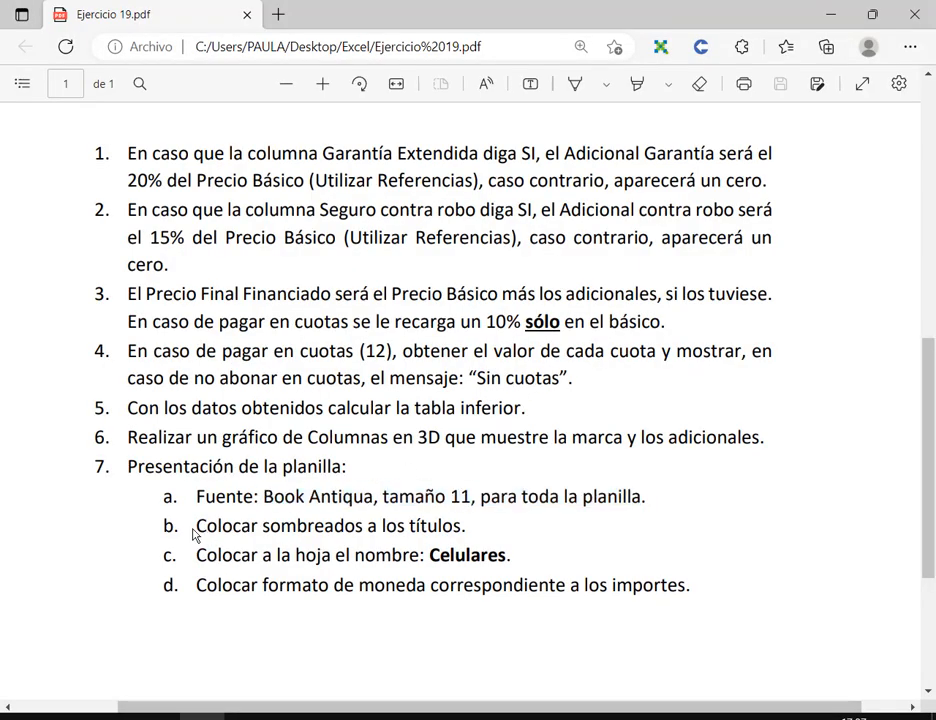
key("alt+Tab")
left_click_drag(430, 226, 400, 258)
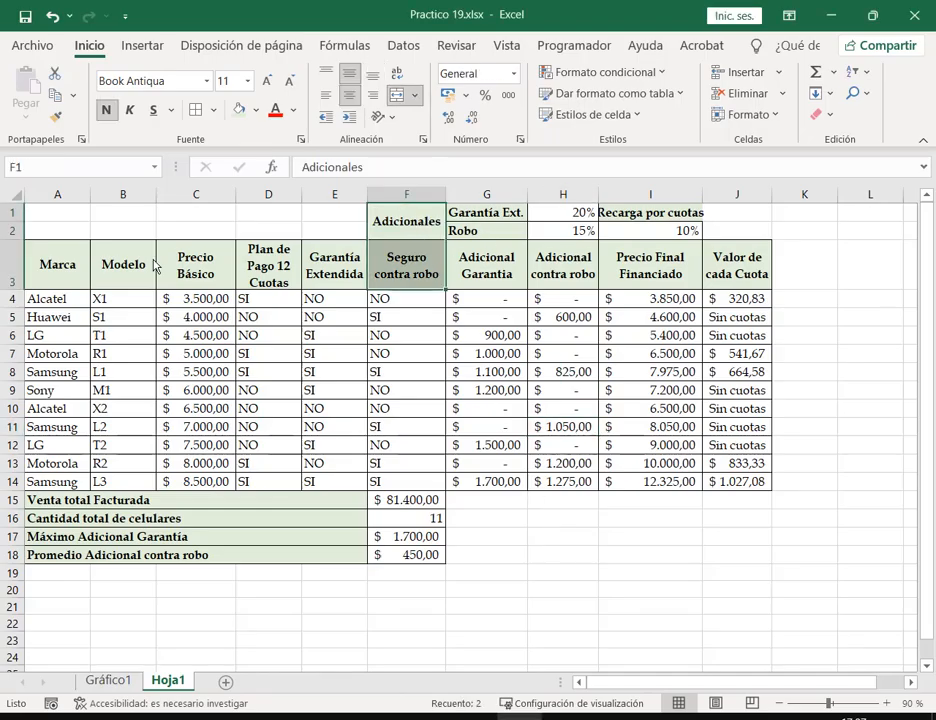
left_click_drag(73, 265, 712, 199)
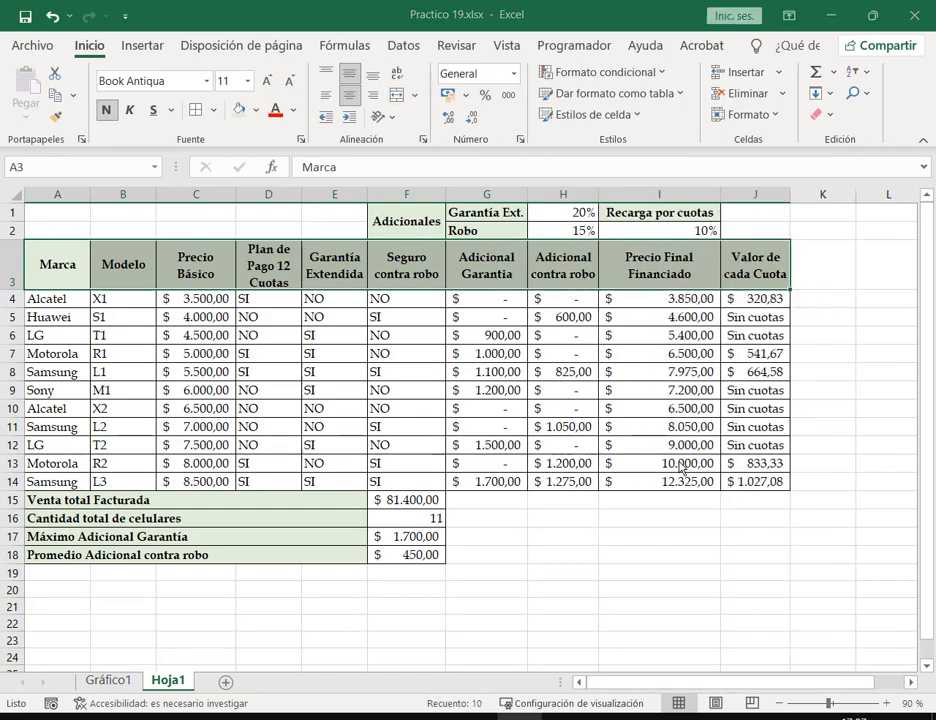
Rename the Hoja1 sheet as Celulares, following point 7c of the exercise PDF
key("alt+Tab")
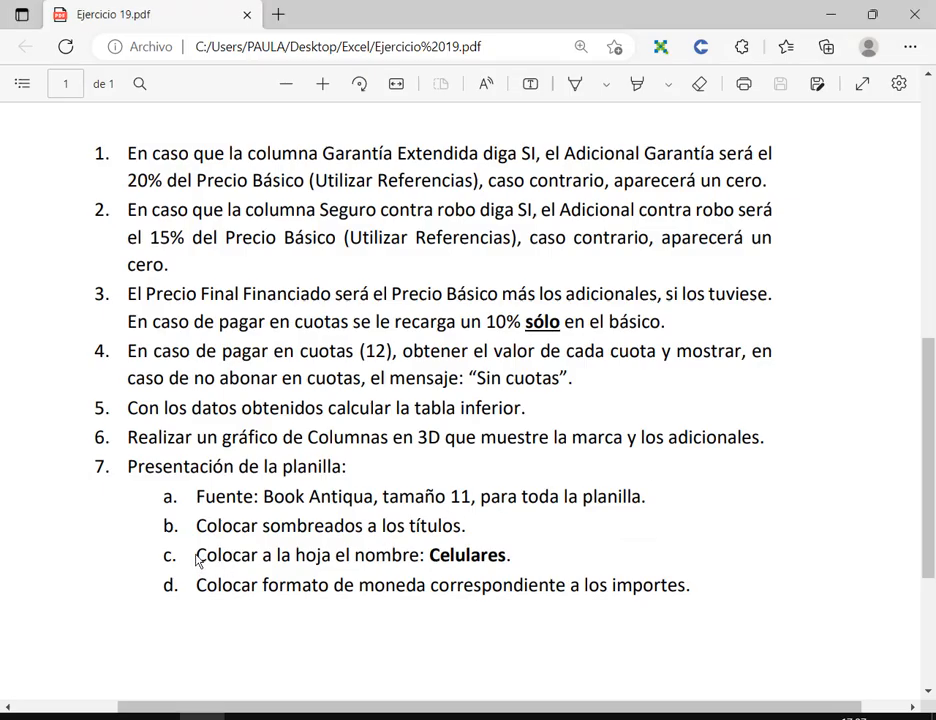
left_click_drag(197, 560, 527, 560)
key("alt+Tab")
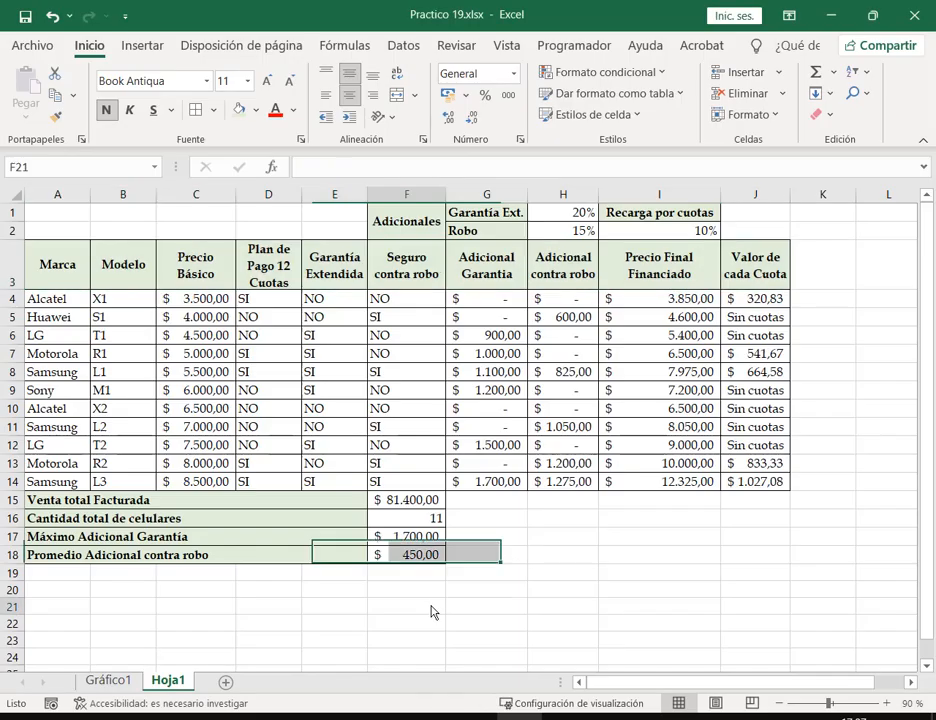
left_click_drag(147, 671, 194, 689)
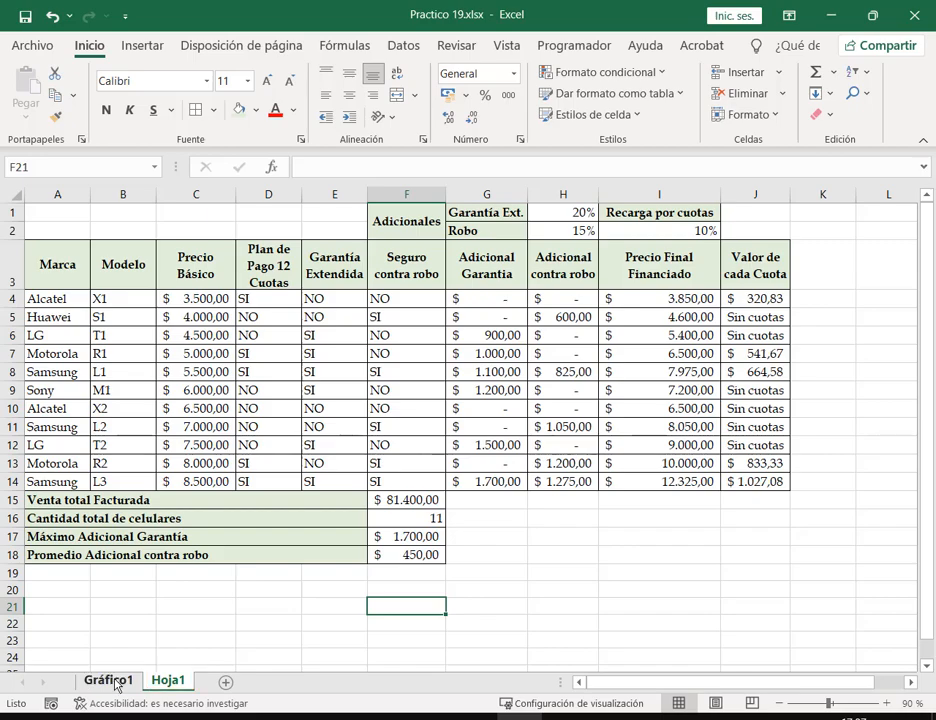
key("alt+Tab")
key("alt+Tab")
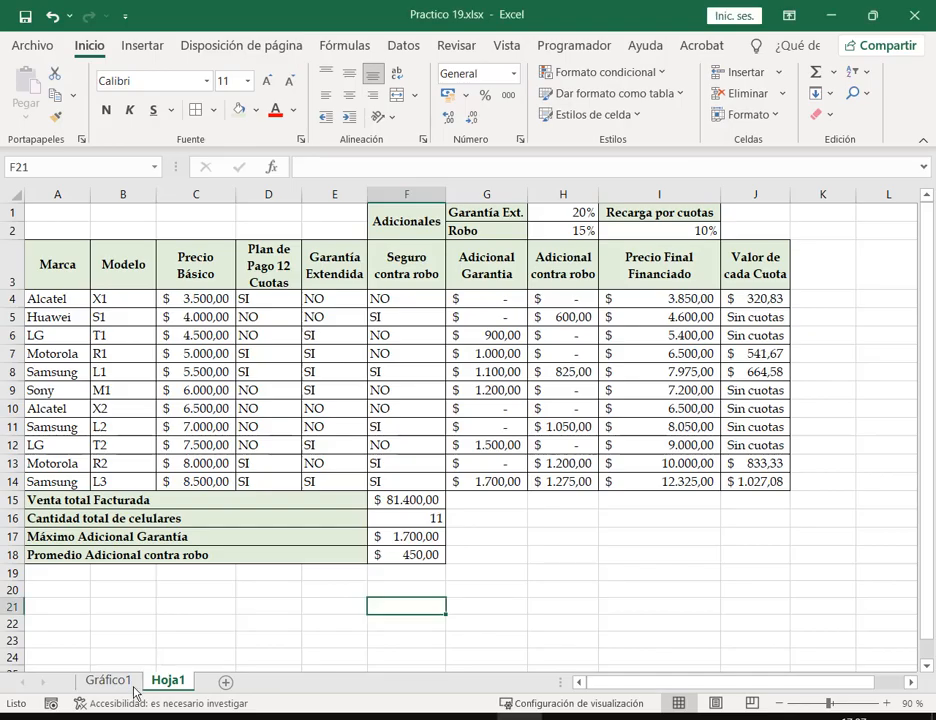
right_click(170, 683)
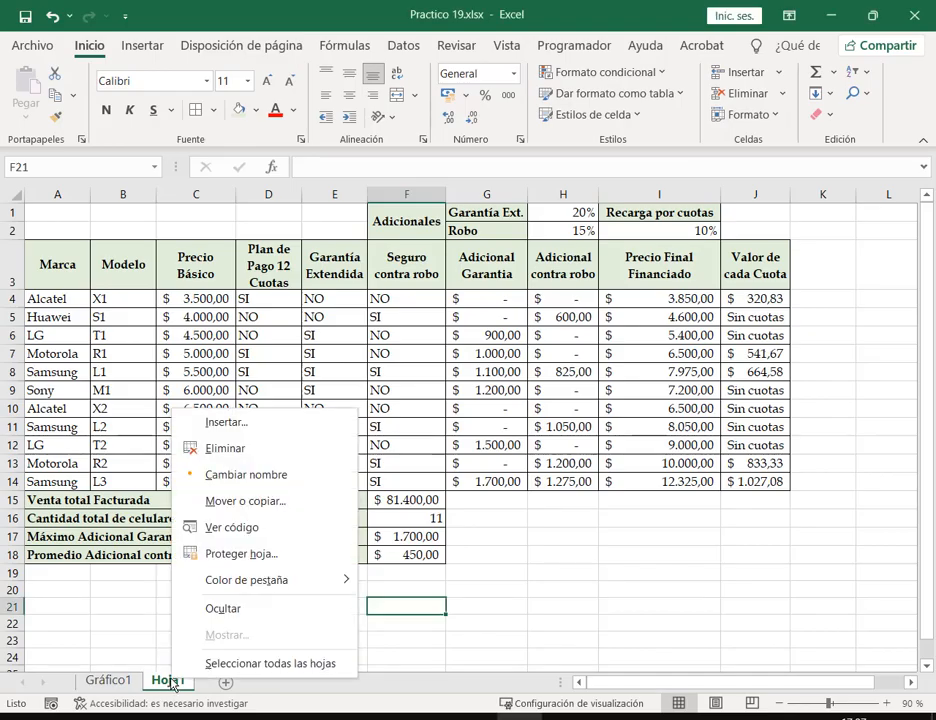
left_click(301, 486)
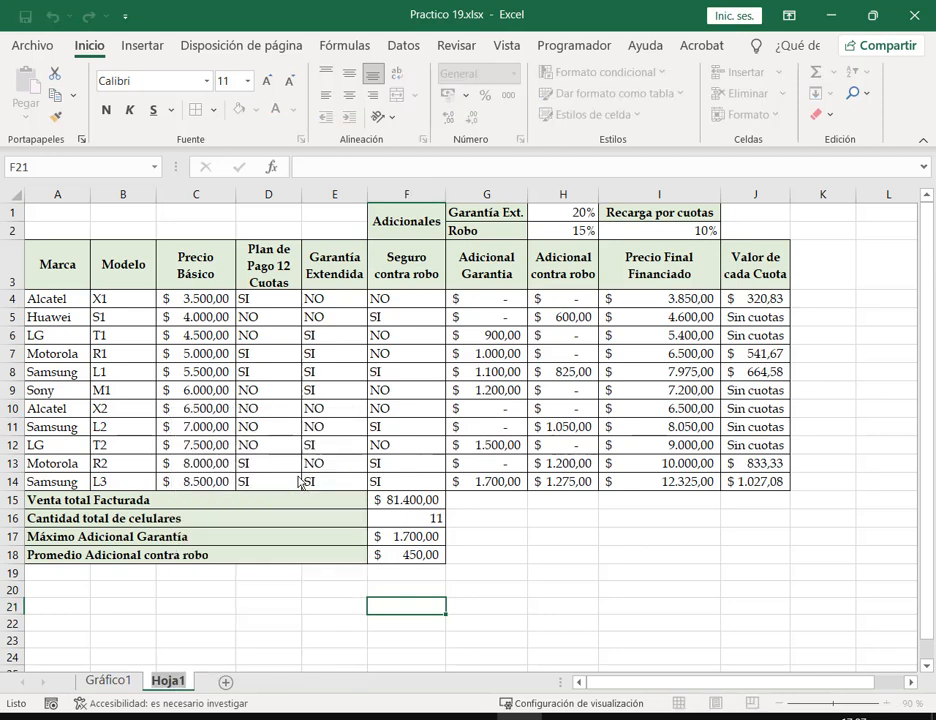
type("cELULAR")
key("BackSpace")
key("BackSpace")
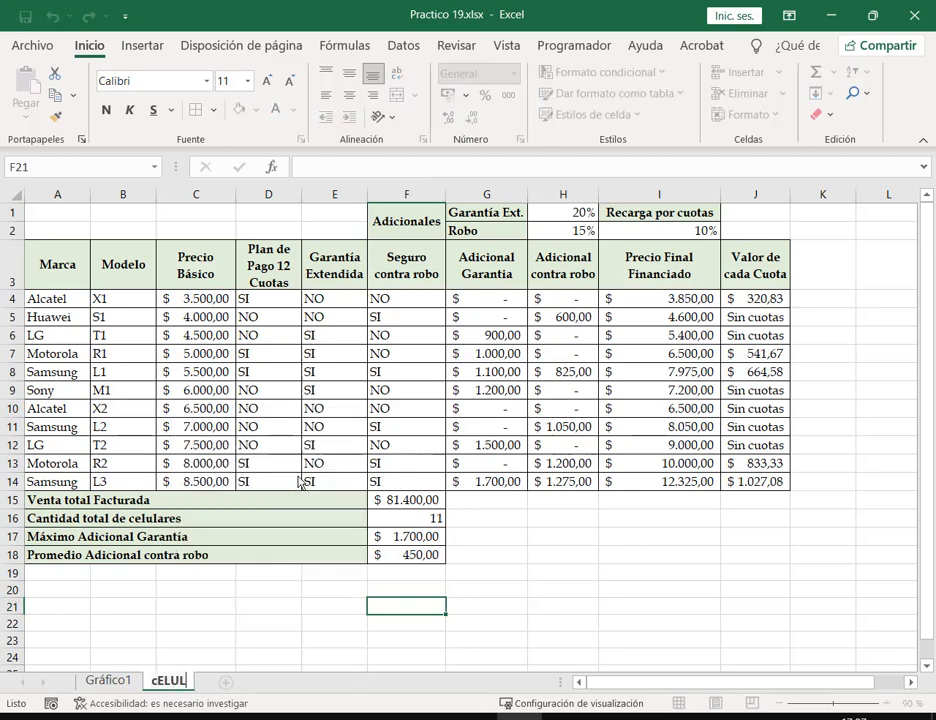
key("BackSpace")
key("BackSpace")
key("BackSpace")
key("BackSpace")
key("BackSpace")
type("Celulares")
key("Return")
Check the amount columns against point 7d of the exercise PDF on currency format, and widen column J slightly
key("alt+Tab")
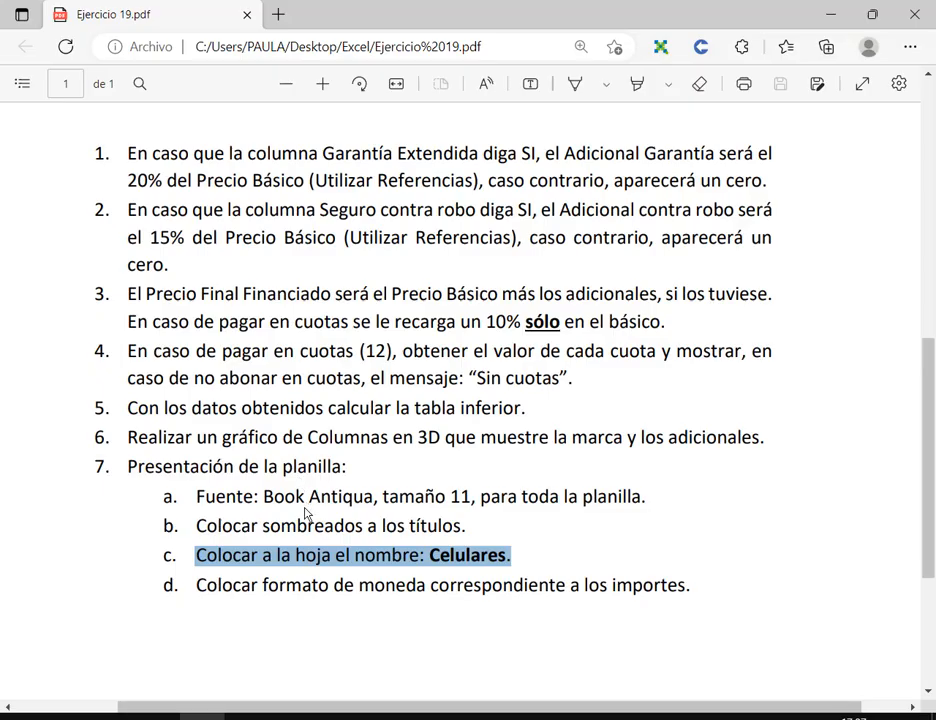
left_click_drag(198, 590, 664, 587)
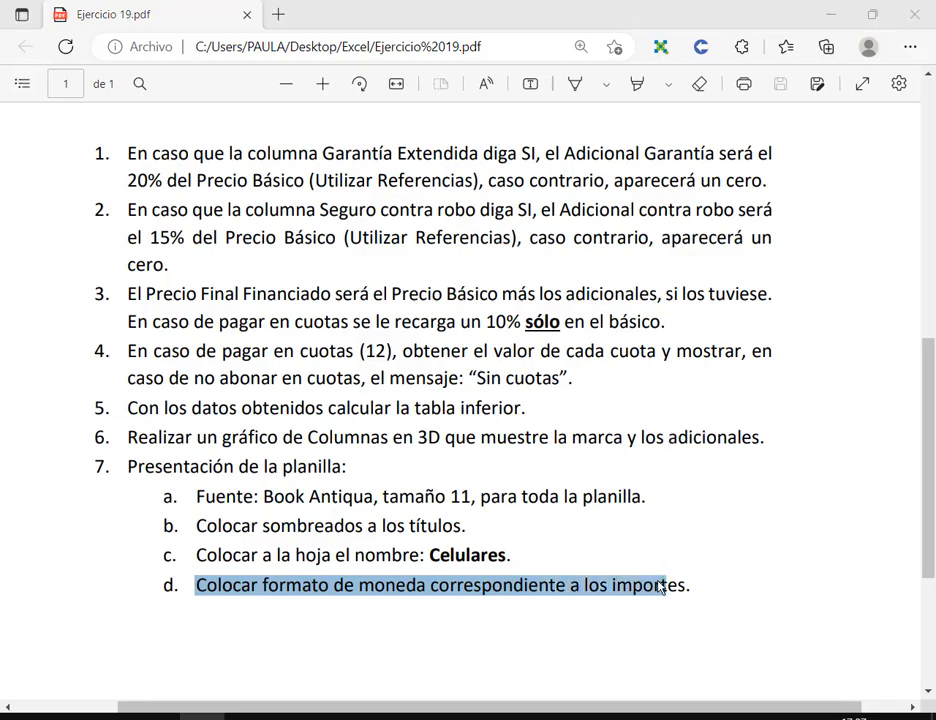
key("alt+Tab")
left_click_drag(511, 300, 664, 483)
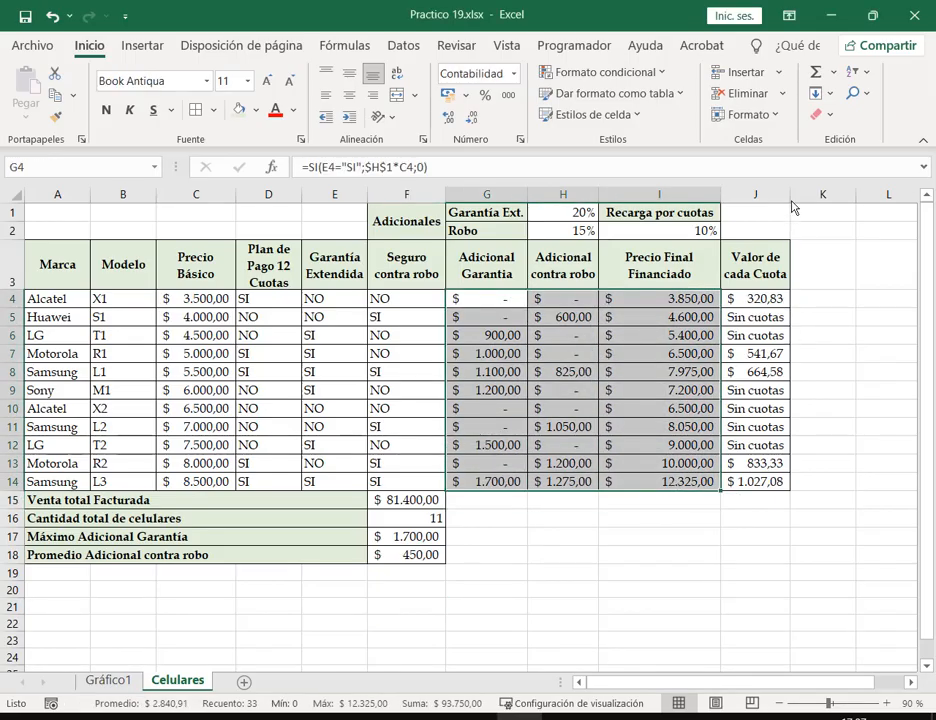
left_click_drag(789, 194, 793, 194)
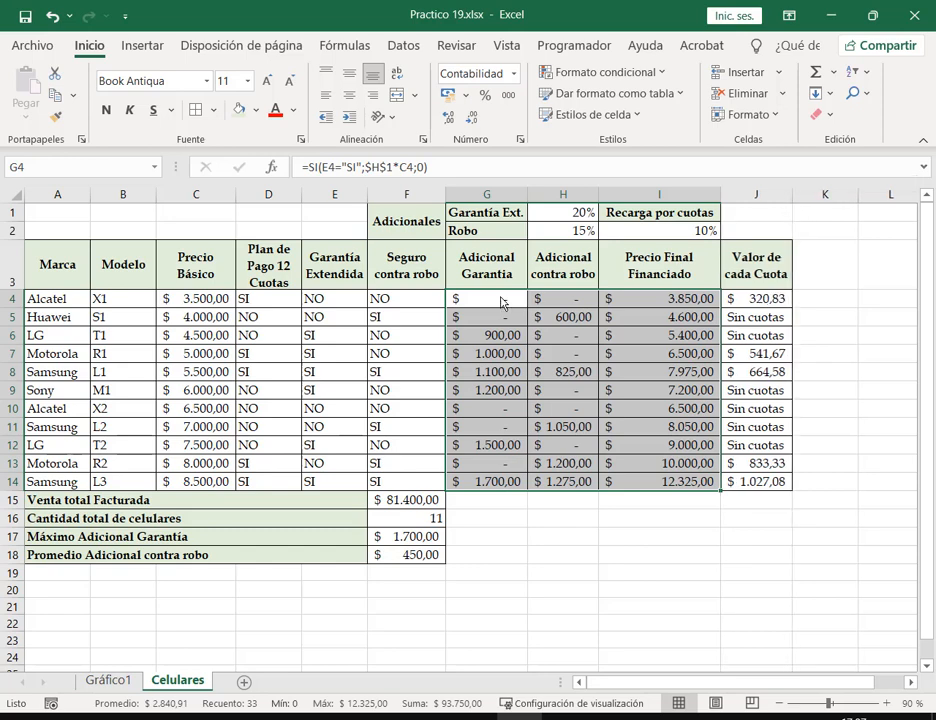
left_click(205, 432)
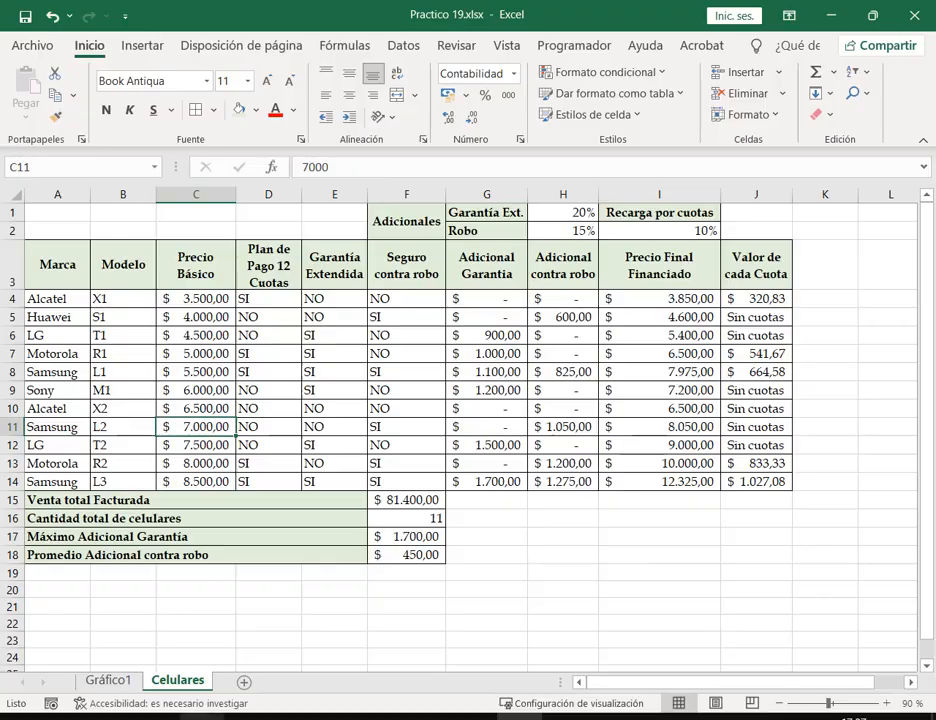
Review the instructions in the exercise PDF once more, and open Ejercicio 20.xls from the Excel folder
key("alt+Tab")
scroll(512, 476, "down", 2)
left_click(669, 387)
scroll(675, 397, "up", 5)
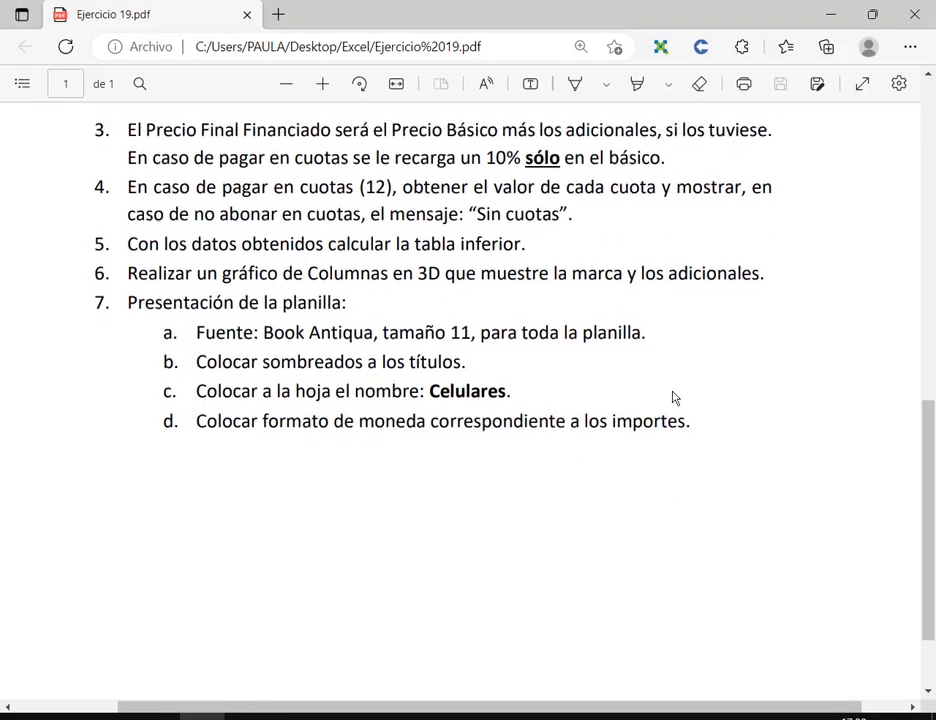
scroll(672, 400, "up", 3)
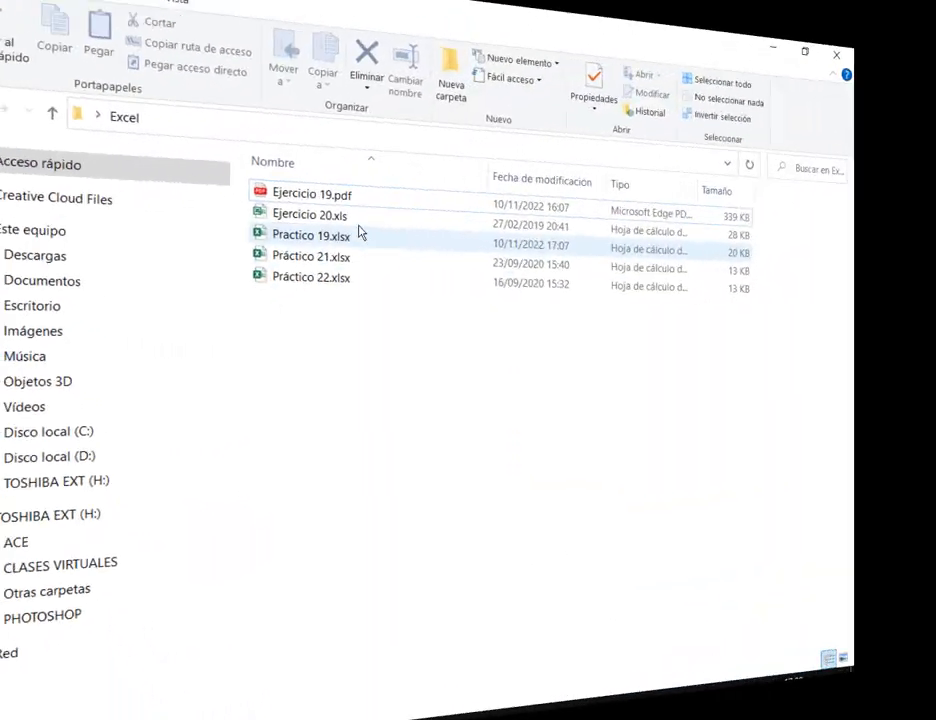
left_click(297, 230)
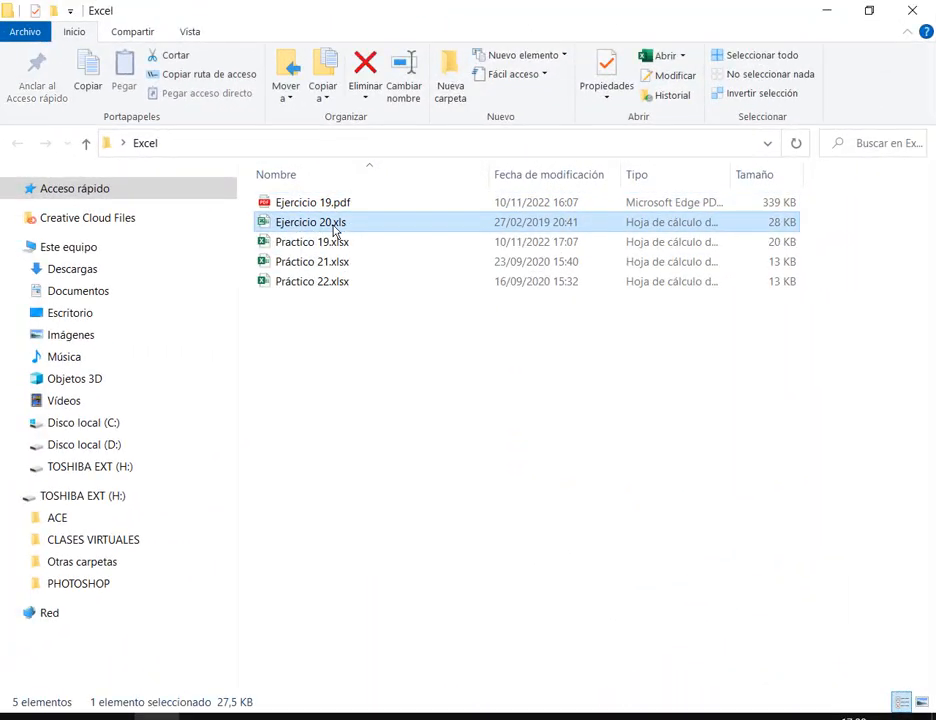
double_click(340, 230)
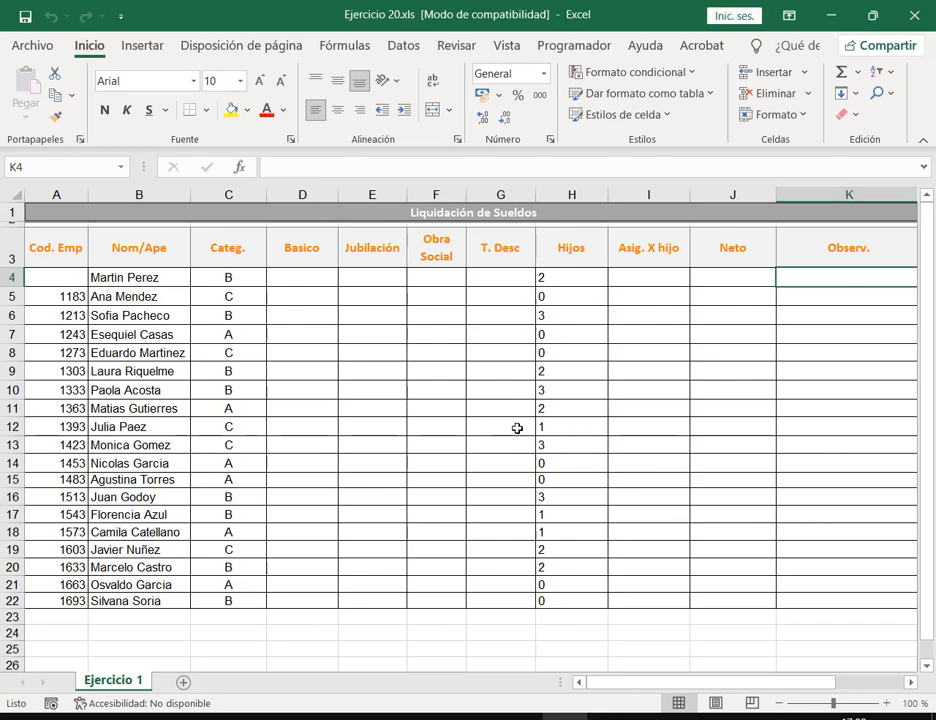
Enter the missing employee code in cell A4 of the Liquidación de Sueldos table
left_click(392, 212)
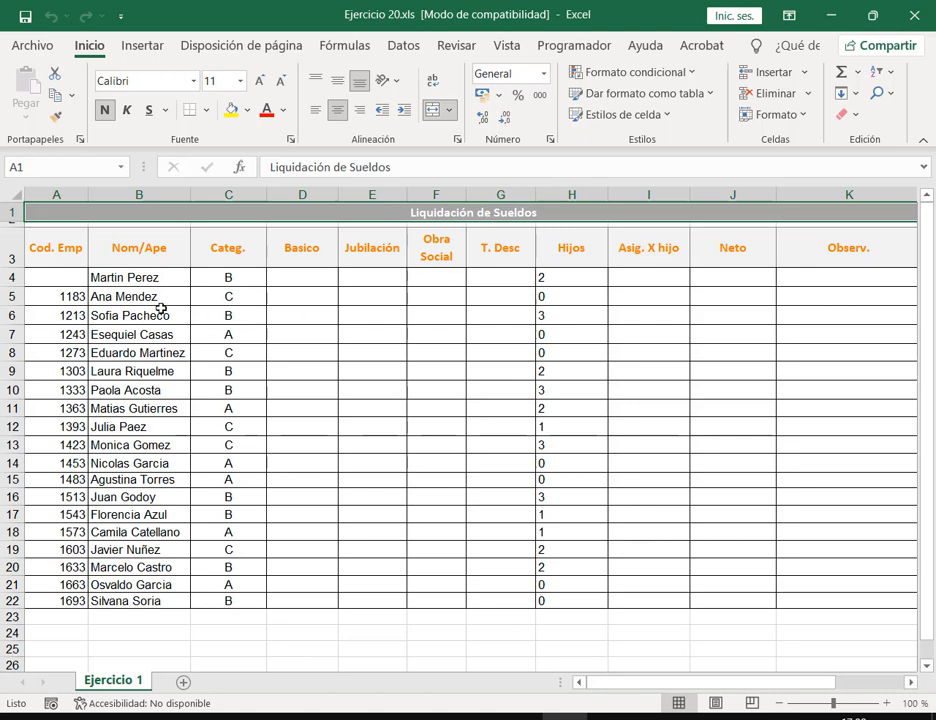
left_click(73, 277)
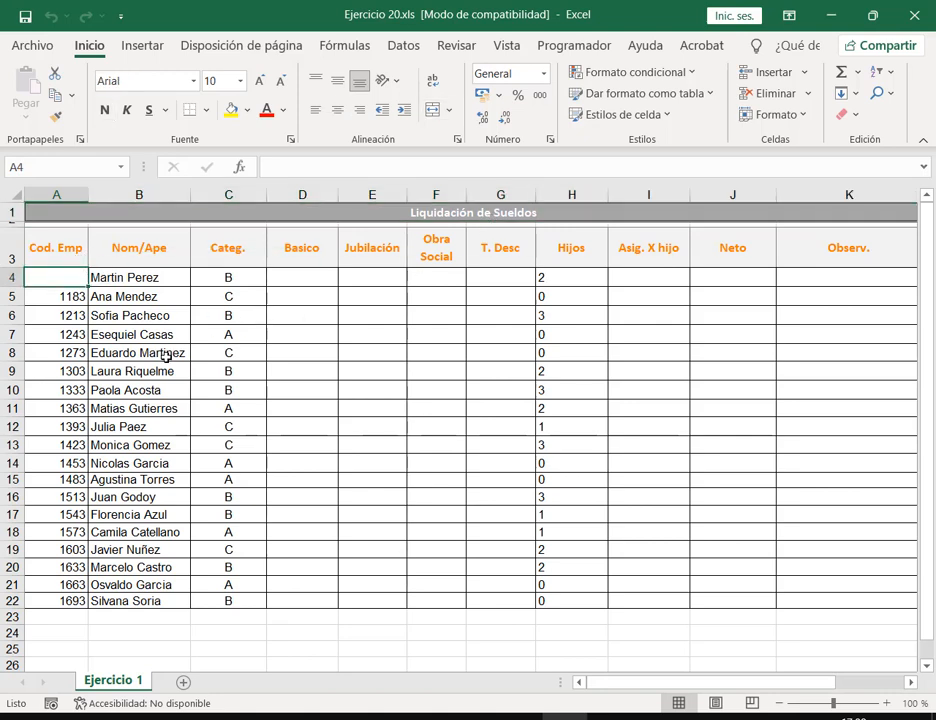
type("1")
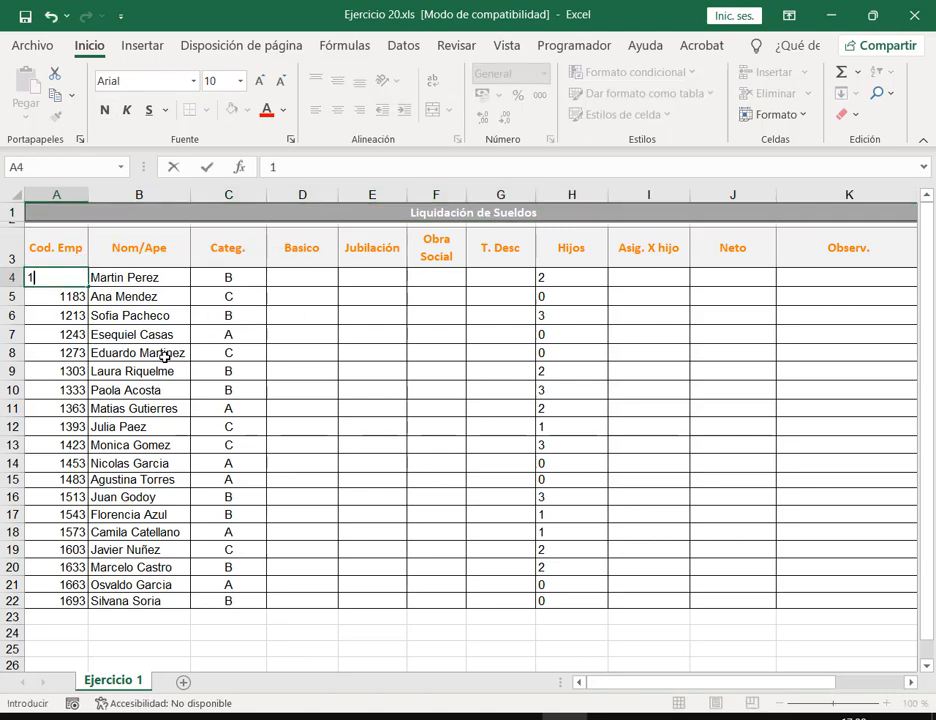
type("548")
key("Return")
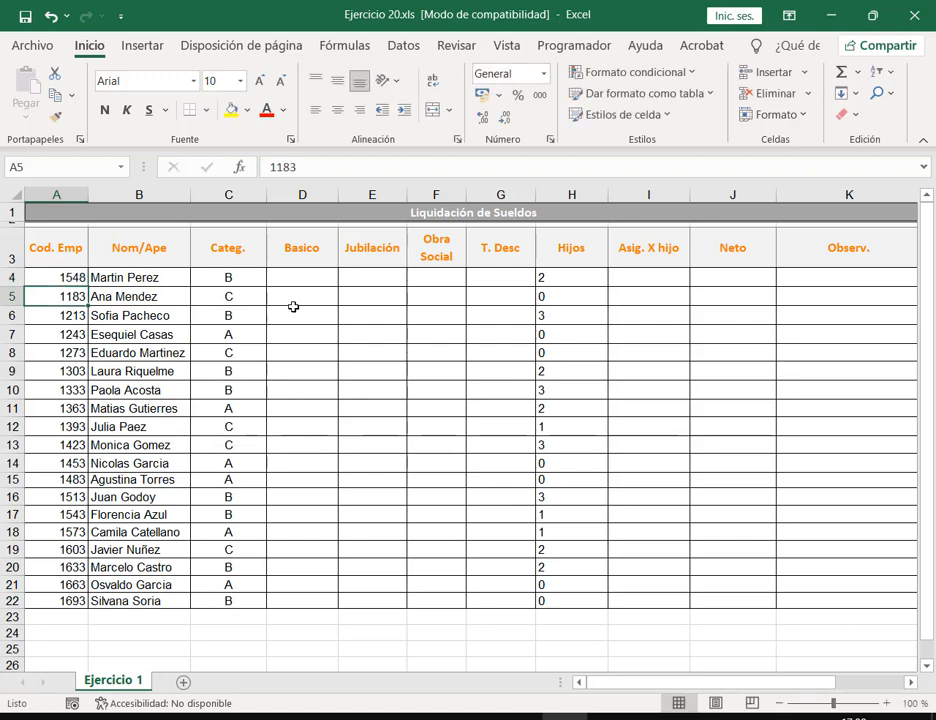
Examine the Nom/Ape, Categ. and Hijos columns and the Datos and Observación blocks beside the payroll table
left_click_drag(171, 278, 157, 599)
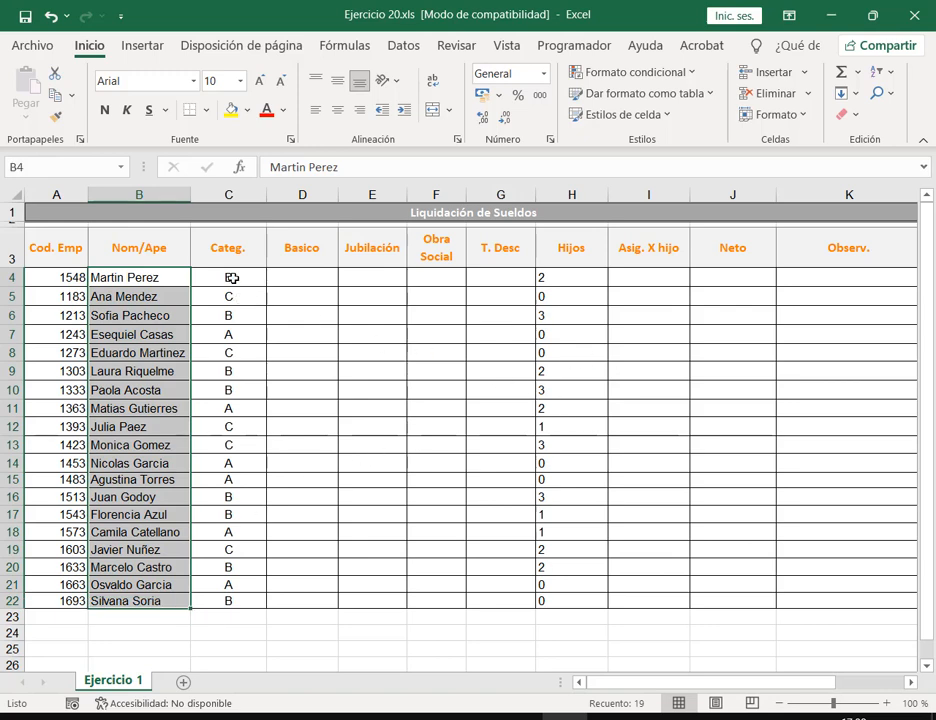
left_click_drag(232, 277, 242, 583)
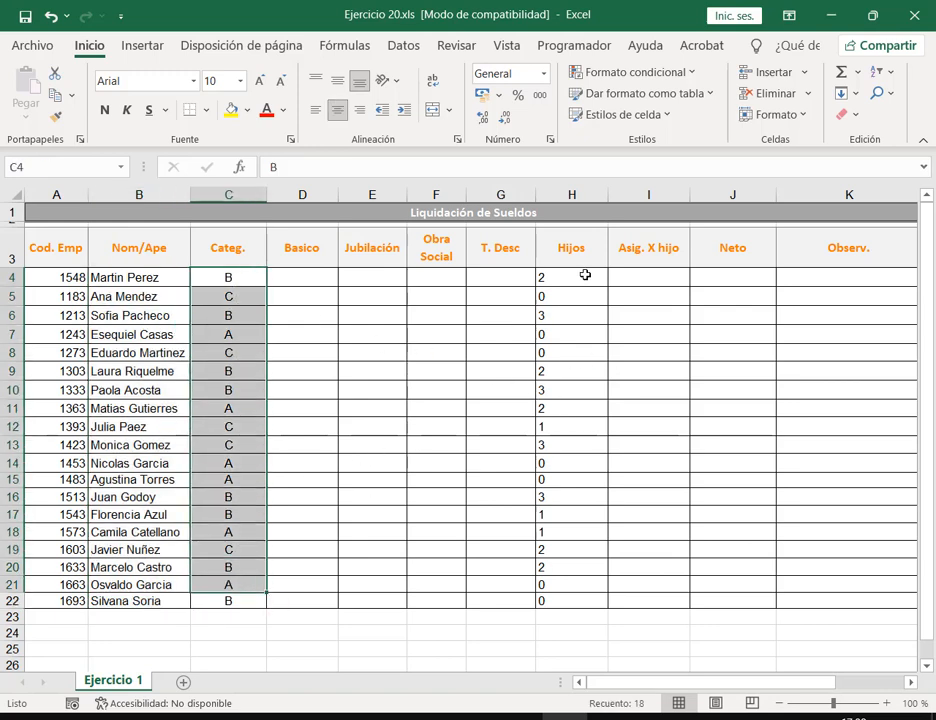
left_click_drag(585, 274, 587, 593)
left_click(568, 334)
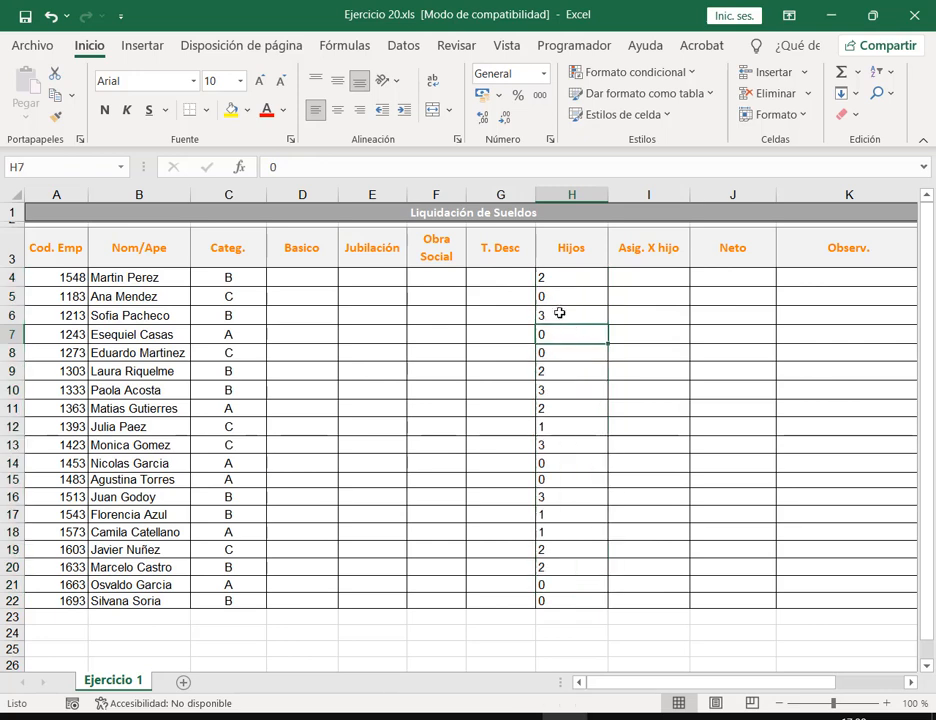
left_click(911, 684)
left_click(911, 684)
left_click(911, 684)
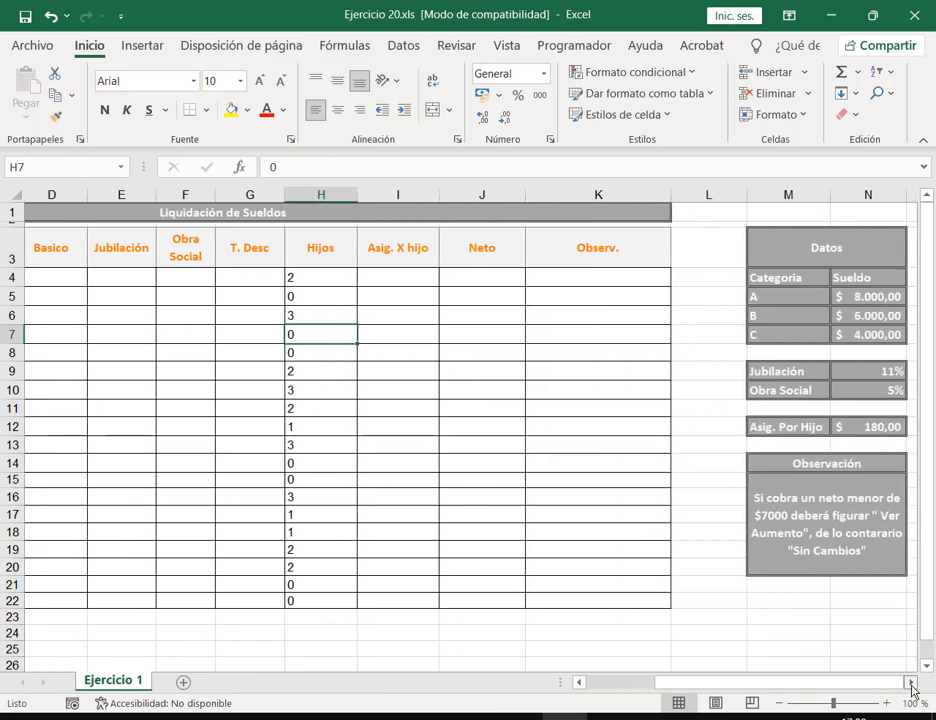
left_click(911, 684)
Narrow columns K, L, H, A and B to bring the Datos block closer to the payroll table
left_click_drag(681, 191, 546, 194)
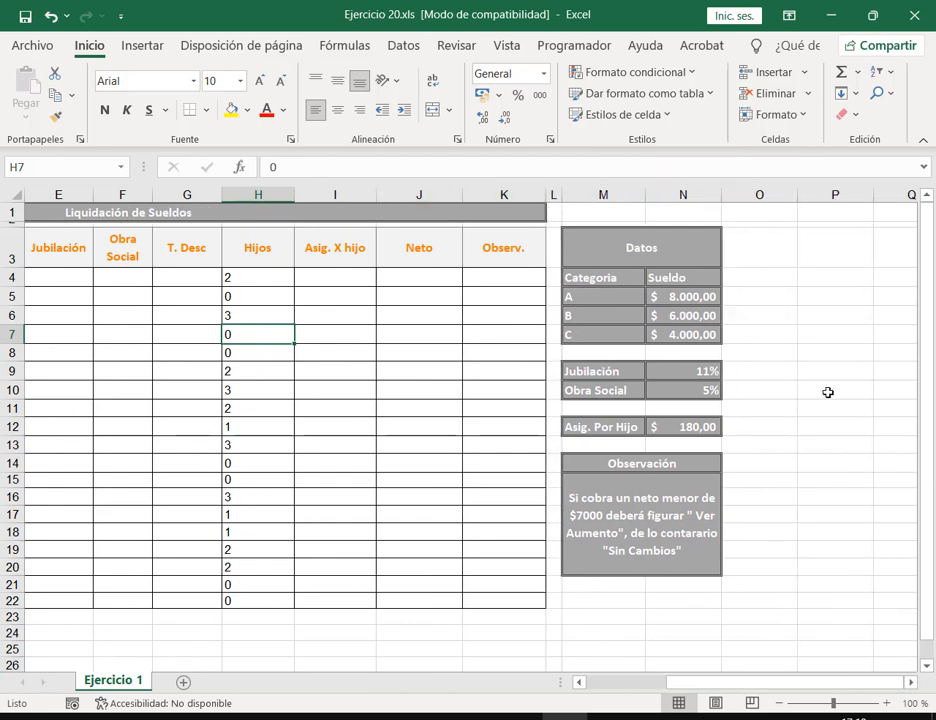
left_click(827, 390)
left_click_drag(737, 689, 633, 689)
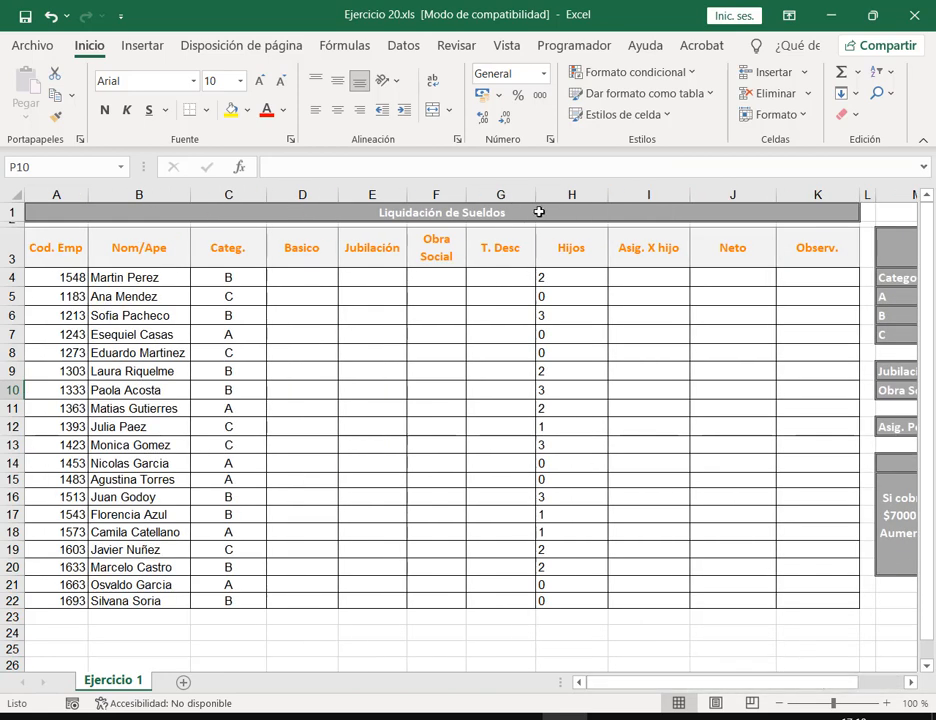
left_click_drag(607, 195, 580, 195)
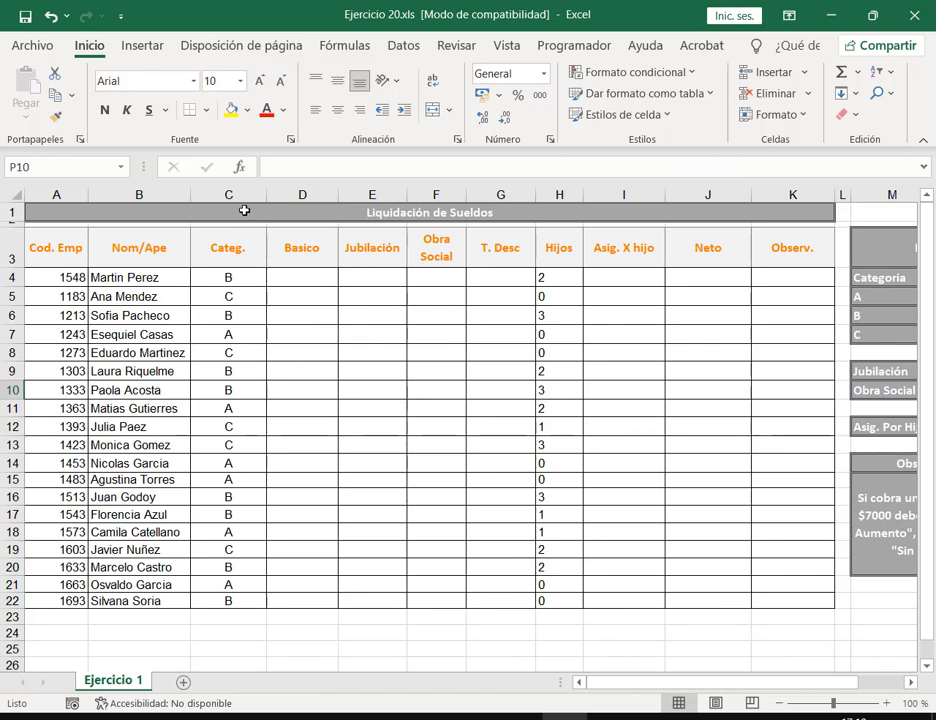
left_click_drag(85, 196, 64, 196)
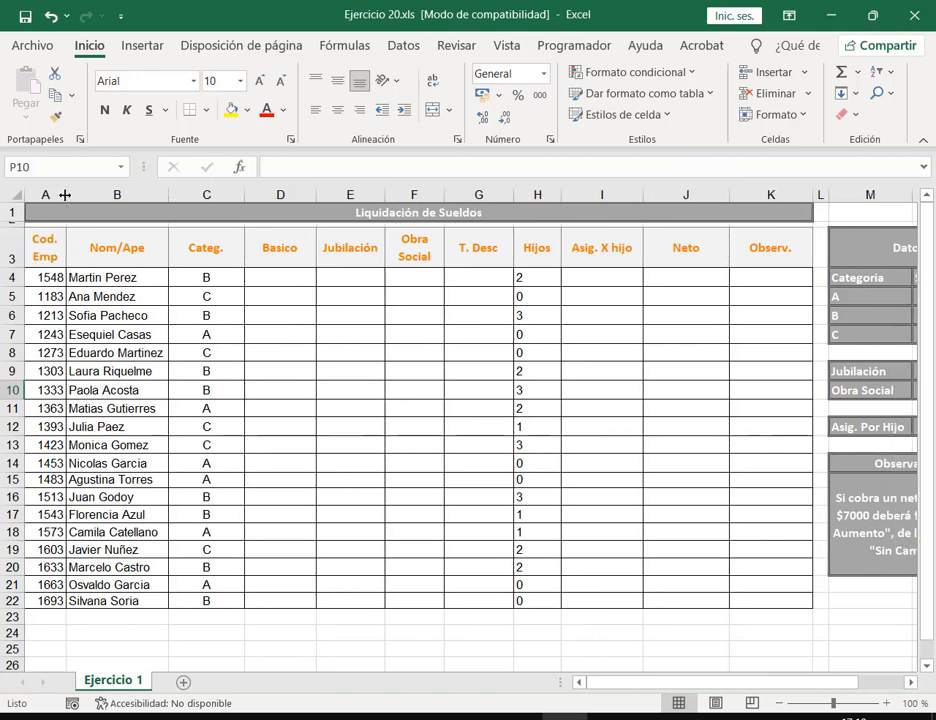
left_click_drag(167, 195, 154, 194)
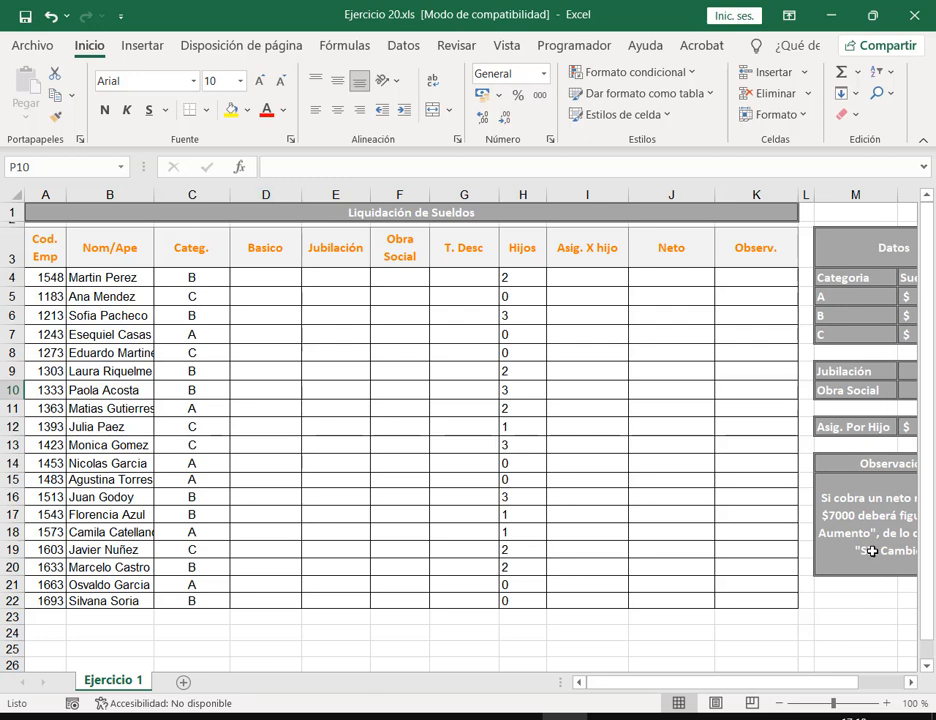
Narrow columns I, G and J so the whole Datos block fits beside the payroll table
left_click_drag(628, 195, 605, 195)
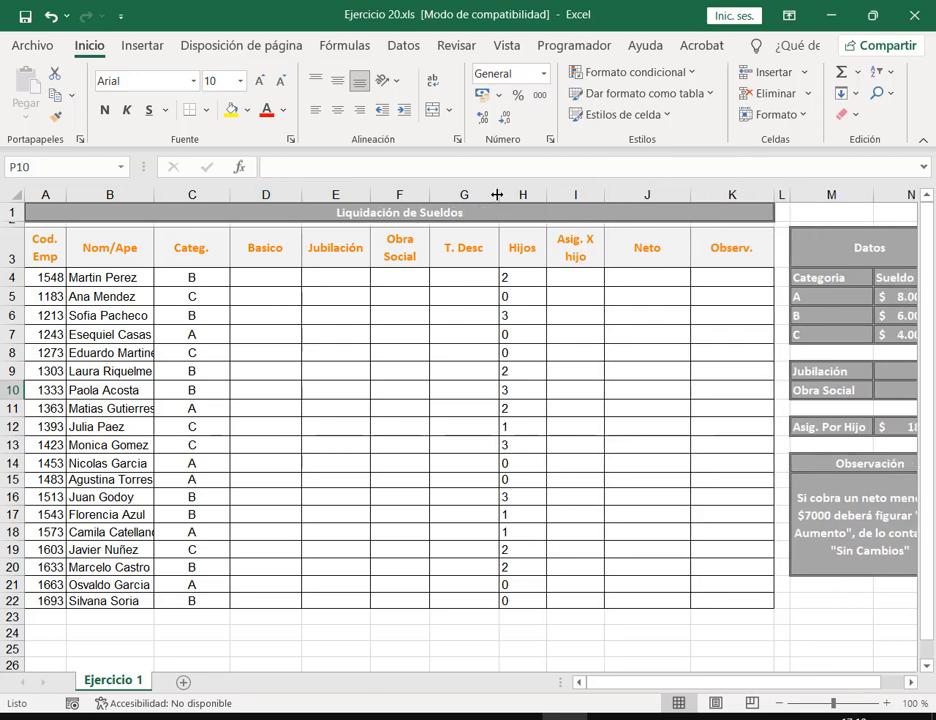
left_click_drag(497, 195, 483, 195)
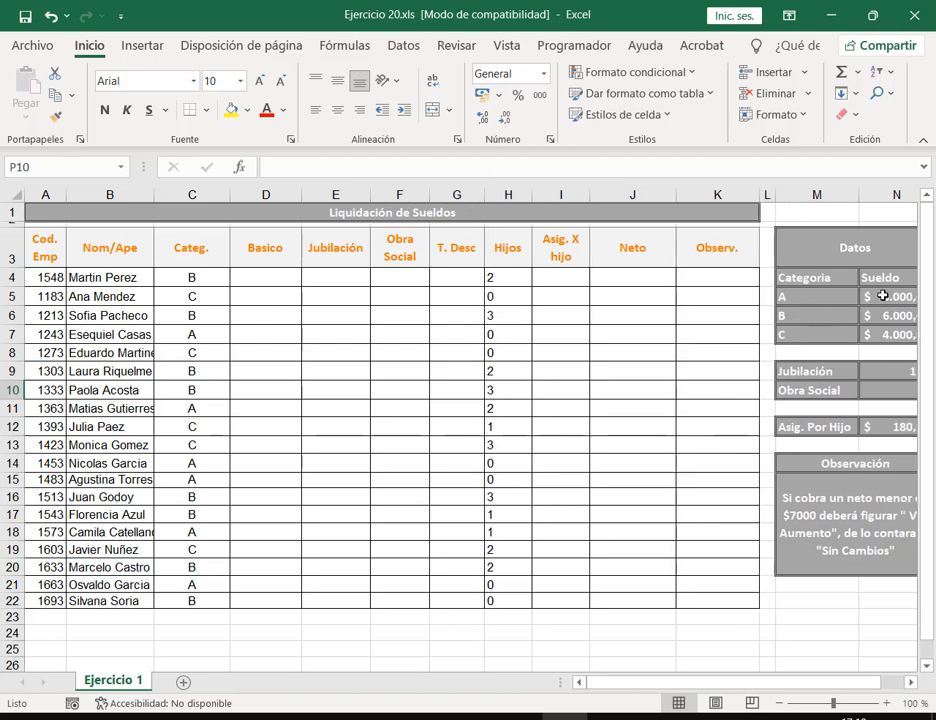
left_click_drag(675, 195, 655, 195)
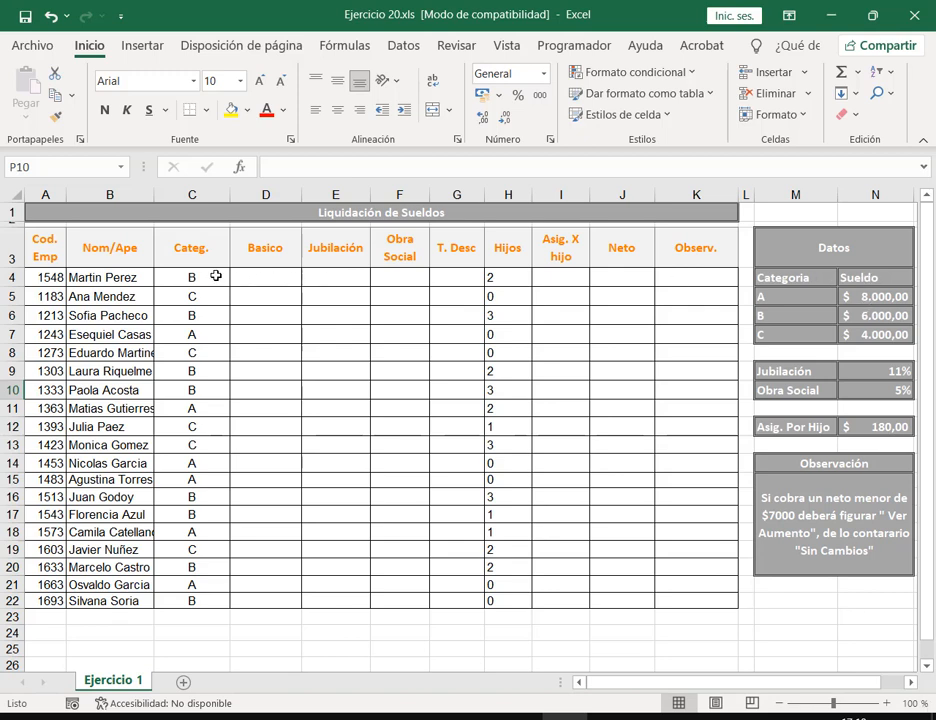
Examine the Categ. entries against the category salaries in the Datos block to work out the Basico value for D4
left_click_drag(215, 275, 215, 371)
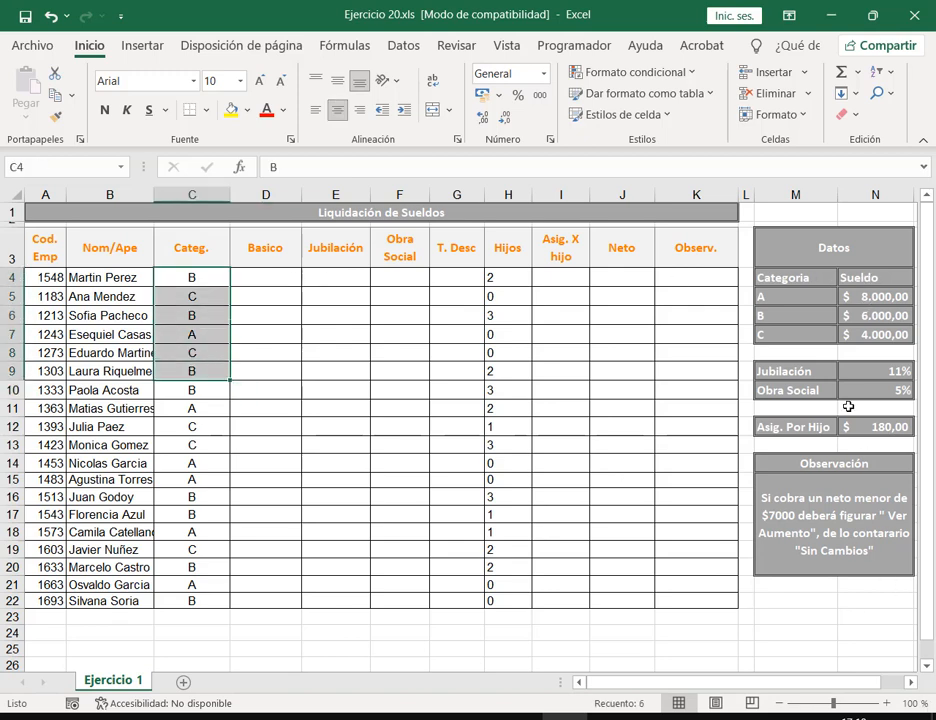
left_click(807, 296)
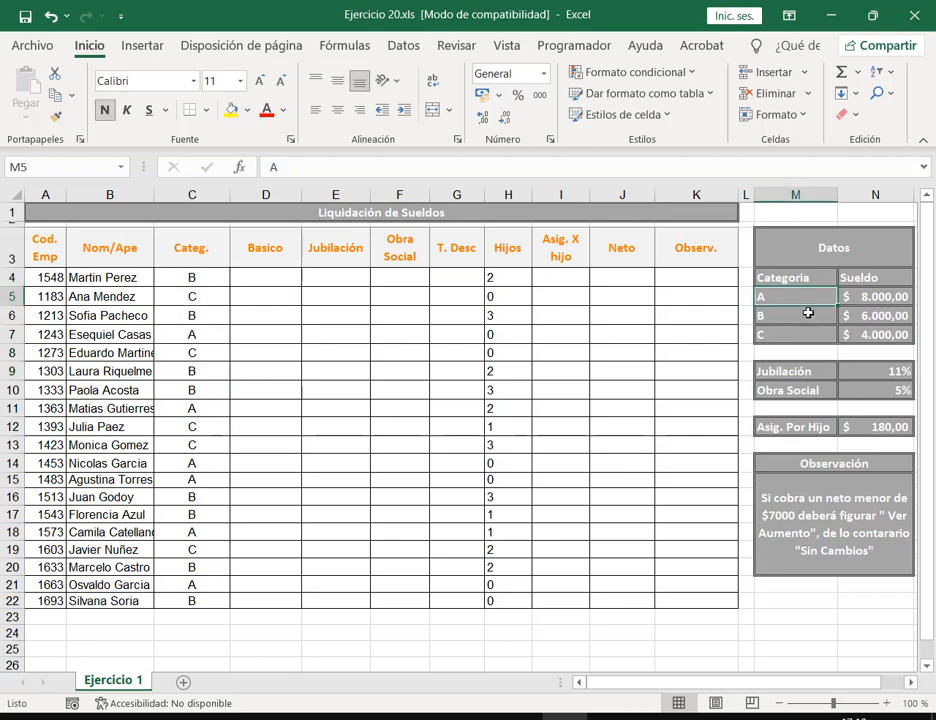
left_click(808, 314)
left_click(800, 336)
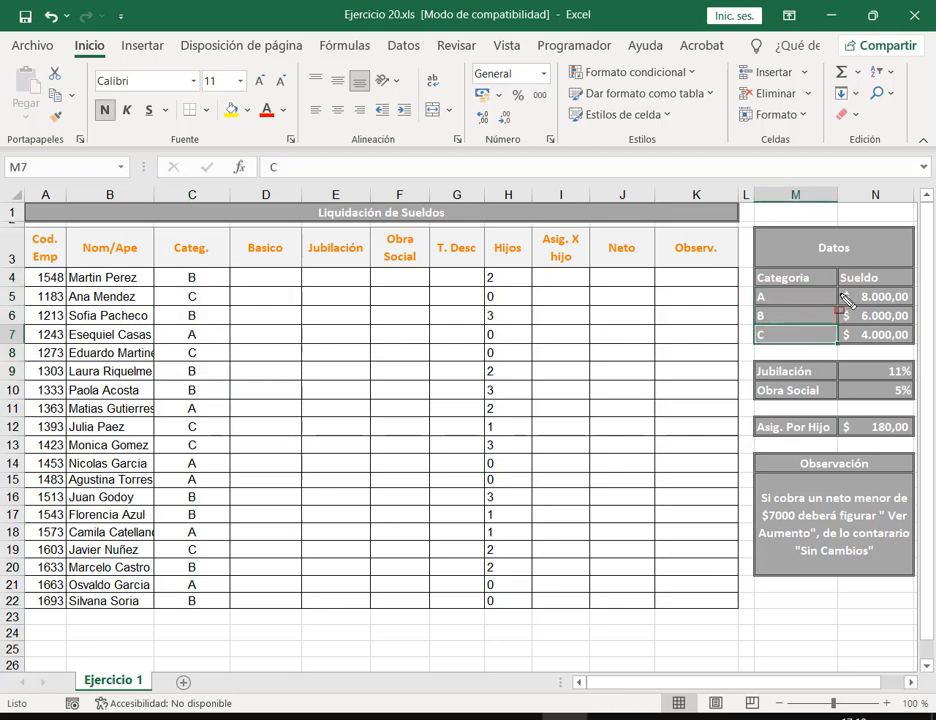
left_click_drag(839, 288, 916, 345)
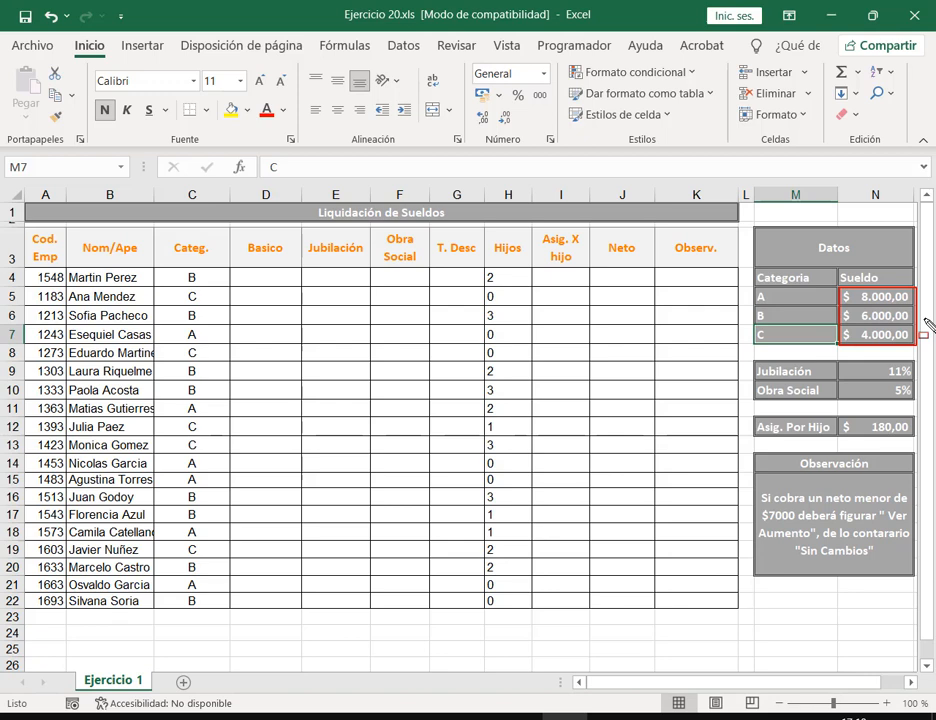
key("ctrl+z")
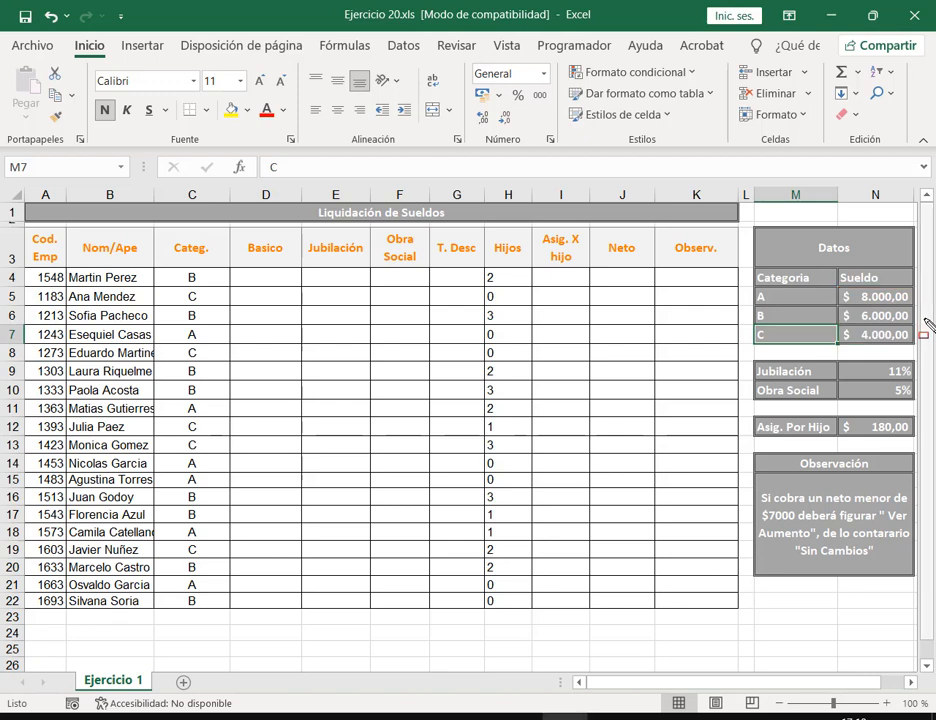
left_click(261, 279)
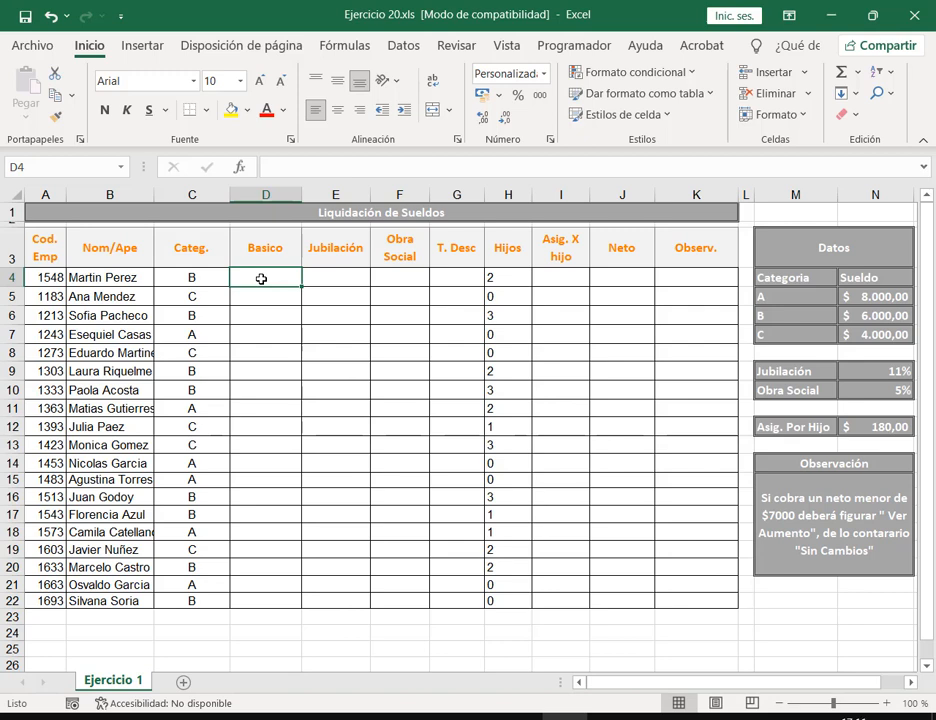
left_click(185, 272)
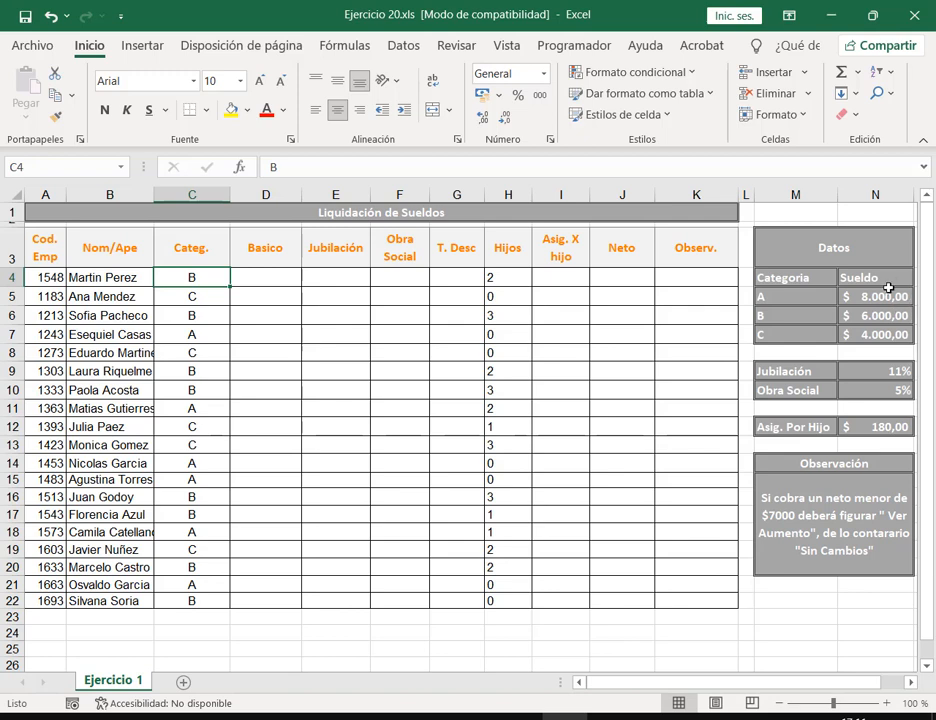
left_click(251, 279)
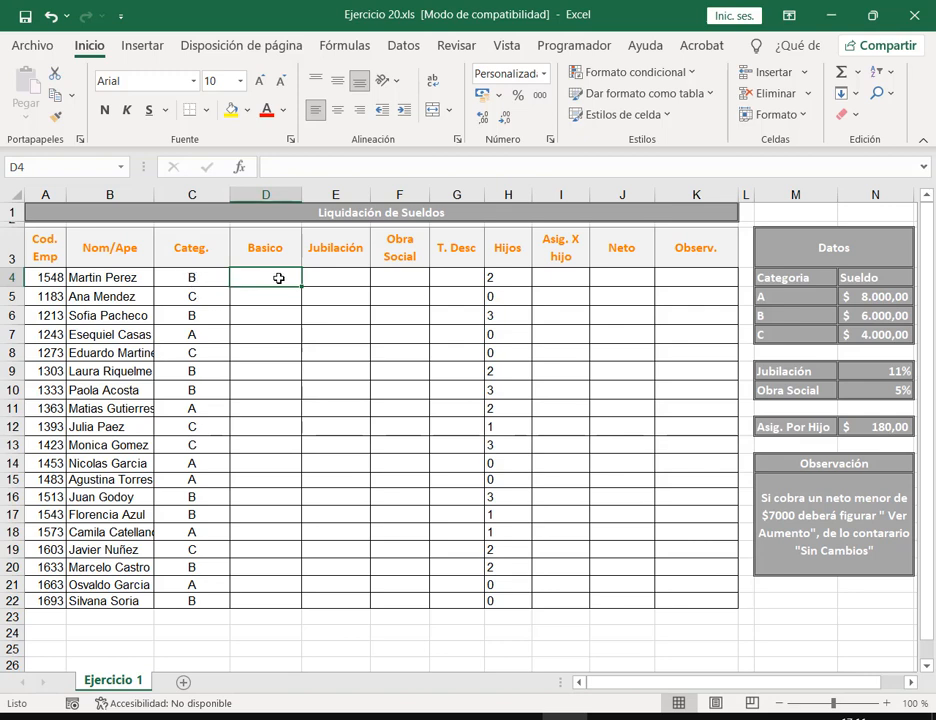
left_click(870, 296)
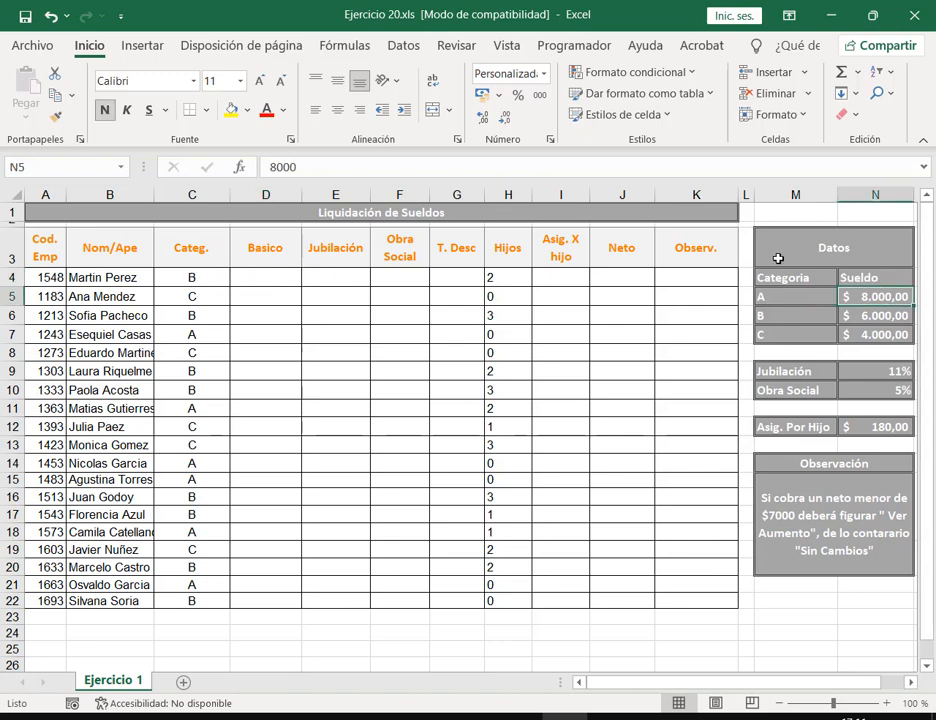
left_click(891, 317)
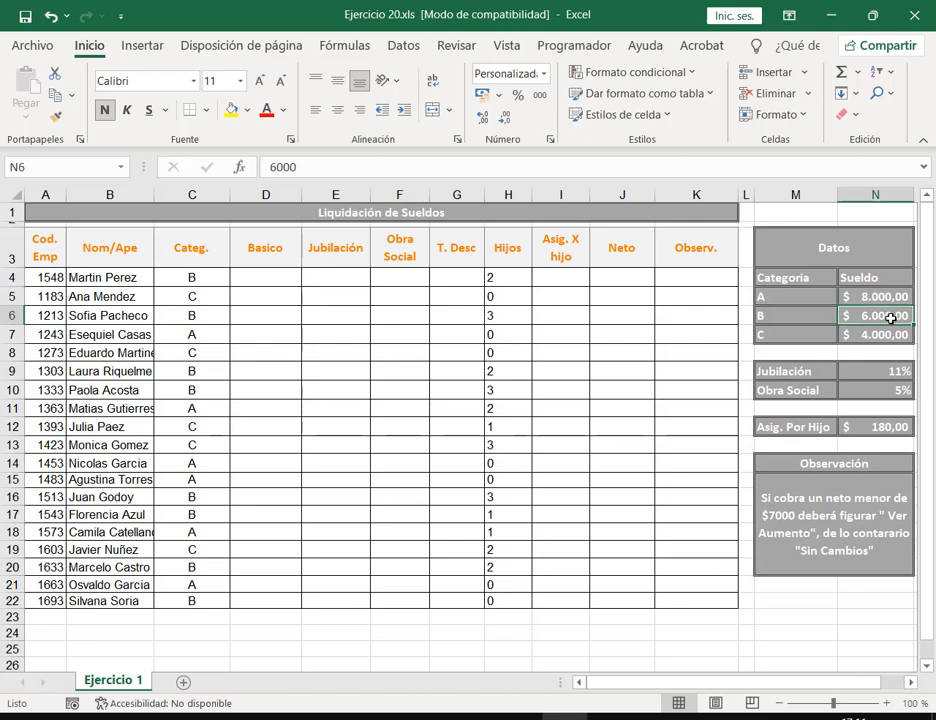
left_click(888, 336)
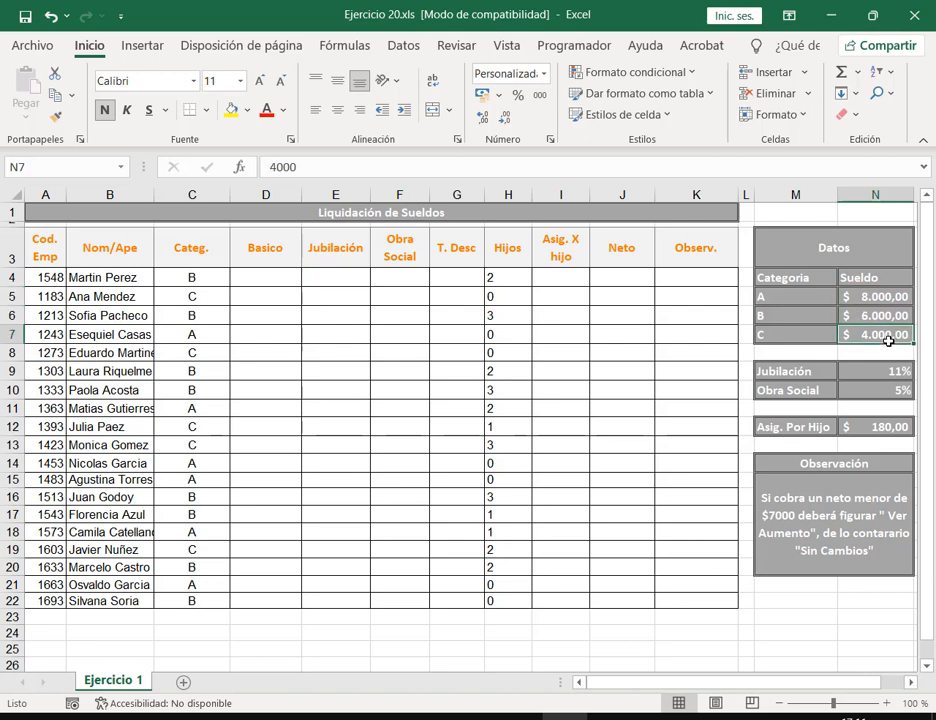
left_click(268, 277)
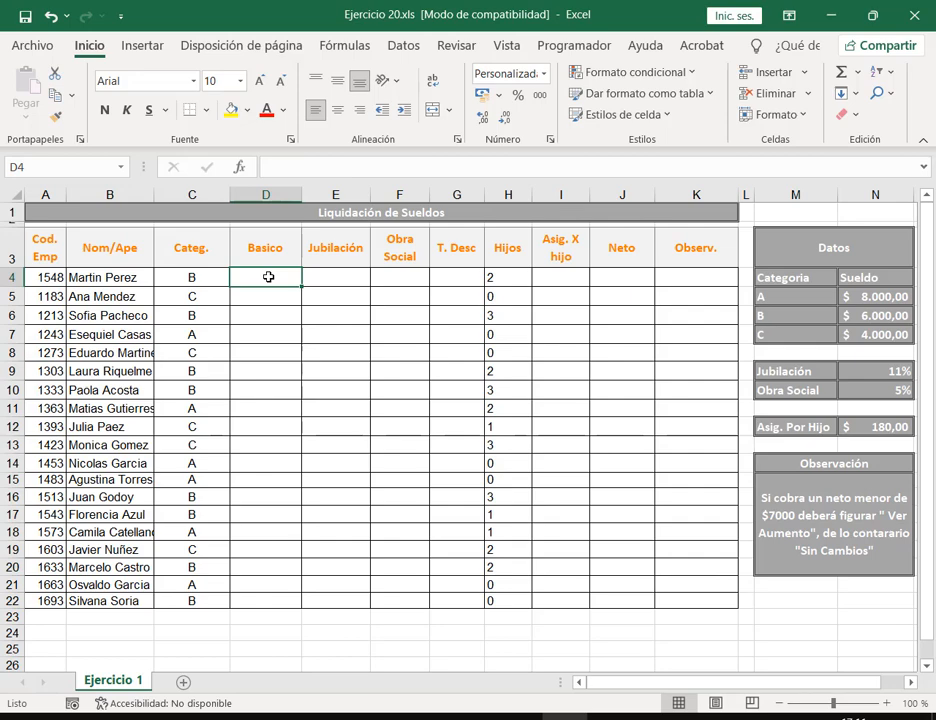
Switch to a blank Notepad document and set its font size to 18
key("super")
type("blo")
key("Return")
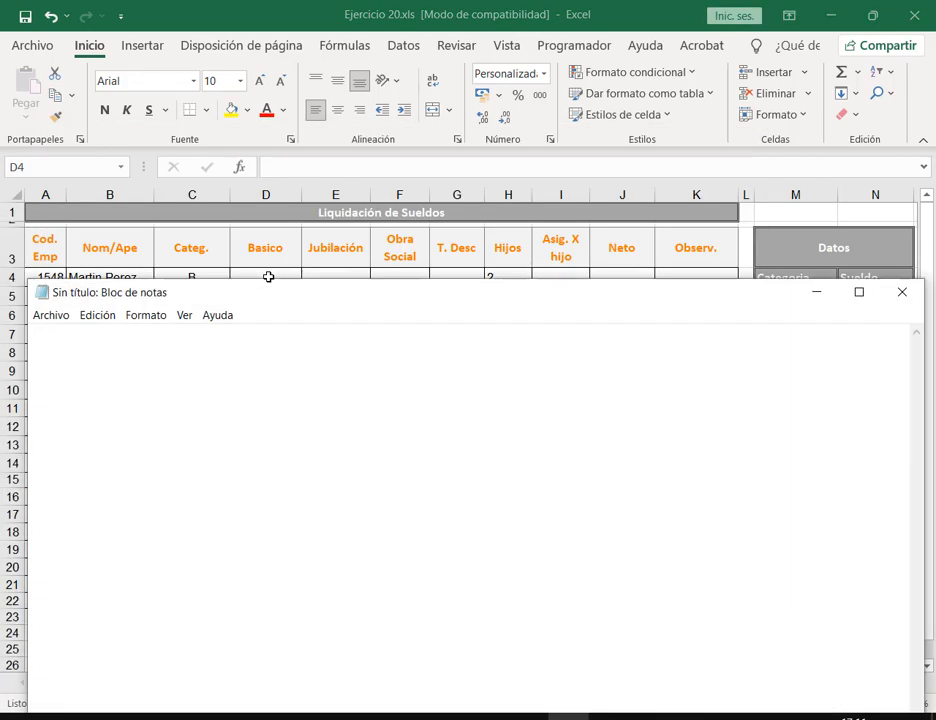
left_click(146, 315)
left_click(180, 356)
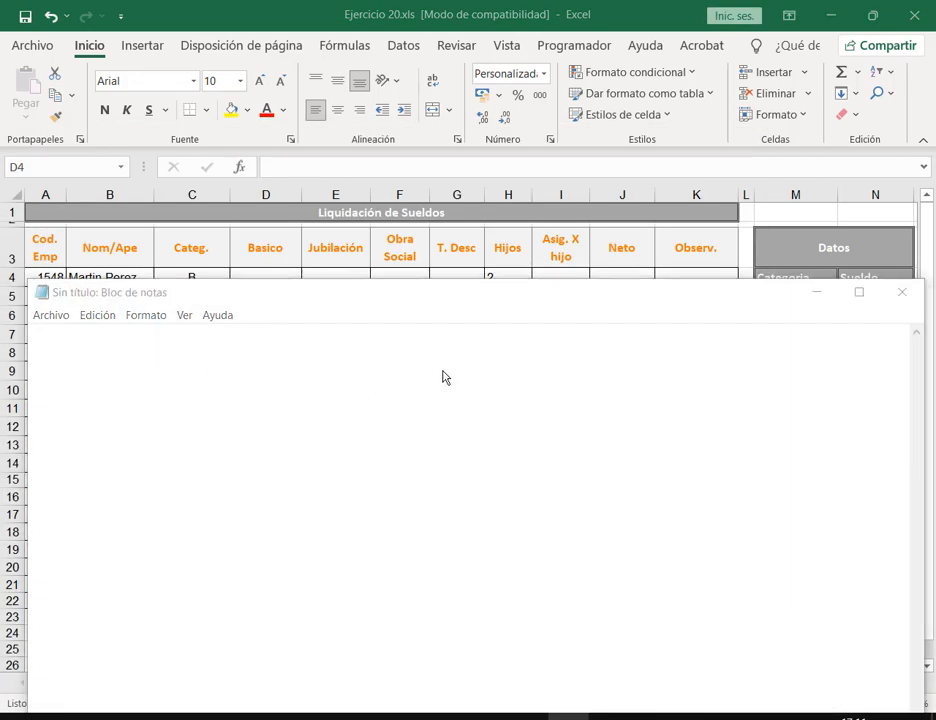
left_click(356, 363)
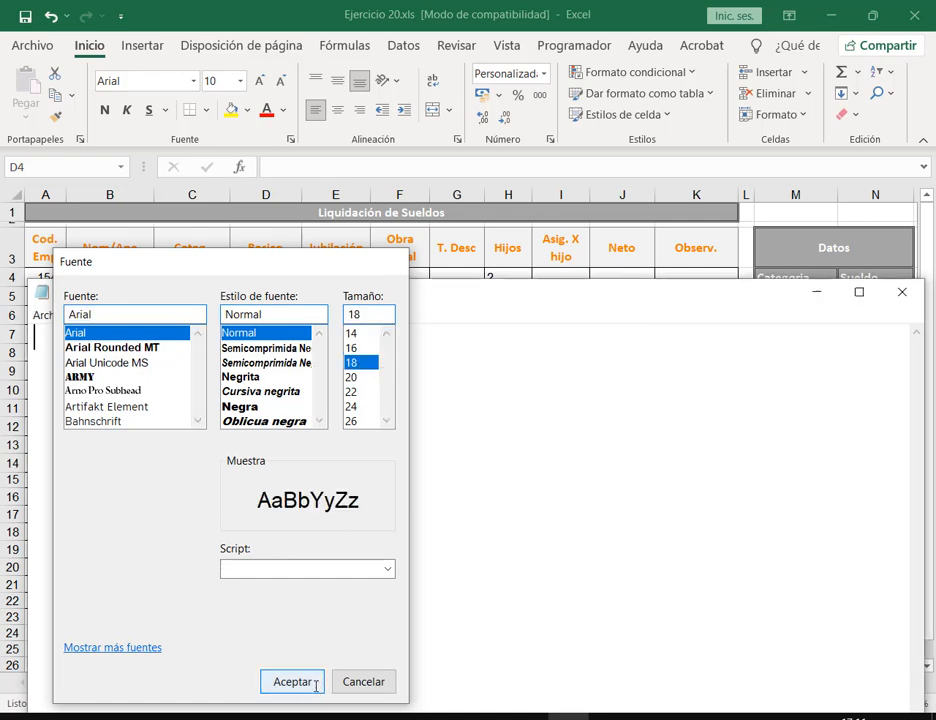
left_click(292, 682)
Write the generic IF syntax =SI( prueba_lógica ; valor _verdadero ; valor_falso ) in the note, with spaces around the arguments
type("=")
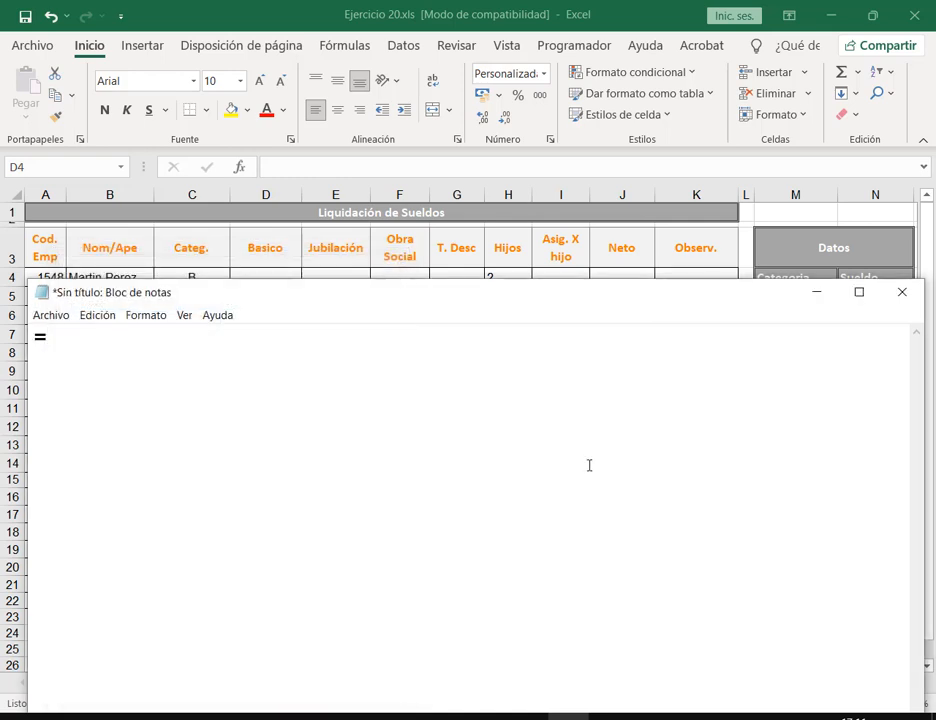
type("SI(")
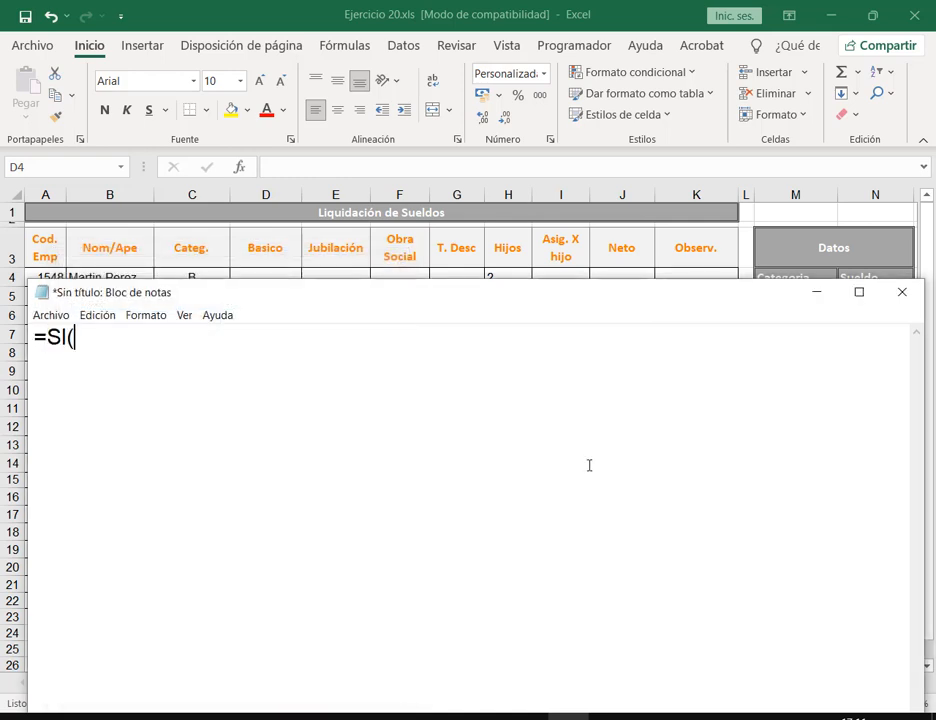
type("prueba_k")
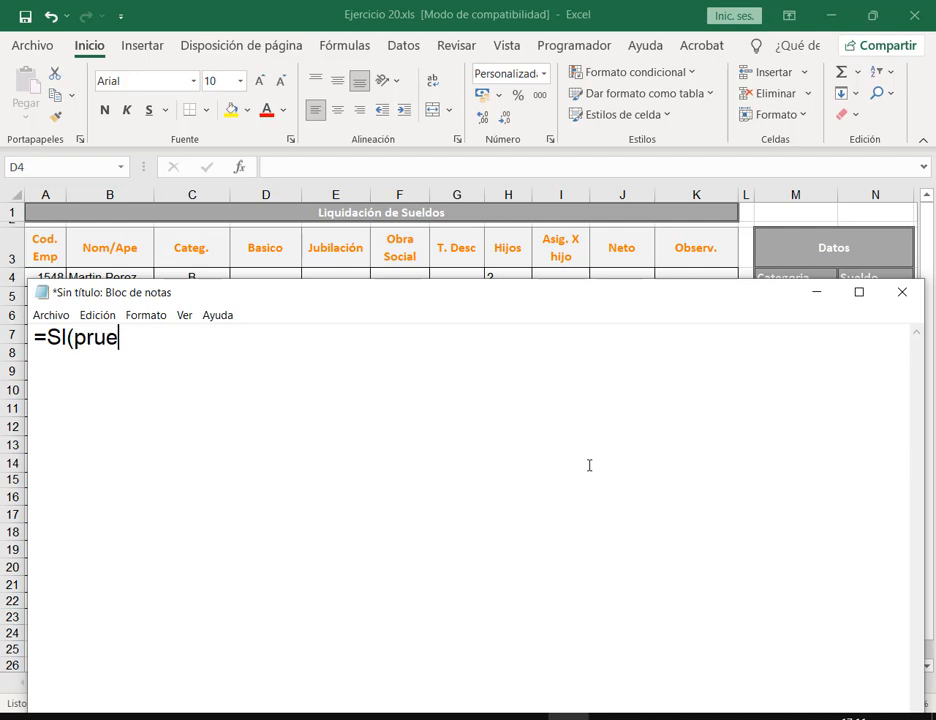
key("BackSpace")
type("lógica")
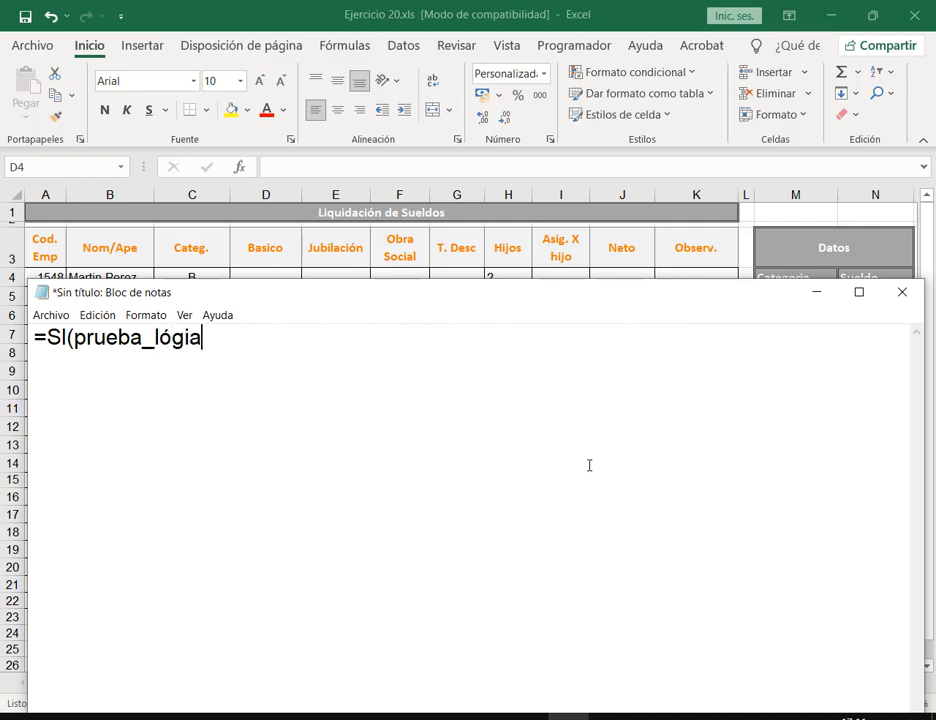
key("BackSpace")
type("ca; valor _vae")
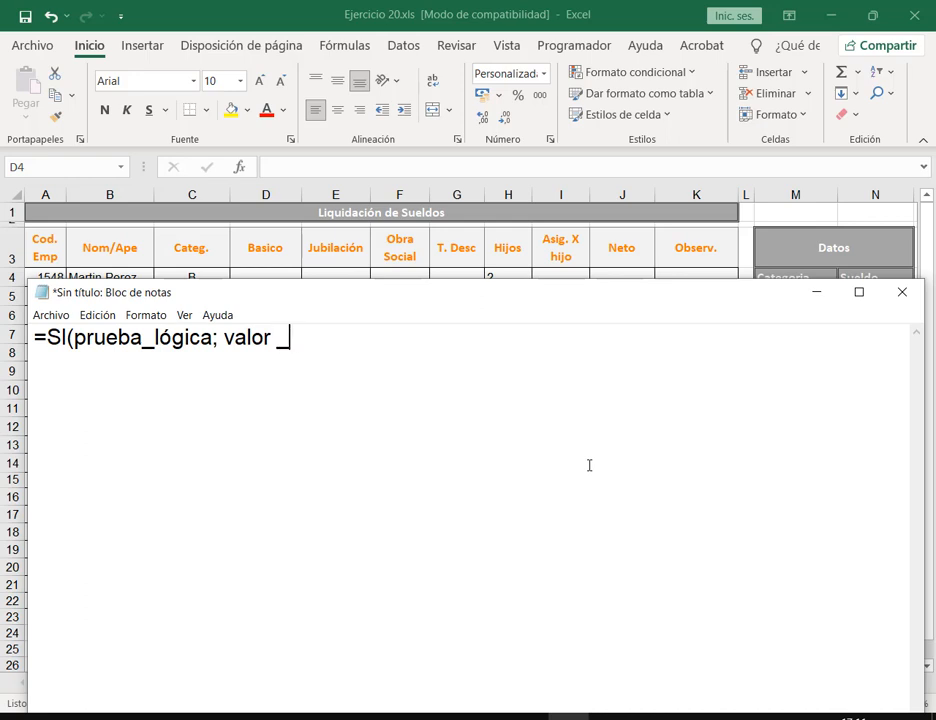
key("BackSpace")
key("BackSpace")
type("erdad")
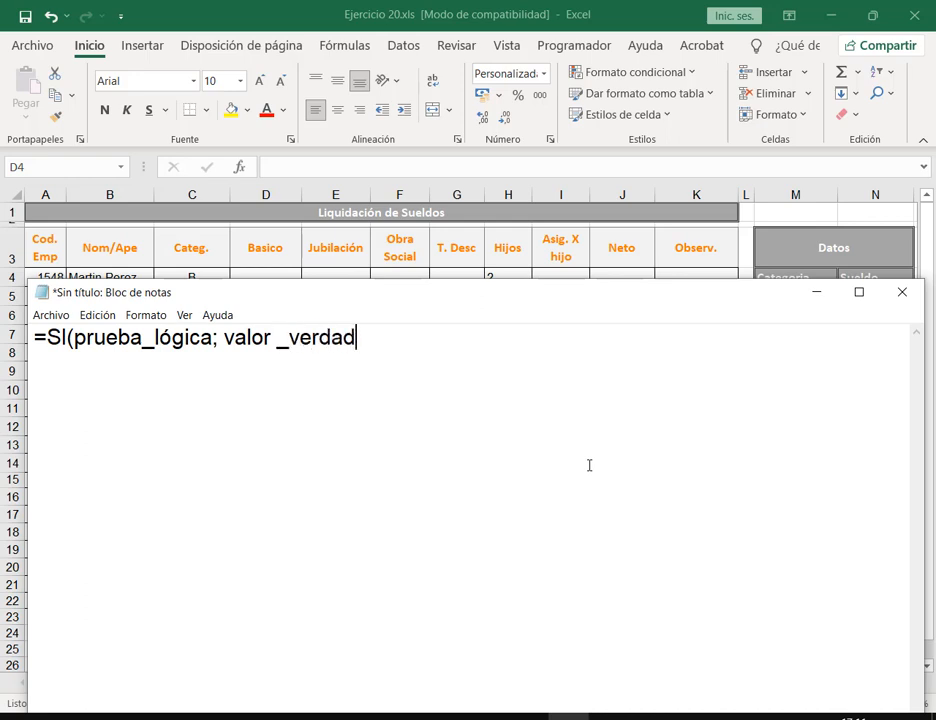
type("ero ; valor_")
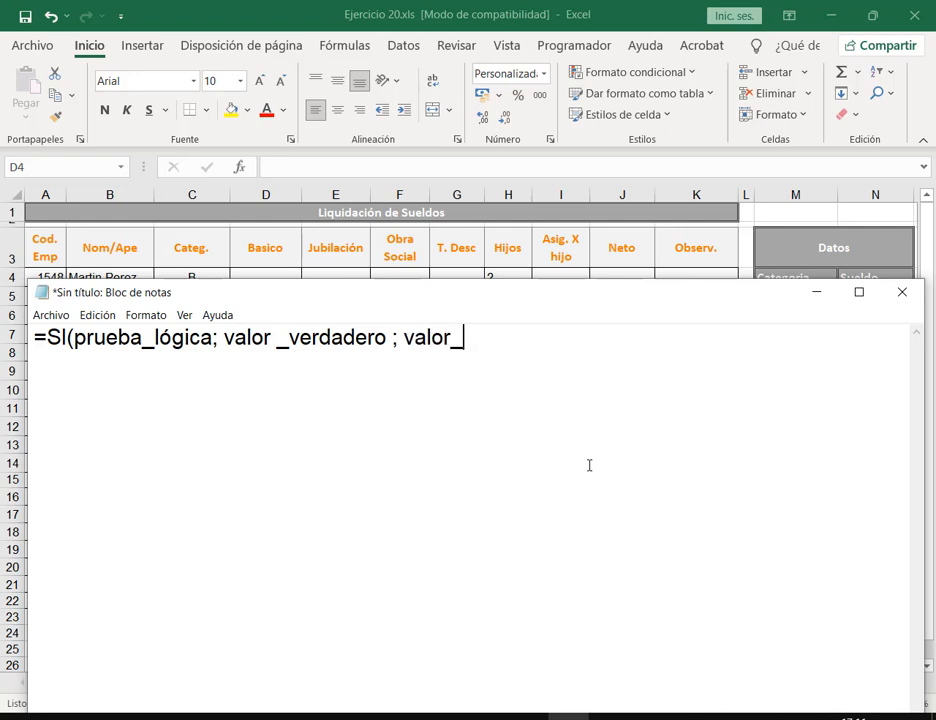
type("falseo")
key("BackSpace")
key("BackSpace")
type("o")
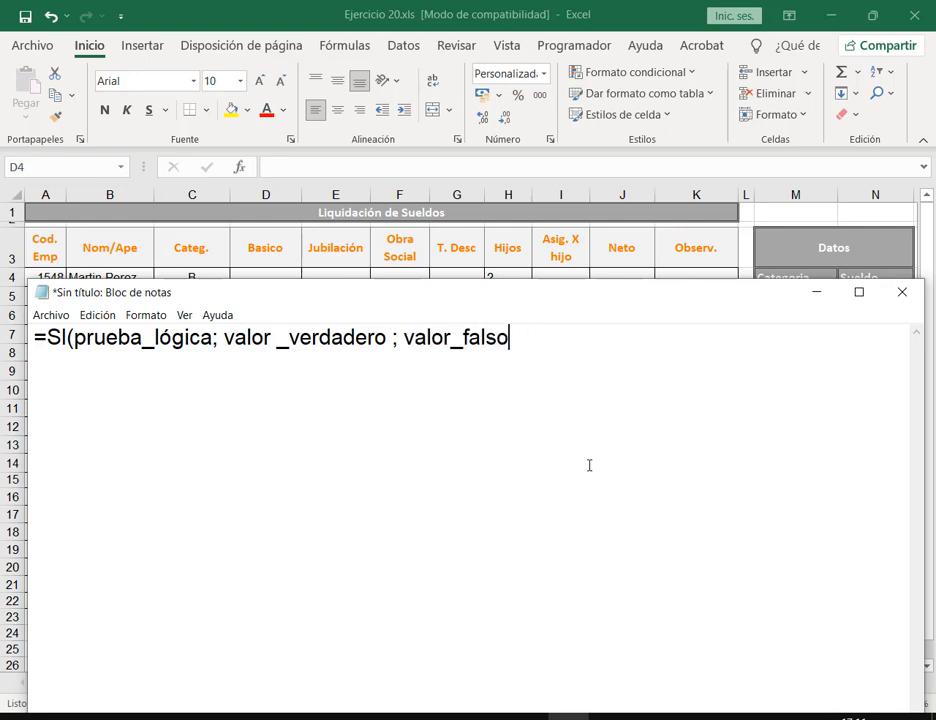
type(" )")
left_click(72, 339)
left_click(220, 339)
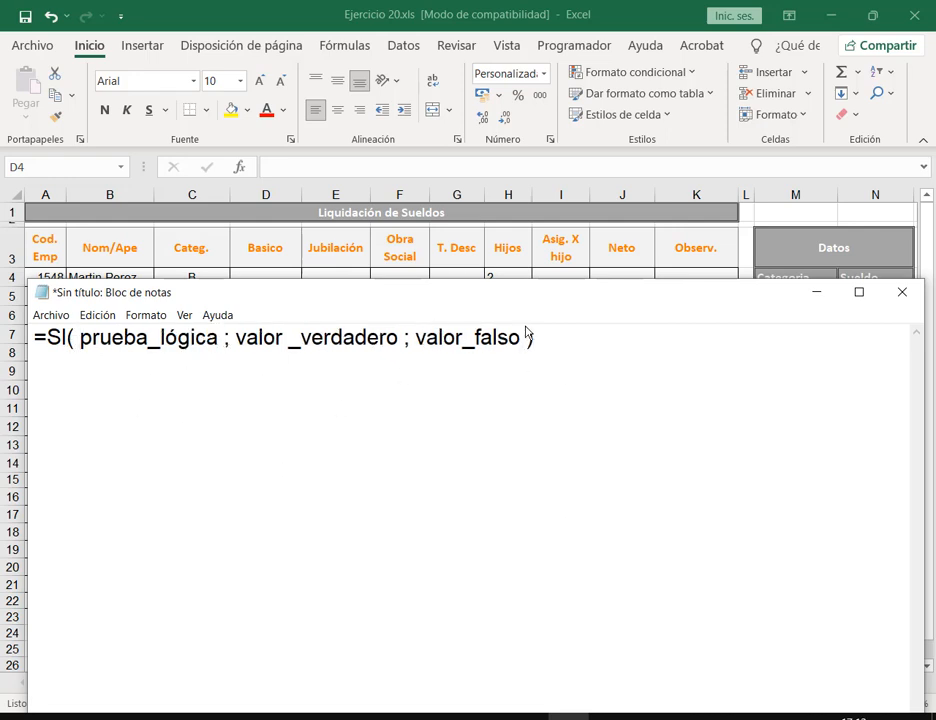
Add the heading ESTRUCTURA SIMPLE above the SI formula, with a blank line between them
left_click(557, 342)
key("Home")
key("Return")
key("Up")
type("ESTRUCTURA SIMPLE")
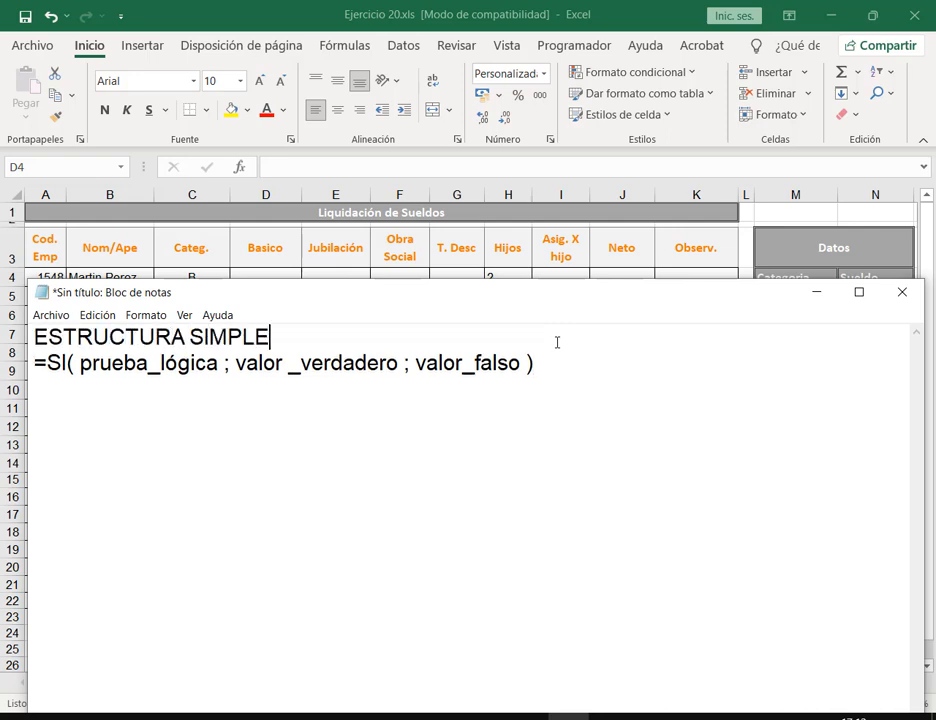
key("Return")
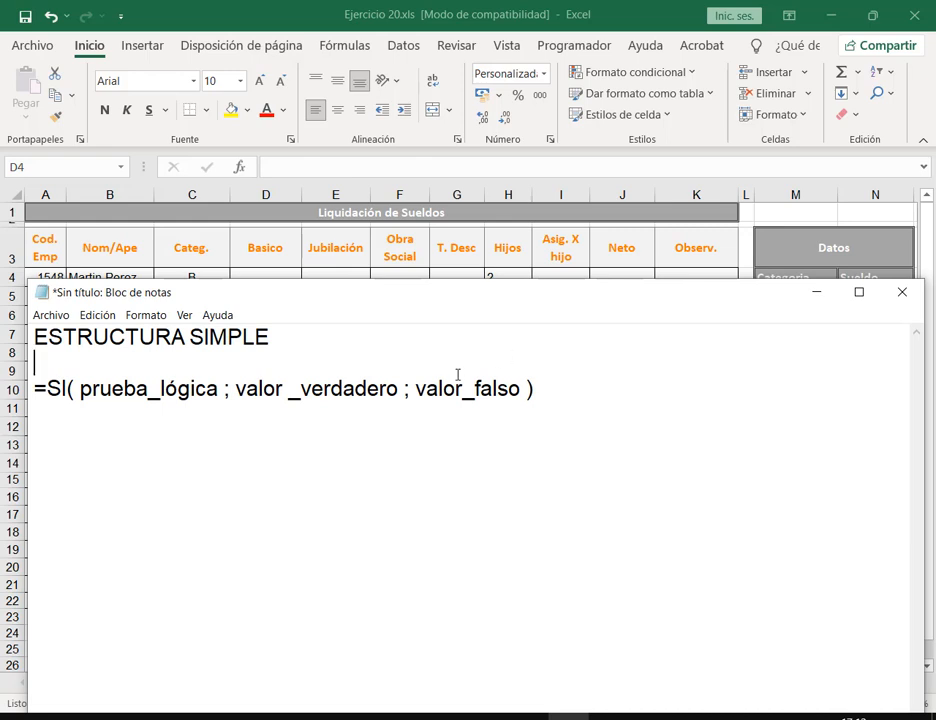
Review the prueba_lógica, valor _verdadero and valor_falso arguments of the SI formula using temporary marks, and clear the marks
left_click_drag(80, 381, 218, 408)
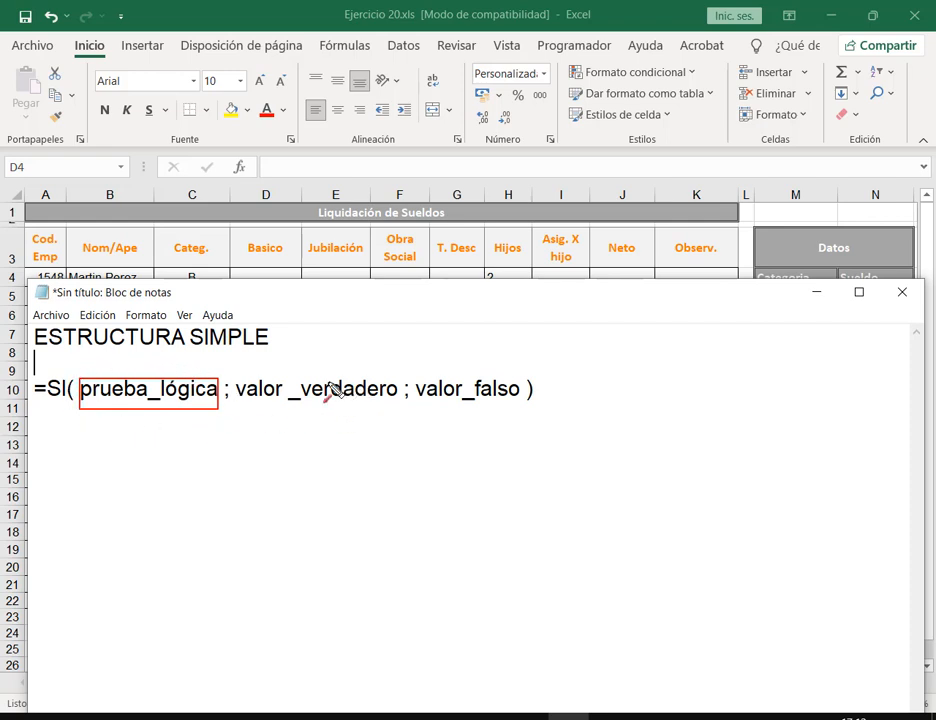
left_click_drag(349, 338, 347, 378)
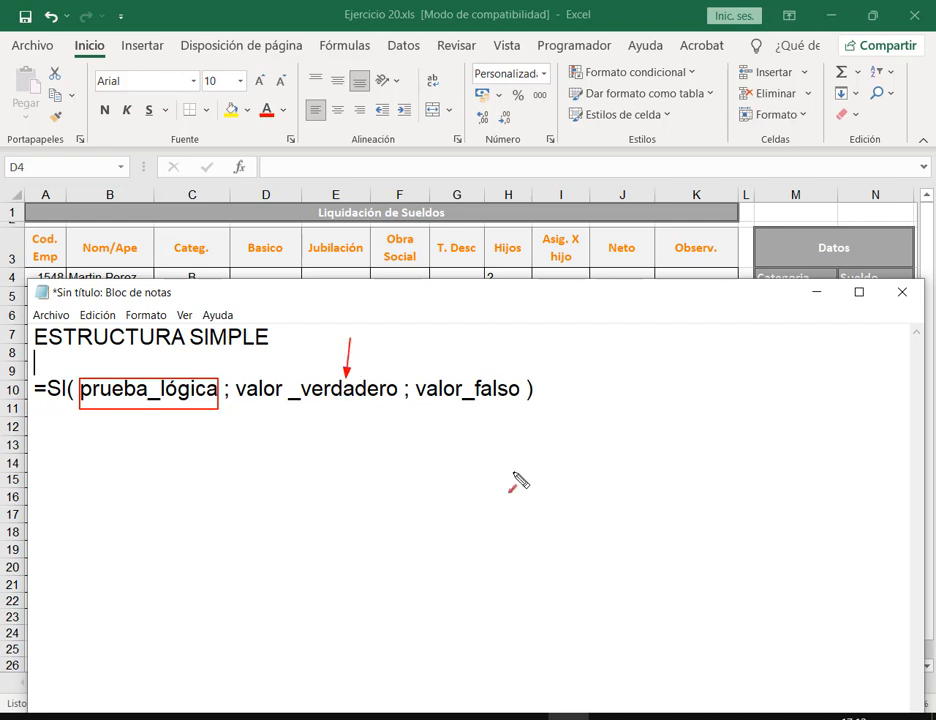
left_click_drag(487, 453, 485, 410)
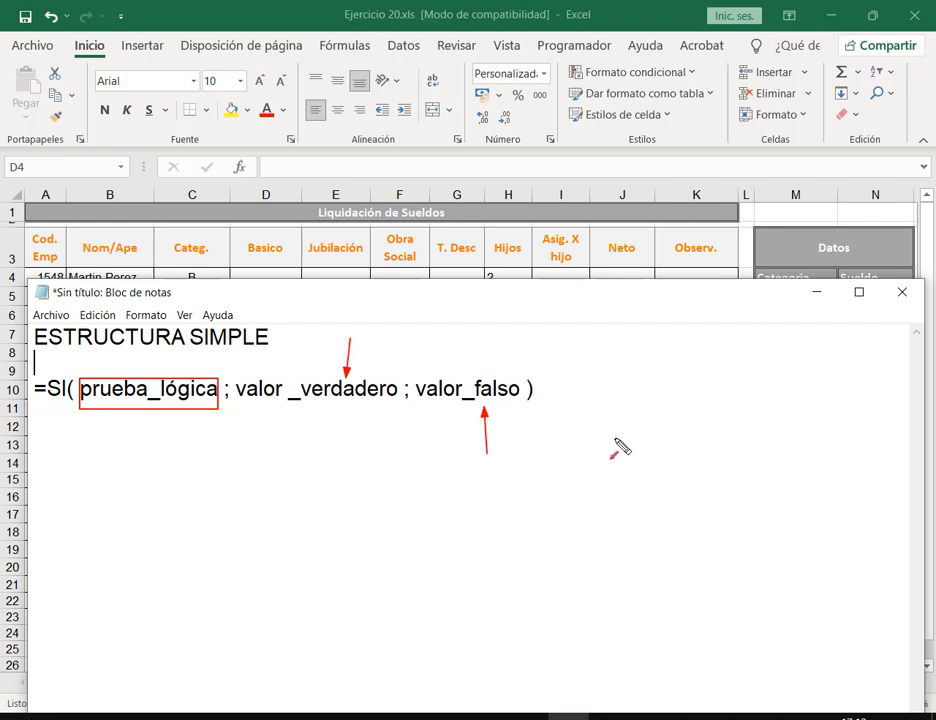
left_click_drag(615, 457, 621, 452)
key("e")
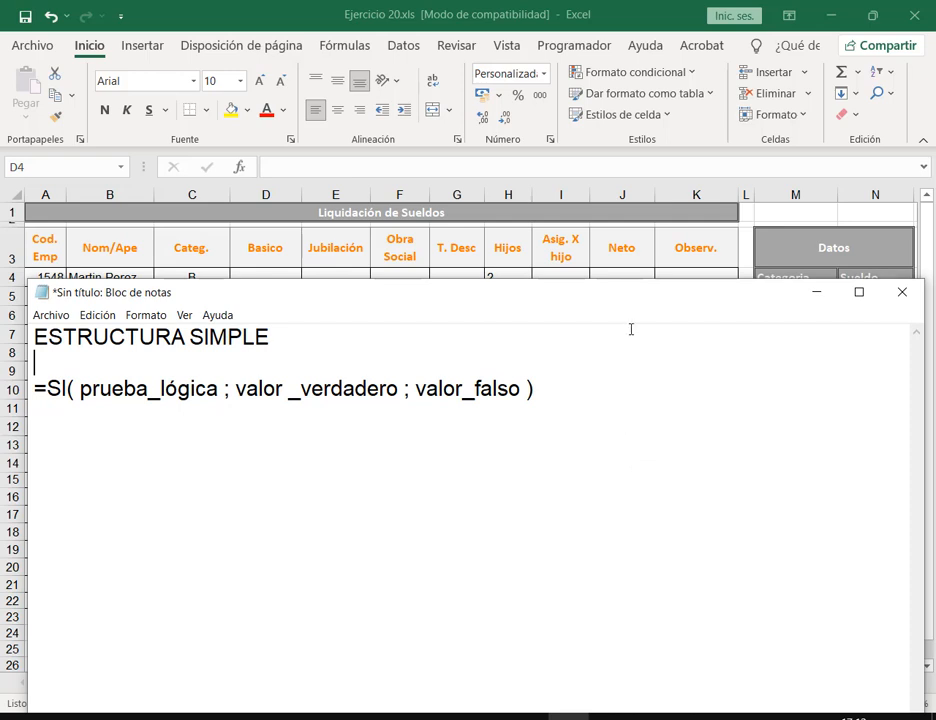
Lower the note window to uncover the first payroll rows and the category salaries, and select the valor _verdadero argument
left_click_drag(652, 298, 657, 377)
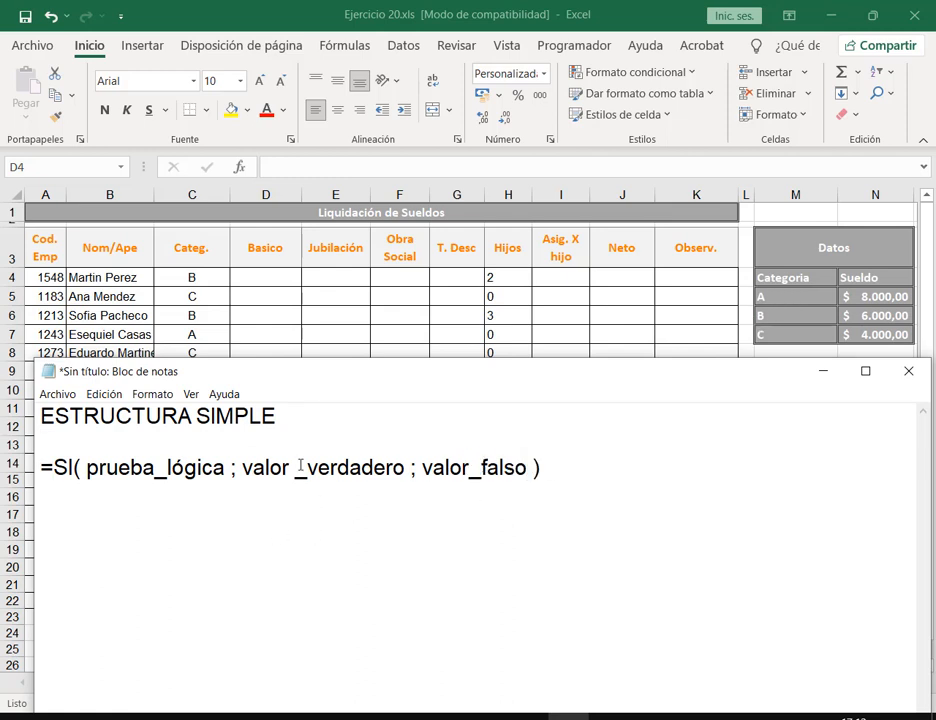
left_click_drag(541, 467, 407, 467)
left_click(403, 467)
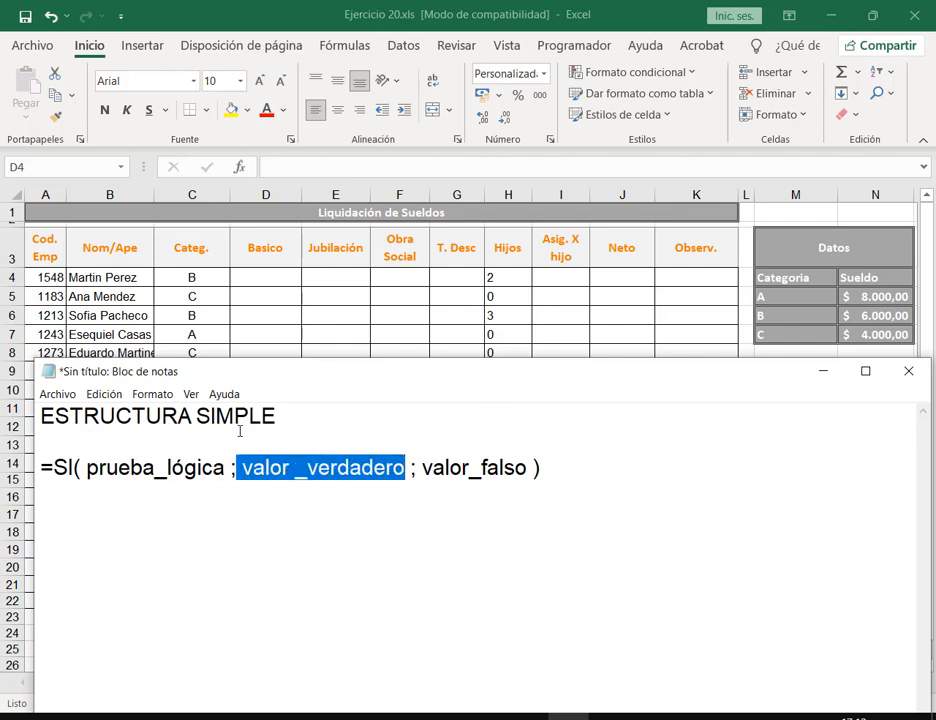
Add the heading ESTRUCTURA COMPLEJA below the simple SI formula, with a blank line before and after it
left_click_drag(421, 468, 534, 468)
left_click(555, 469)
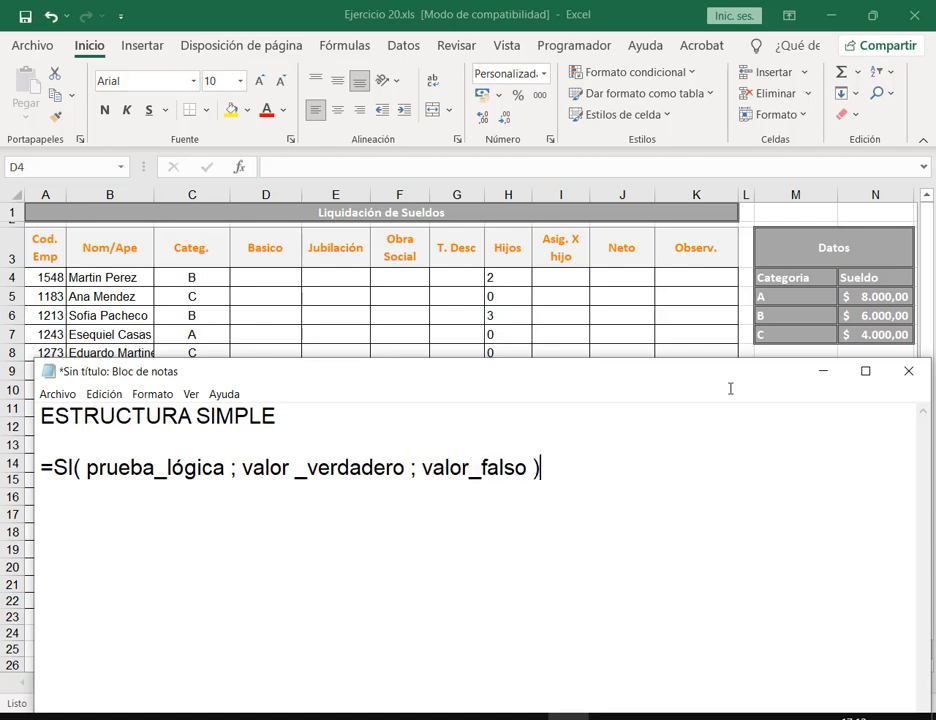
key("Return")
key("Return")
type("ED")
key("BackSpace")
type("STRUCTURA ")
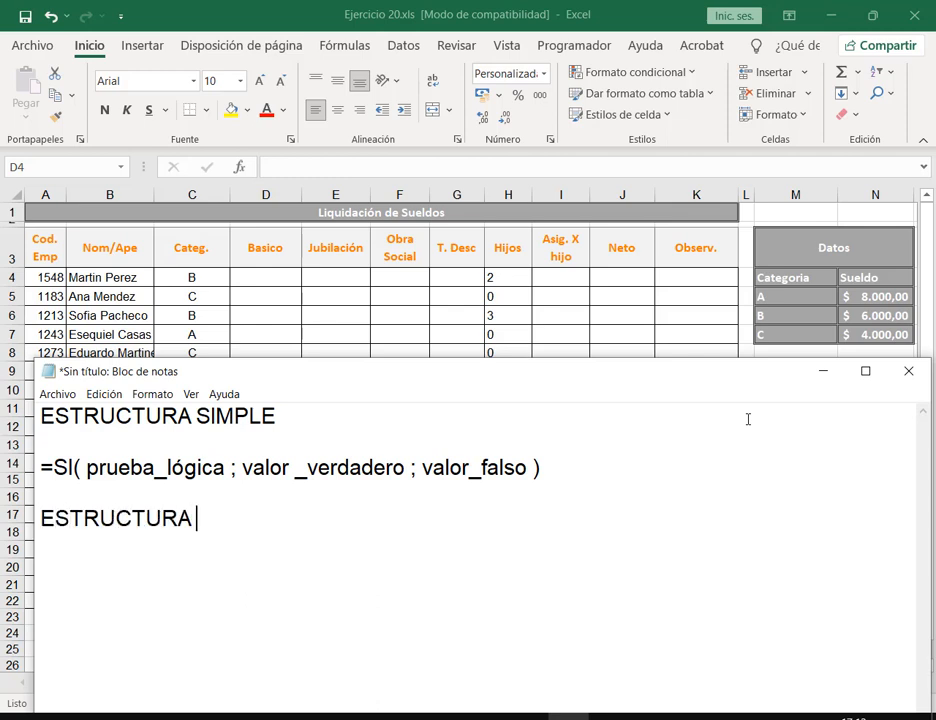
type("COMPLEJA")
key("Return")
key("Return")
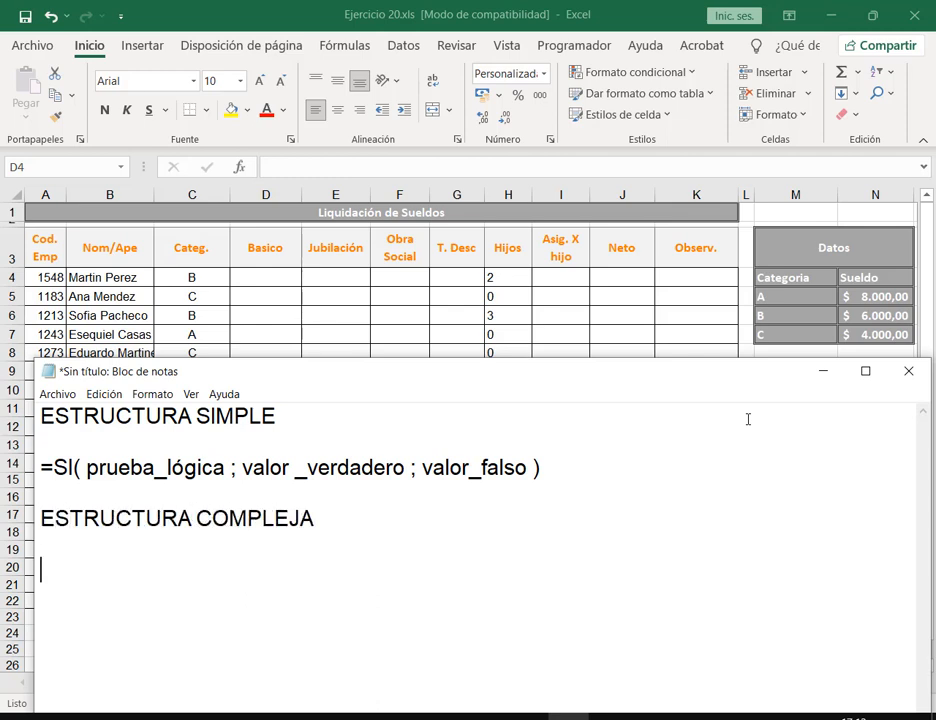
Begin the complex formula with =SI( prueba_lógica ; valor_verdadero ; keeping a space before each semicolon
type("=SI( prueba")
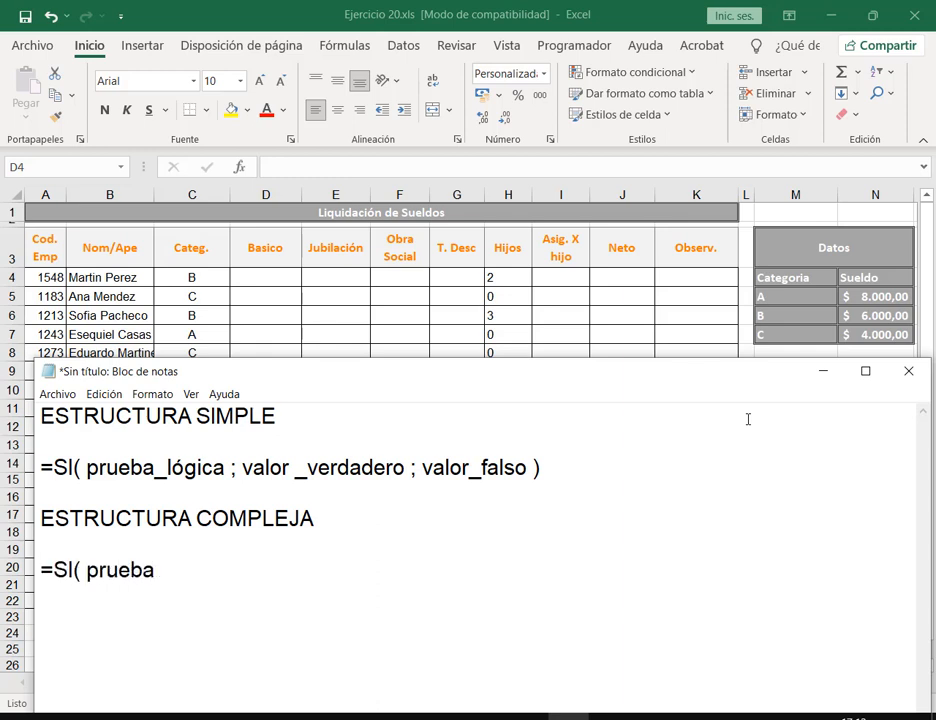
type("_lógica")
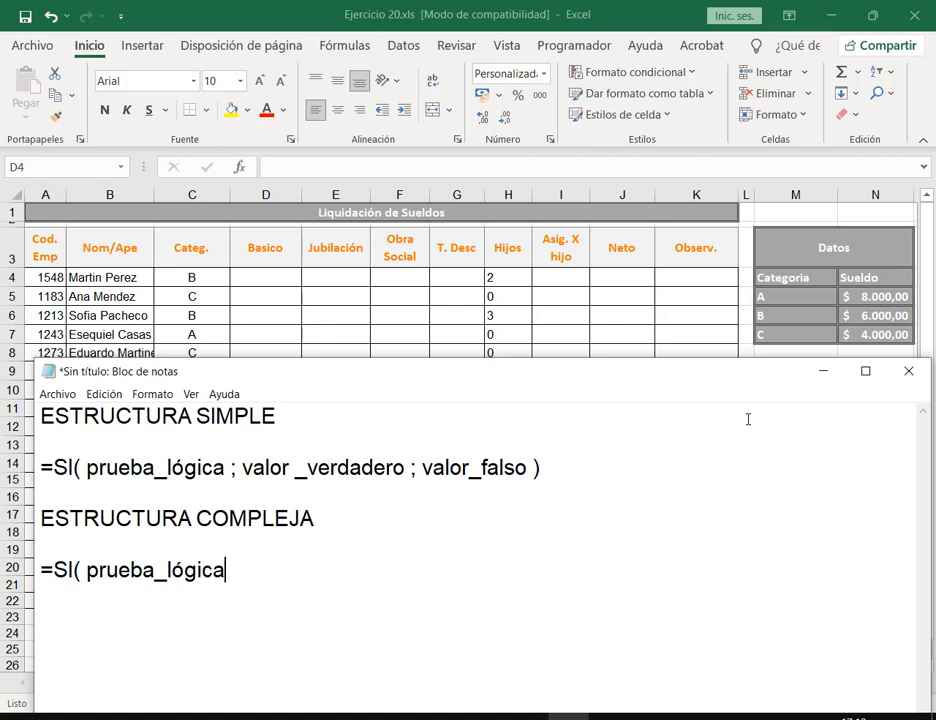
type("; valor_verdader")
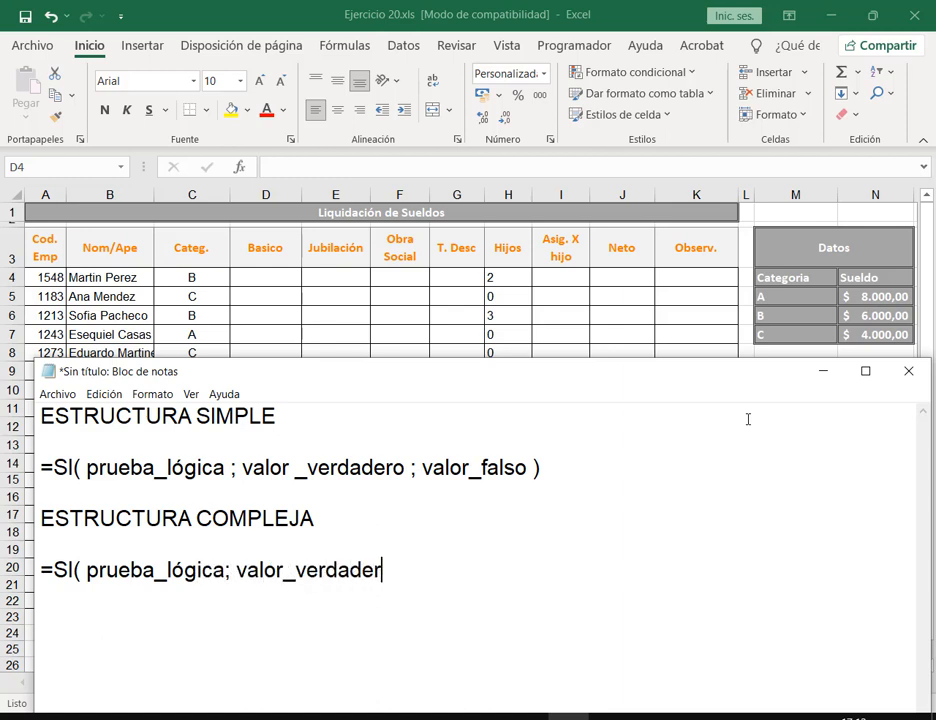
type("o ;")
left_click_drag(86, 571, 225, 569)
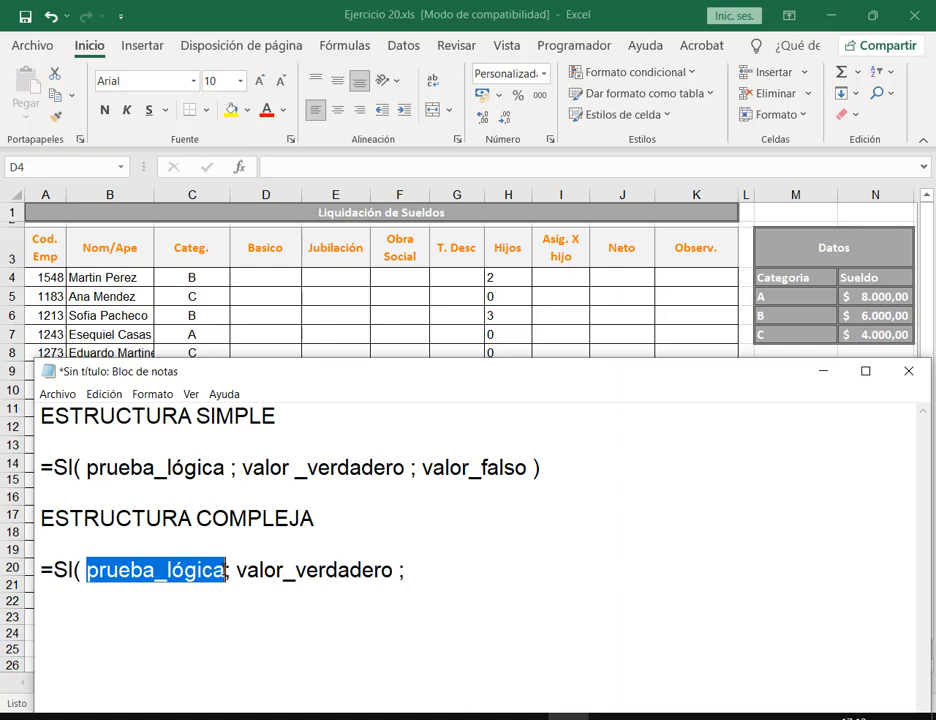
left_click(227, 570)
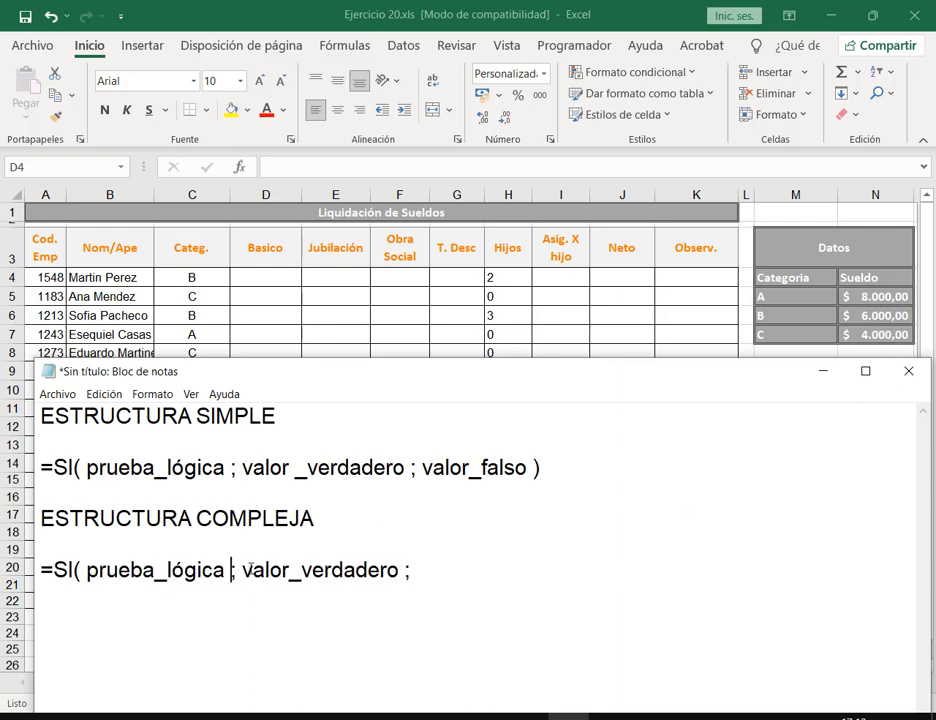
Open a nested SI( as the third argument, and temporarily mark the equals sign that belongs only to the first SI
left_click_drag(247, 569, 399, 570)
left_click(443, 568)
type("SI")
key("BackSpace")
type("(")
key("ctrl+alt+d")
left_click_drag(35, 560, 54, 575)
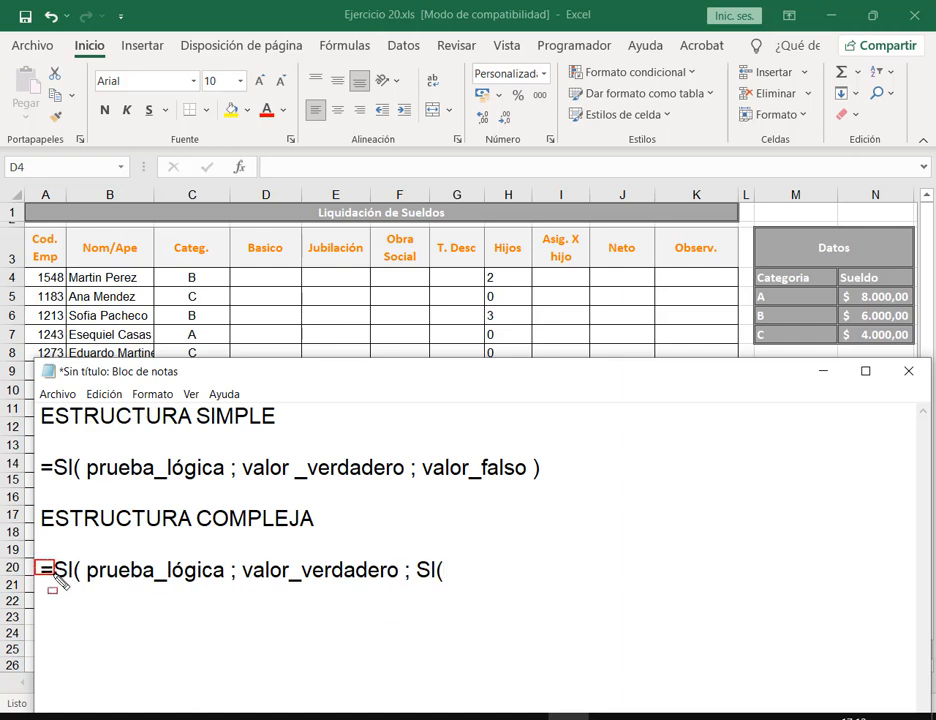
left_click_drag(50, 524, 46, 557)
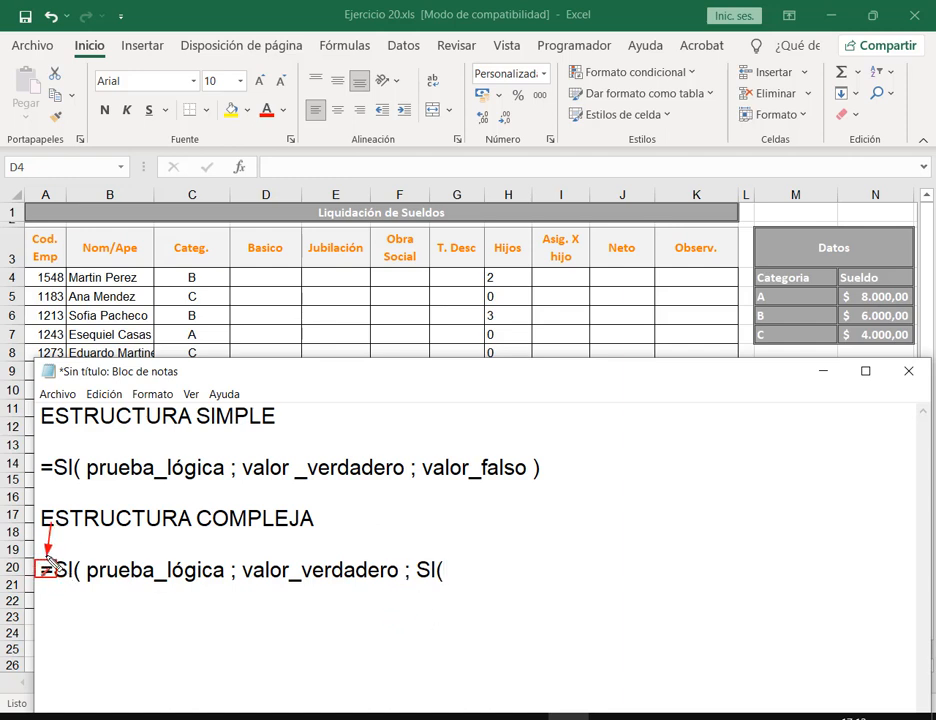
key("Escape")
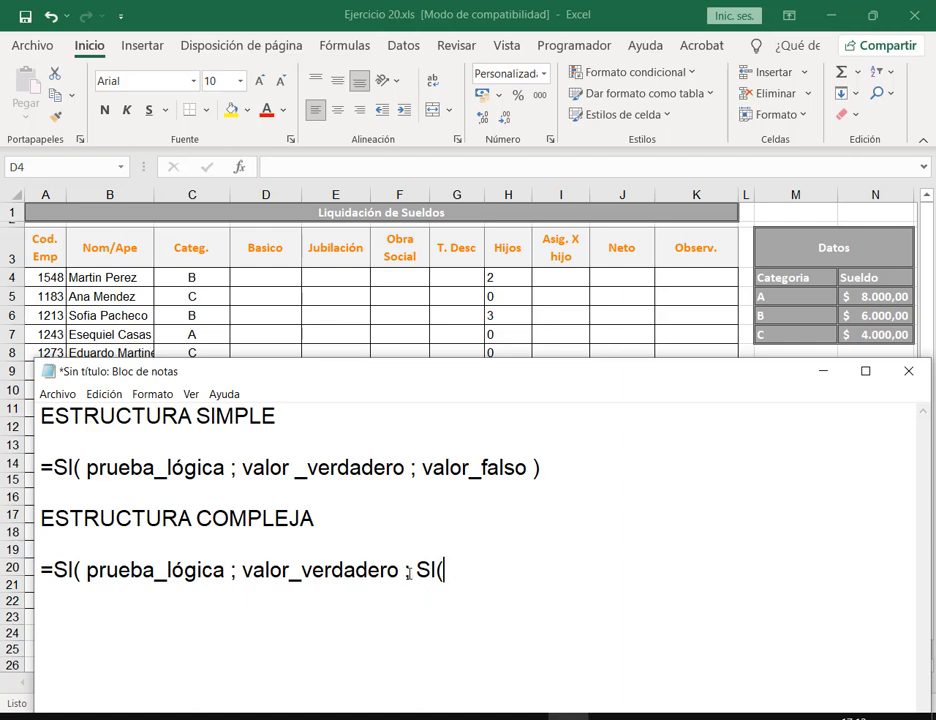
Write the nested SI's first two arguments as prueba_lógica; valor_verdadero; in the complex formula
left_click_drag(409, 573, 432, 574)
left_click(456, 575)
type("prueba")
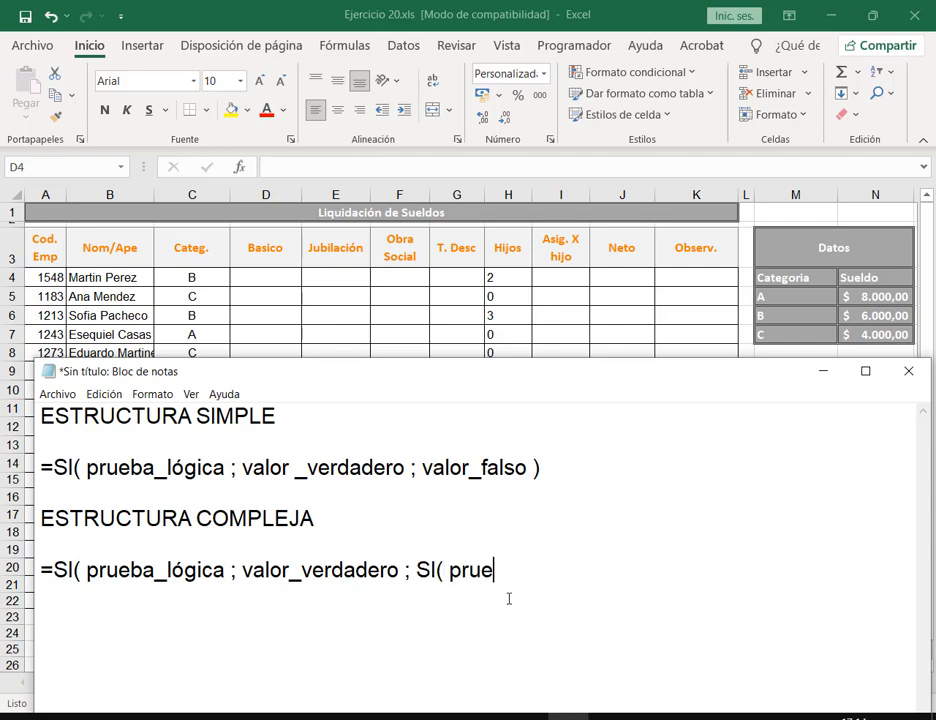
type("_lógica")
type(";")
type(";")
type(" valor_")
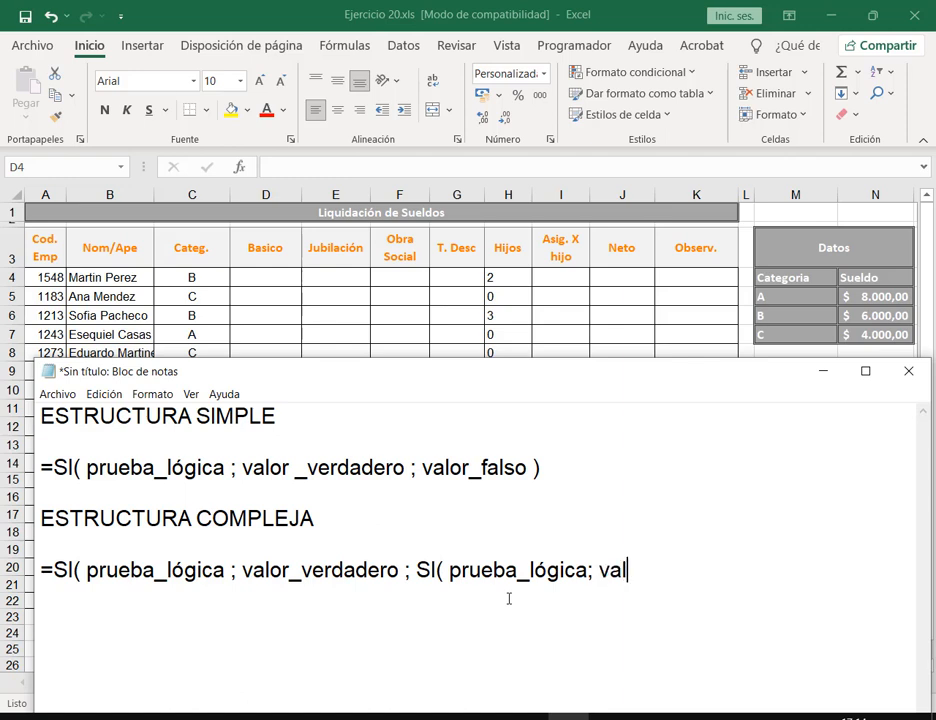
key("BackSpace")
type("_verdadero")
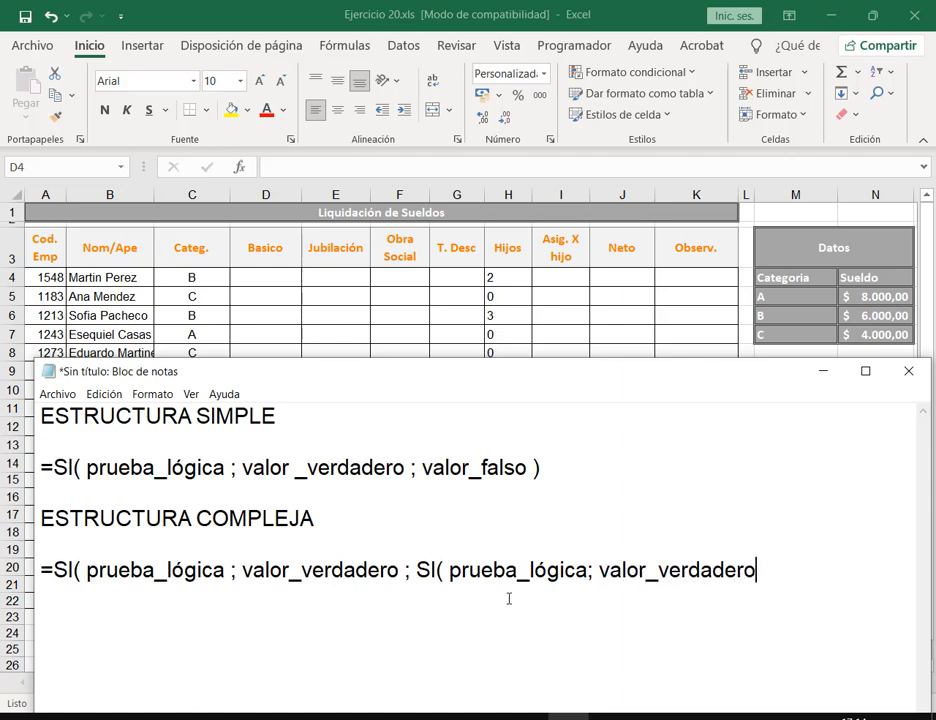
type(";")
Add valor_falso as the last argument of the nested SI
left_click_drag(450, 570, 588, 570)
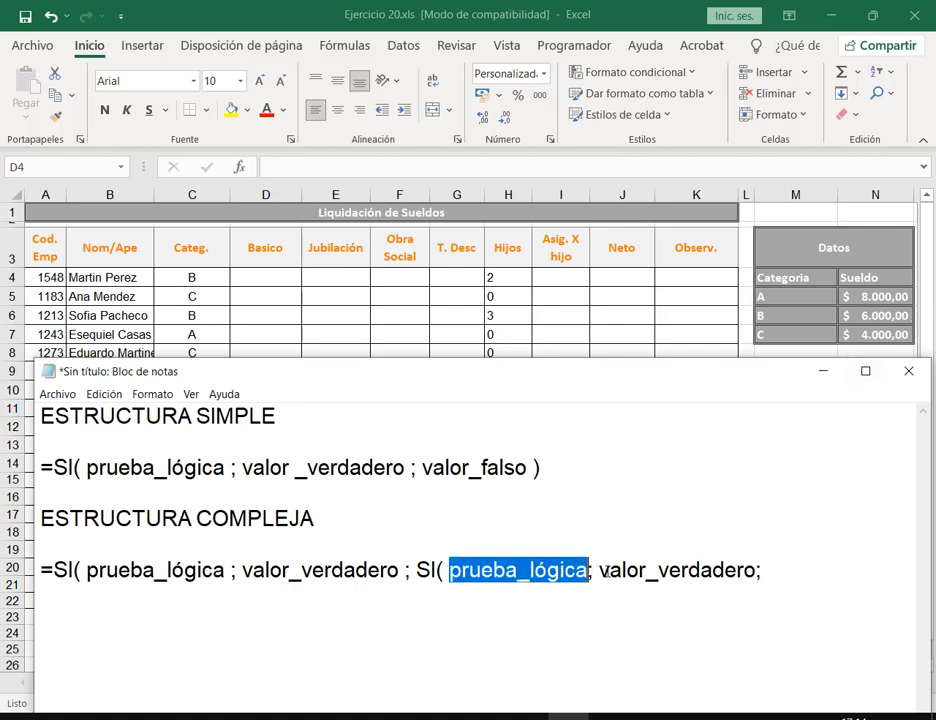
left_click_drag(609, 570, 756, 570)
left_click(793, 587)
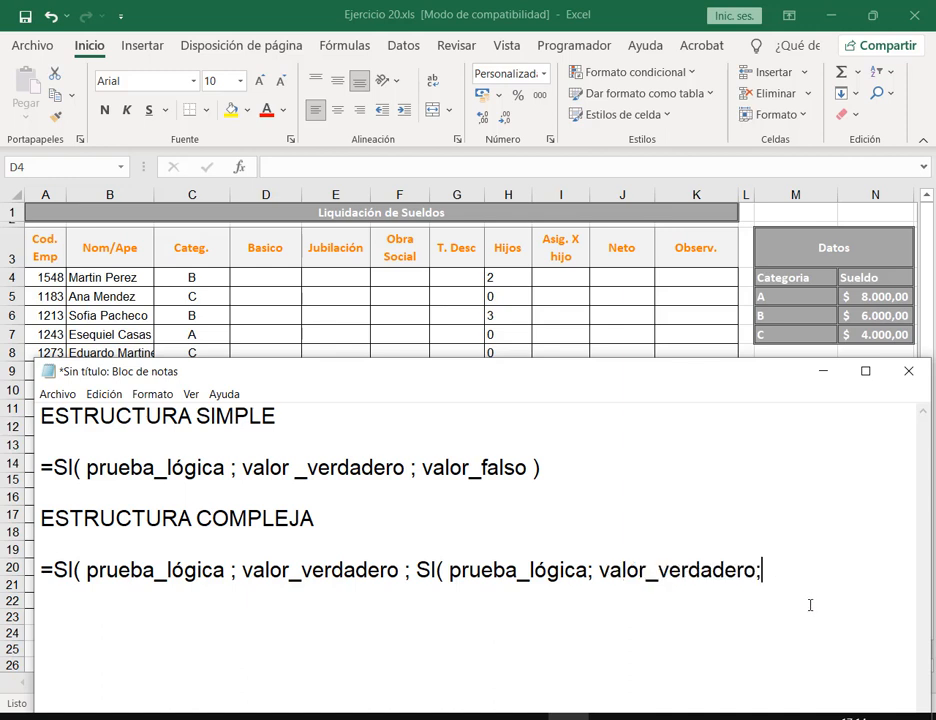
type("valor_falso")
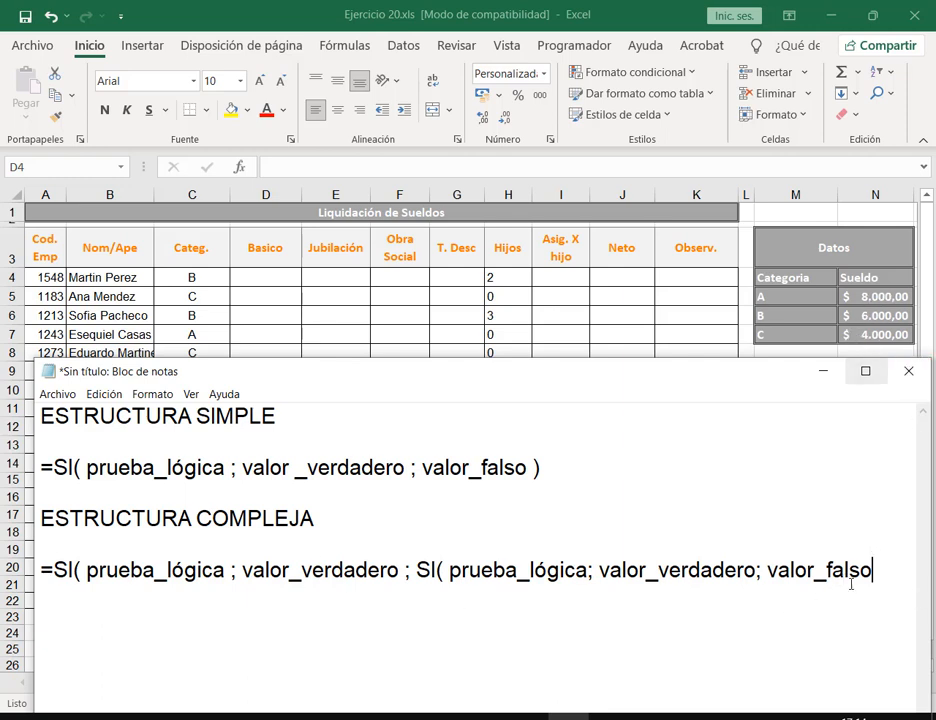
Examine how the complex formula's test and value pairs lead to valor_falso against the category salaries, using temporary marks, and clear them
left_click_drag(875, 570, 763, 566)
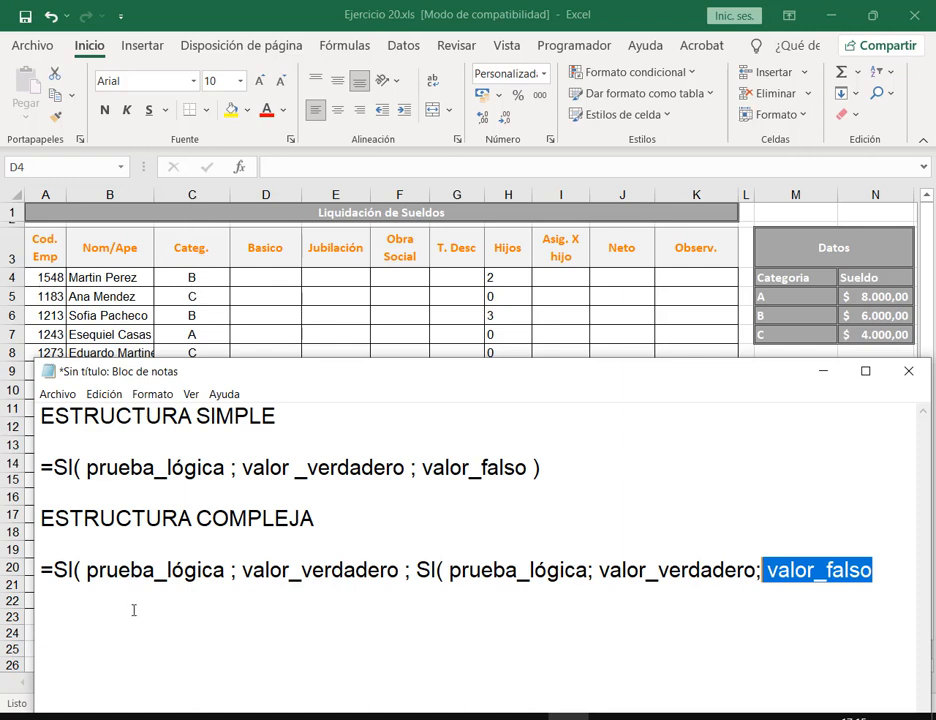
left_click_drag(86, 572, 225, 572)
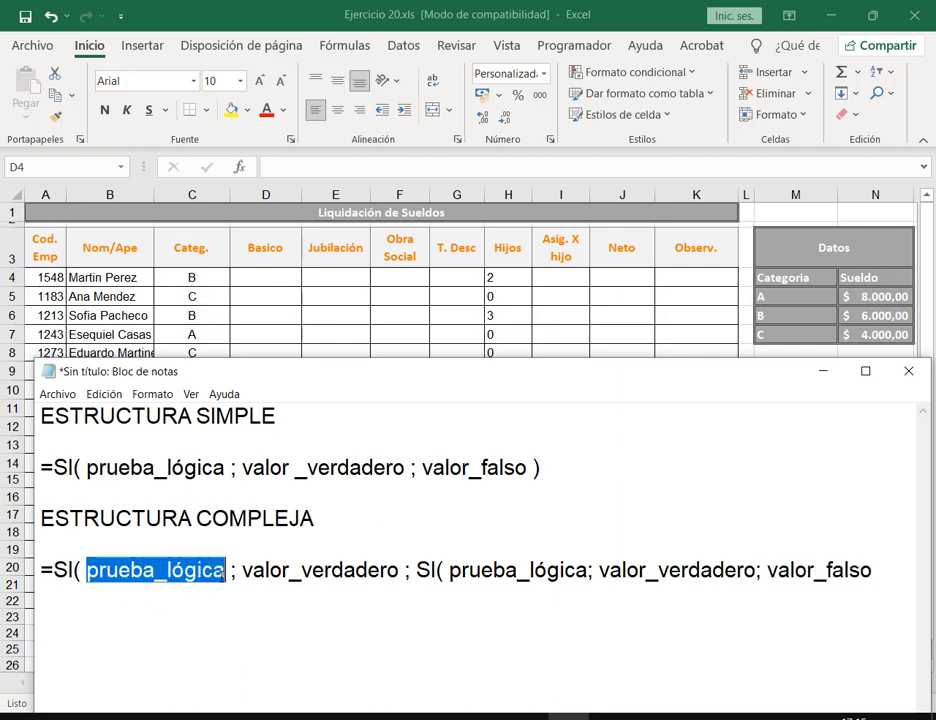
left_click(243, 570)
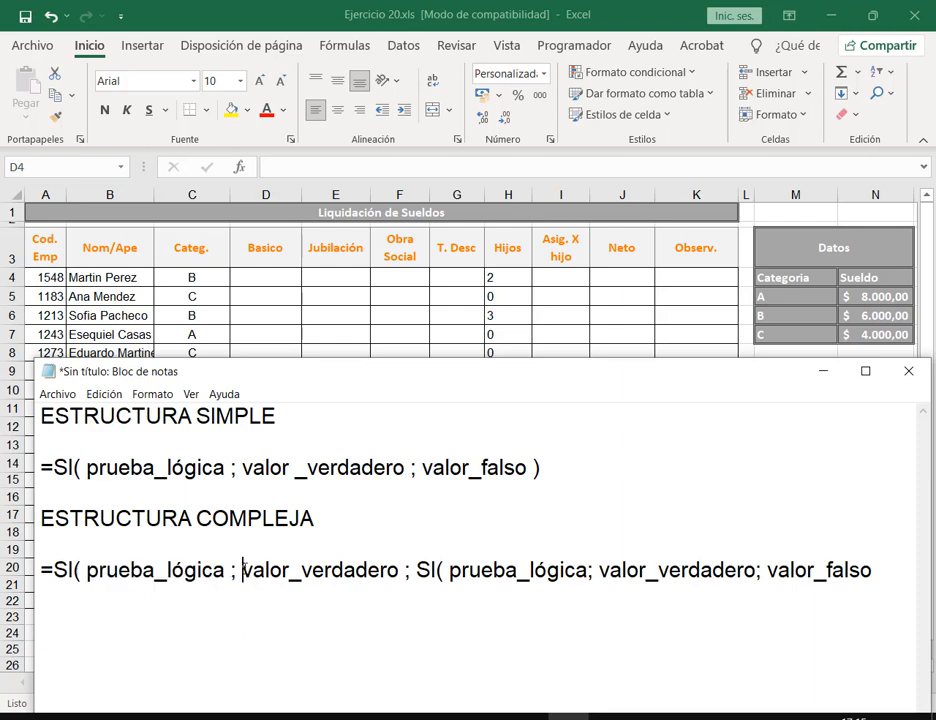
left_click(399, 570)
mouse_move(55, 555)
left_mouse_down()
mouse_move(274, 585)
mouse_move(402, 587)
left_mouse_up()
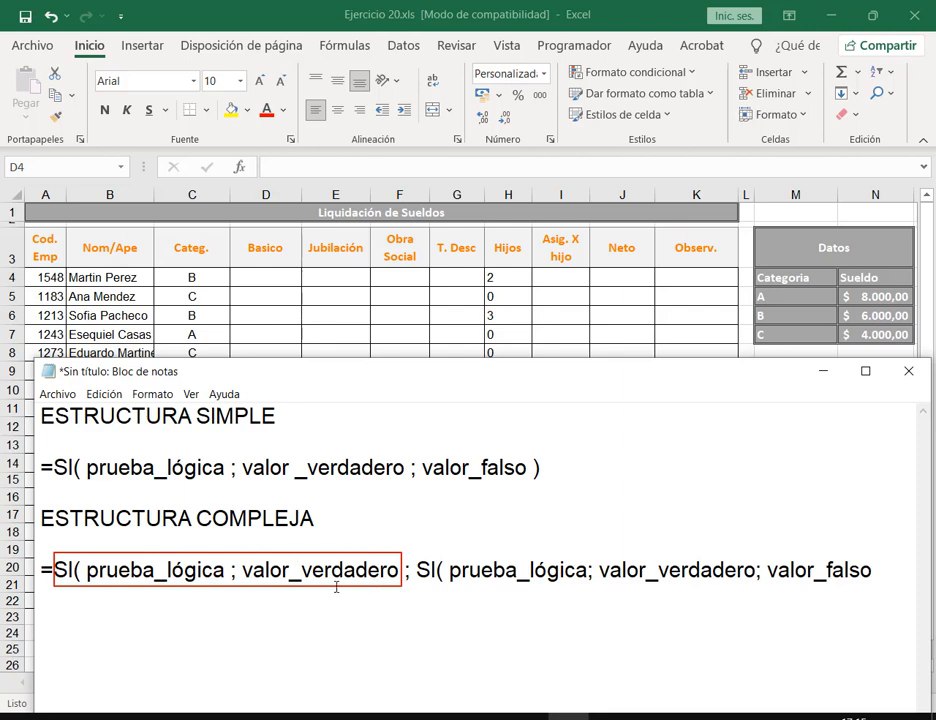
mouse_move(336, 588)
left_mouse_down()
mouse_move(359, 616)
mouse_move(464, 618)
mouse_move(492, 597)
left_mouse_up()
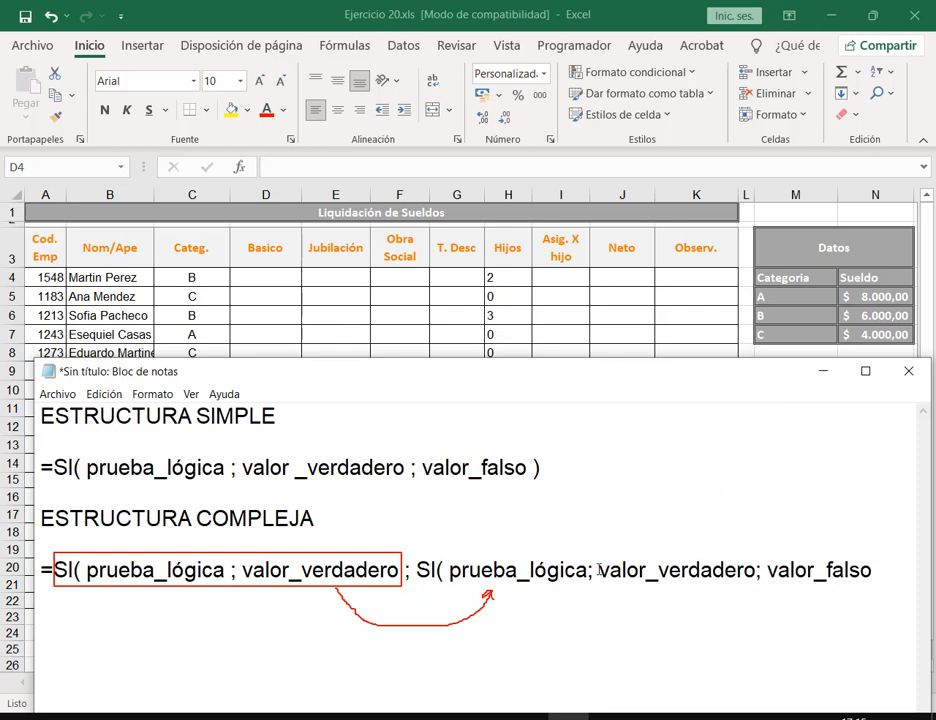
mouse_move(448, 557)
left_mouse_down()
mouse_move(539, 591)
mouse_move(760, 592)
left_mouse_up()
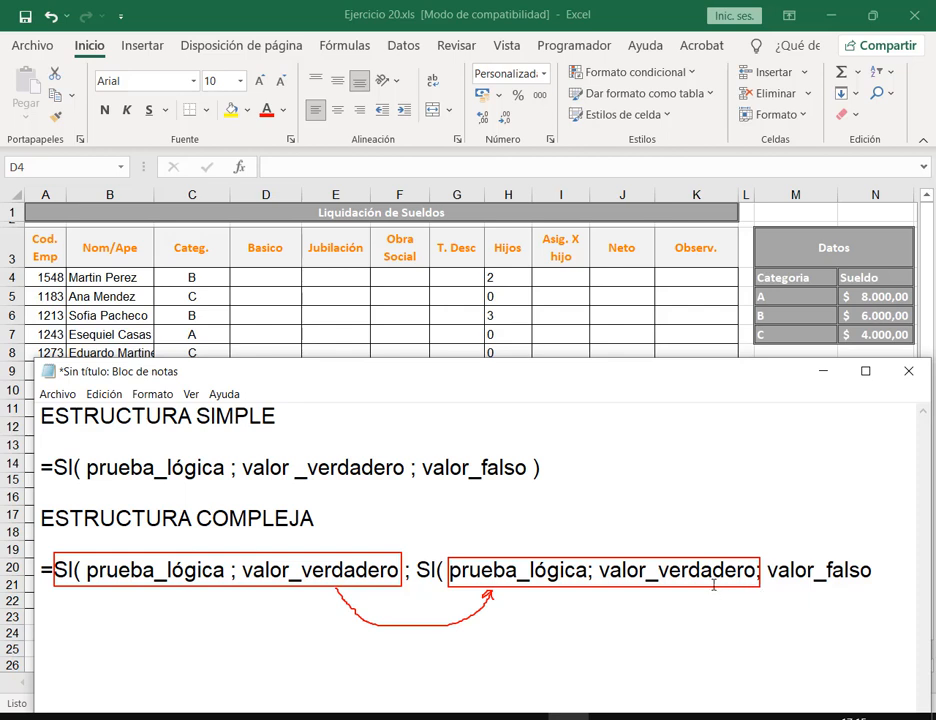
mouse_move(716, 591)
left_mouse_down()
mouse_move(744, 612)
mouse_move(803, 587)
mouse_move(820, 606)
left_mouse_up()
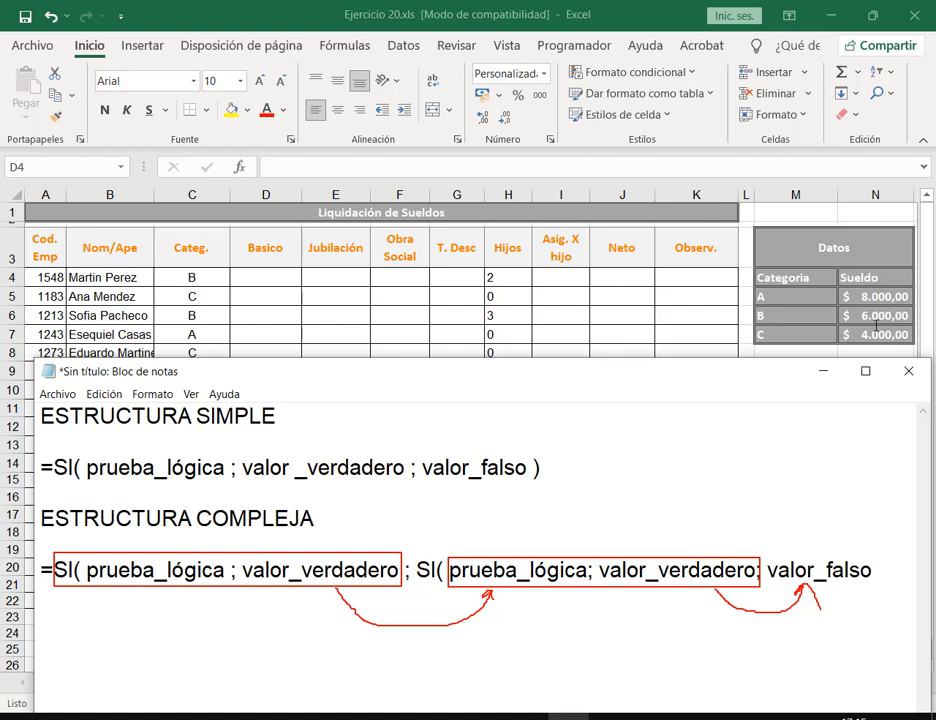
mouse_move(876, 327)
left_mouse_down()
mouse_move(855, 350)
mouse_move(926, 337)
mouse_move(860, 325)
left_mouse_up()
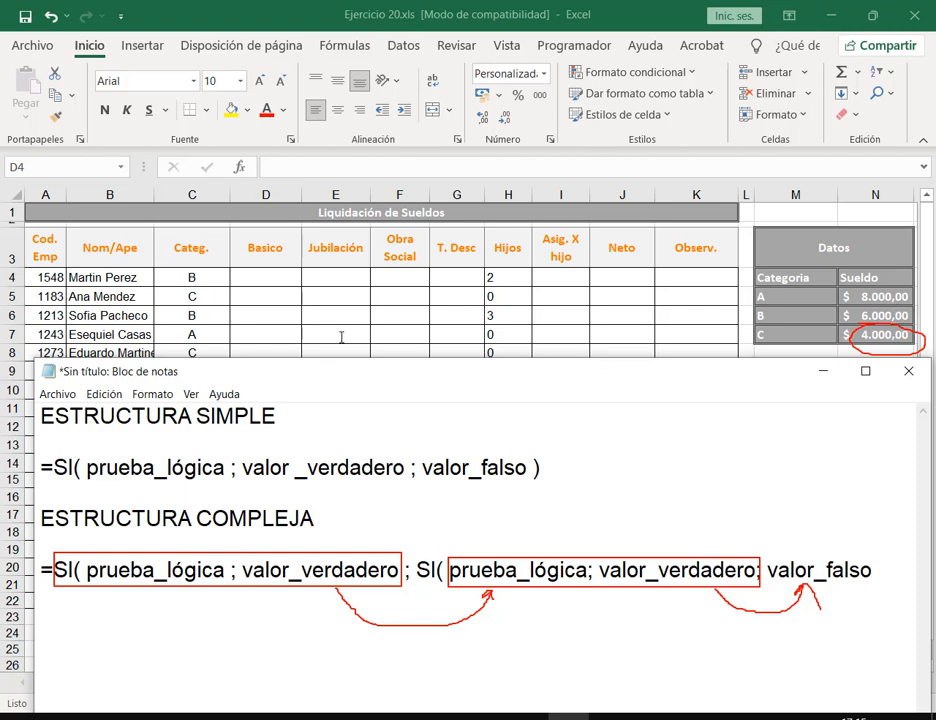
mouse_move(759, 293)
left_mouse_down()
mouse_move(772, 318)
mouse_move(768, 342)
mouse_move(755, 300)
mouse_move(754, 338)
left_mouse_up()
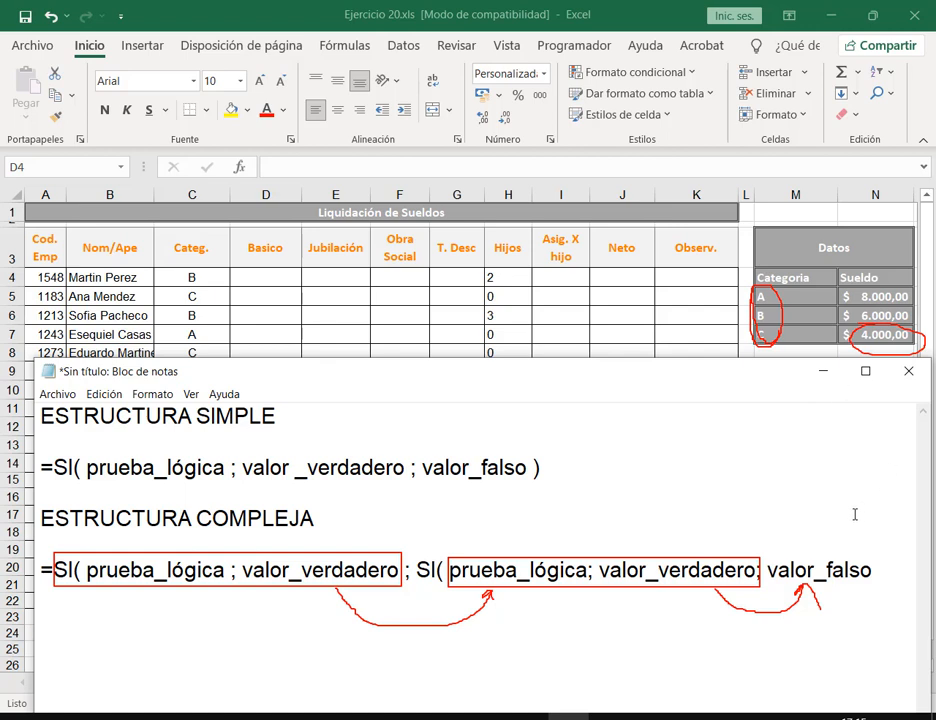
key("Escape")
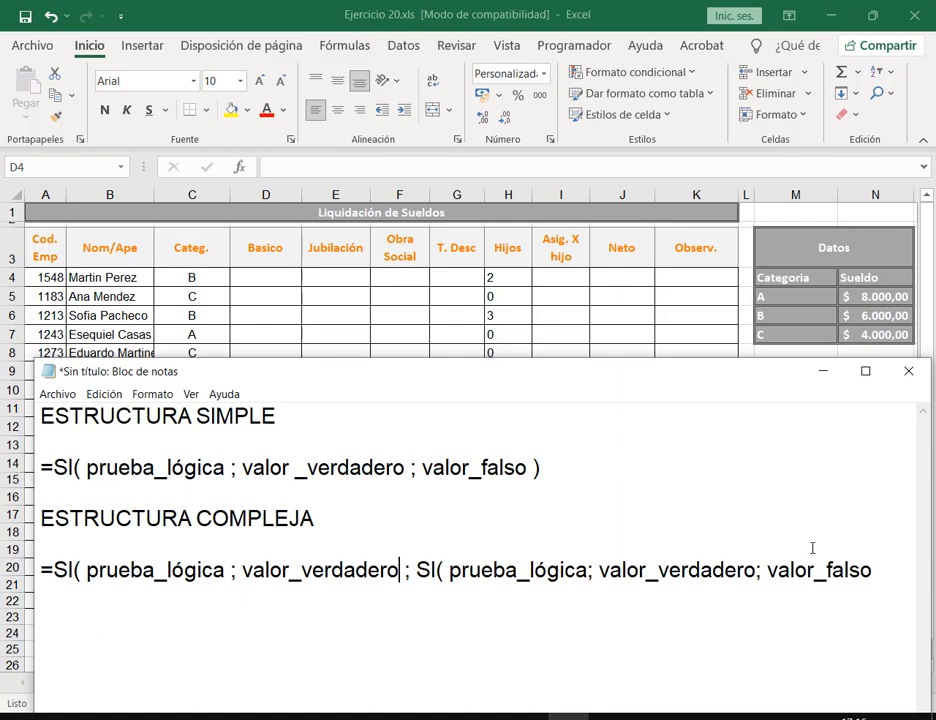
Replace the final valor_falso of the complex formula with the start of a third SI, SI(prueba_
left_click_drag(767, 570, 876, 570)
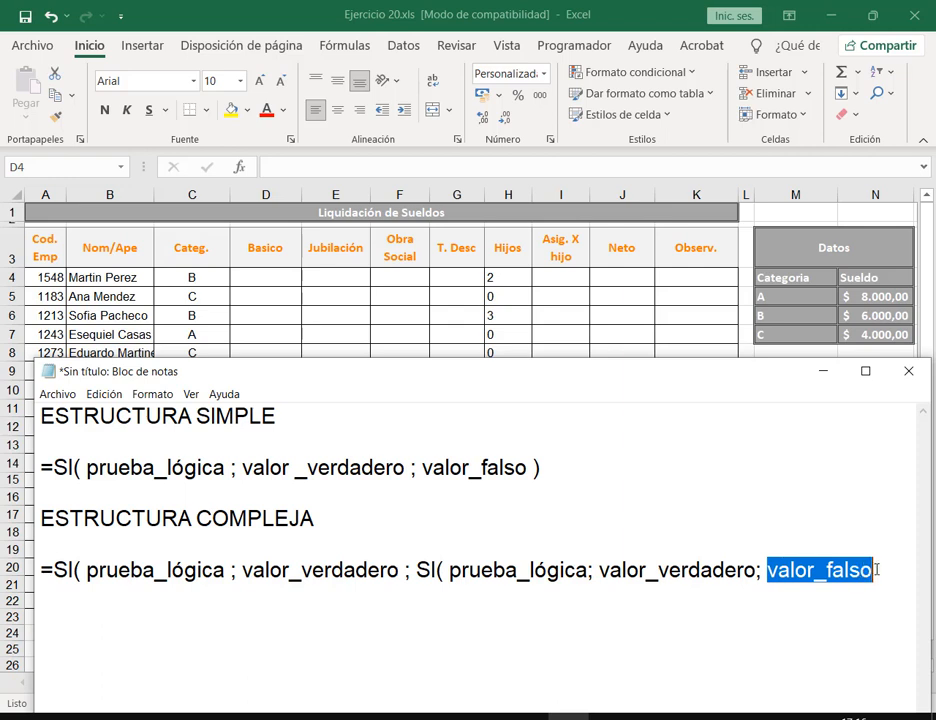
key("Delete")
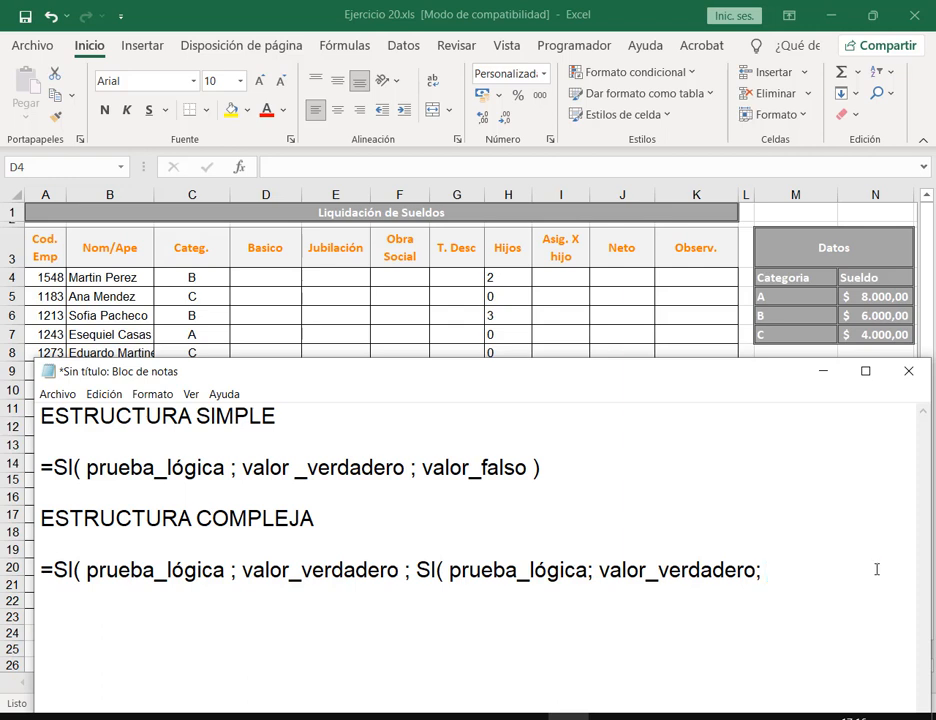
type("SI(prueba_")
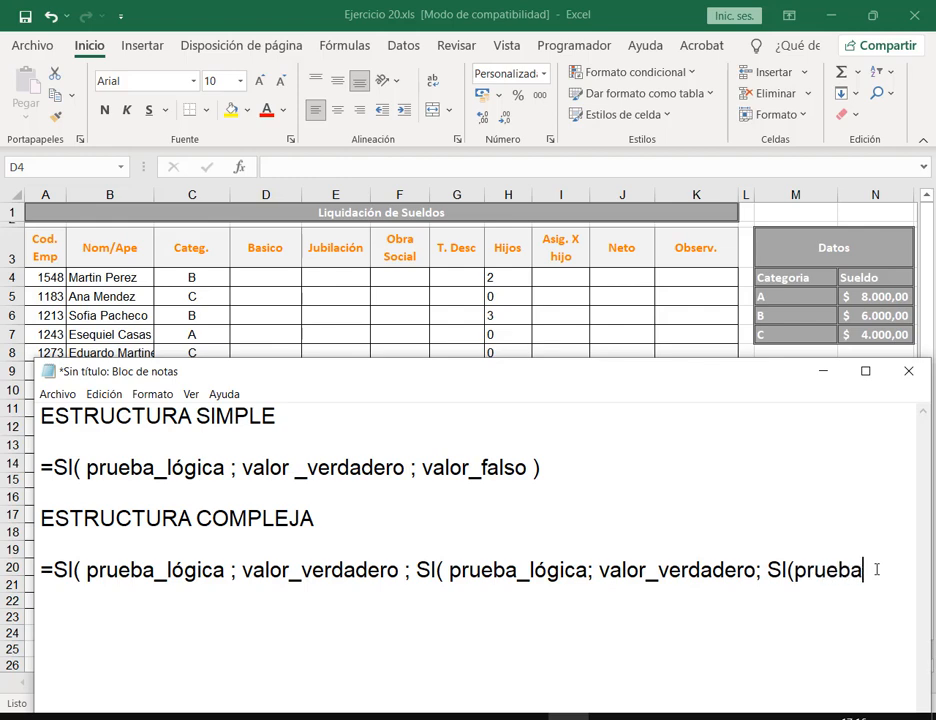
Set the note's font size to 16 and complete the third SI's test as prueba_logica
left_click(152, 394)
left_click(176, 431)
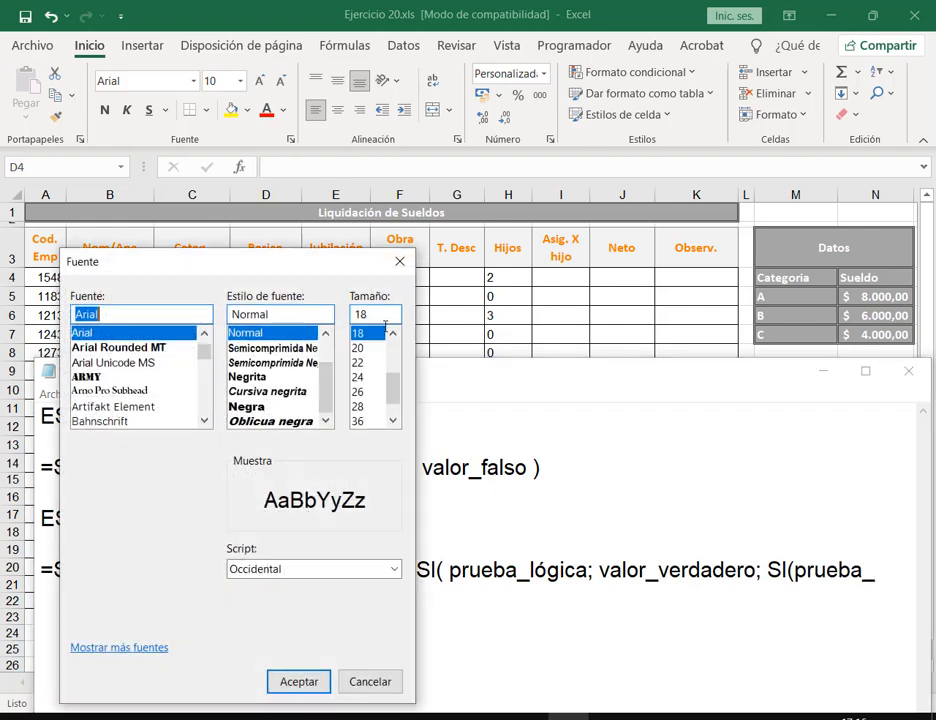
left_click(299, 681)
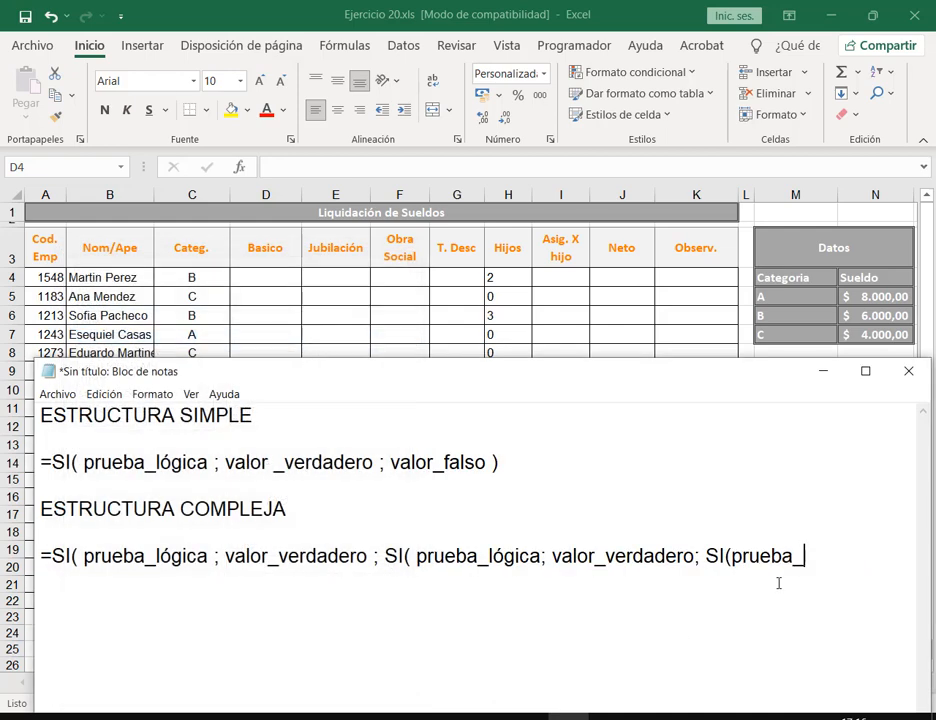
type("logica")
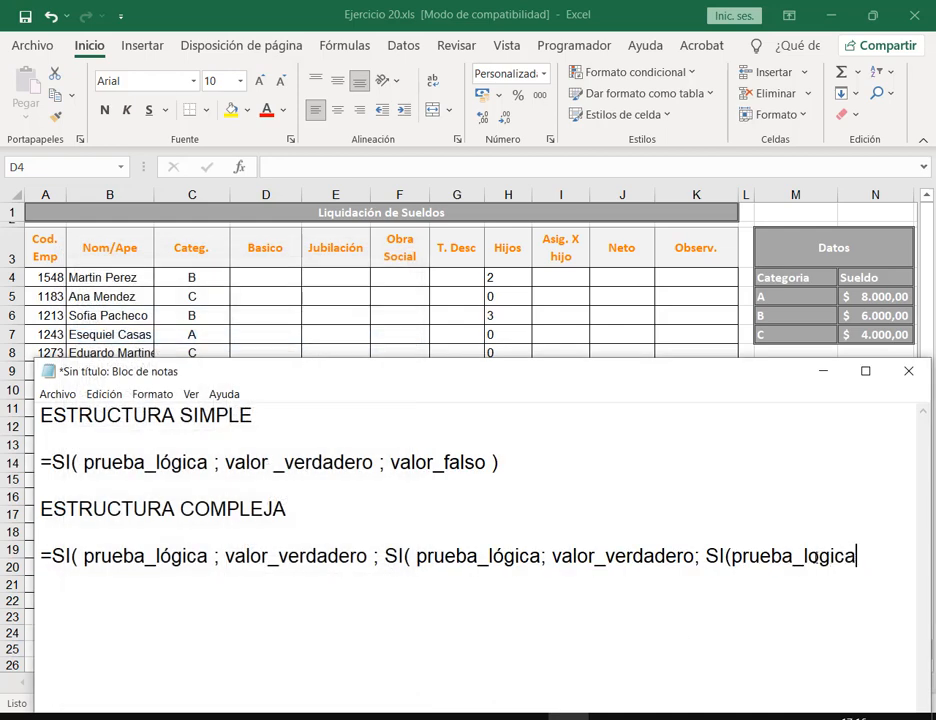
Reposition the Notepad window and set the note's font size to 12
left_click_drag(313, 369, 282, 290)
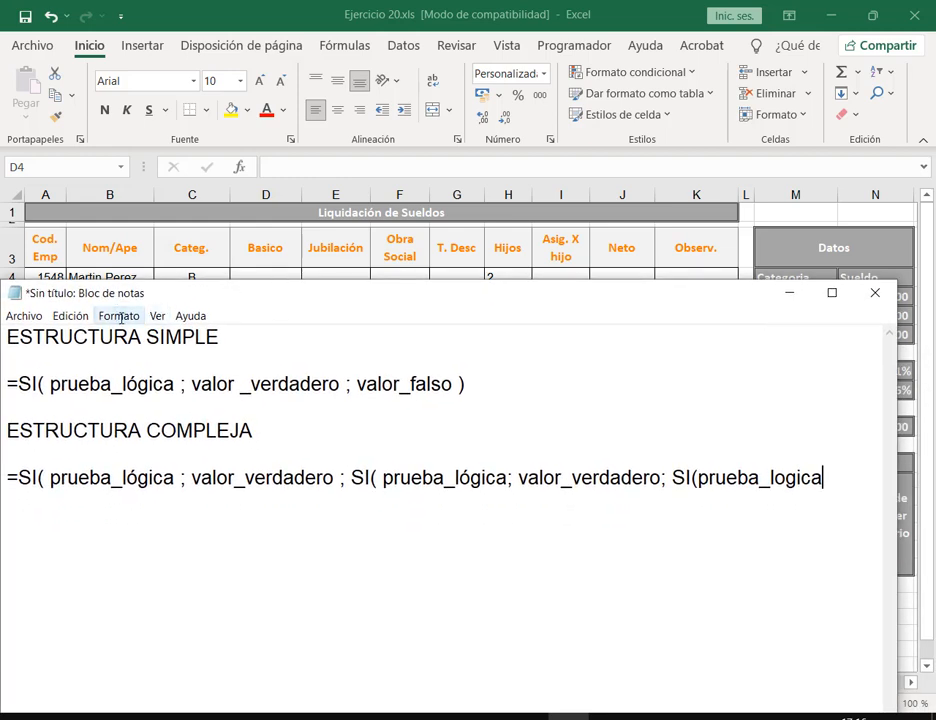
left_click(121, 318)
left_click(137, 355)
scroll(340, 380, "up", 1)
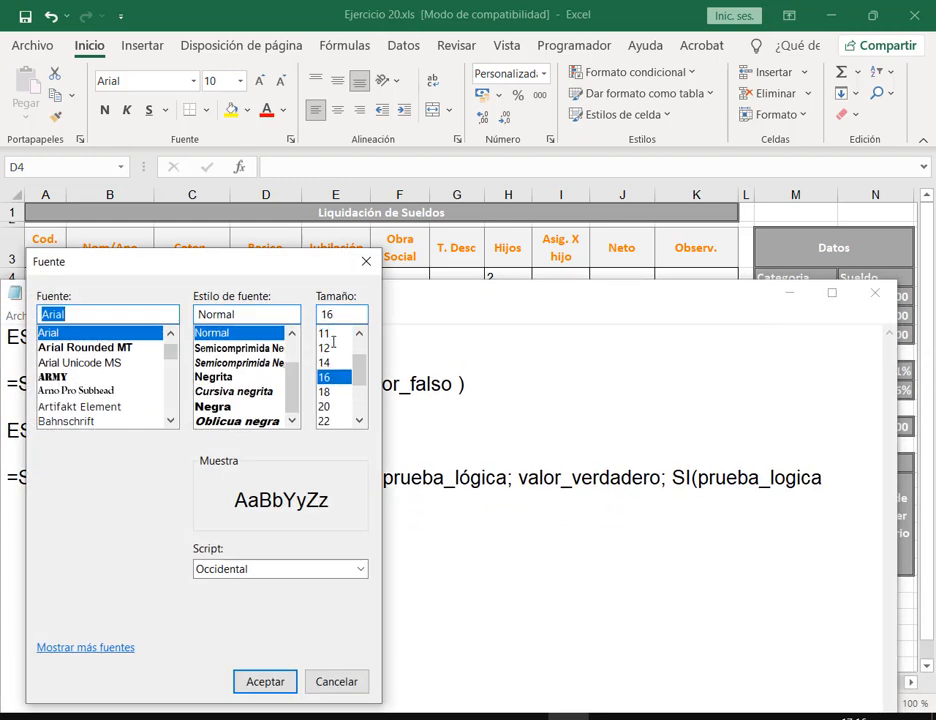
left_click(324, 347)
left_click(265, 681)
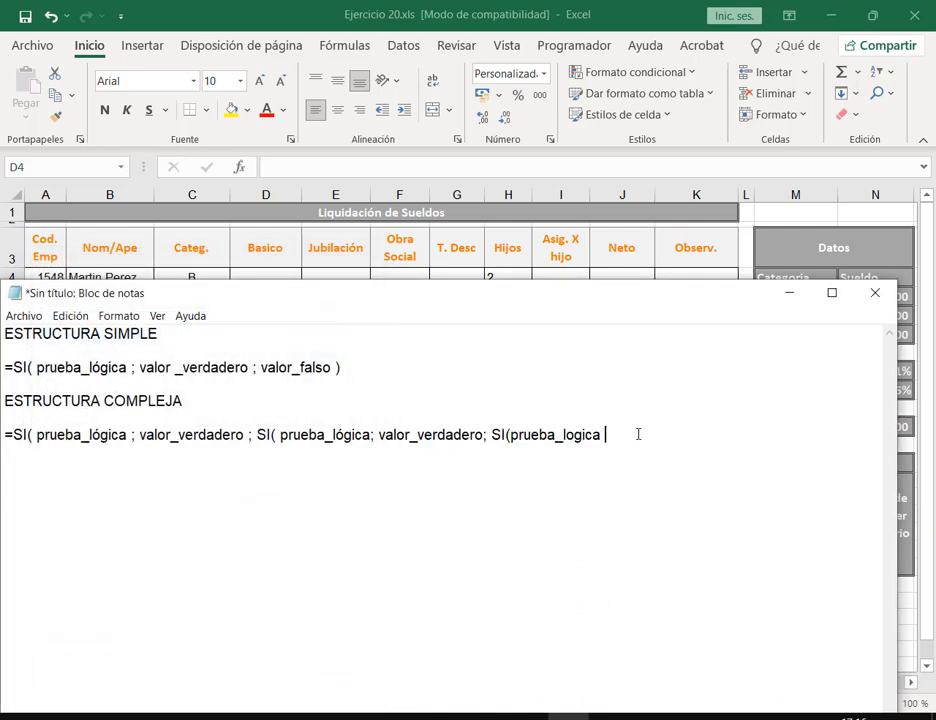
Continue the third SI of the complex formula with valor_verdadero; and 0 as its final false value
type("; valor_va")
type("rdader")
type("or_verdadero;")
left_click_drag(21, 435, 199, 436)
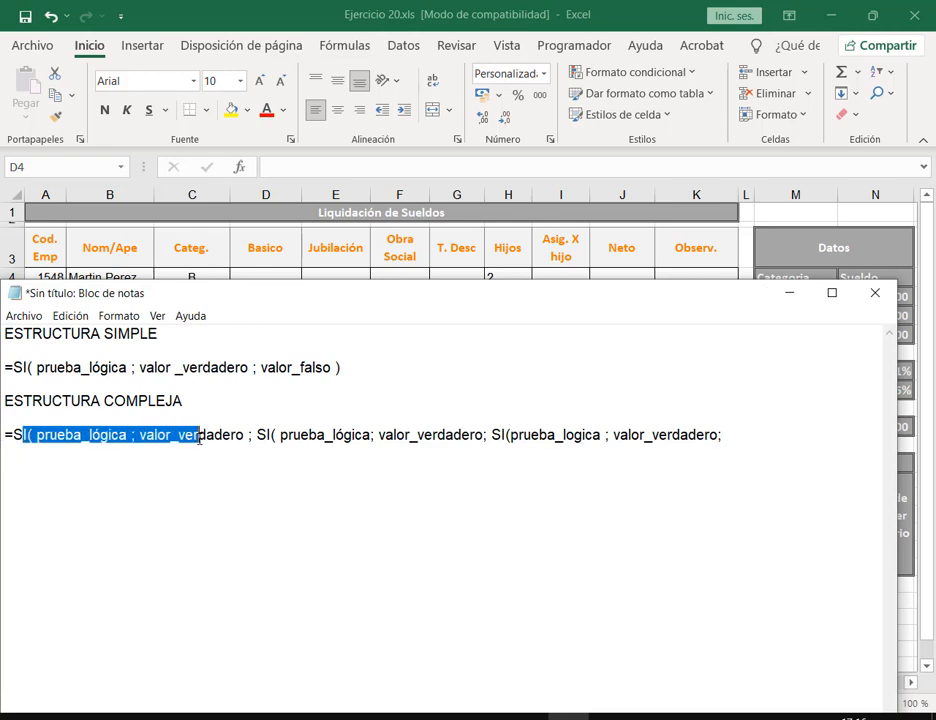
left_click_drag(276, 436, 375, 436)
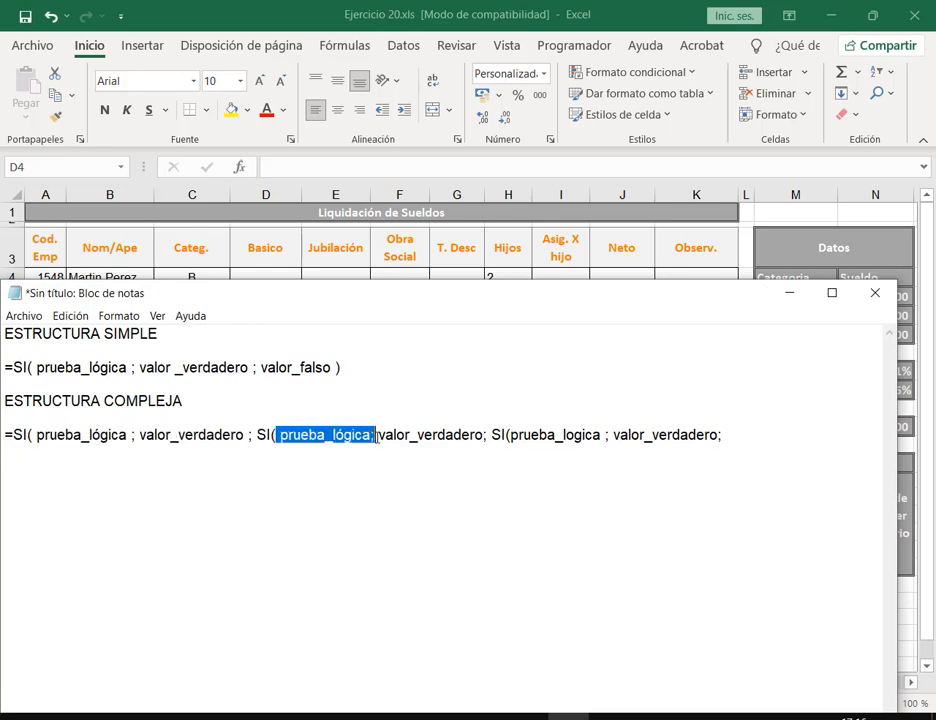
left_click_drag(491, 436, 608, 436)
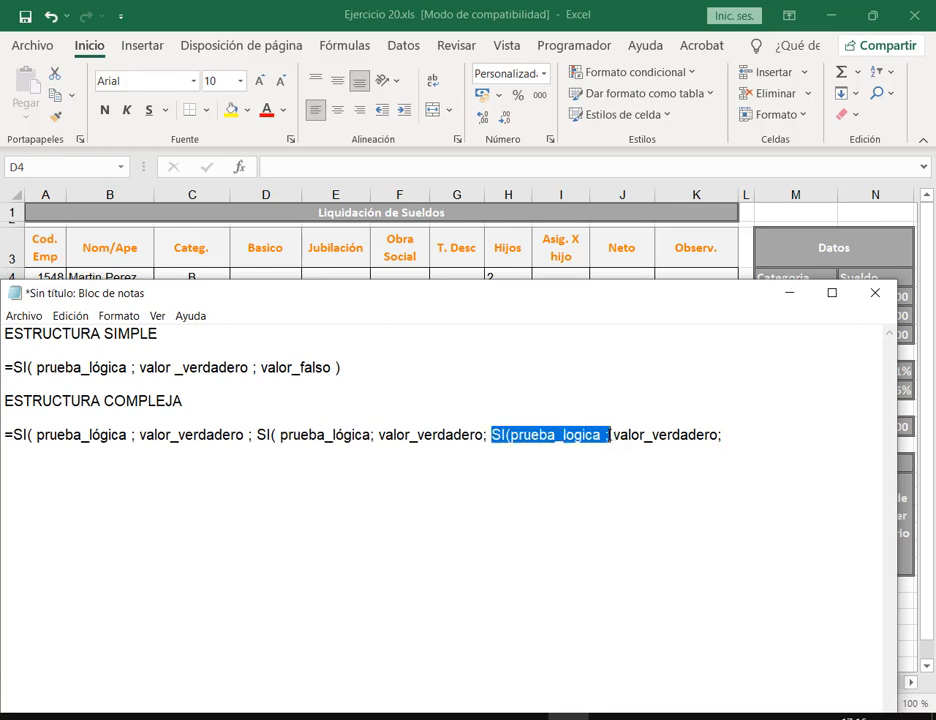
left_click(742, 439)
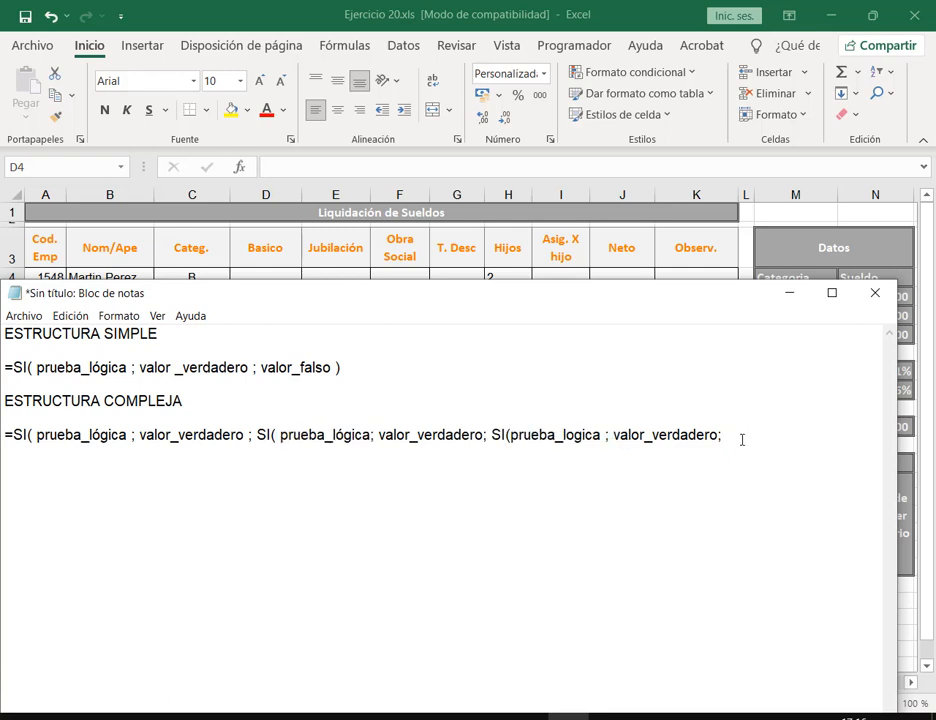
type("0")
Mark the three SI openings of the complex formula temporarily, clear the marks and close the formula with three parentheses
left_click_drag(12, 423, 41, 447)
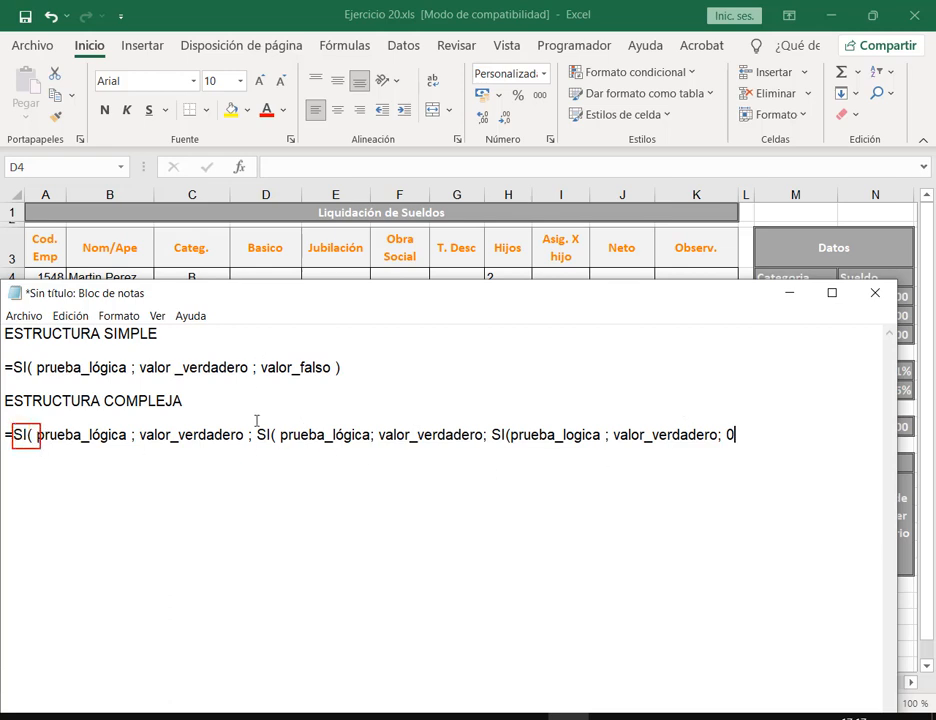
left_click_drag(256, 425, 281, 450)
left_click_drag(489, 423, 512, 449)
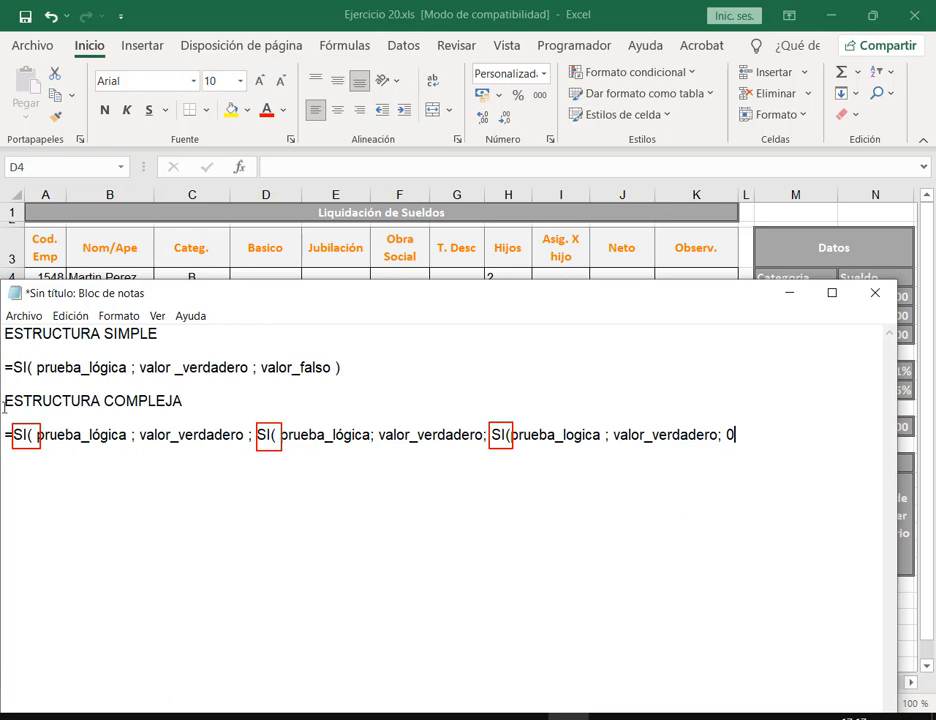
left_click_drag(30, 485, 30, 452)
left_click_drag(267, 488, 267, 467)
left_click_drag(511, 492, 511, 452)
key("Escape")
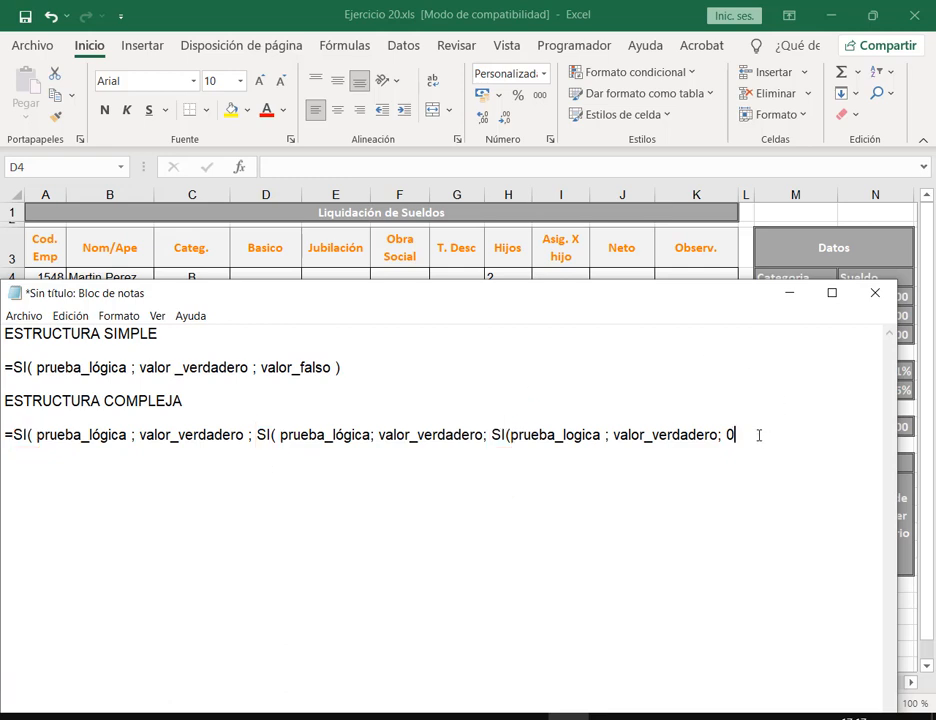
type(")")
Examine the ESTRUCTURA COMPLEJA formula and its three test and value pairs, using temporary marks, and clear them
left_click_drag(759, 435, 136, 436)
left_click(57, 436)
left_click_drag(183, 400, 3, 400)
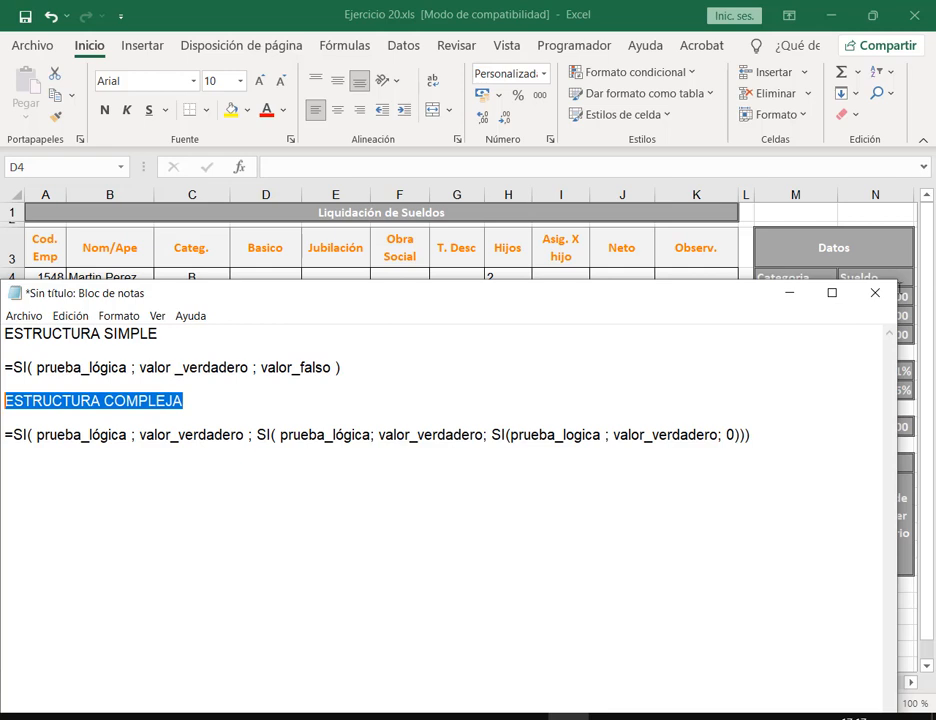
left_click(811, 430)
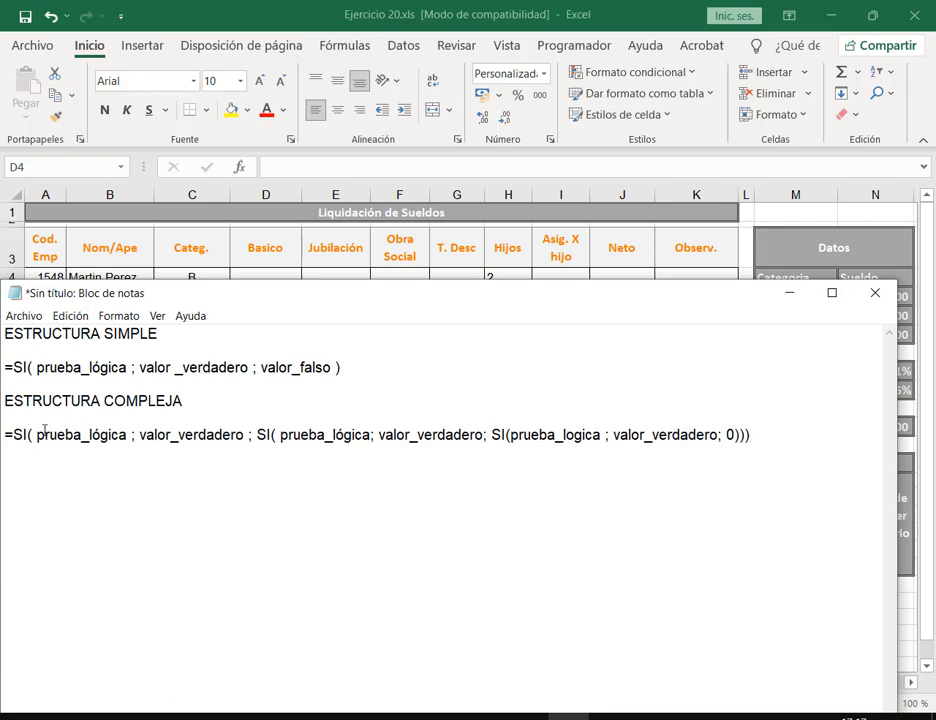
left_click_drag(254, 450, 245, 449)
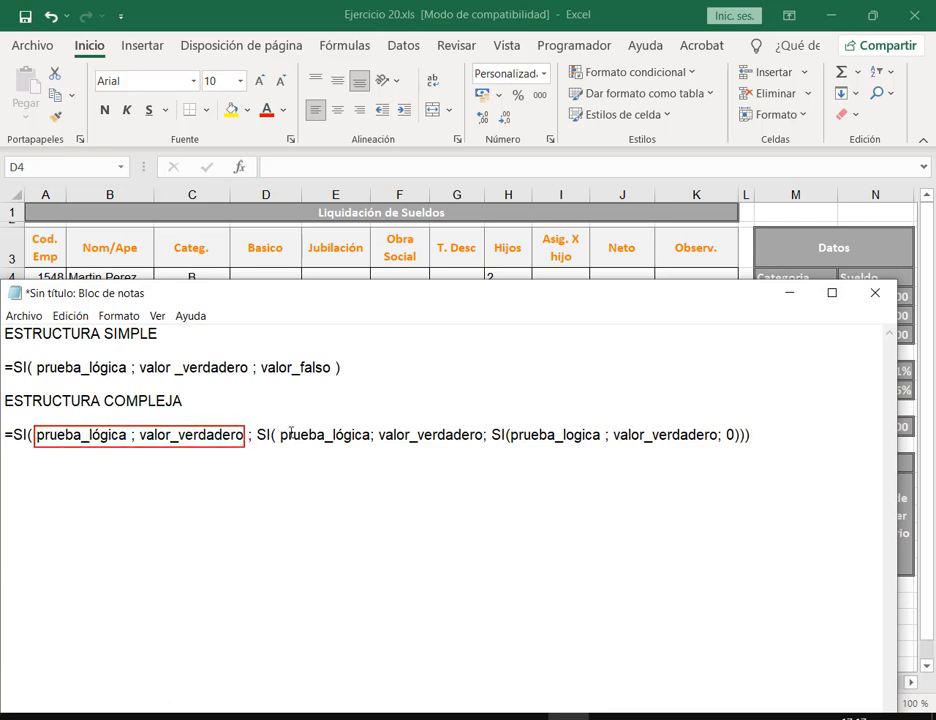
mouse_move(278, 425)
left_mouse_down()
mouse_move(484, 454)
mouse_move(718, 449)
left_mouse_up()
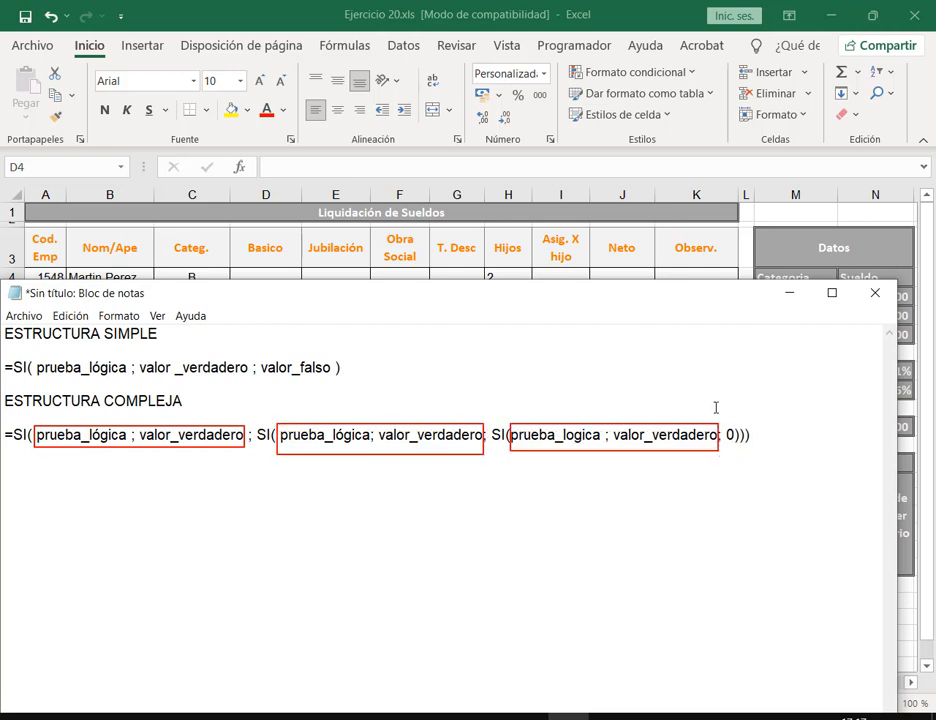
key("Escape")
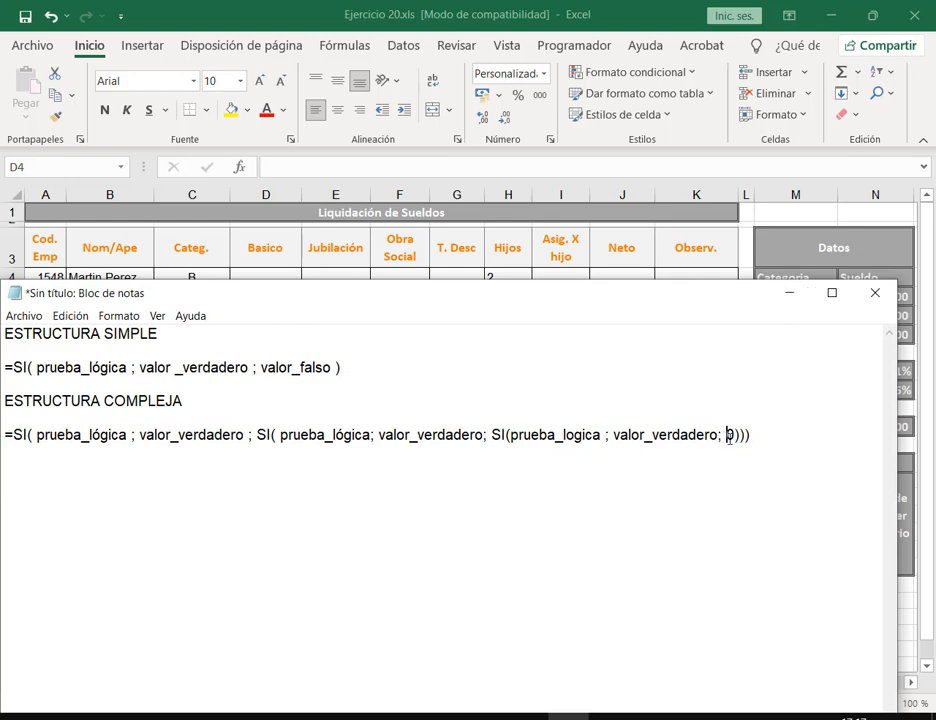
Return to the Excel sheet and insert the SI function in D4, moving its arguments dialog clear of the first rows
left_click(789, 292)
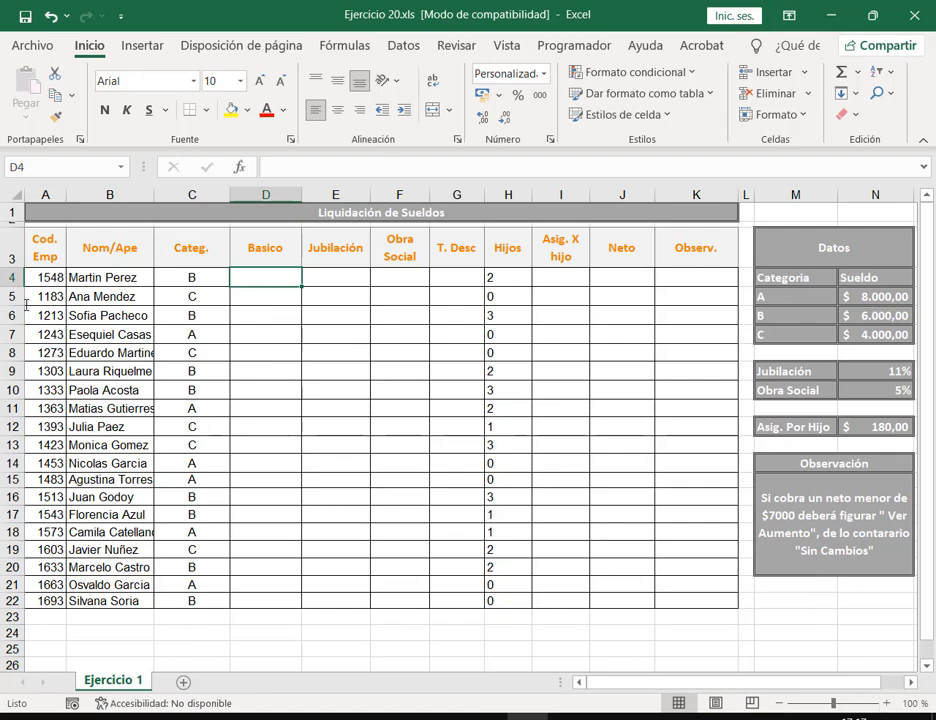
left_click(240, 166)
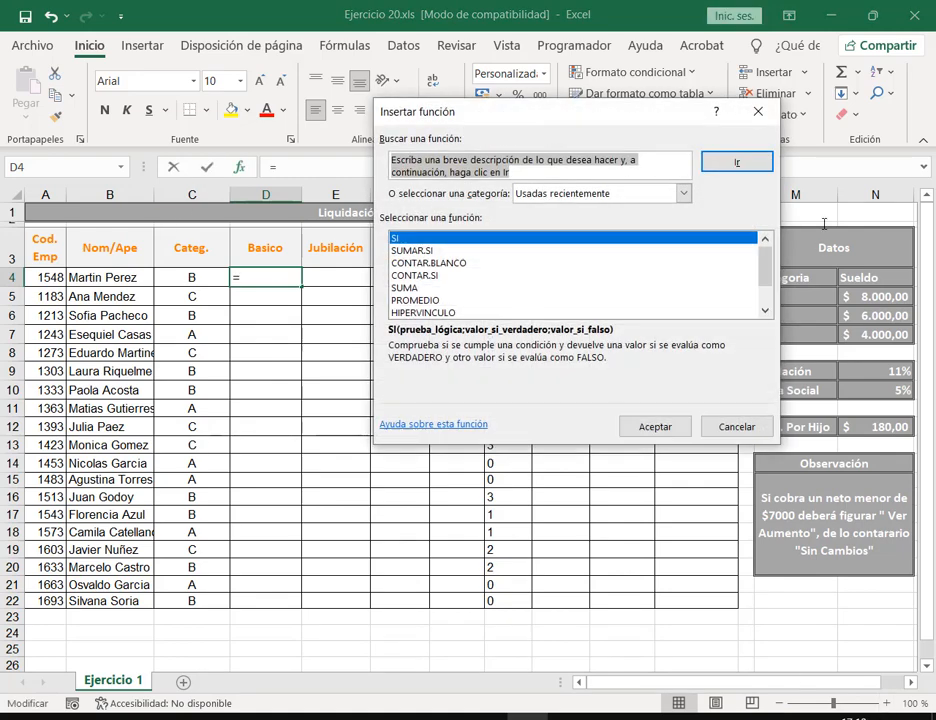
left_click_drag(618, 93, 600, 99)
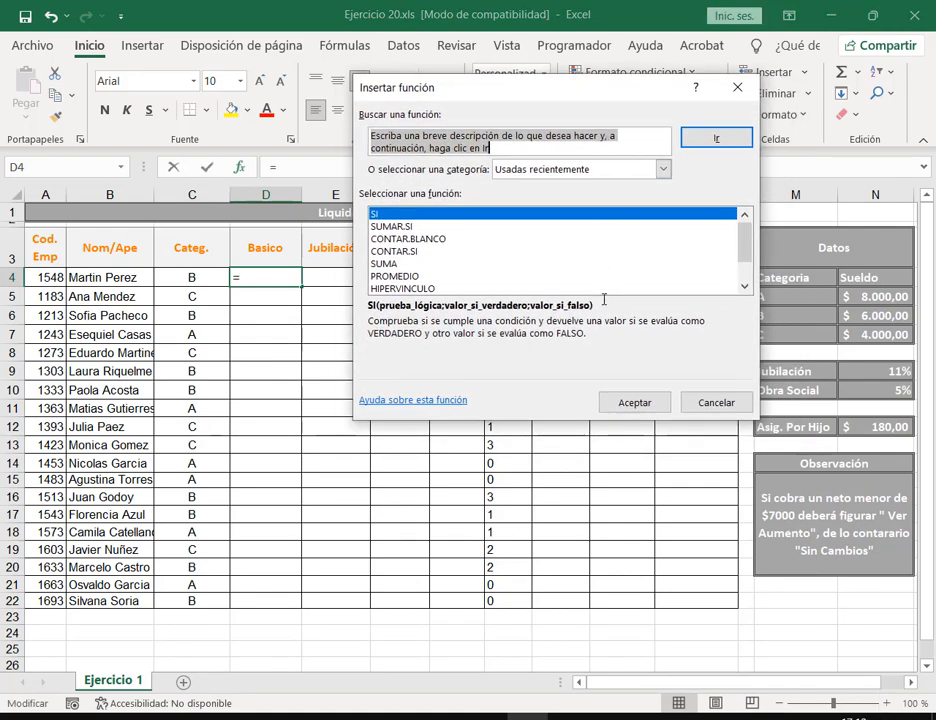
left_click(373, 214)
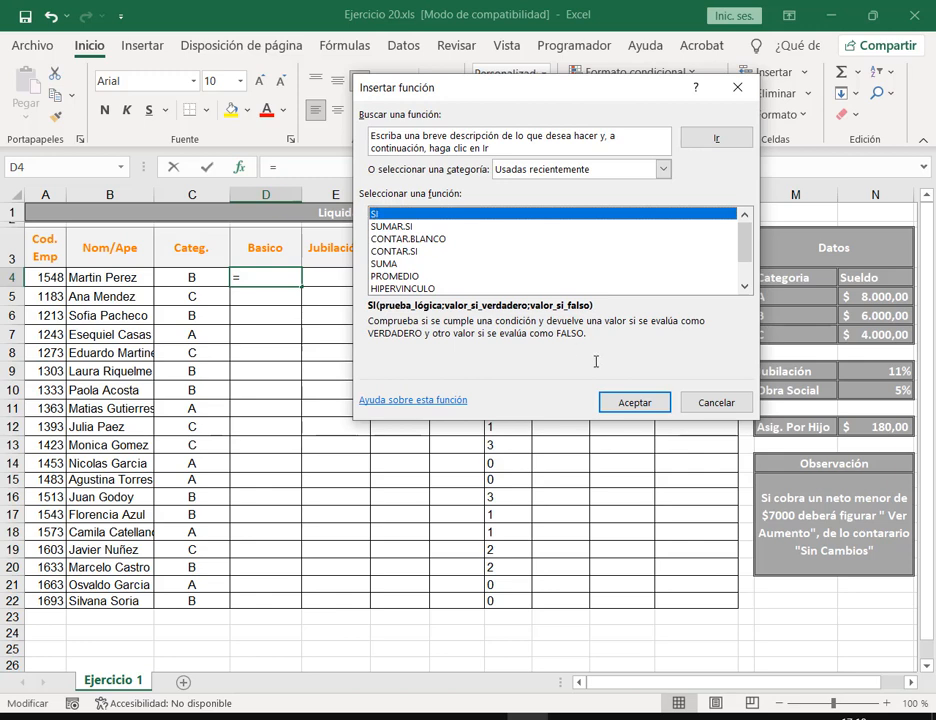
left_click(634, 402)
left_click_drag(553, 116, 533, 350)
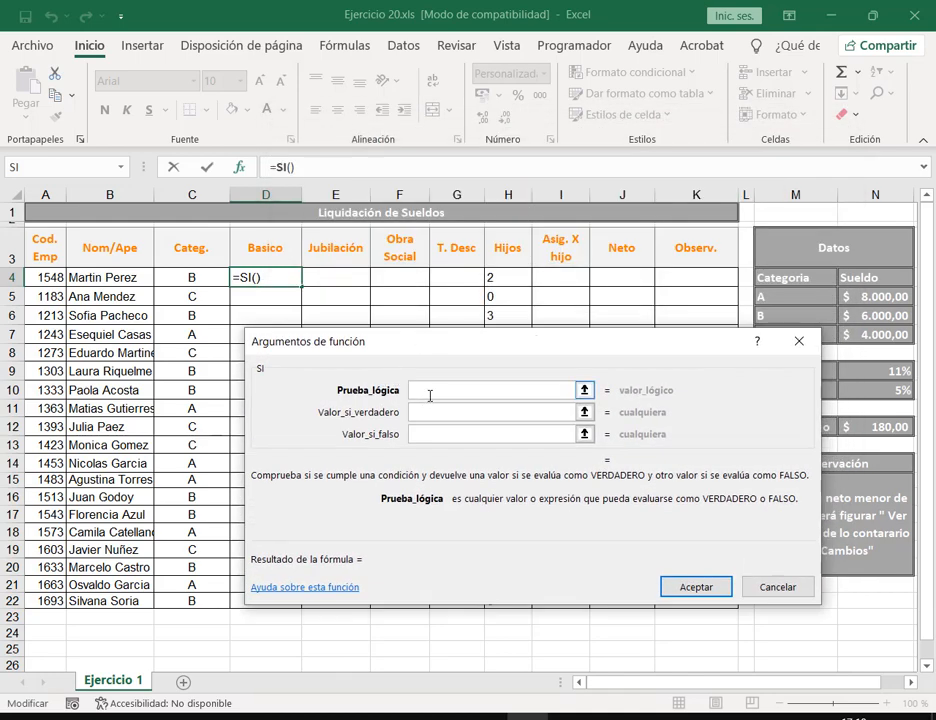
Set the logical test of the SI function to C4=$M$5, with the category cell as an absolute reference
left_click(202, 282)
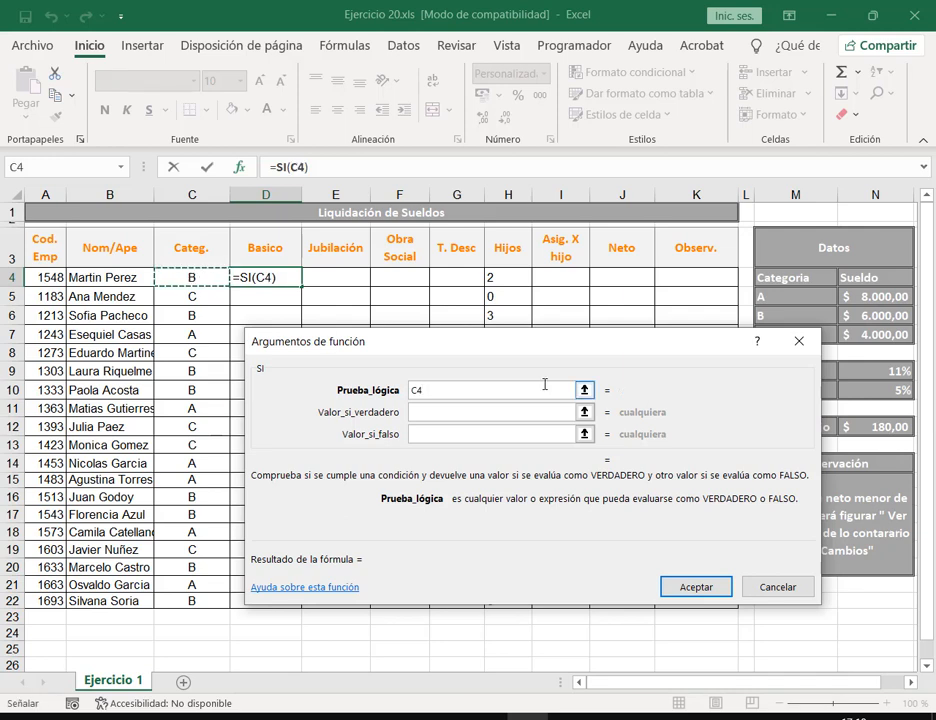
type("=")
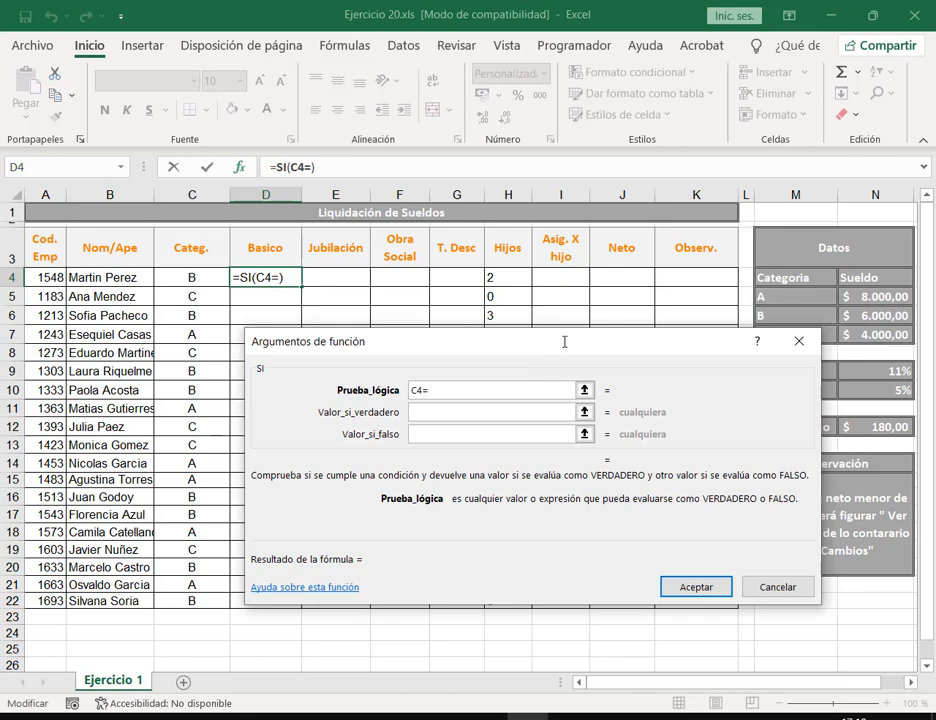
left_click_drag(564, 342, 494, 349)
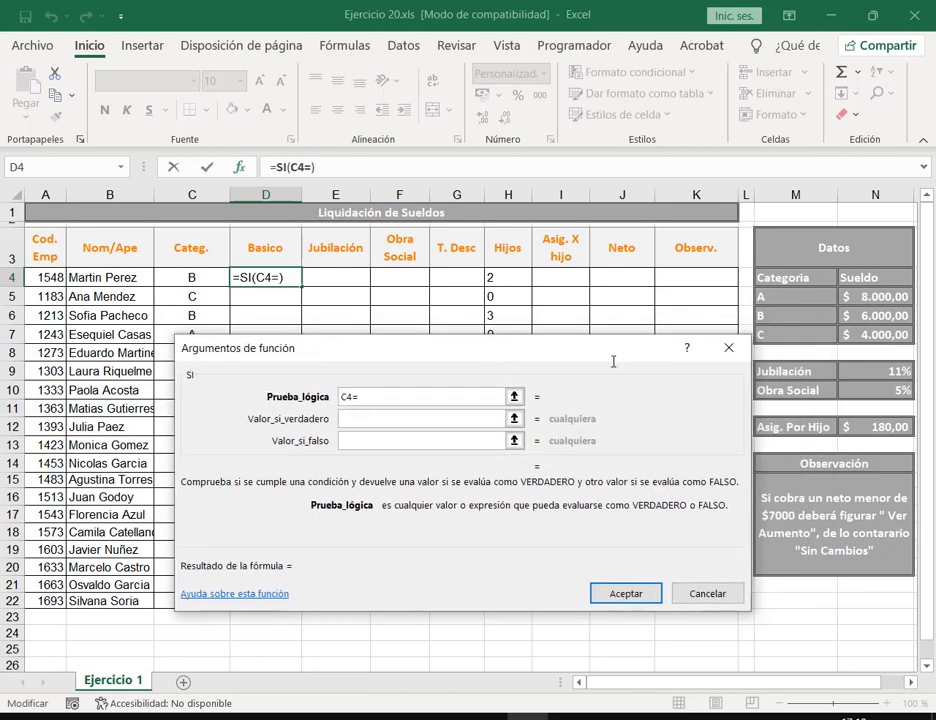
left_click(761, 298)
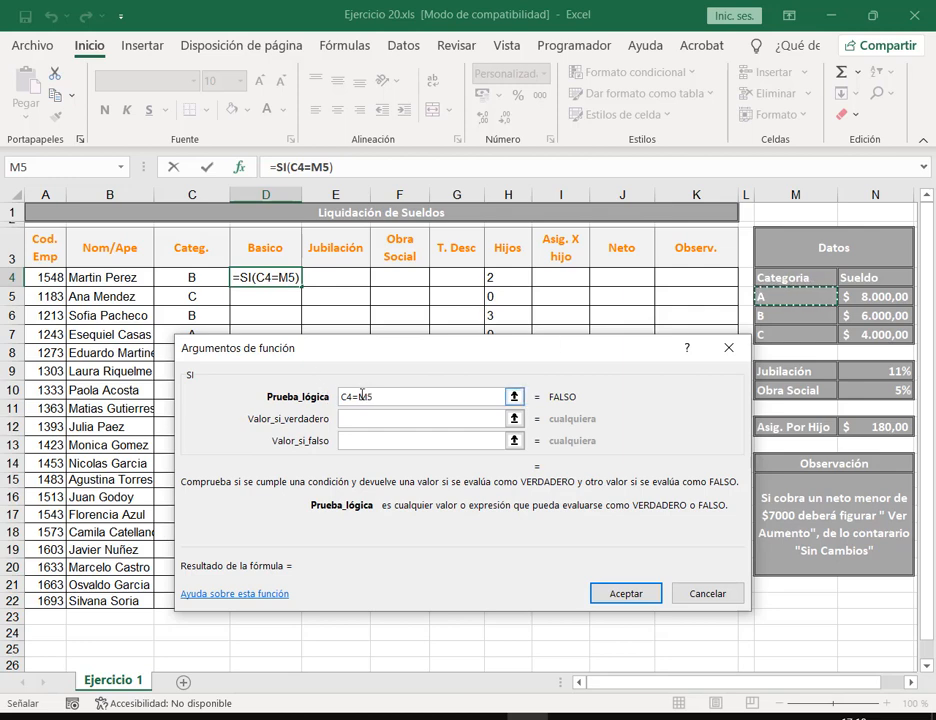
key("F4")
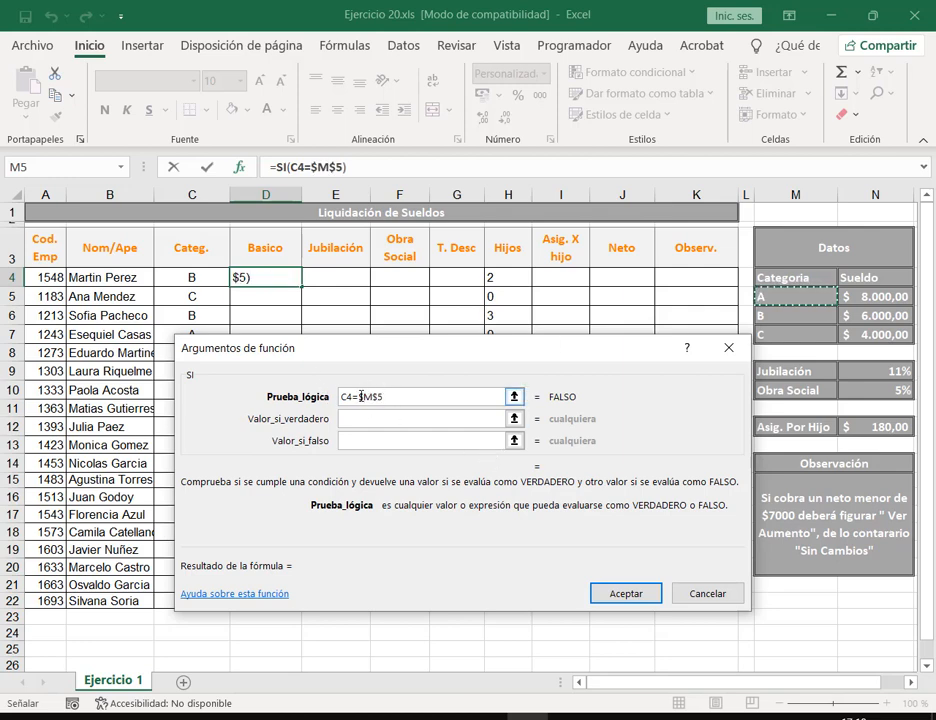
Replace the $M$5 reference in the logical test with the text "A", so it reads C4="A"
left_click_drag(358, 397, 387, 397)
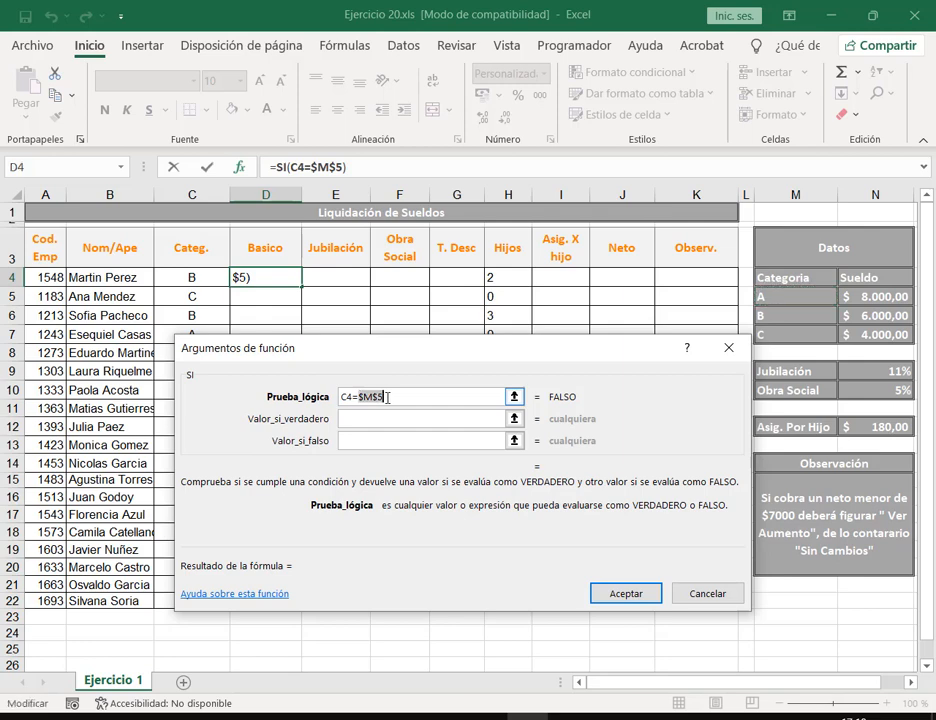
key("BackSpace")
type("\"a")
key("BackSpace")
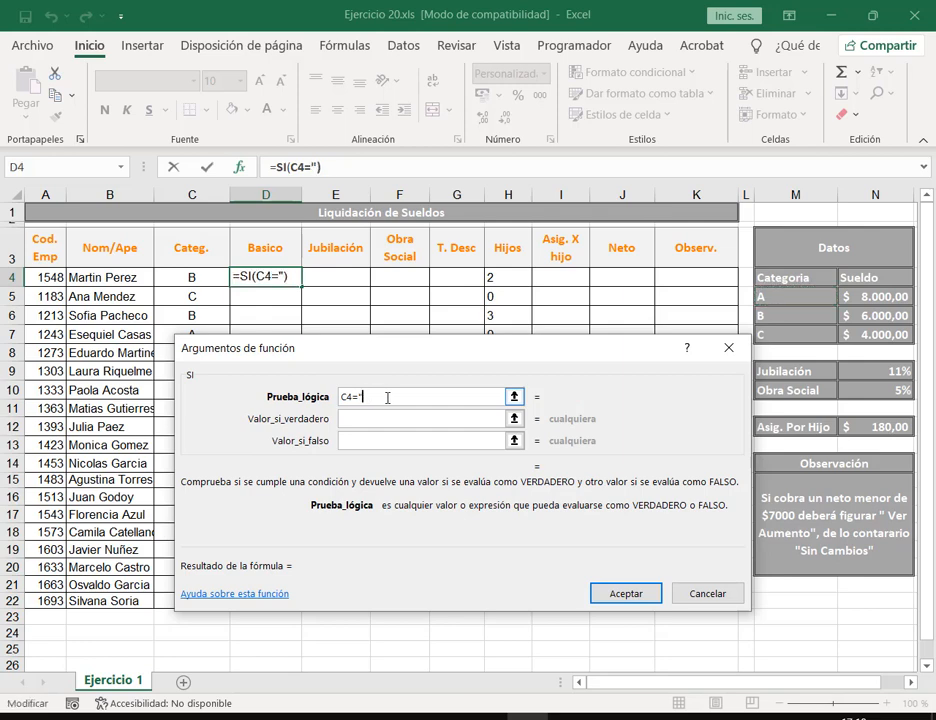
type("A\"")
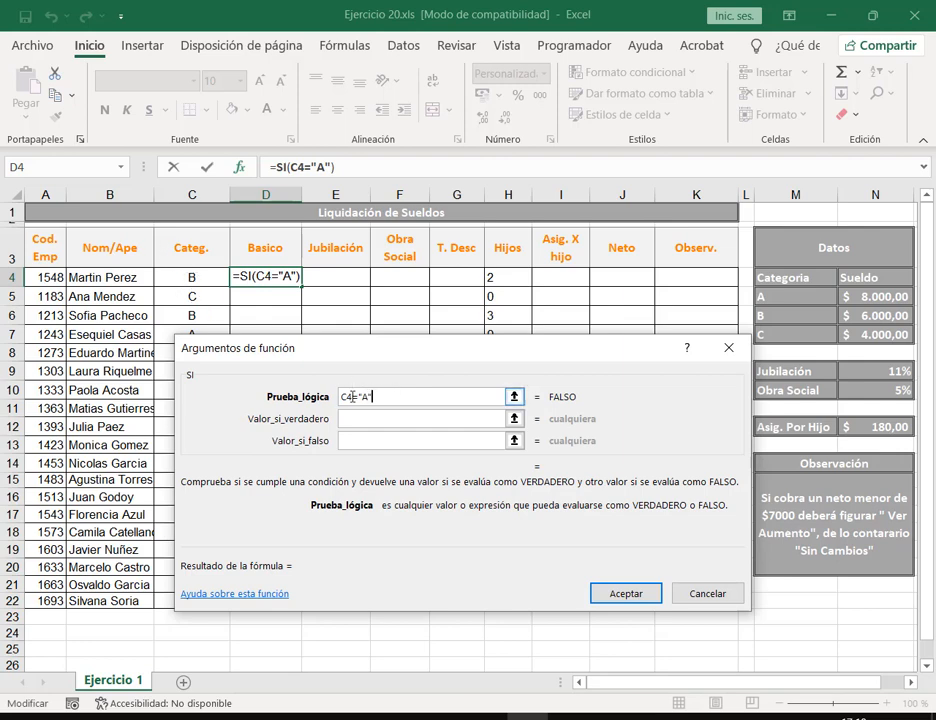
left_click_drag(384, 396, 340, 396)
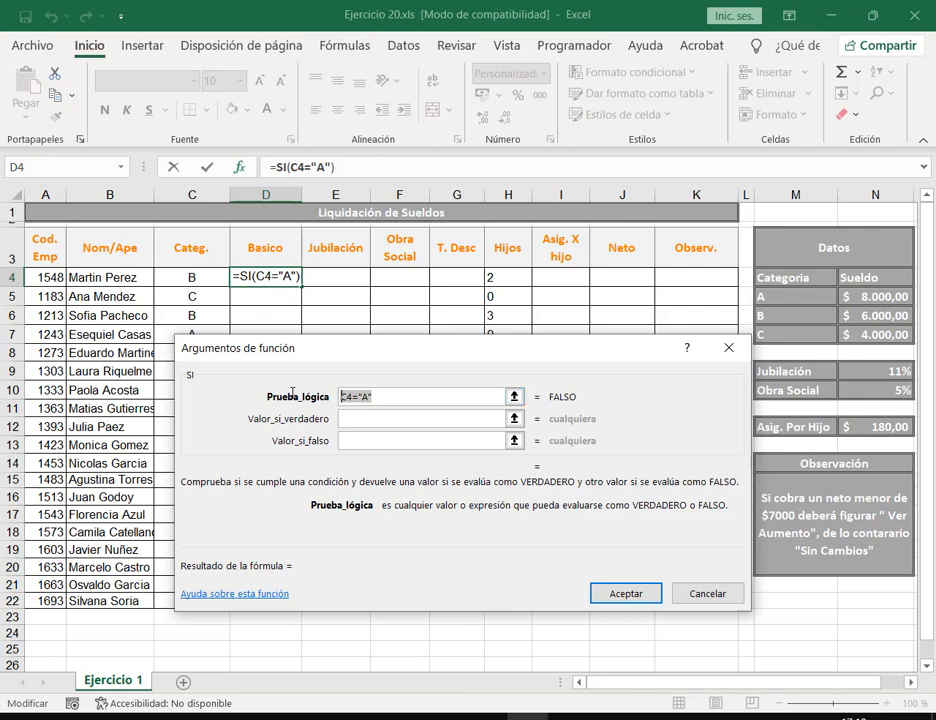
left_click(389, 398)
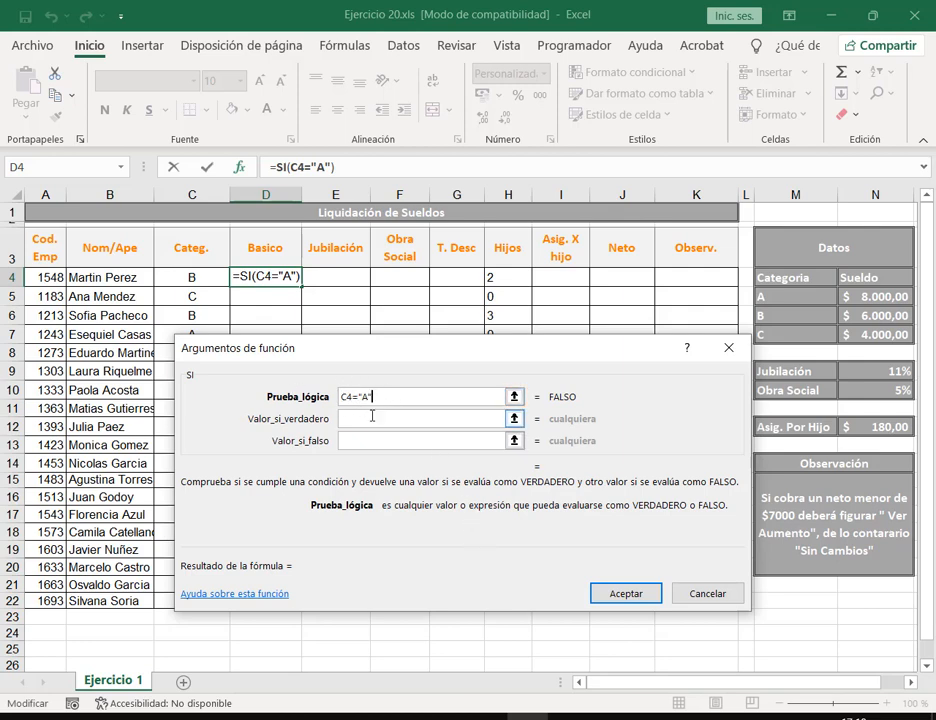
Set the value if true to the category A salary as the absolute reference $N$5
left_click(370, 418)
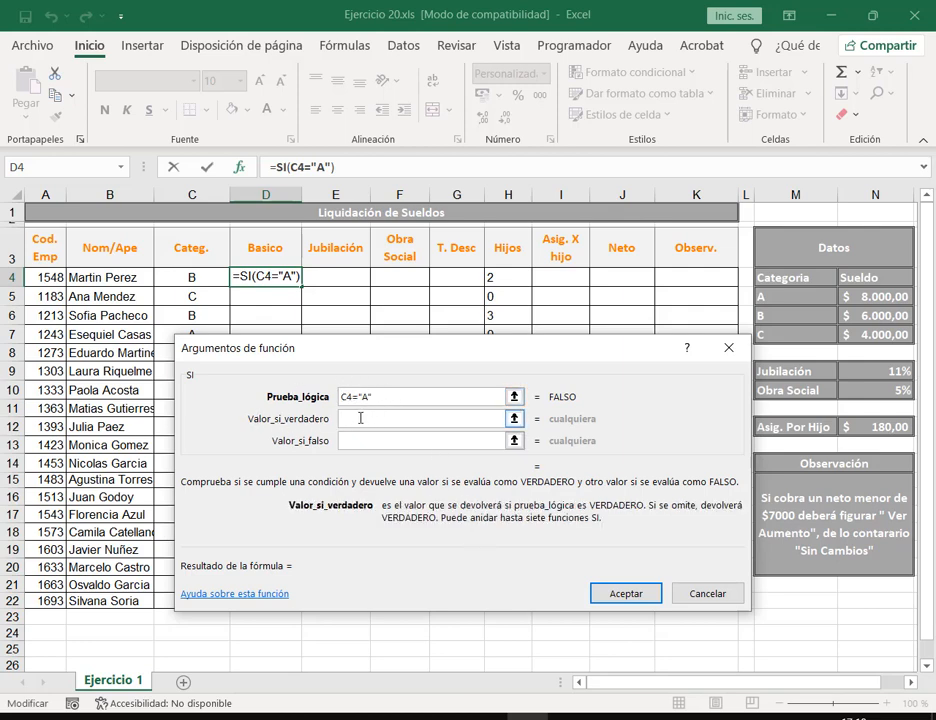
left_click(875, 296)
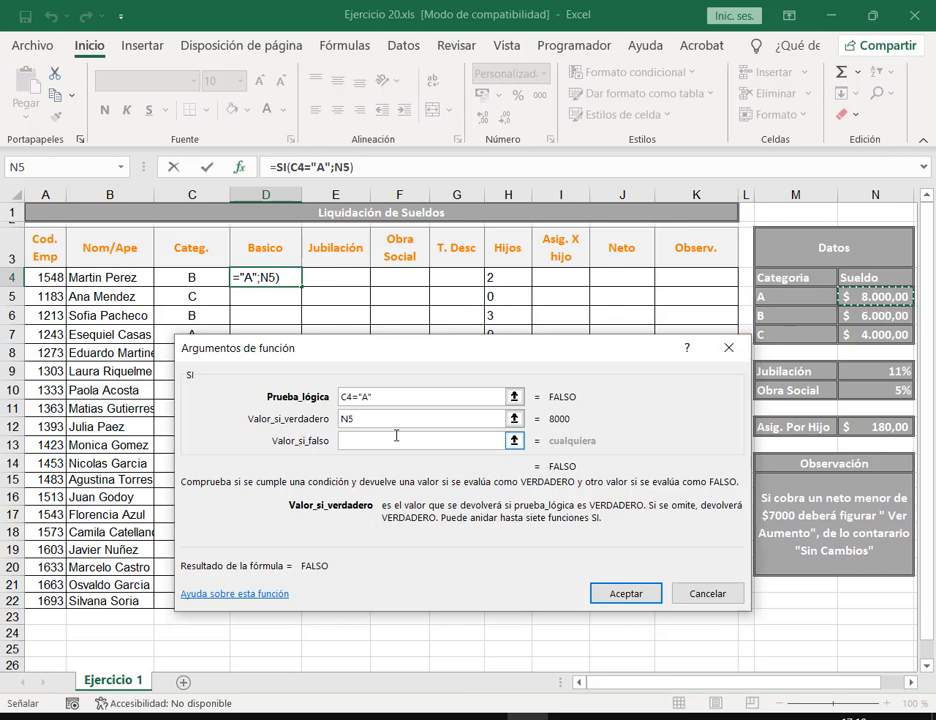
key("F4")
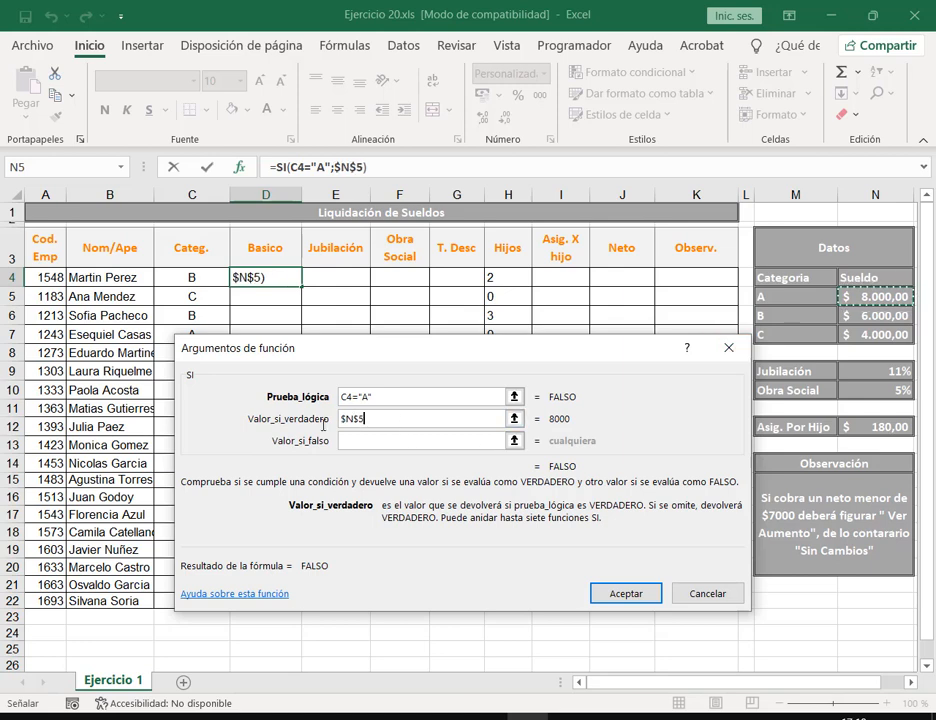
Switch to the Notepad notes to compare valor_falso with the nested SI of the complex structure, and return to the Excel function arguments
left_click(342, 441)
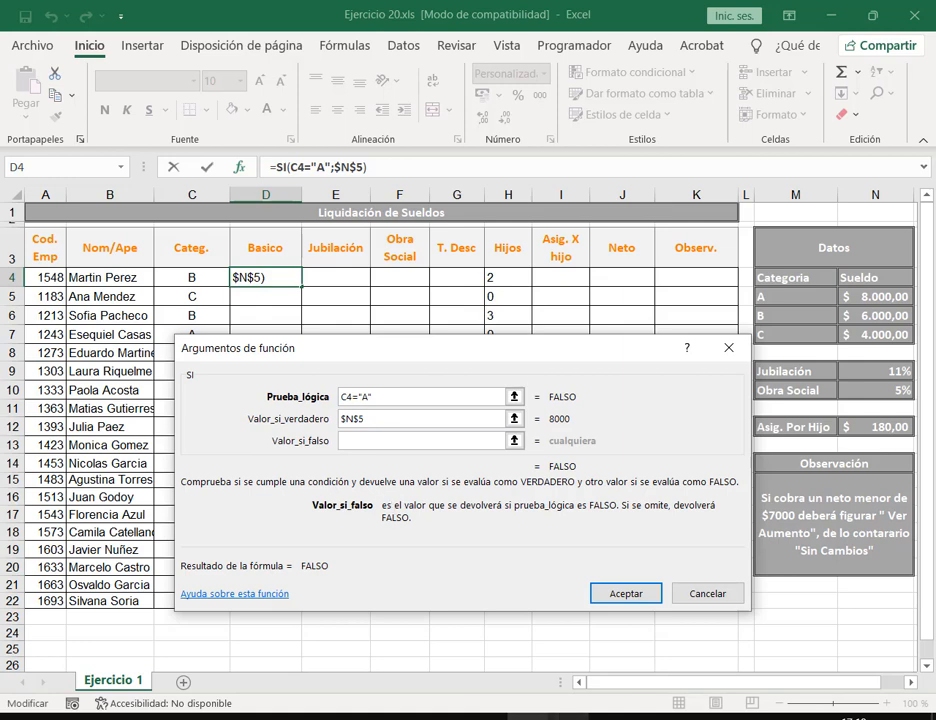
left_click(569, 717)
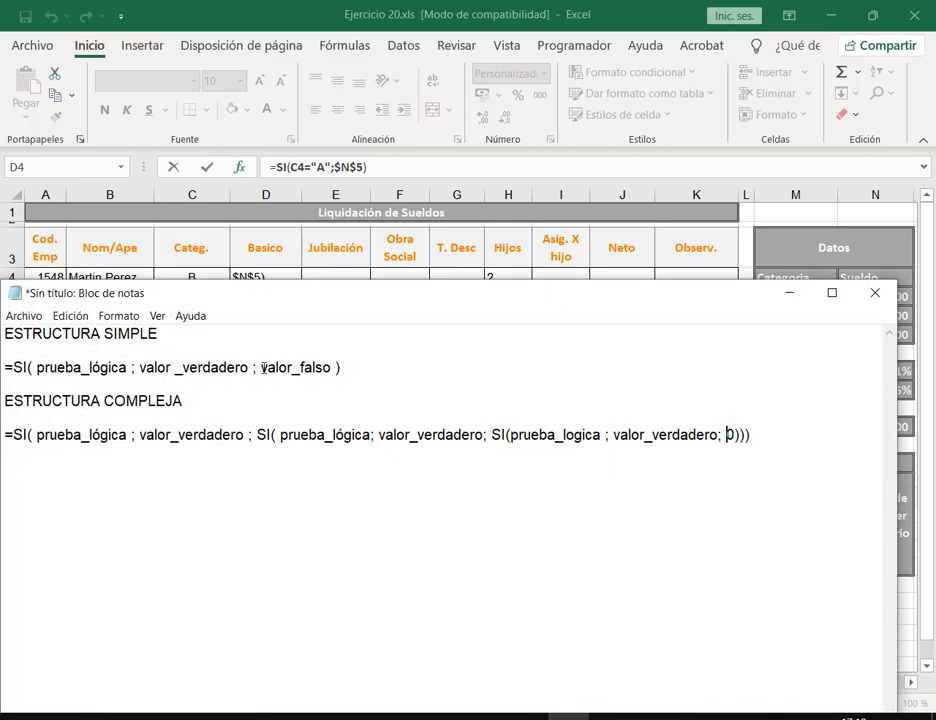
left_click_drag(262, 367, 337, 367)
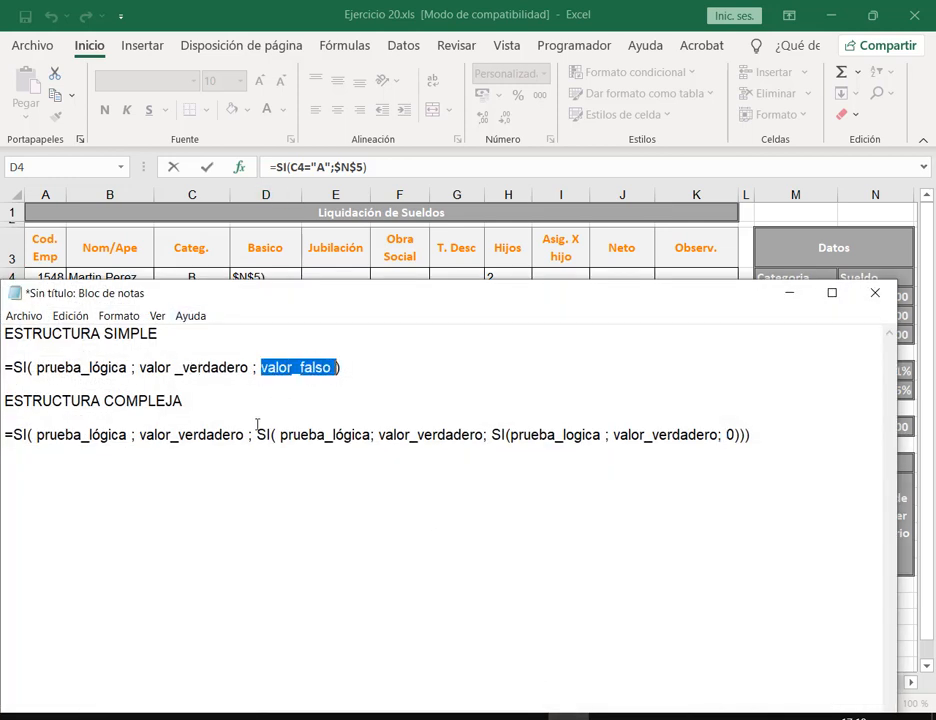
left_click_drag(13, 434, 540, 436)
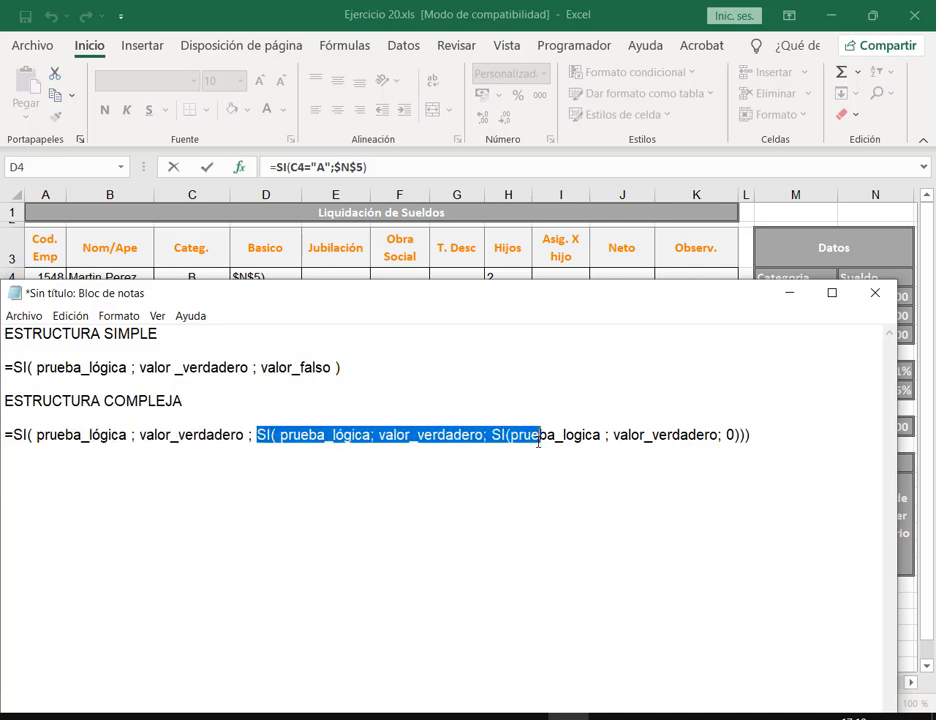
key("alt+Tab")
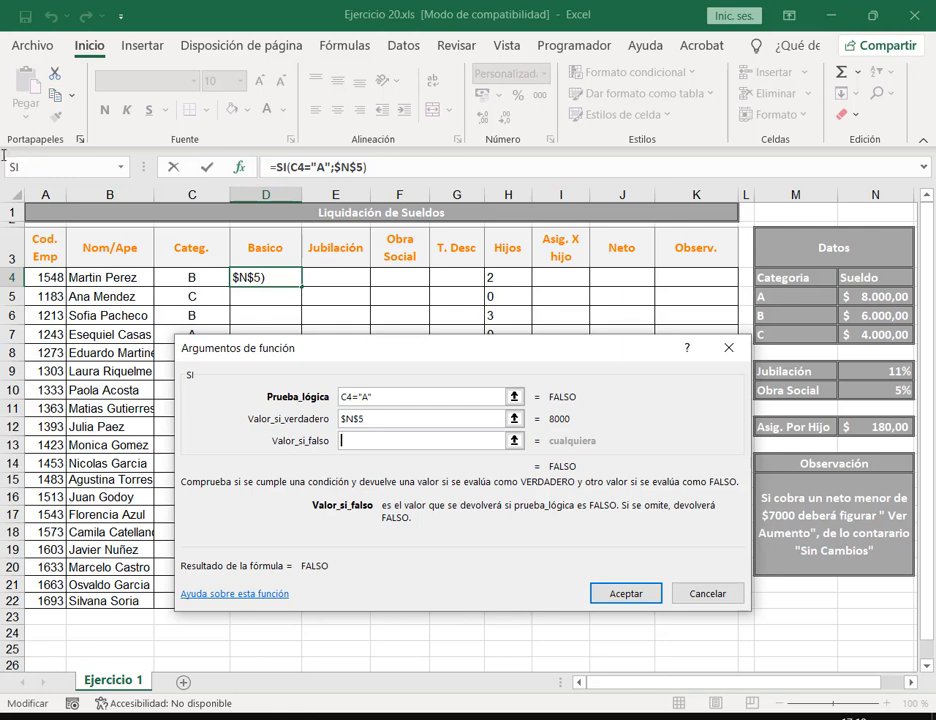
Nest a second SI function as the value if false in D4, keeping its arguments dialog clear of the first rows
mouse_move(3, 154)
left_mouse_down()
mouse_move(134, 188)
mouse_move(127, 173)
left_mouse_up()
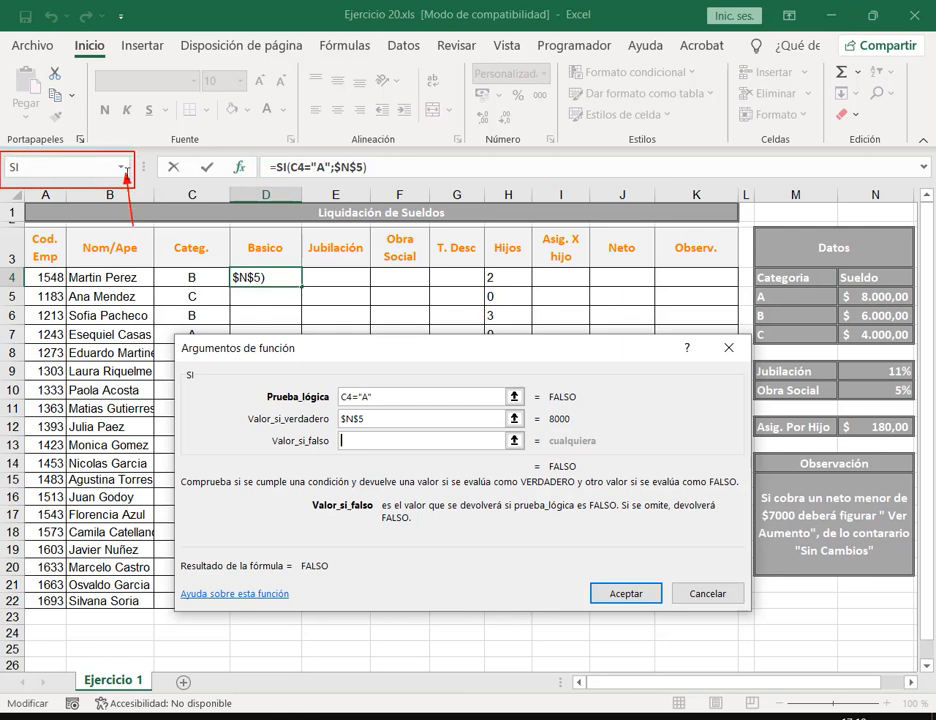
key("Escape")
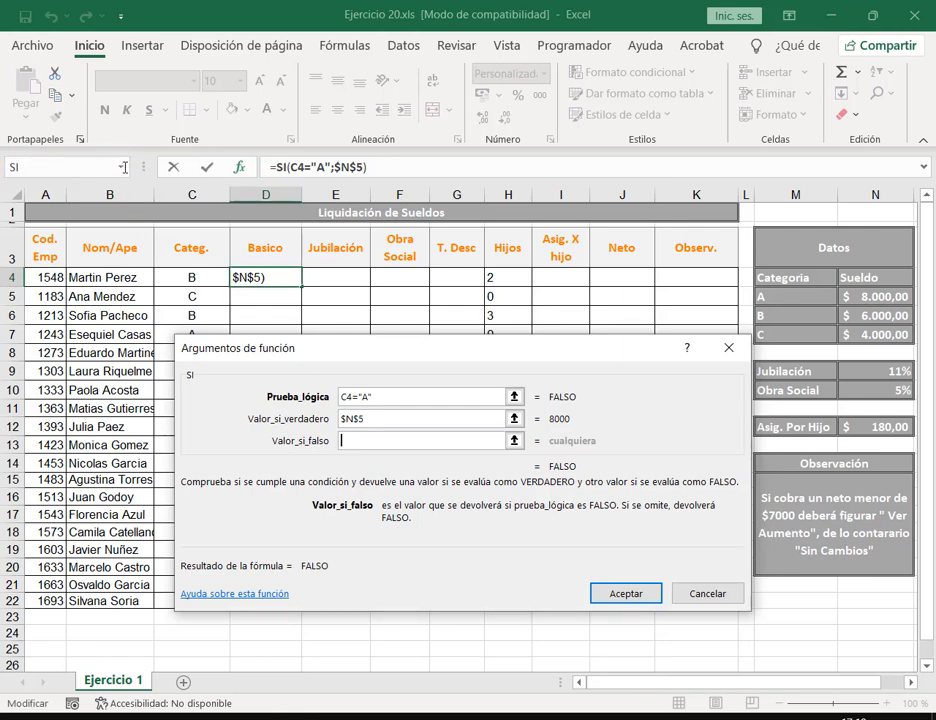
left_click(124, 167)
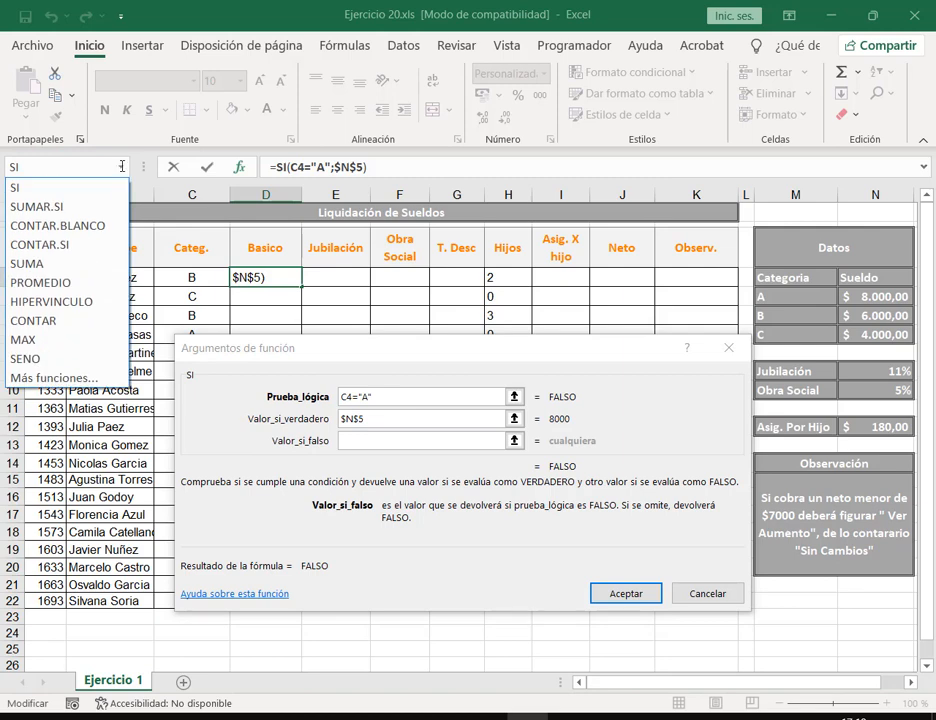
left_click(14, 187)
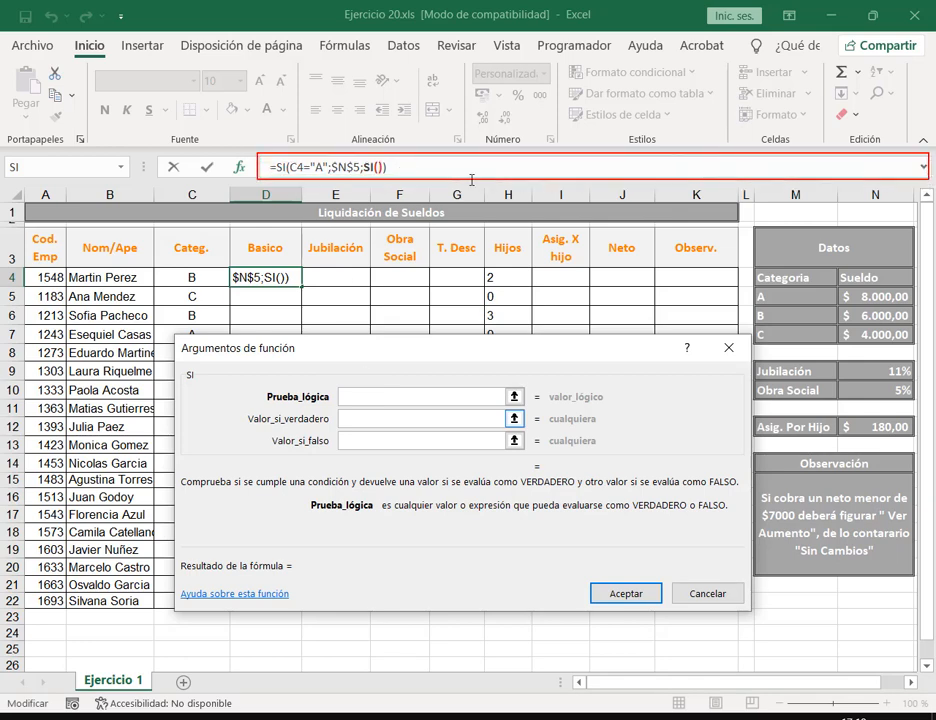
left_click_drag(434, 349, 440, 172)
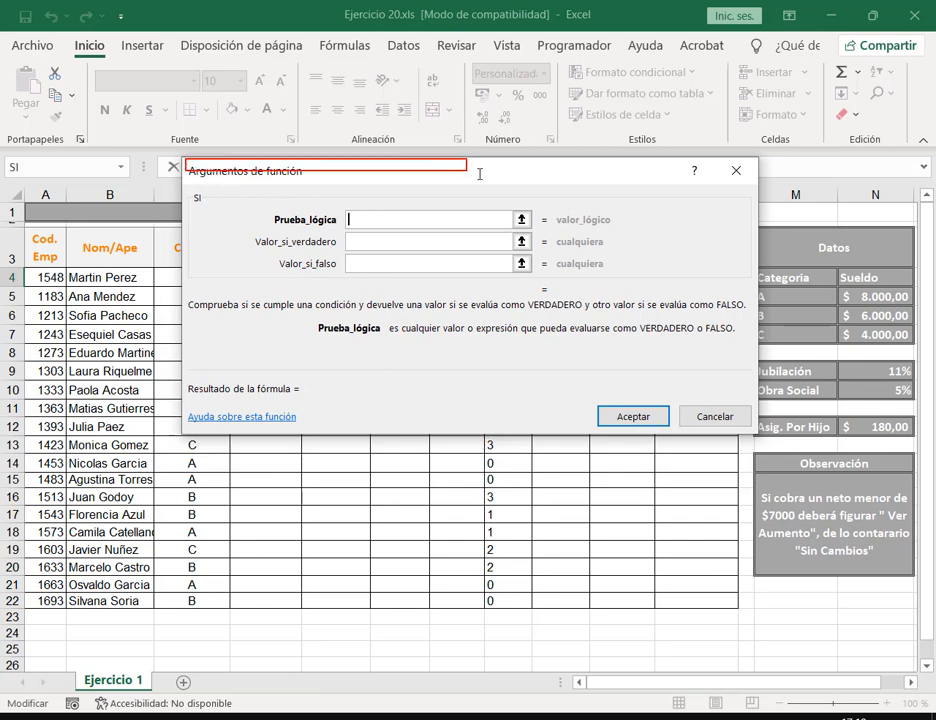
left_click_drag(341, 176, 369, 380)
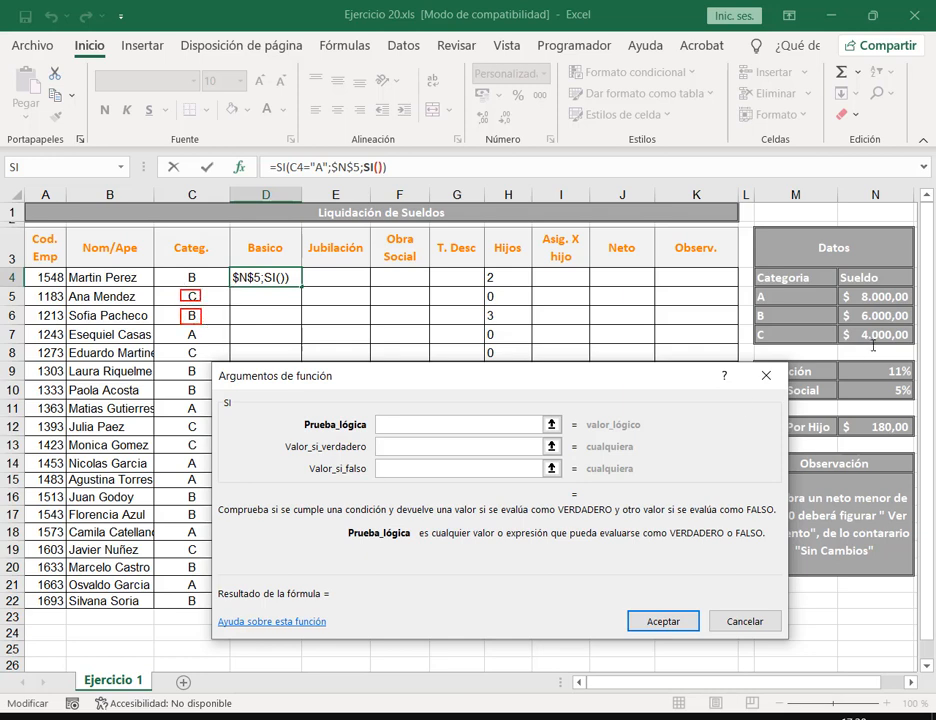
Set the second SI's logical test to C4="B" and its value if true to the absolute reference $N$6
left_click(222, 277)
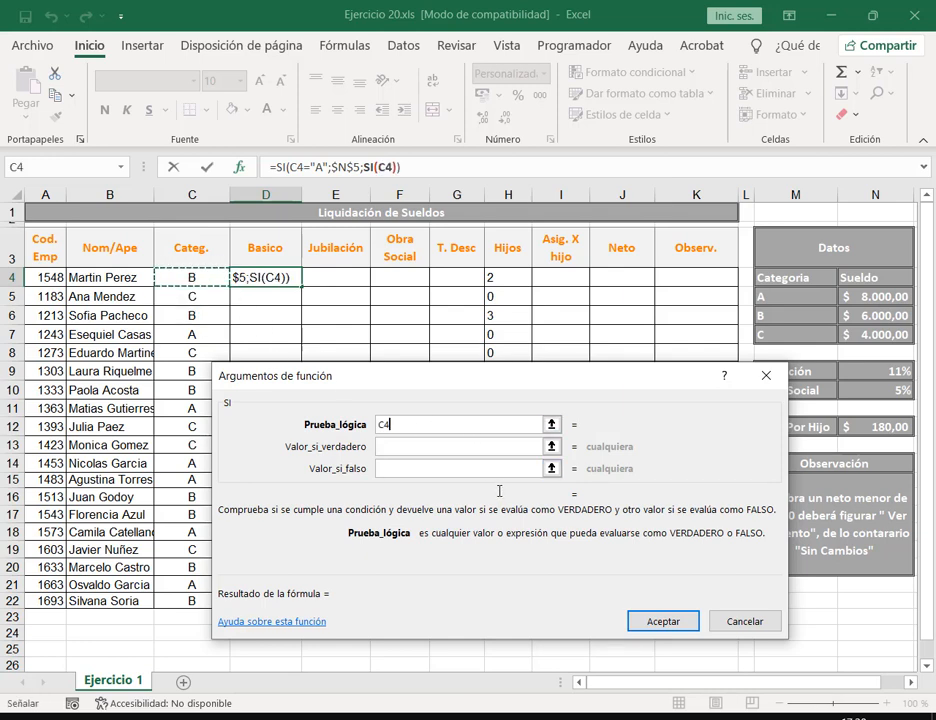
type("=\"")
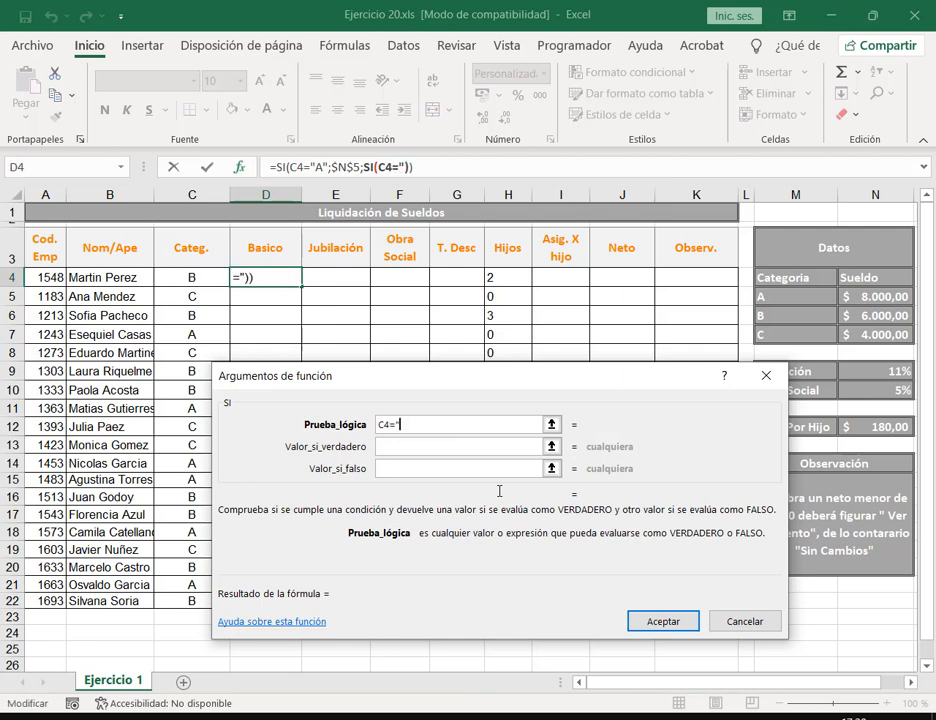
type("B\"")
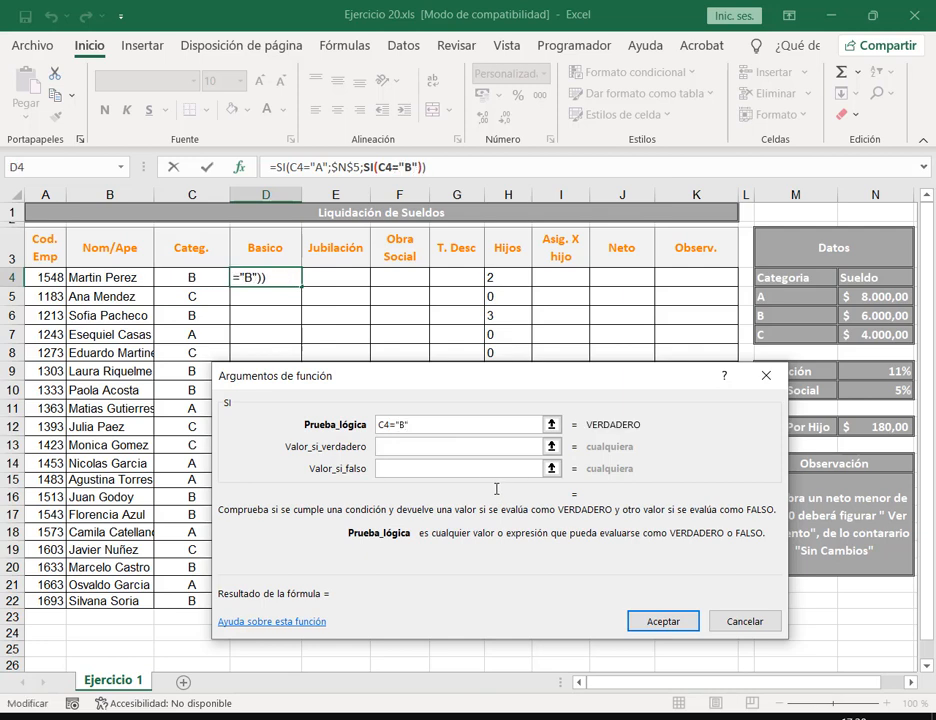
left_click(442, 446)
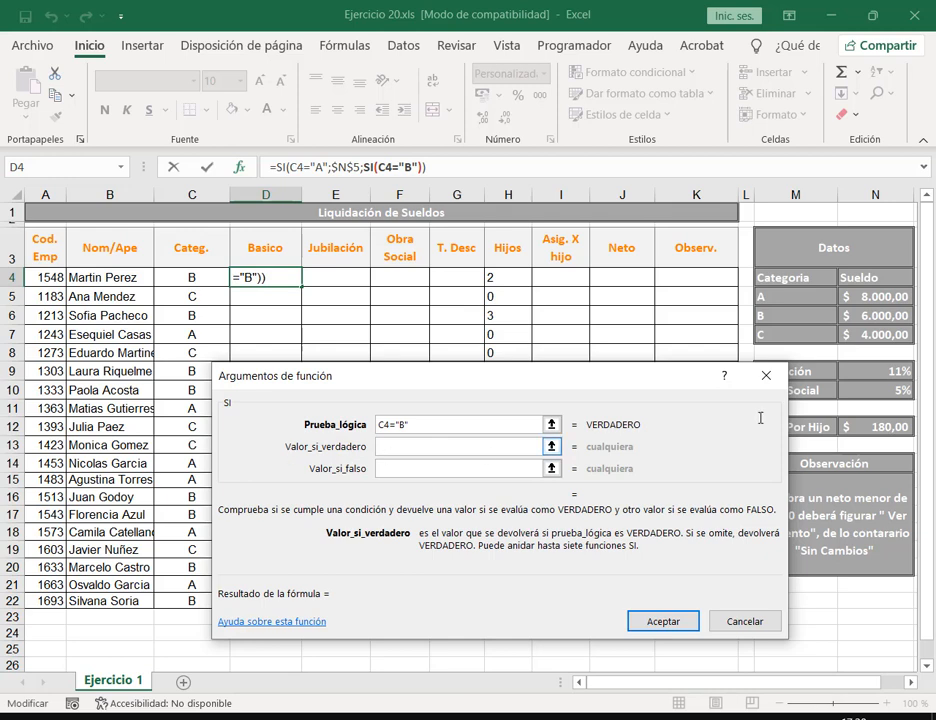
left_click(875, 315)
key("F4")
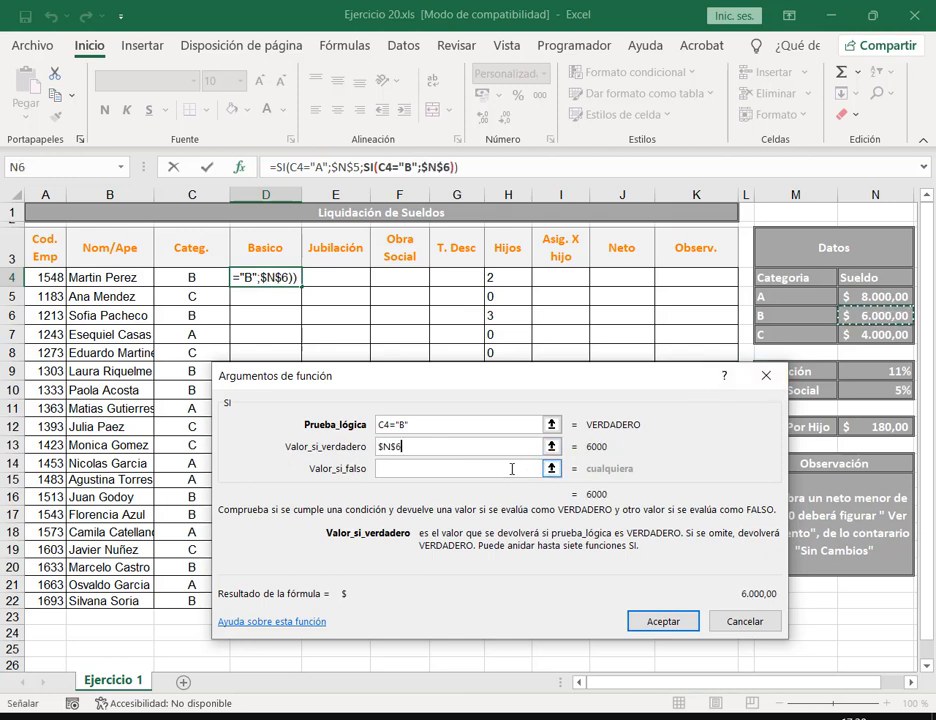
Nest a third SI as the second one's value if false, with the logical test C4="C"
left_click(464, 469)
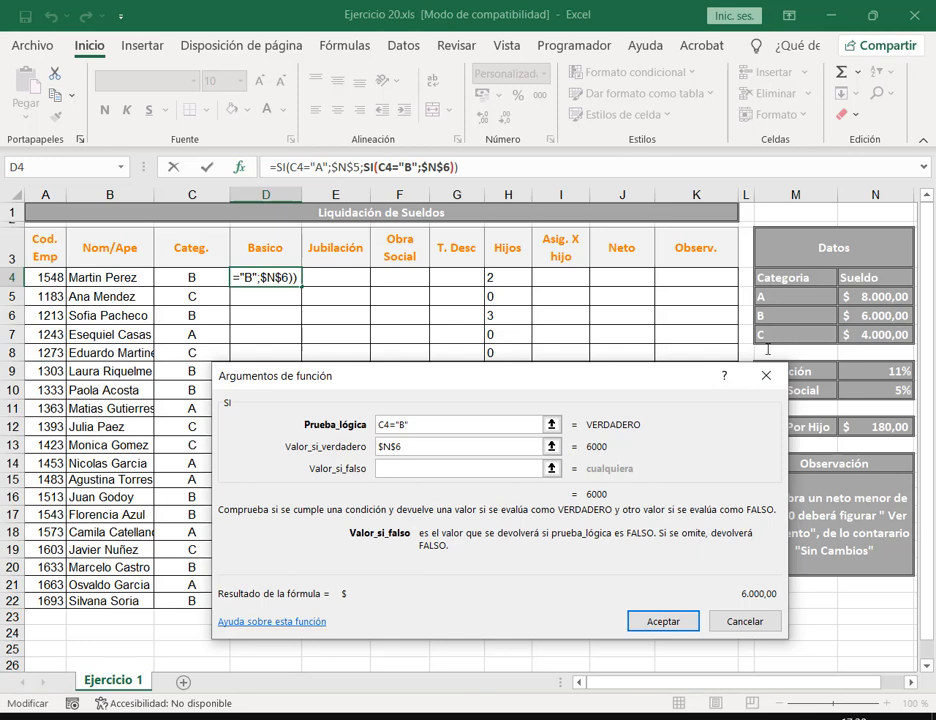
left_click(122, 166)
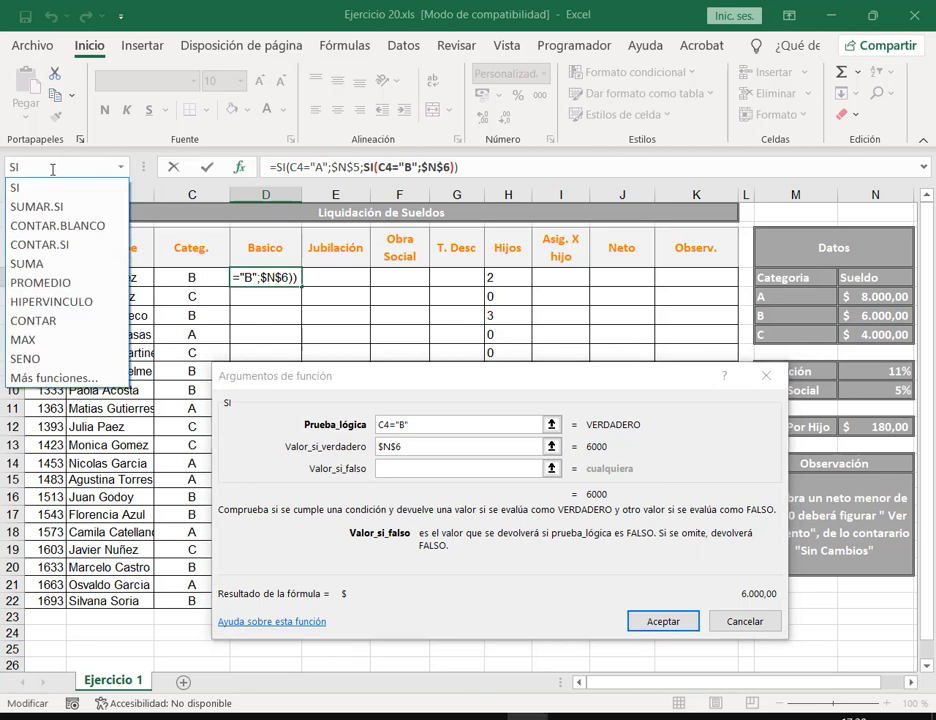
left_click(22, 187)
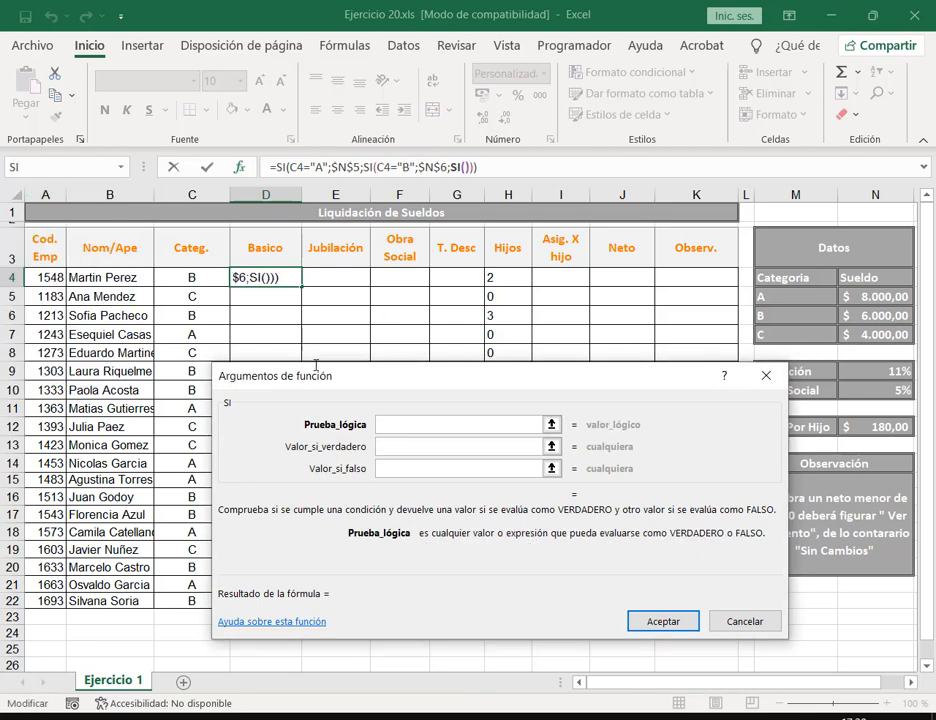
left_click(192, 274)
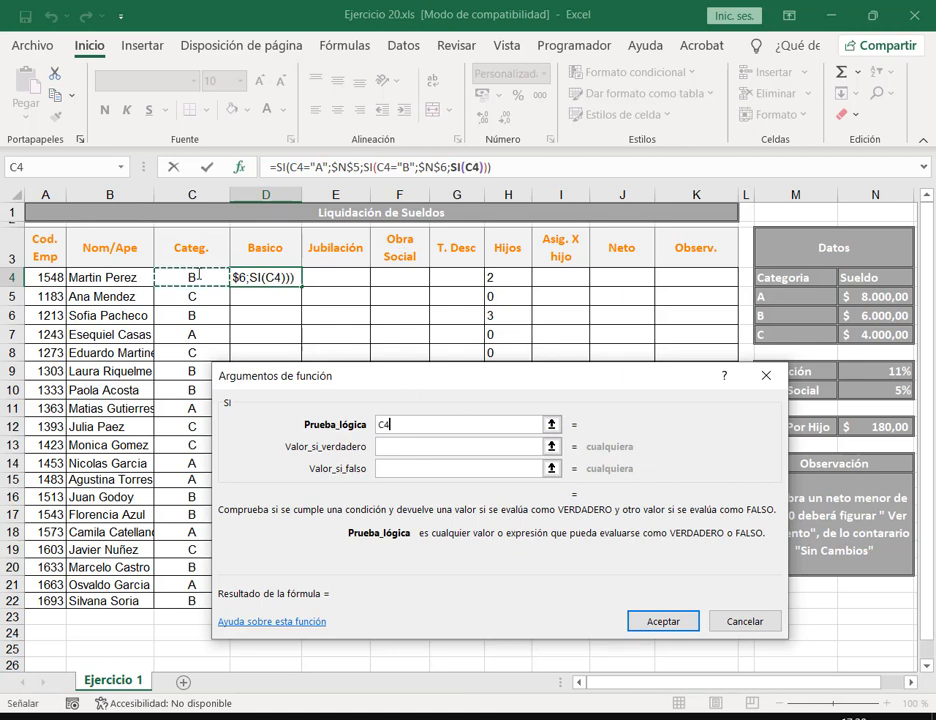
type("=\"C\"")
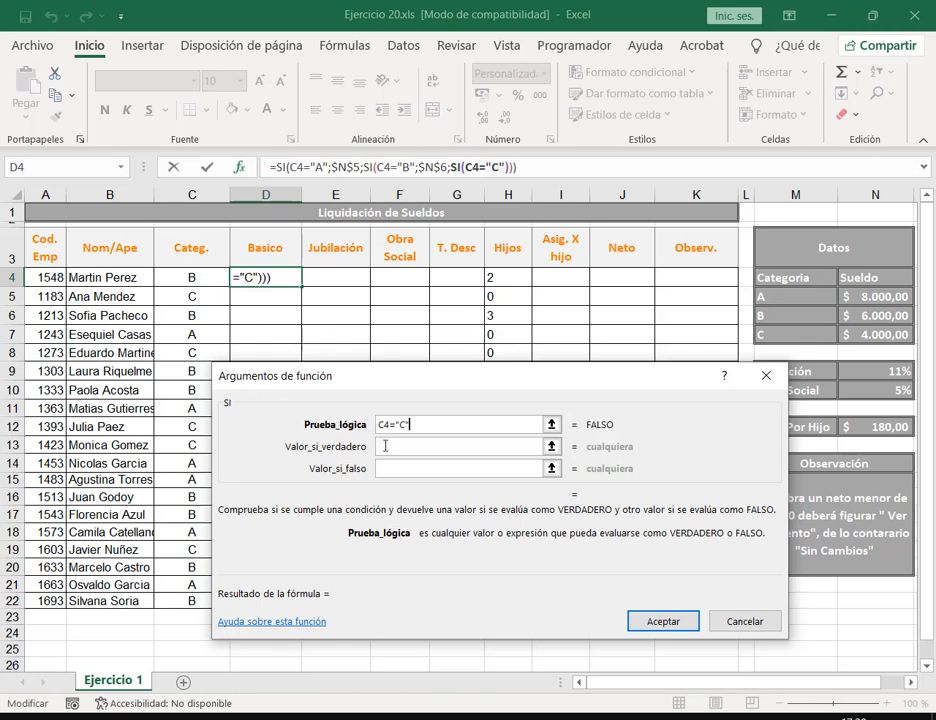
Complete the third SI with the absolute reference $N$7 if true and 0 if false, and accept the formula
left_click(514, 446)
left_click(876, 316)
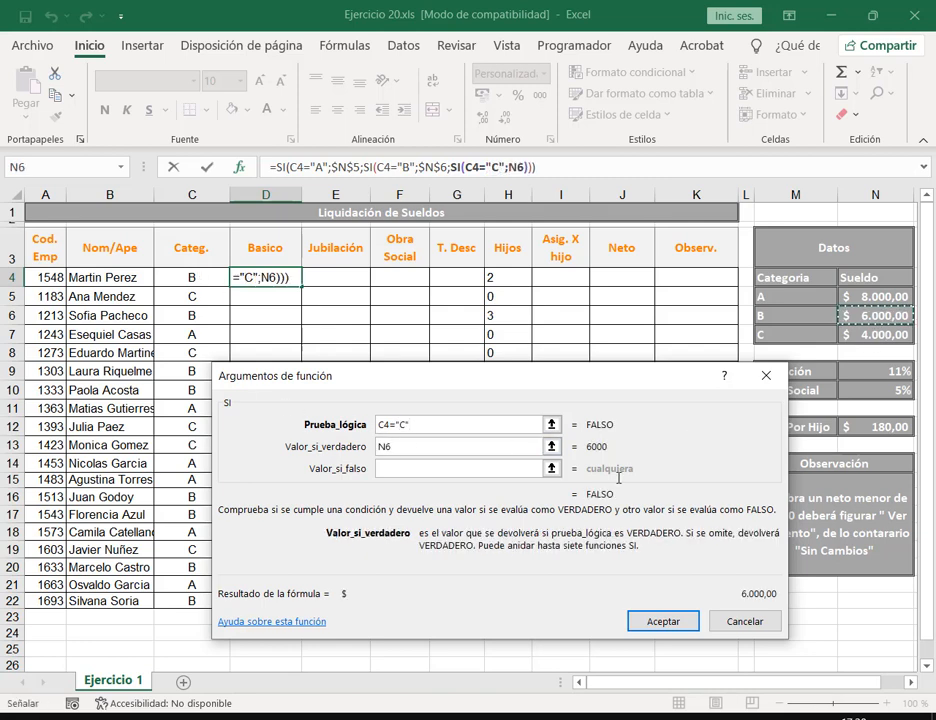
left_click(876, 335)
key("F4")
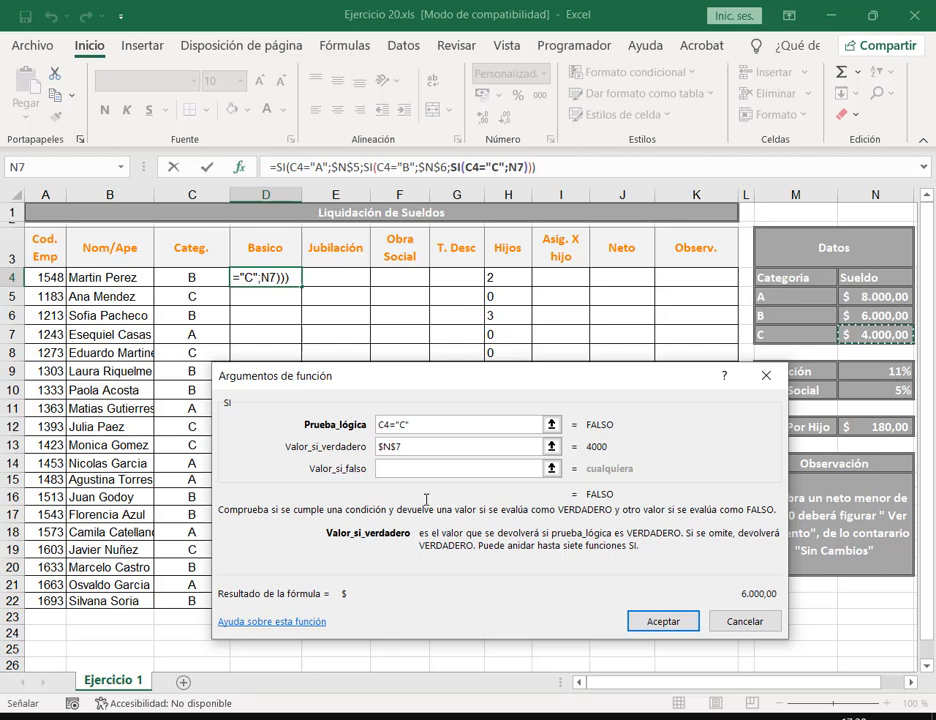
key("Tab")
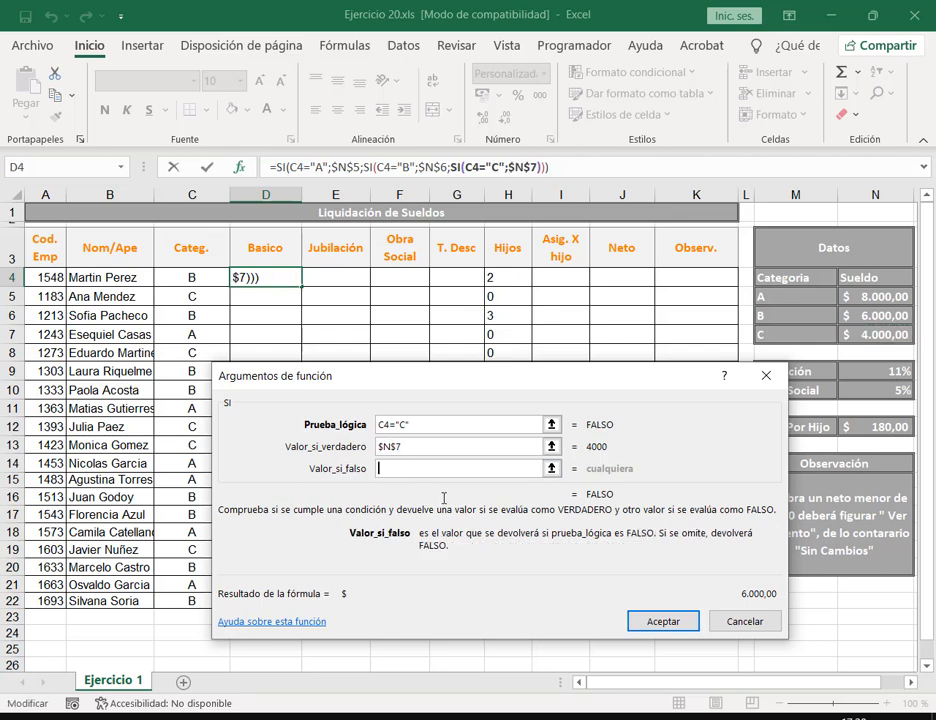
type("0")
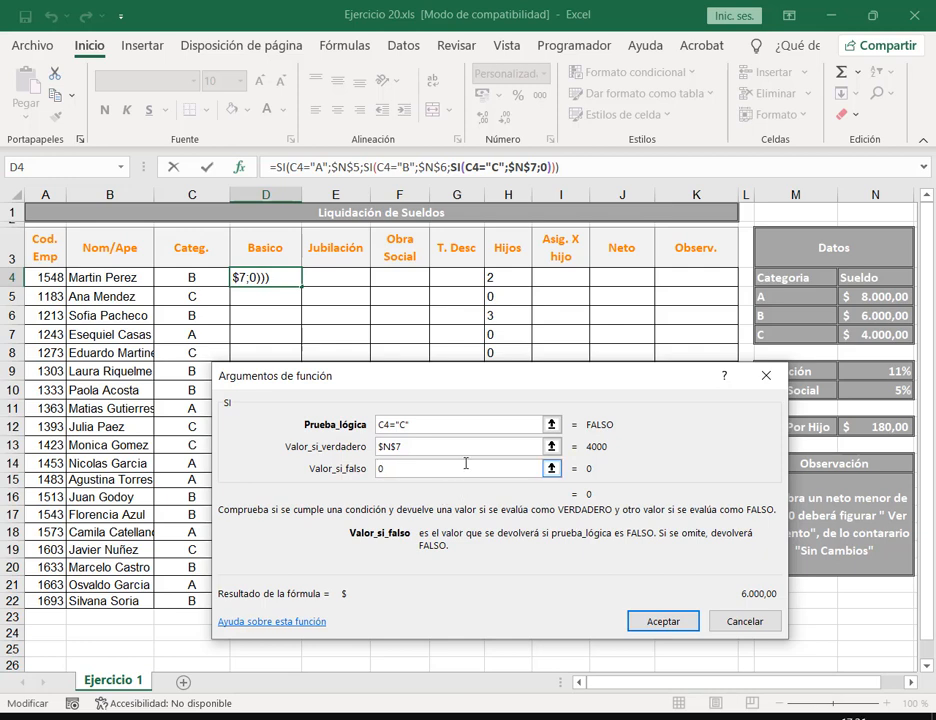
left_click(661, 617)
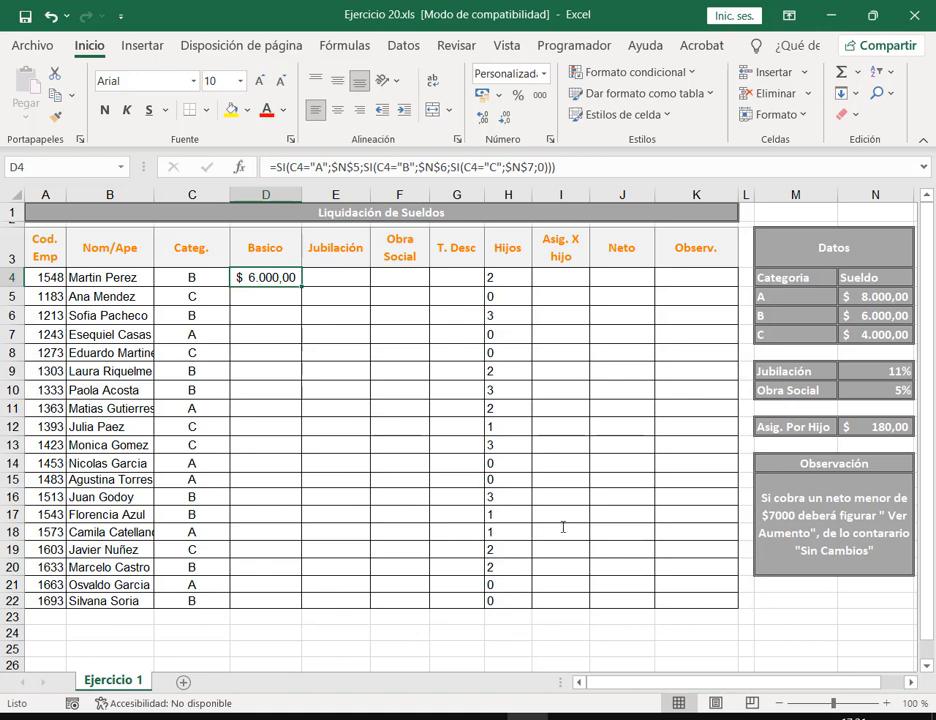
Test the D4 formula by changing the category in C4 to A, to C and back to B
left_click(207, 278)
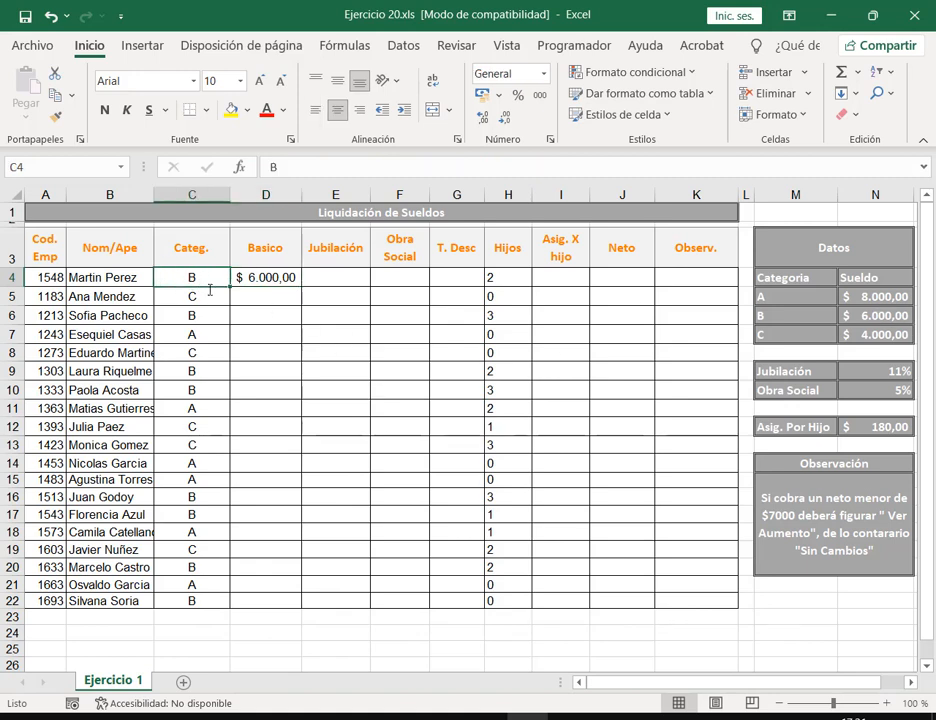
type("A")
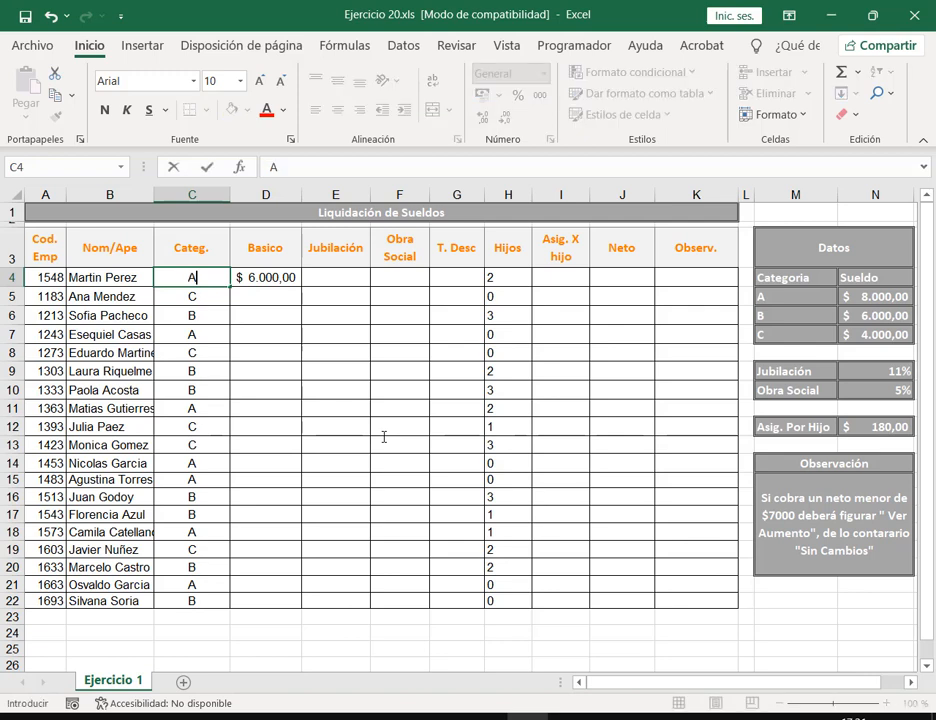
key("Return")
key("Up")
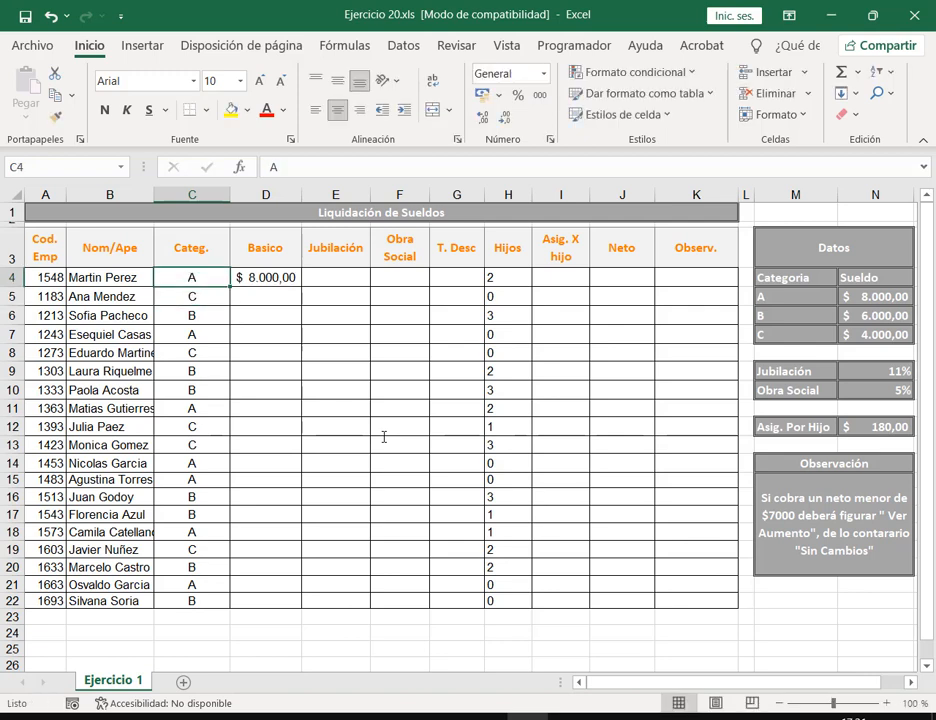
type("C")
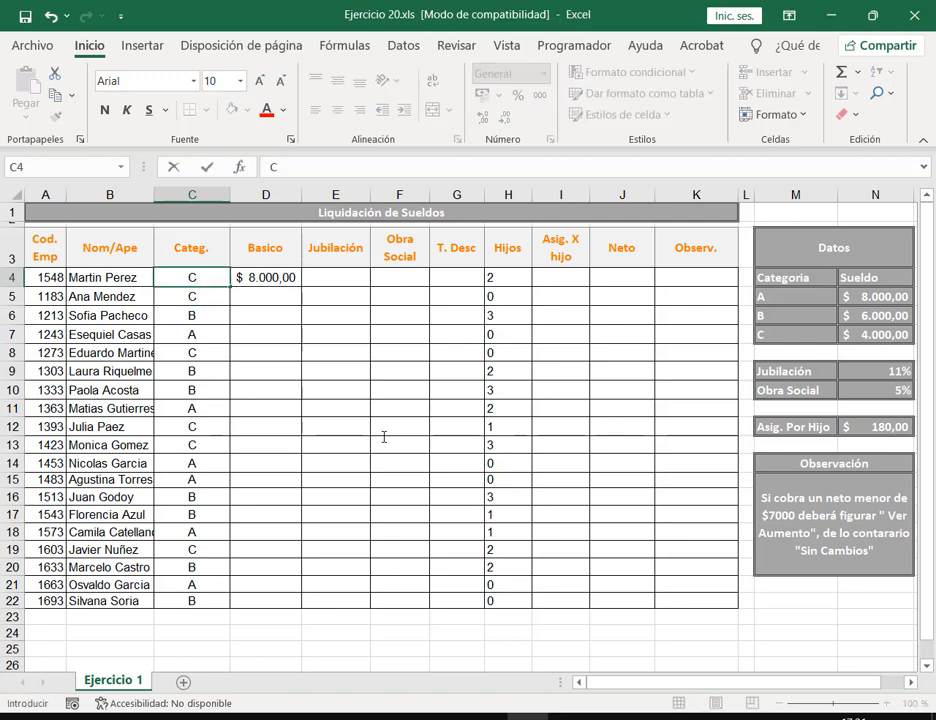
key("Return")
key("Up")
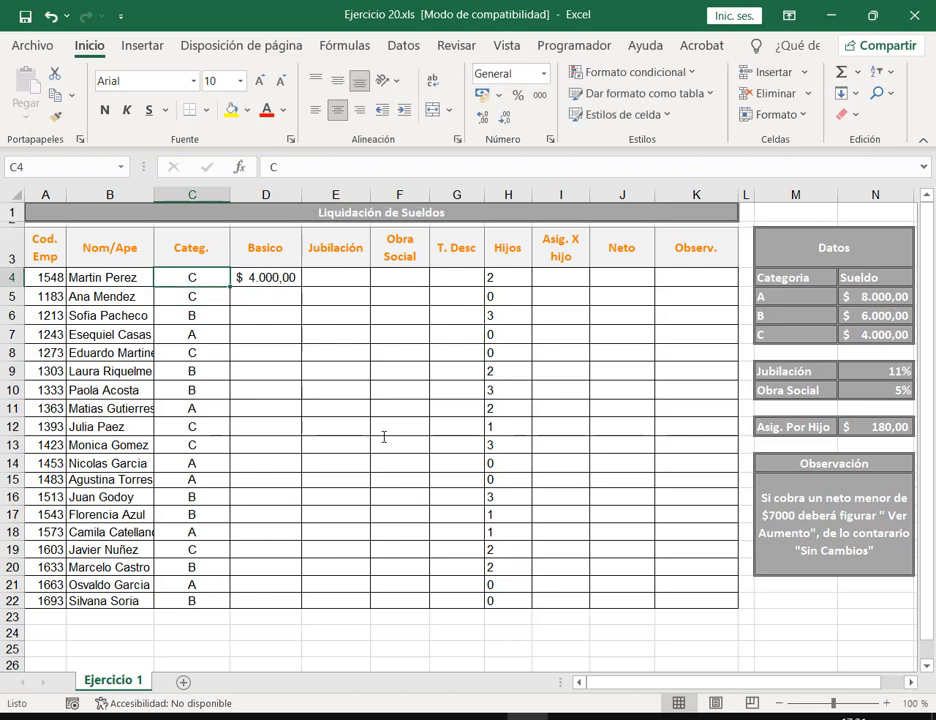
type("B")
key("Return")
key("Up")
Review the nested SI formula in D4 and fill it down the Basico column to D22
left_click(266, 278)
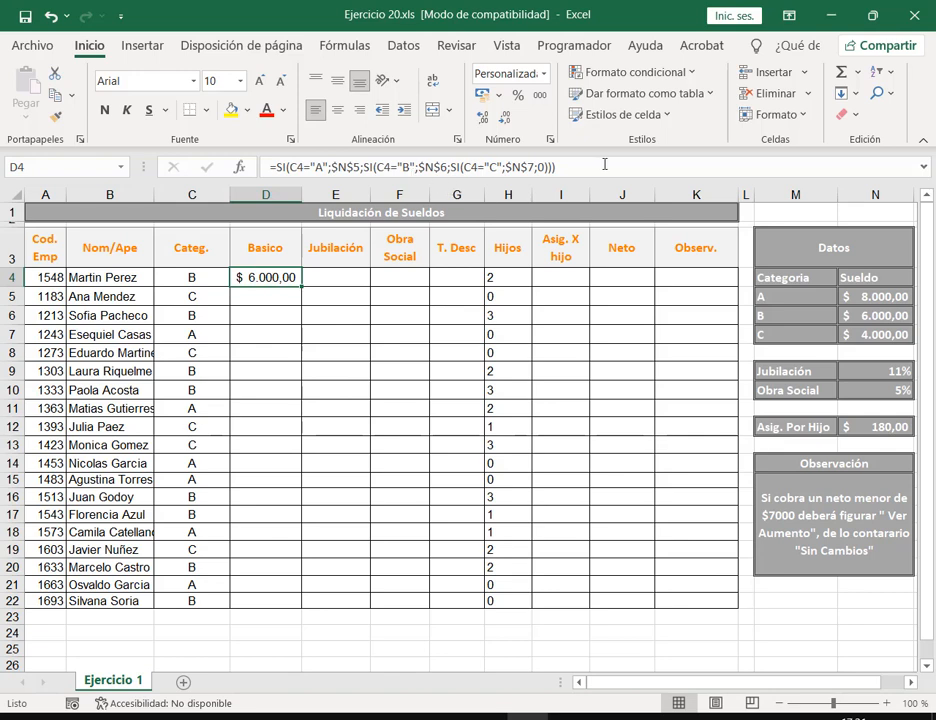
left_click(604, 165)
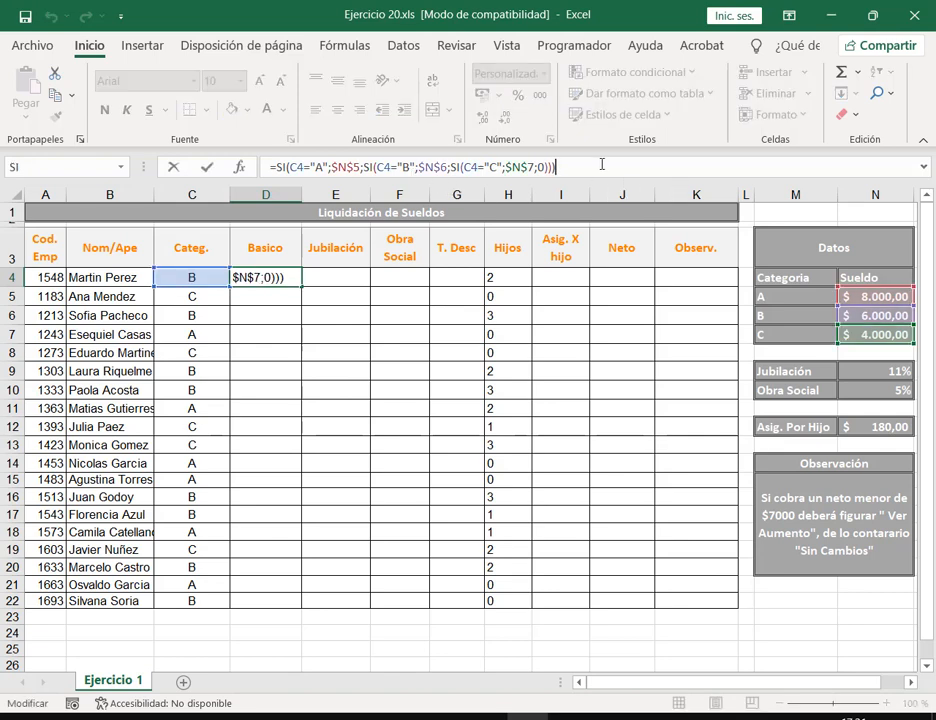
key("Return")
left_click(275, 274)
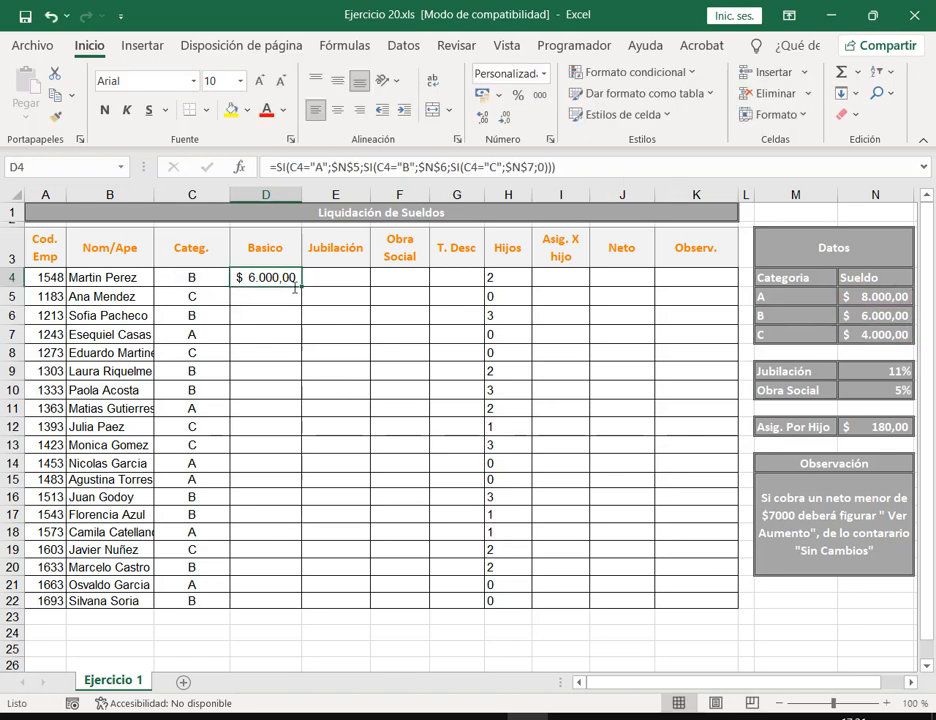
left_click_drag(301, 286, 262, 605)
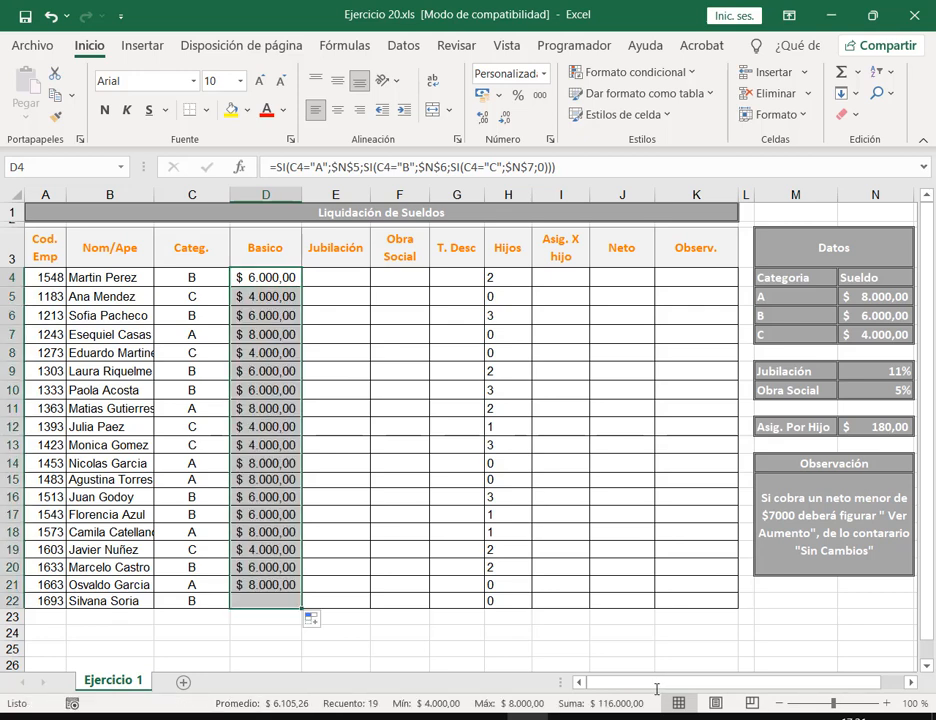
Test the Basico formula by entering the unlisted category J in C5, and undo that change
left_click(192, 296)
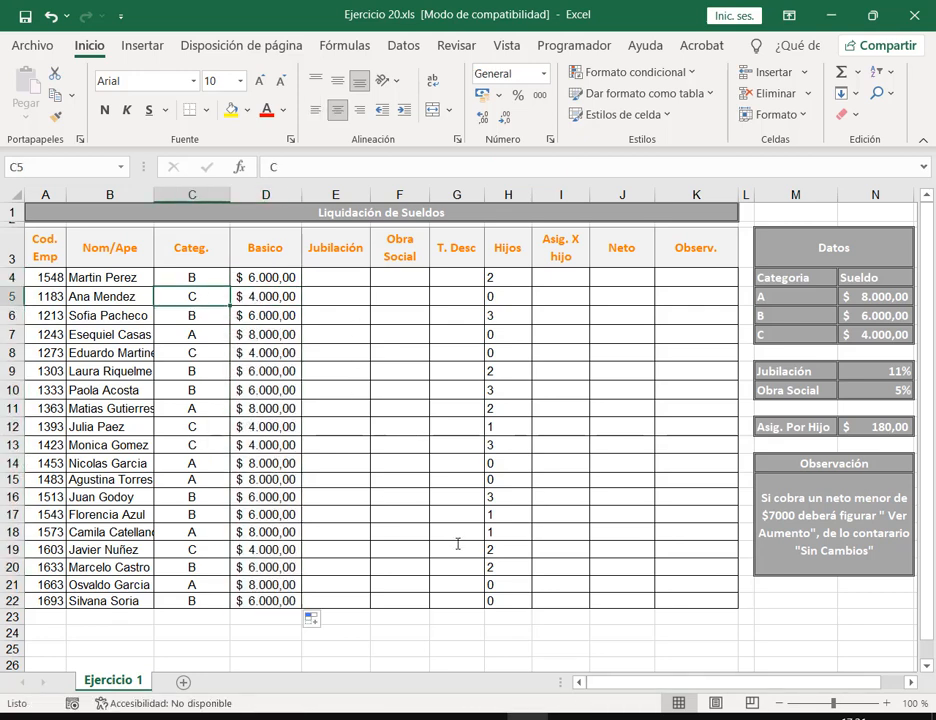
type("J")
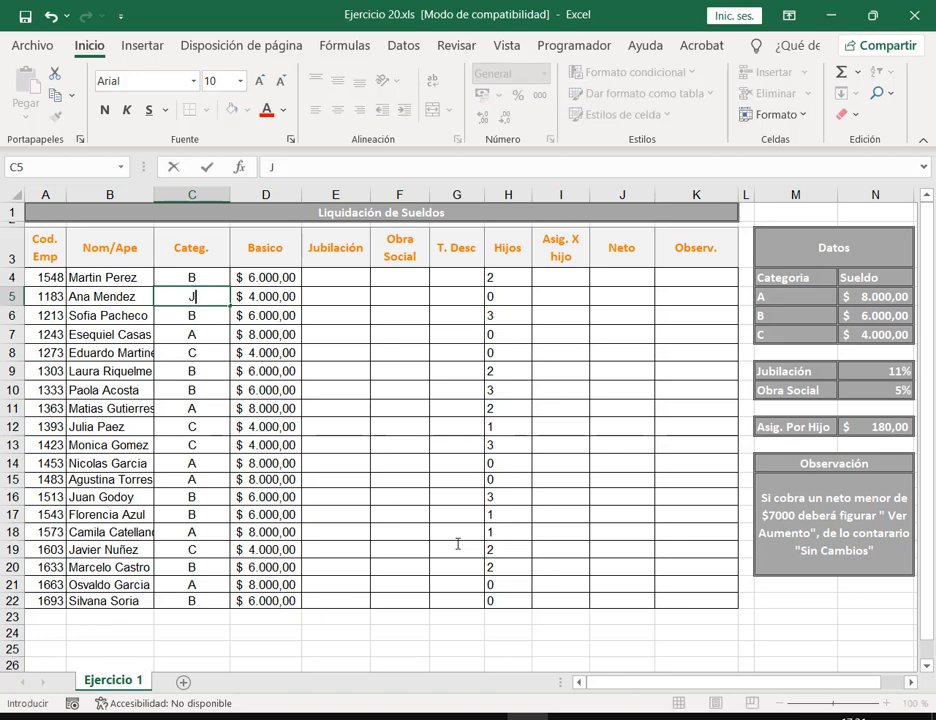
key("Return")
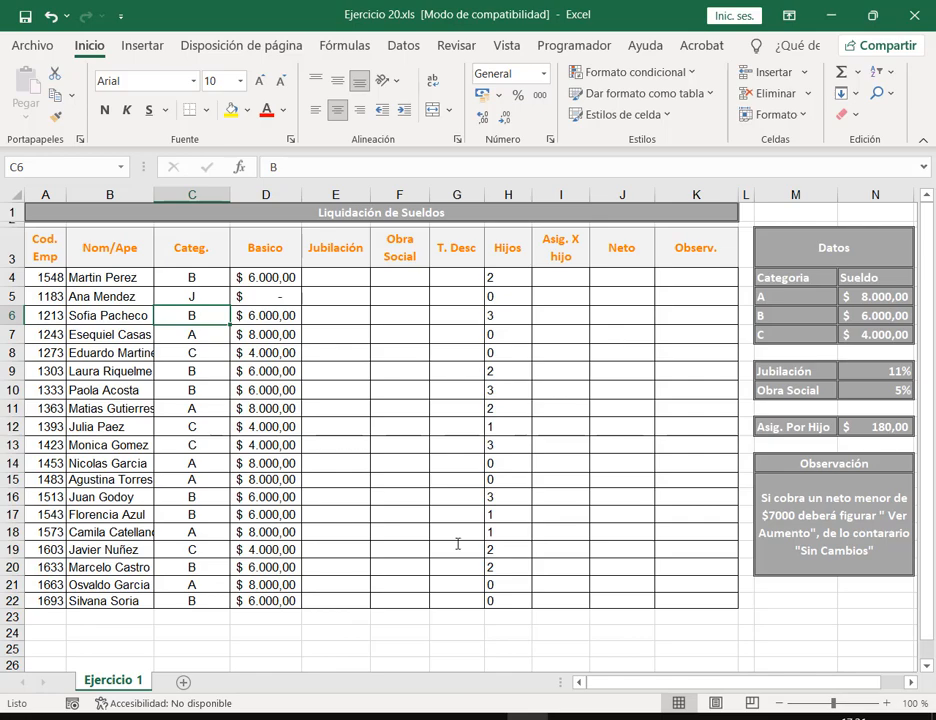
key("ctrl+z")
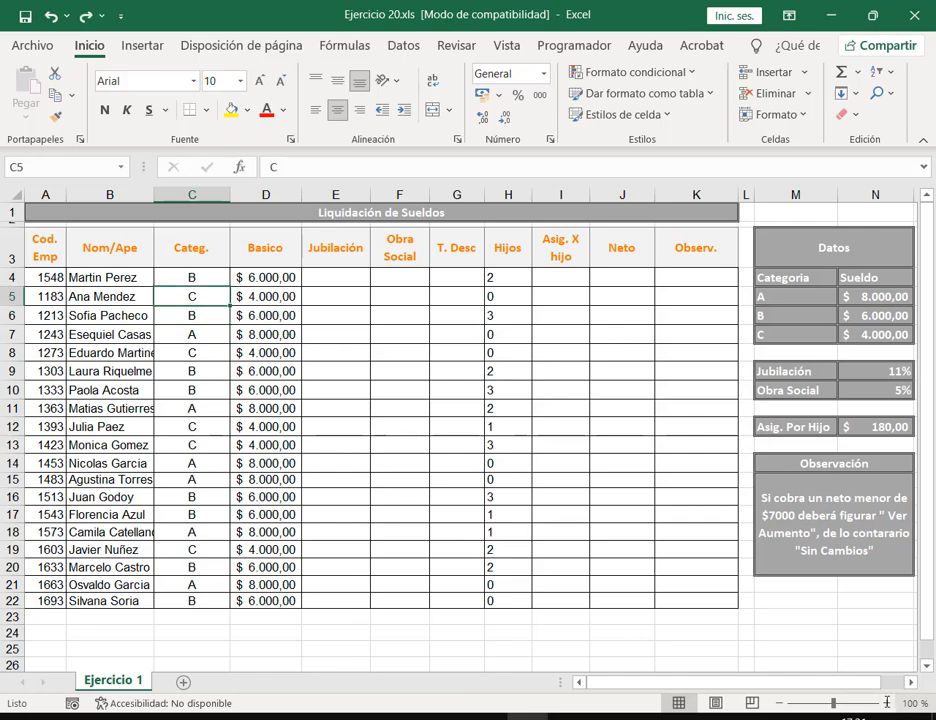
Save the workbook in its current format, turning off the compatibility check on saving
left_click(886, 703)
left_click(886, 703)
left_click(886, 703)
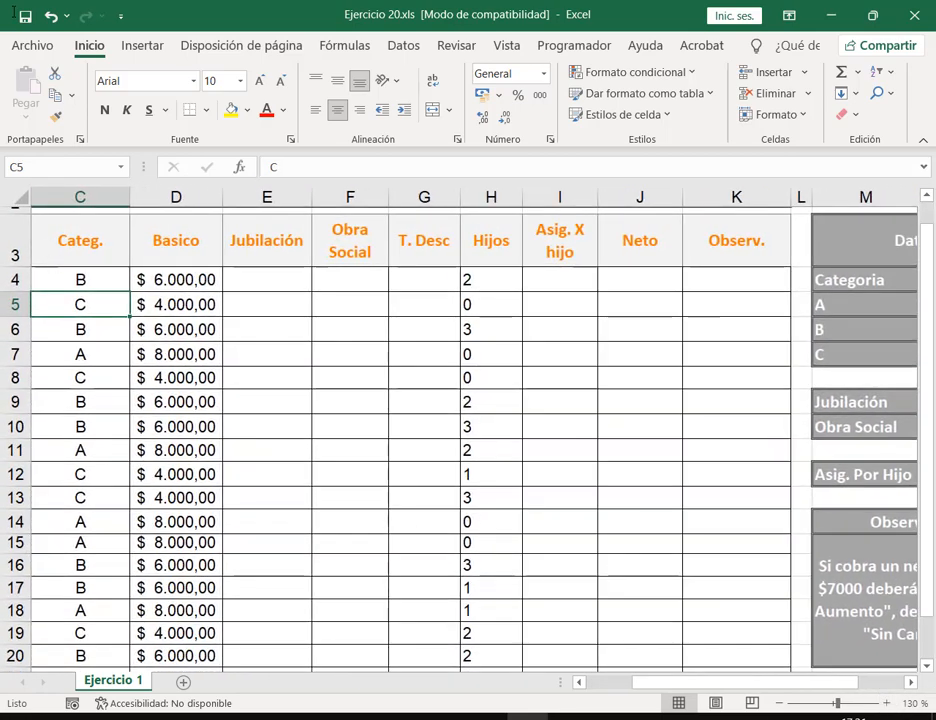
key("ctrl+s")
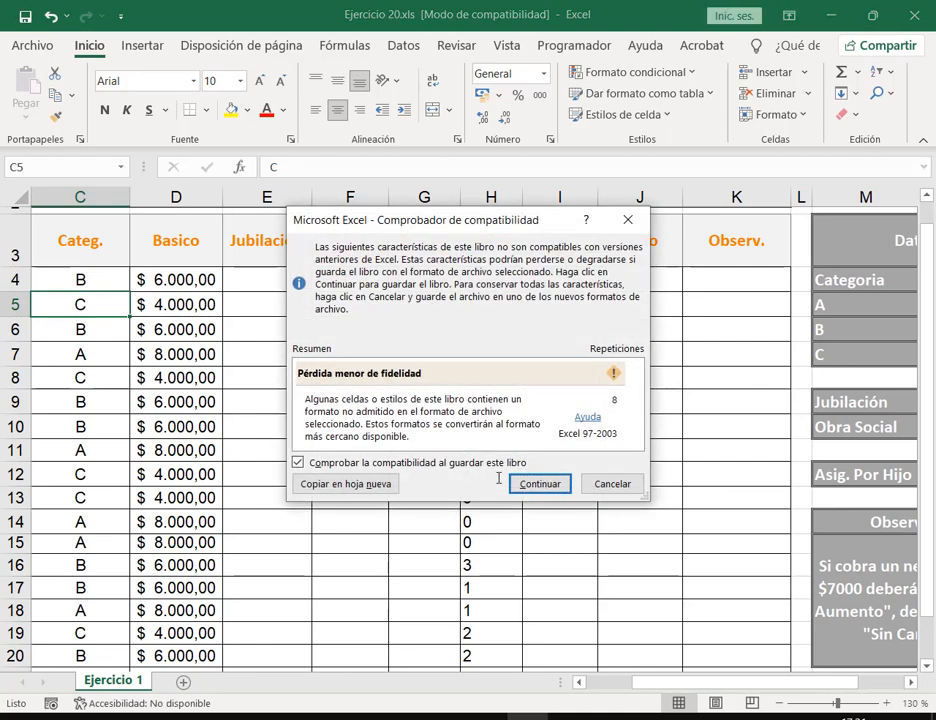
left_click_drag(465, 218, 462, 185)
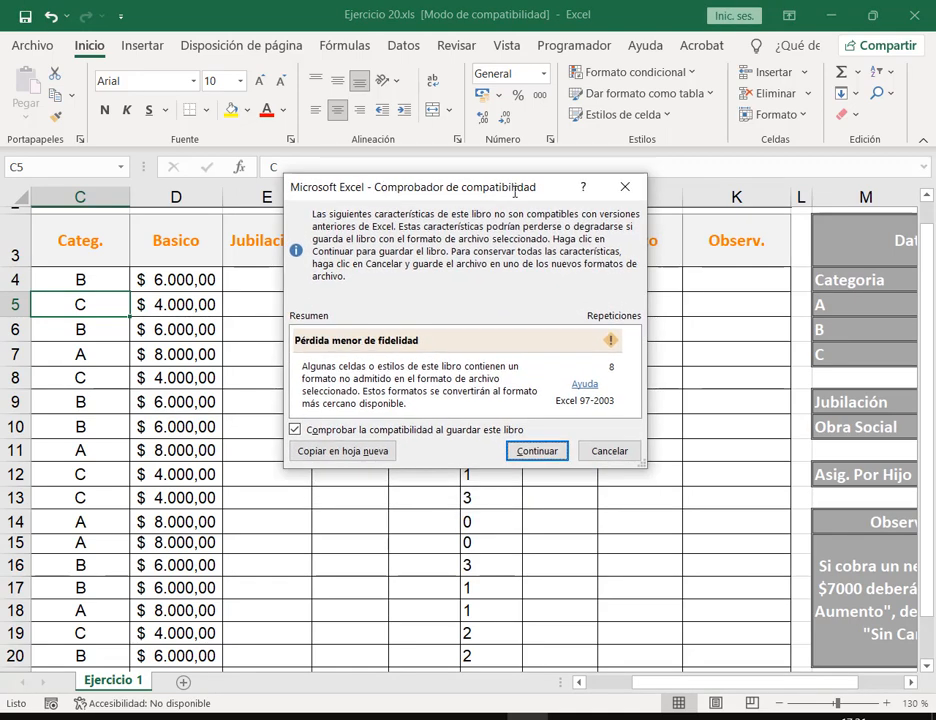
left_click(312, 429)
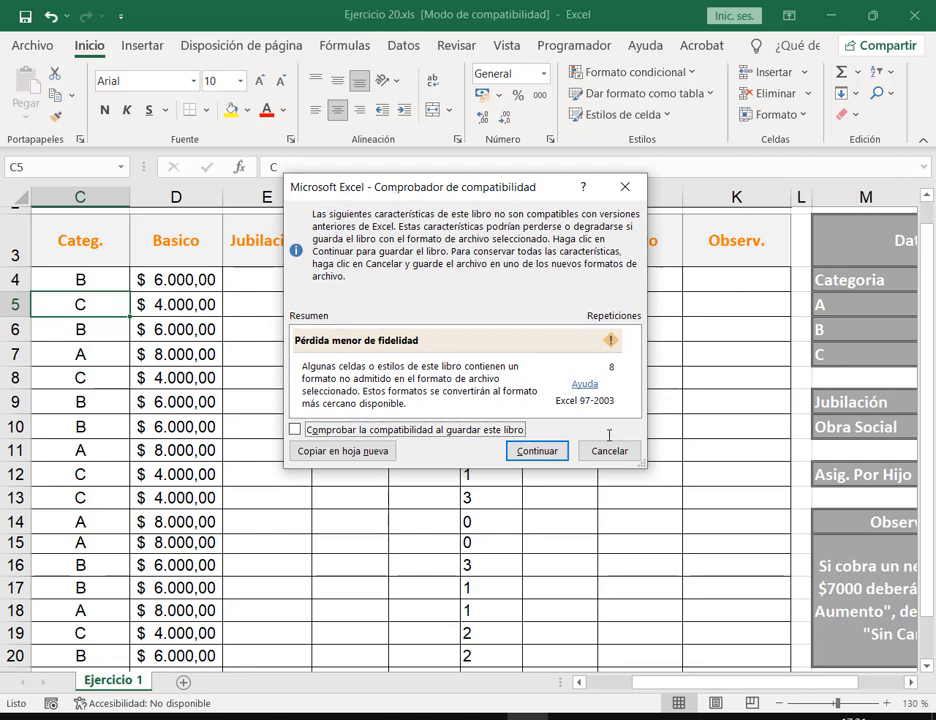
left_click(536, 452)
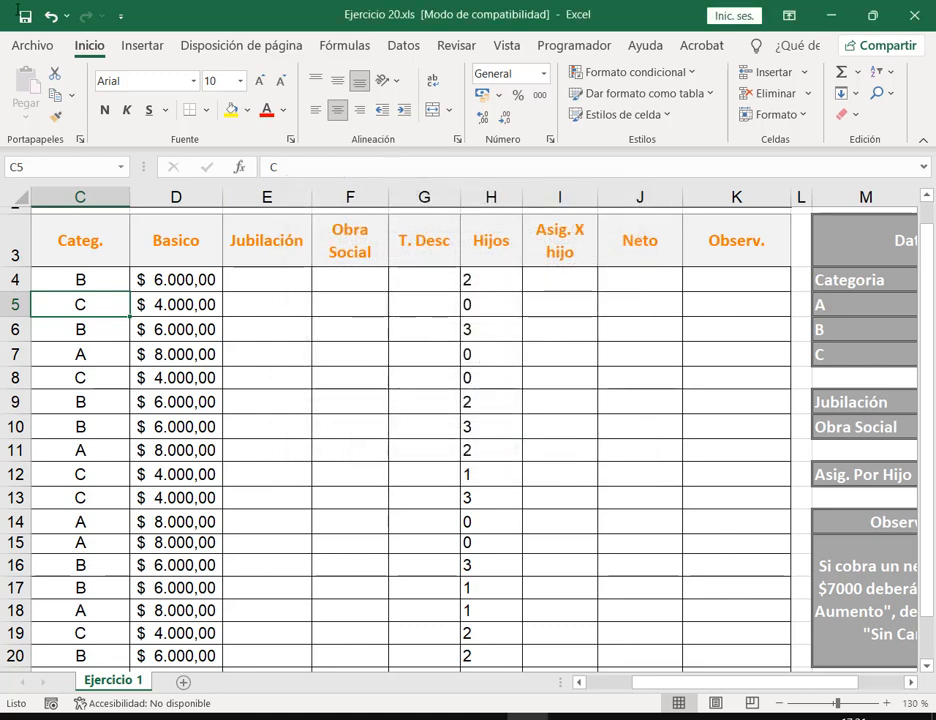
Compare the nested SI formula in D4 with the ESTRUCTURA COMPLEJA syntax in the Bloc de notas notes
left_click(246, 284)
left_click(192, 283)
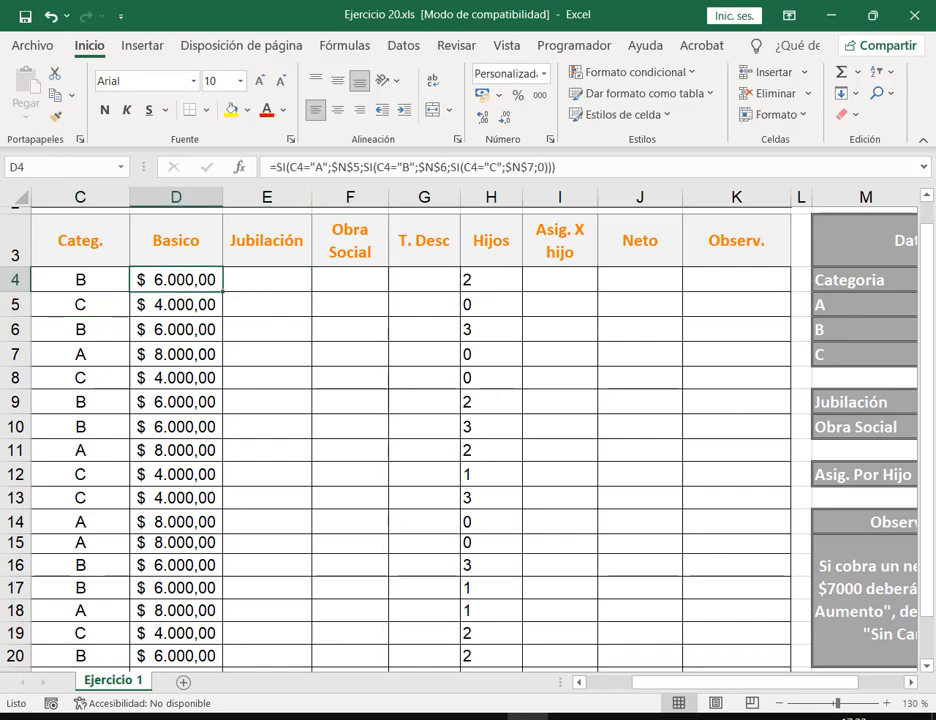
key("alt+Tab")
left_click(656, 434)
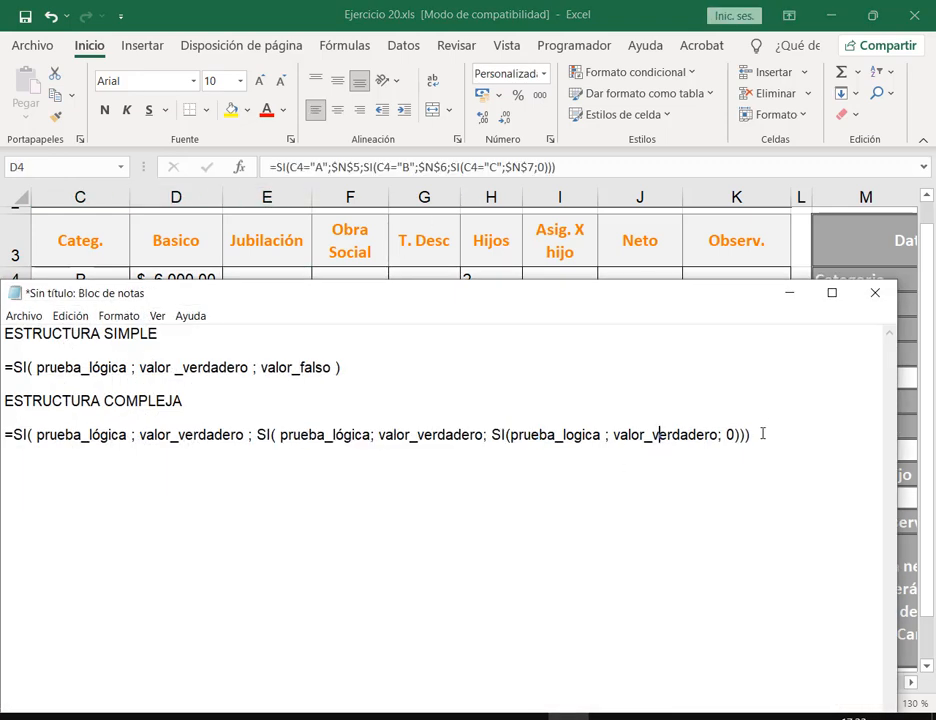
left_click_drag(762, 433, 3, 435)
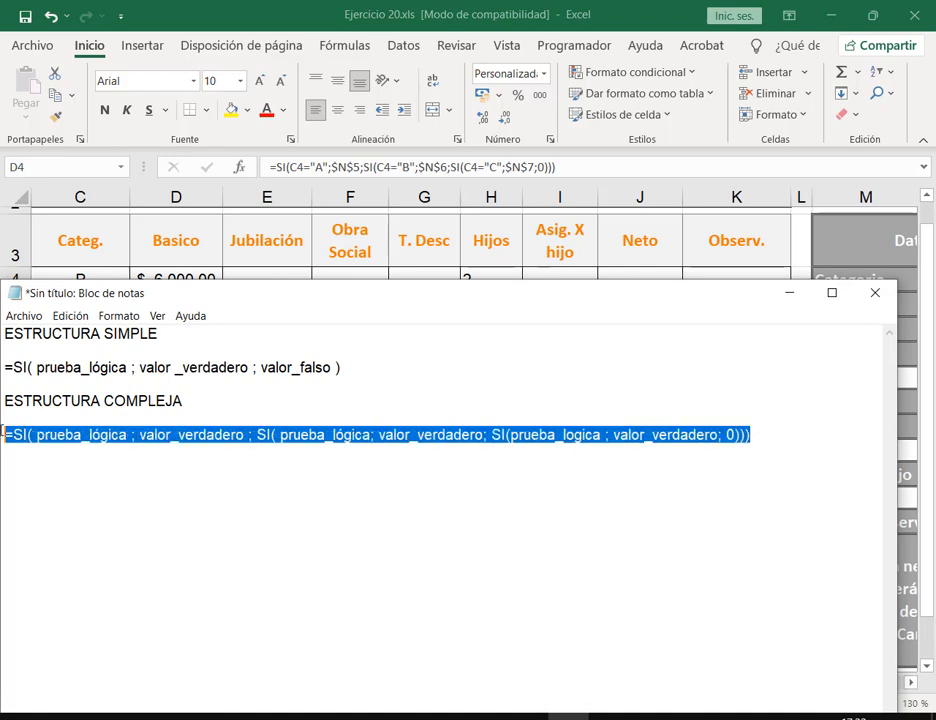
left_click(792, 292)
Calculate the first employee's Jubilación in E4 with the formula =D4*$N$9
left_click(261, 278)
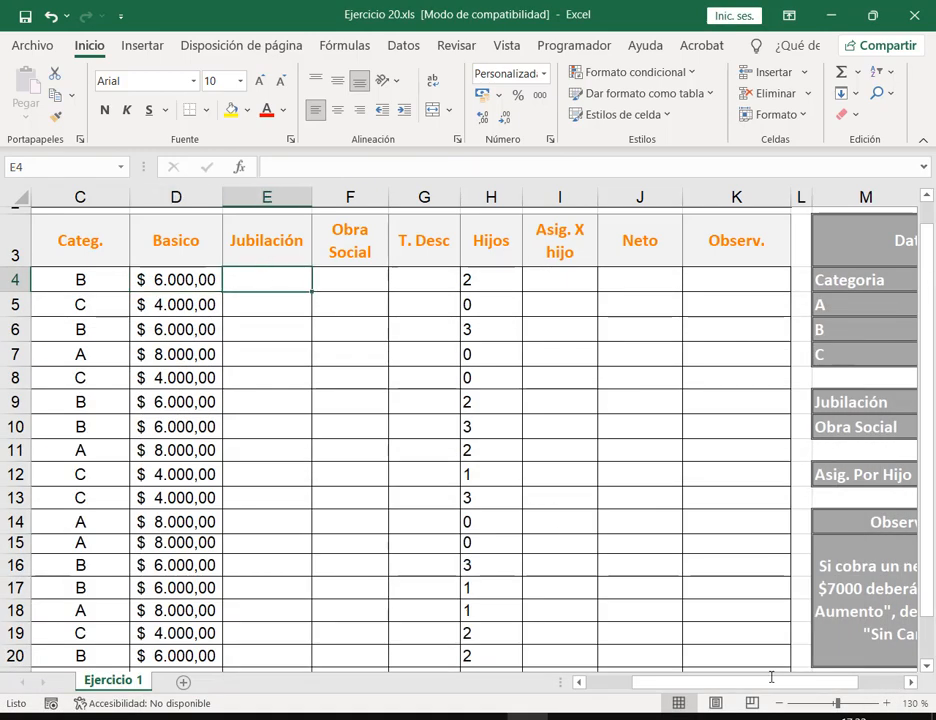
left_click_drag(771, 680, 860, 688)
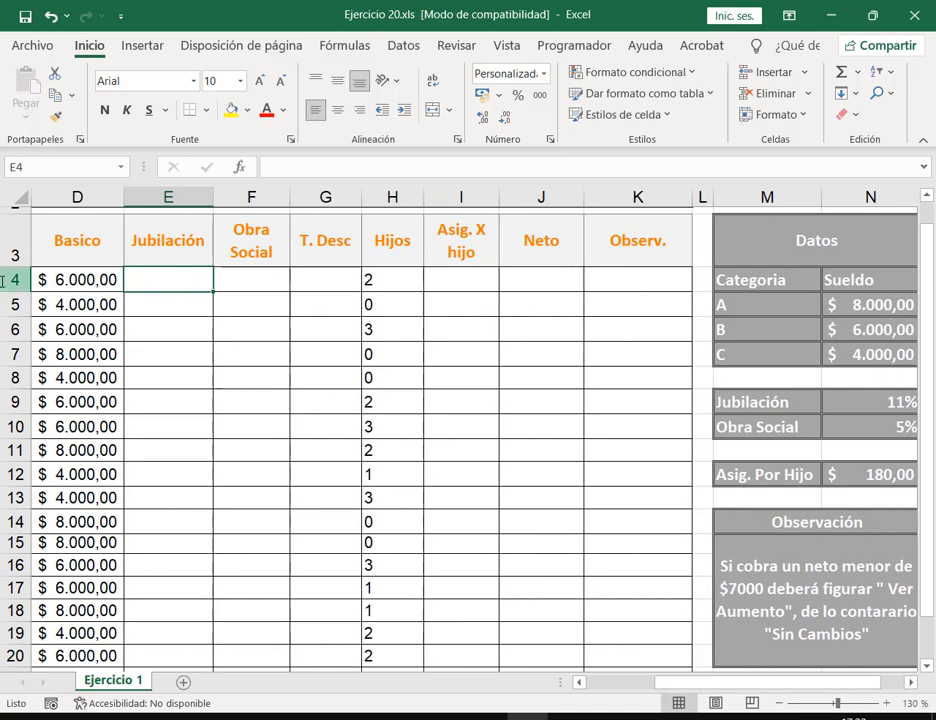
type(")")
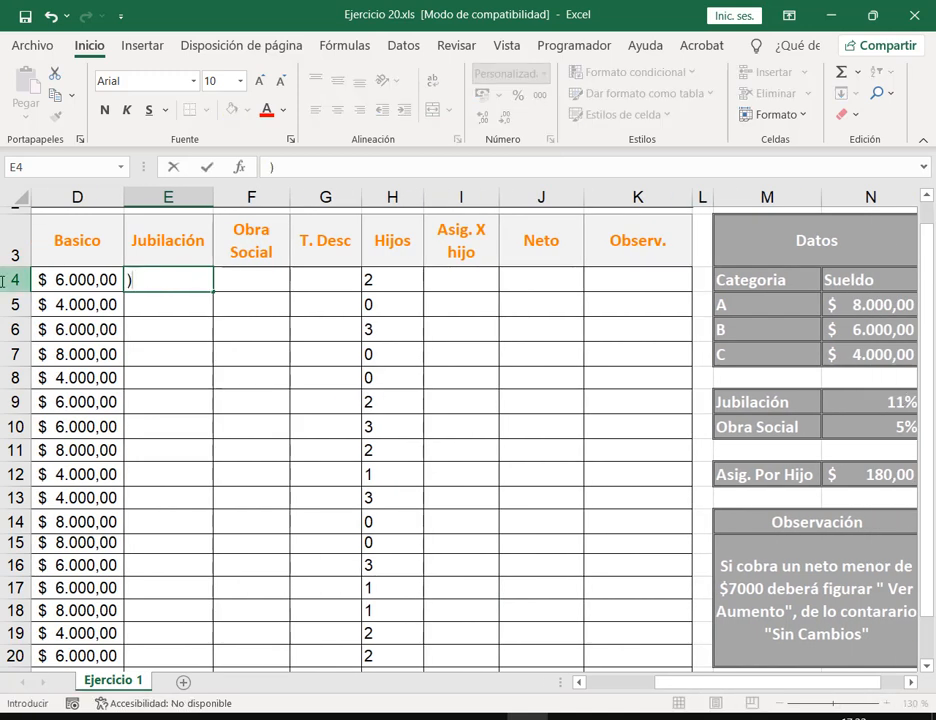
key("BackSpace")
type("=")
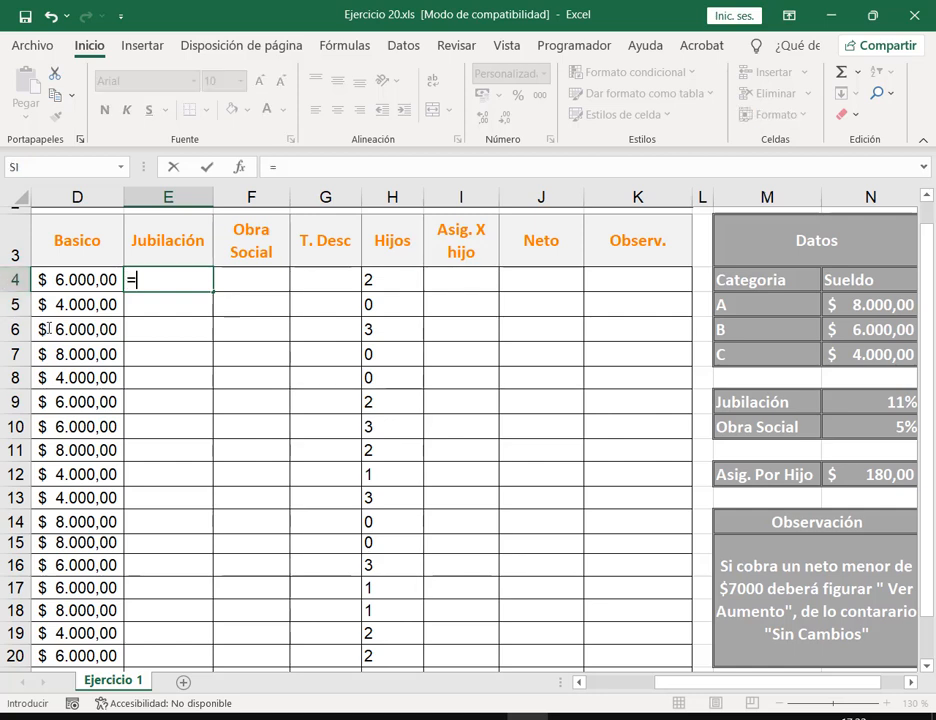
left_click(100, 278)
type("*")
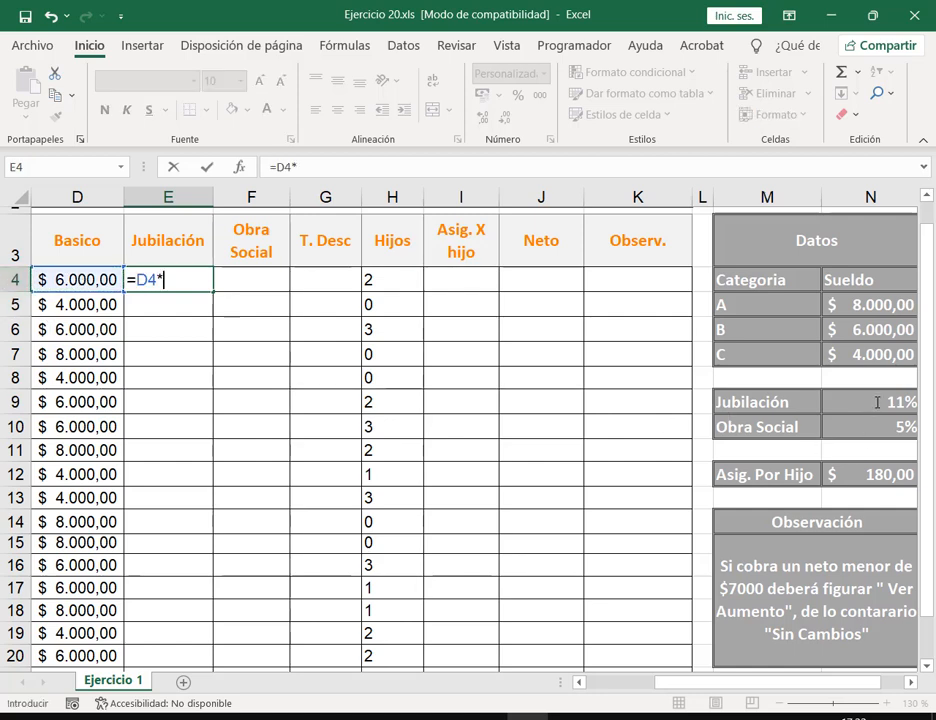
left_click(875, 401)
key("F4")
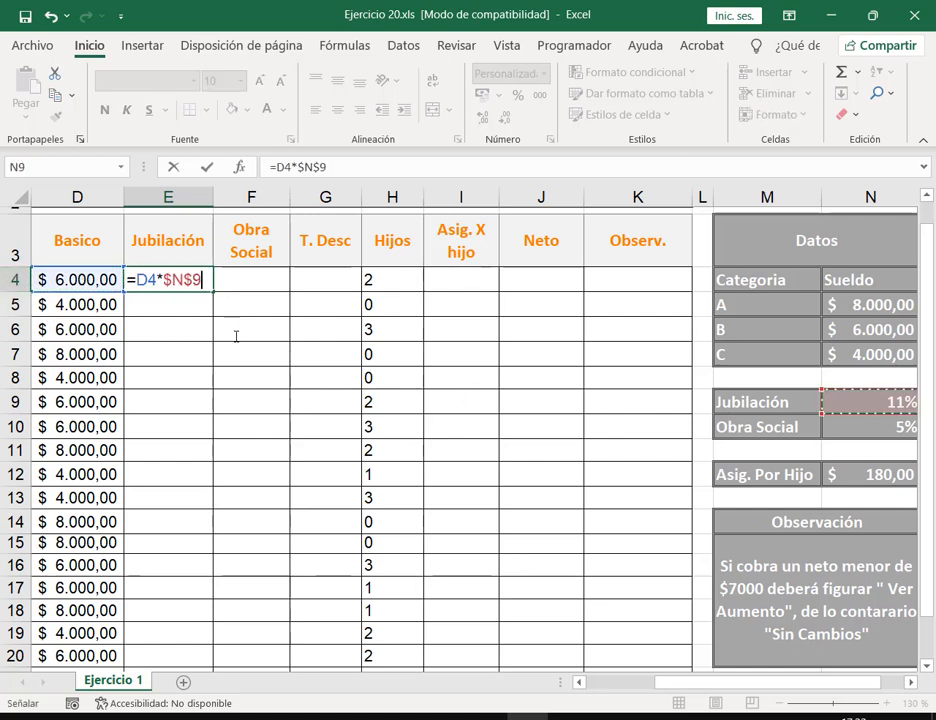
key("Return")
Enter =D4*$N$10 as the Obra Social formula in F4, and fill E4:F4 down both columns
left_click(258, 280)
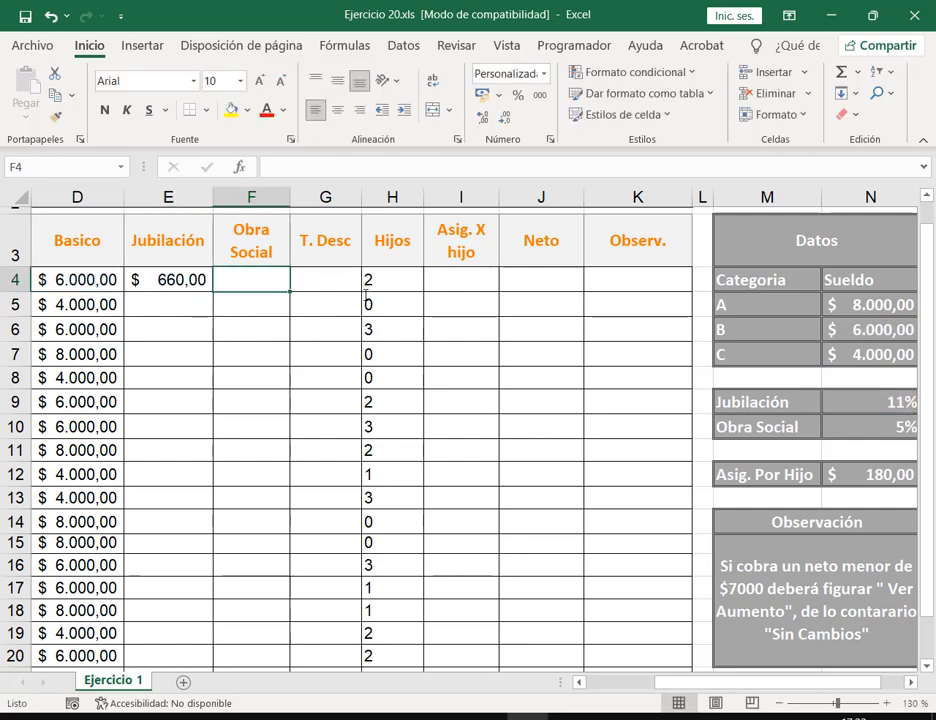
type("=")
left_click(113, 277)
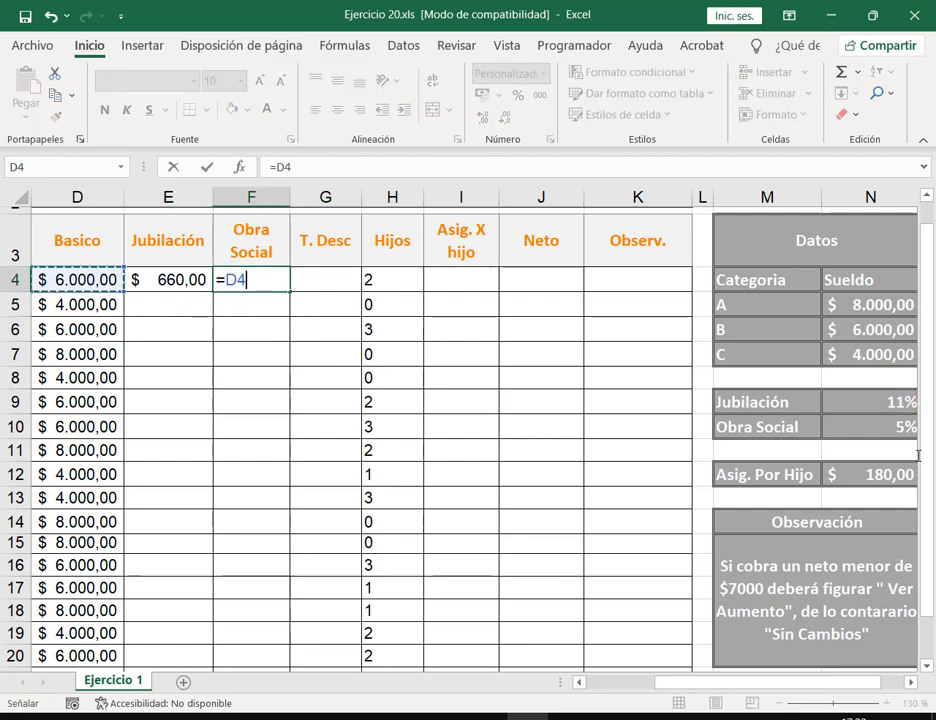
type("*")
left_click(885, 430)
key("F4")
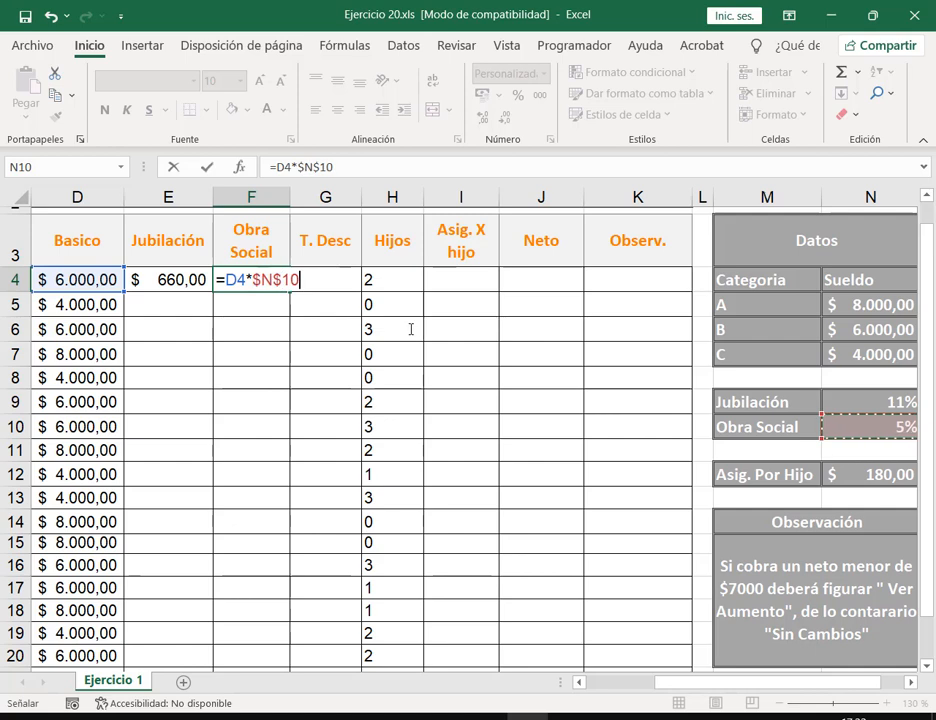
key("Return")
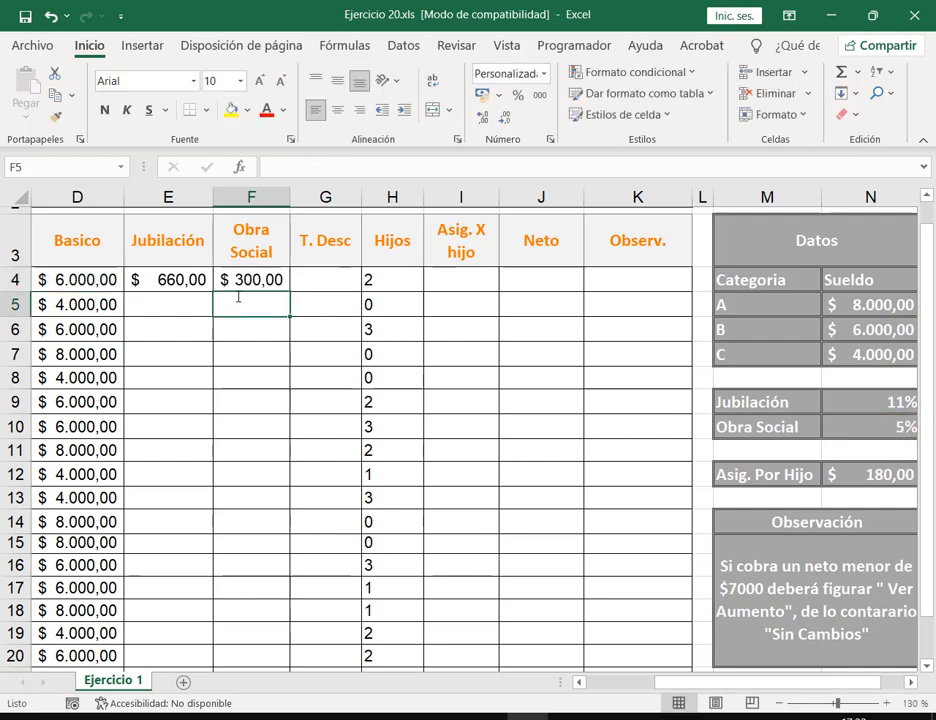
left_click_drag(170, 280, 265, 282)
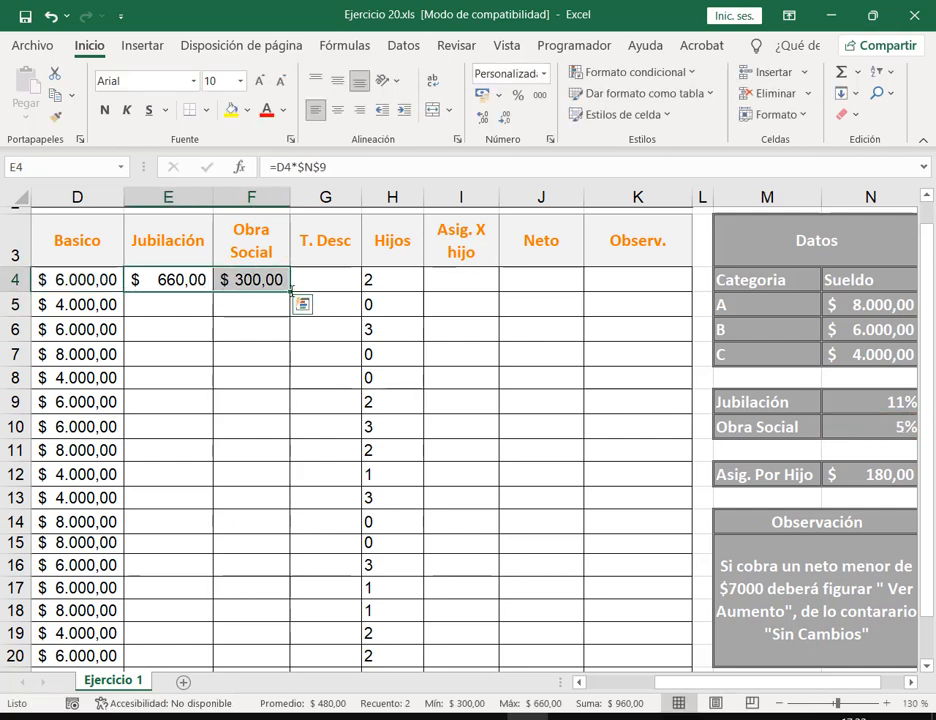
double_click(291, 290)
Widen the T. Desc column and calculate it with =E4+F4 from G4 down through all employees
left_click(312, 286)
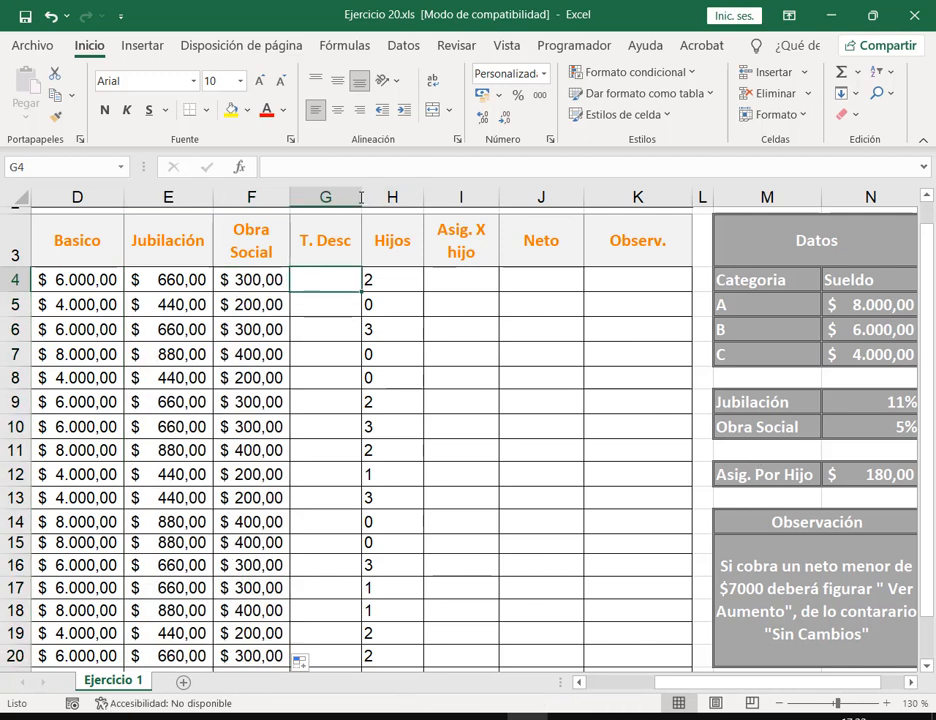
left_click_drag(362, 197, 394, 198)
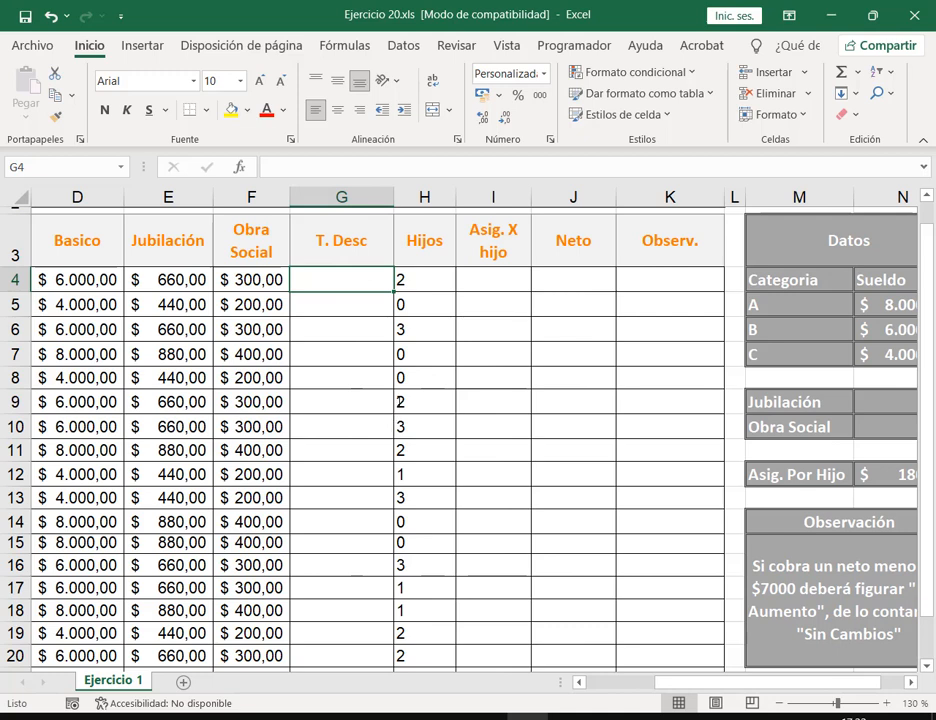
type("=")
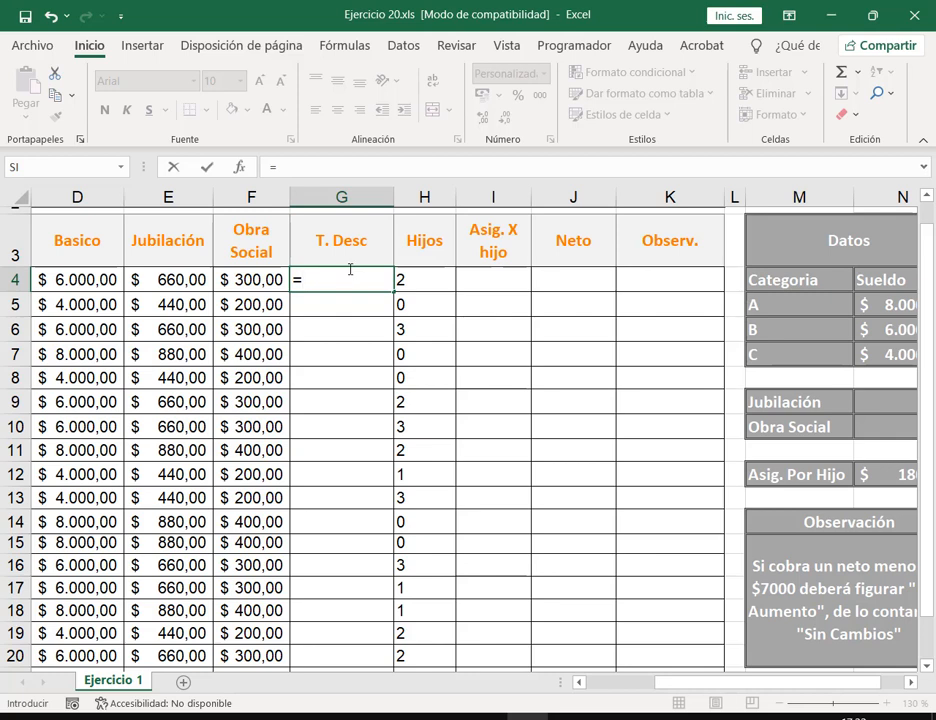
left_click(180, 280)
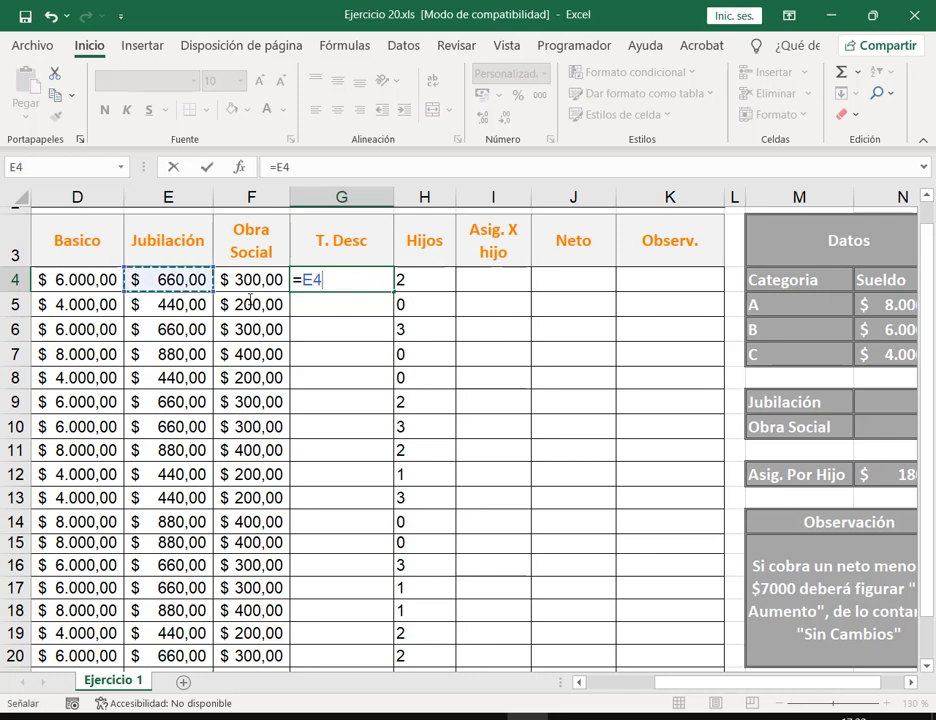
type("+")
left_click(256, 280)
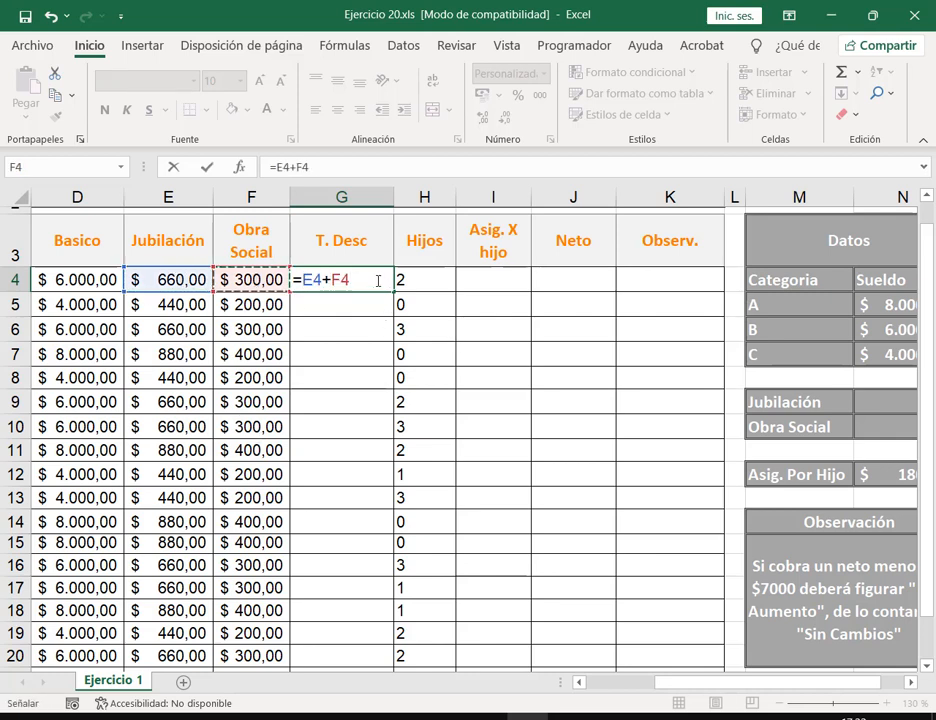
key("ctrl+Return")
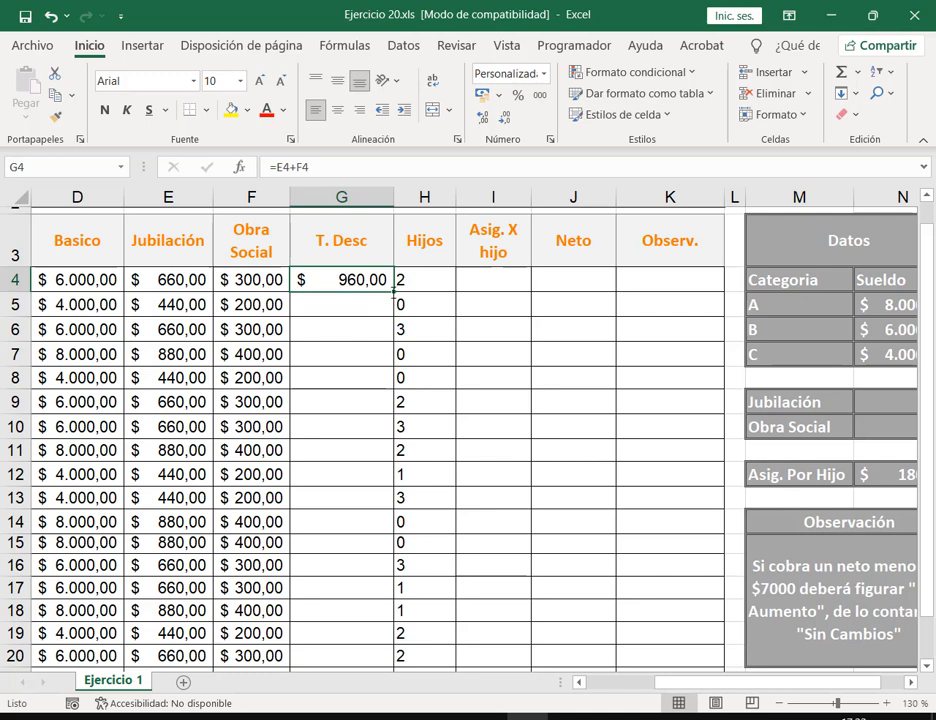
double_click(394, 290)
left_click(350, 281)
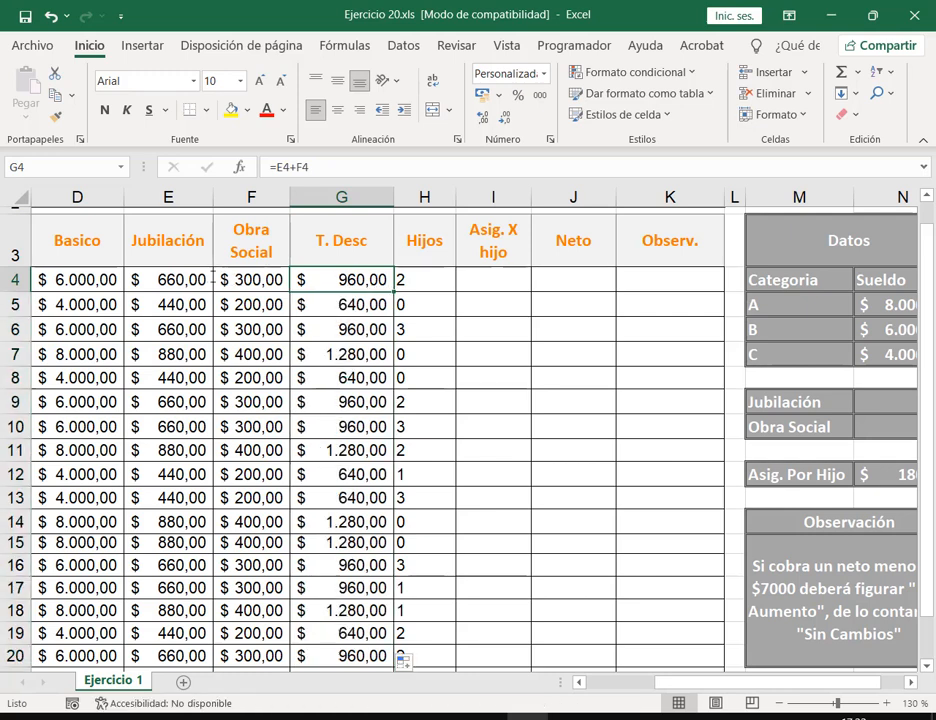
Center the contents of the Hijos column horizontally
left_click(445, 273)
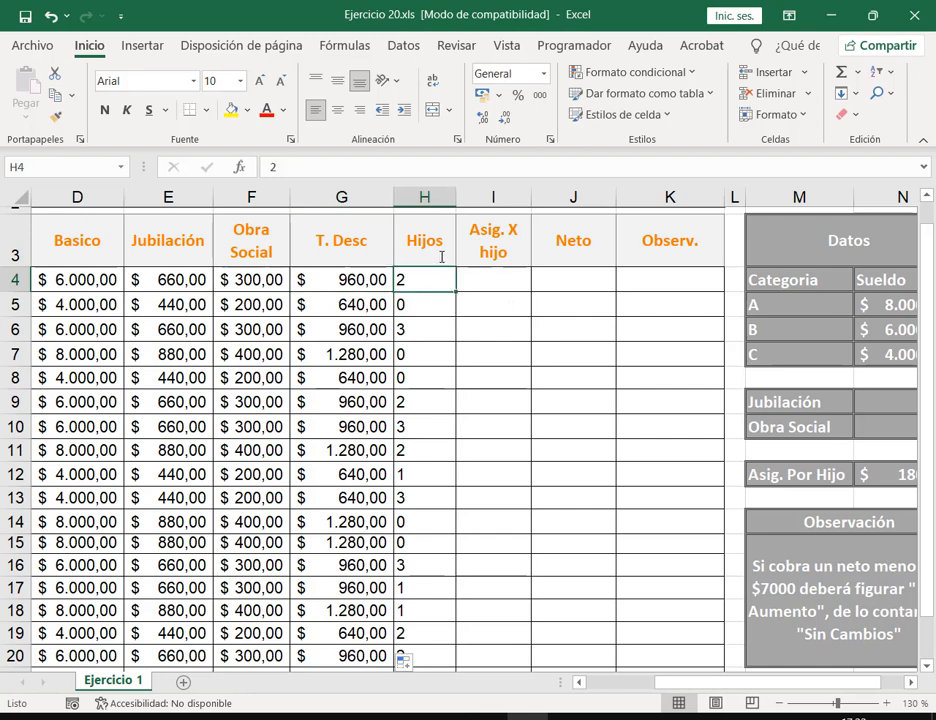
left_click(426, 196)
left_click(340, 111)
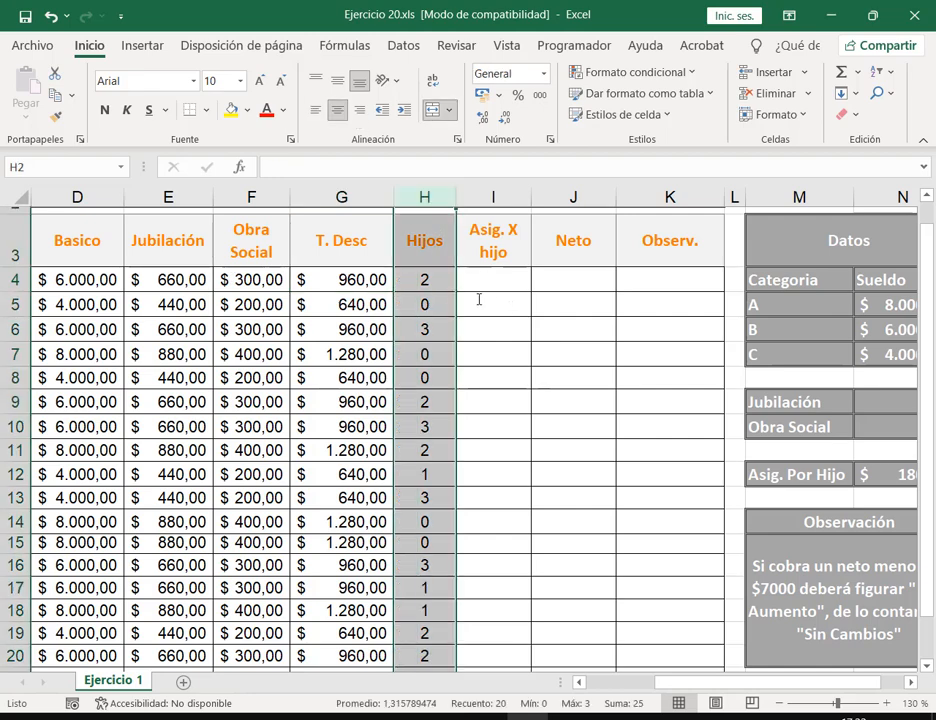
Calculate the first employee's Asig. X hijo in I4 with the formula =H4*$N$12
left_click(487, 284)
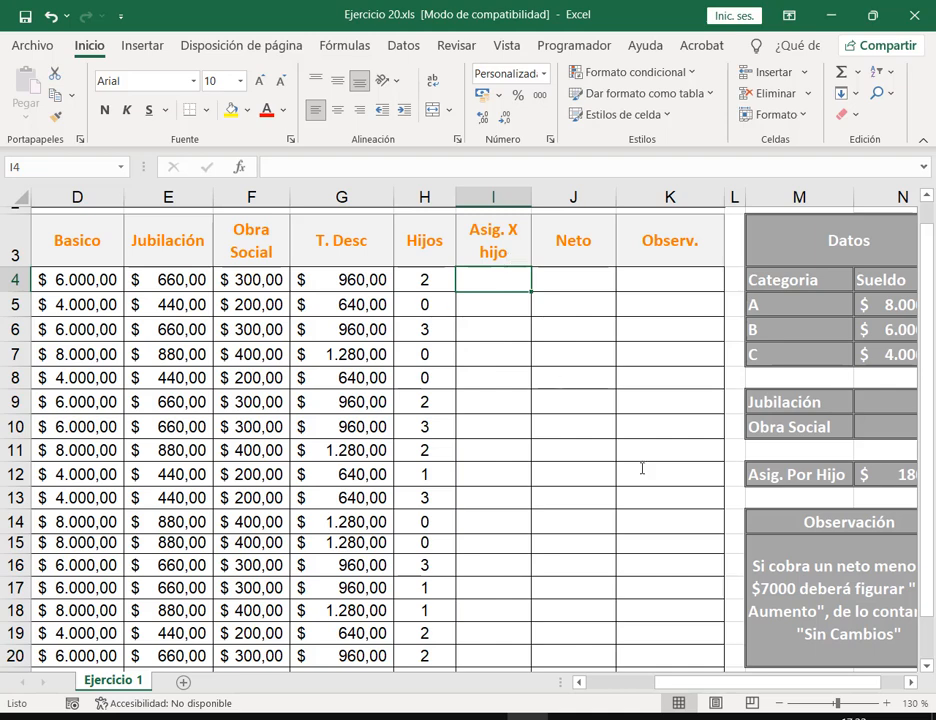
left_click(910, 681)
left_click(910, 681)
left_click(910, 681)
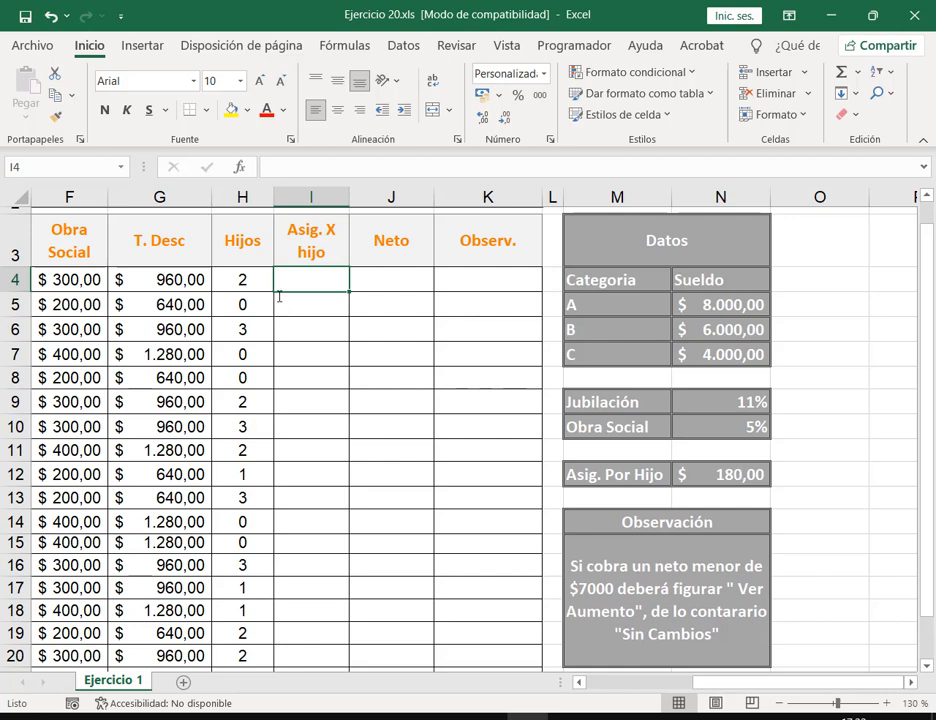
type("=")
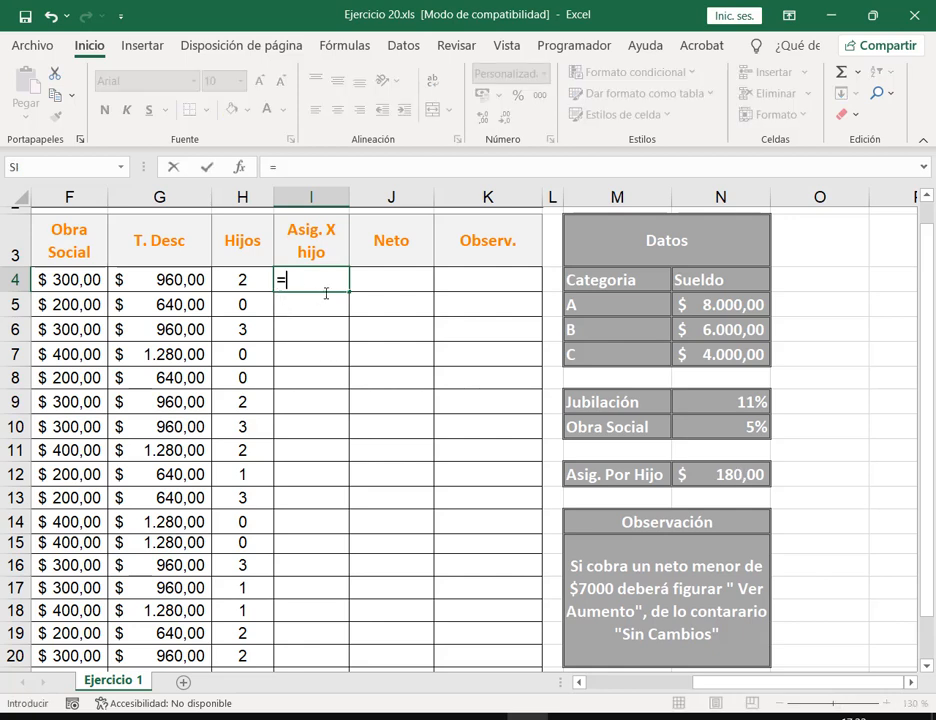
left_click(250, 280)
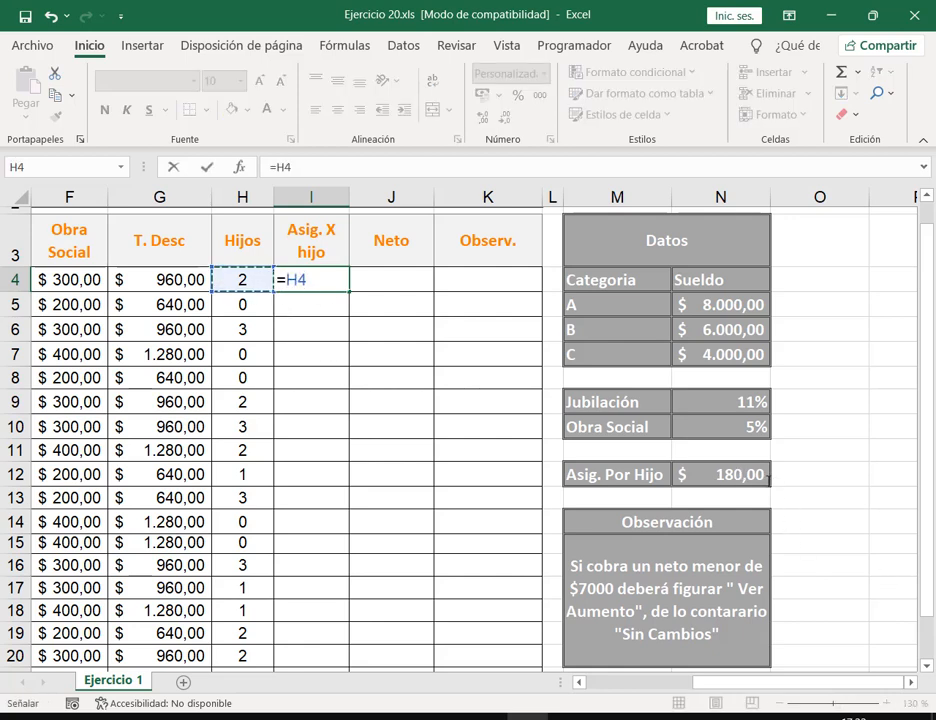
type("*")
left_click(757, 474)
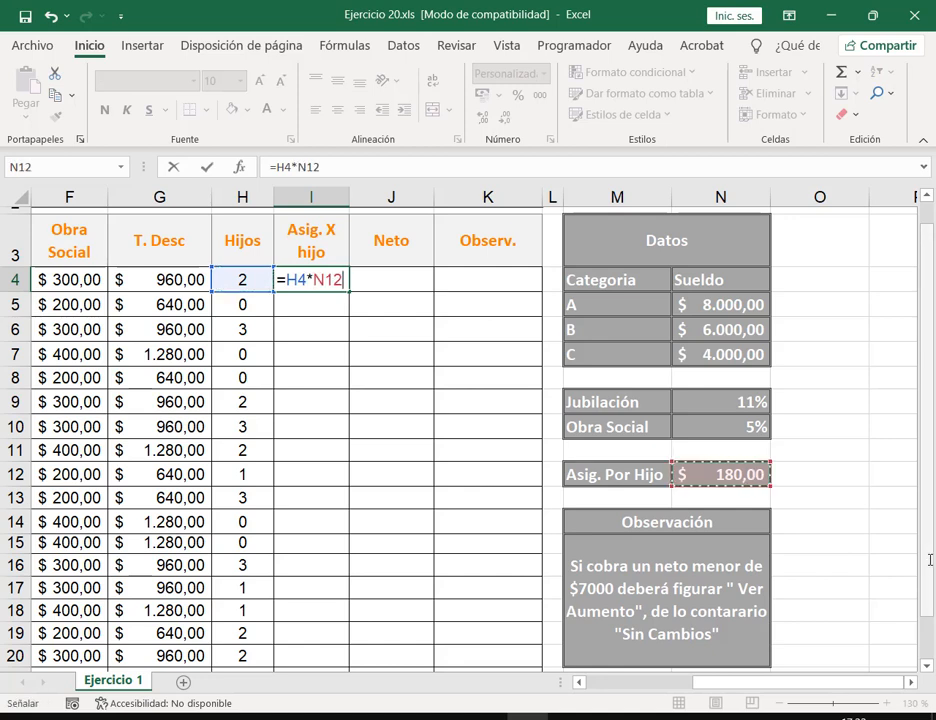
key("F4")
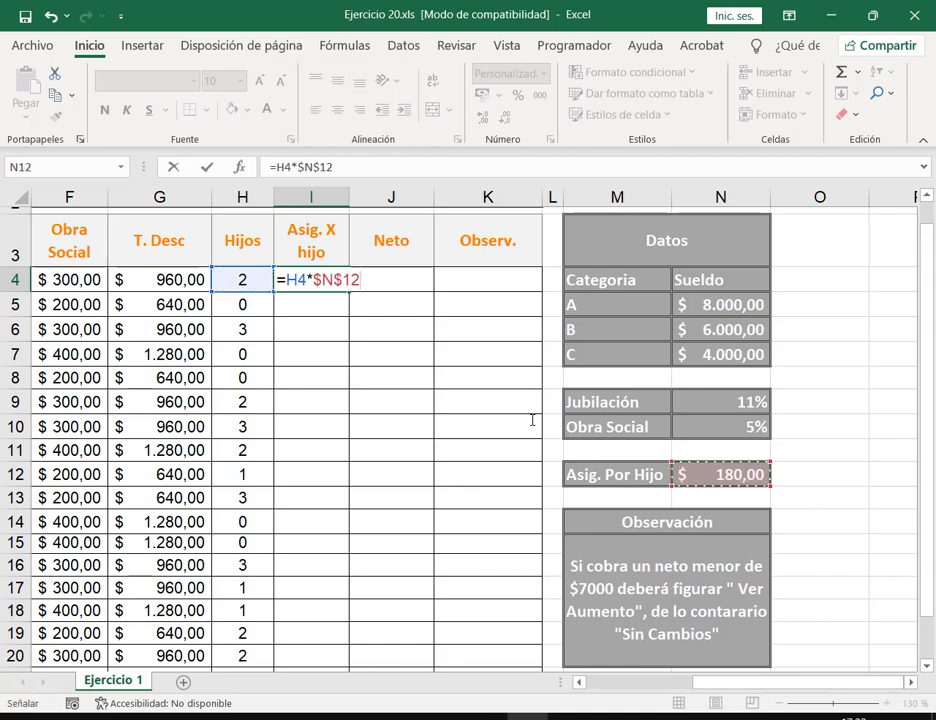
key("Return")
Fill the I4 formula down through all employees and widen the Asig. X hijo column to fit its heading on one line
left_click(335, 290)
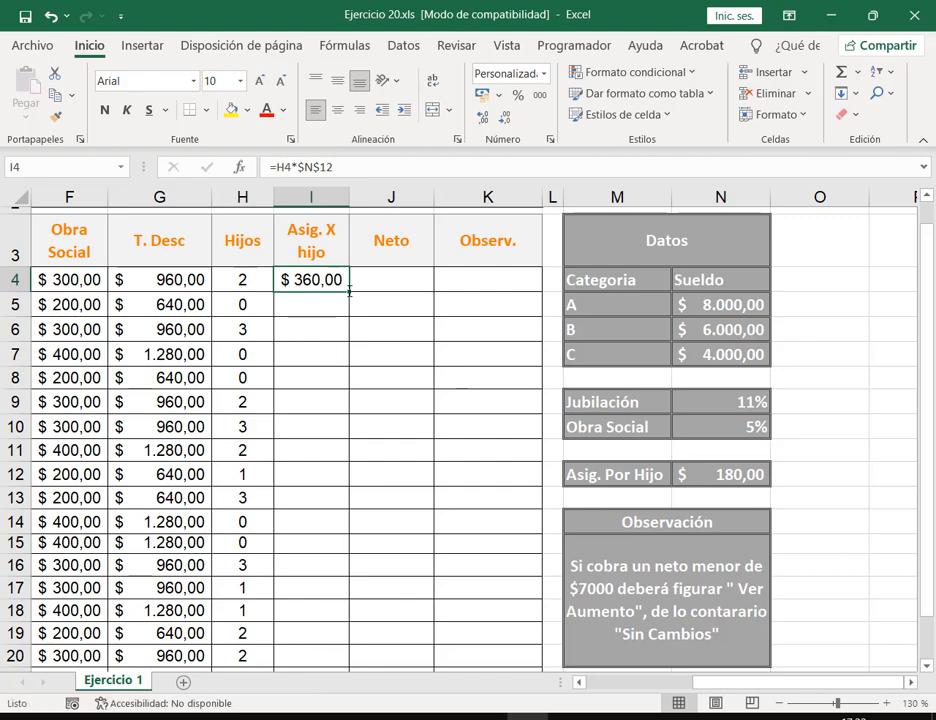
double_click(348, 292)
left_click(403, 279)
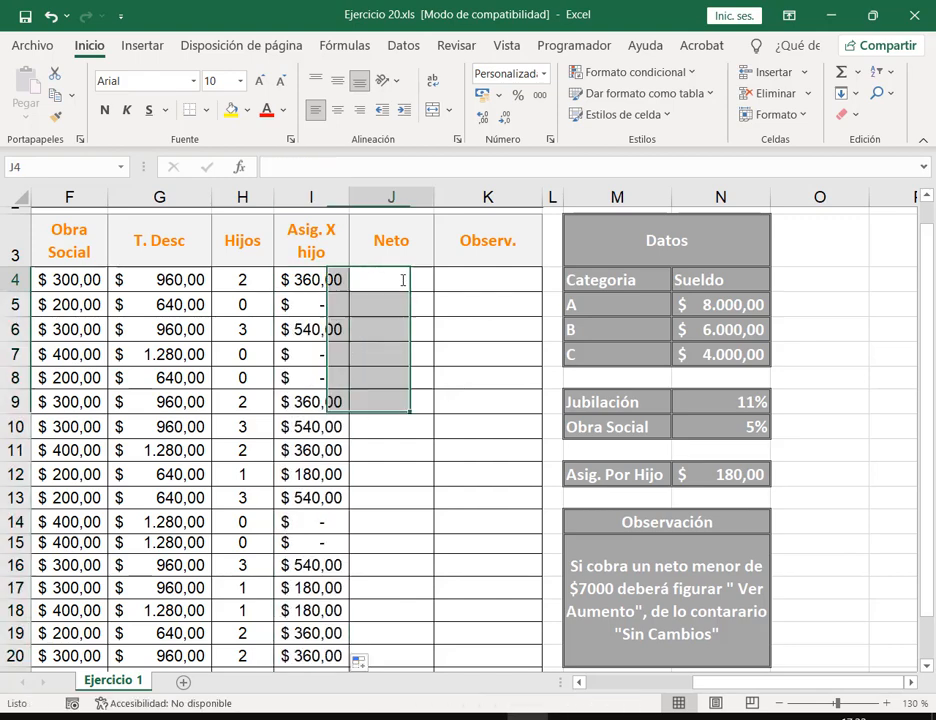
left_click_drag(756, 683, 646, 680)
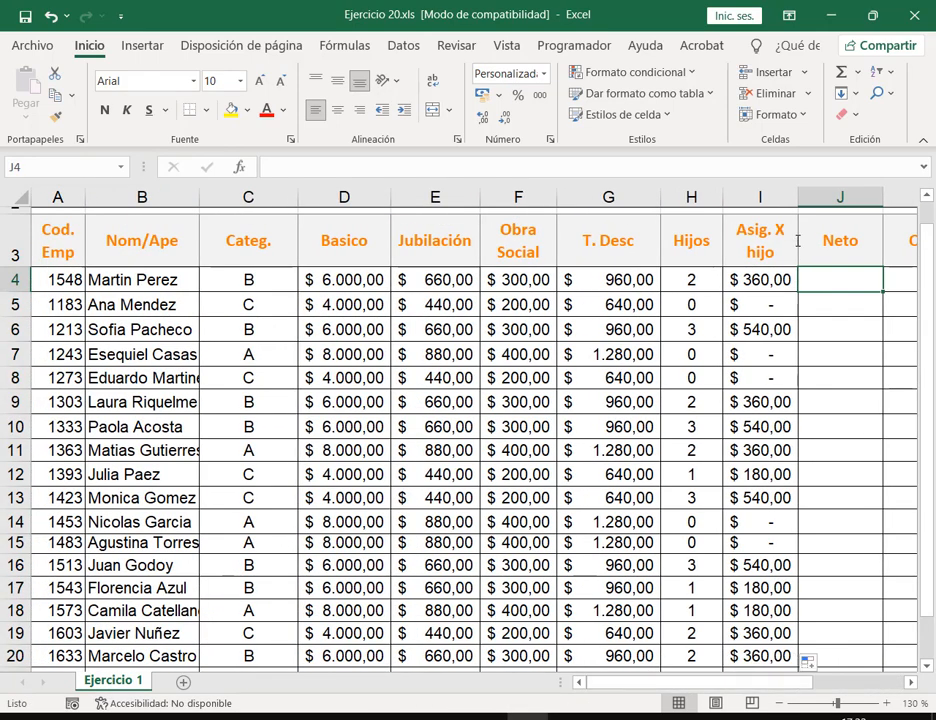
left_click_drag(797, 197, 811, 197)
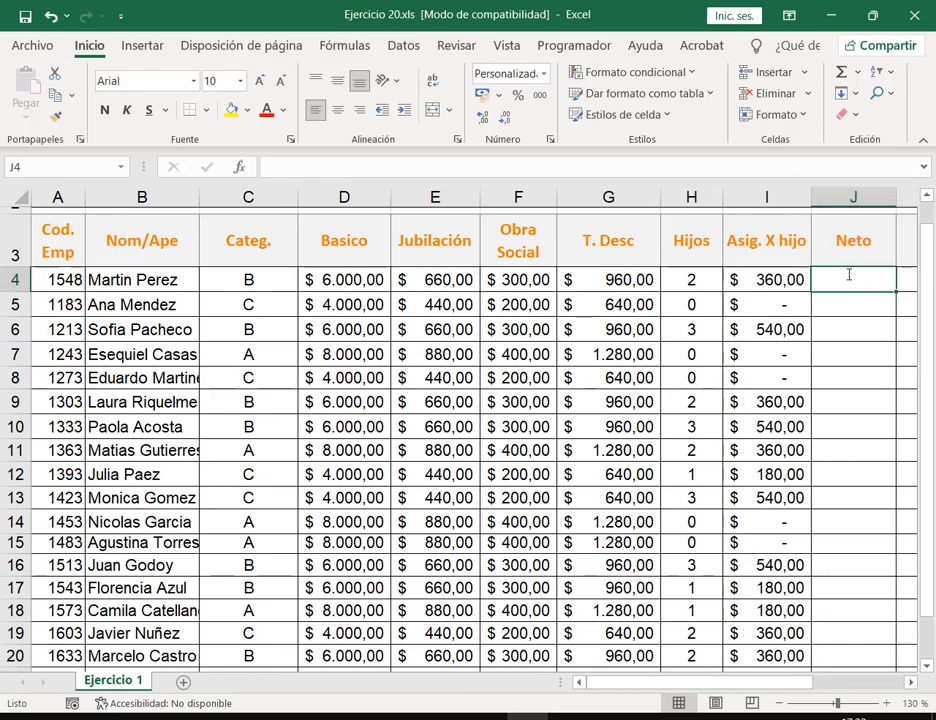
Enter the first employee's Neto formula in J4 as =D4+G4+I4
type("=")
left_click(360, 287)
type("+")
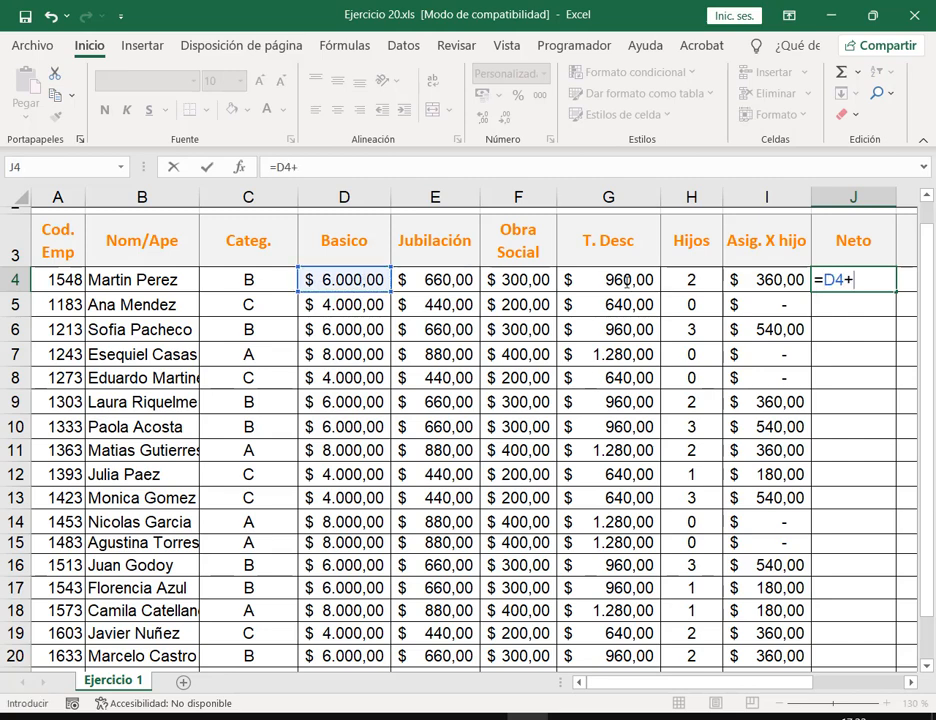
left_click(614, 281)
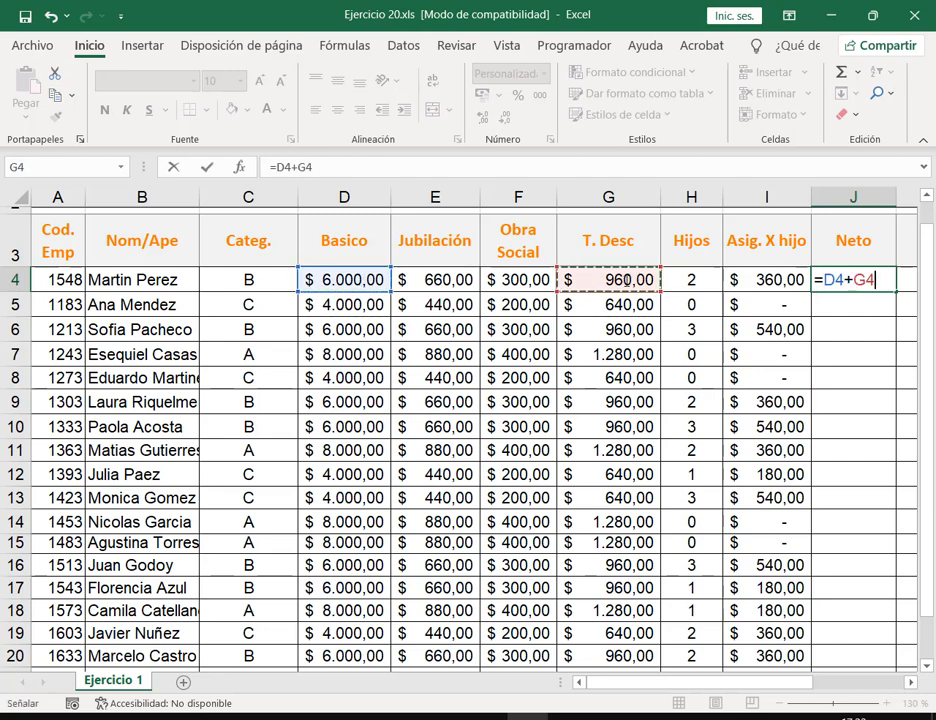
type("+")
left_click(786, 281)
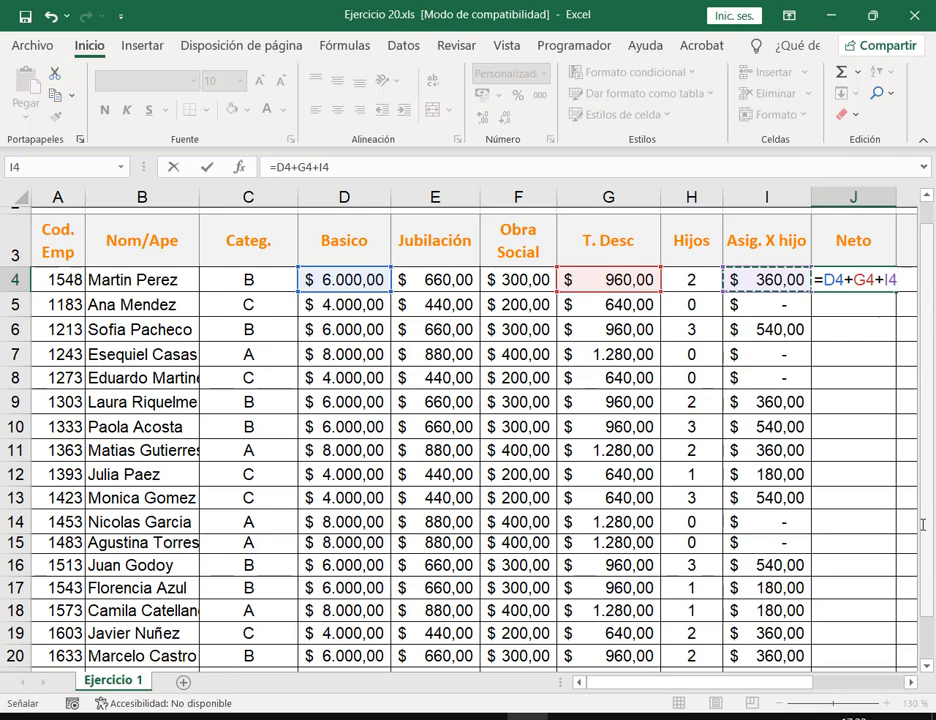
Complete the Neto column by entering =D4+G4+I4 in J4 and filling it down, widening column J to fit the amounts
key("Return")
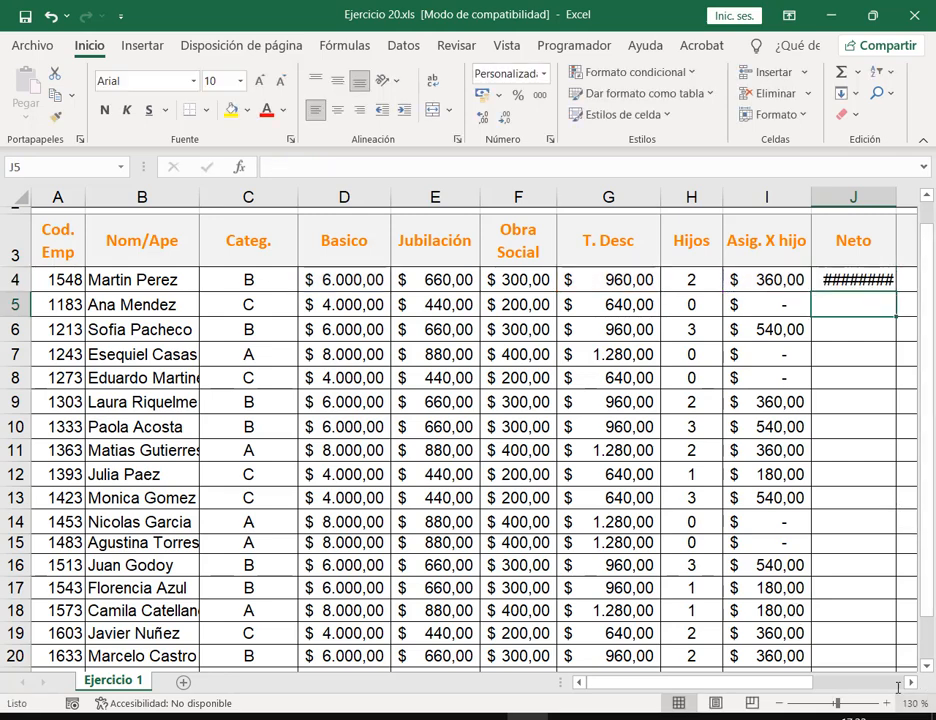
left_click_drag(901, 201, 906, 201)
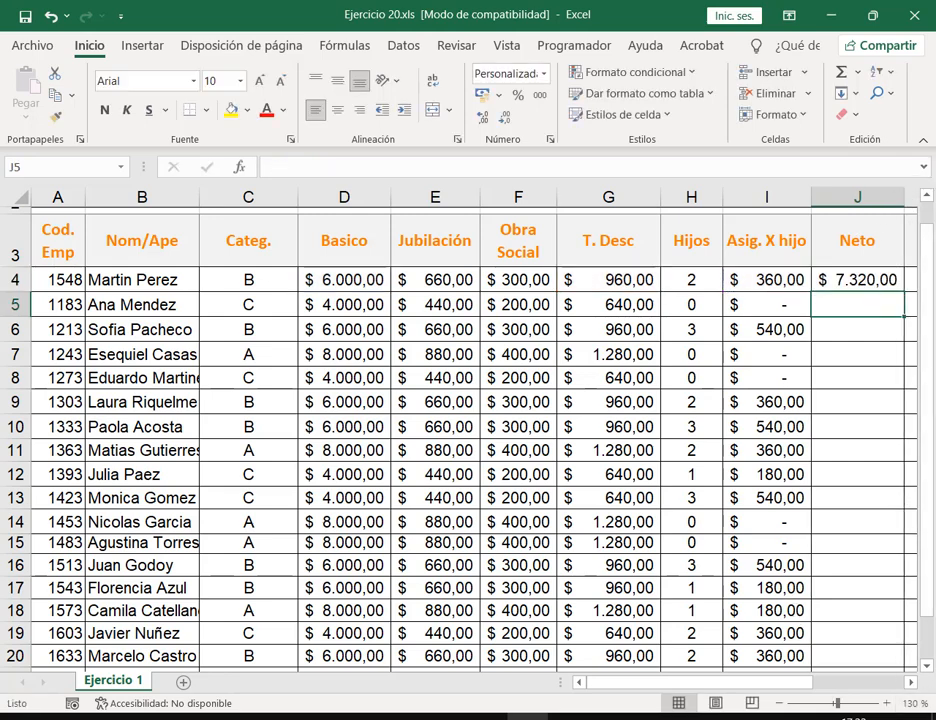
scroll(916, 680, "right", 5)
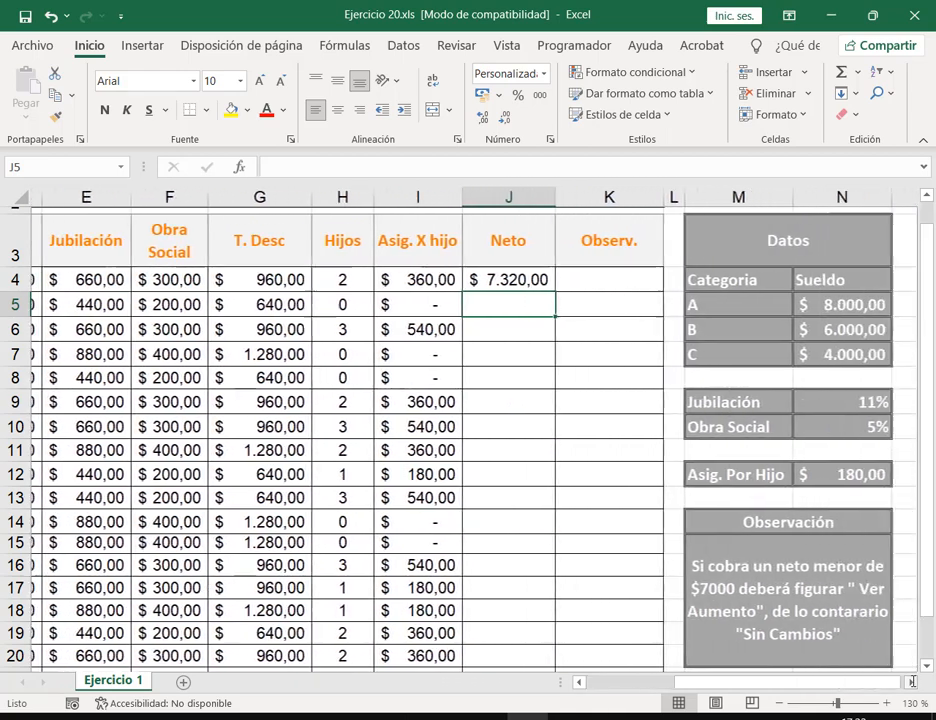
left_click(440, 280)
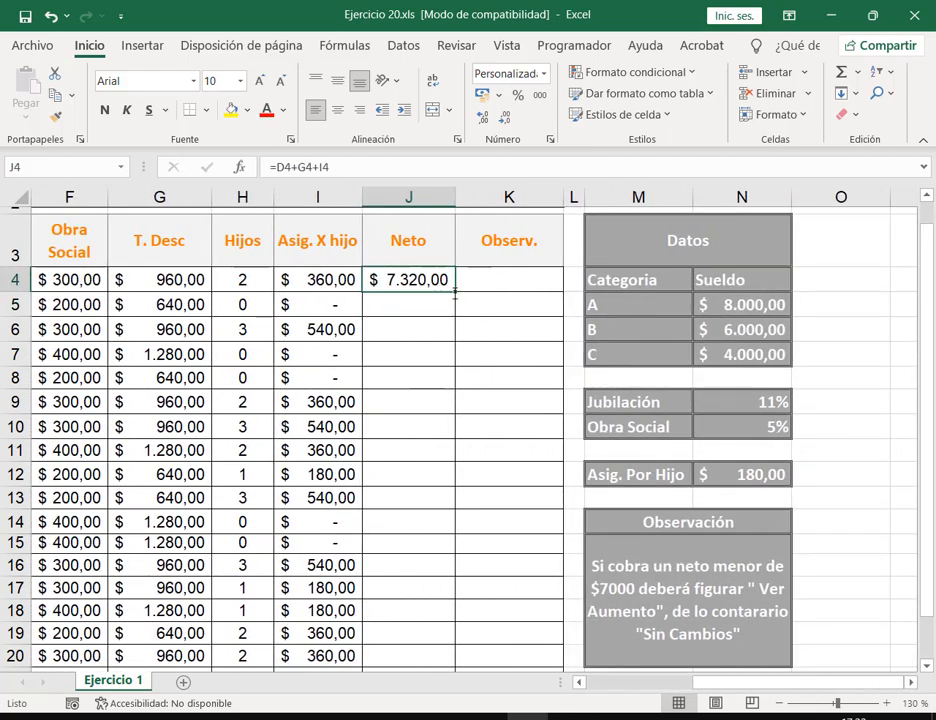
double_click(455, 293)
Select K4, the first Observ. cell, and review the Observación rule, the discount percentages and the per-child allowance in the data block
left_click(494, 276)
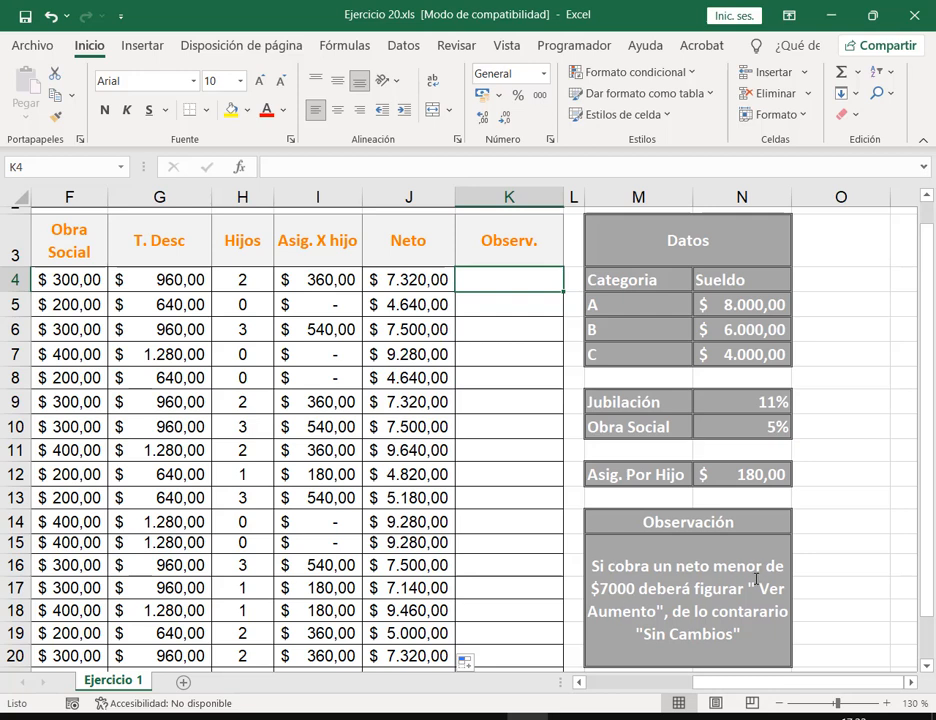
left_click_drag(747, 580, 786, 600)
left_click_drag(586, 600, 752, 646)
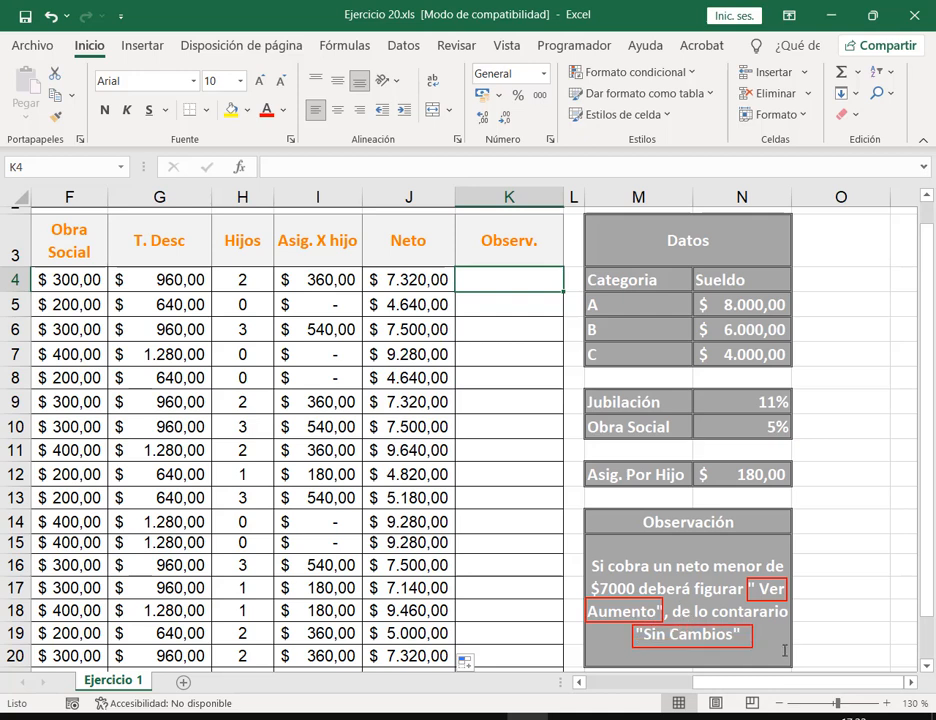
key("Escape")
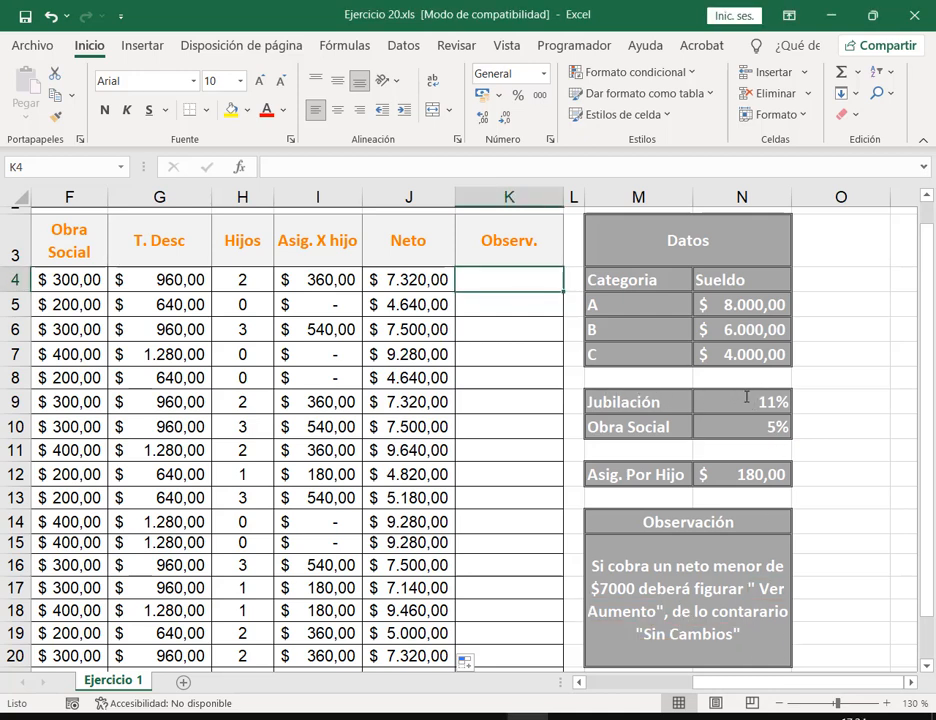
mouse_move(753, 393)
left_mouse_down()
mouse_move(791, 410)
mouse_move(791, 437)
left_mouse_up()
left_click_drag(736, 463, 792, 487)
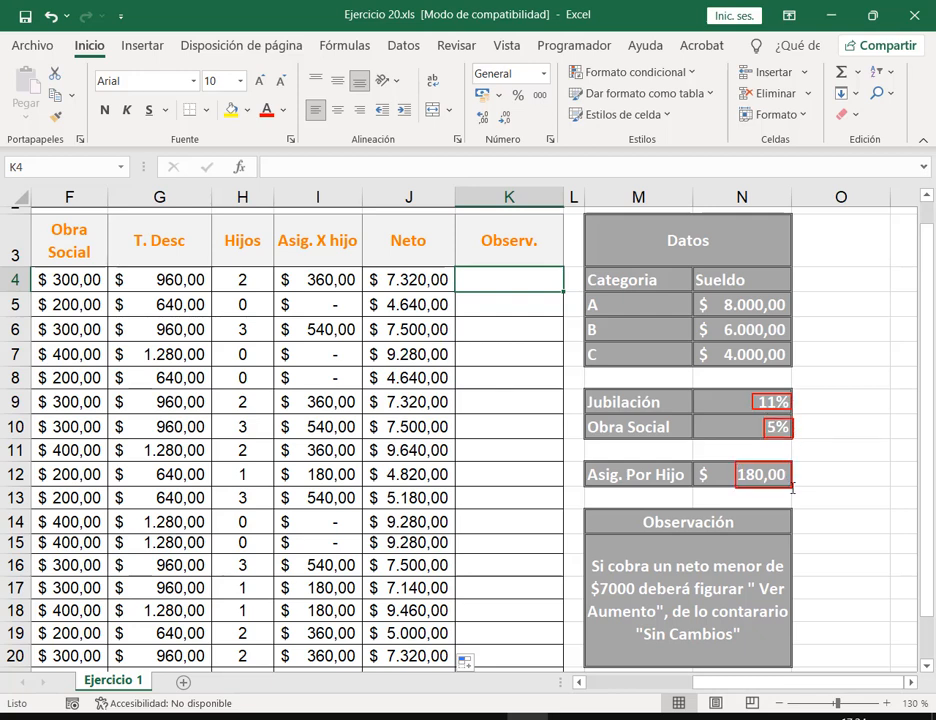
key("Escape")
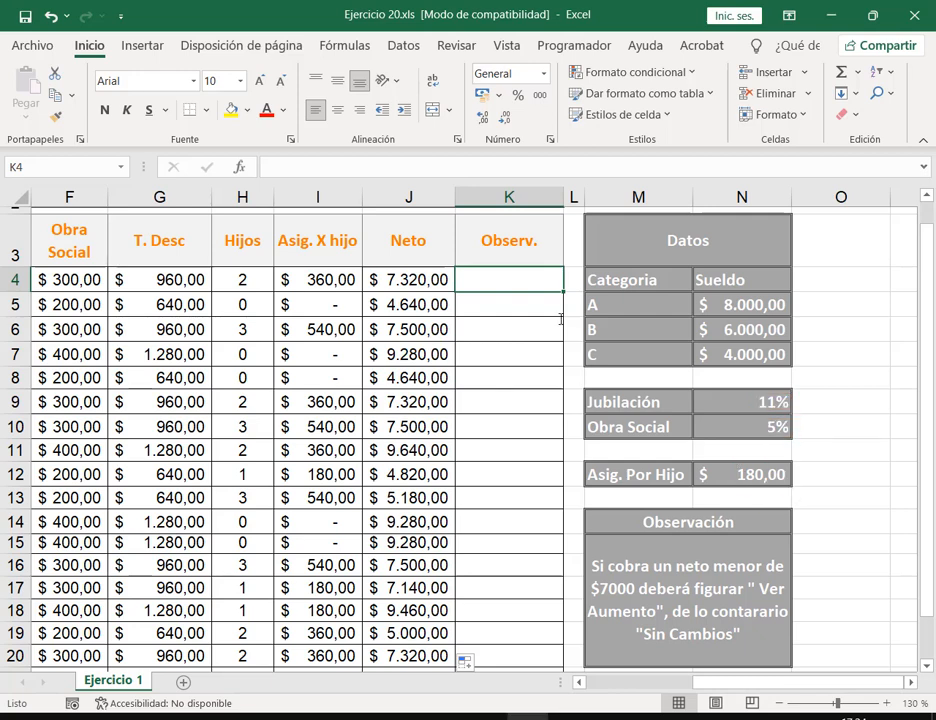
Enter the formula =SI(J4<7000;"Ver aumento";"Sin Cambios") in K4, based on the Observación rule
type("=")
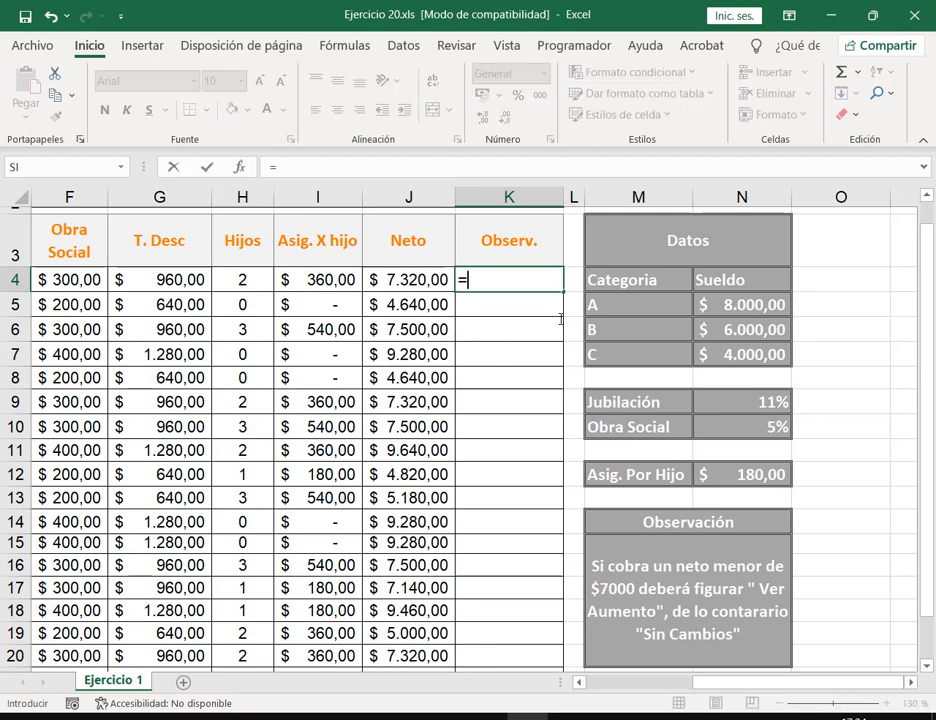
type("SI(")
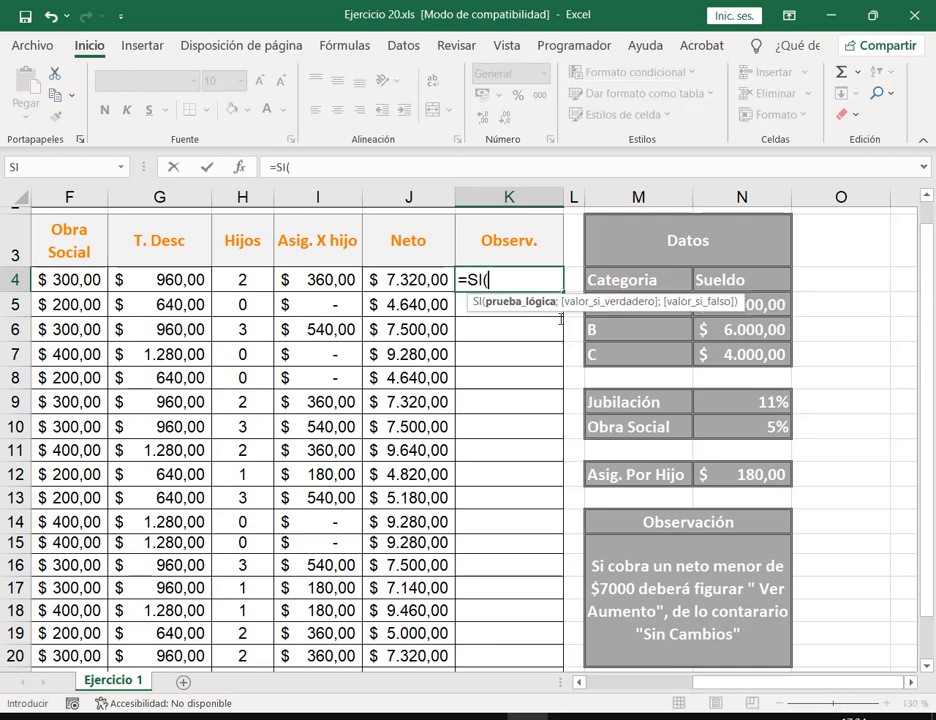
key("Left")
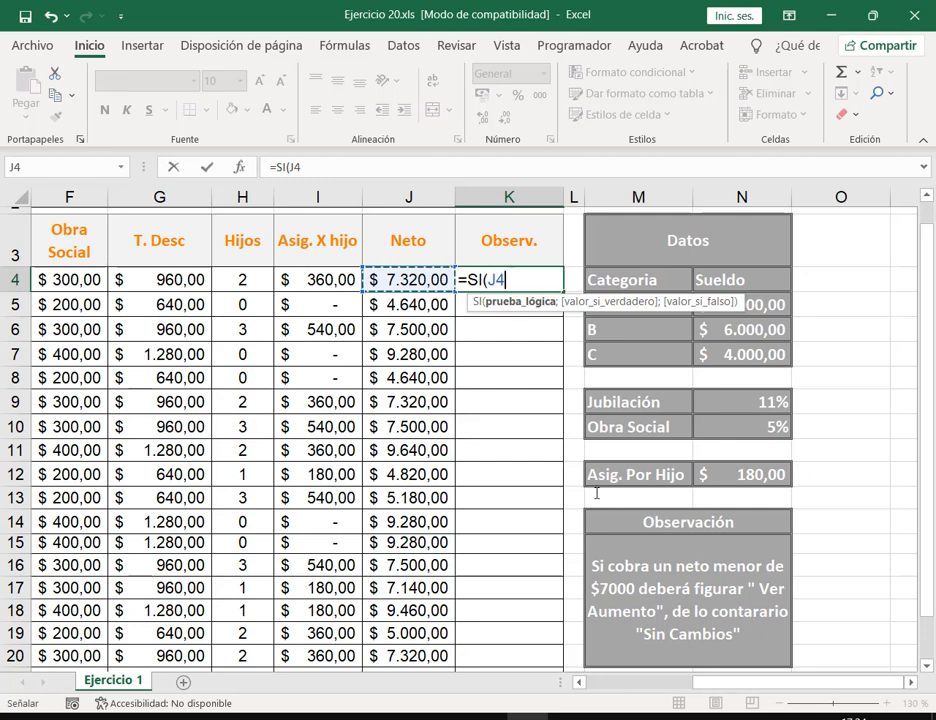
type("<")
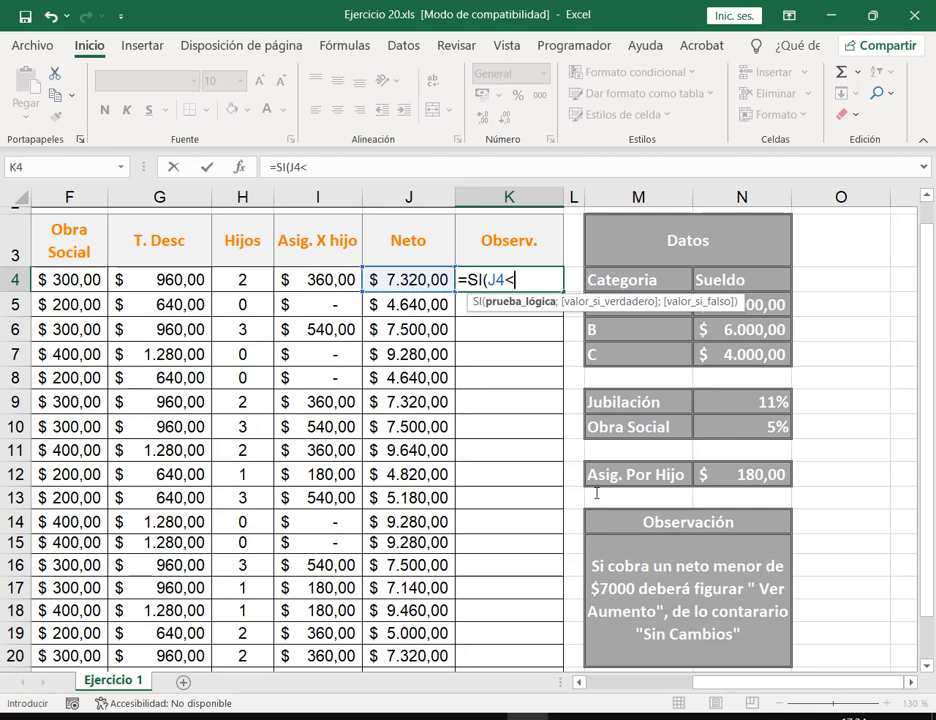
type("7000")
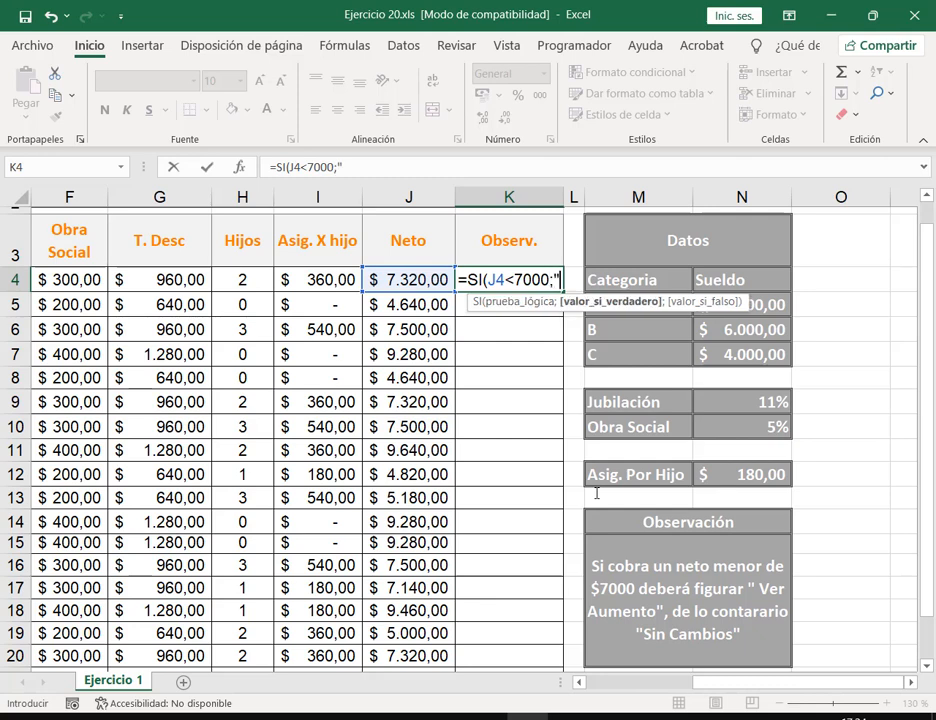
type("Ver ")
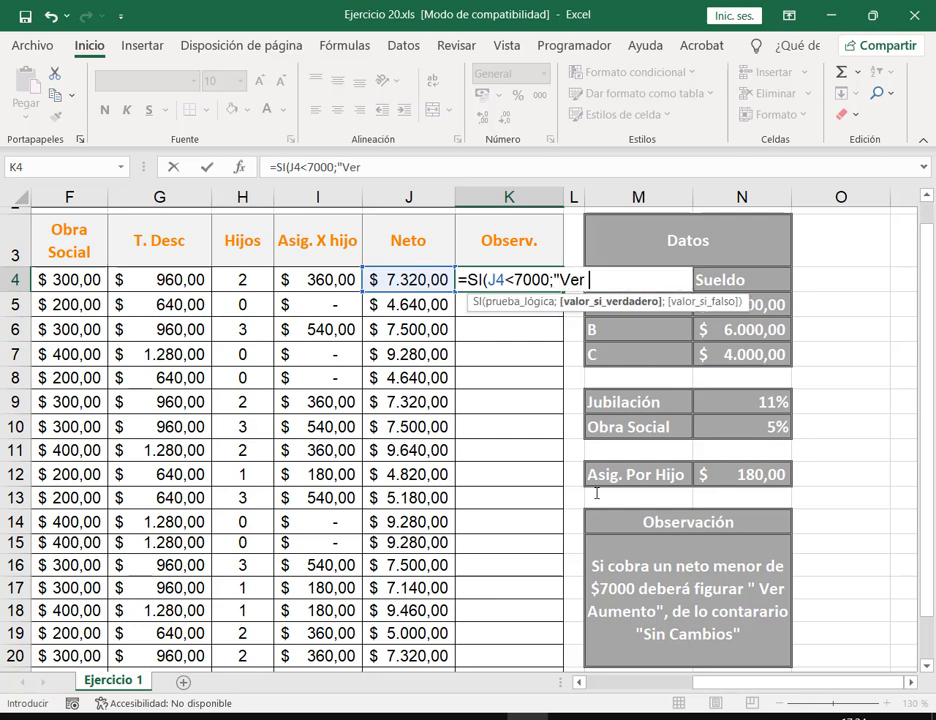
type("aumento\";")
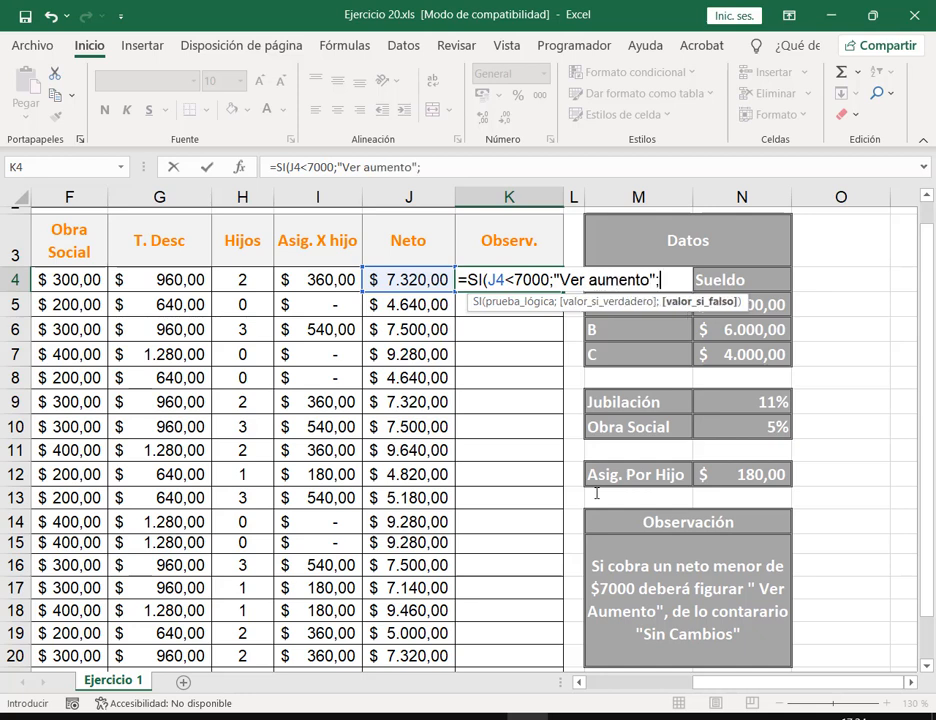
type("\"Sin Cambios\")")
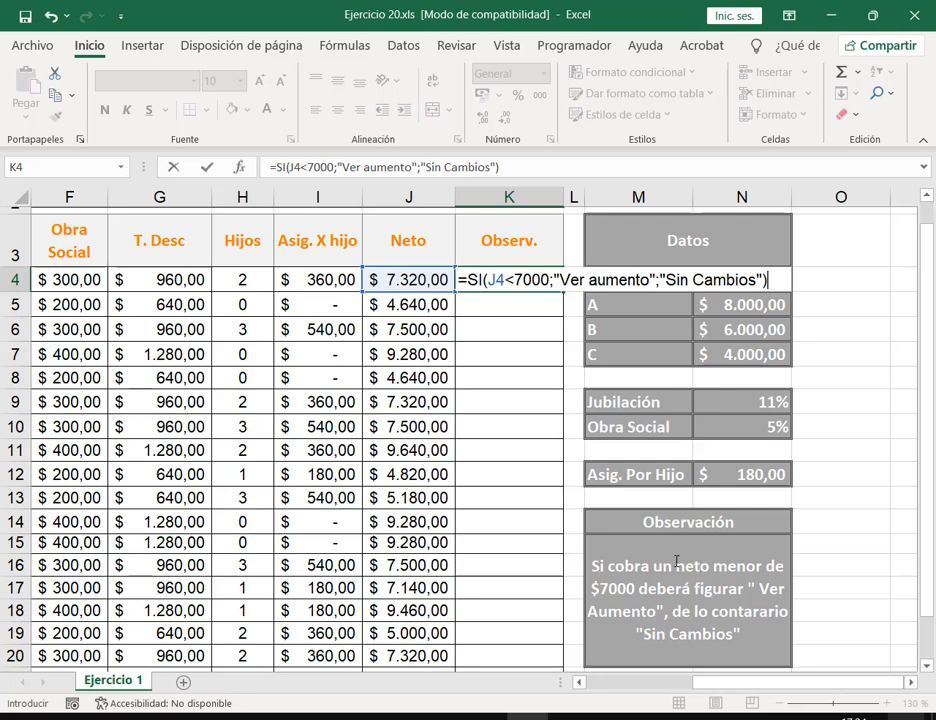
left_click_drag(674, 558, 789, 572)
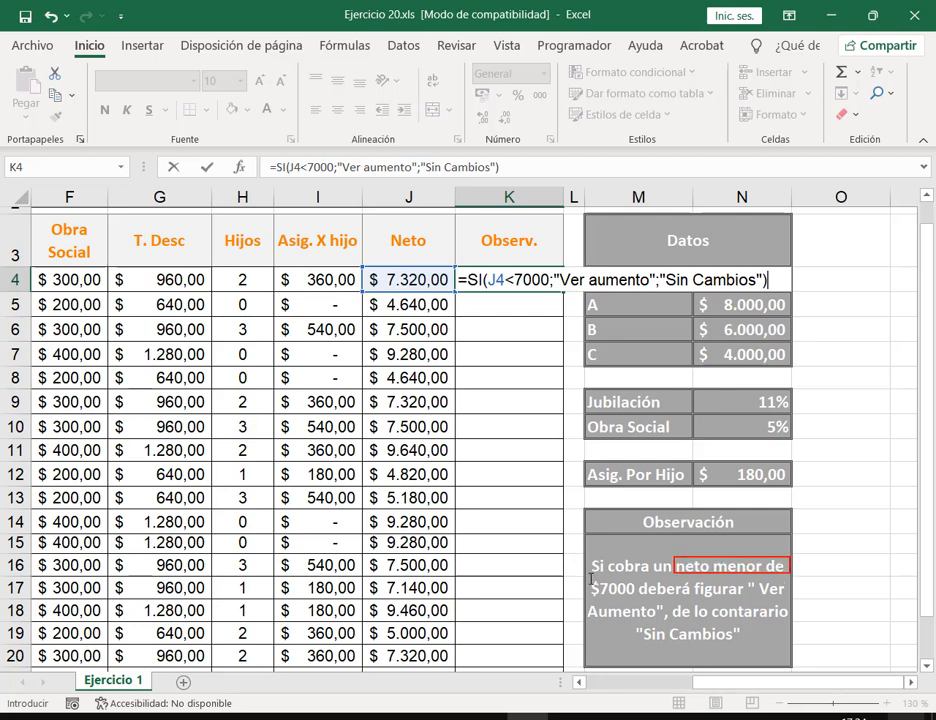
left_click_drag(590, 577, 642, 597)
key("Escape")
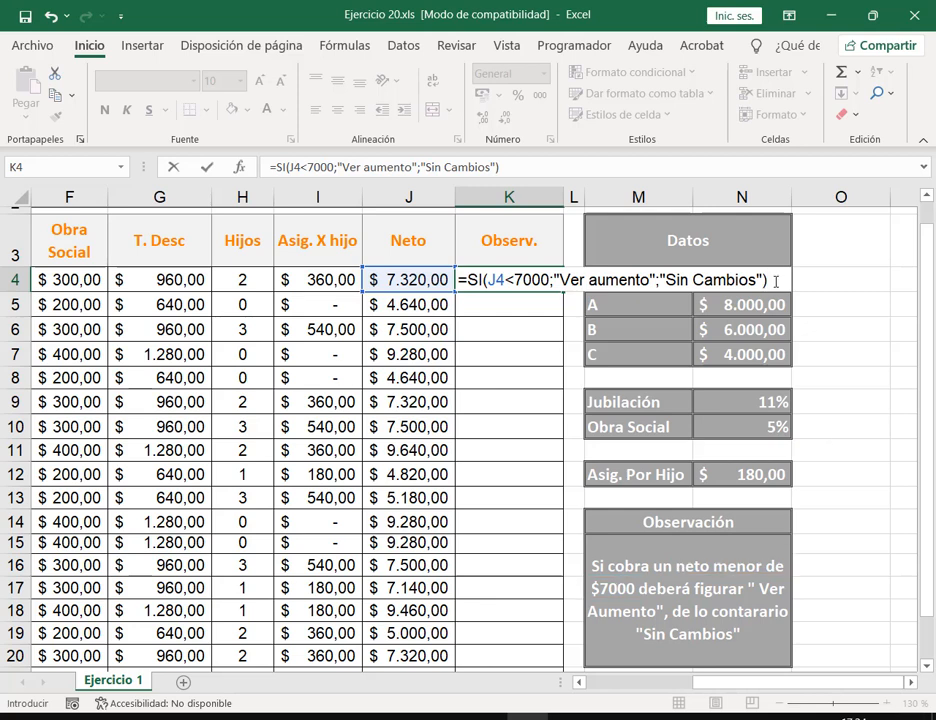
key("Return")
Fill the K4 formula down the Observ. column and widen columns K and J
left_click(545, 282)
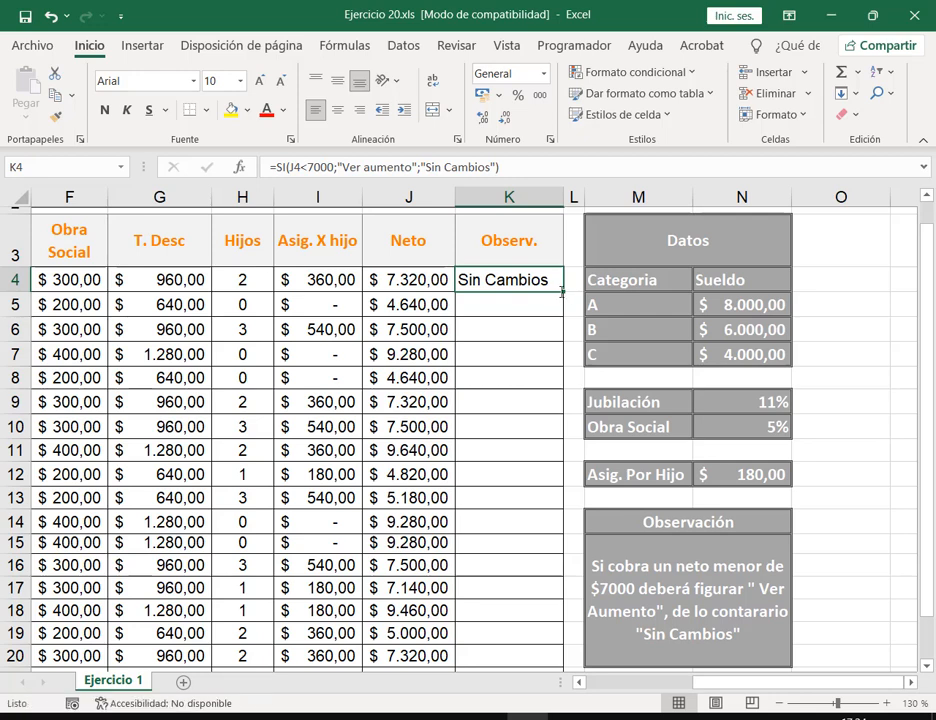
double_click(564, 293)
left_click(558, 284)
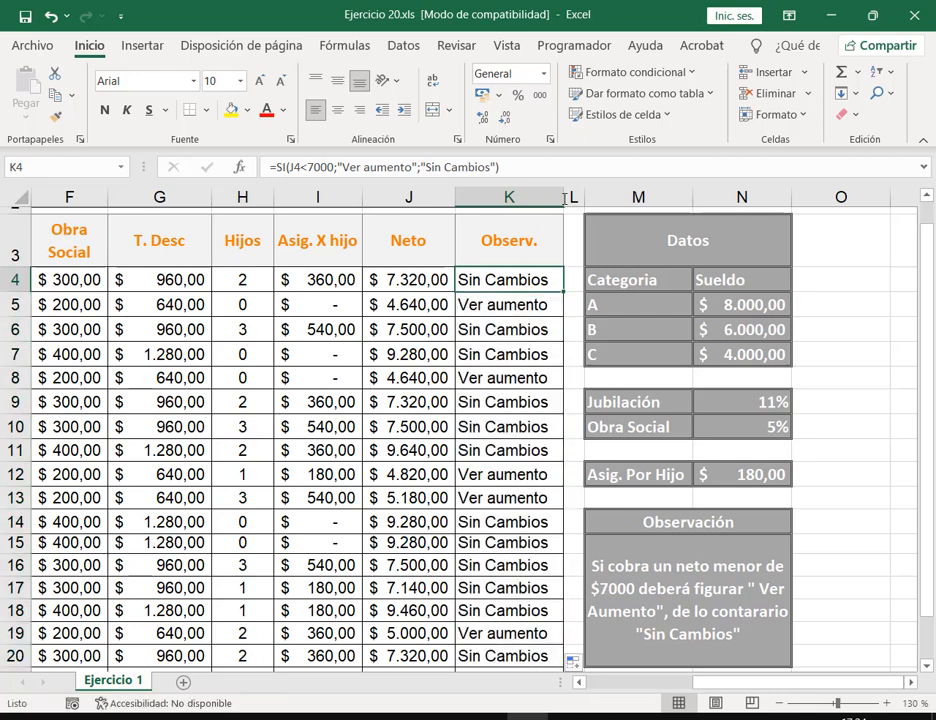
left_click_drag(563, 197, 580, 200)
left_click_drag(460, 199, 473, 199)
Autofit the Nom/Ape column to its longest name and slightly widen the Observ. column
left_click_drag(695, 681, 597, 681)
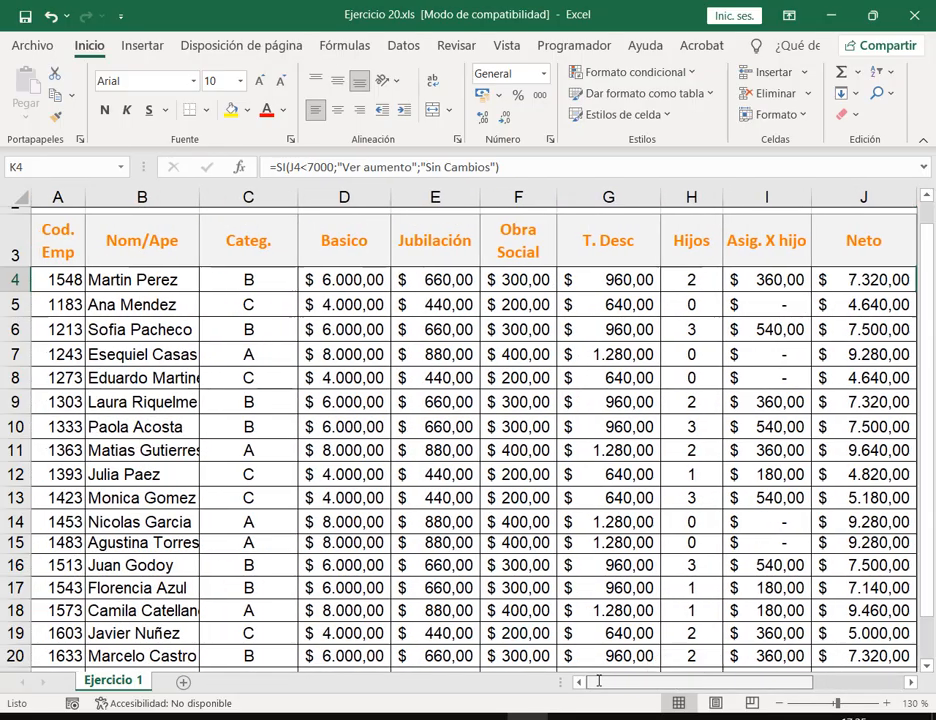
left_click(777, 704)
left_click(778, 704)
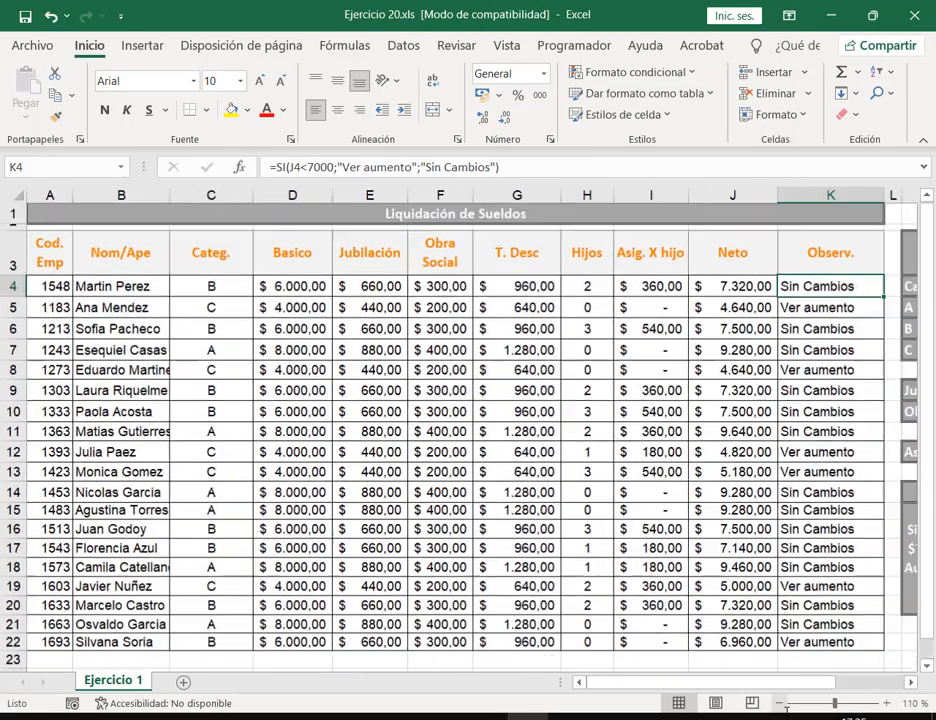
left_click(778, 704)
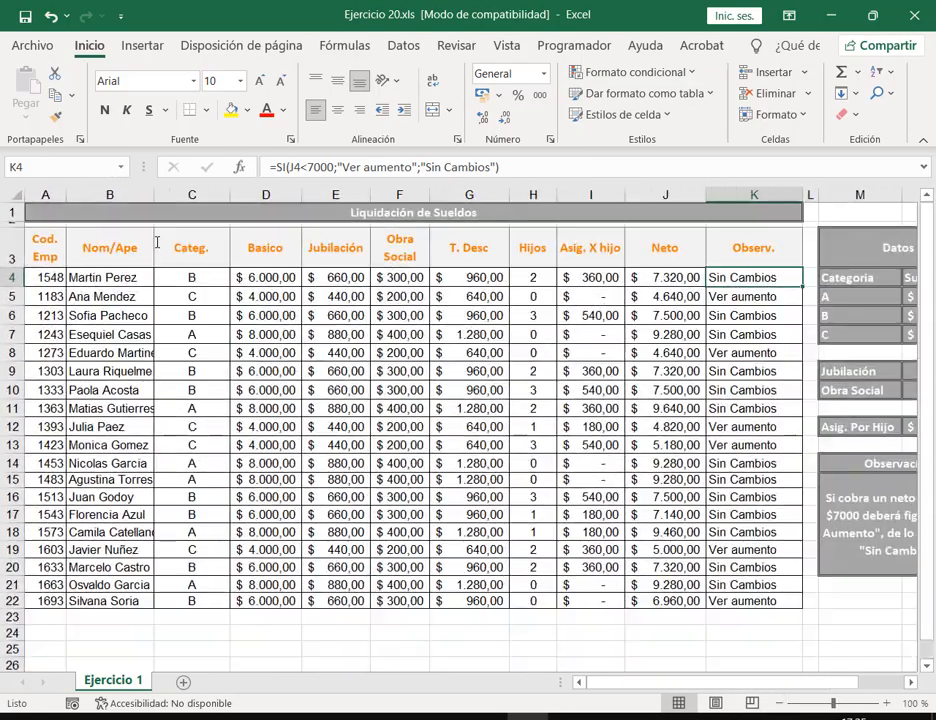
left_click(60, 195)
double_click(154, 195)
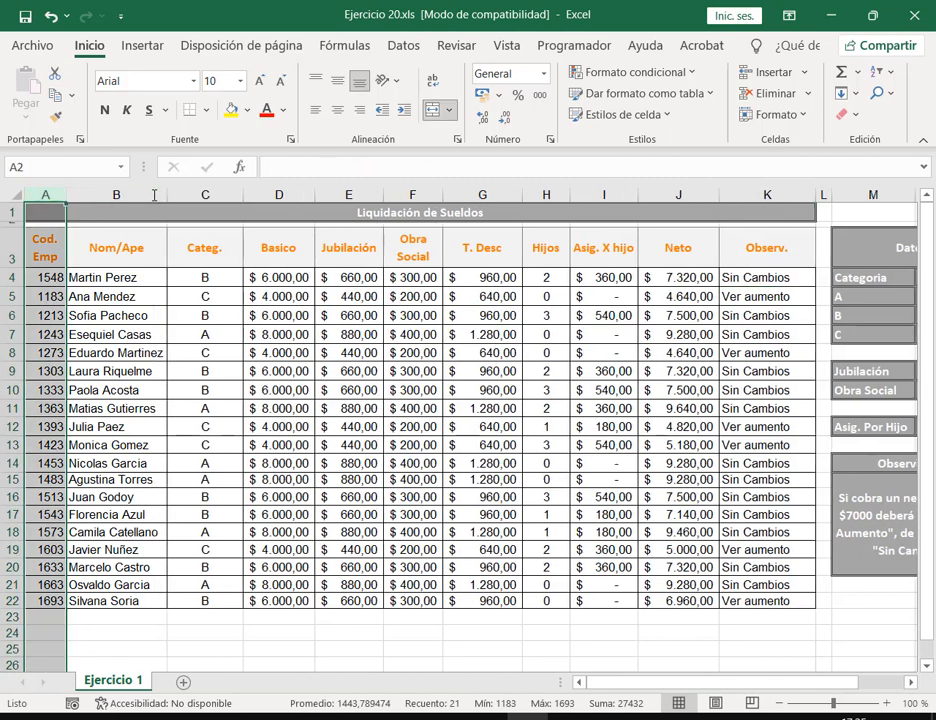
left_click(620, 448)
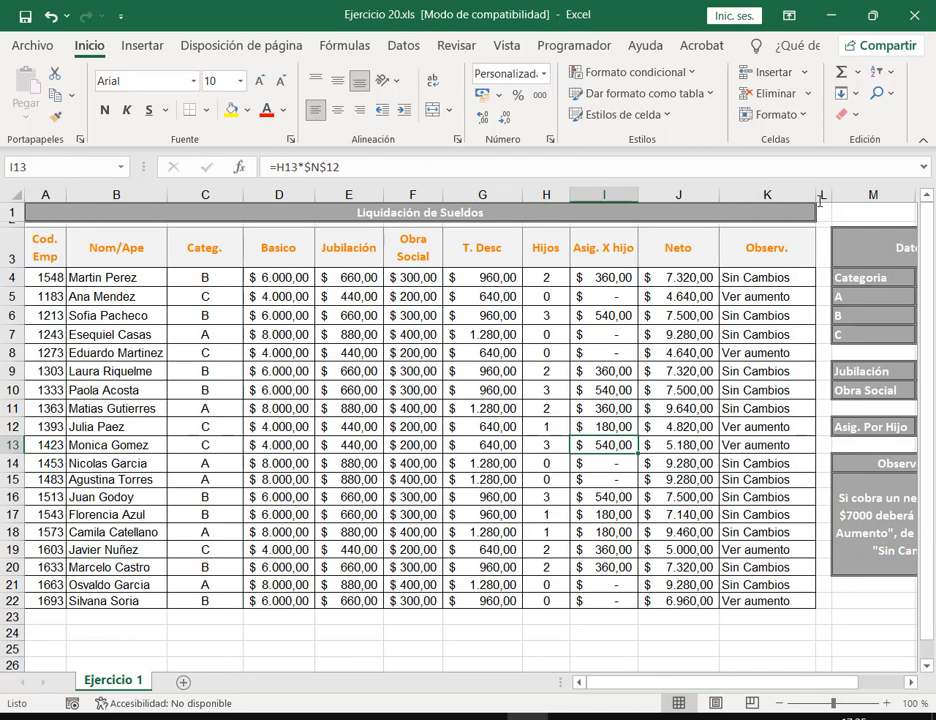
left_click_drag(820, 196, 823, 196)
left_click(867, 611)
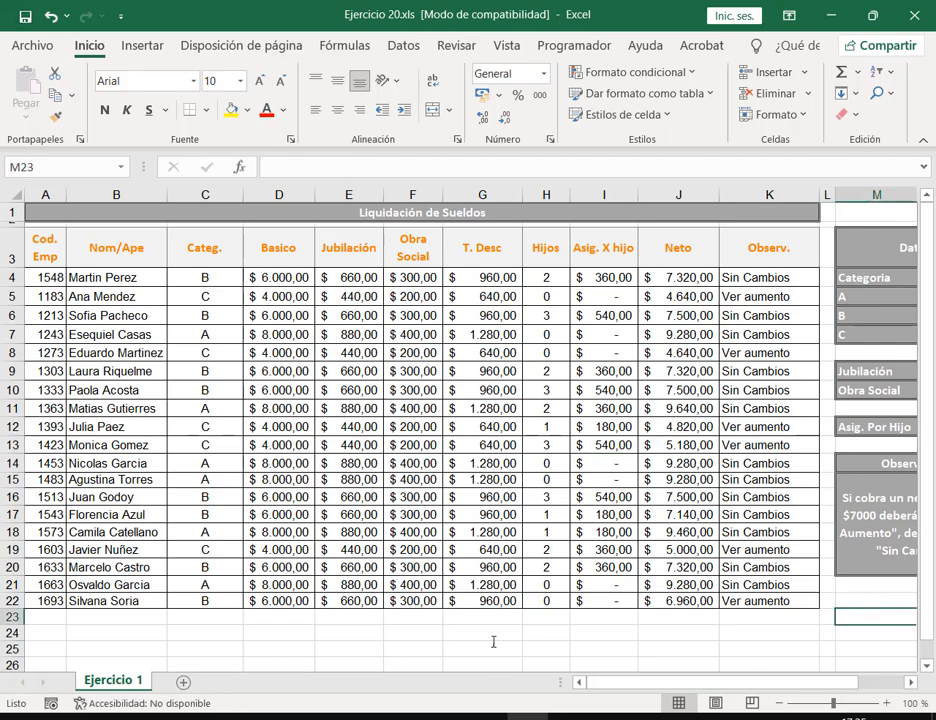
left_click(417, 633)
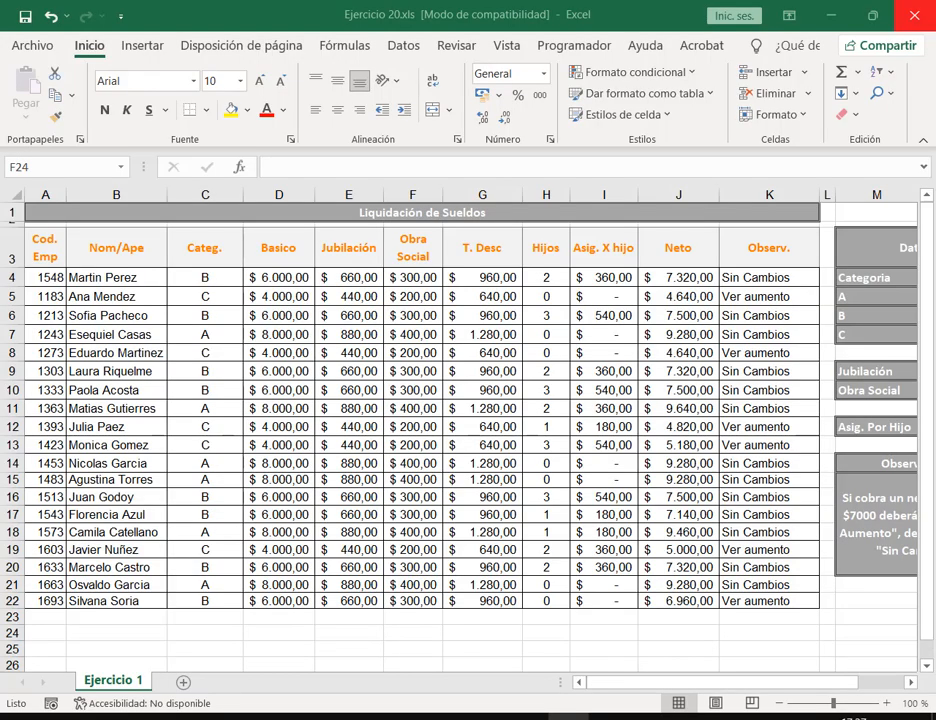
Close Ejercicio 20.xls and open the workbook Práctico 21.xlsx from the Excel folder
left_click(656, 3)
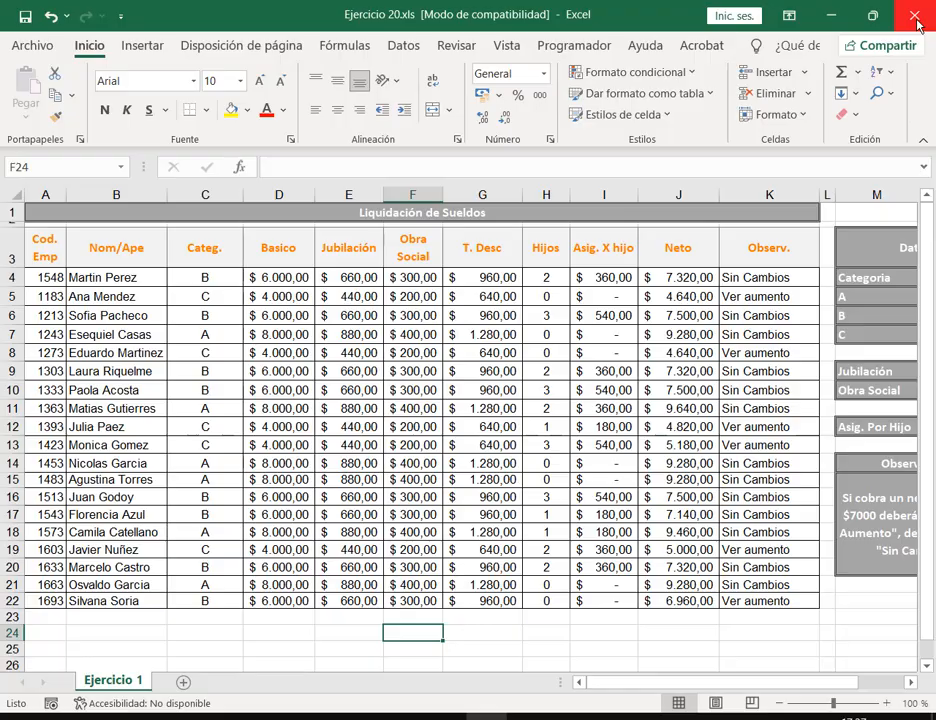
left_click(915, 20)
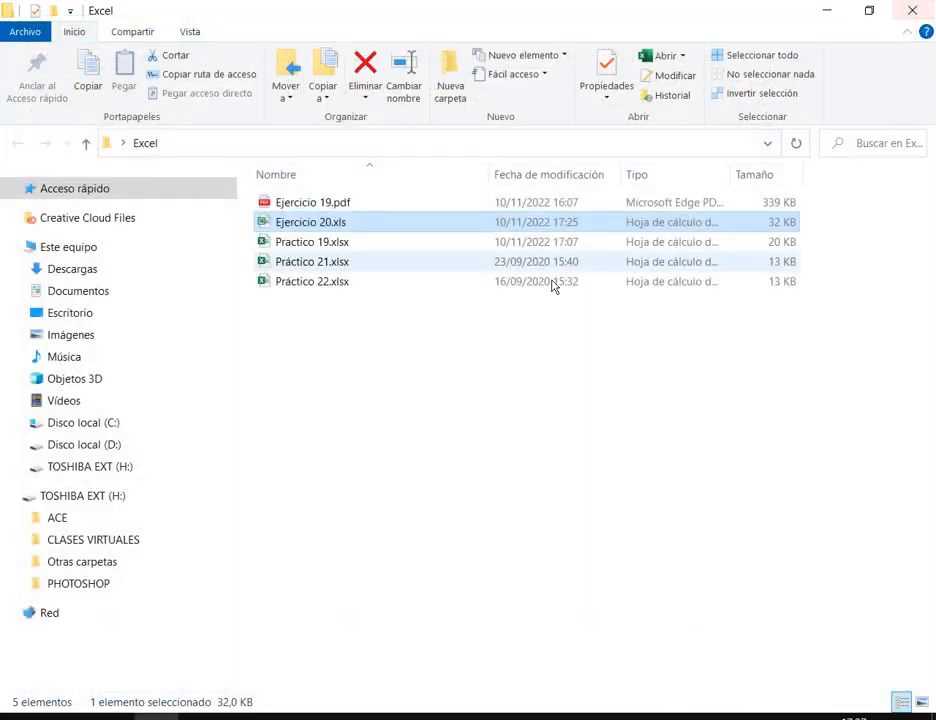
double_click(339, 262)
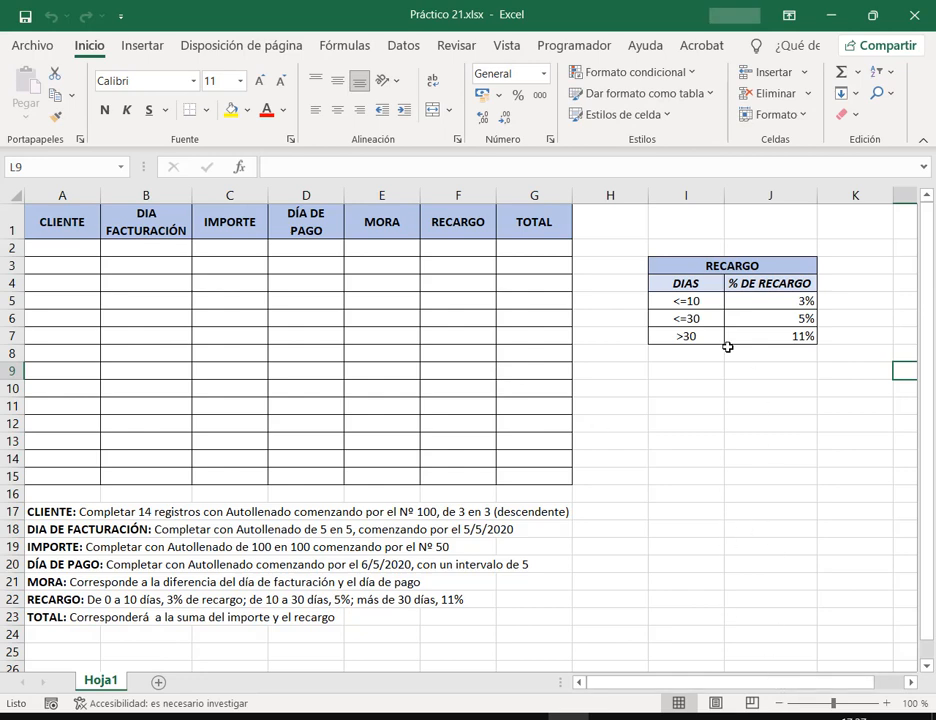
Fill the CLIENTE column from A2 to A15 with a descending series, entering 100 and 97 as its first two values
left_click(85, 250)
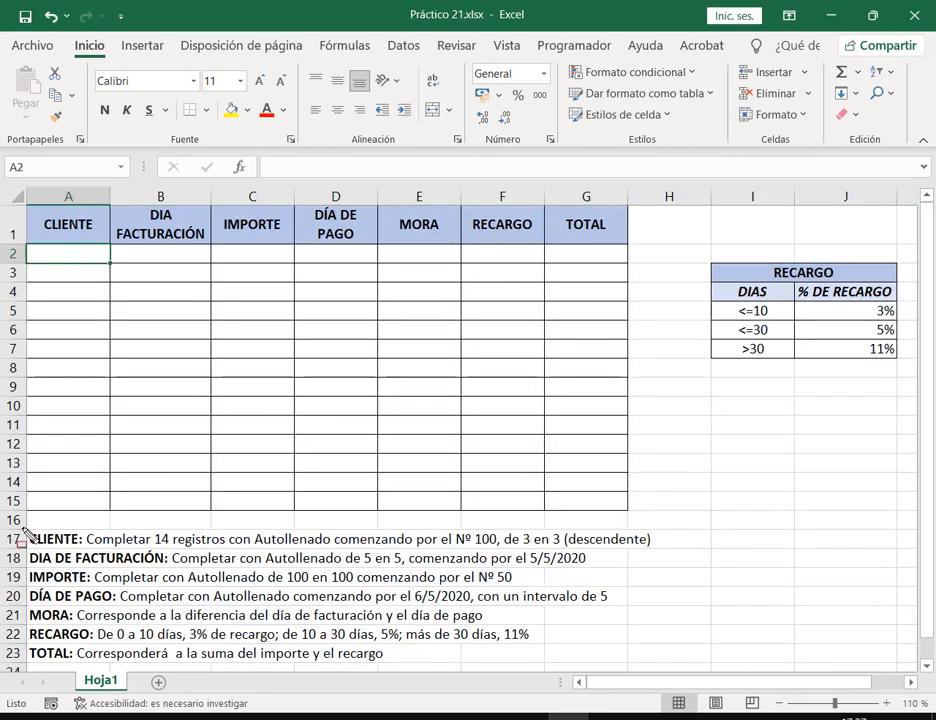
left_click_drag(22, 530, 652, 553)
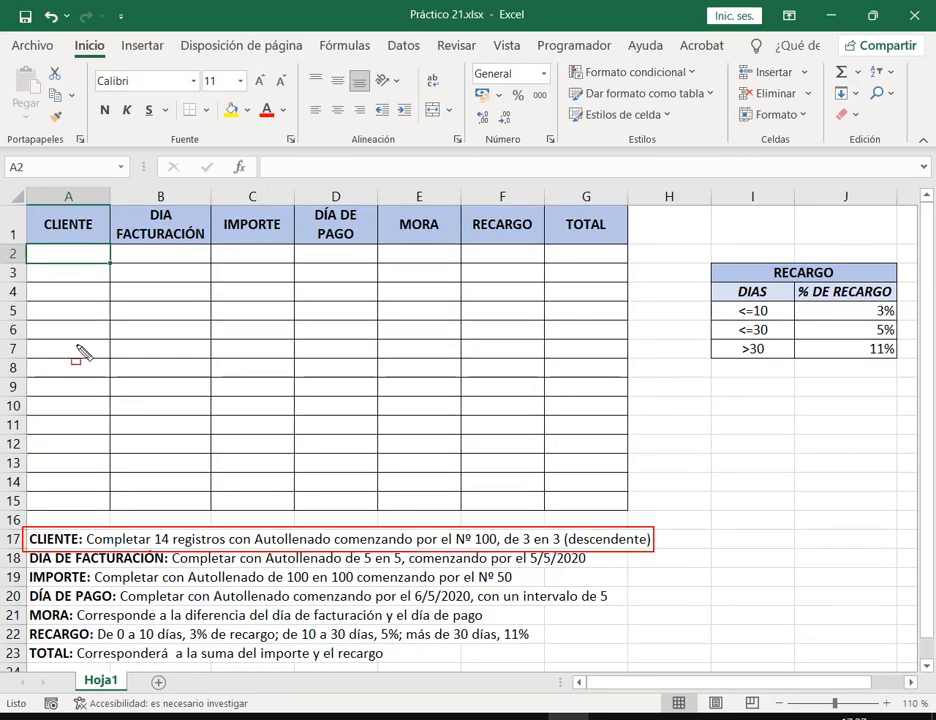
key("Escape")
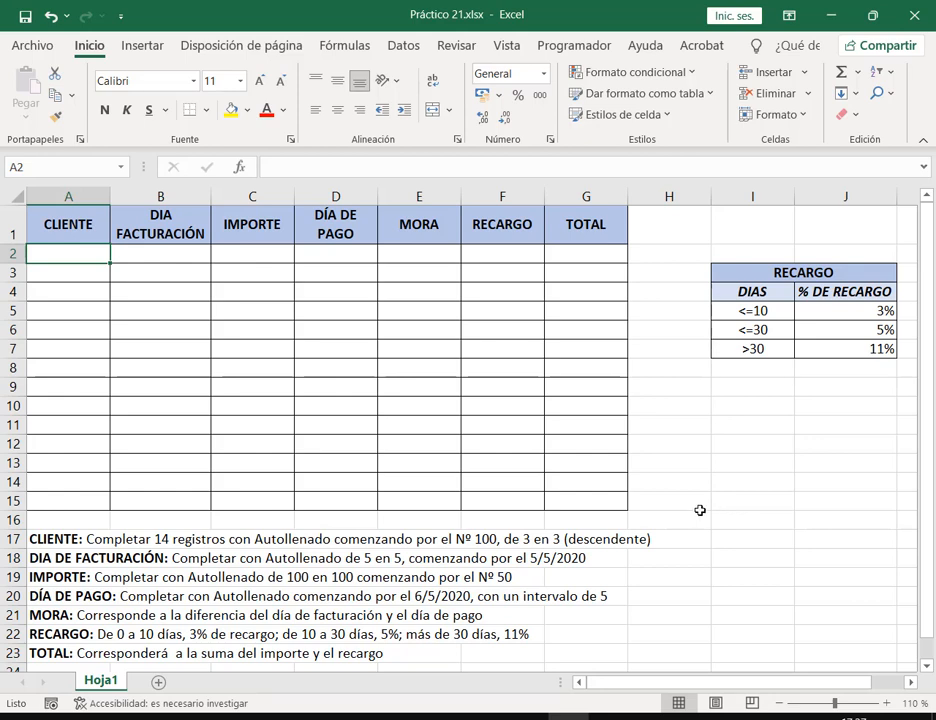
left_click_drag(563, 531, 660, 557)
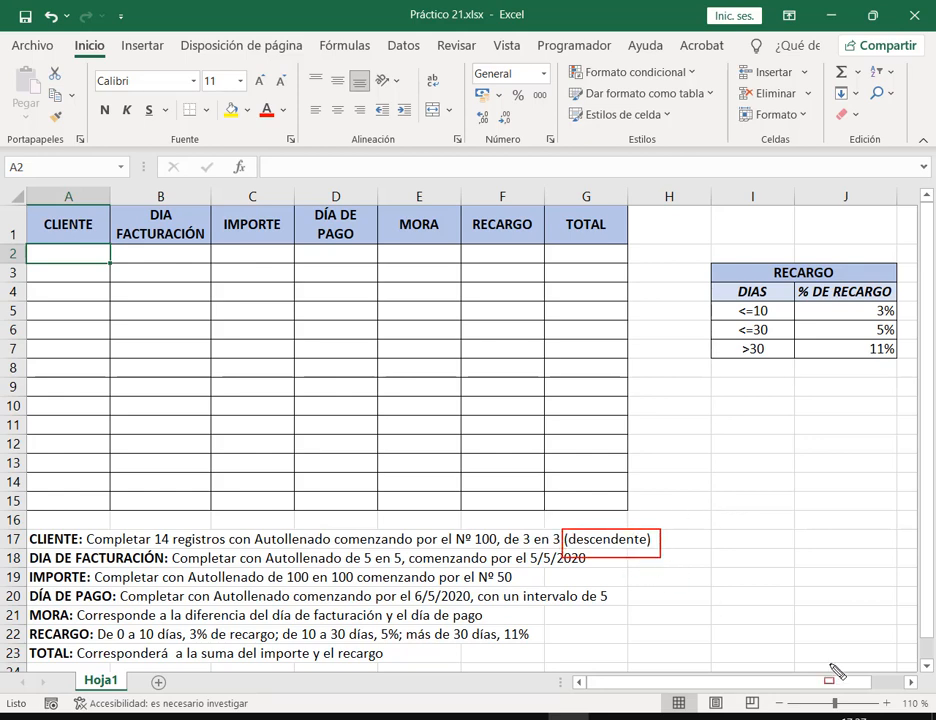
left_click_drag(836, 703, 852, 706)
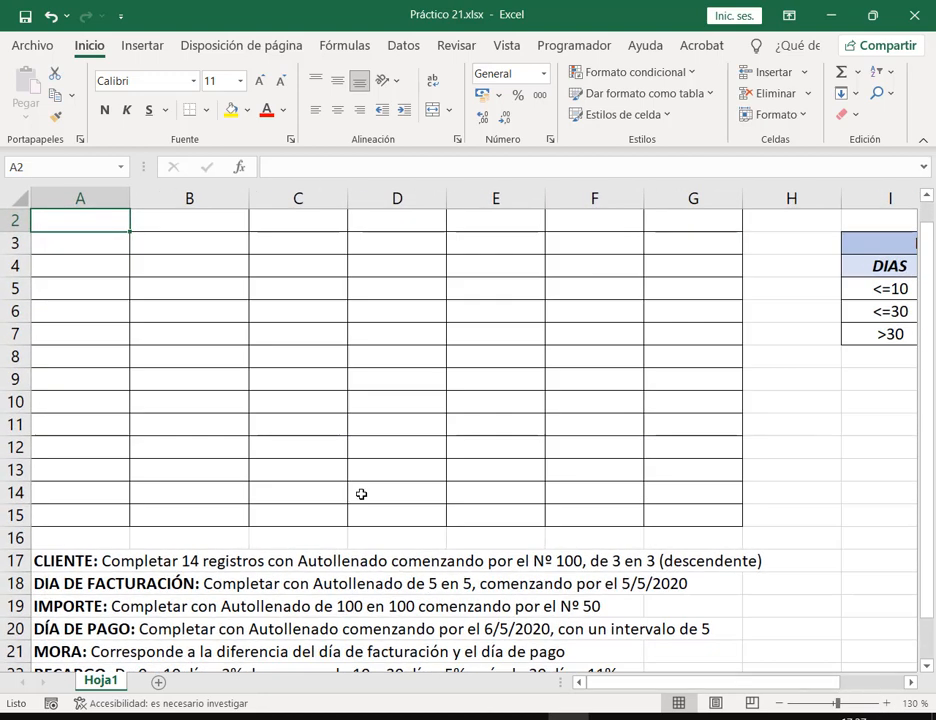
scroll(117, 303, "up", 1)
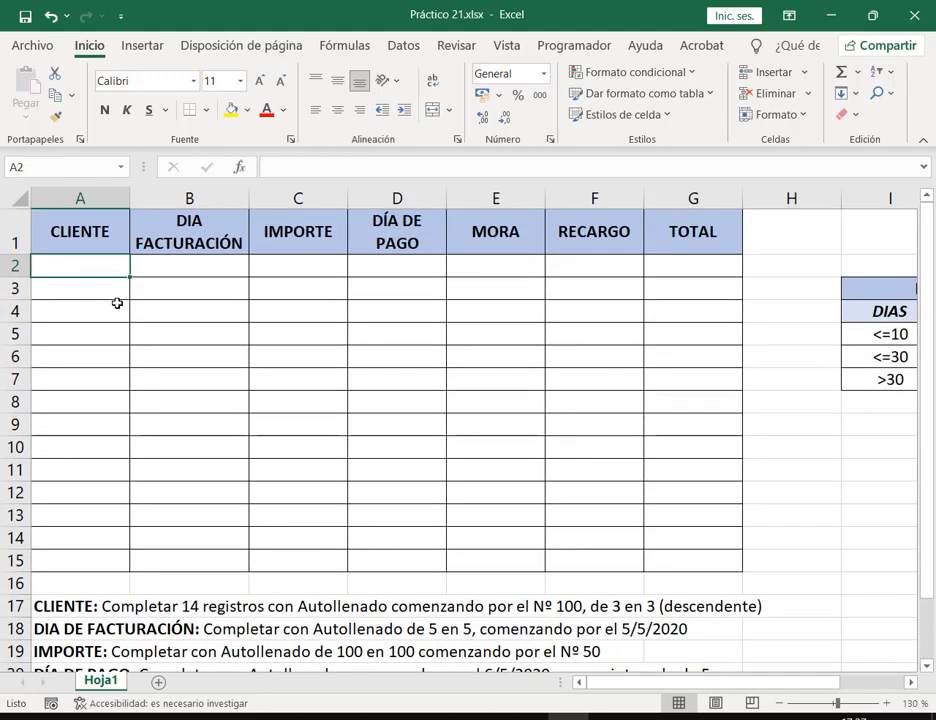
type("100")
key("Return")
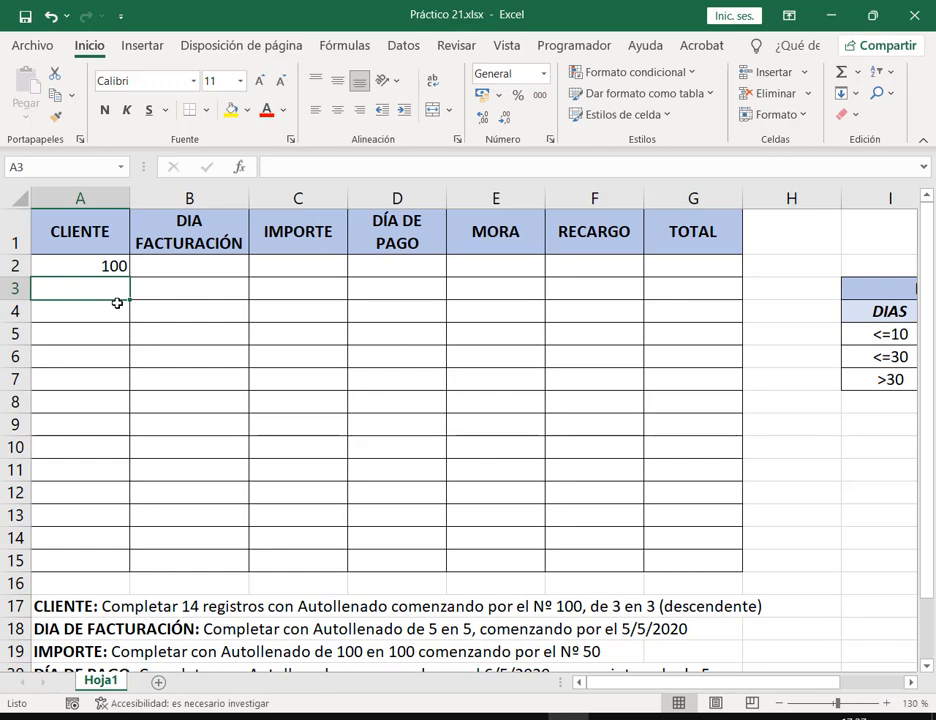
type("97")
key("Return")
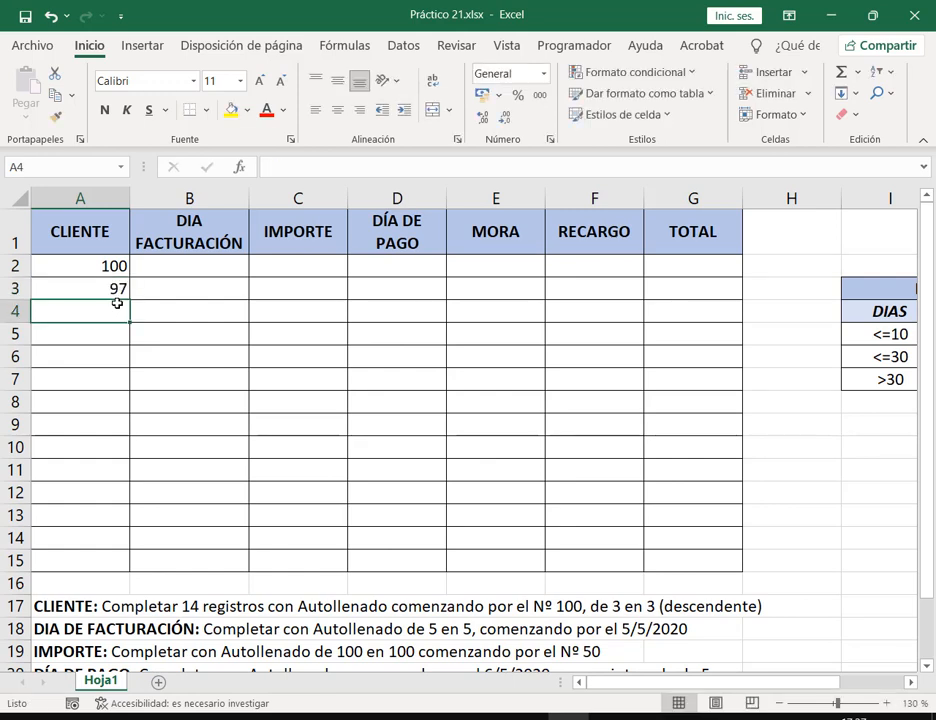
left_click_drag(111, 266, 124, 566)
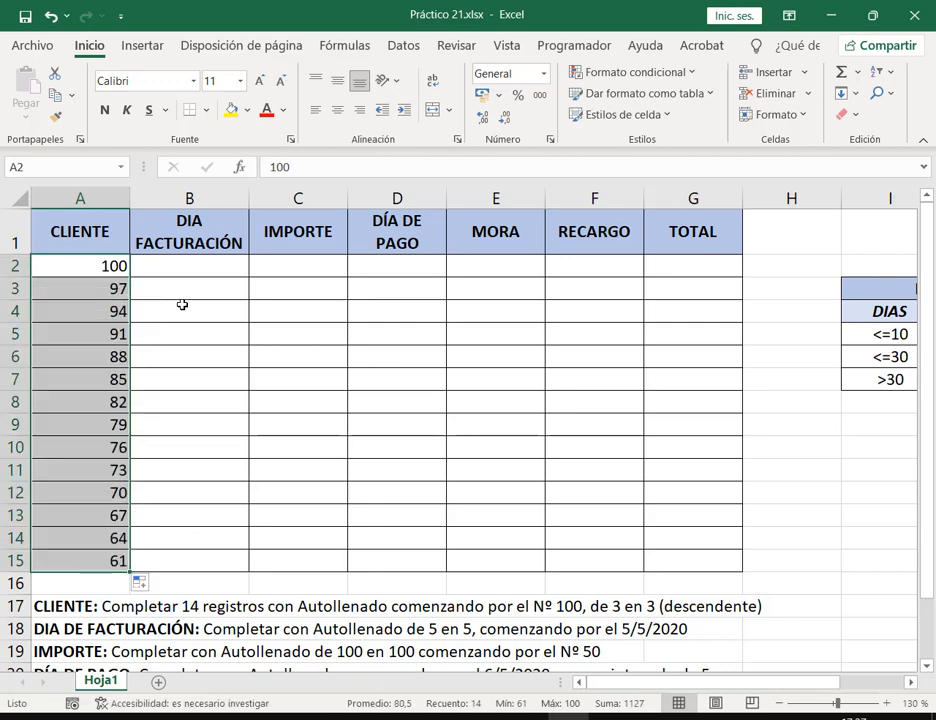
Fill the DIA FACTURACIÓN column from B2 to B15 with dates every five days, entering 5/5/2020 and 10/5/2020 as the first two
left_click(182, 266)
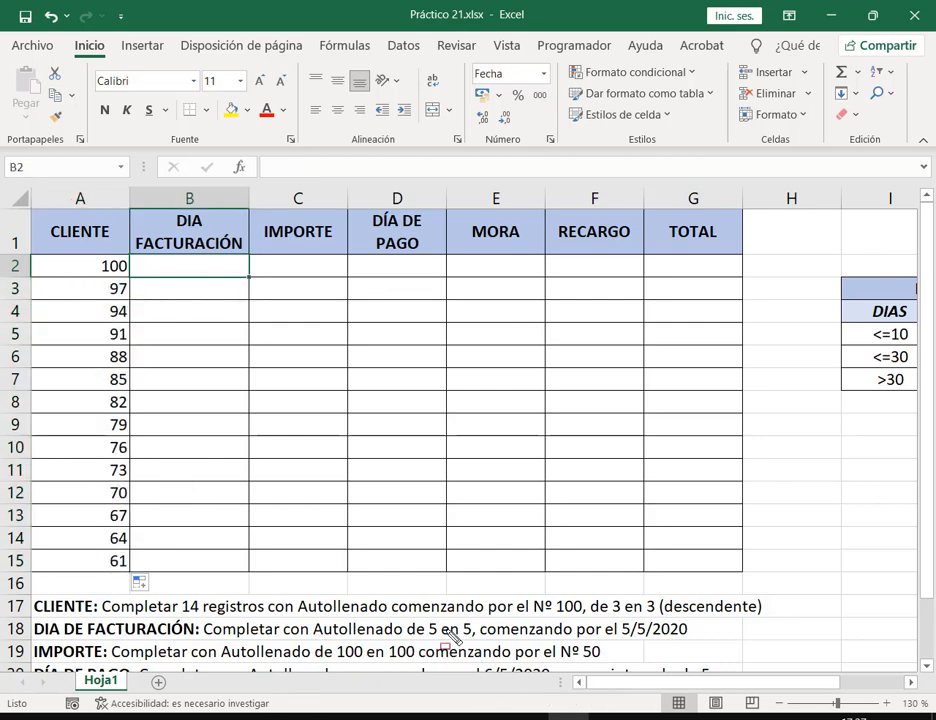
mouse_move(426, 619)
left_mouse_down()
mouse_move(706, 656)
mouse_move(703, 643)
left_mouse_up()
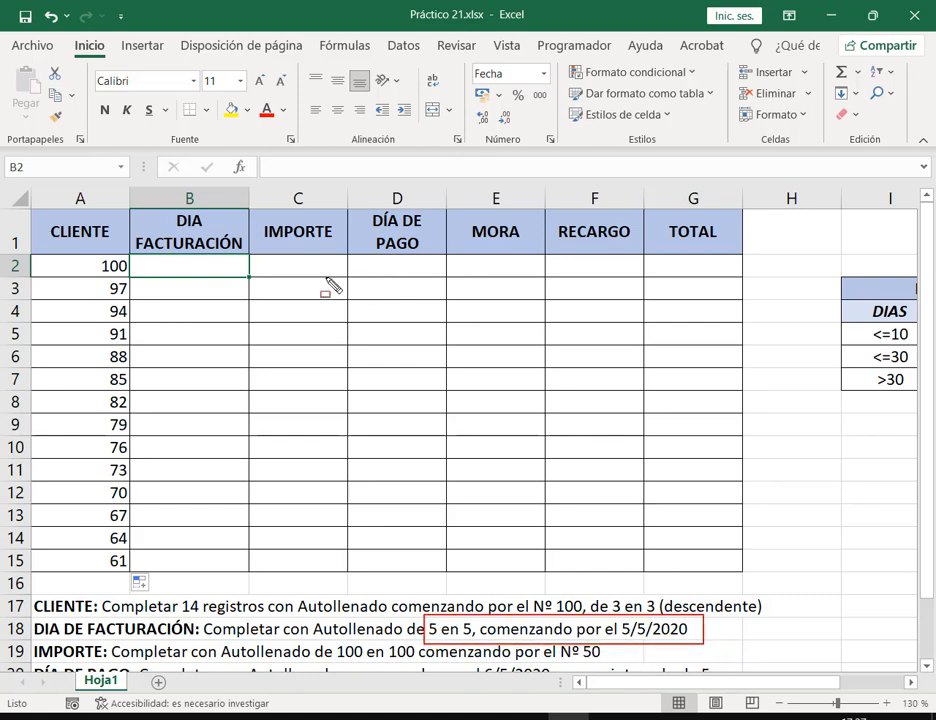
key("Escape")
double_click(205, 269)
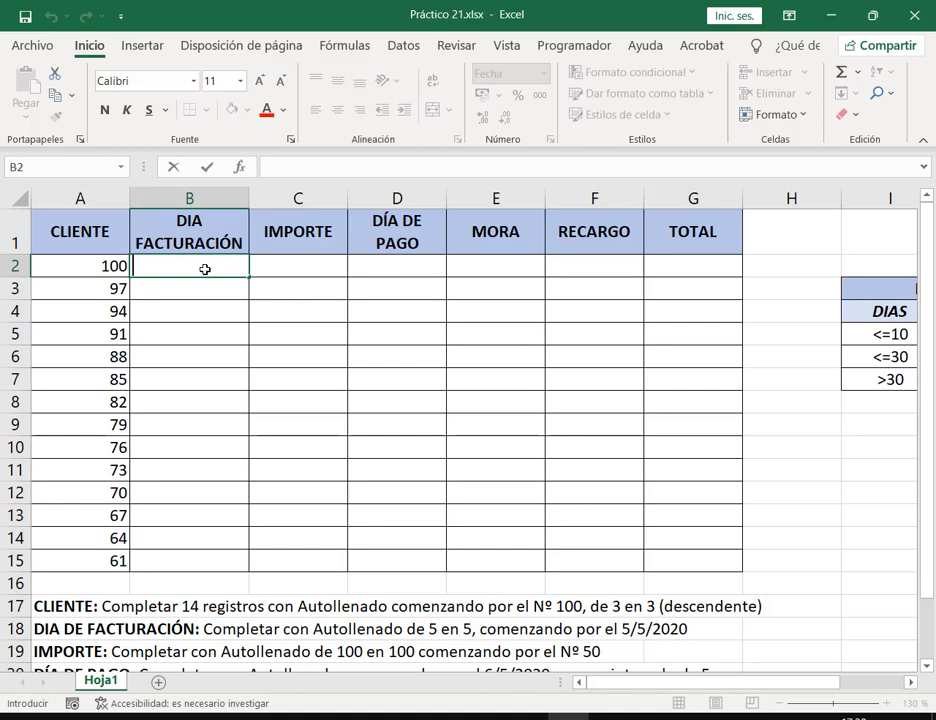
type("5/5/2020")
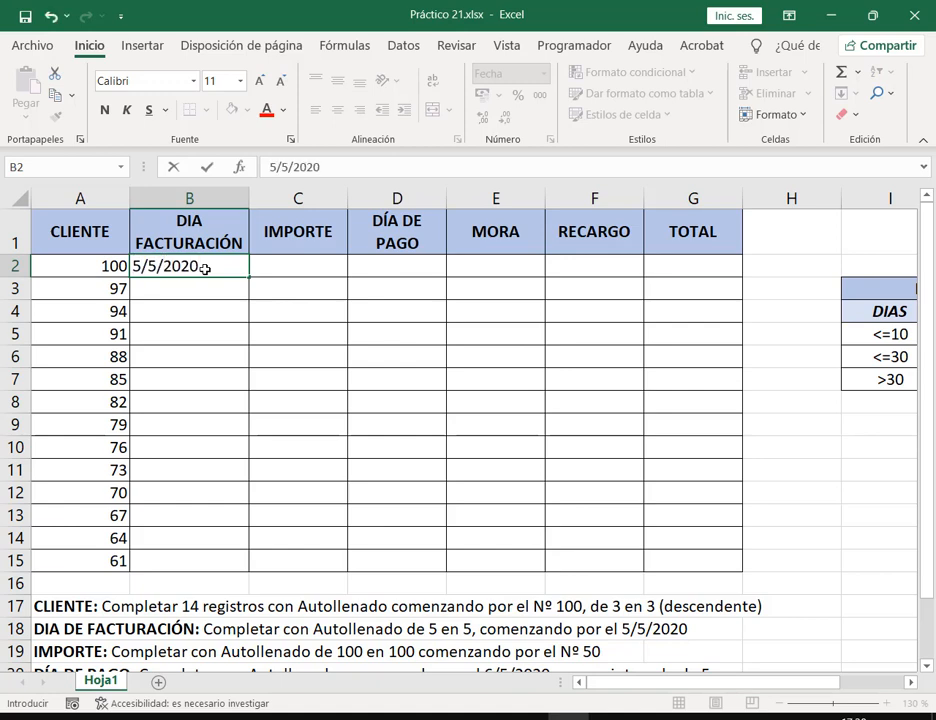
key("Return")
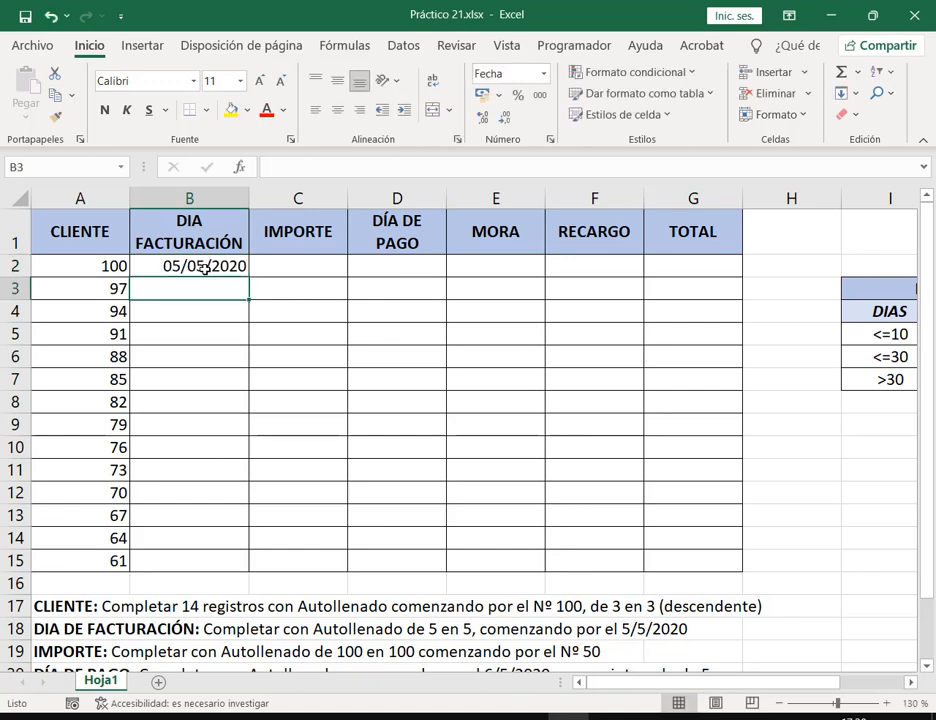
type("10/5/05/2020")
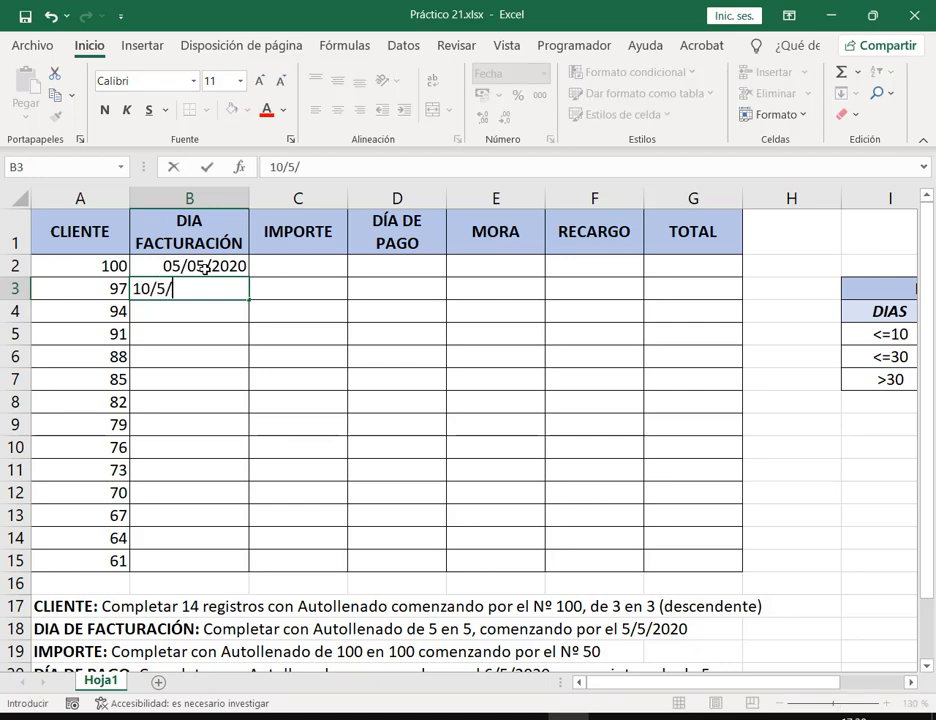
key("Return")
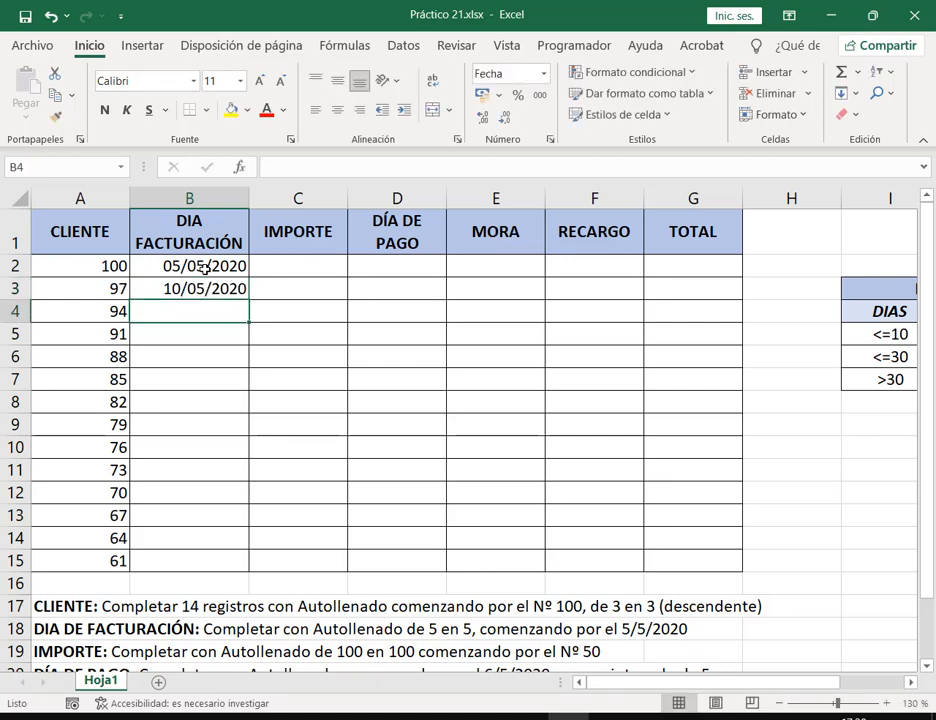
left_click_drag(204, 266, 246, 566)
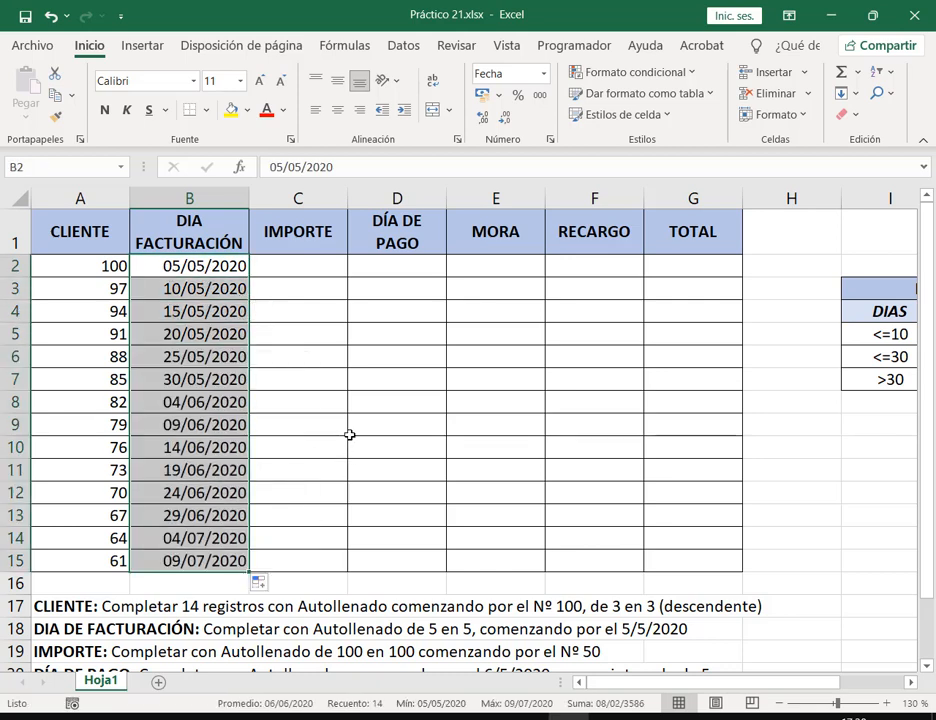
Fill the IMPORTE column from C2 to C15 in steps of 100, entering 50 and 150 as its first two values
left_click(311, 261)
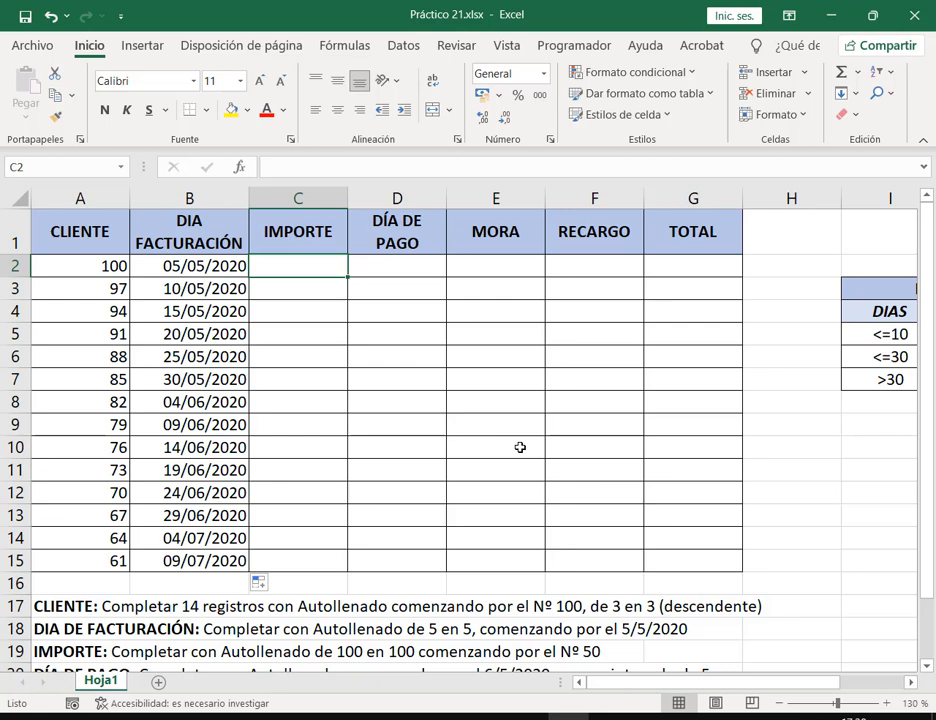
type("50")
key("Return")
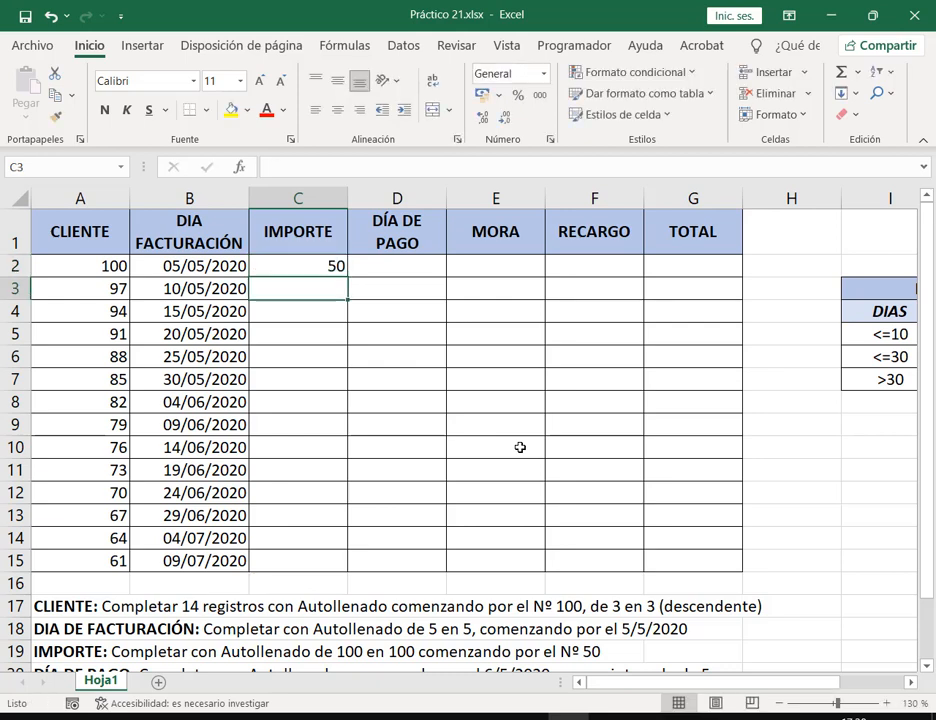
type("15")
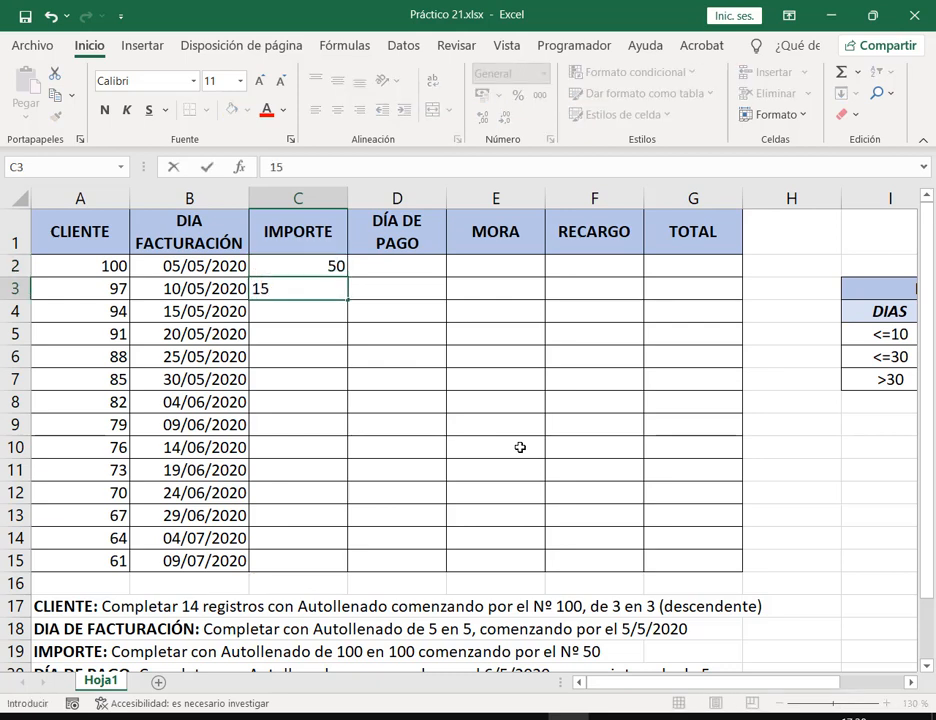
type("0")
key("Return")
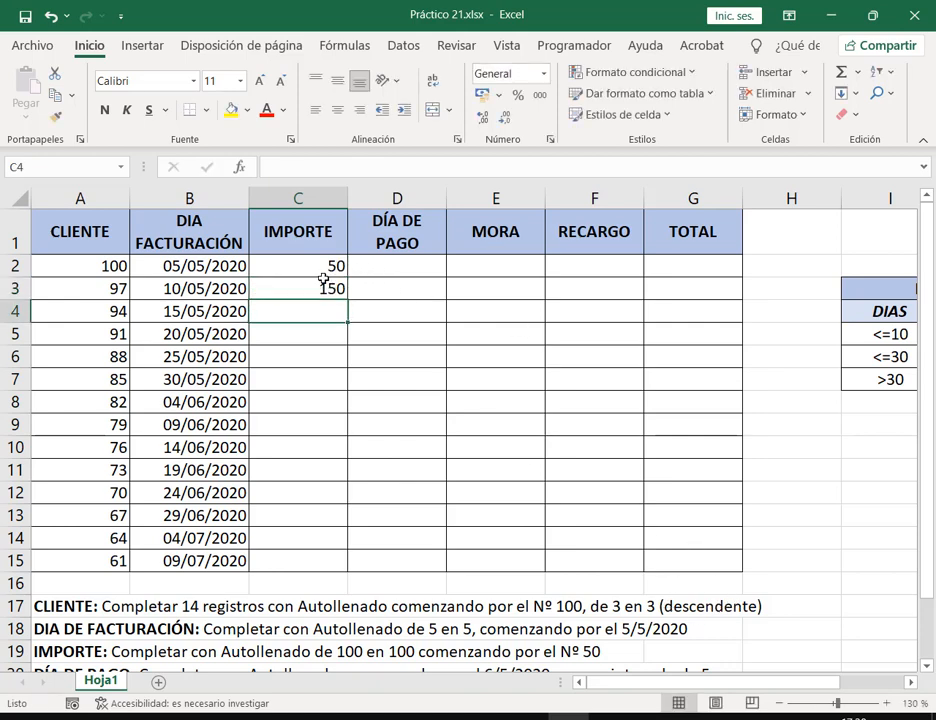
left_click_drag(316, 265, 330, 572)
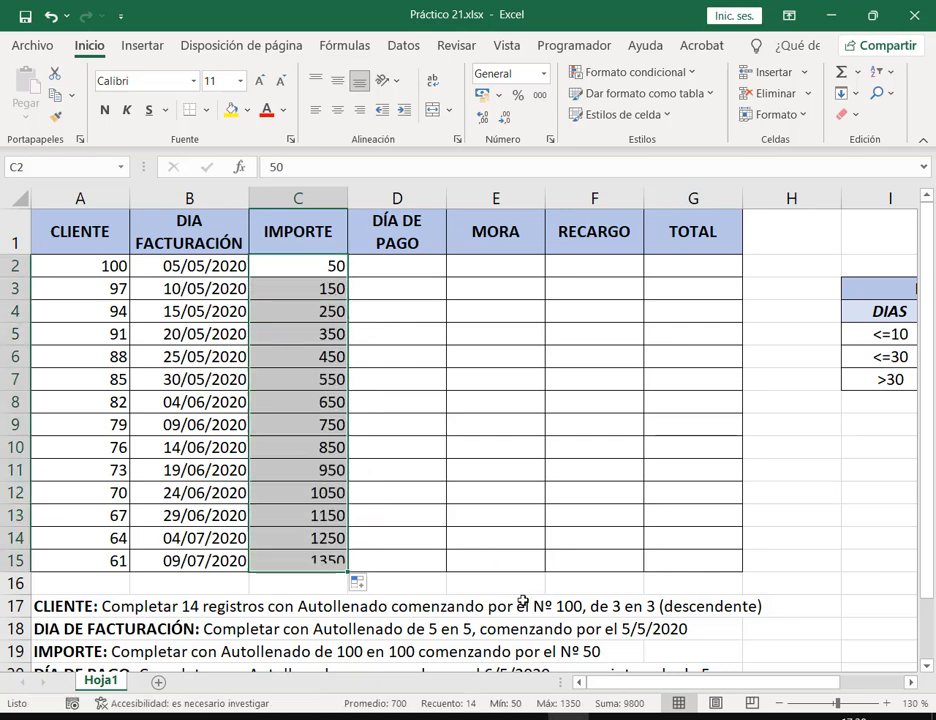
Enter the first DÍA DE PAGO date, 6/5/2020, in D2 according to the exercise instructions
left_click(391, 270)
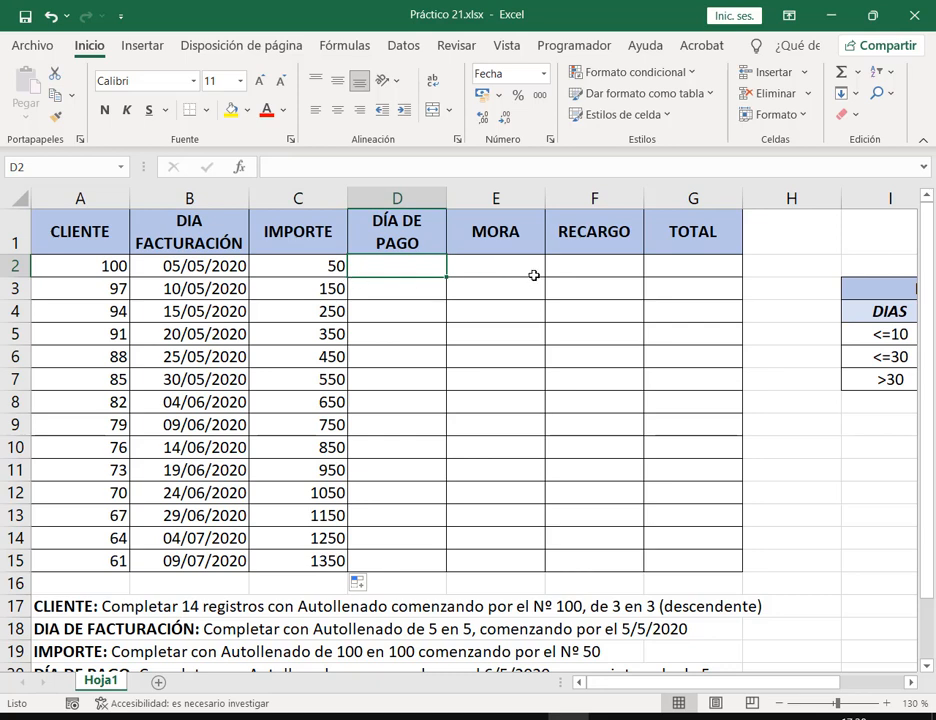
left_click(927, 667)
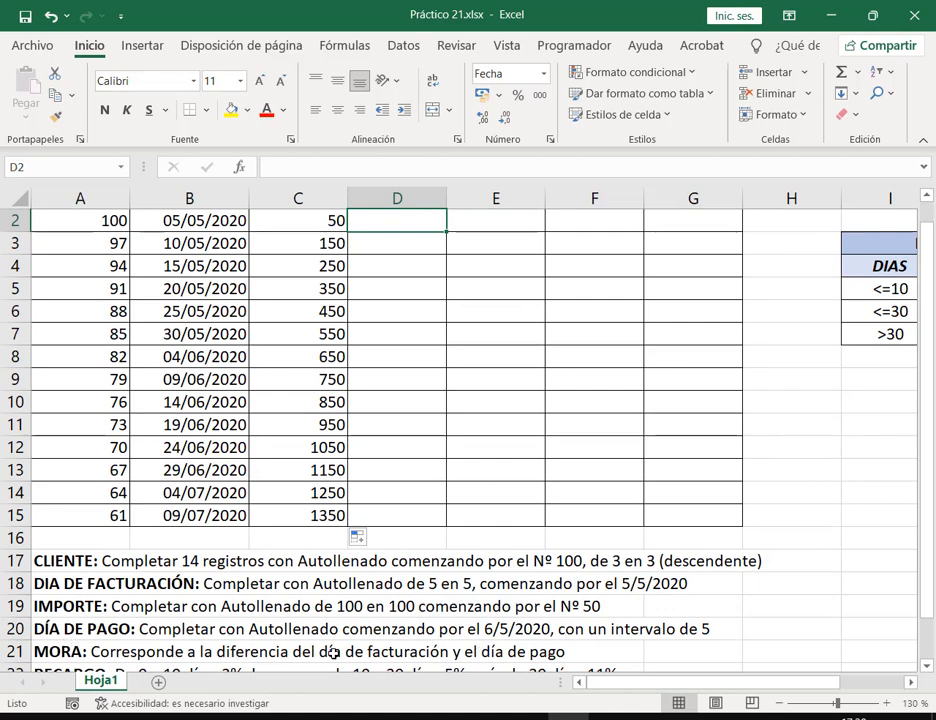
scroll(513, 652, "up", 2)
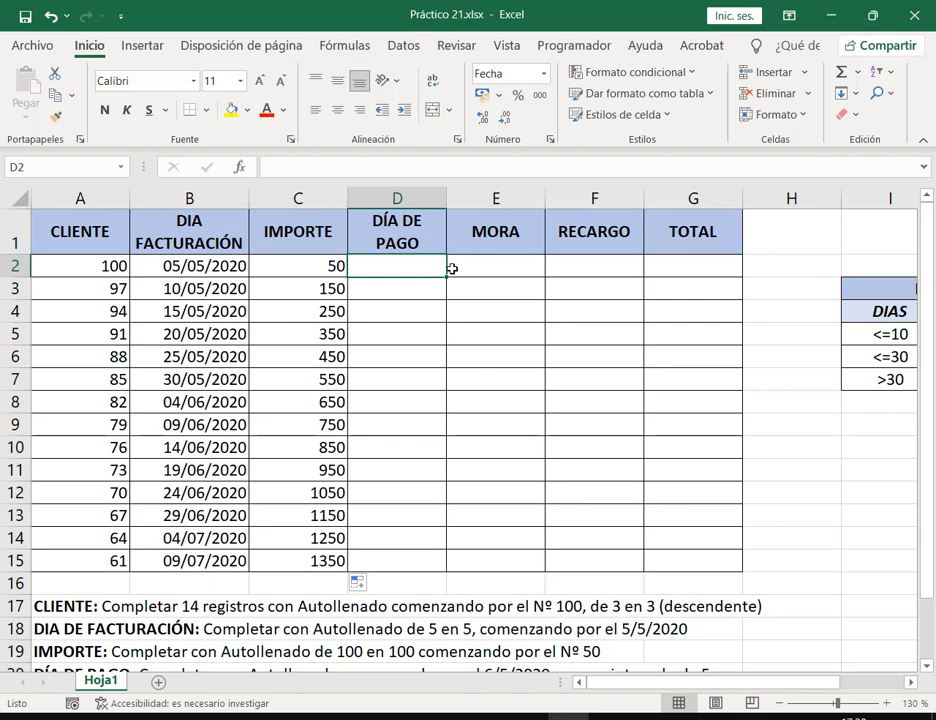
scroll(414, 270, "down", 1)
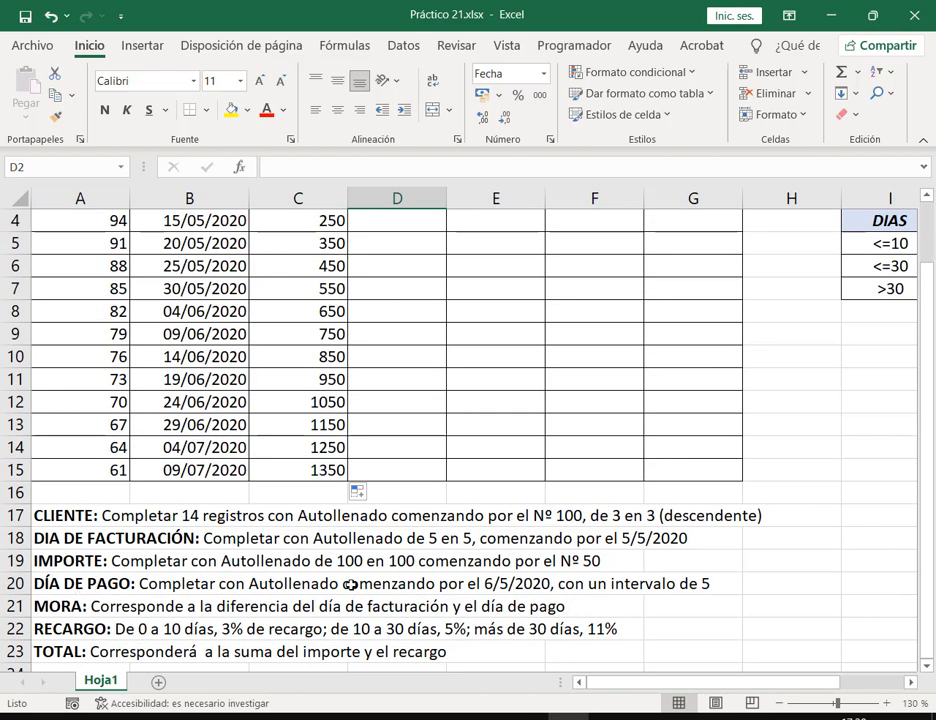
scroll(556, 580, "up", 1)
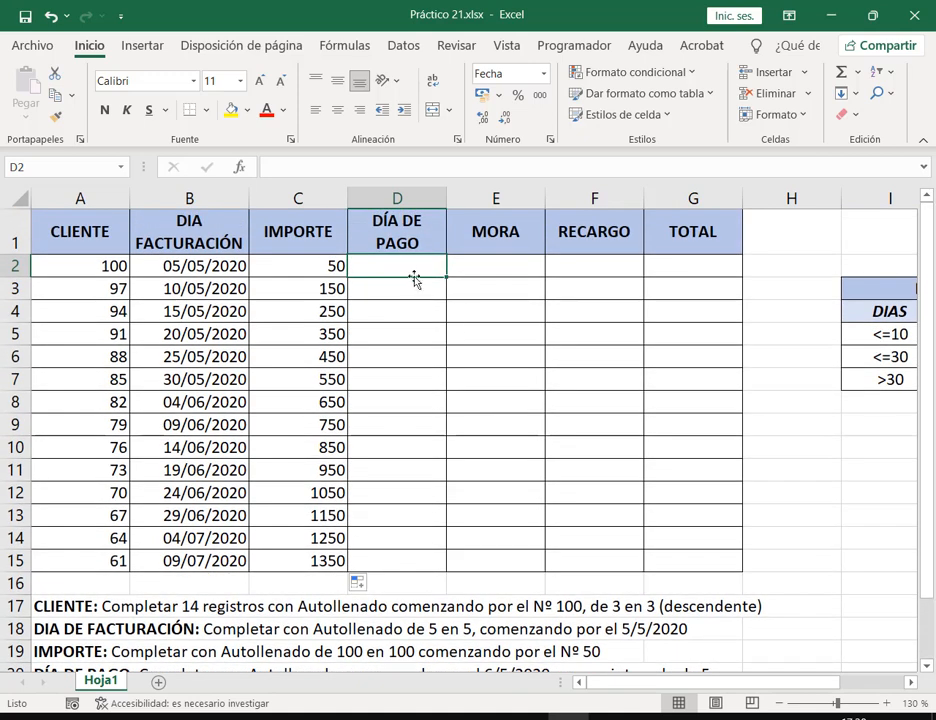
type("6/05/")
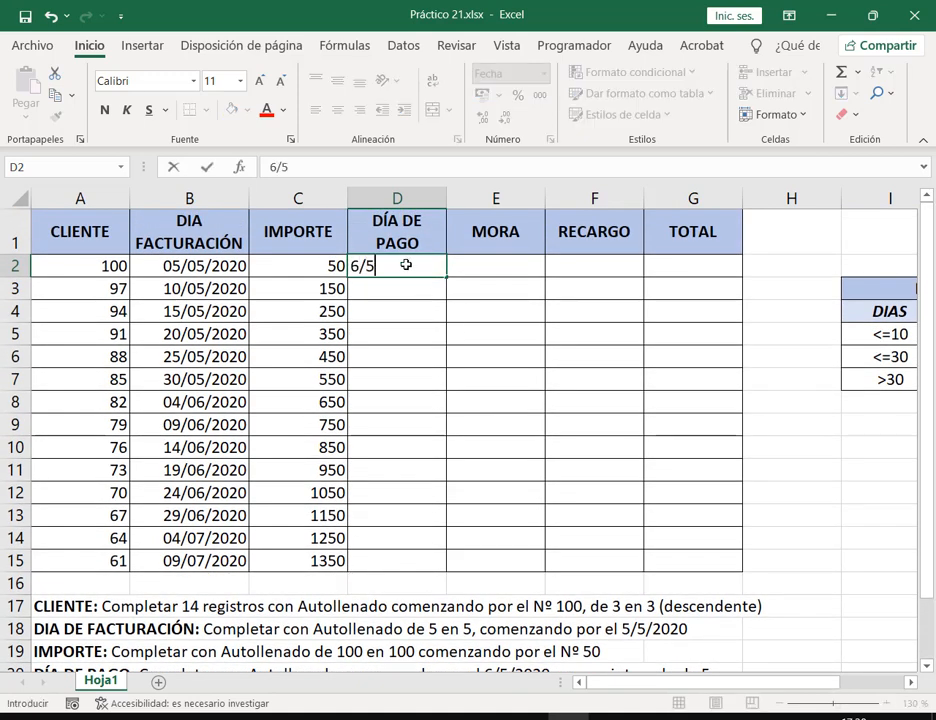
type("2020")
key("Return")
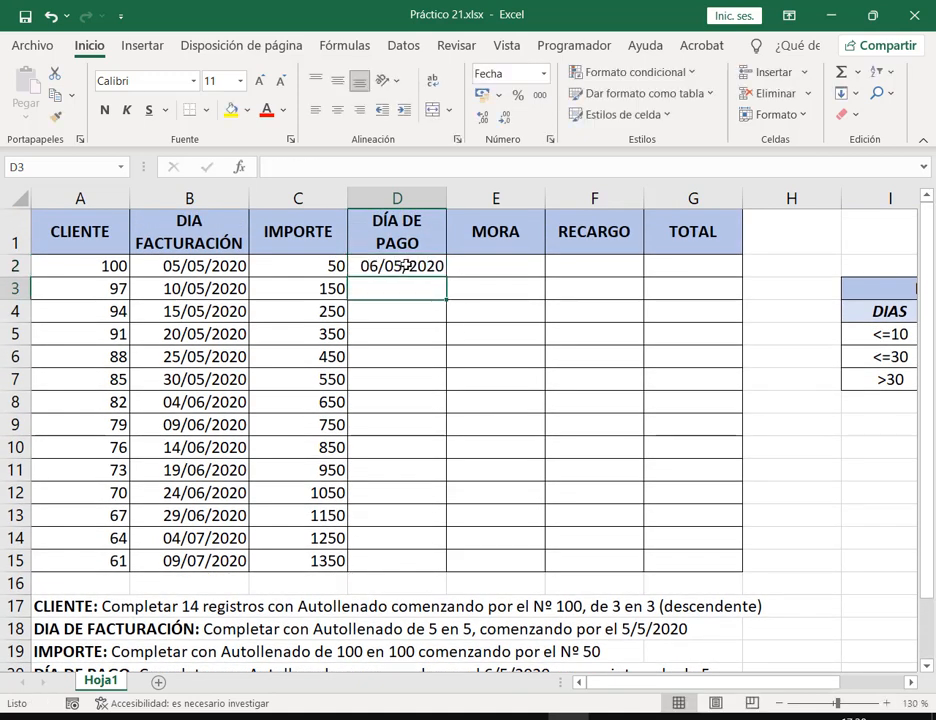
Enter 11/5/2020 in D3 and extend the five-day DÍA DE PAGO series down to D15, ending with the first MORA cell selected
scroll(405, 266, "down", 3)
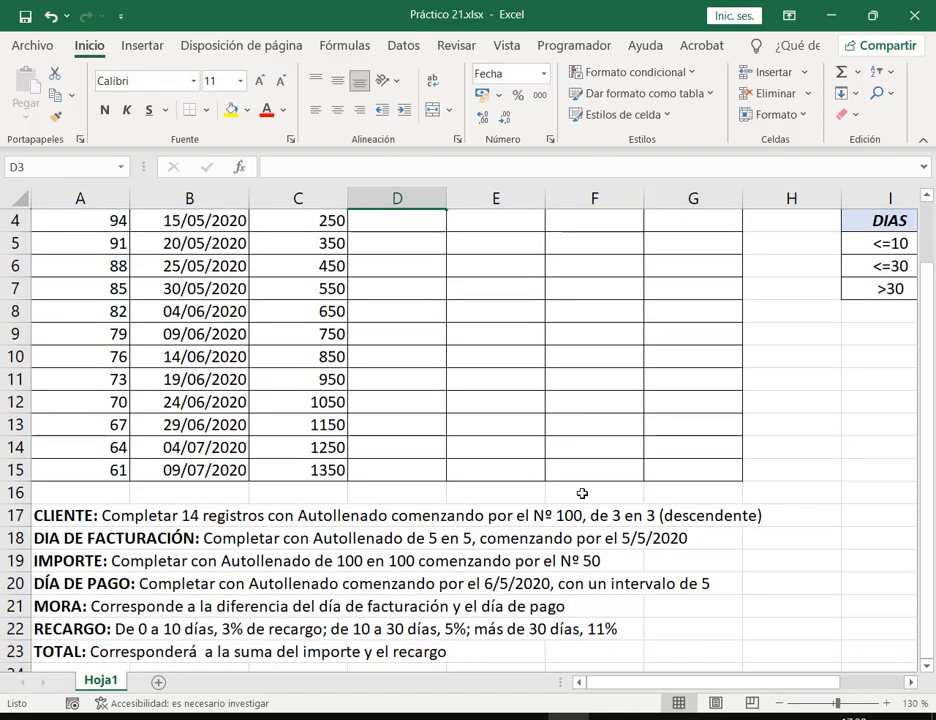
scroll(690, 585, "up", 3)
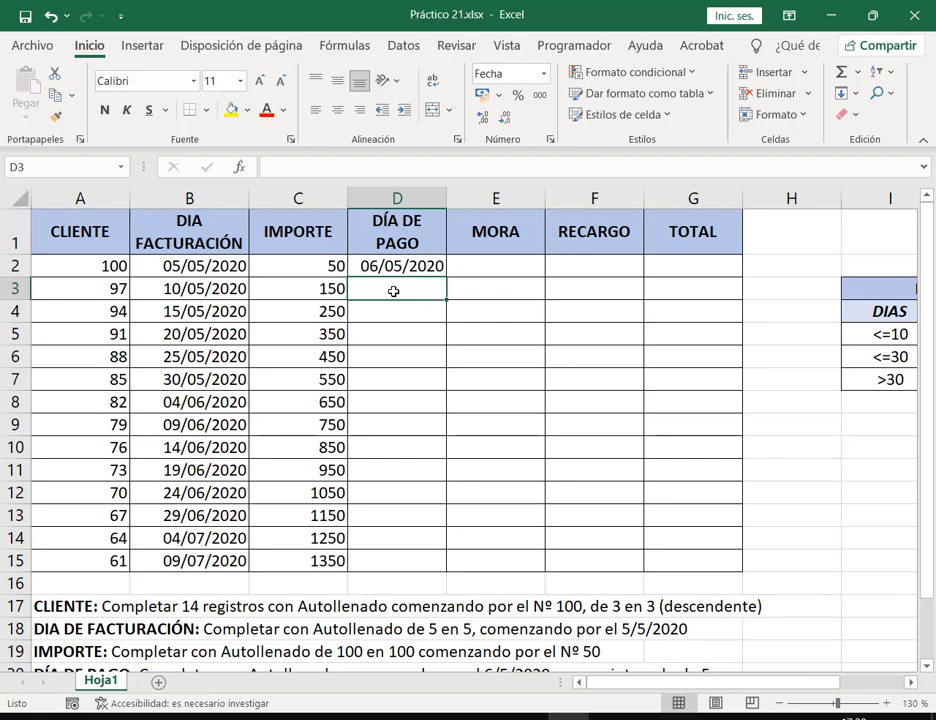
type("11")
type("/05/2020")
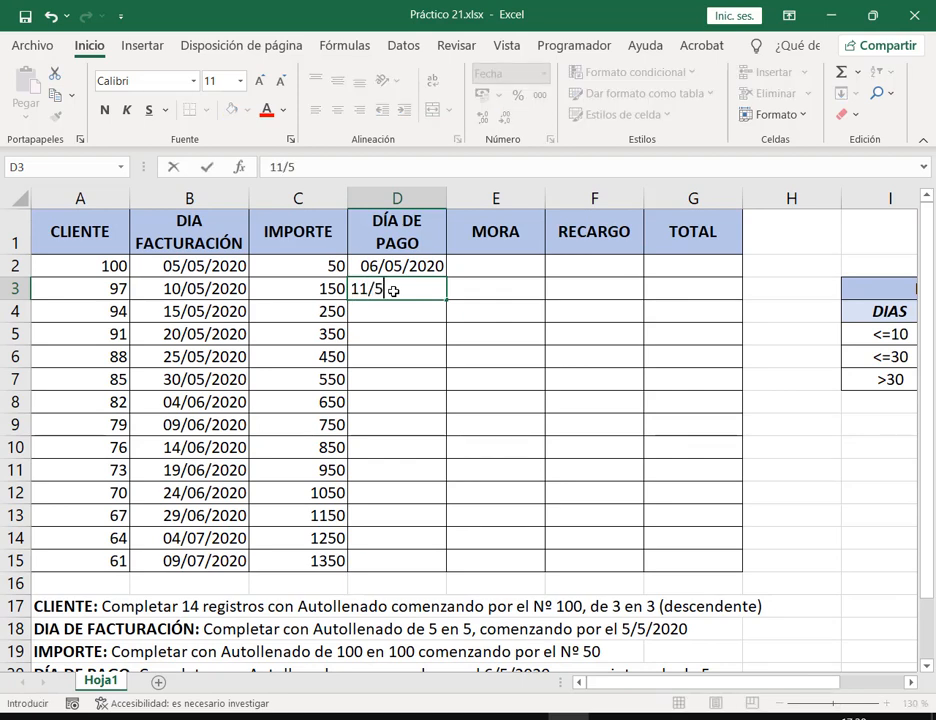
key("Return")
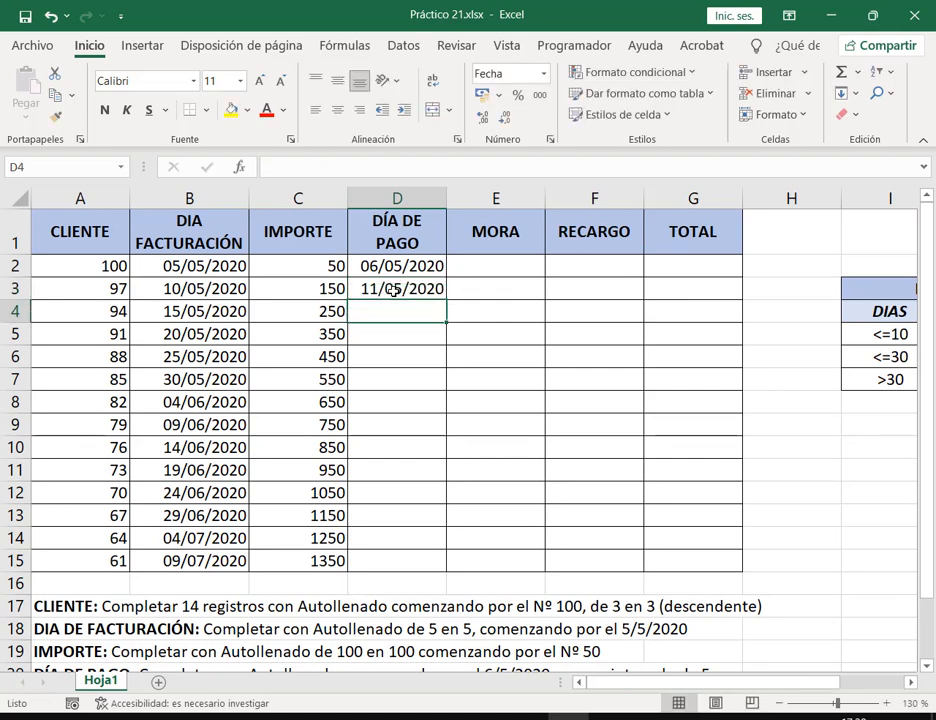
left_click_drag(395, 265, 452, 562)
left_click(466, 532)
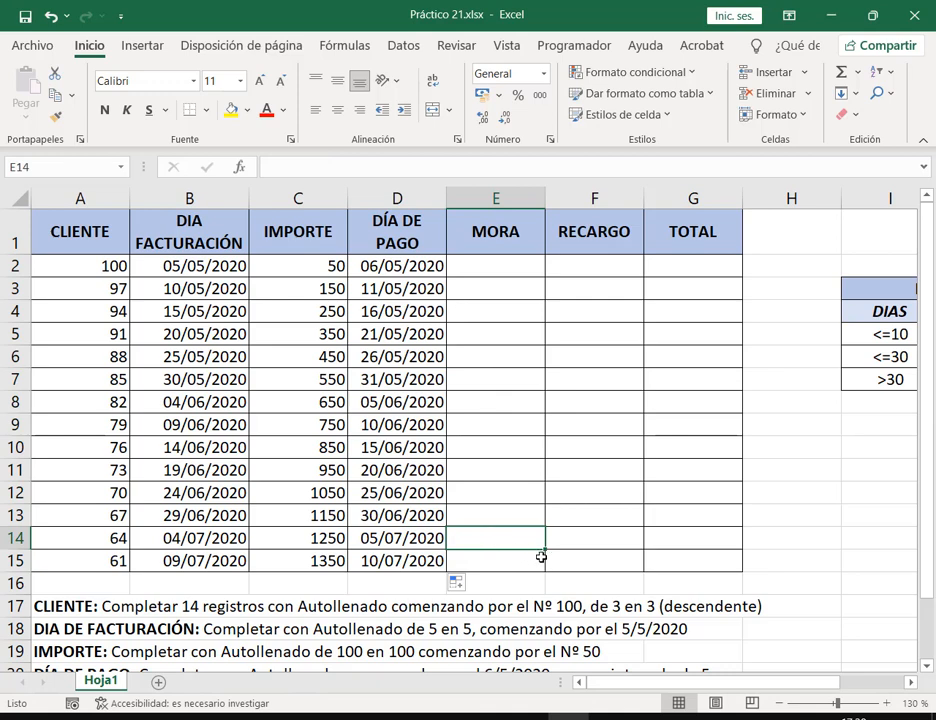
left_click(483, 265)
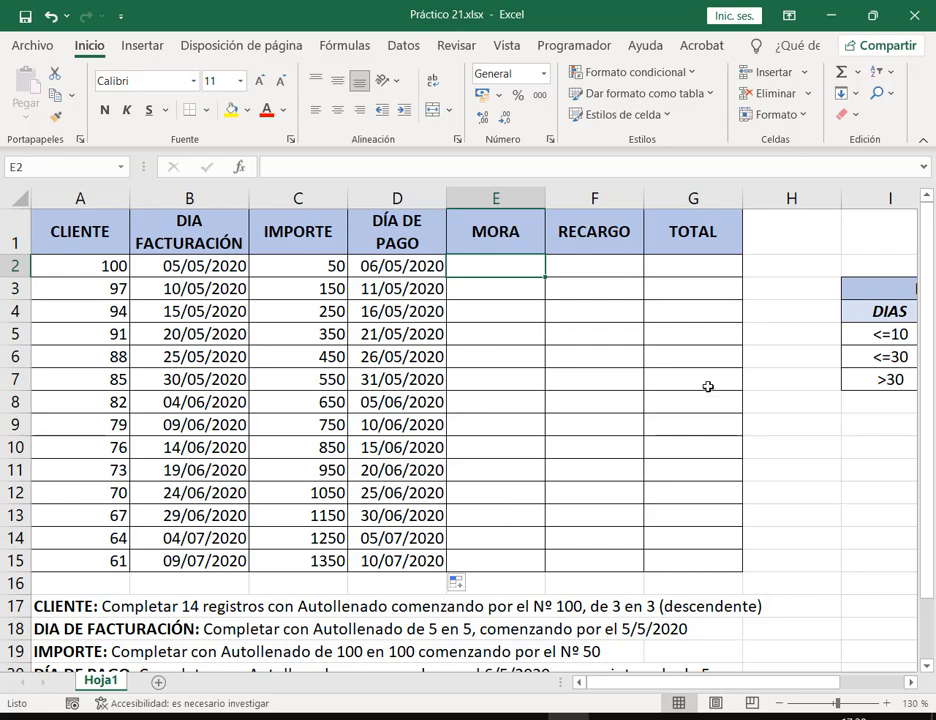
Calculate MORA in E2 with =D2-B2, following the exercise instructions, and copy the formula down to E15
scroll(712, 400, "down", 1)
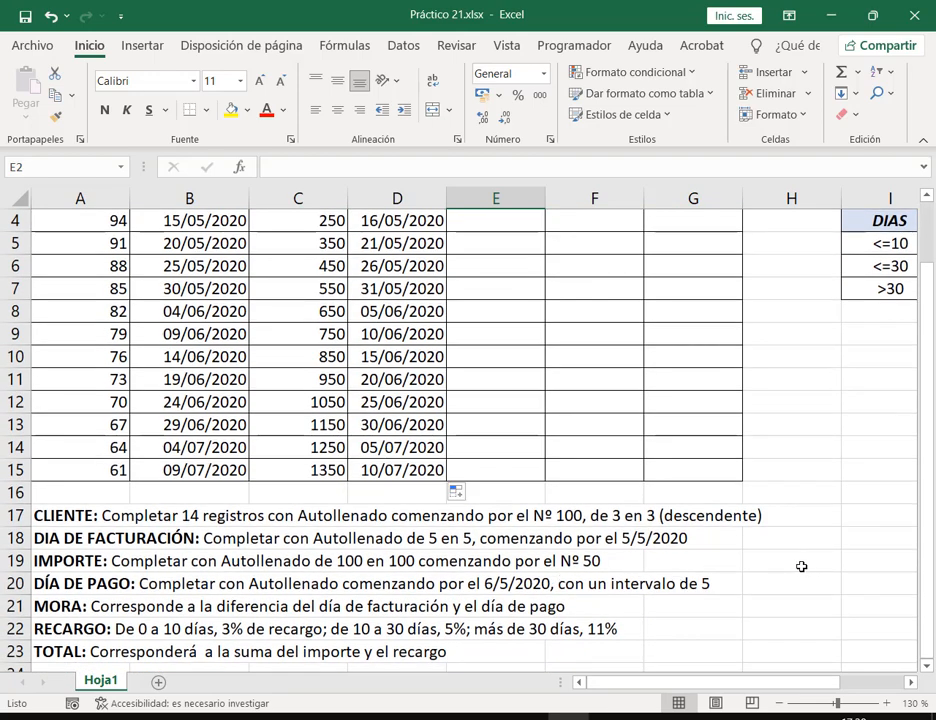
scroll(534, 414, "up", 1)
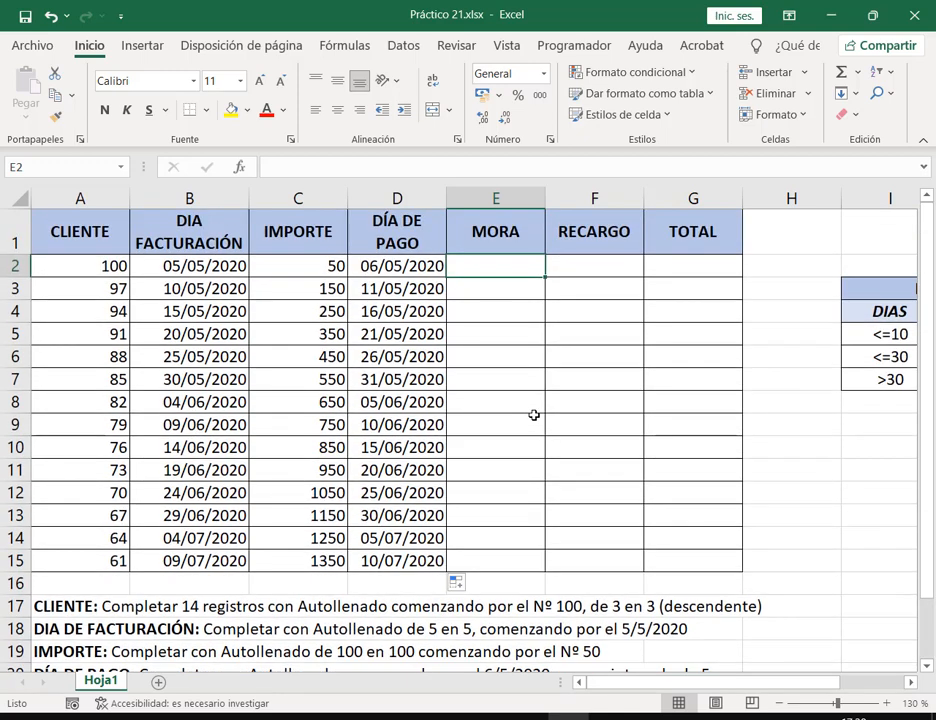
type("=")
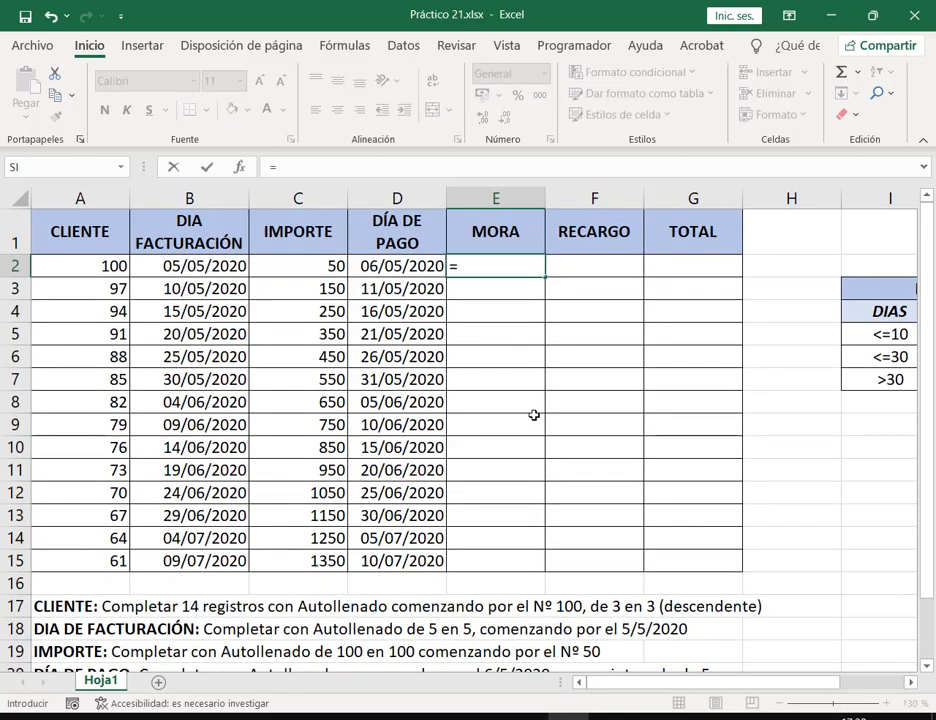
left_click(422, 266)
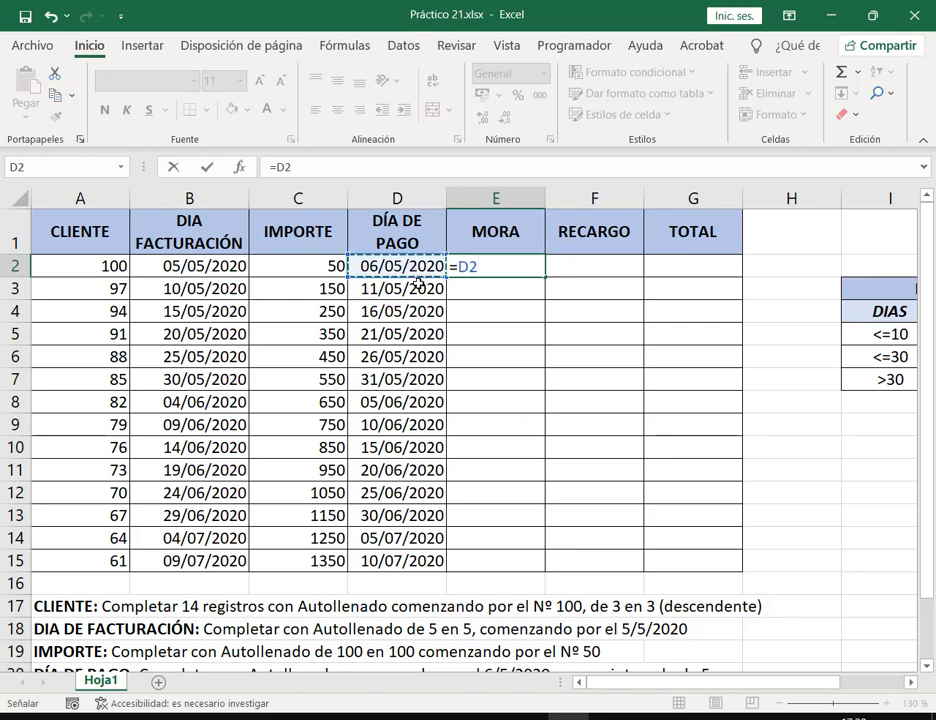
type("-")
left_click(245, 266)
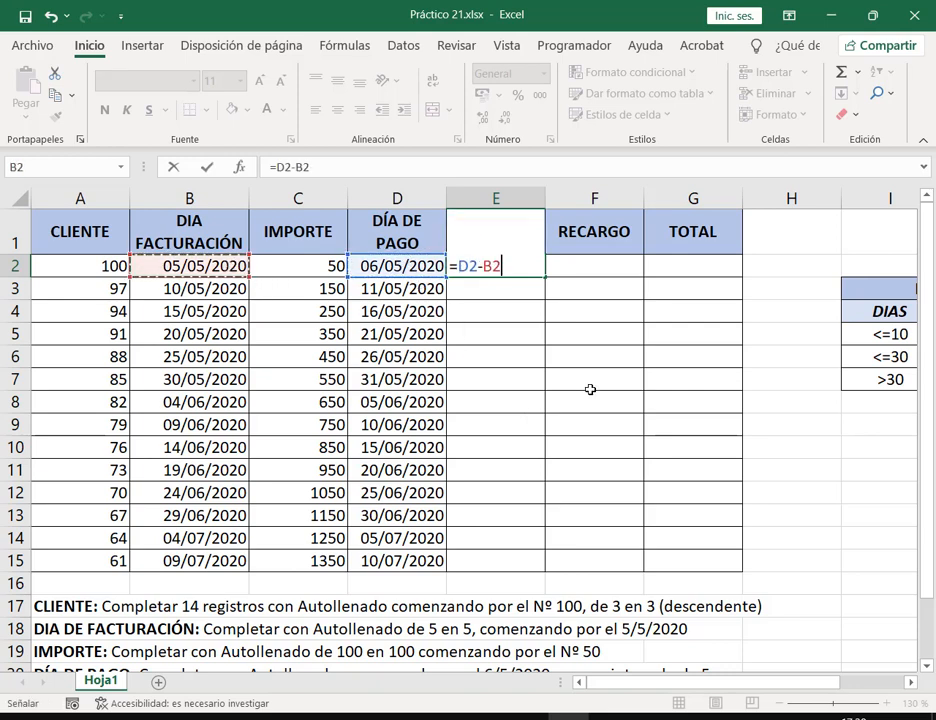
key("Return")
left_click_drag(543, 274, 539, 564)
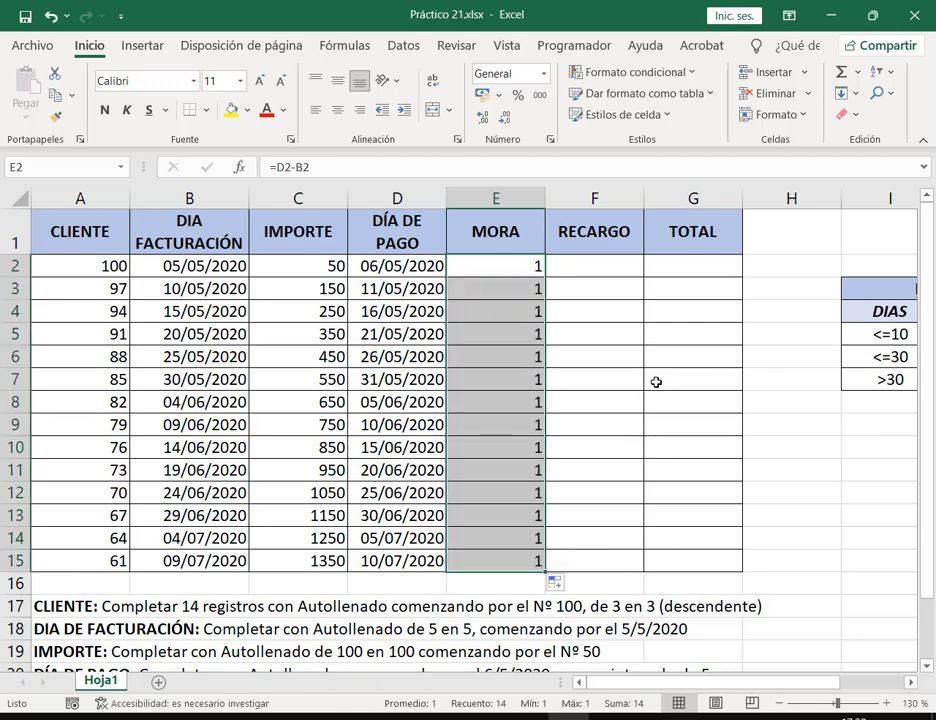
Clear all the autofilled DÍA DE PAGO dates from D2 to D15
scroll(656, 382, "down", 1)
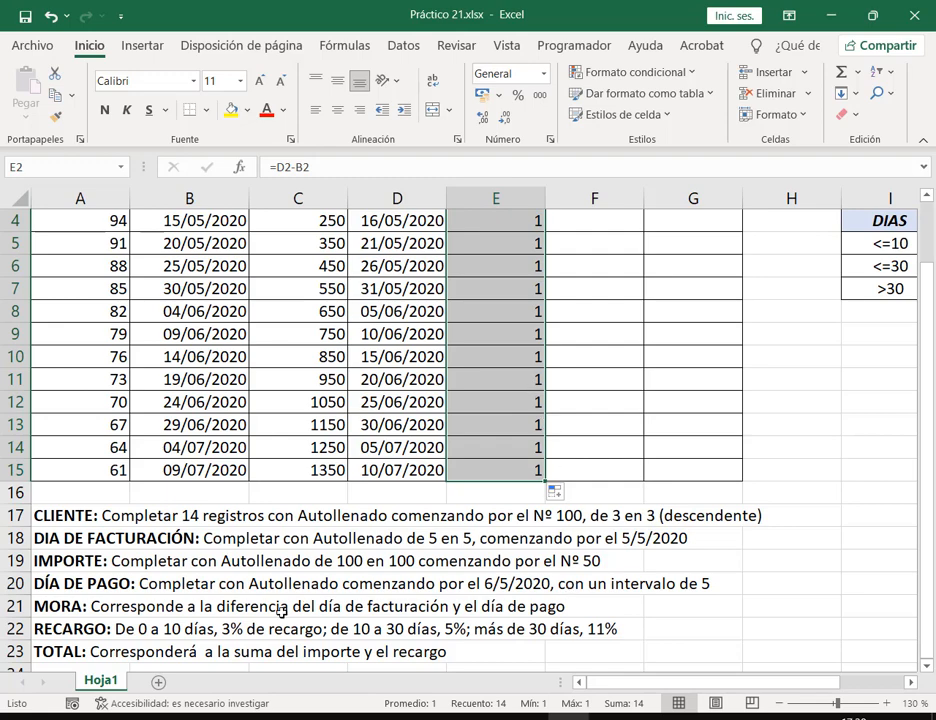
scroll(614, 620, "up", 1)
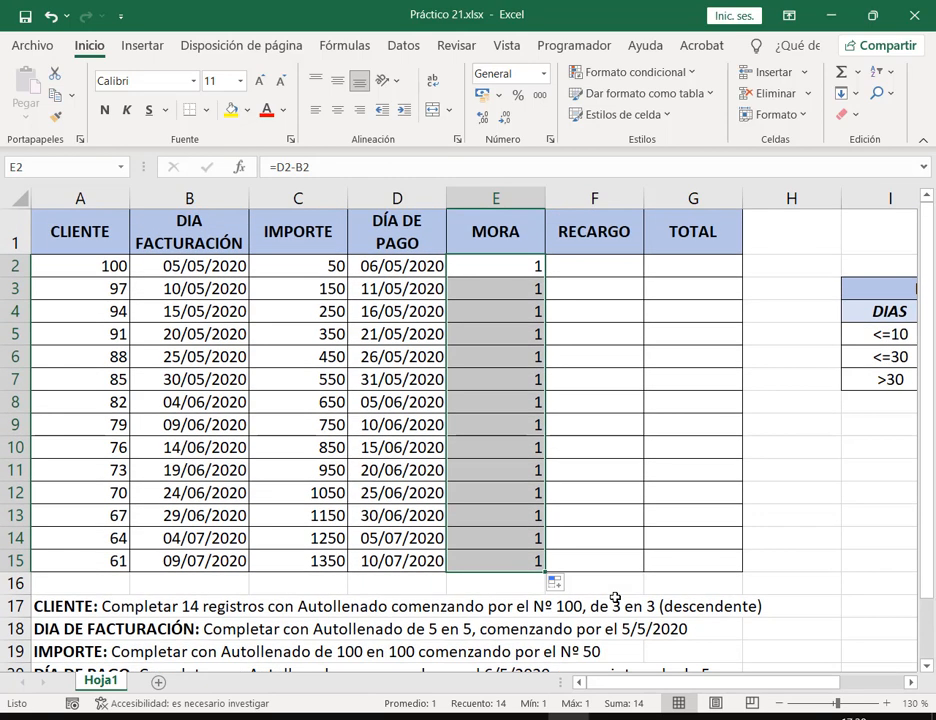
left_click(398, 270)
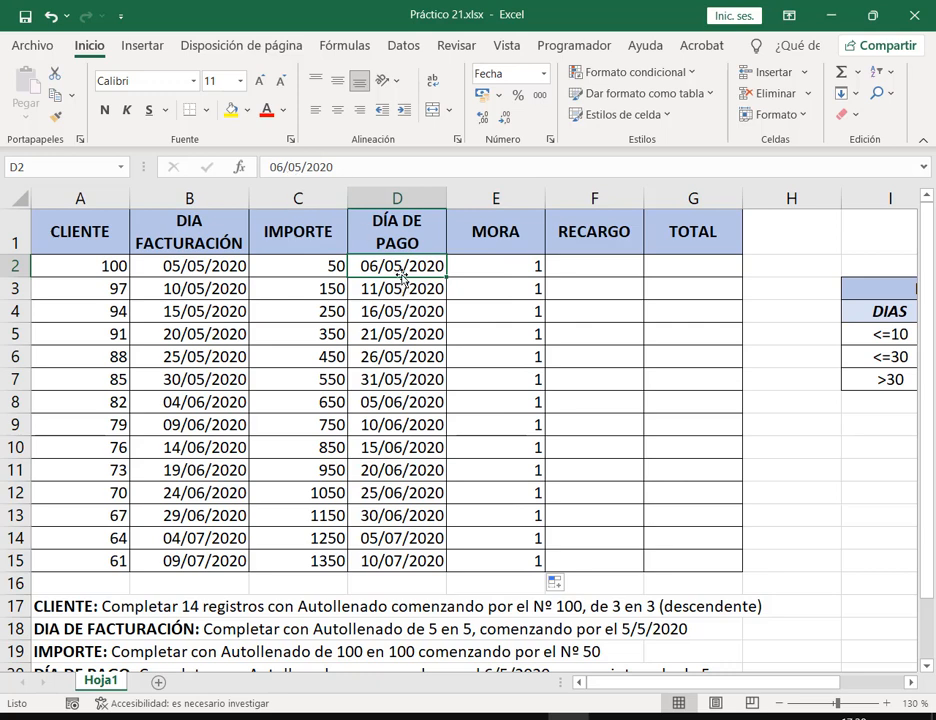
key("Delete")
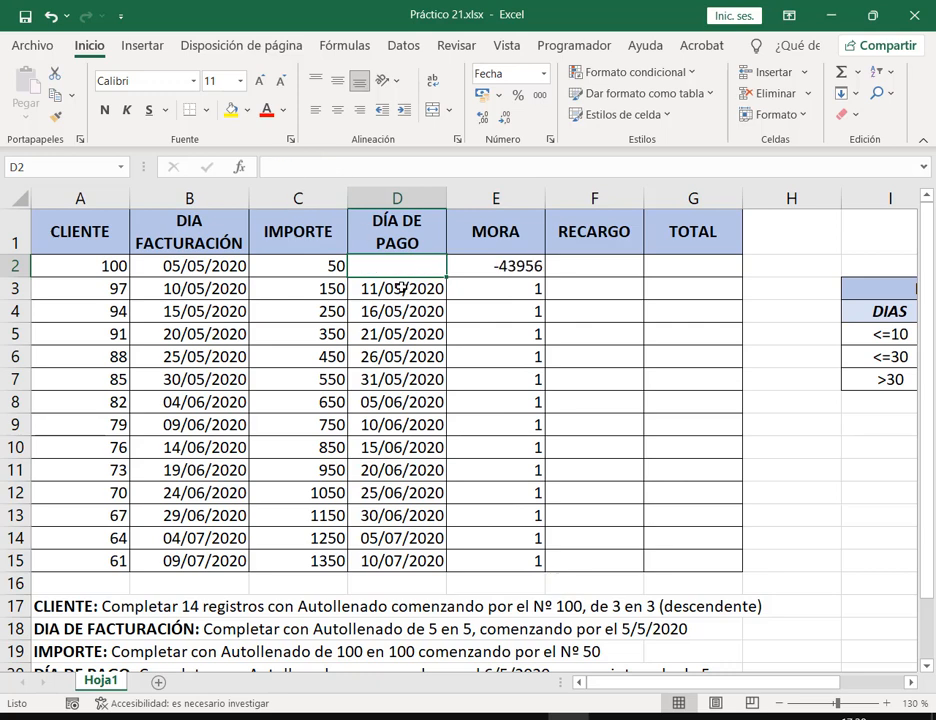
mouse_move(401, 286)
left_mouse_down()
mouse_move(397, 541)
mouse_move(424, 547)
mouse_move(420, 560)
mouse_move(428, 355)
mouse_move(418, 285)
left_mouse_up()
key("Delete")
Enter the DÍA DE PAGO dates 11/05/2020 in D2 and 12/05/2020 in D3
left_click(405, 260)
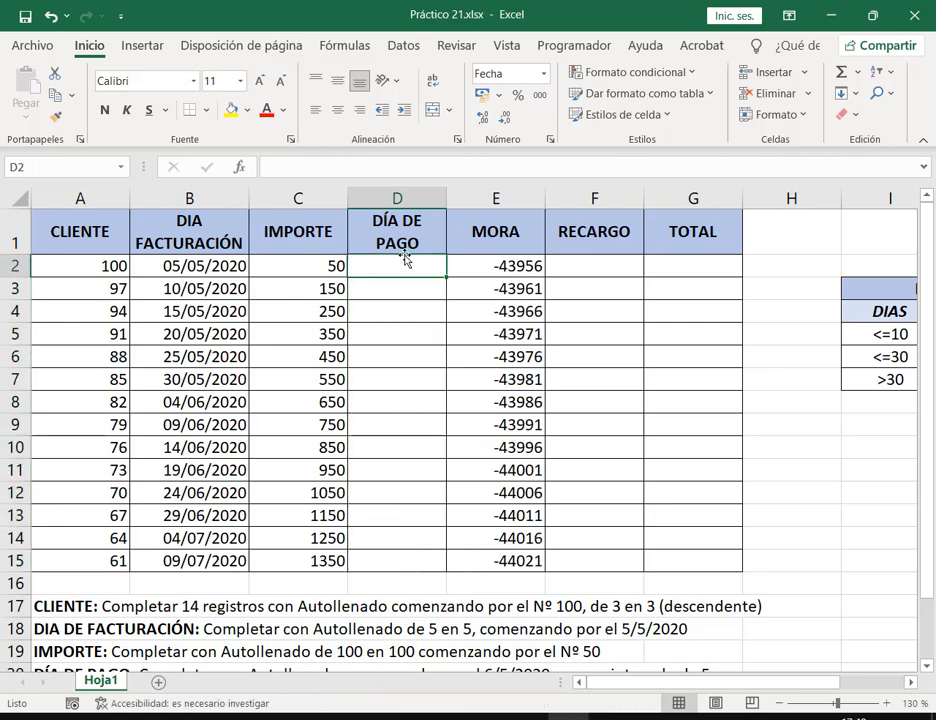
type("11")
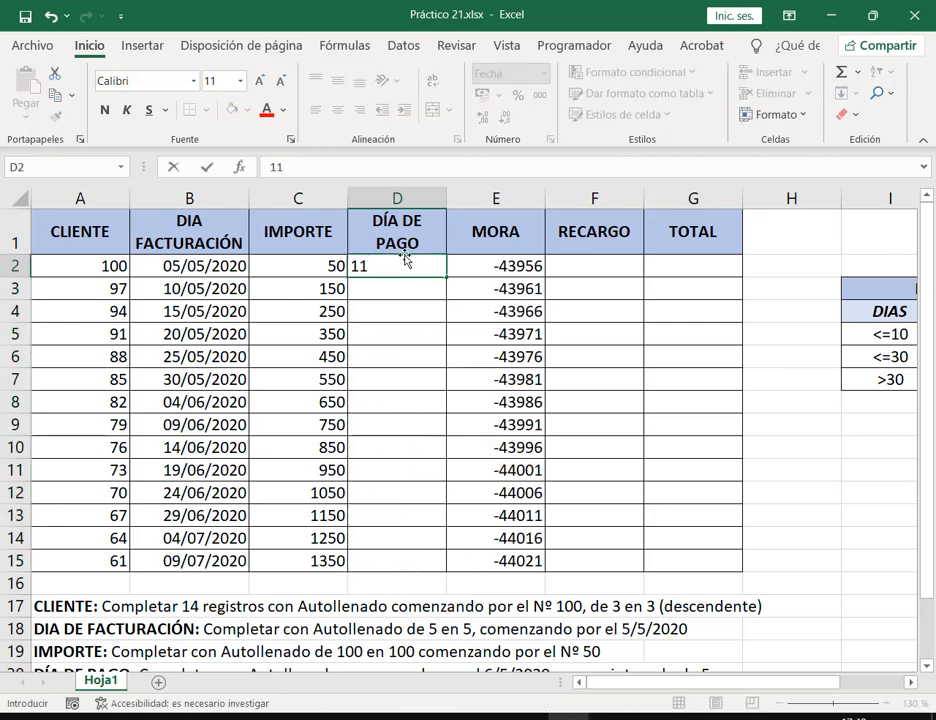
type("/05/2")
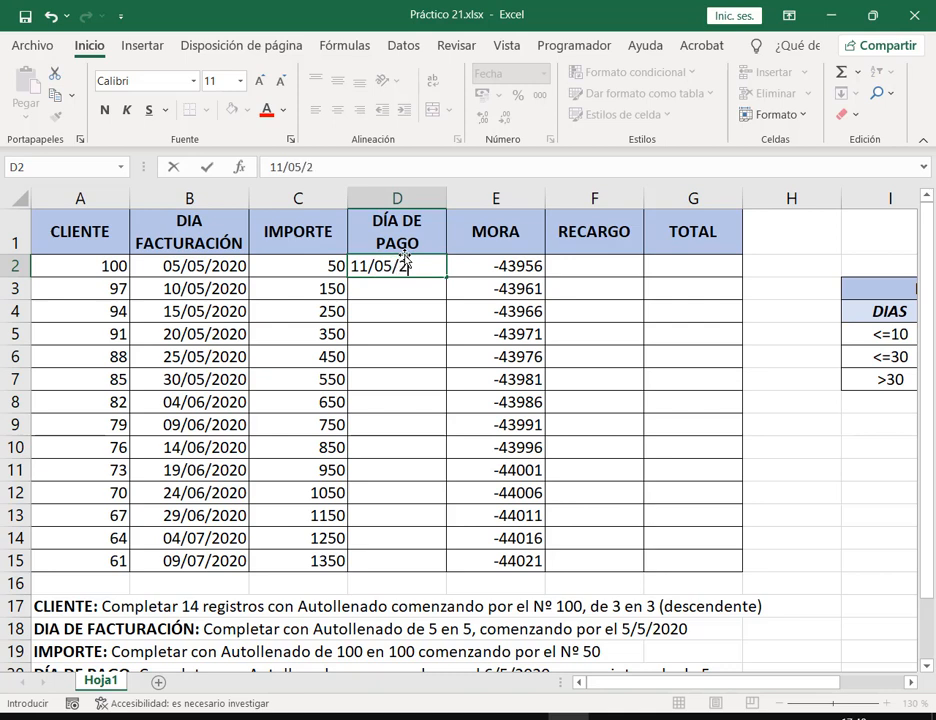
type("020")
key("Return")
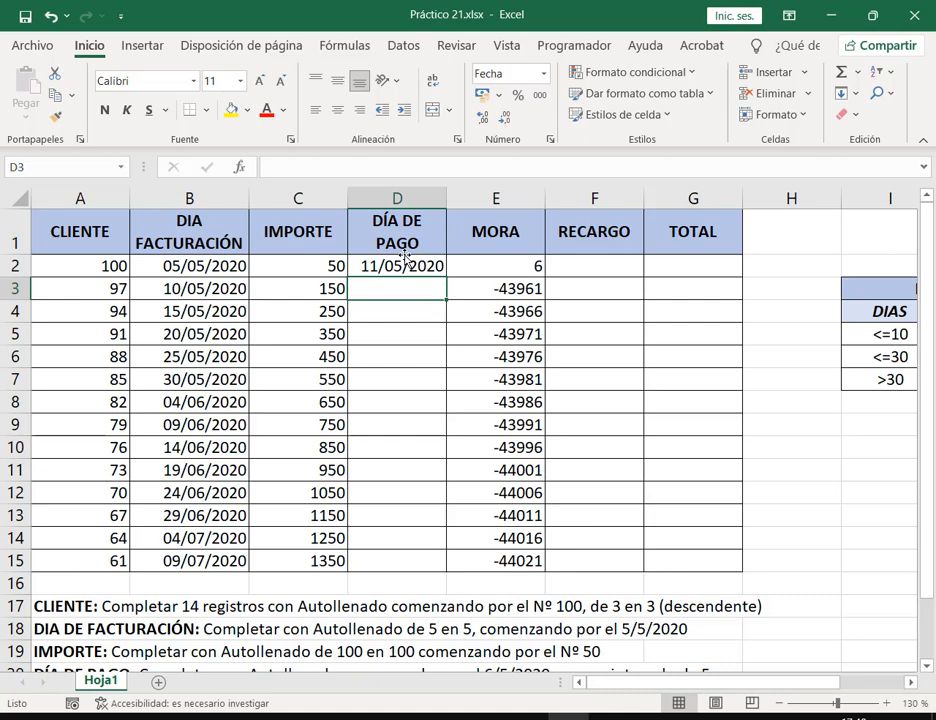
type("12")
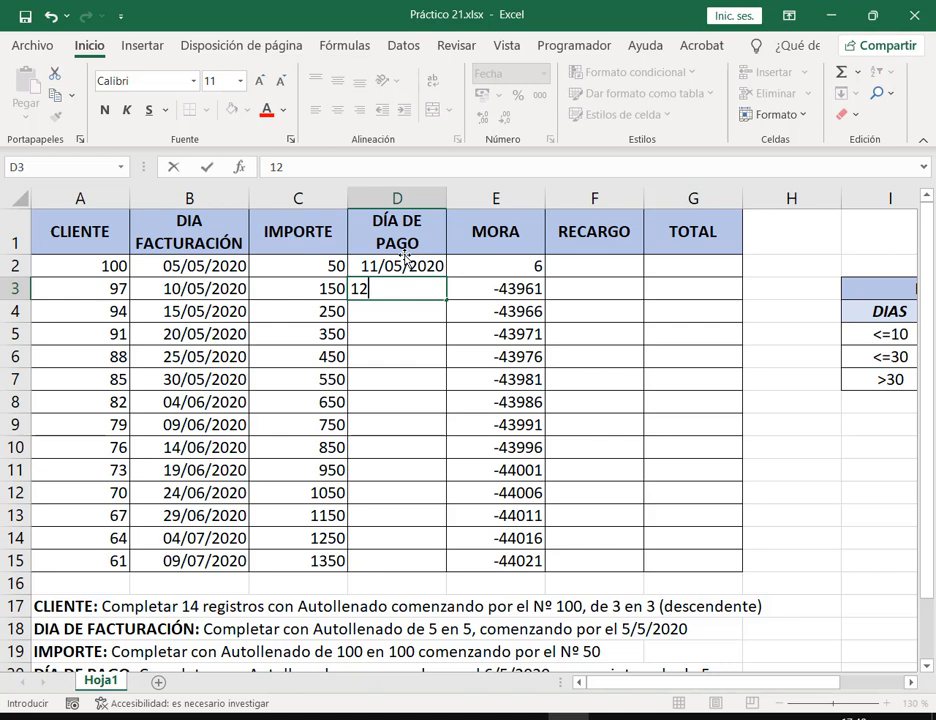
type("/05/2")
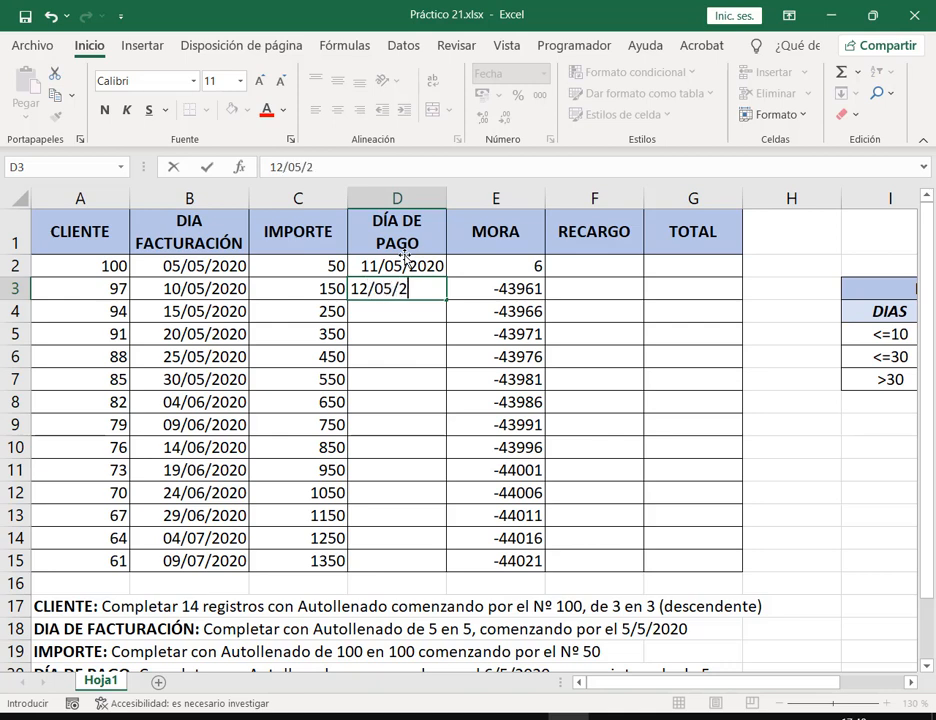
type("020")
key("Return")
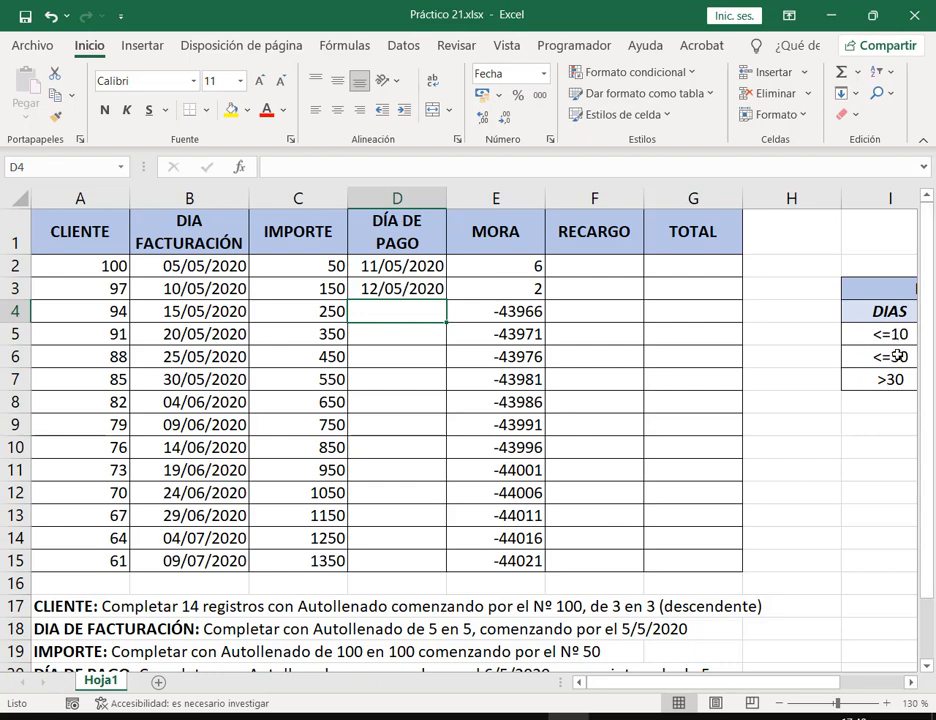
Enter 25/05/2020 as the DÍA DE PAGO date in D4
scroll(853, 509, "down", 1)
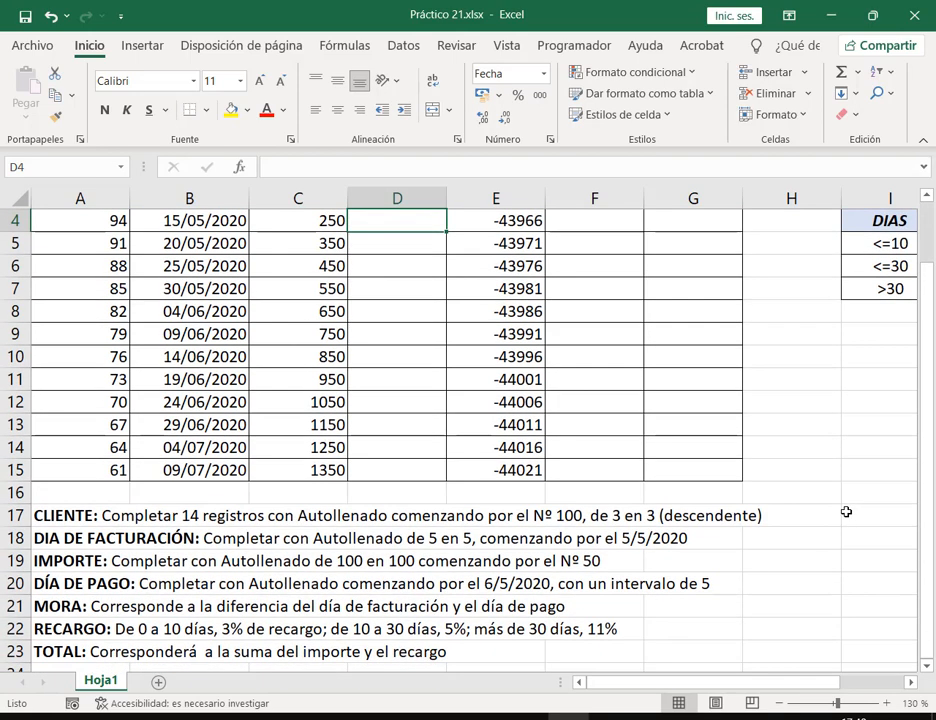
scroll(845, 512, "up", 1)
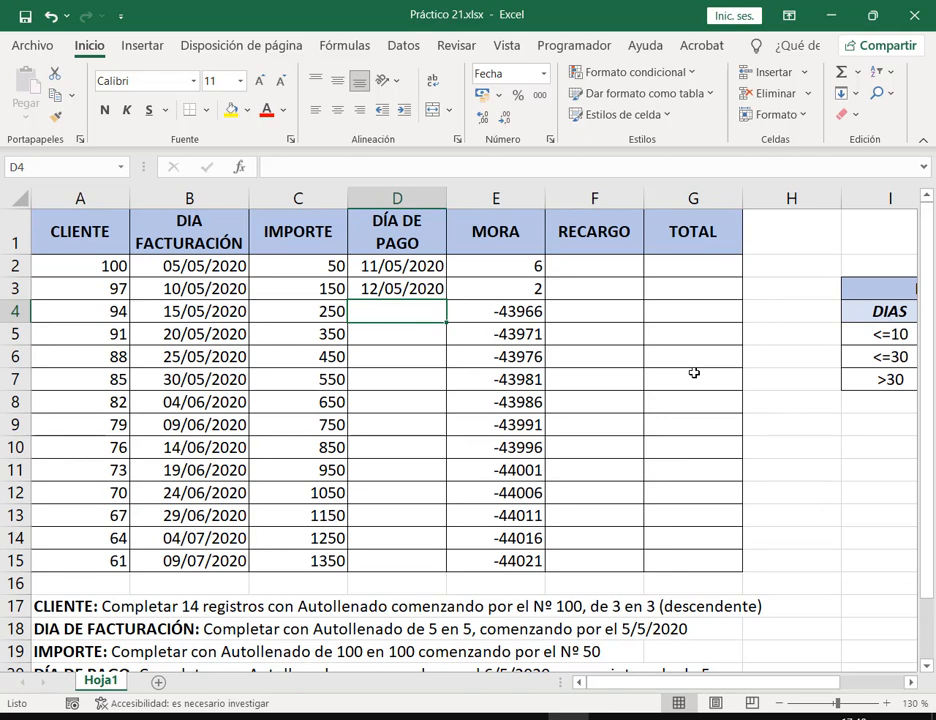
type("20/")
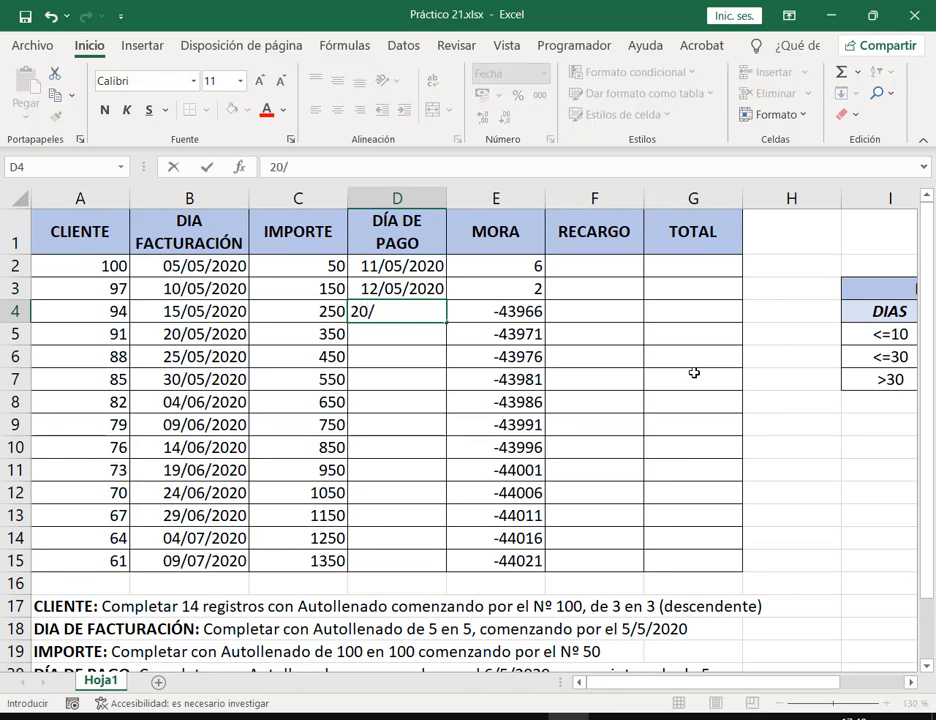
key("BackSpace")
key("BackSpace")
key("BackSpace")
type("25/05/2020")
key("Return")
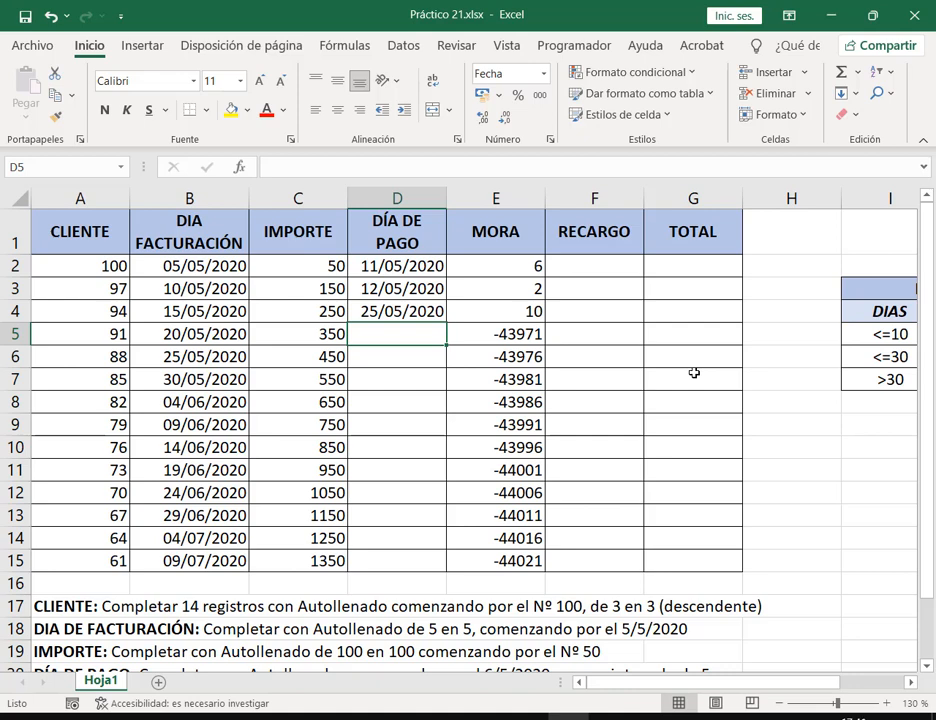
Enter the DÍA DE PAGO dates 6/6/2020 in D5 and 25/06/2020 in D6
type("6/7")
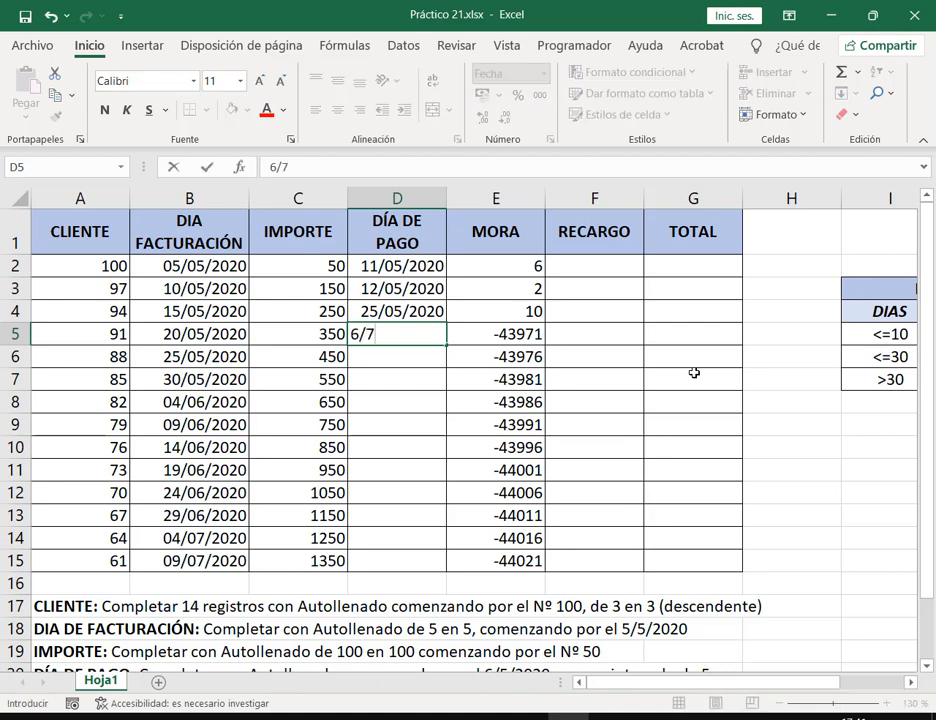
key("BackSpace")
type("6/2020")
key("Return")
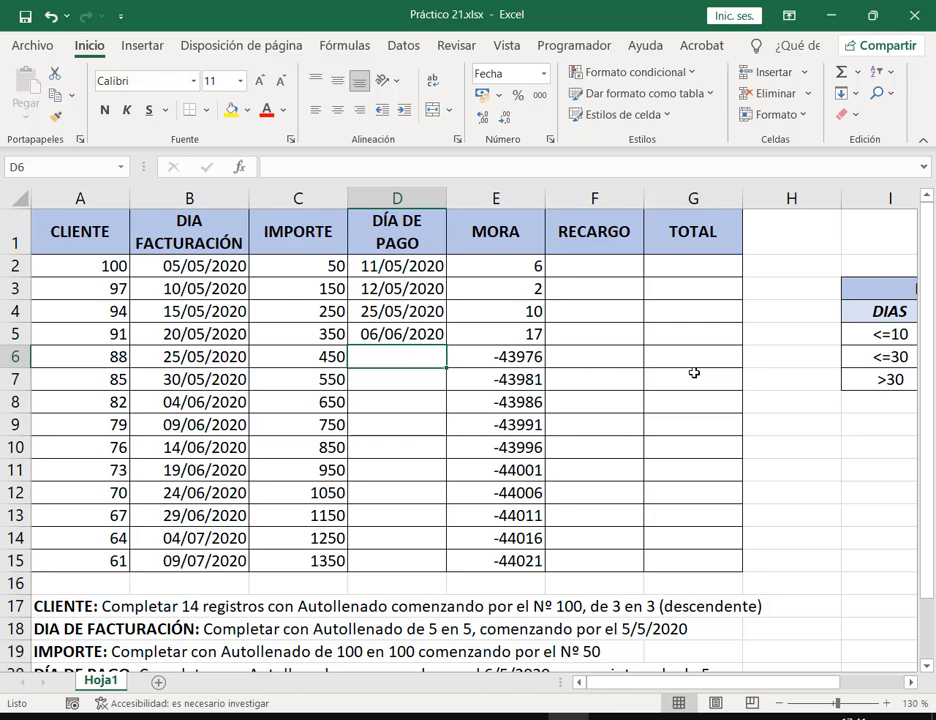
type("2")
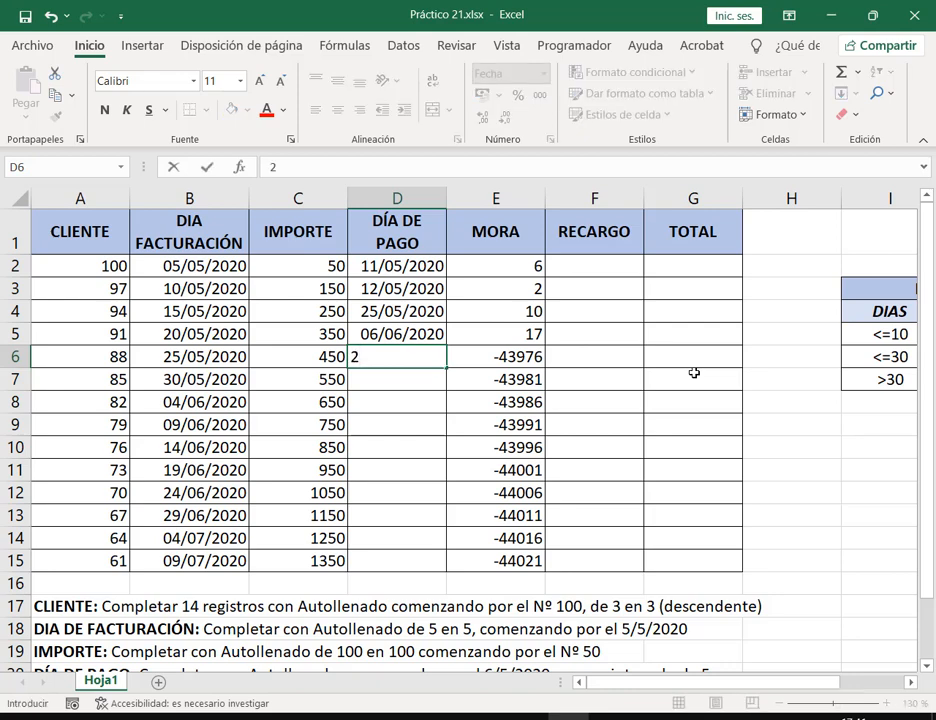
type("5/06/")
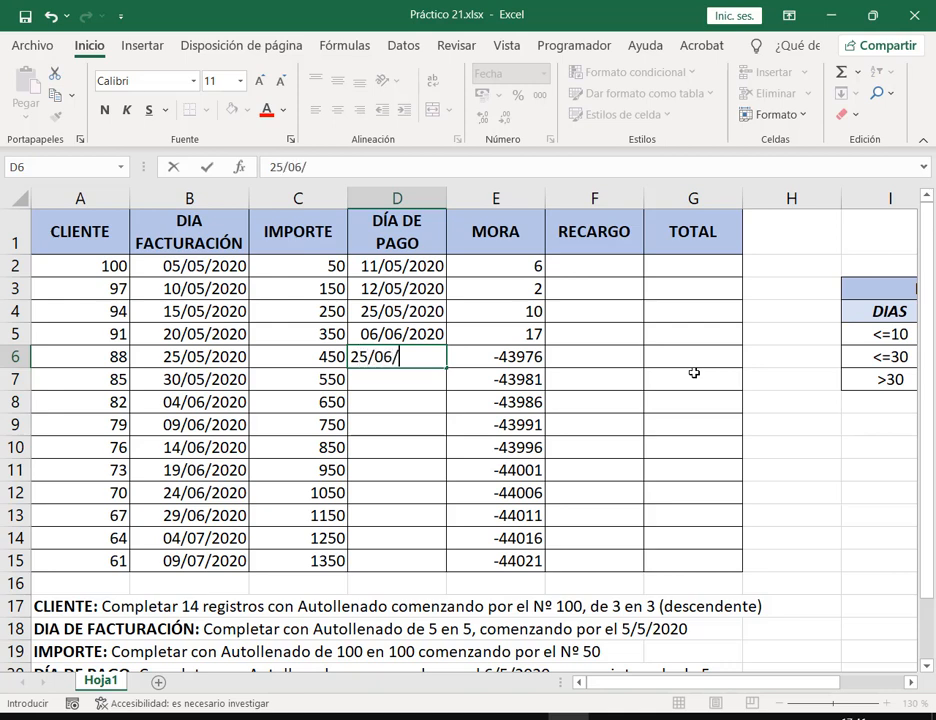
type("2020")
key("Return")
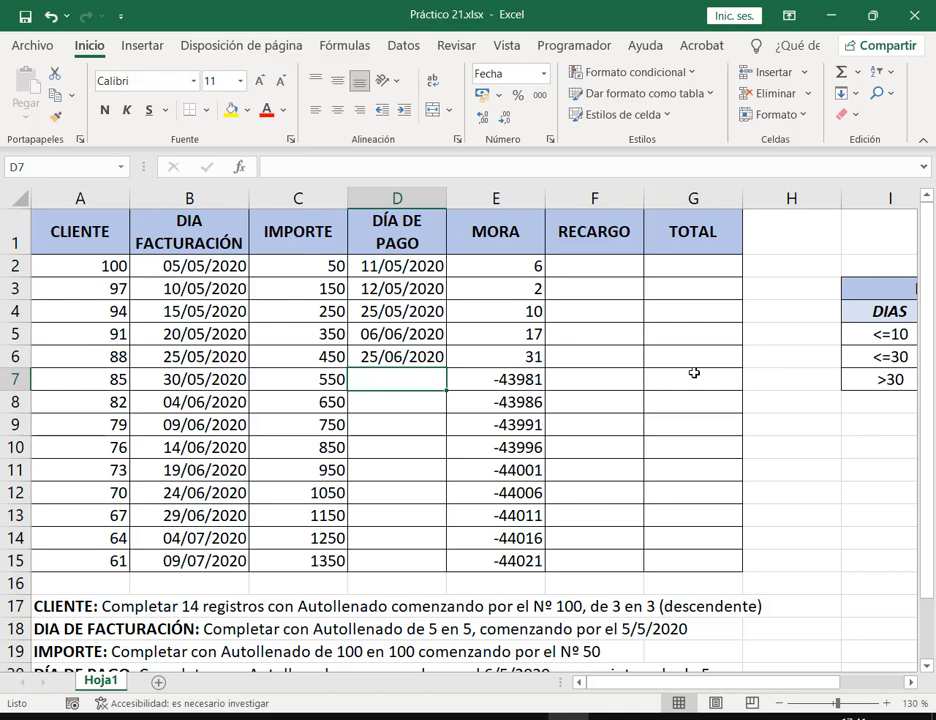
Compare the MORA values in E2 to E6 with the DIAS ranges and enter 1/6/2020 in D7
left_click_drag(516, 264, 522, 356)
left_click_drag(895, 334, 896, 381)
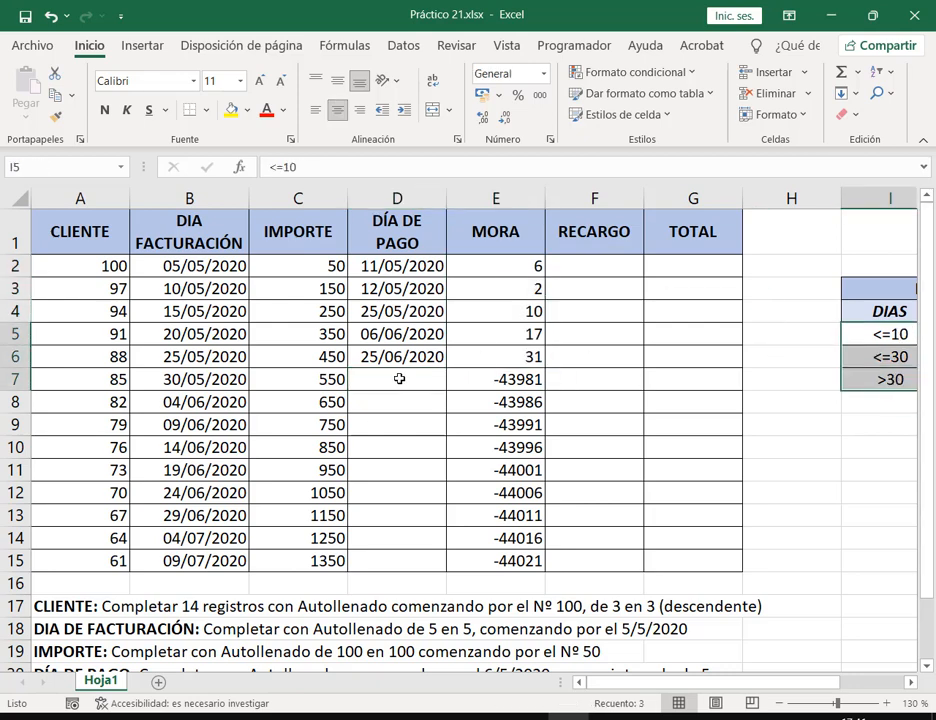
left_click(399, 379)
left_click(892, 332)
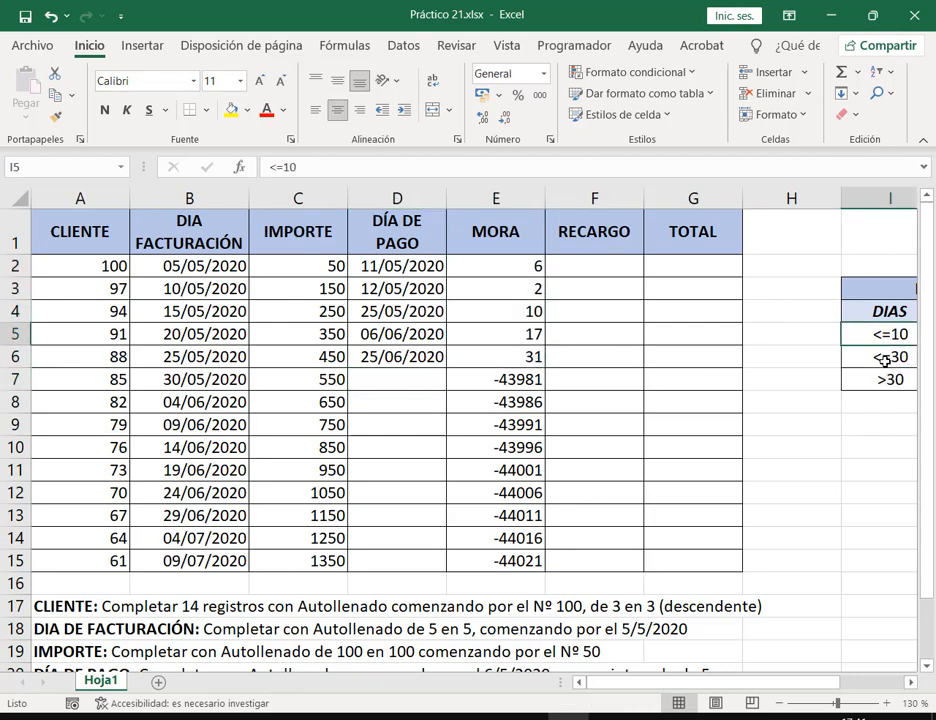
left_click(408, 381)
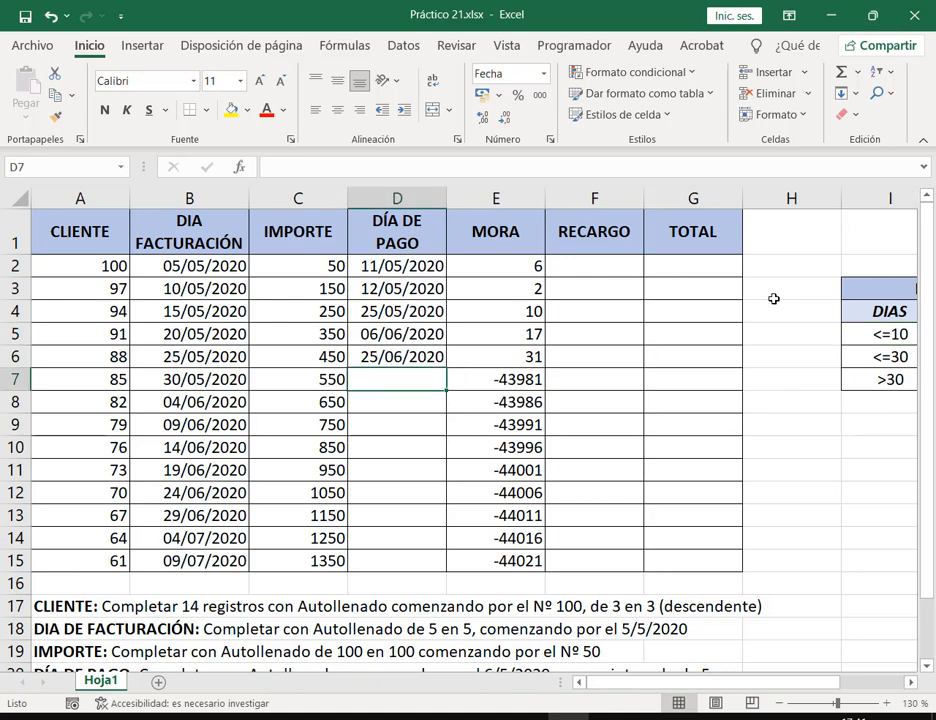
type("1/6/06/2020")
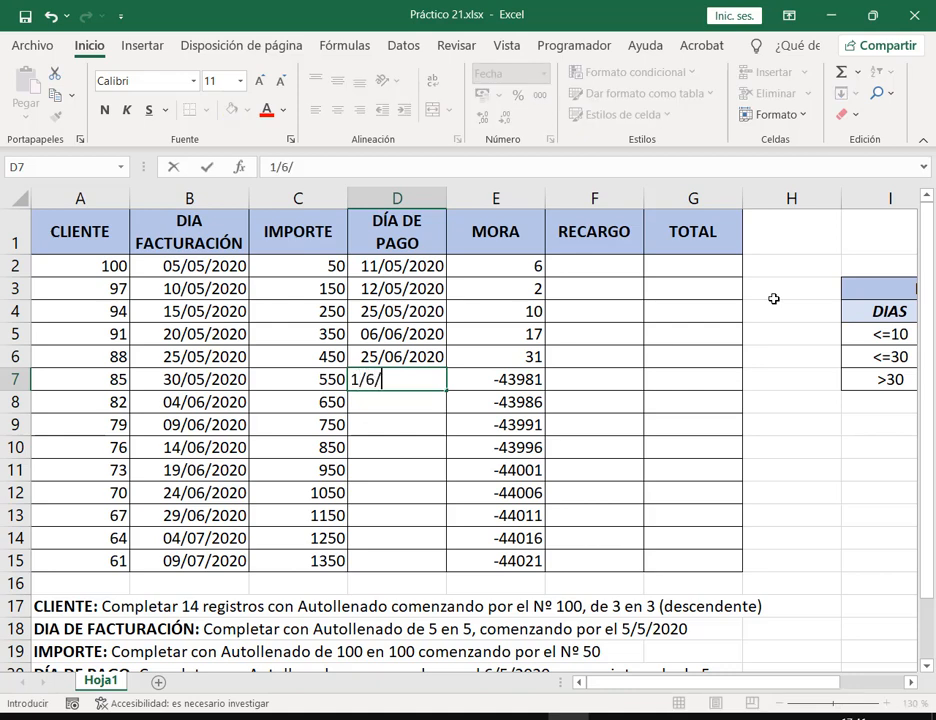
key("Return")
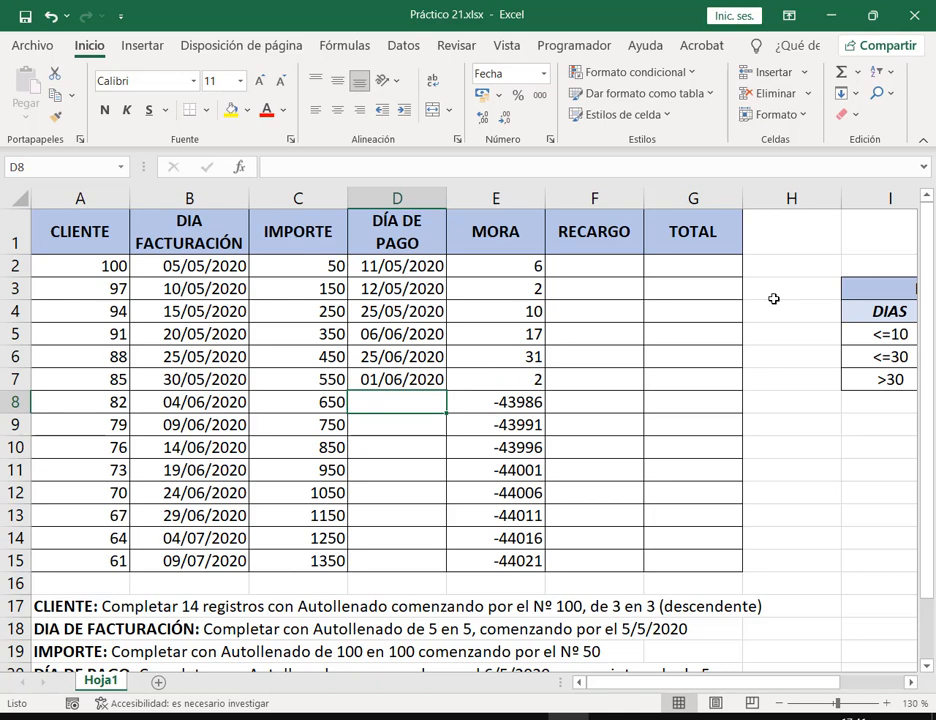
Enter the DÍA DE PAGO dates 16/6/2020 in D8, 20/6/2020 in D9 and 2/07/2020 in D10
type("16/6/2020")
key("Return")
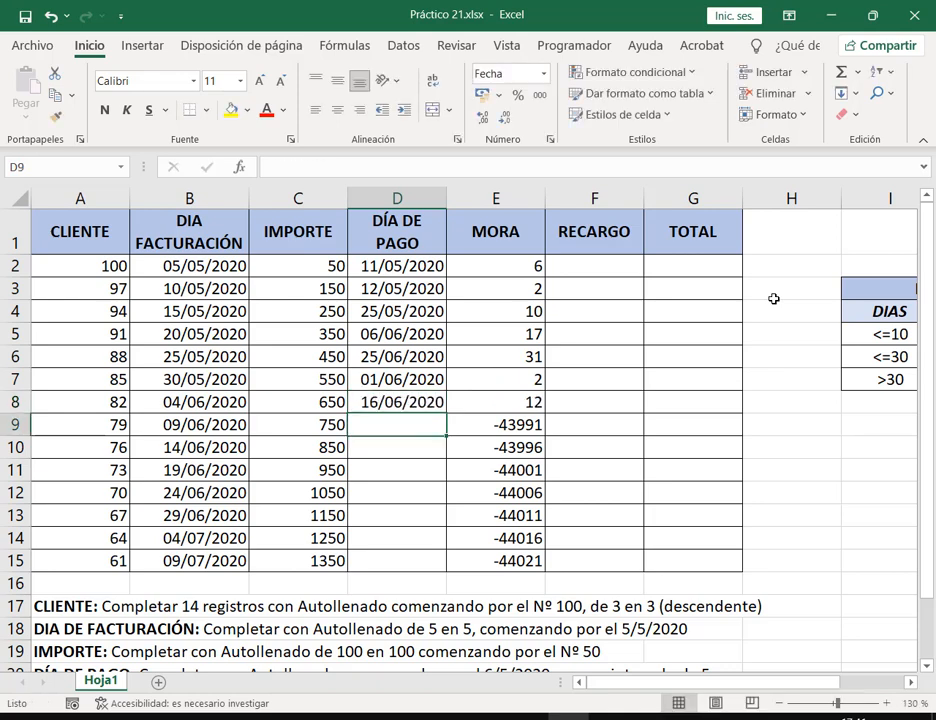
type("20/6/2020")
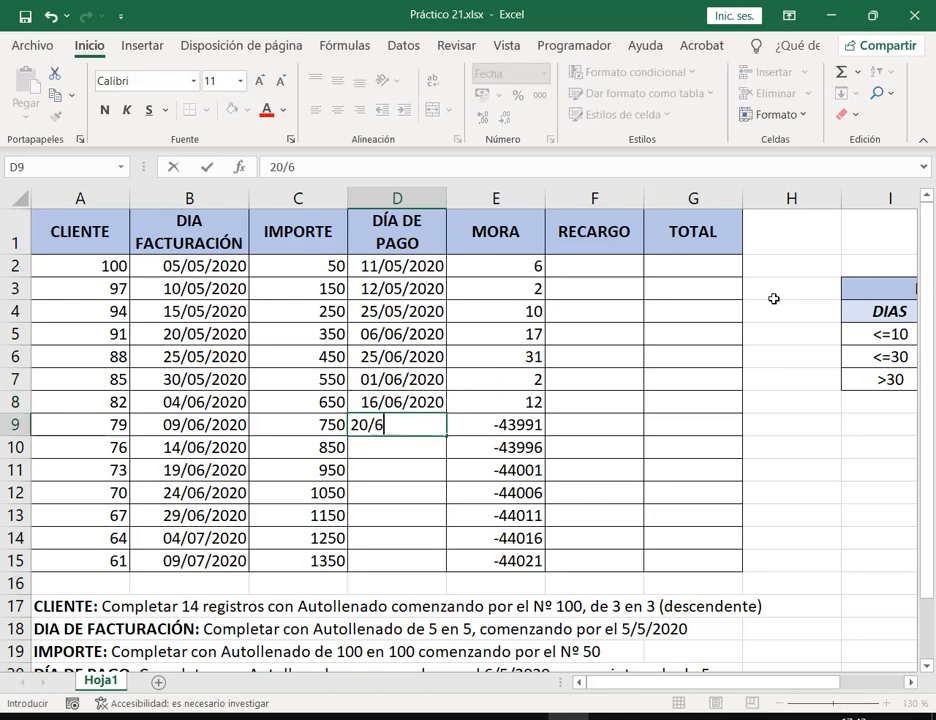
key("Return")
type("2/07/2020")
key("Return")
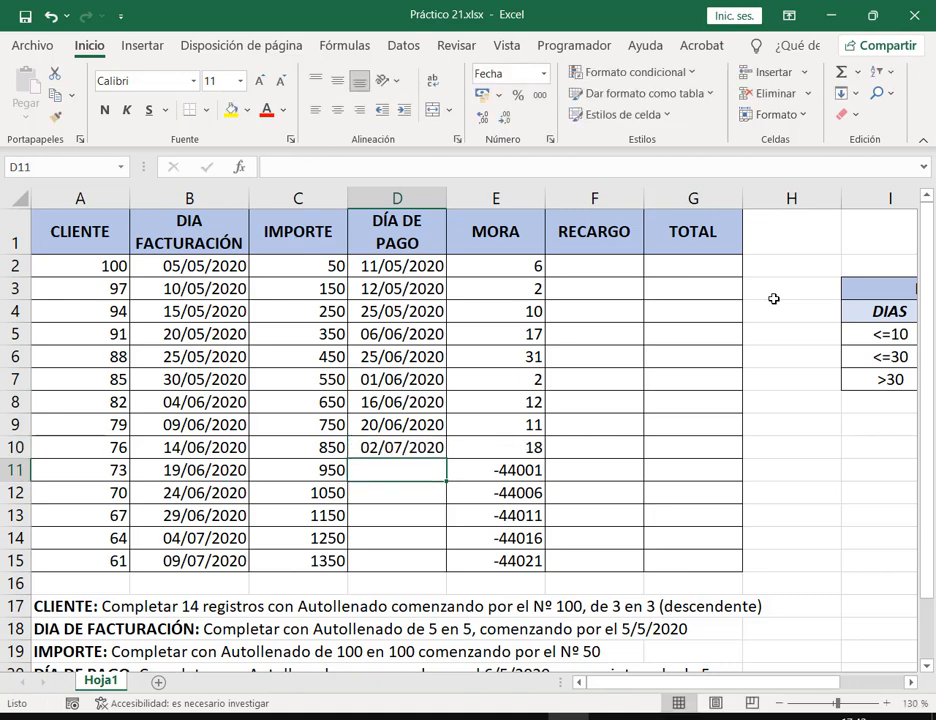
Enter the DÍA DE PAGO dates 16/7/2020 in D11, 25/7/2020 in D12 and 2/08/2020 in D13
type("16/7/2020")
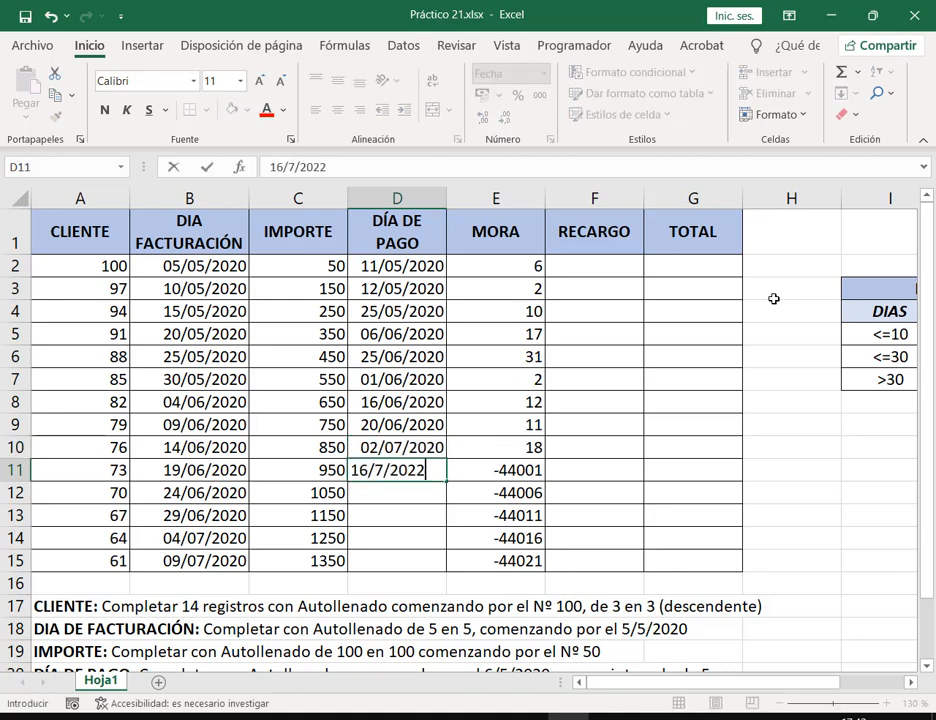
key("Return")
type("25/7/2020")
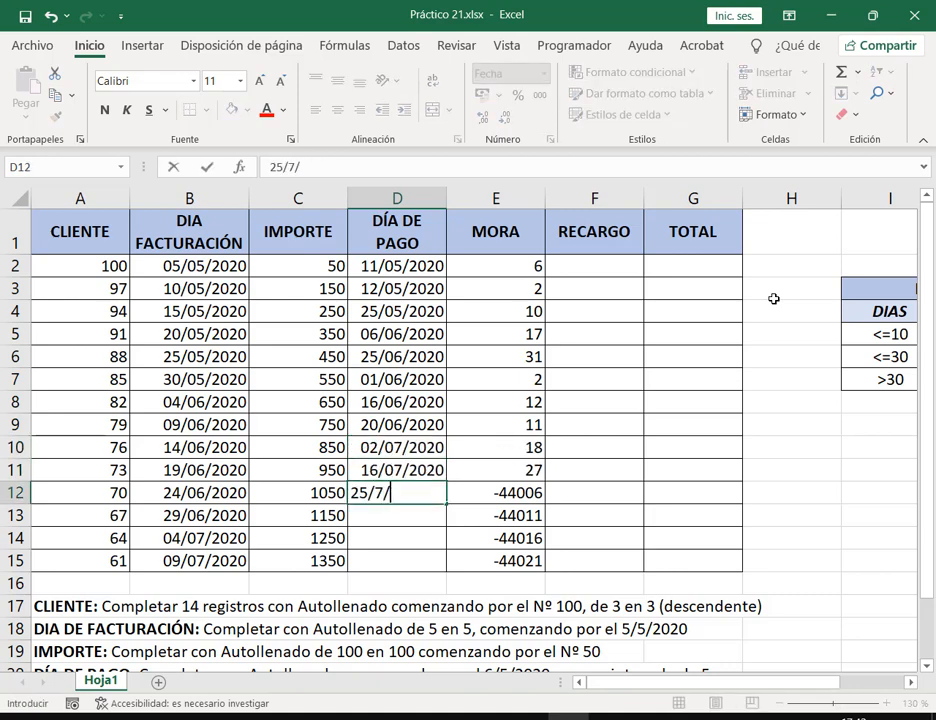
key("Return")
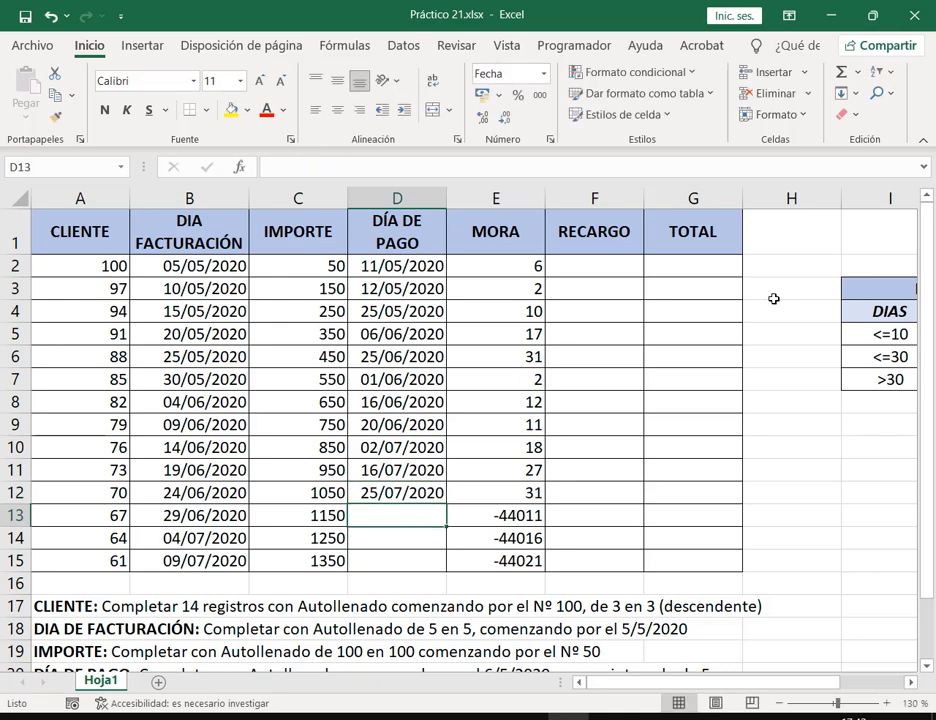
type("2/08/2020")
key("Return")
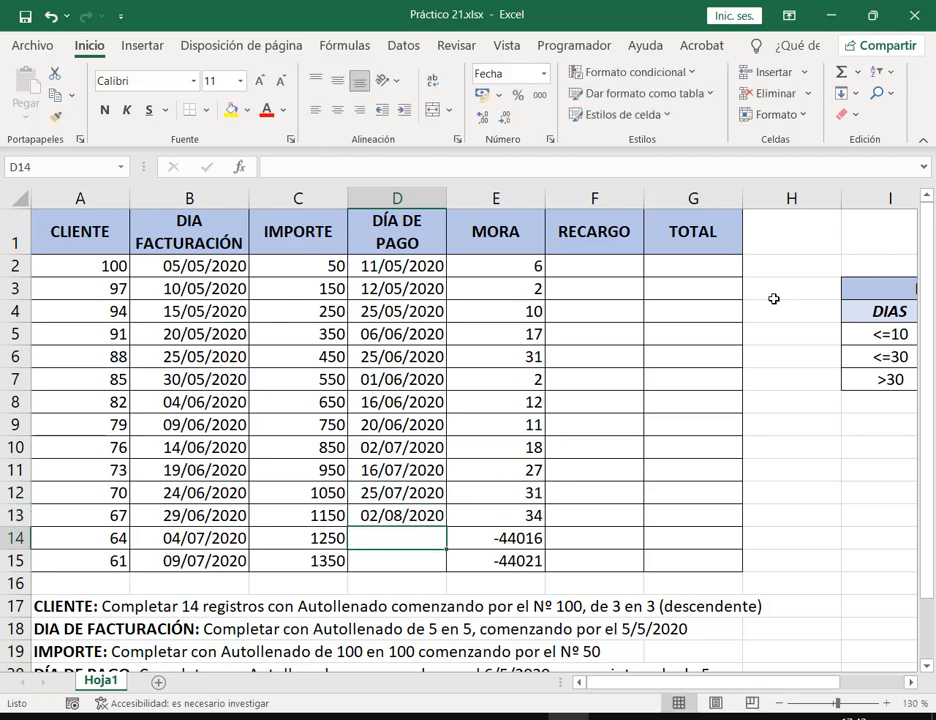
Enter the last DÍA DE PAGO dates, 6/7/2020 in D14 and 10/08/2020 in D15
type("6/7/2020")
key("Return")
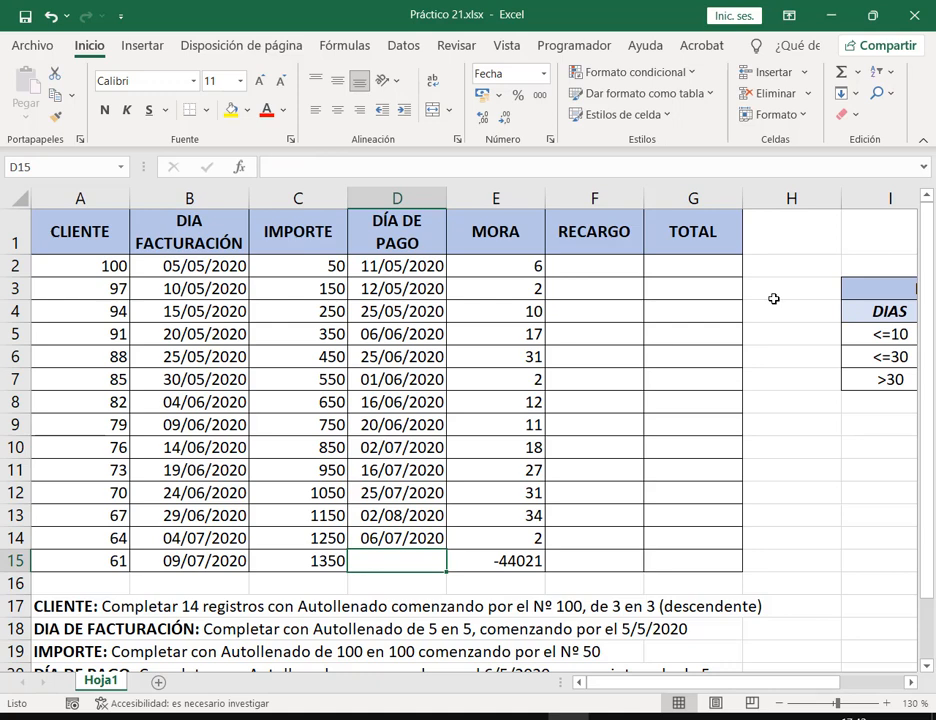
type("10/08/2020")
key("Return")
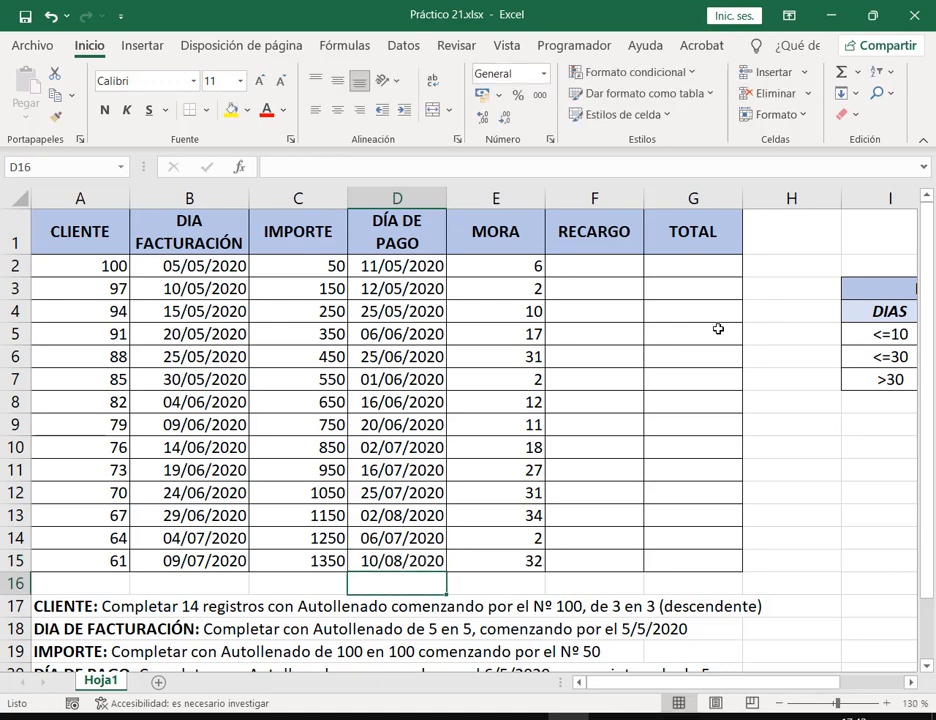
Compare the DÍA DE PAGO dates in D2:D15 with the DÍA DE PAGO instruction in row 20
left_click(390, 266)
left_click_drag(383, 288, 420, 561)
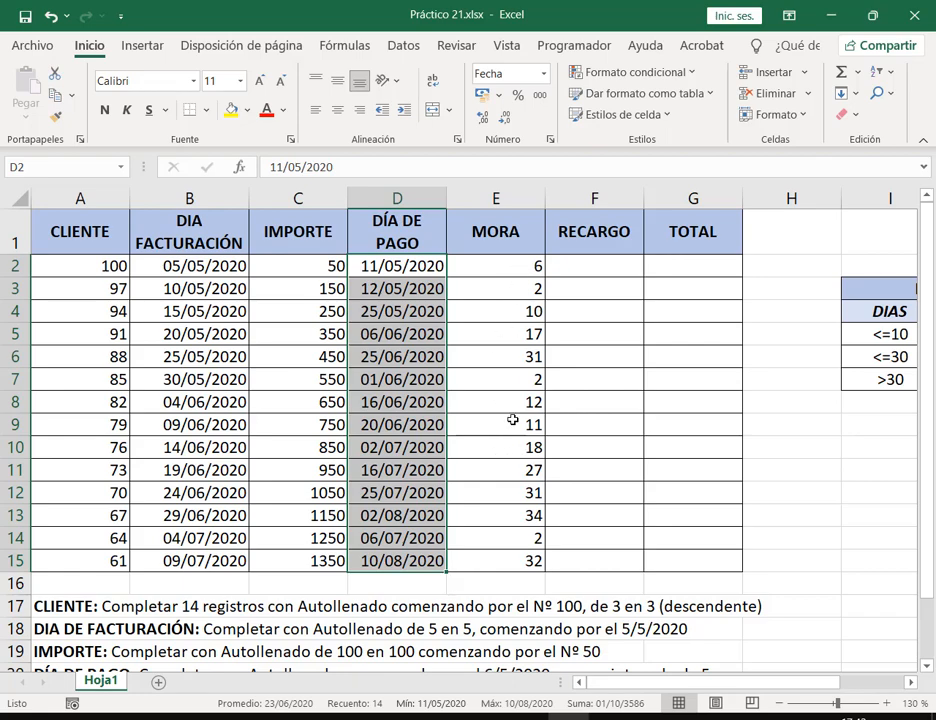
scroll(512, 430, "down", 1)
left_click(461, 590)
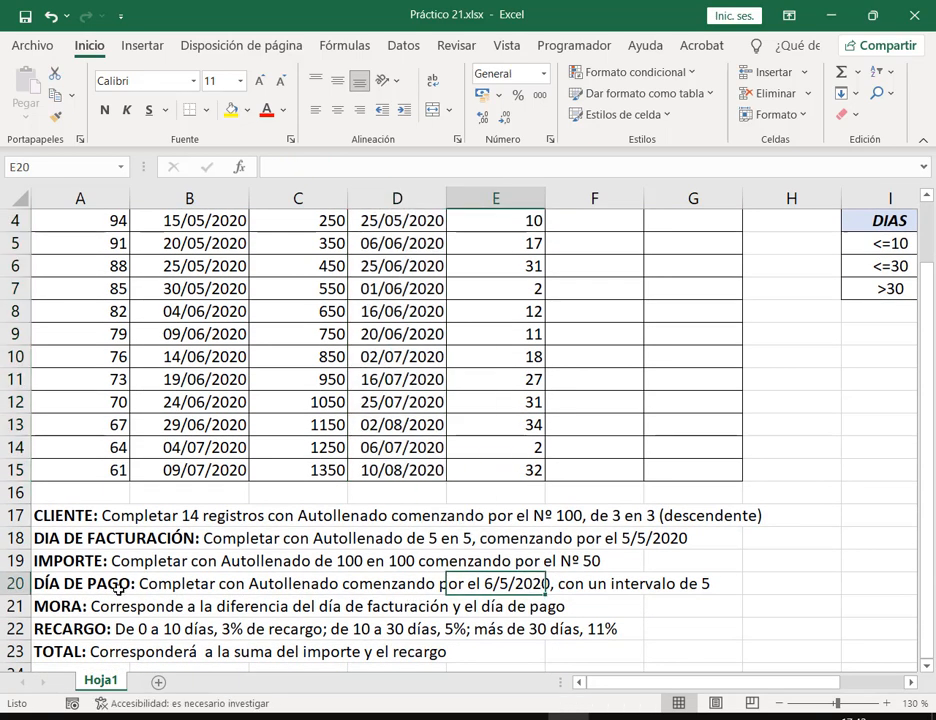
key("Home")
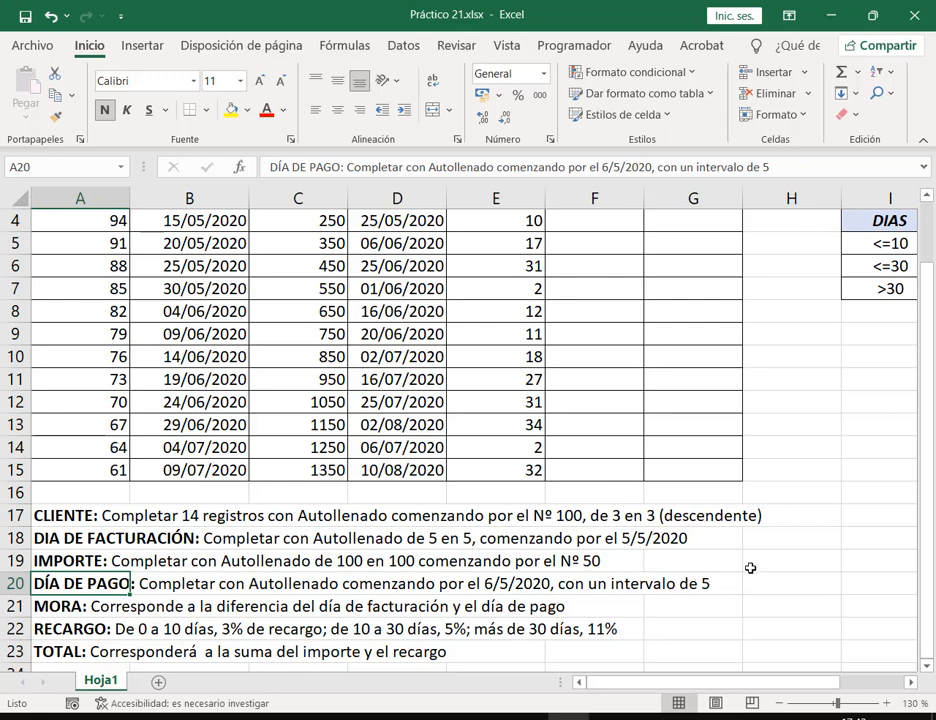
scroll(733, 581, "up", 2)
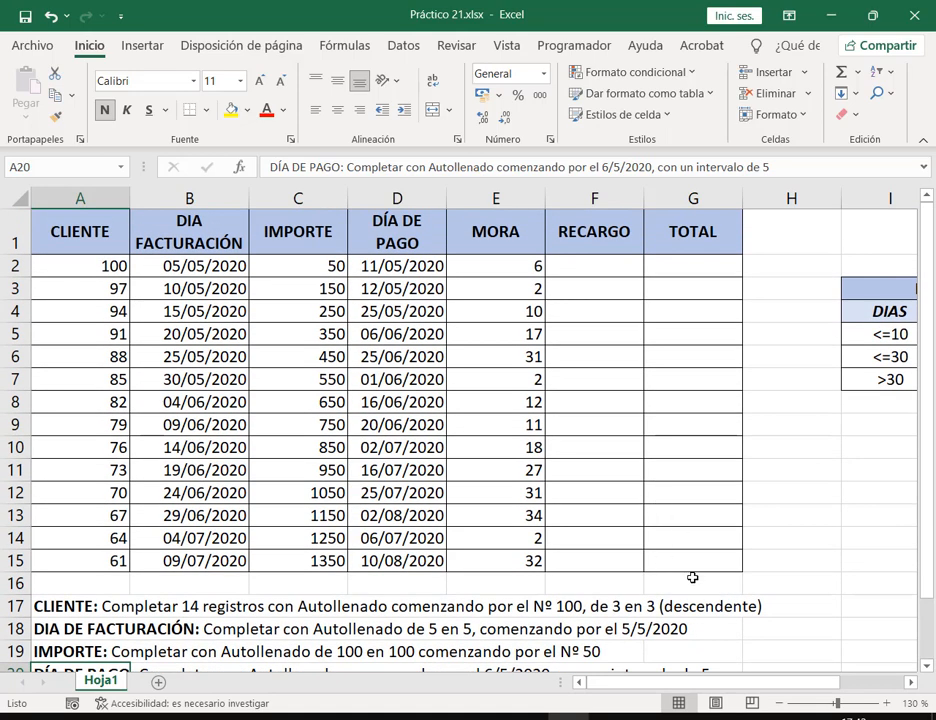
scroll(690, 580, "down", 1)
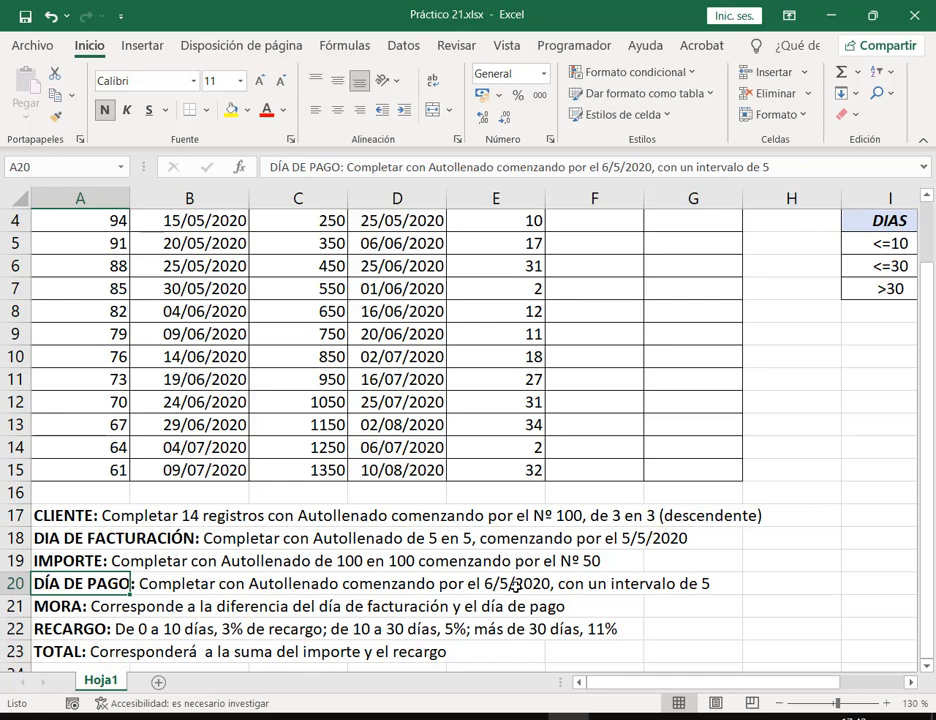
scroll(428, 332, "up", 1)
Clear all DÍA DE PAGO dates in D2:D15 and enter 6/5/20 in D2
left_click(416, 267)
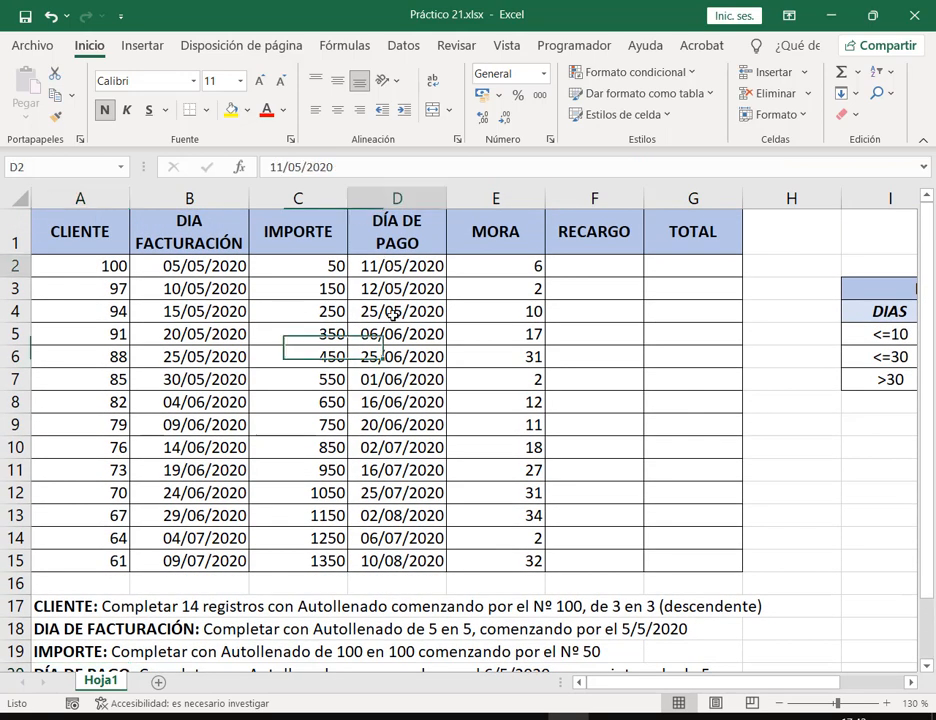
left_click_drag(393, 315, 397, 558)
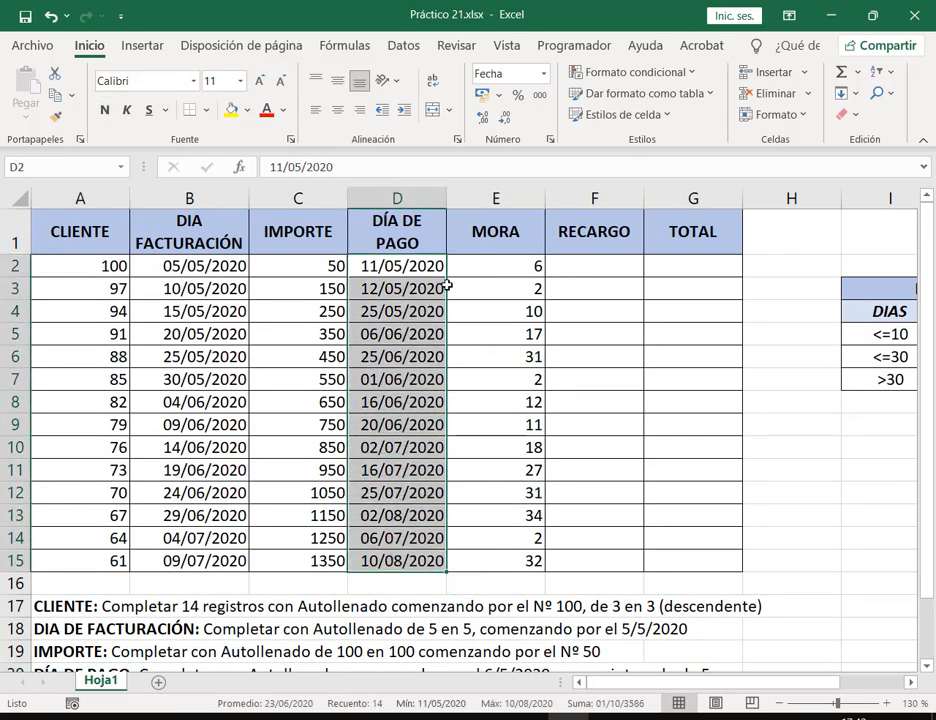
key("Delete")
left_click(420, 266)
scroll(646, 355, "down", 1)
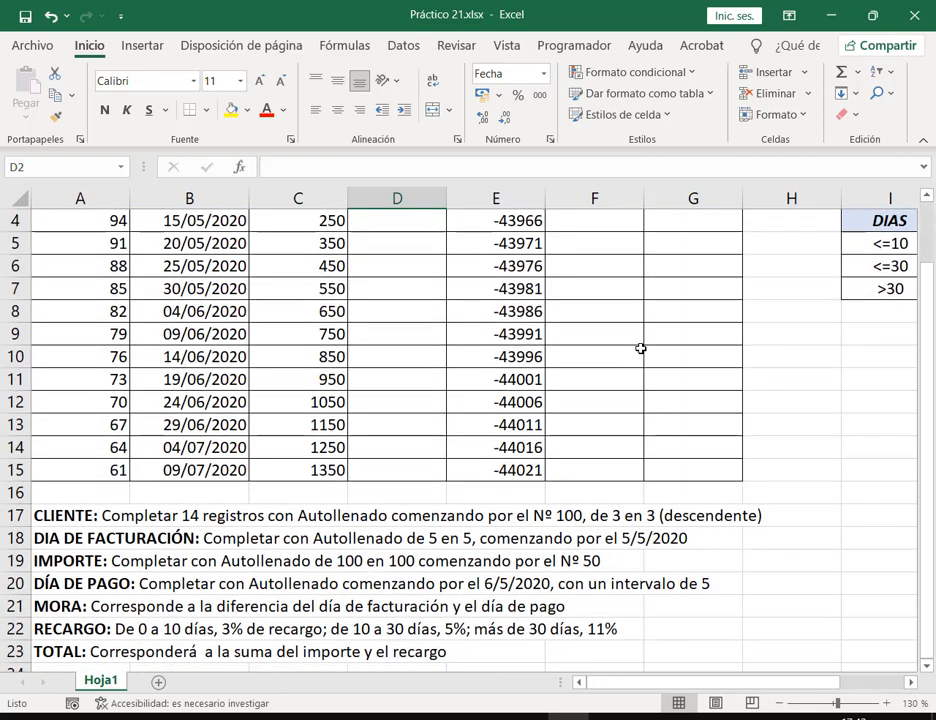
type("6/5/20")
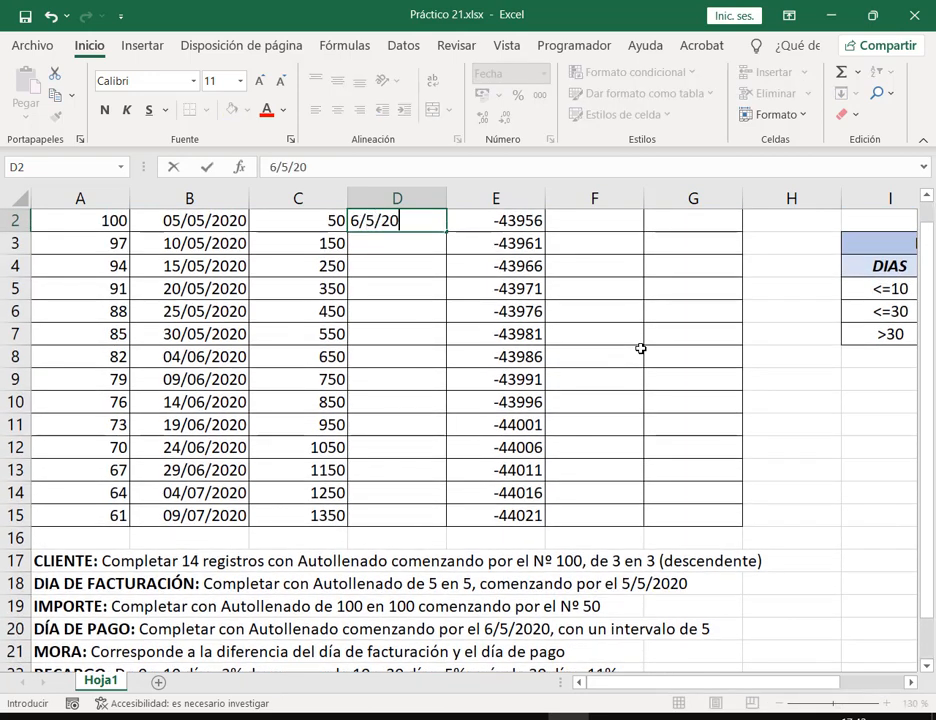
key("Return")
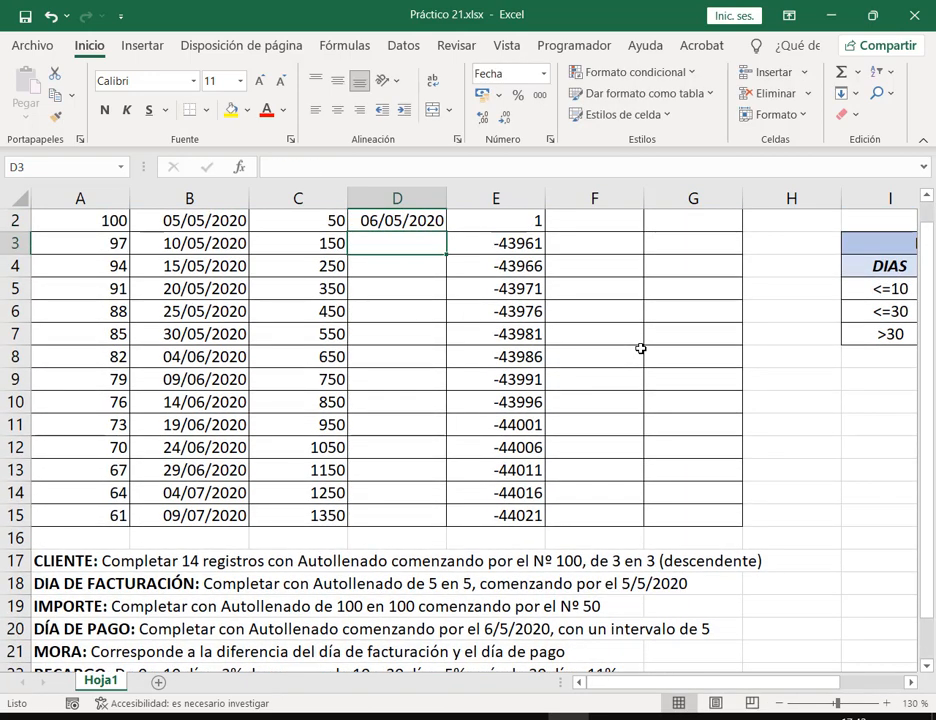
Fill D2:D15 with a chronological date series in columns, using an increment of 8 days
scroll(612, 345, "up", 1)
left_click_drag(397, 266, 401, 571)
left_click(845, 93)
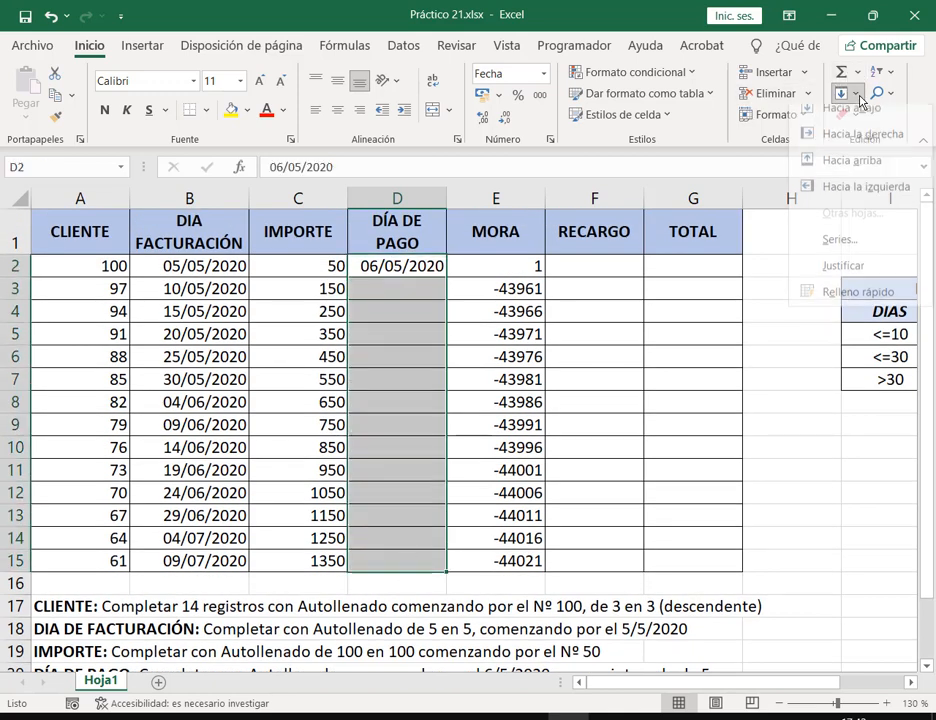
left_click(840, 251)
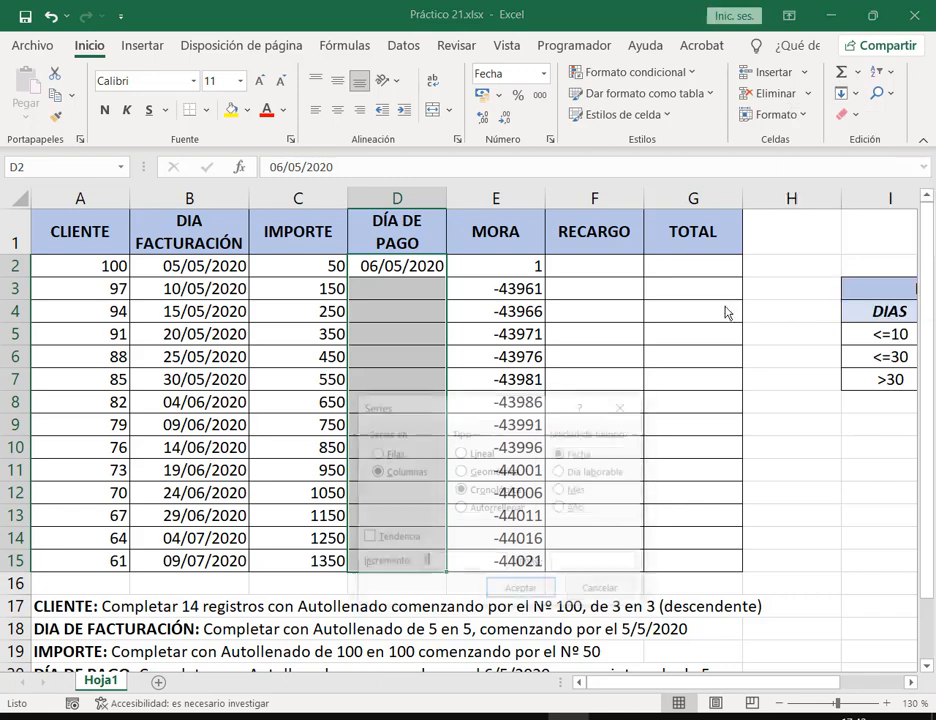
left_click_drag(458, 416, 641, 196)
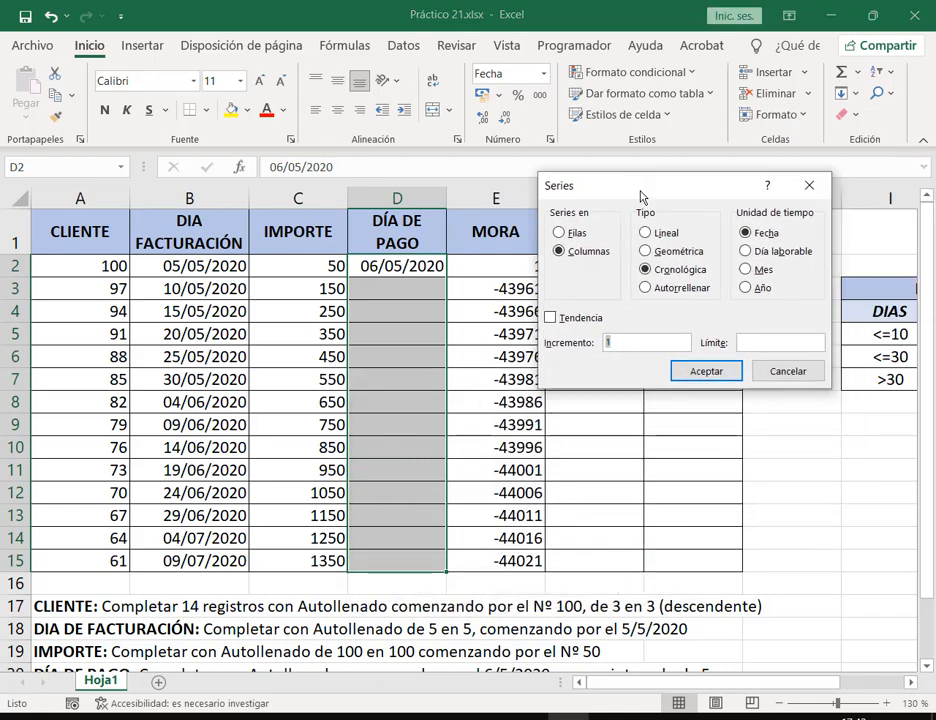
type("8")
key("Return")
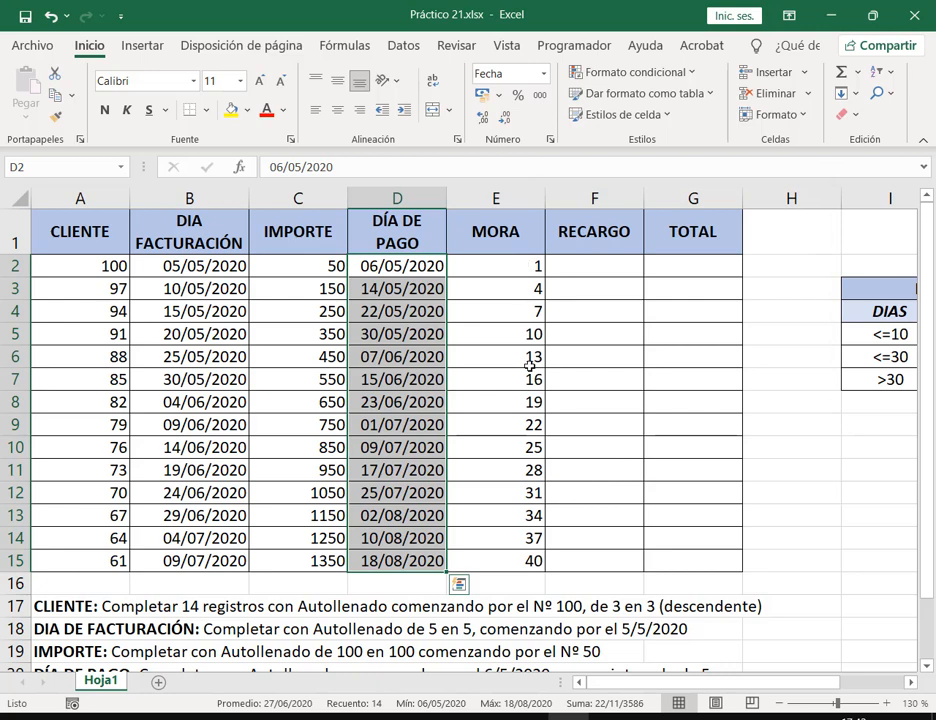
Examine the MORA values by range, the RECARGO instruction in row 22 and the % DE RECARGO table
left_click(527, 491)
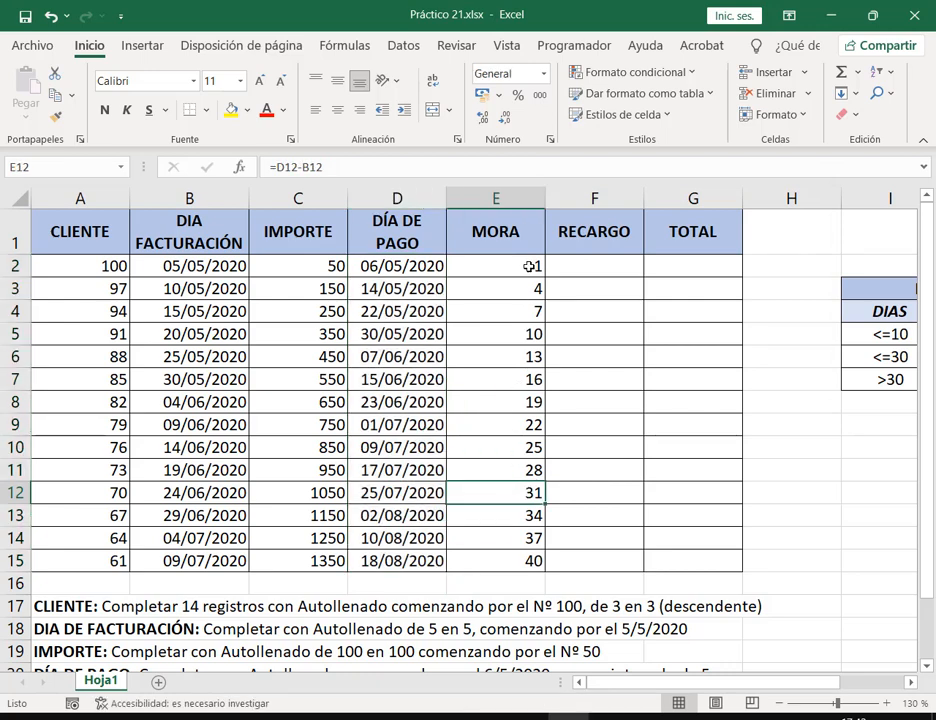
left_click_drag(529, 266, 535, 358)
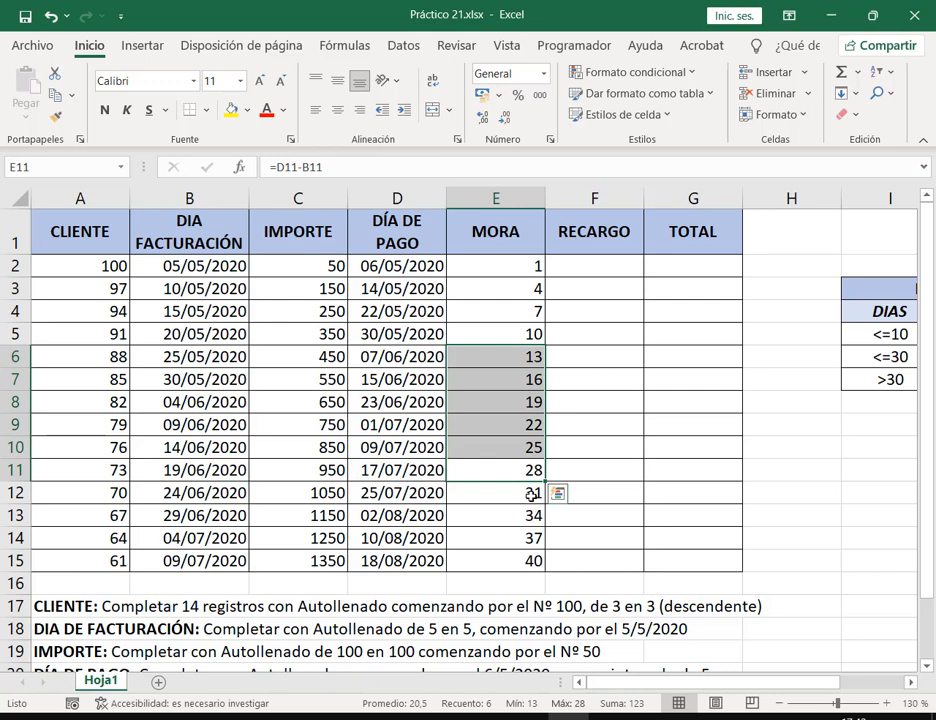
left_click_drag(532, 494, 531, 560)
left_click(425, 265)
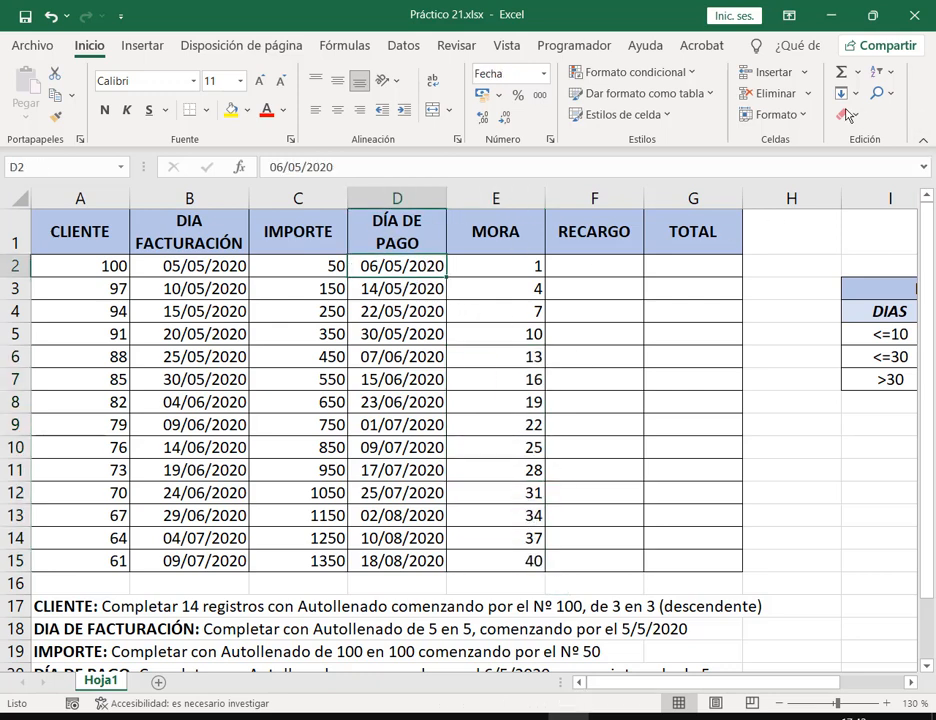
left_click(594, 266)
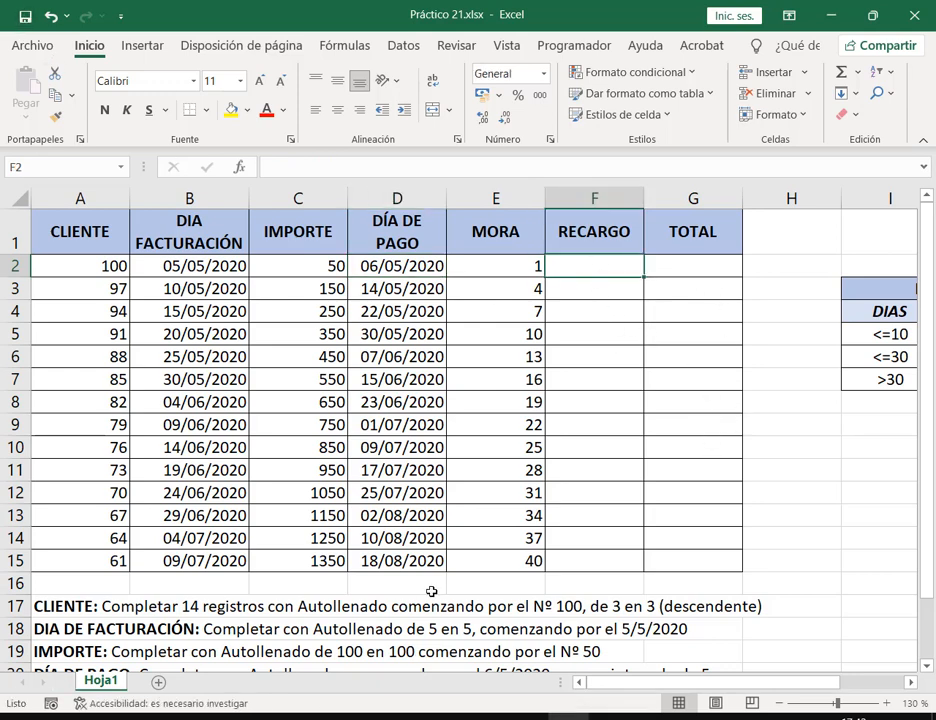
scroll(431, 591, "down", 1)
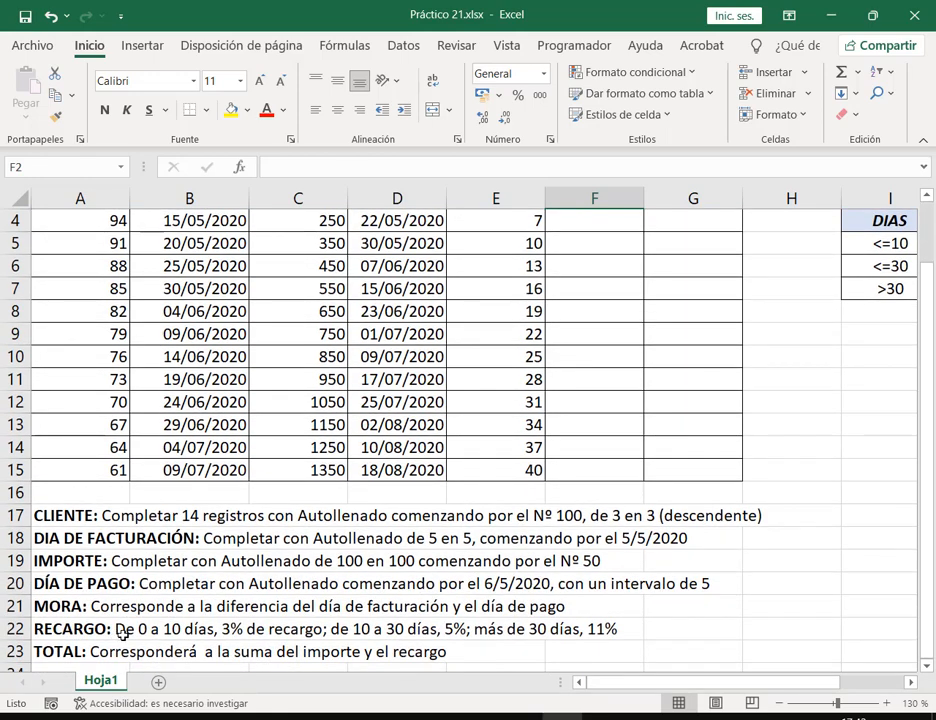
scroll(493, 578, "up", 1)
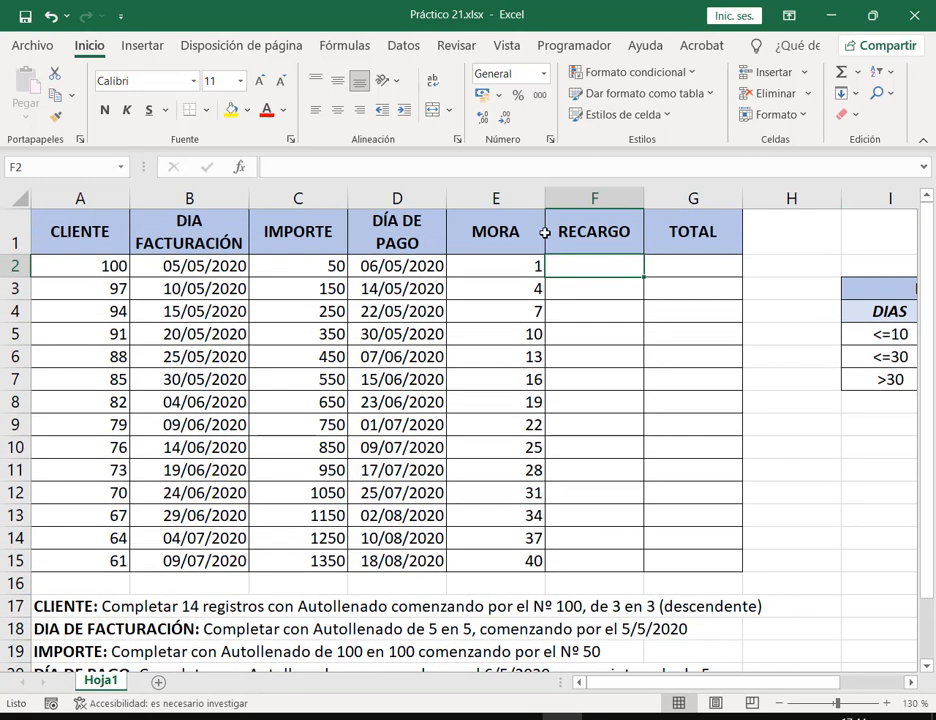
left_click_drag(503, 265, 505, 555)
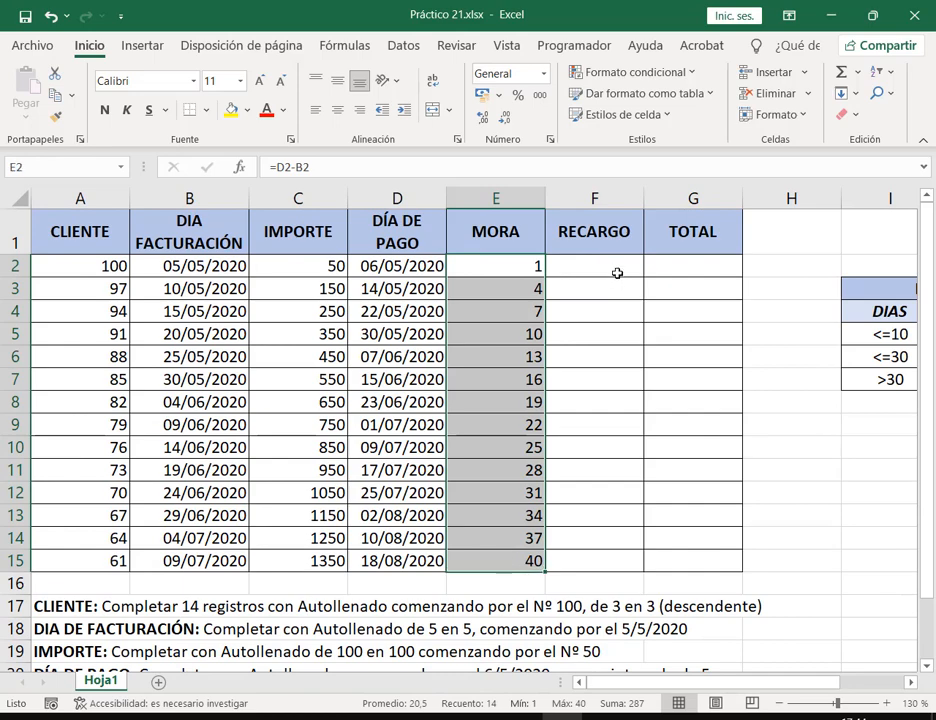
left_click(618, 268)
scroll(570, 566, "down", 2)
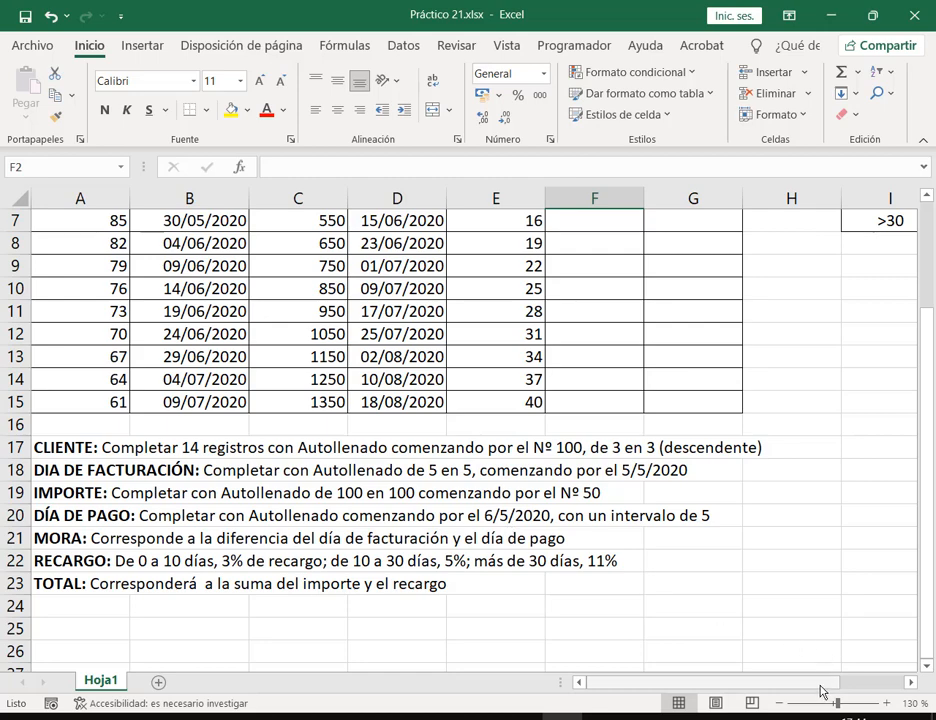
left_click_drag(818, 694, 850, 690)
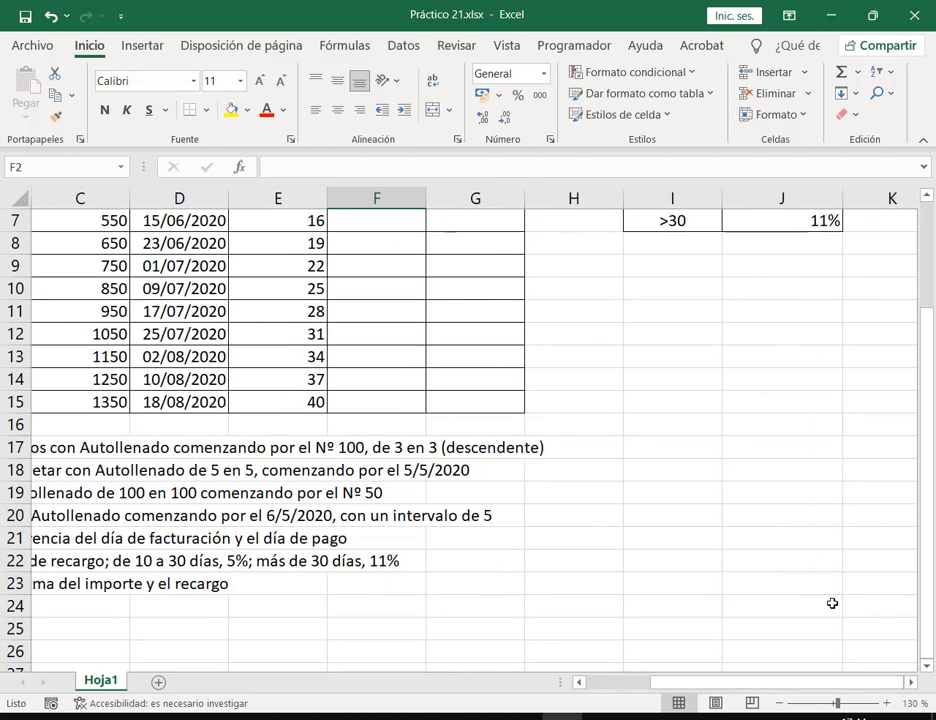
scroll(832, 603, "up", 2)
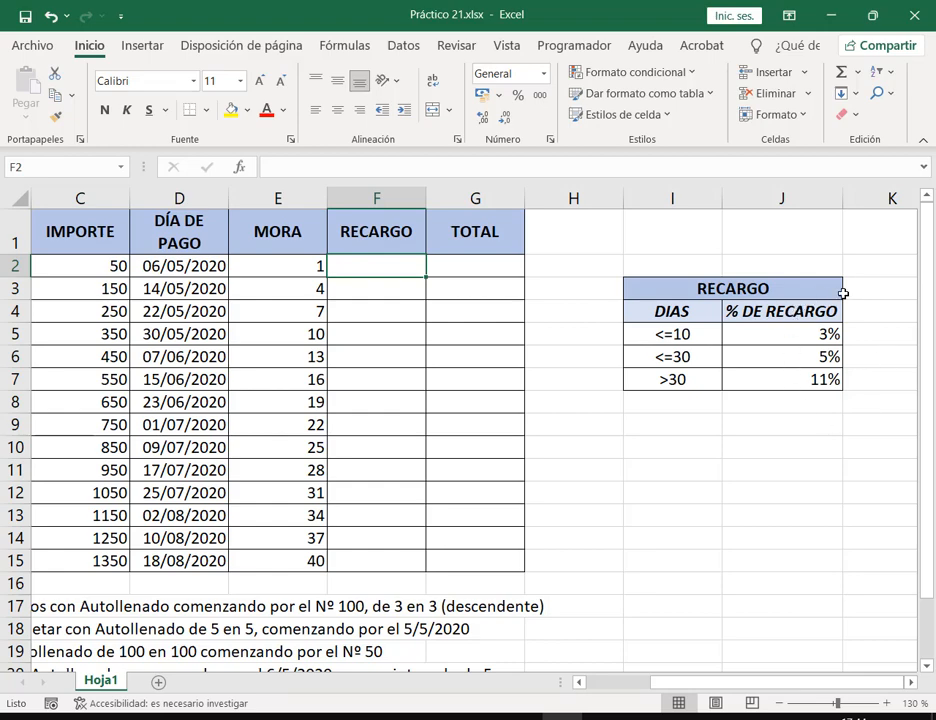
Format the IMPORTE amounts in C2:C15 as accounting values with the $ symbol
scroll(795, 565, "down", 1)
left_click_drag(804, 690, 798, 691)
scroll(600, 480, "up", 1)
left_click_drag(330, 264, 318, 562)
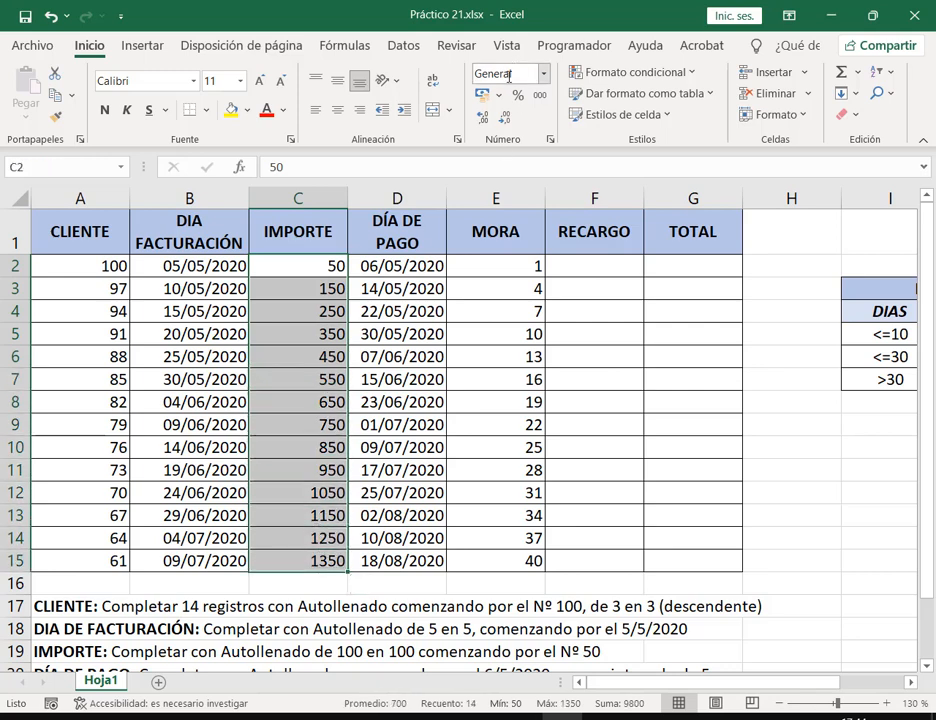
left_click(502, 103)
left_click(531, 150)
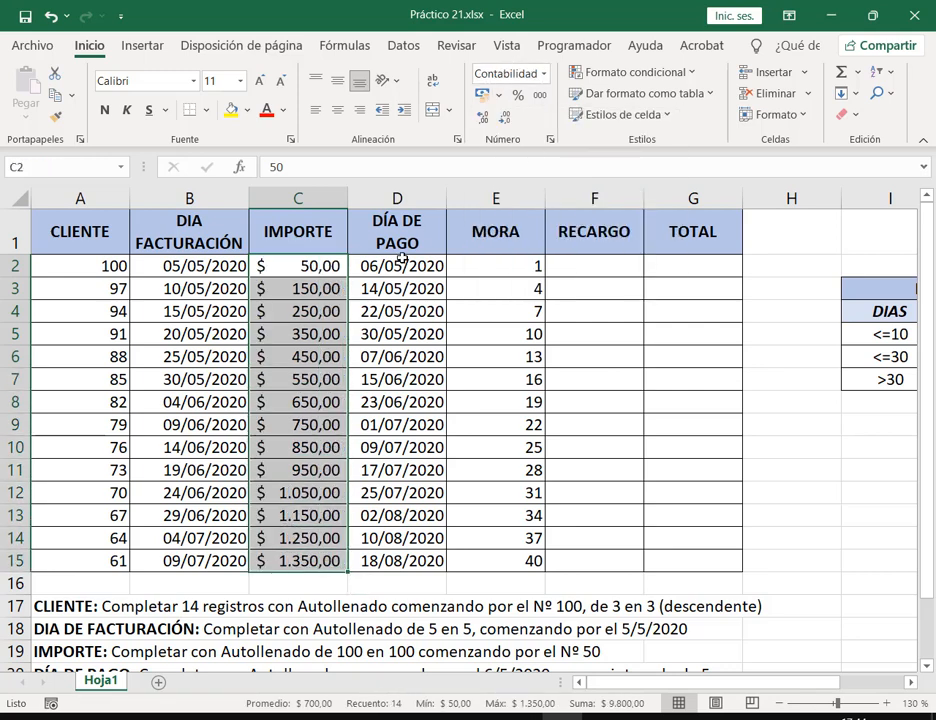
Narrow the MORA column E and the empty column H so the RECARGO rate table fits beside the invoice data
left_click(310, 265)
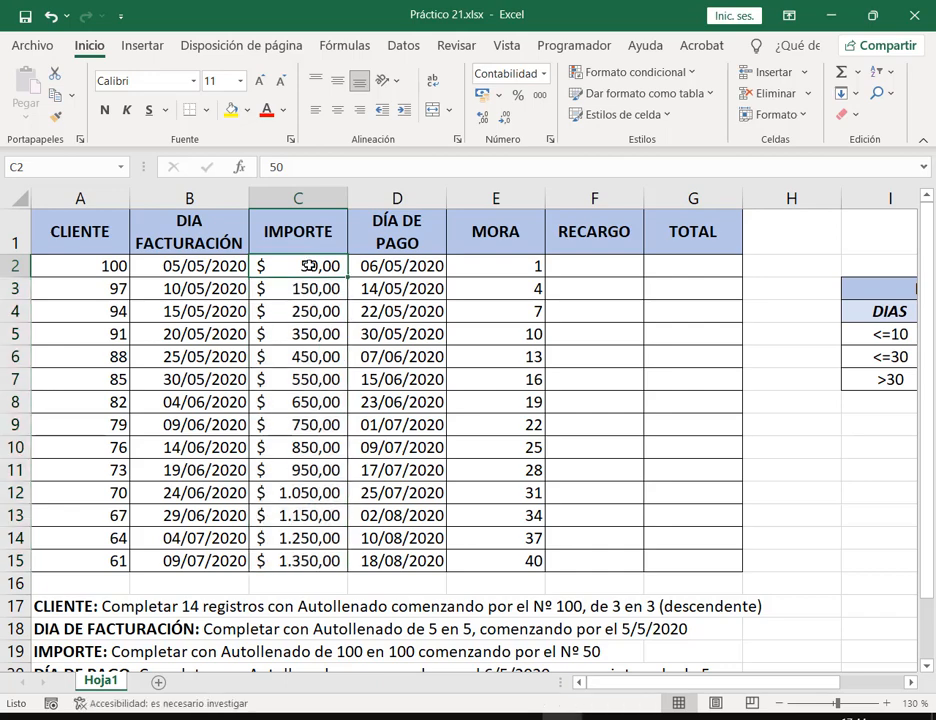
left_click(911, 683)
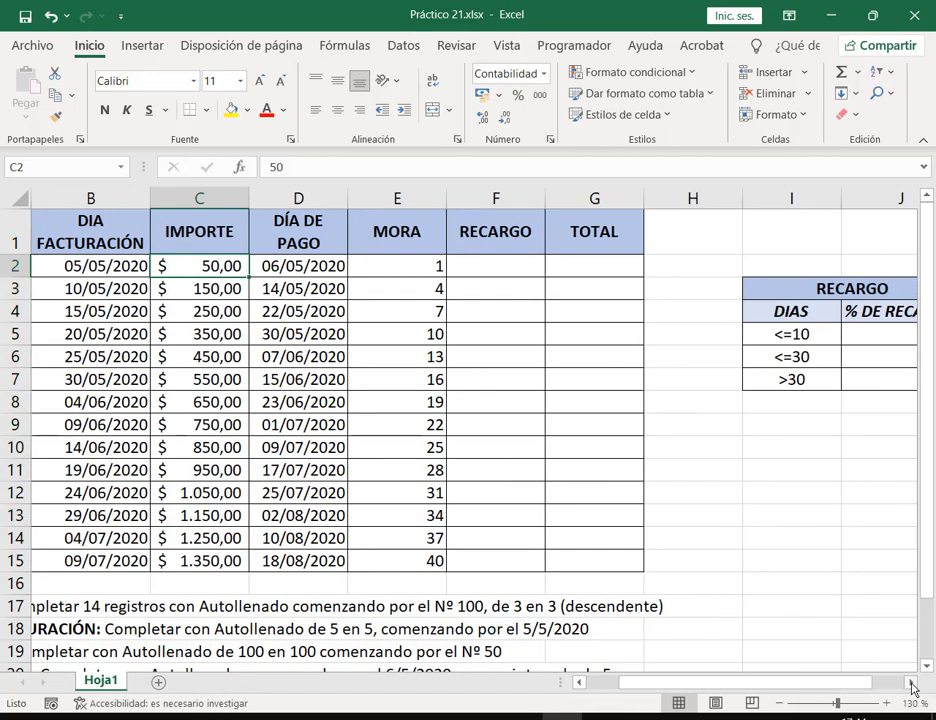
left_click(911, 683)
left_click(382, 272)
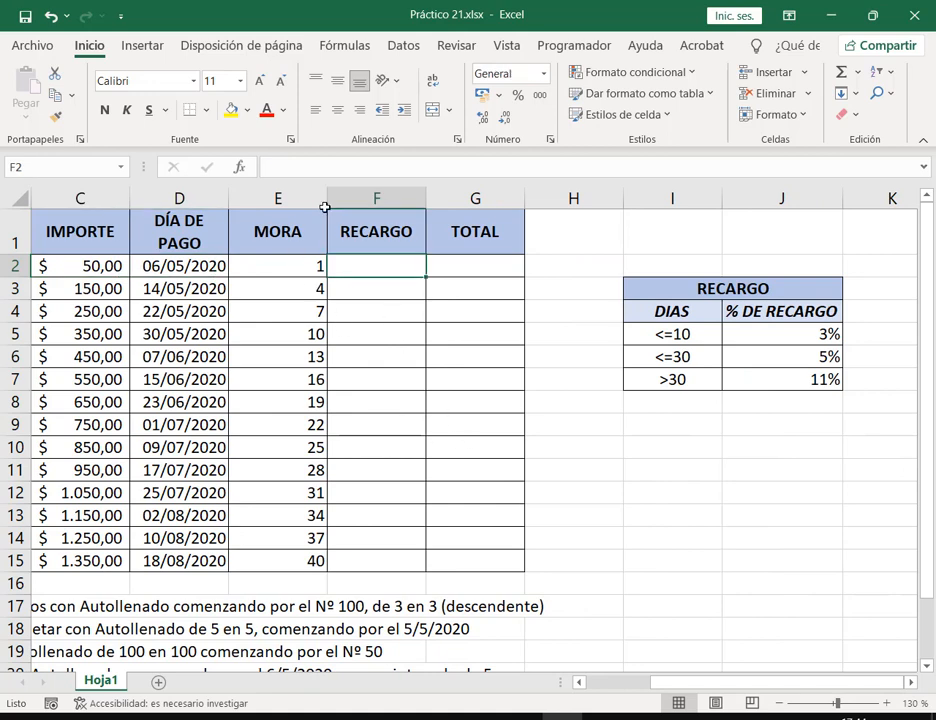
left_click_drag(330, 190, 304, 190)
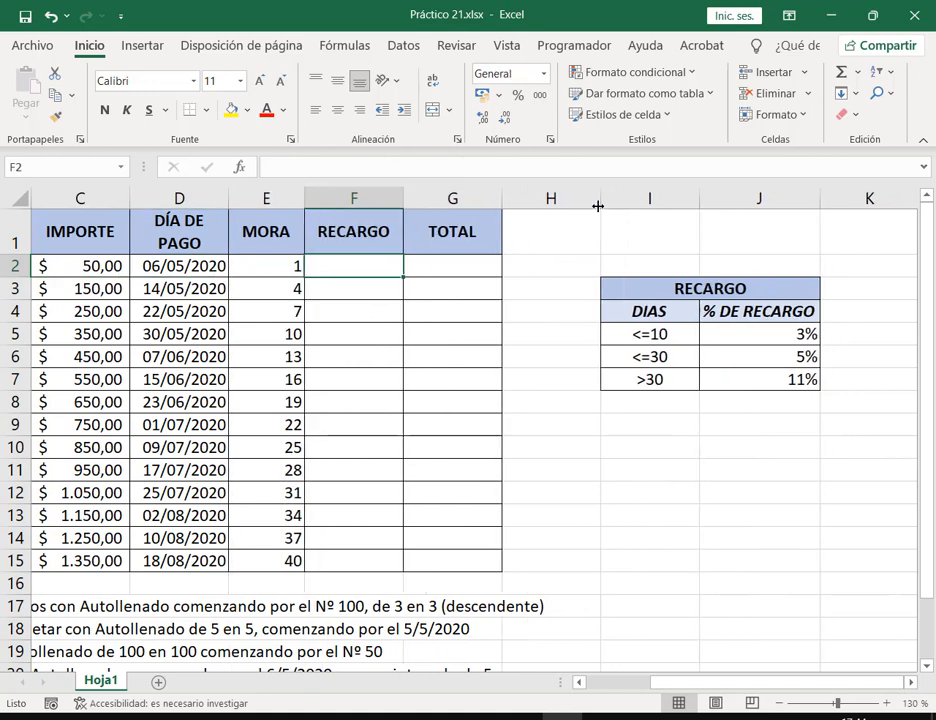
left_click_drag(599, 199, 561, 199)
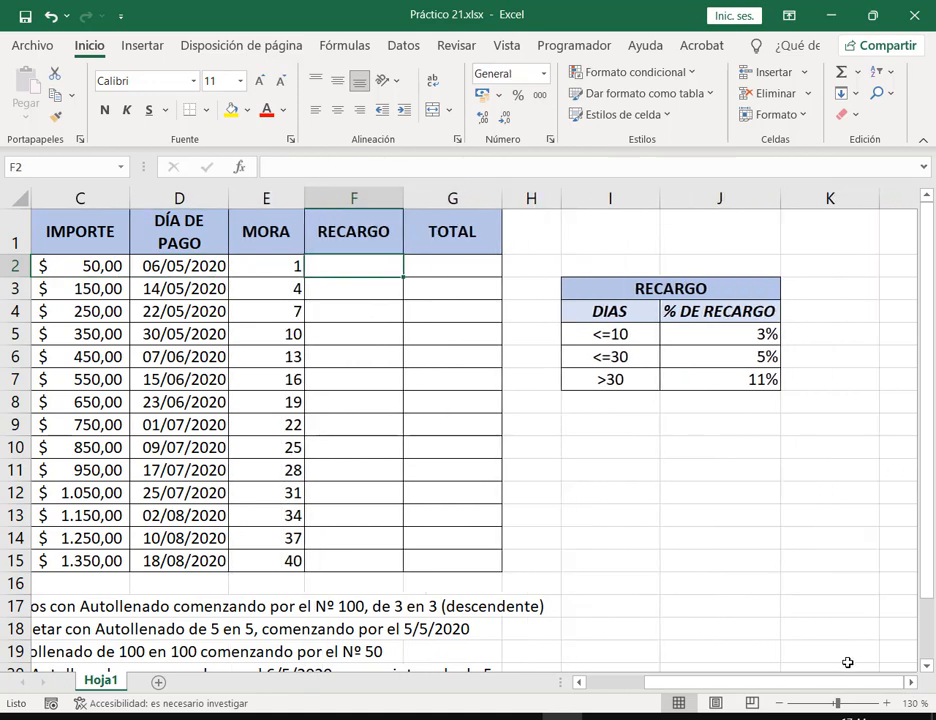
left_click(578, 684)
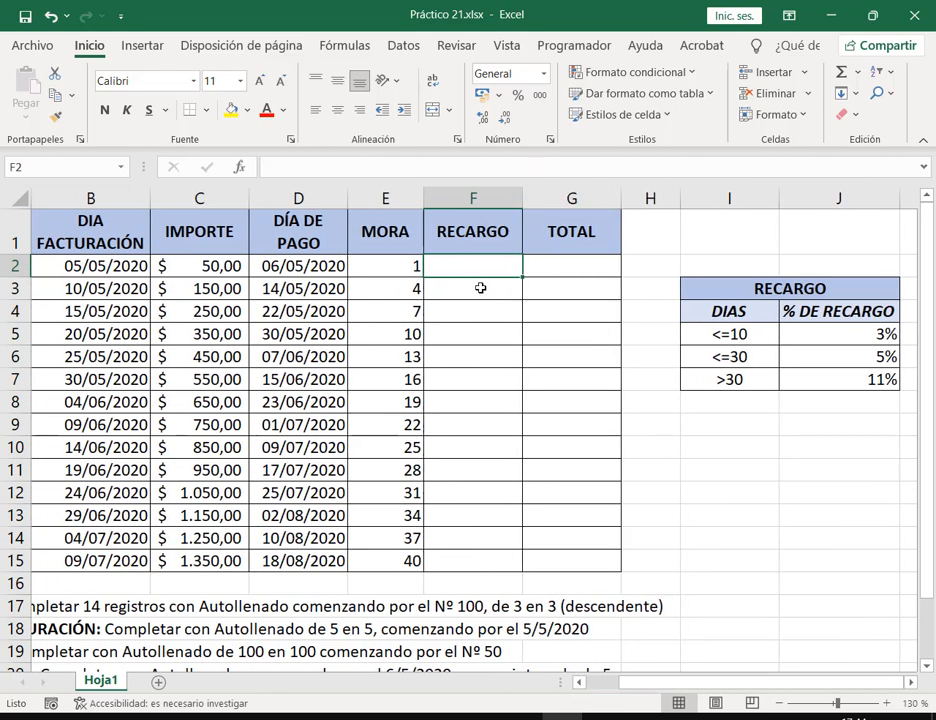
Insert the SI function in F2 and reference the MORA cell E2 in its logical test
left_click(237, 170)
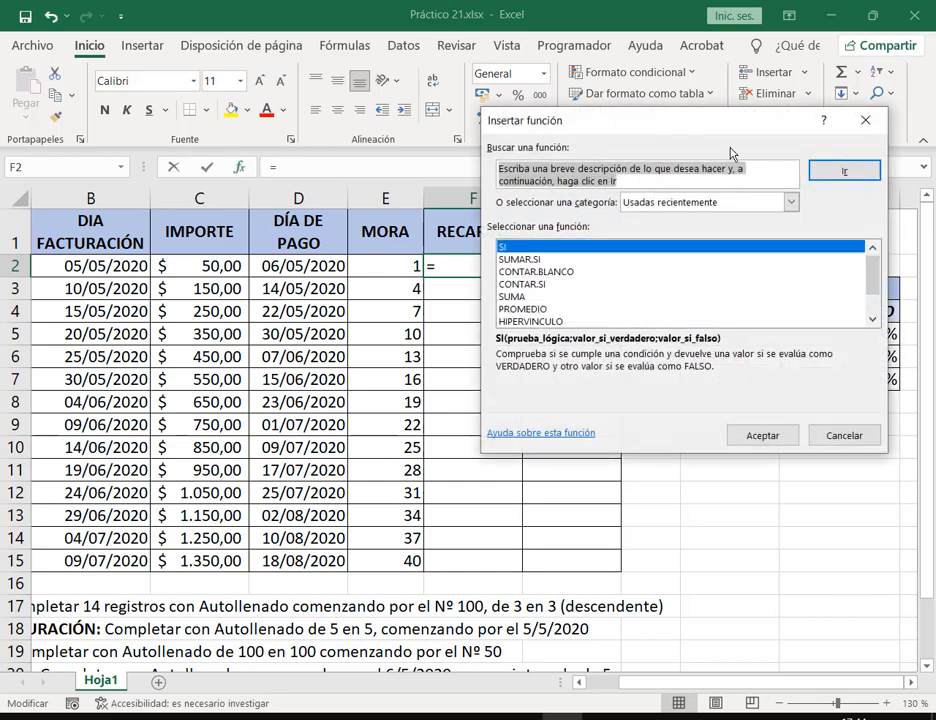
left_click(756, 436)
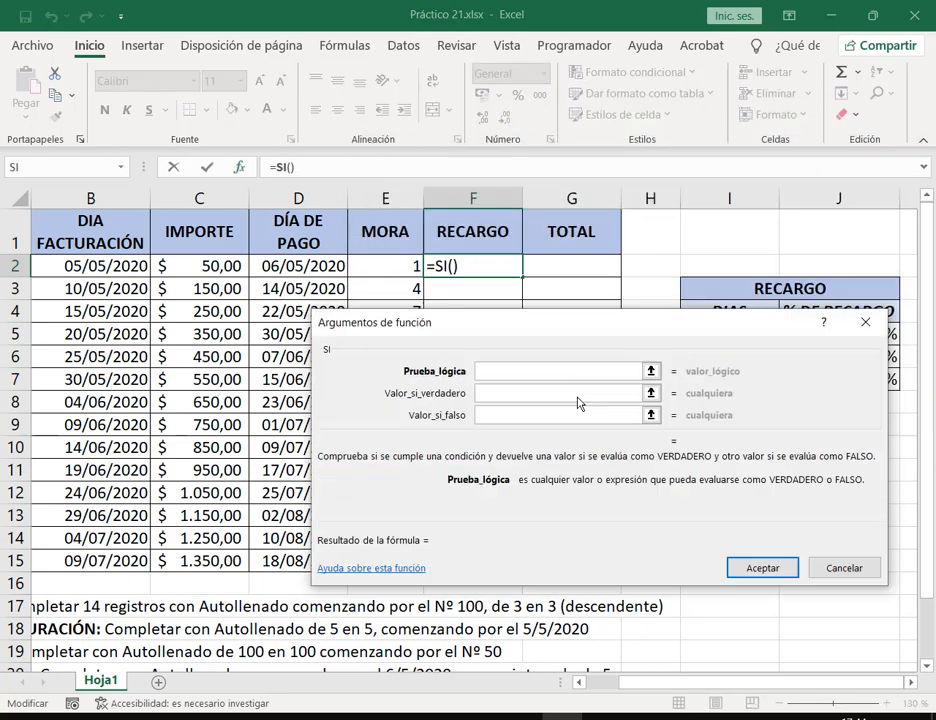
left_click(405, 267)
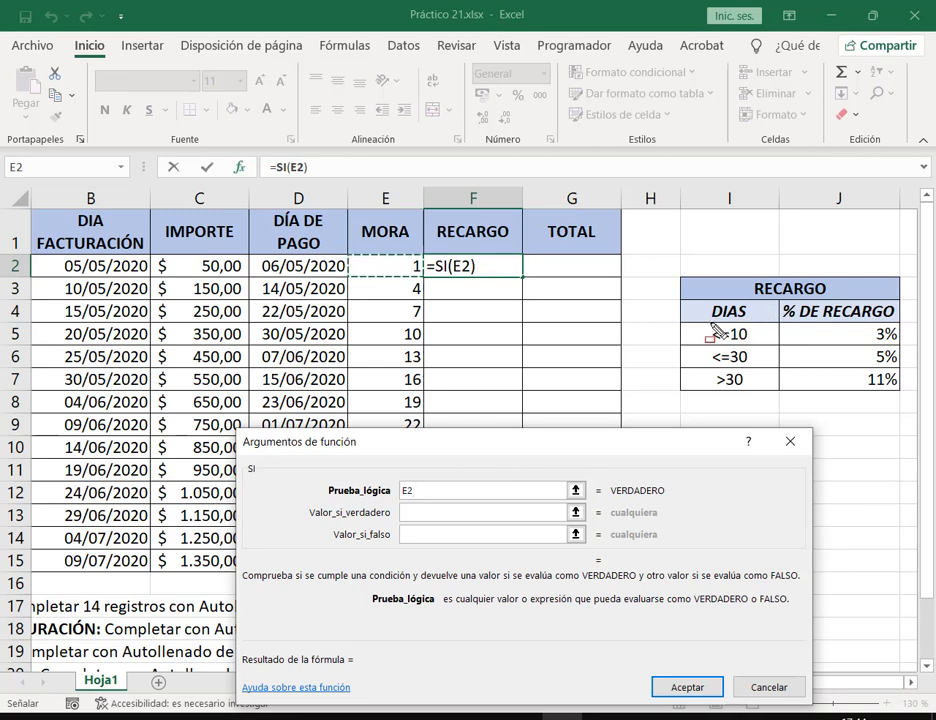
left_click_drag(709, 324, 757, 346)
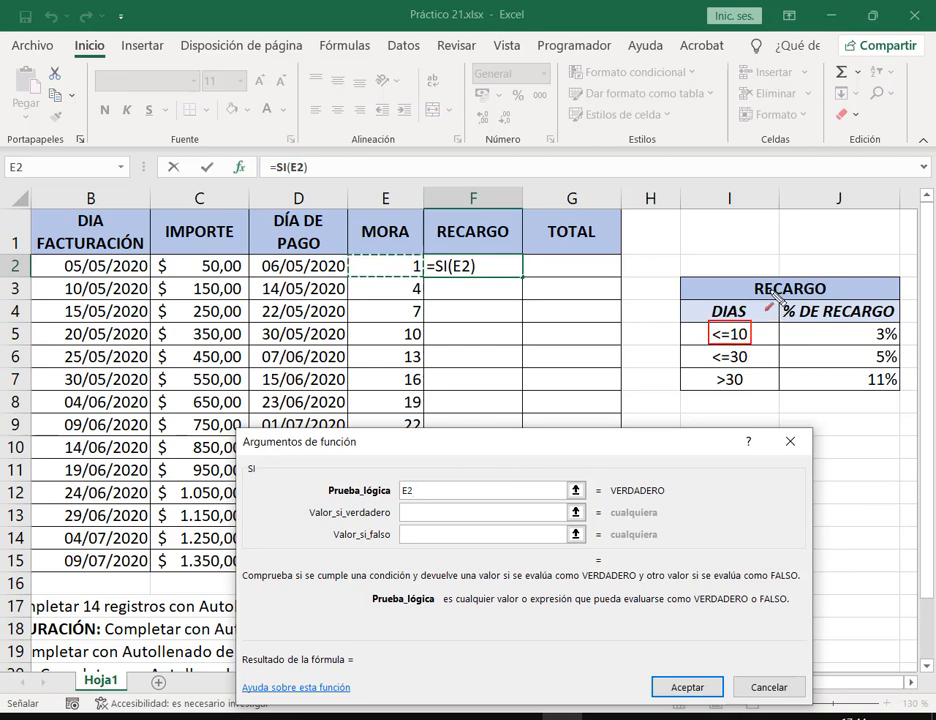
left_click_drag(777, 289, 747, 324)
key("Escape")
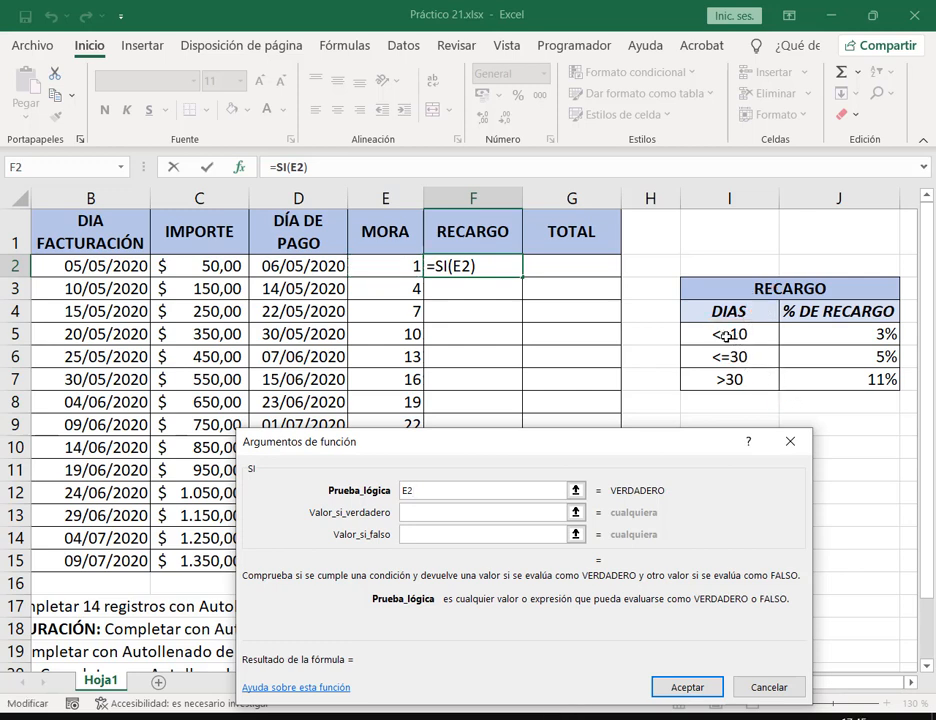
type("+I5")
left_click(728, 334)
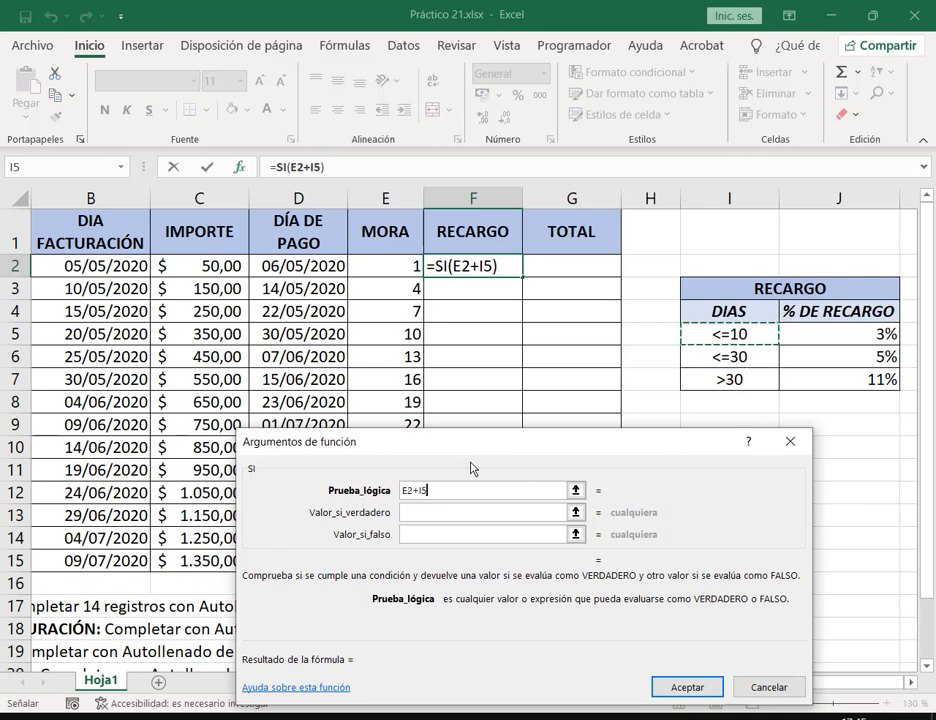
key("BackSpace")
key("BackSpace")
key("BackSpace")
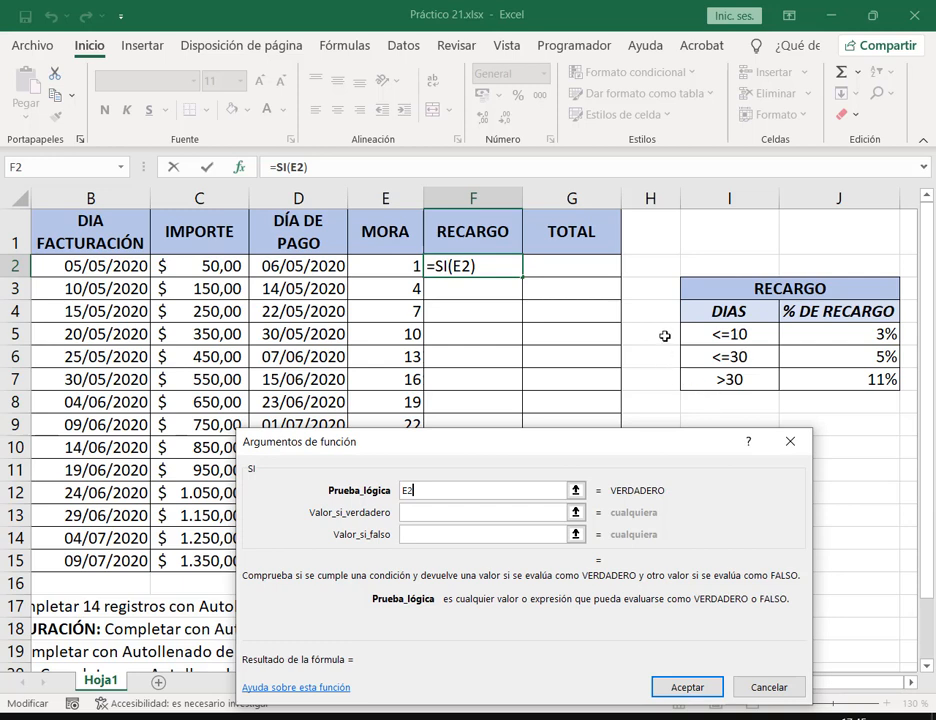
Complete the logical test as E2<=10 and set the value if true to C2*$J$5, with an absolute rate reference
type("<")
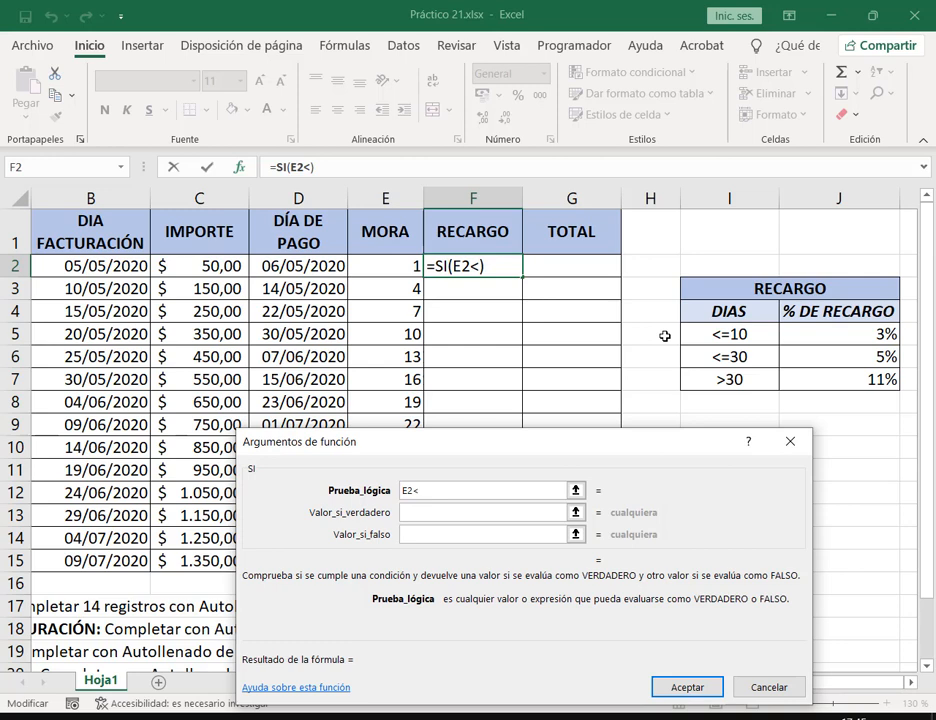
type("=10")
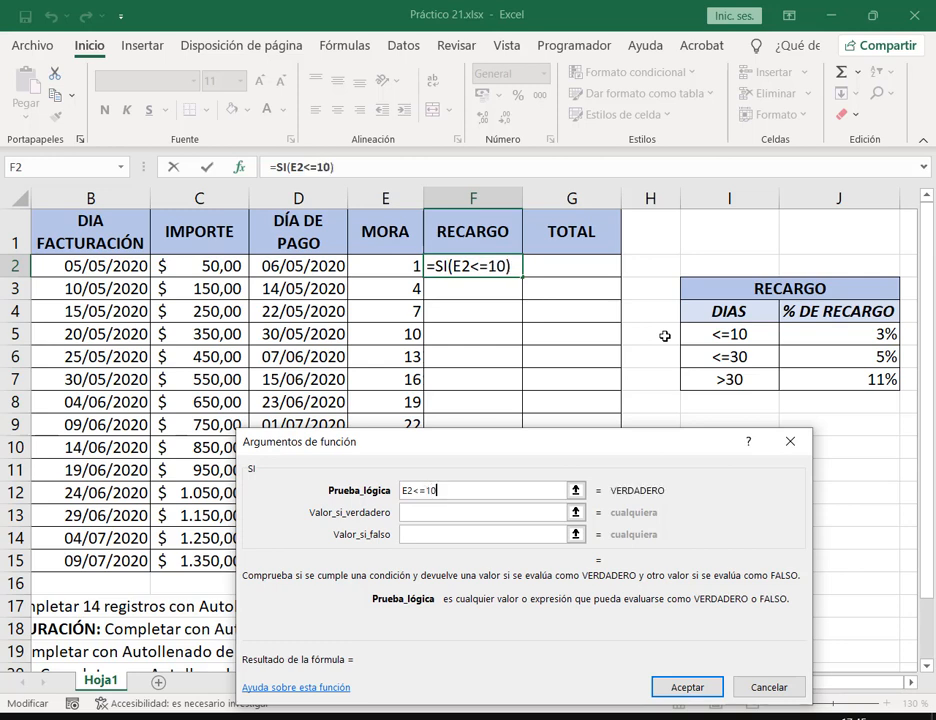
left_click(449, 514)
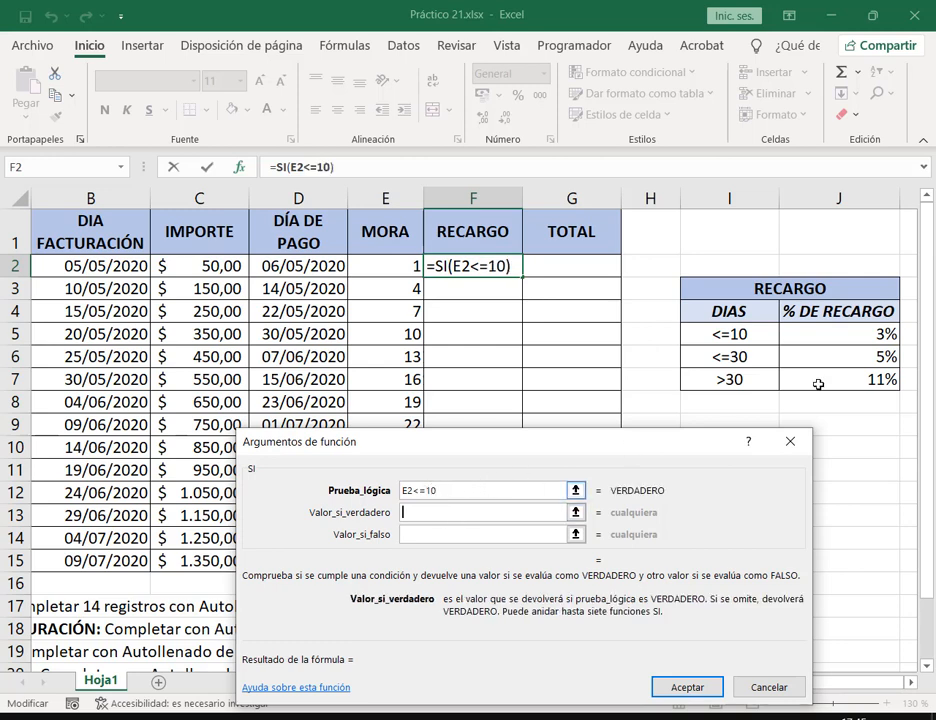
left_click(185, 266)
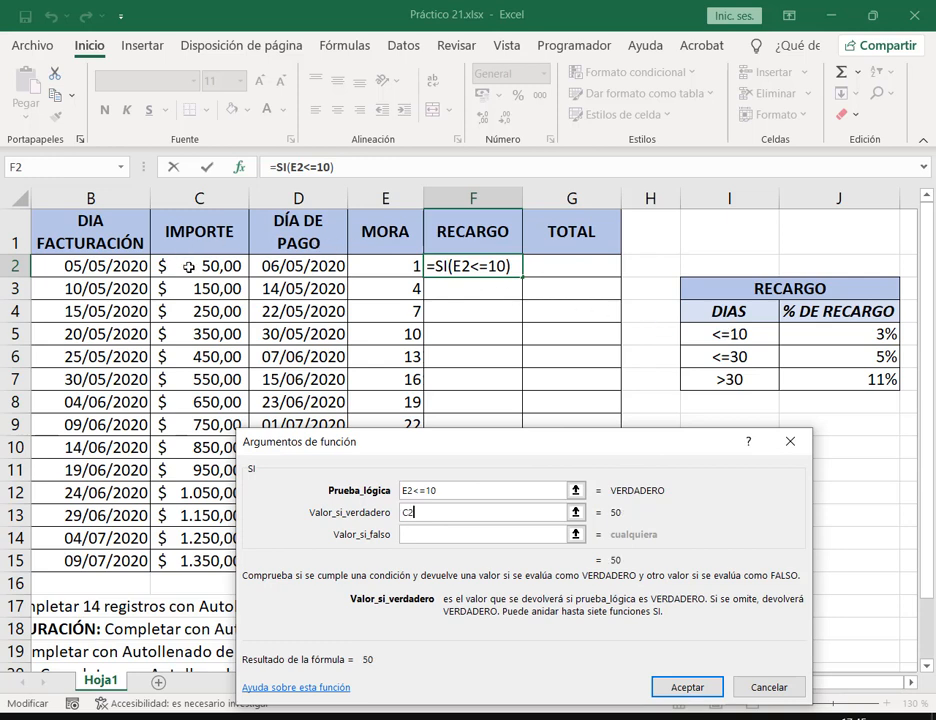
type("*")
left_click(872, 330)
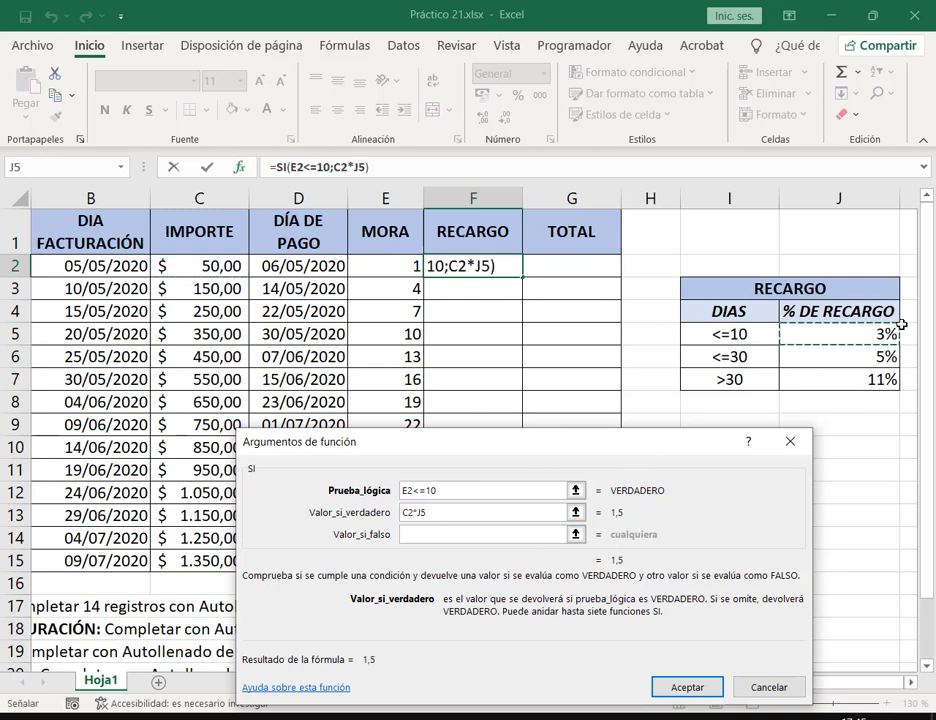
key("F4")
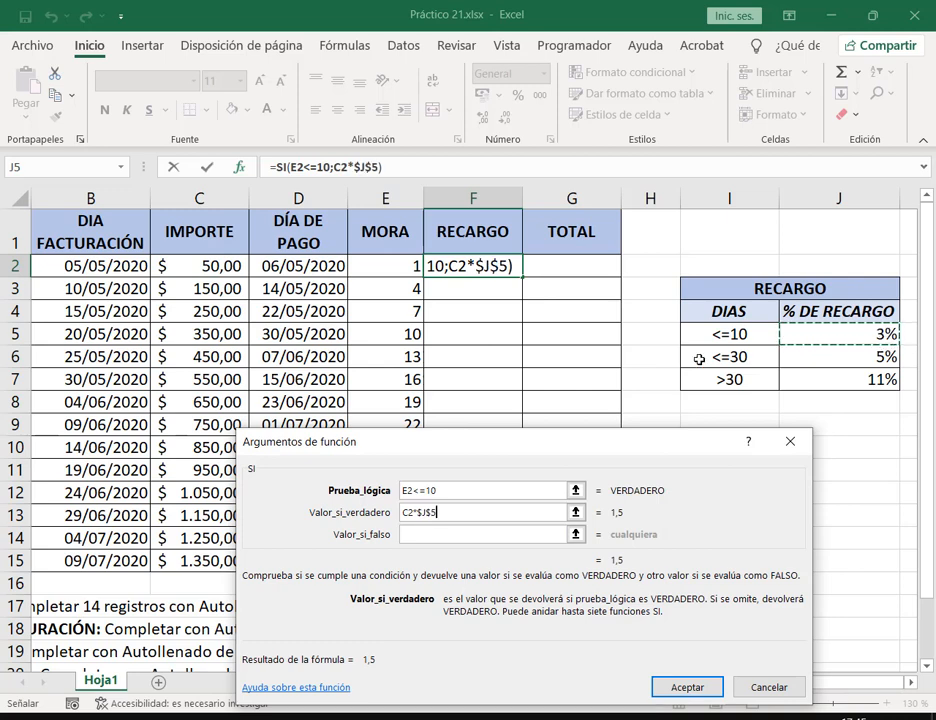
Nest a second SI as the value if false, with the test E2<=30 and the value if true C2*$J$6
left_click(417, 534)
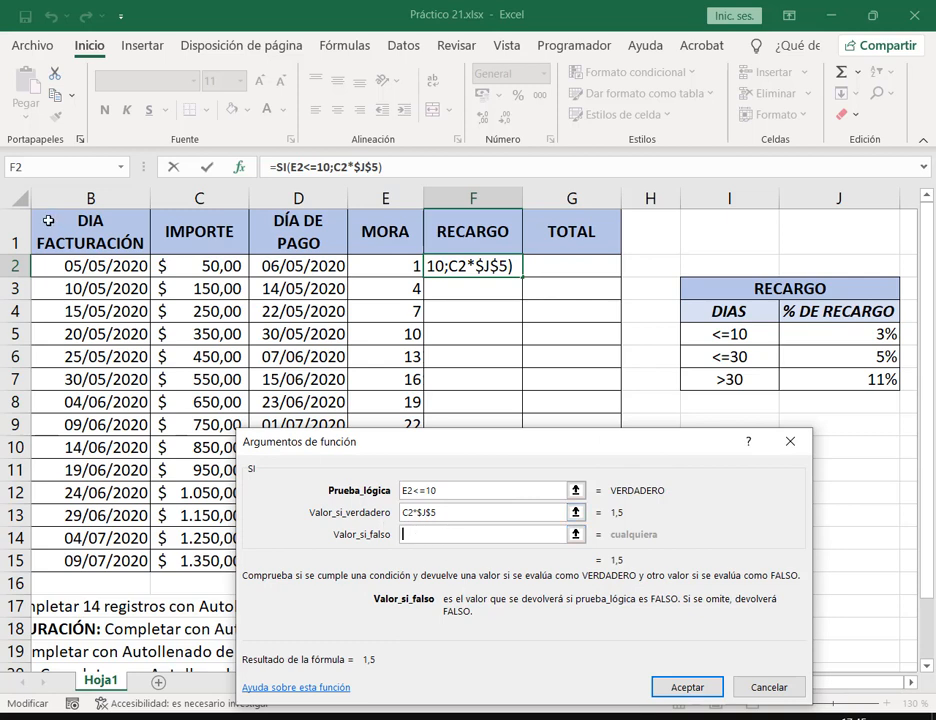
left_click(122, 167)
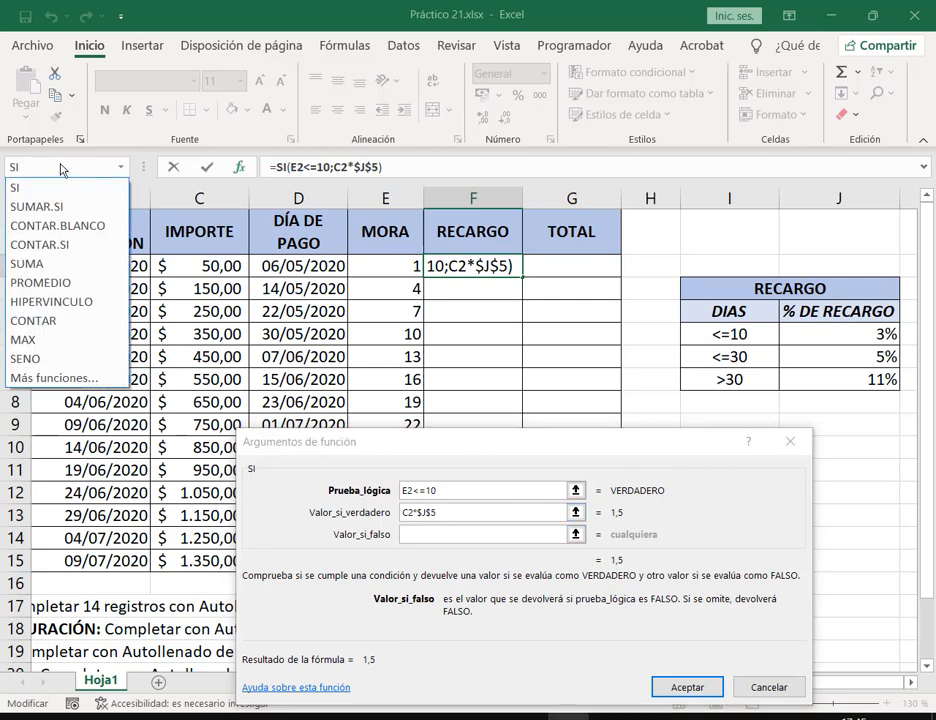
left_click(27, 191)
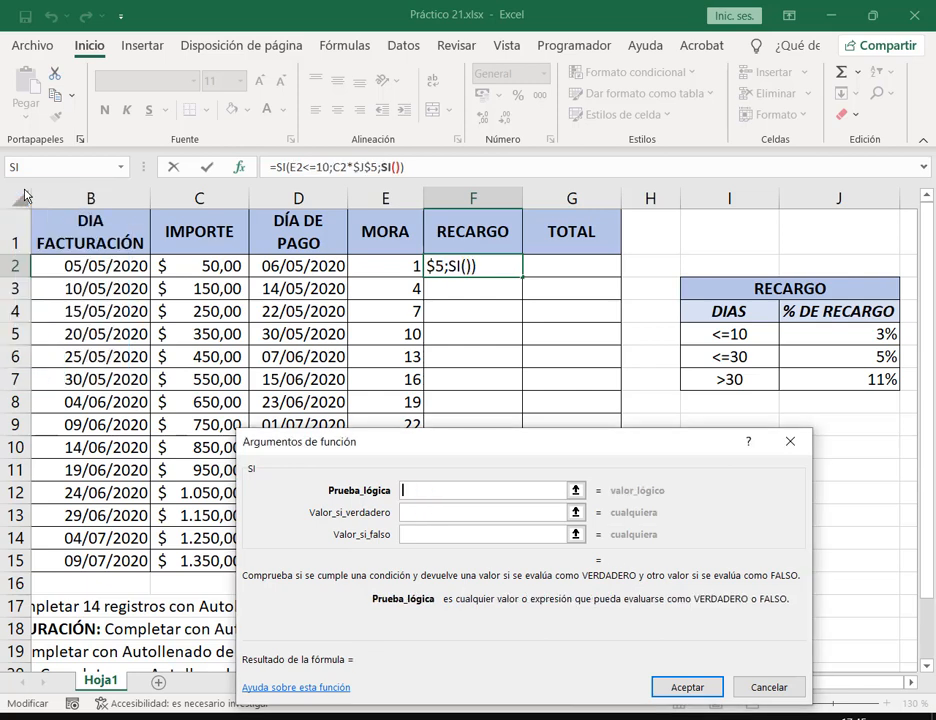
left_click(401, 263)
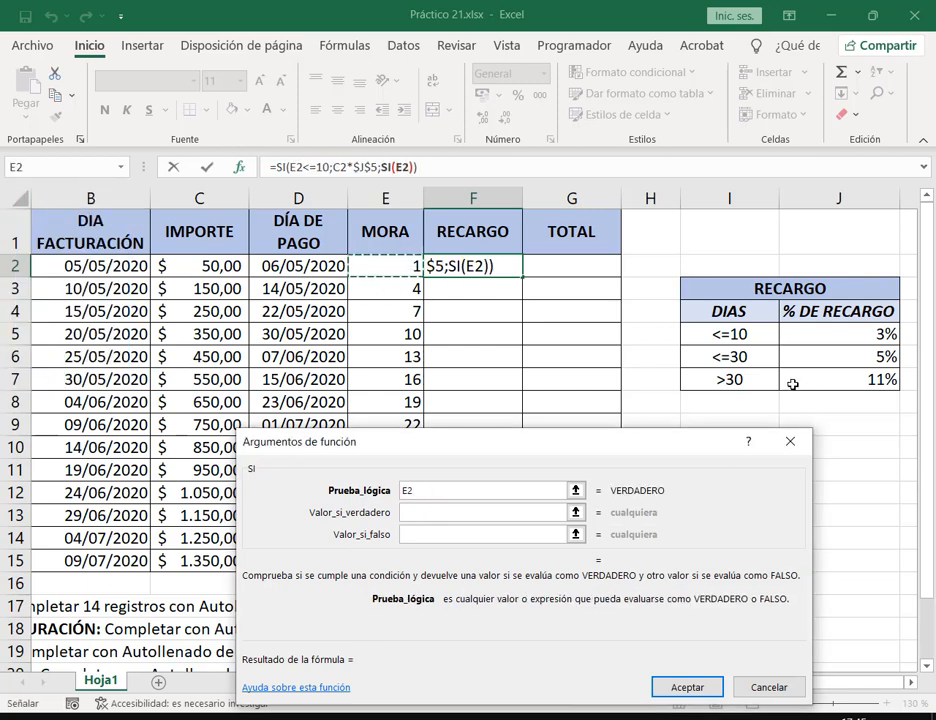
type("<=")
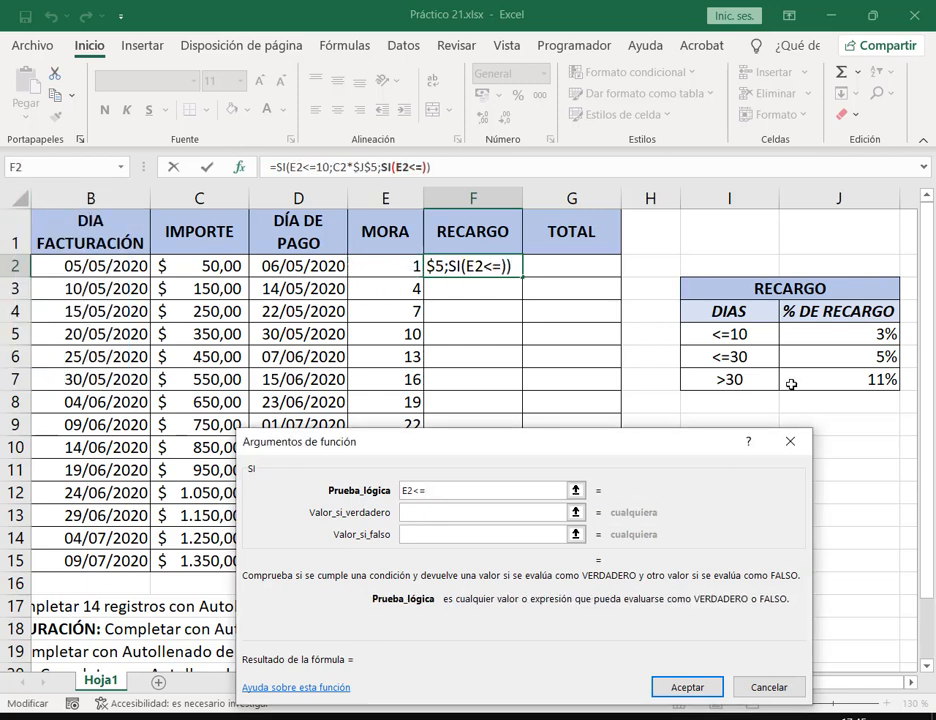
type("30")
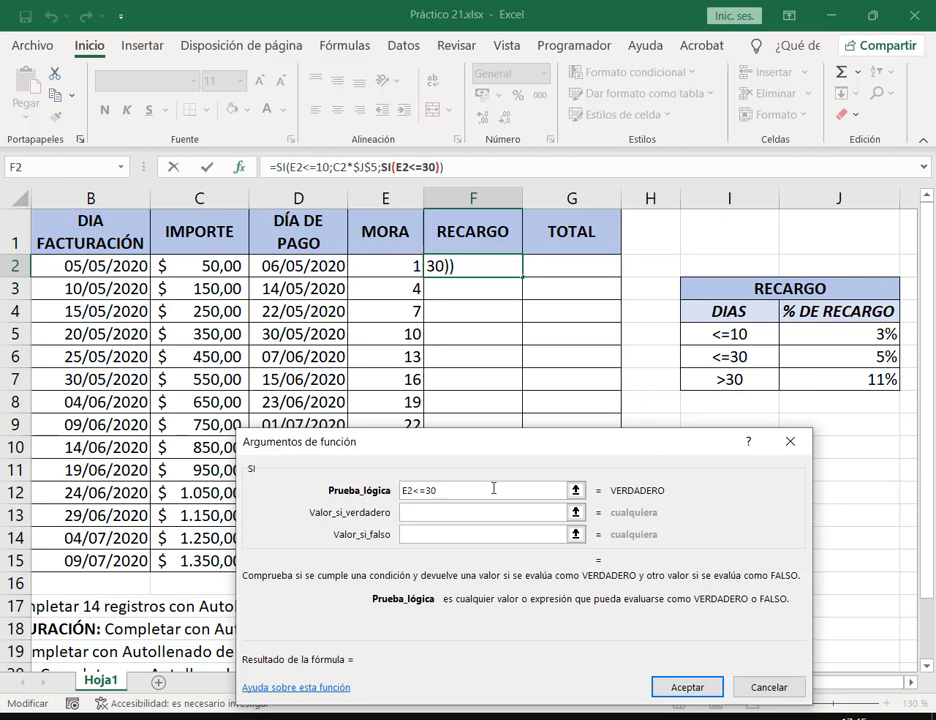
left_click(460, 512)
left_click(191, 262)
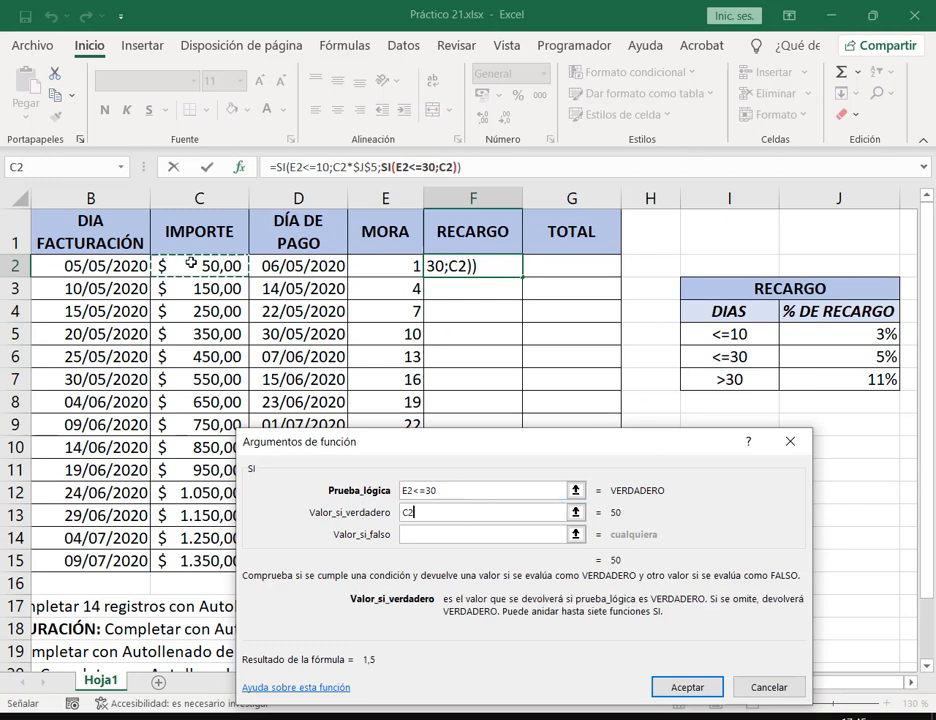
type("*")
left_click(883, 356)
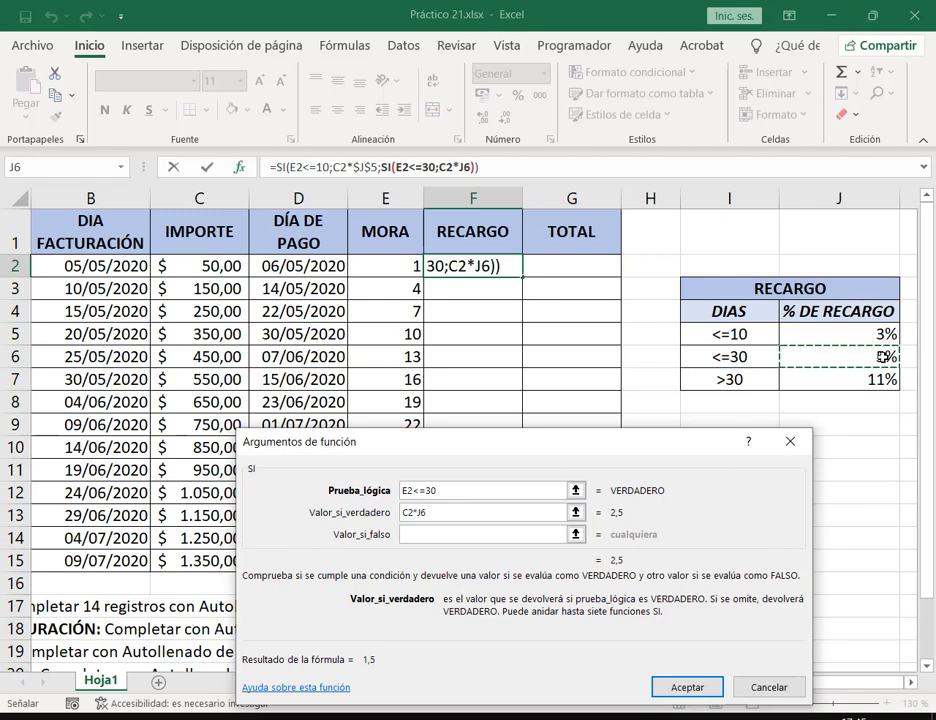
key("F4")
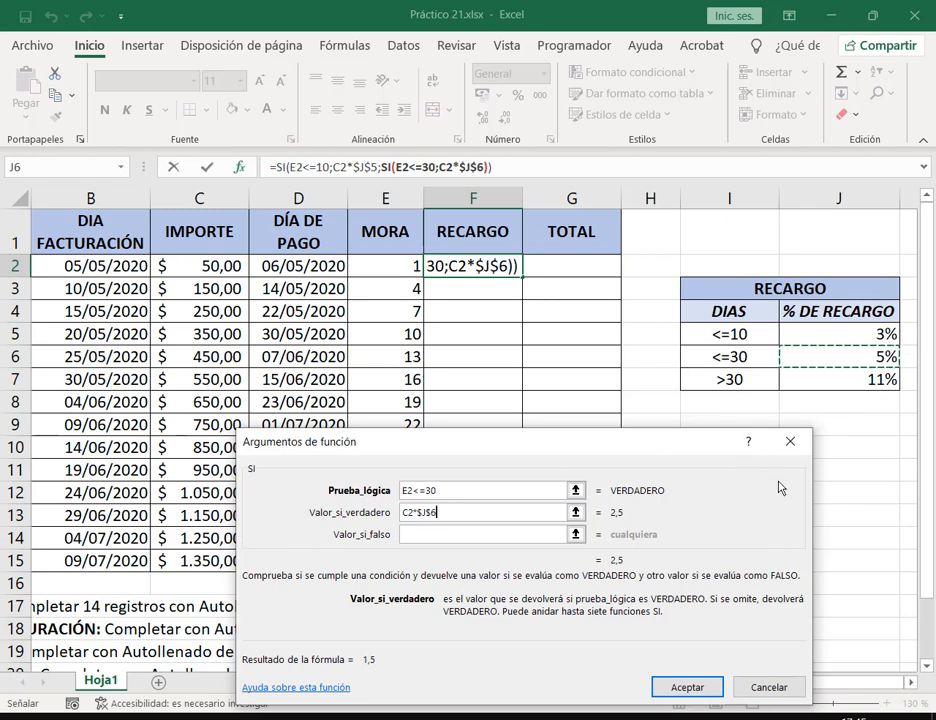
Set the nested SI's value if false to C2*$J$7, accept the formula and fill it down the RECARGO column to F15
left_click(472, 536)
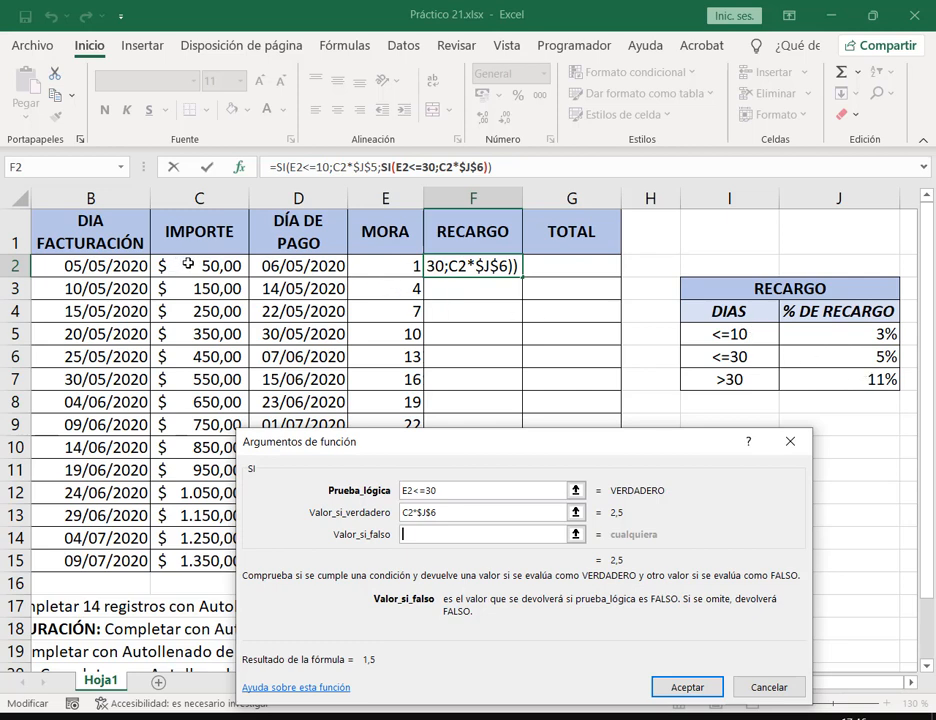
left_click(193, 267)
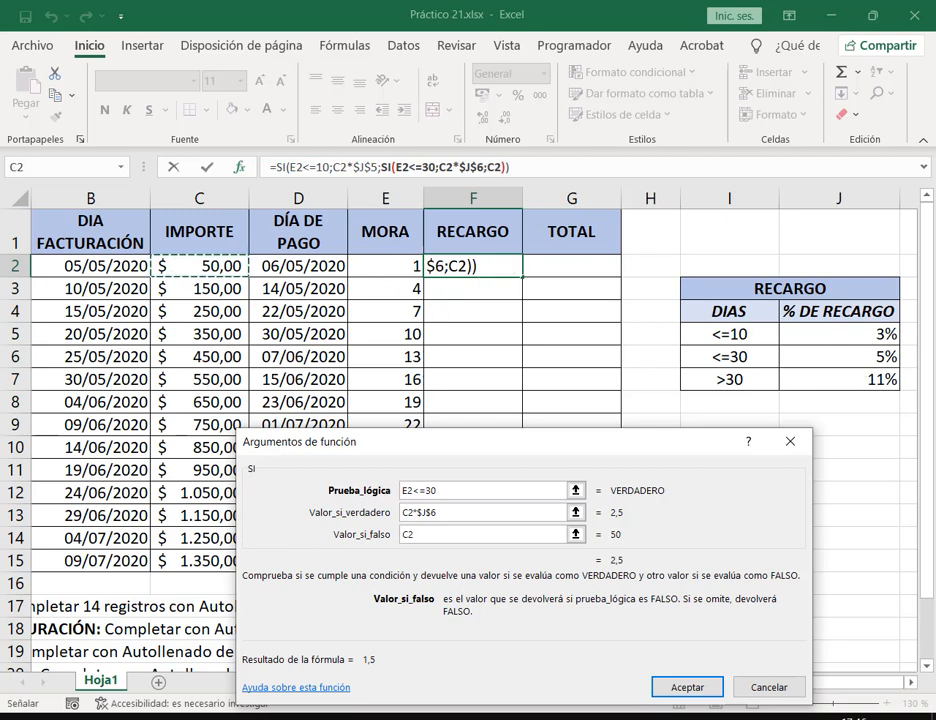
type("*")
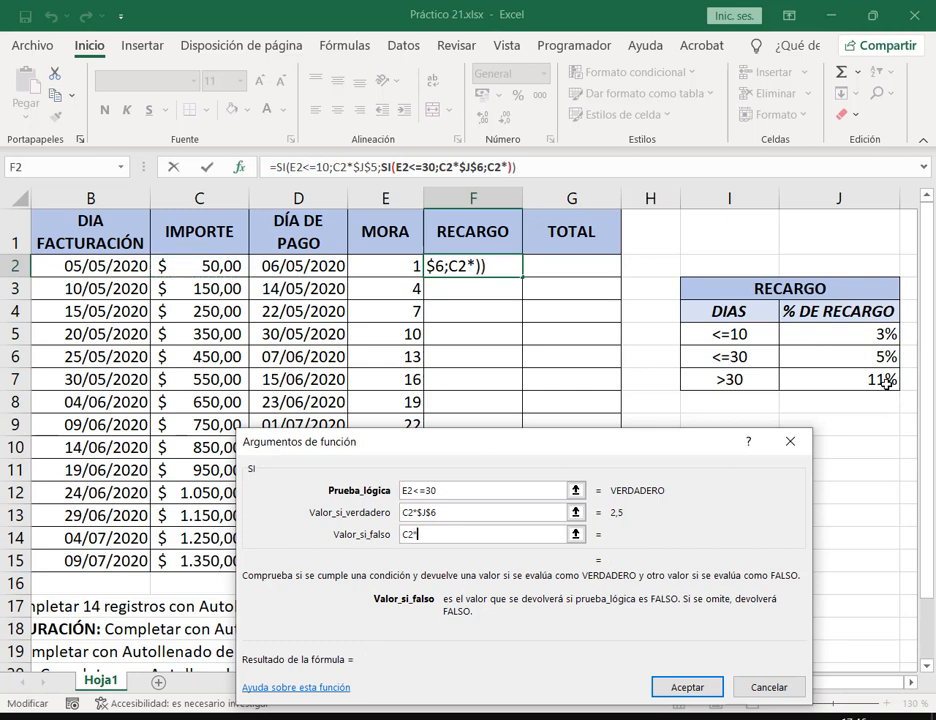
left_click(832, 381)
key("F4")
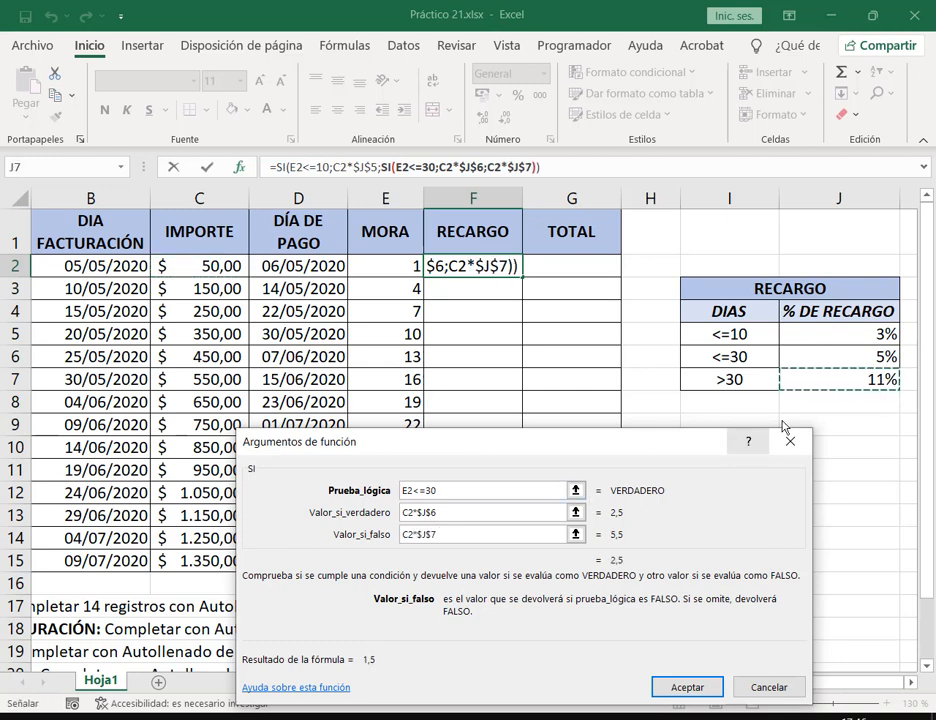
left_click(700, 689)
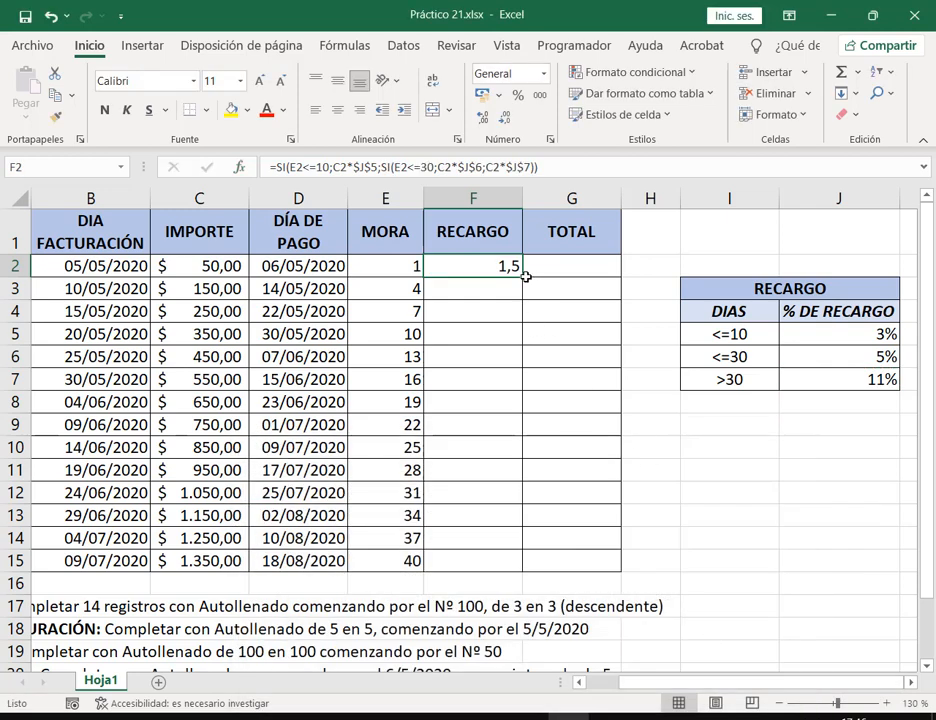
left_click_drag(522, 276, 522, 567)
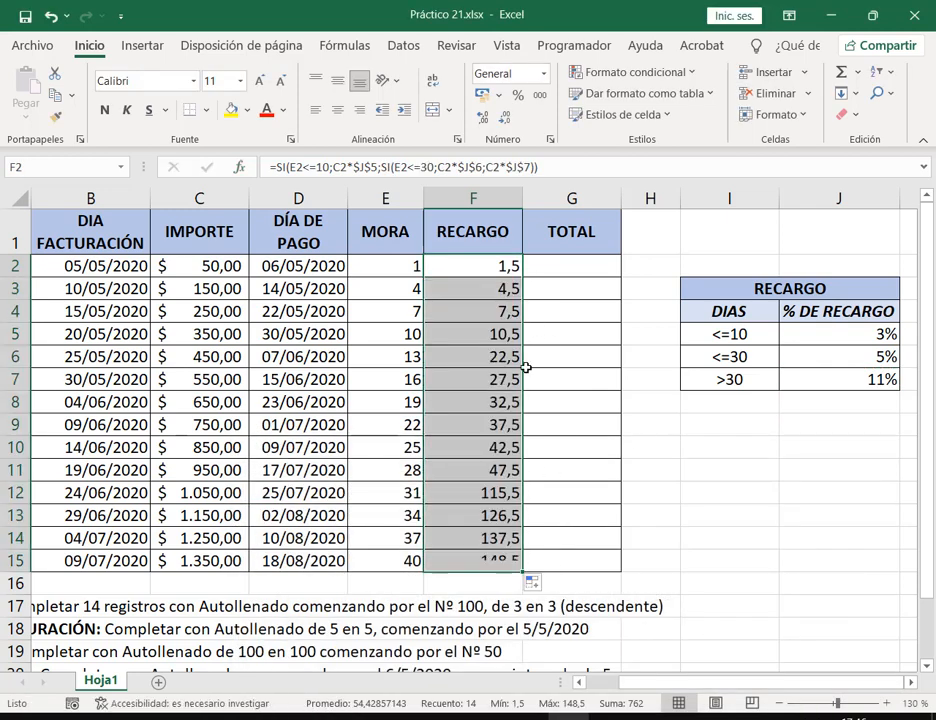
left_click(500, 561)
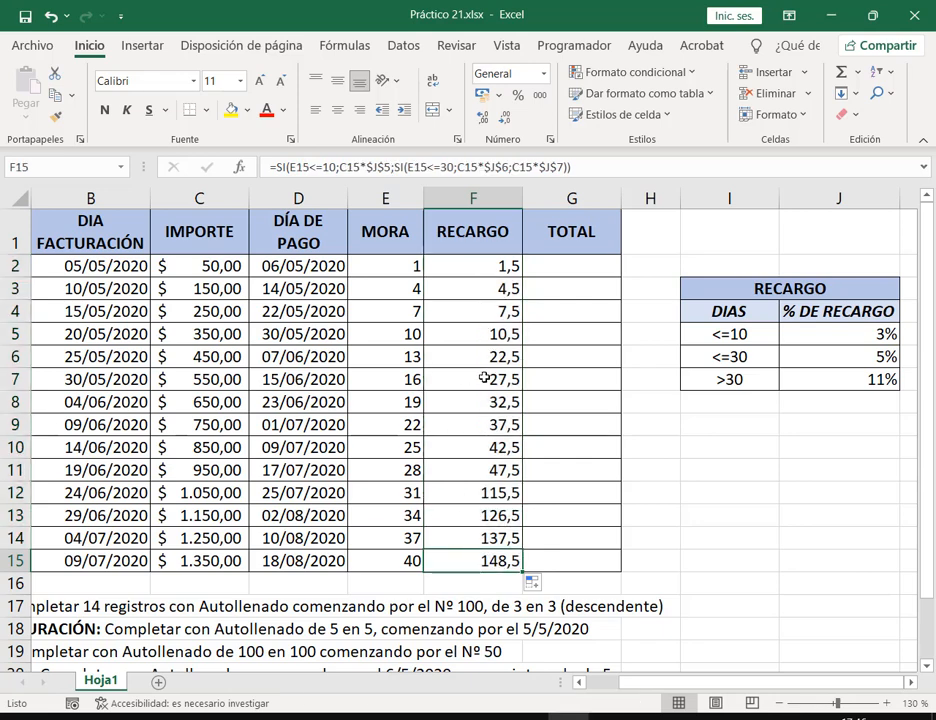
Calculate TOTAL in G2 as =C2+F2 and fill the formula down the column to G15
left_click(468, 266)
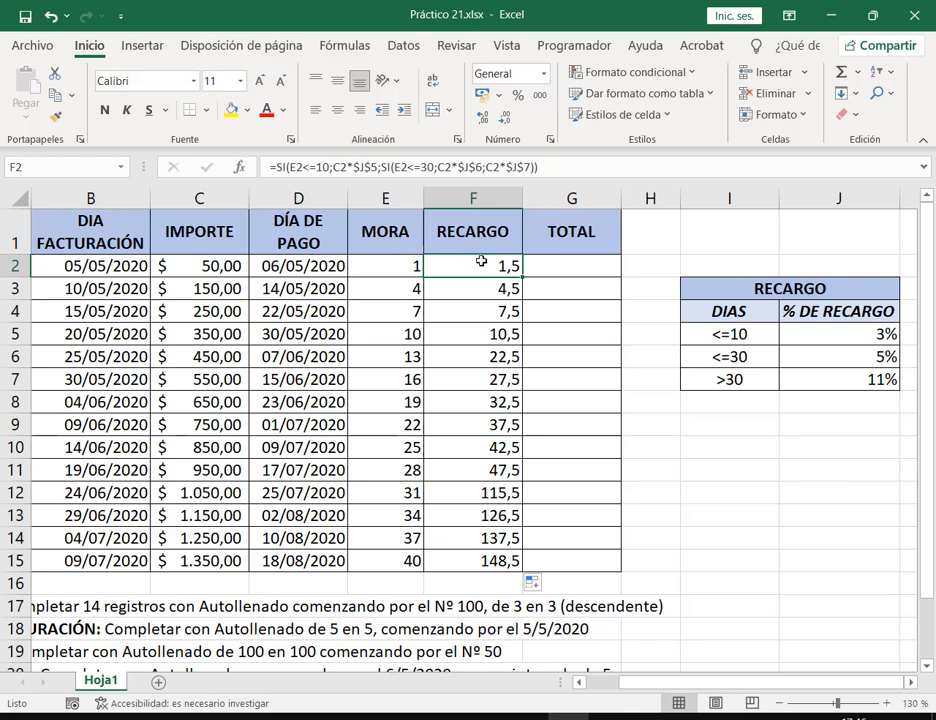
left_click(594, 267)
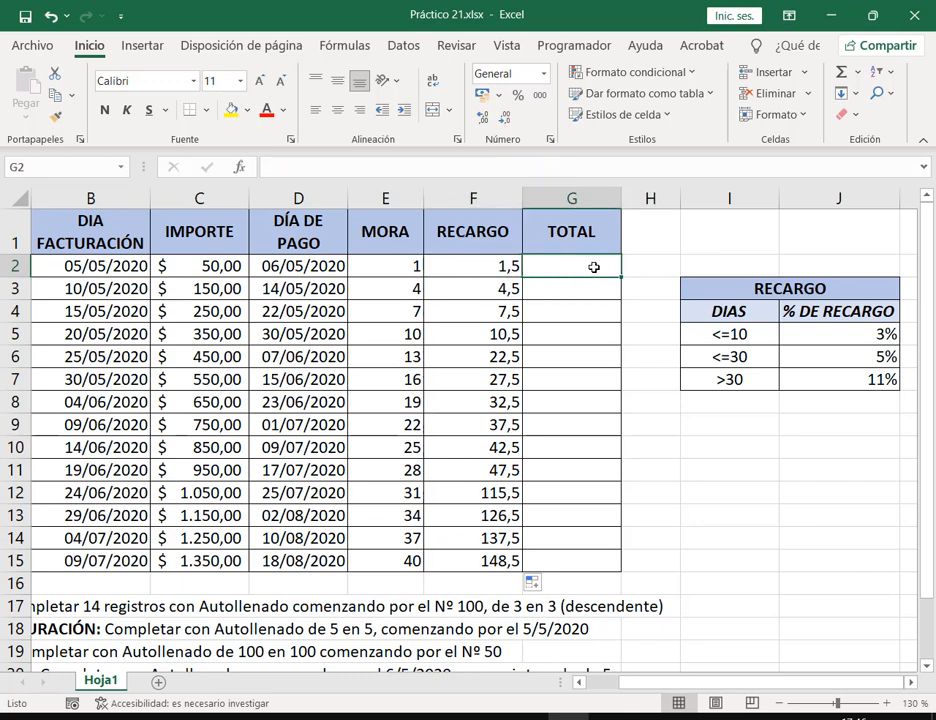
type("=")
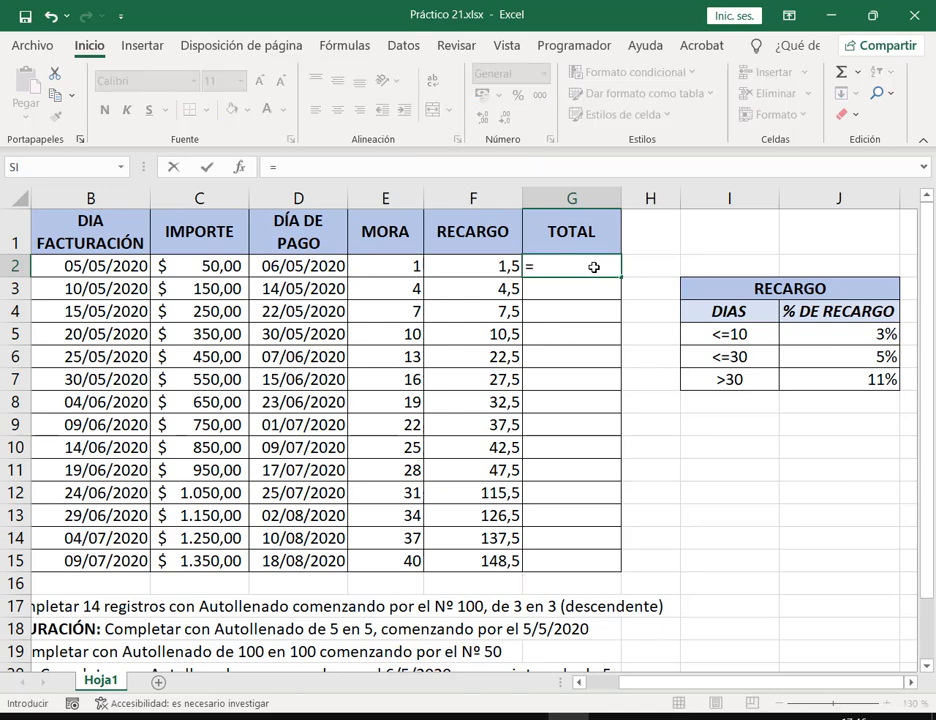
left_click(215, 266)
type("+")
left_click(478, 266)
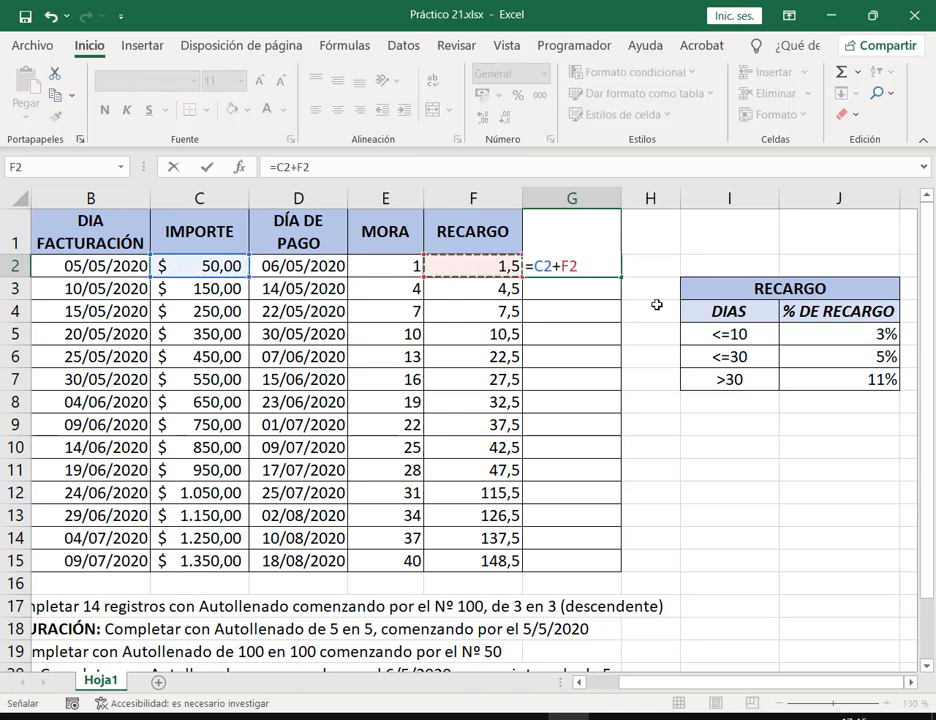
key("Return")
left_click(601, 266)
left_click_drag(620, 277, 601, 564)
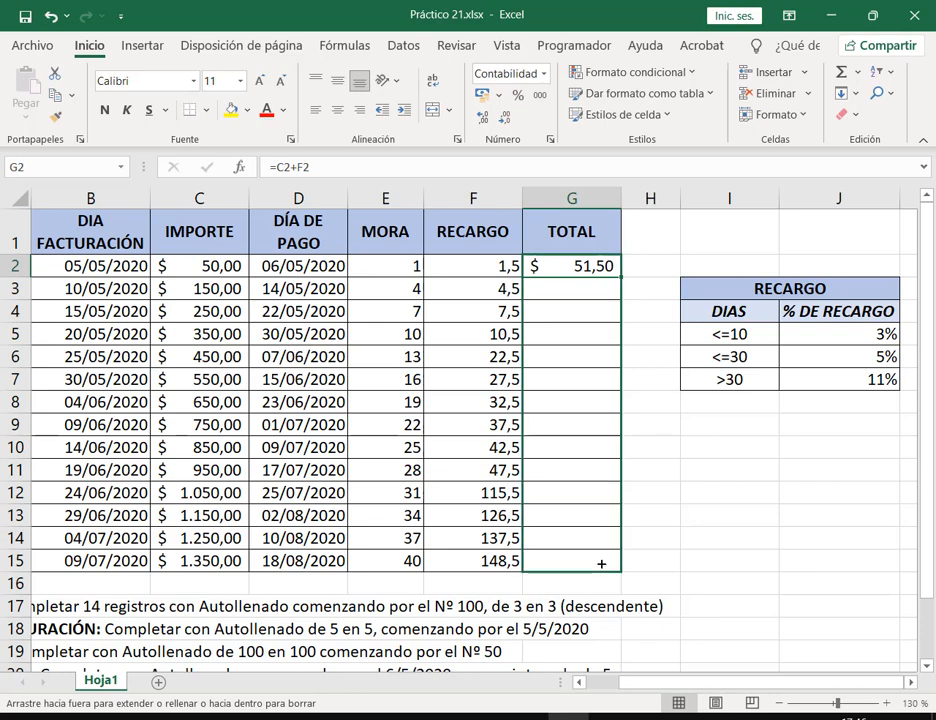
left_click(715, 560)
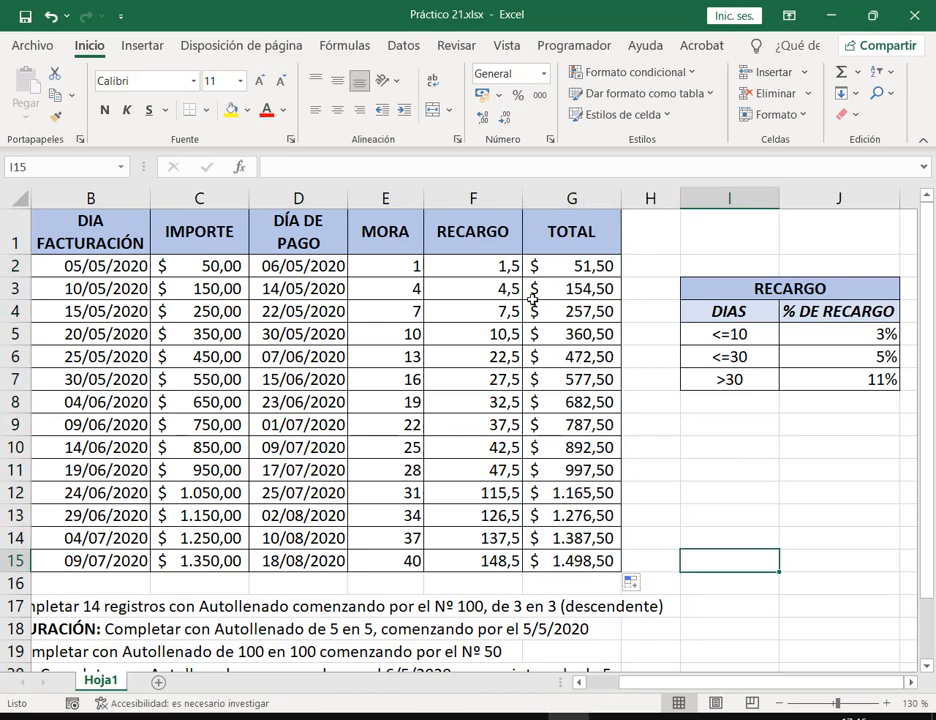
left_click(497, 266)
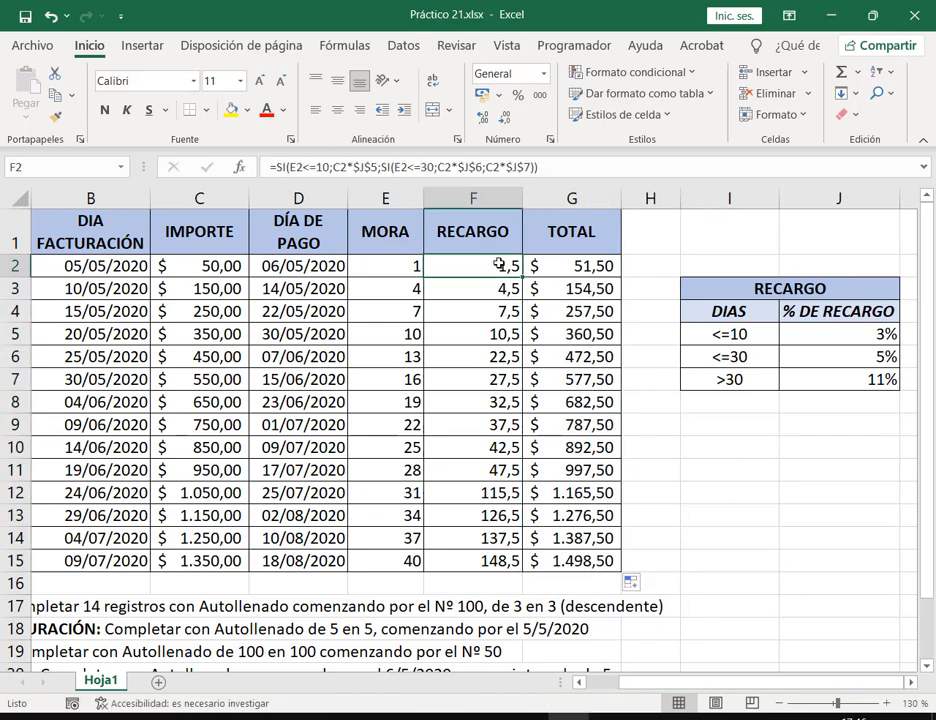
left_click(722, 332)
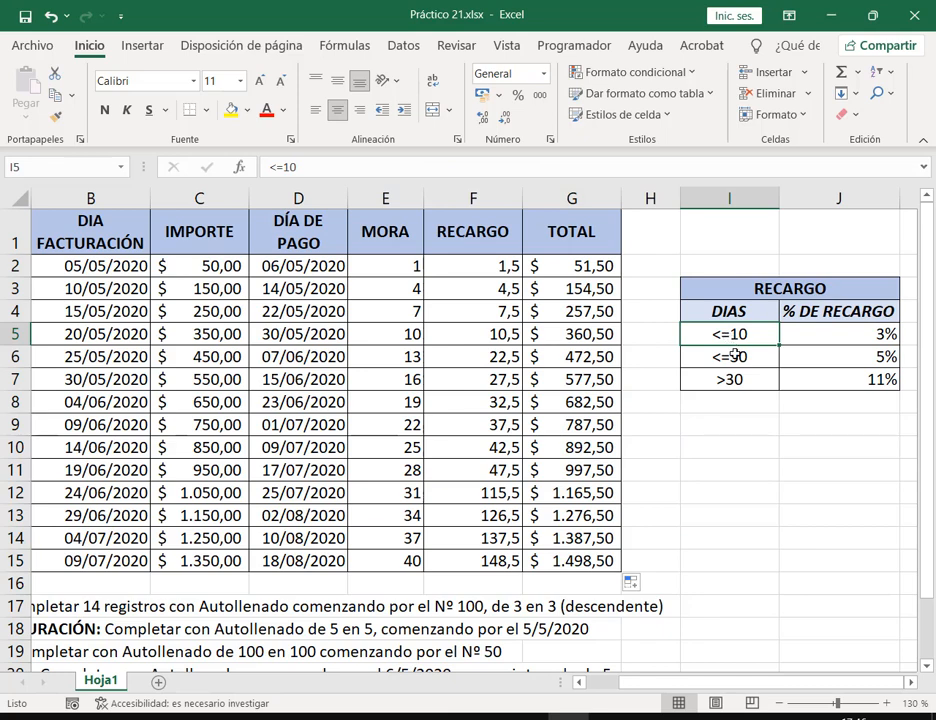
left_click_drag(731, 357, 731, 334)
left_click(731, 334)
Save Práctico 21.xlsx and switch to File Explorer to open Práctico 22.xlsx from the Excel folder
left_click(40, 20)
key("alt+Tab")
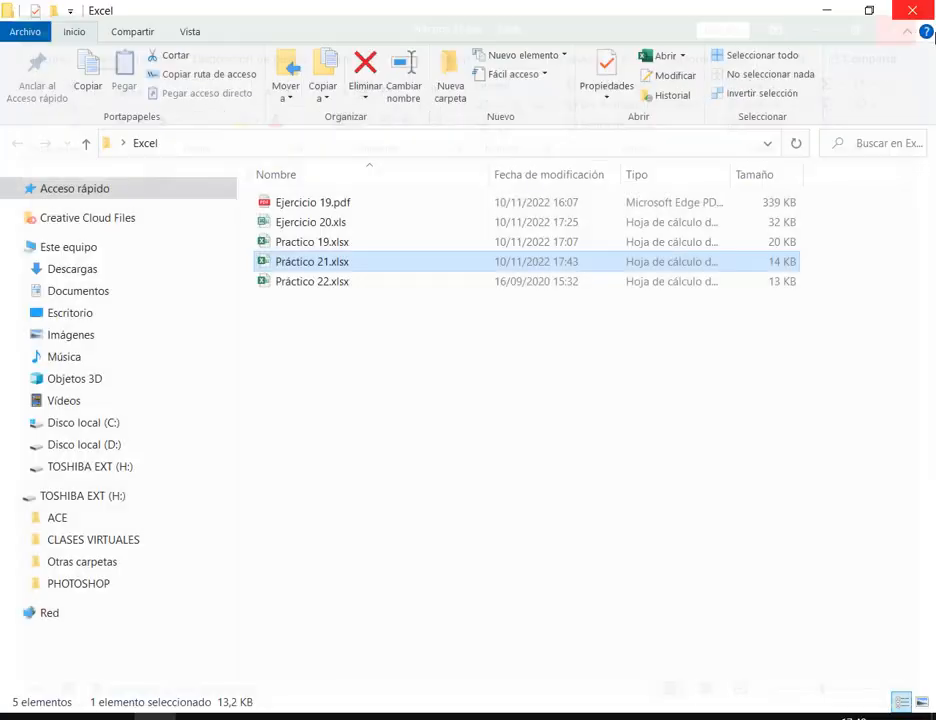
double_click(342, 284)
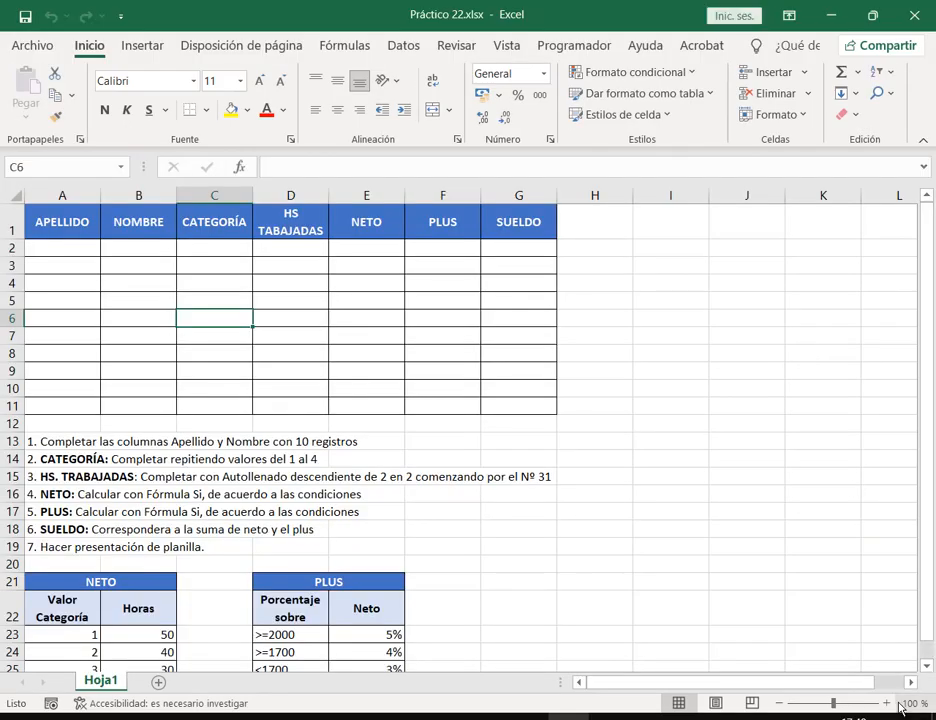
Enter a surname for each of the first five records in the APELLIDO column, A2 to A6
left_click(887, 703)
left_click(887, 703)
scroll(73, 326, "up", 1)
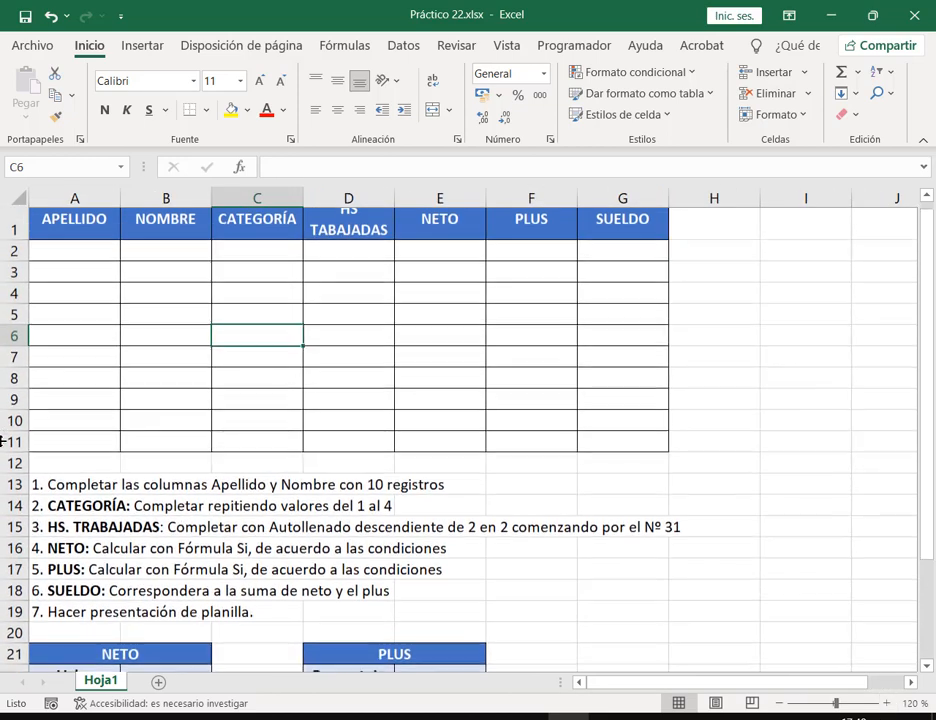
left_click(75, 264)
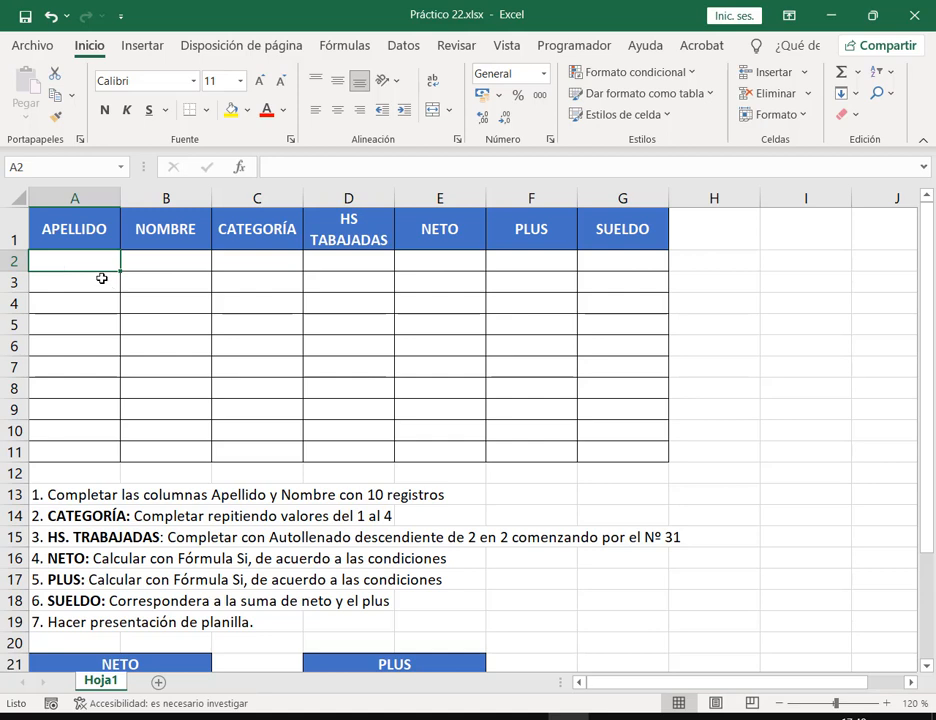
type("r")
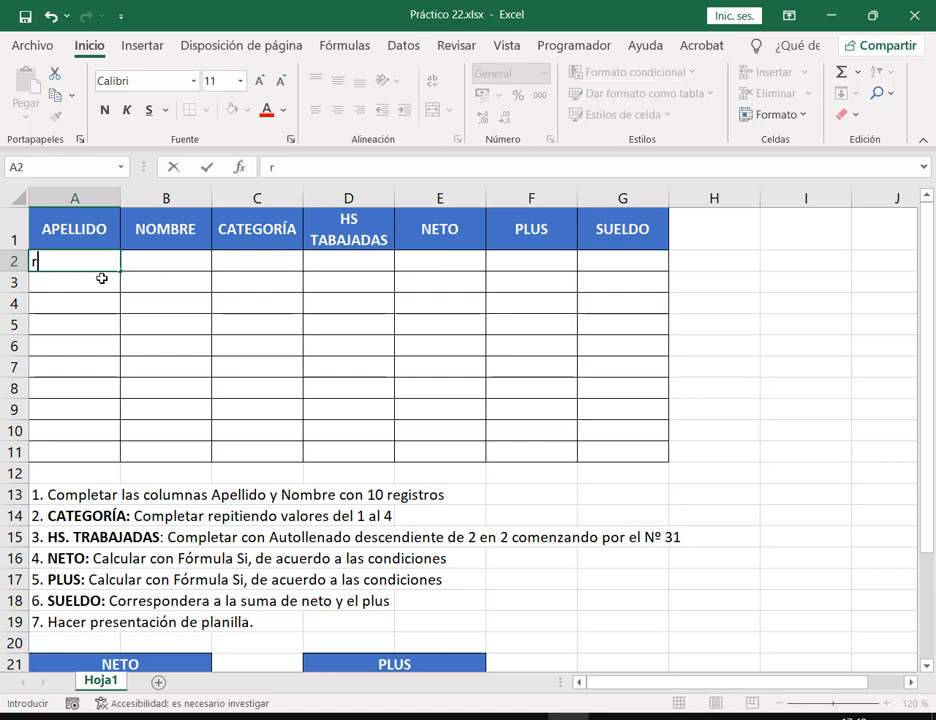
type("odriguez")
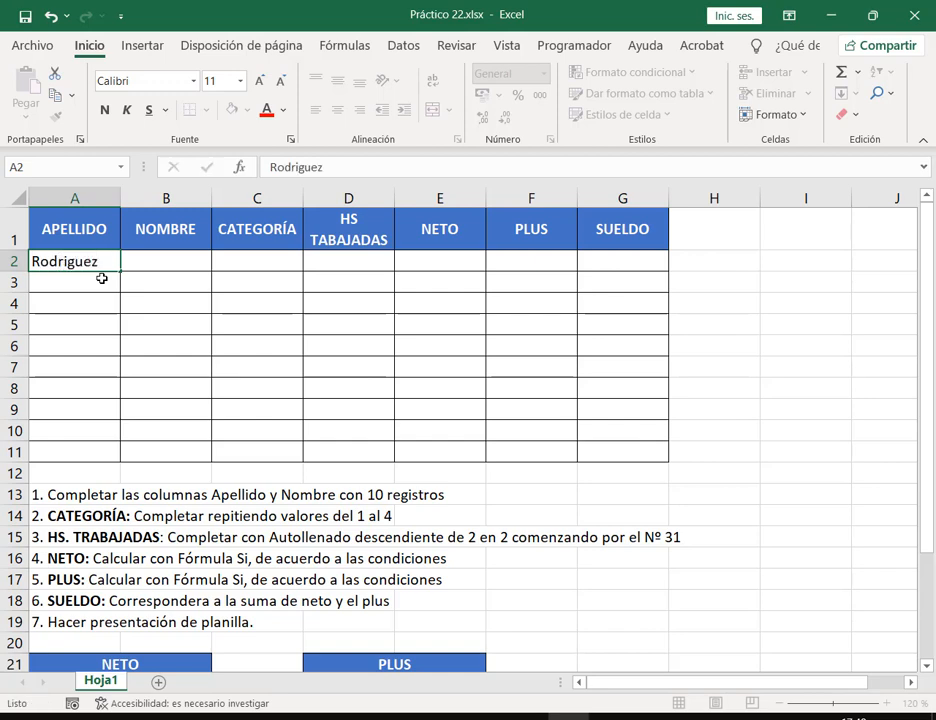
key("Return")
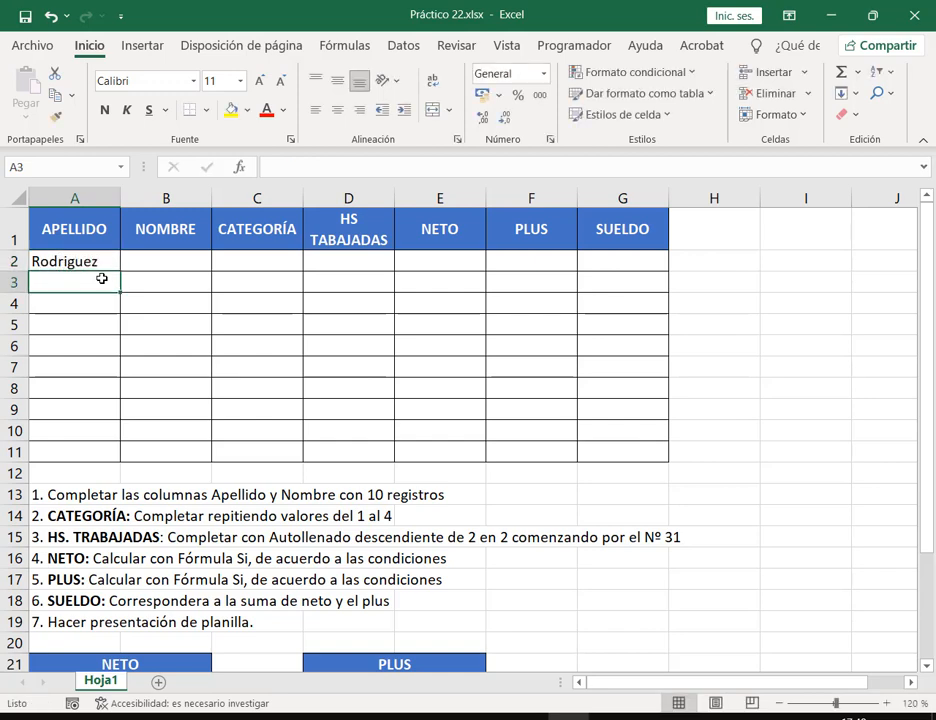
type("Marcia")
key("Return")
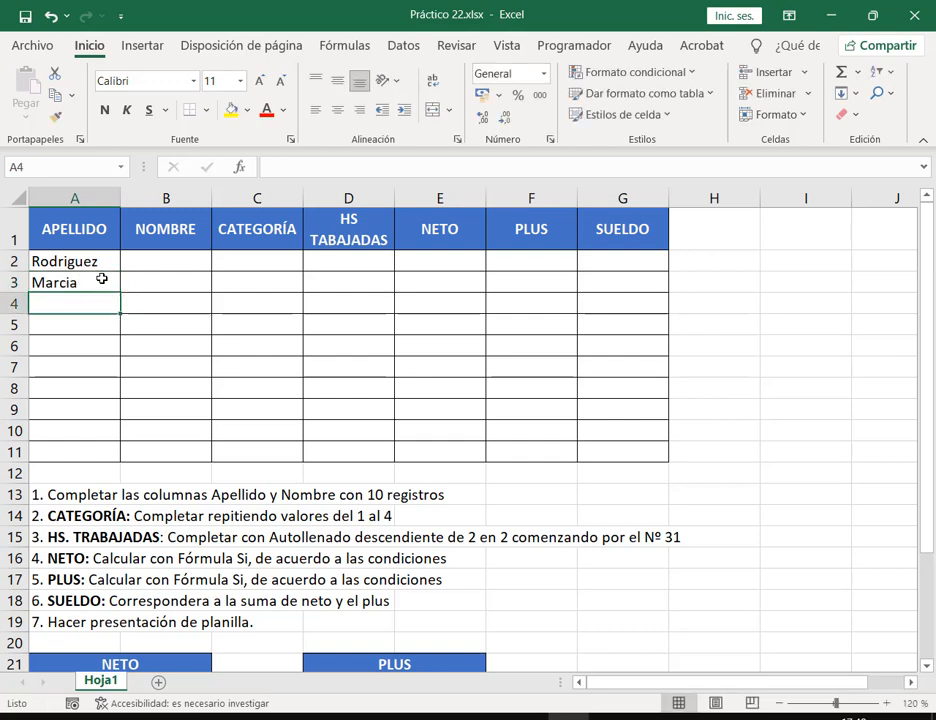
type("Perez")
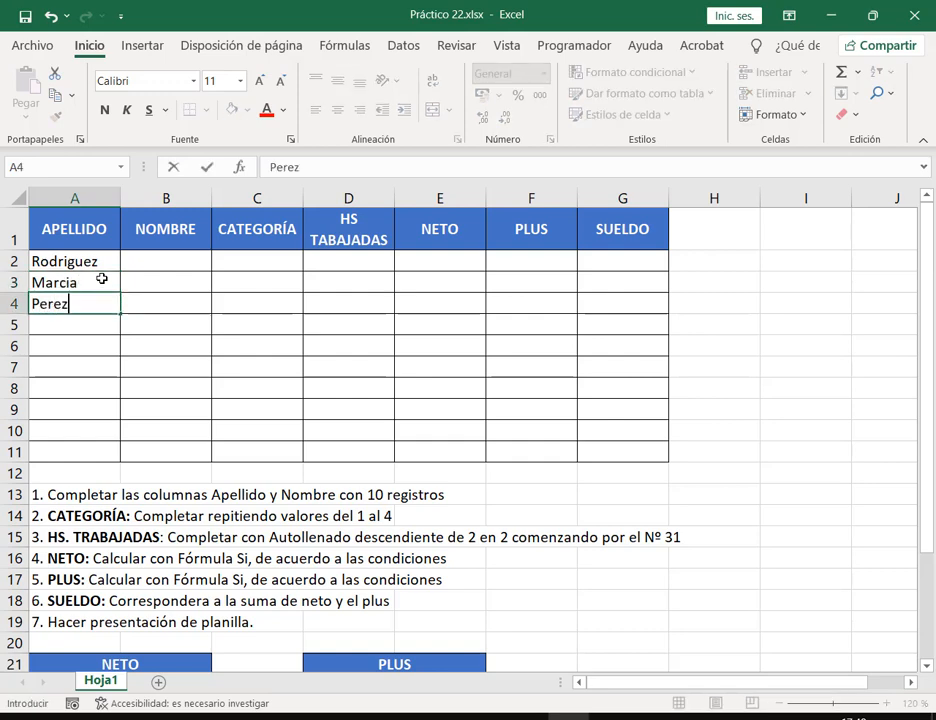
key("Return")
type("Gonzalez")
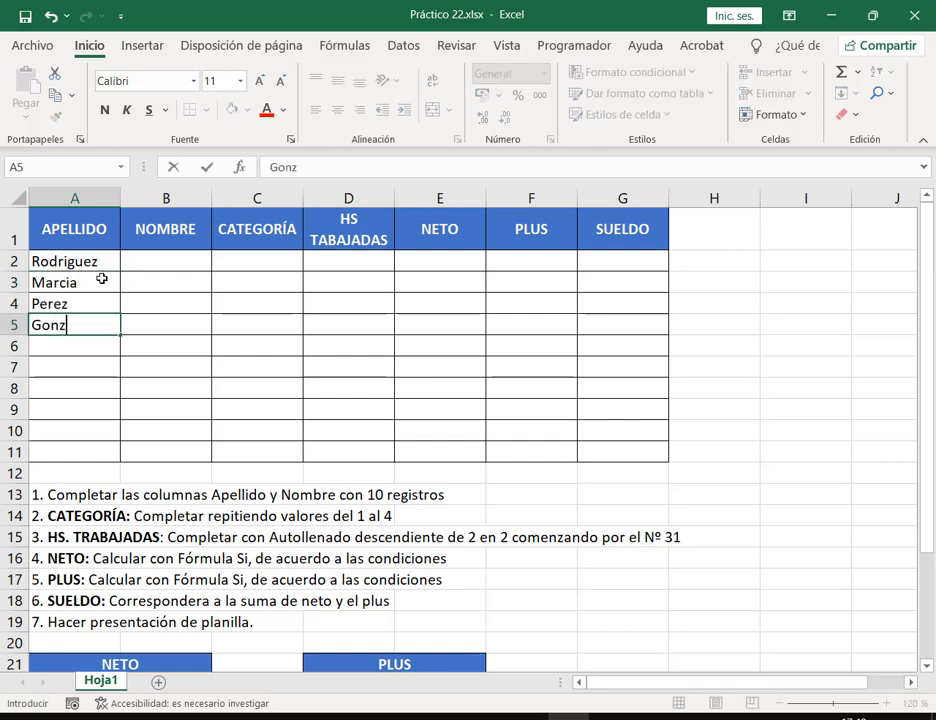
key("Return")
type("Pretz")
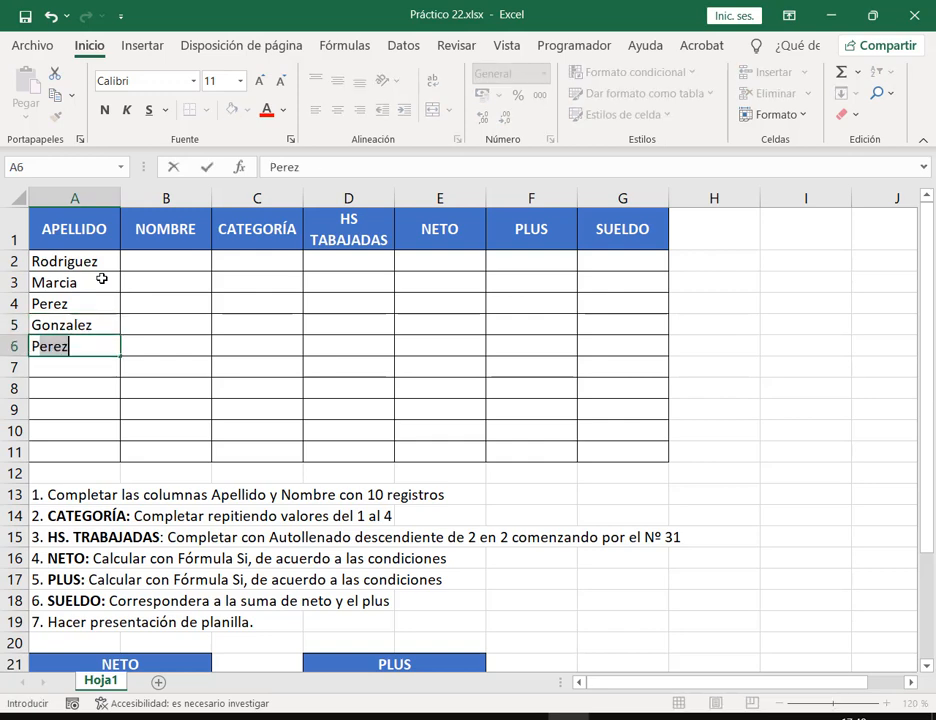
key("Return")
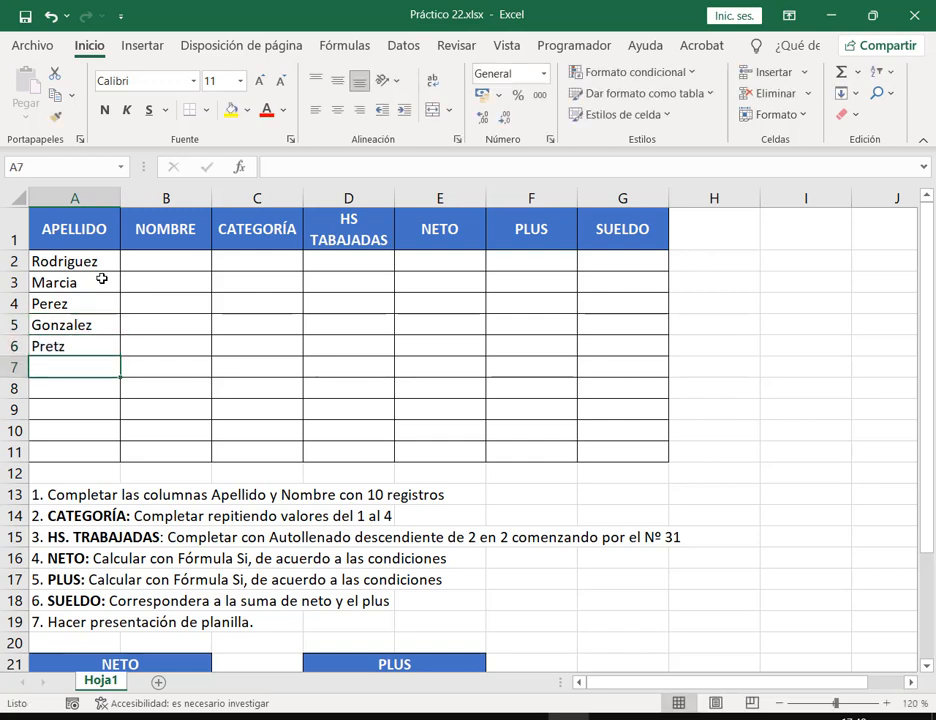
Complete the APELLIDO column with surnames for the remaining five records, A7 to A11
type("Gutie")
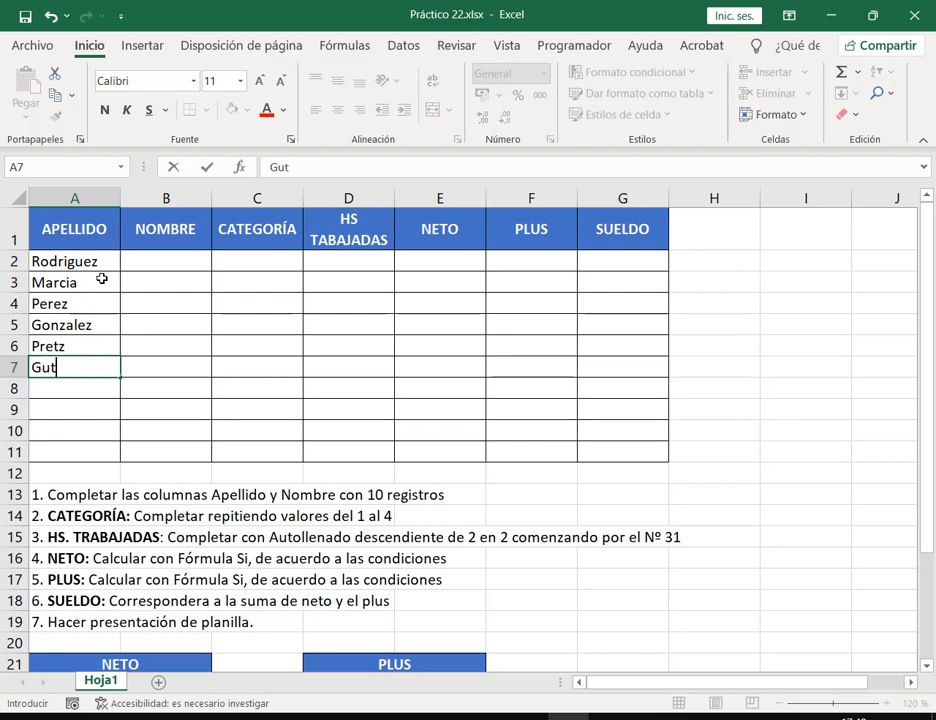
key("Return")
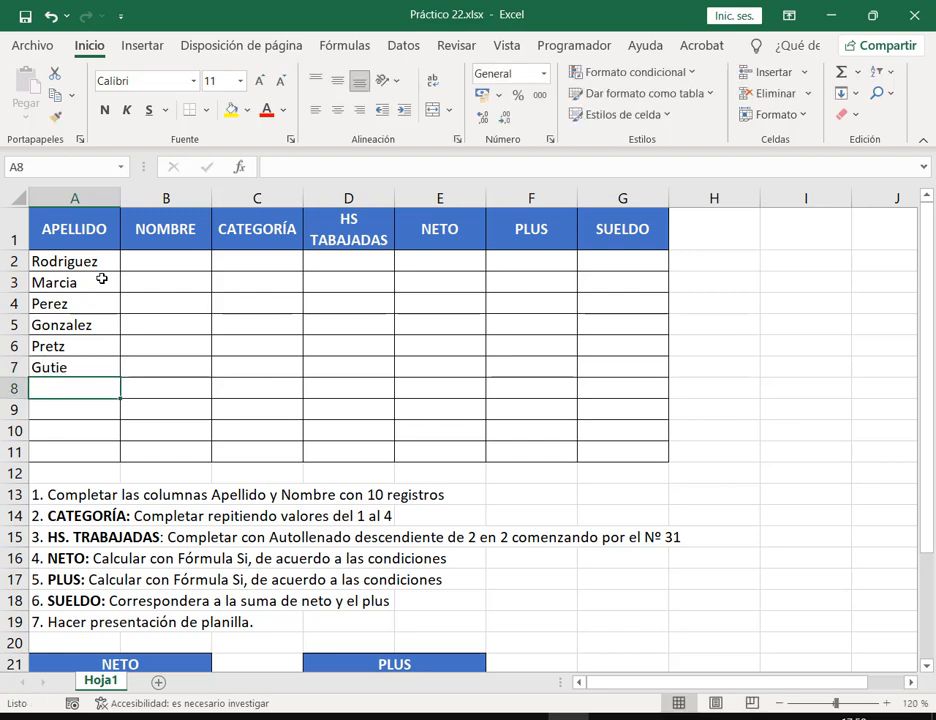
type("Garay")
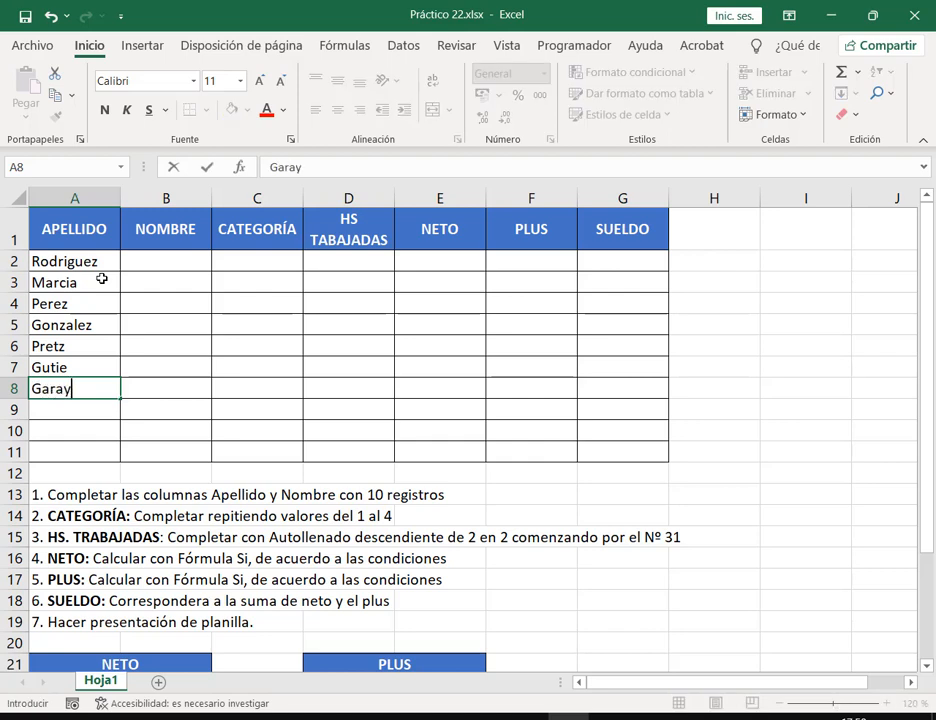
key("Return")
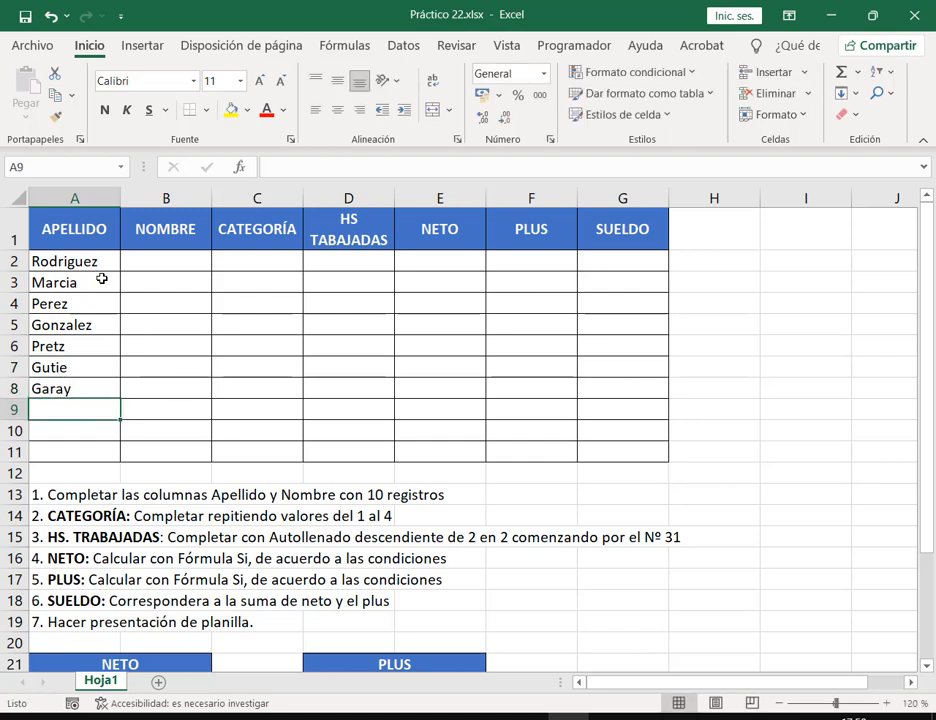
type("Fernendez")
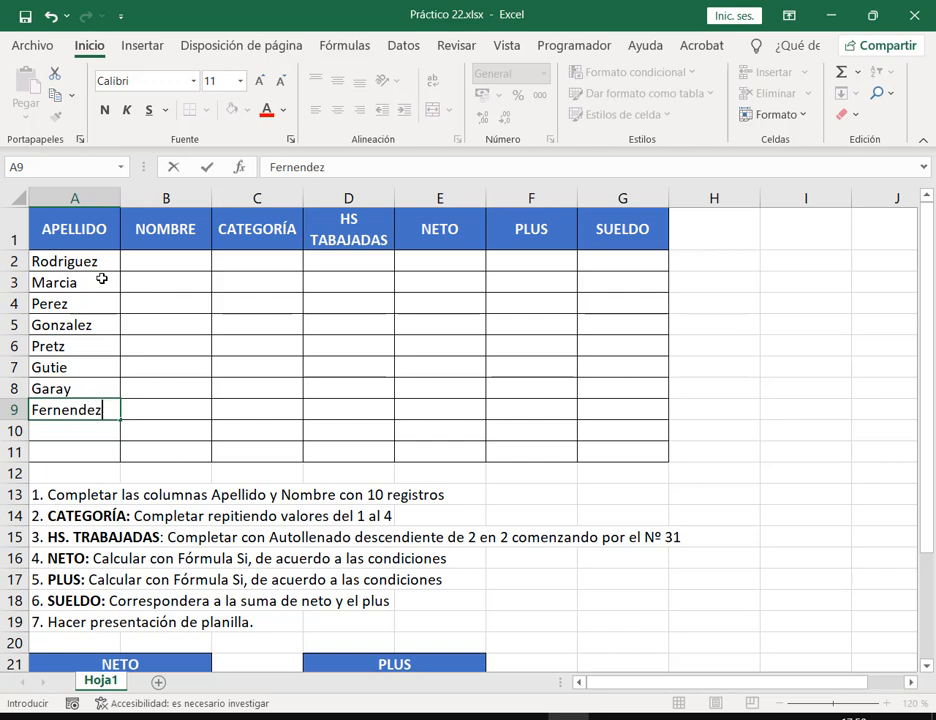
key("Return")
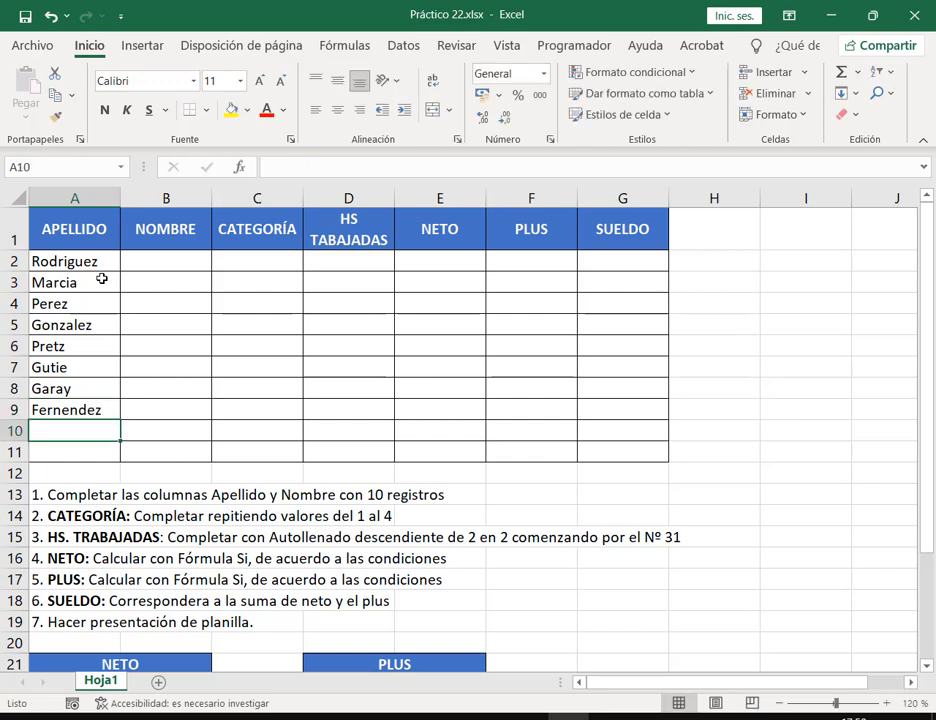
type("Morales")
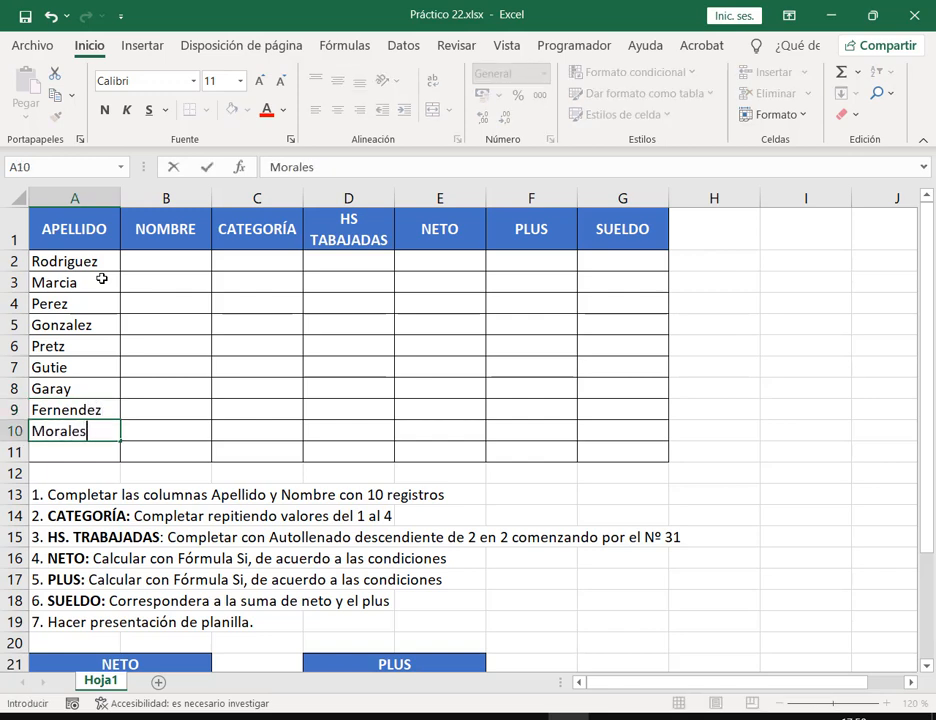
key("Return")
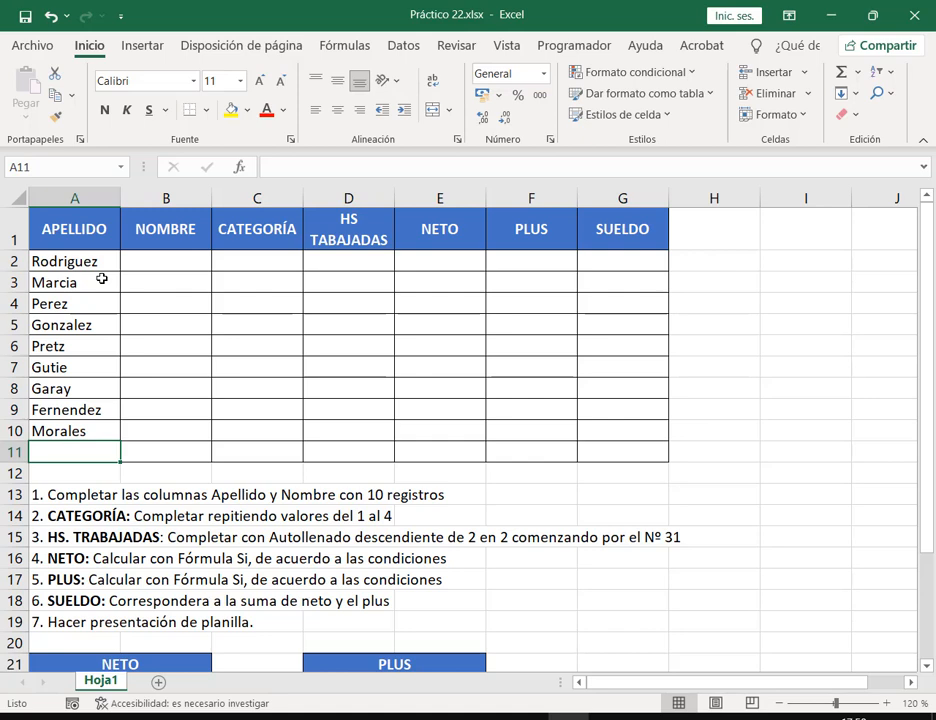
type("V")
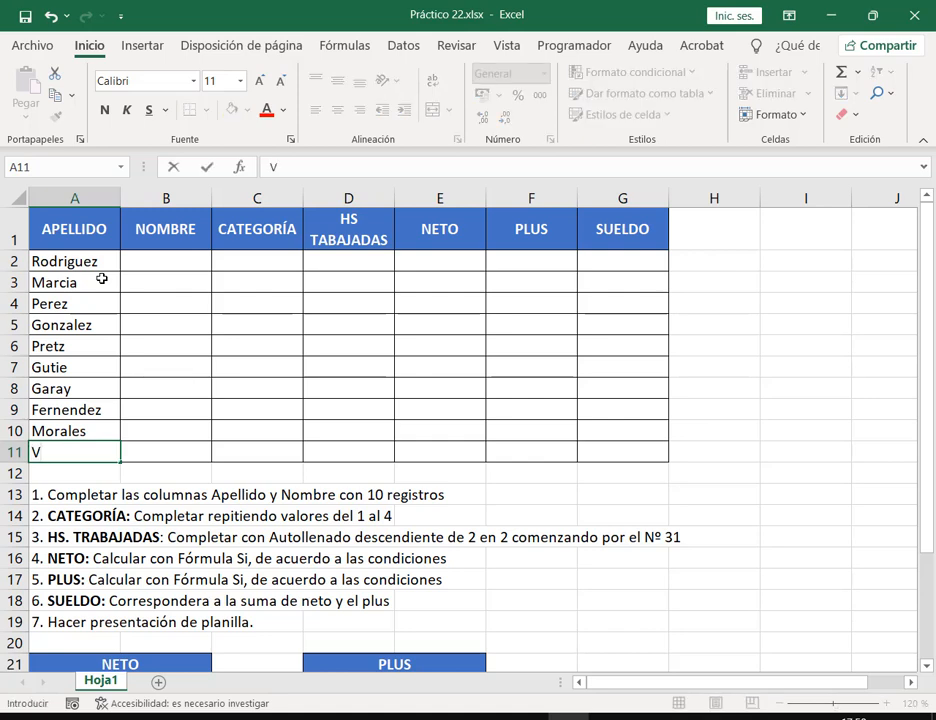
type("anner")
Enter a first name for each of the first three records in the NOMBRE column, B2 to B4
left_click(127, 258)
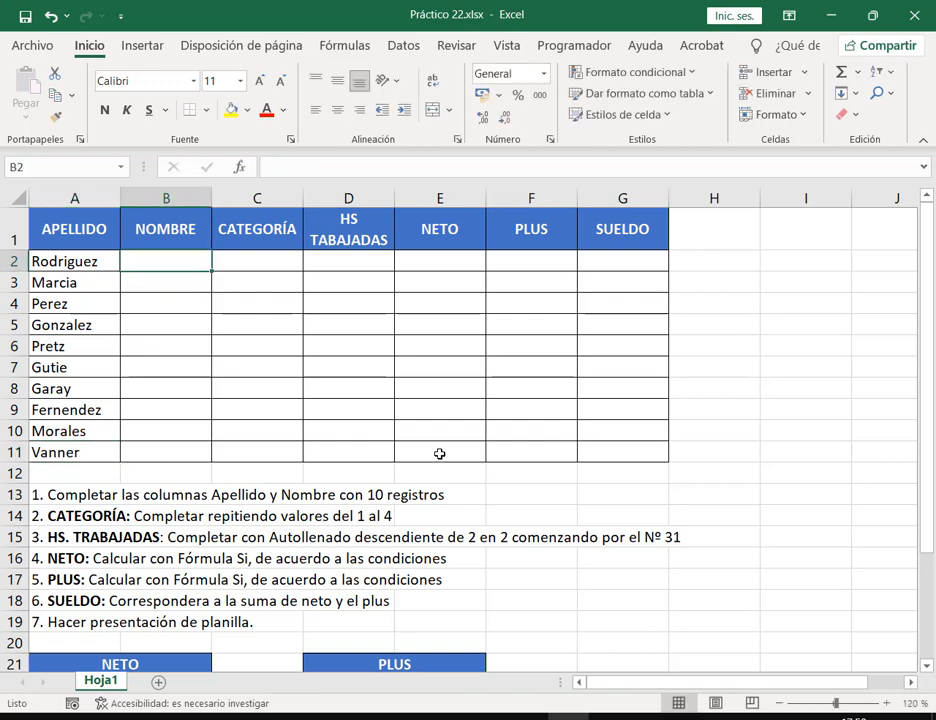
type("Javier")
key("Return")
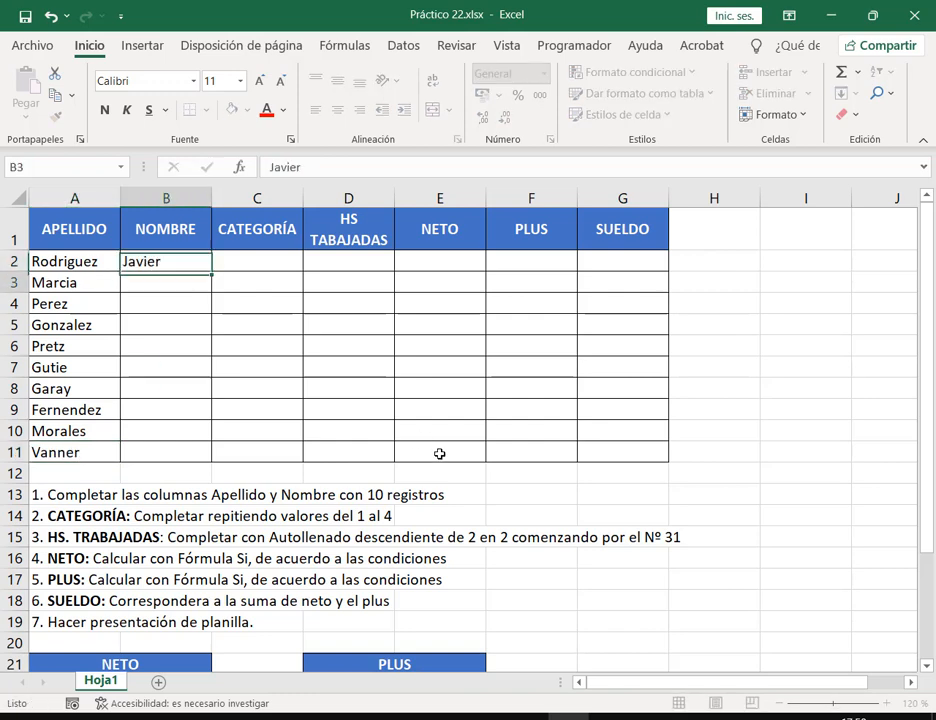
type("V")
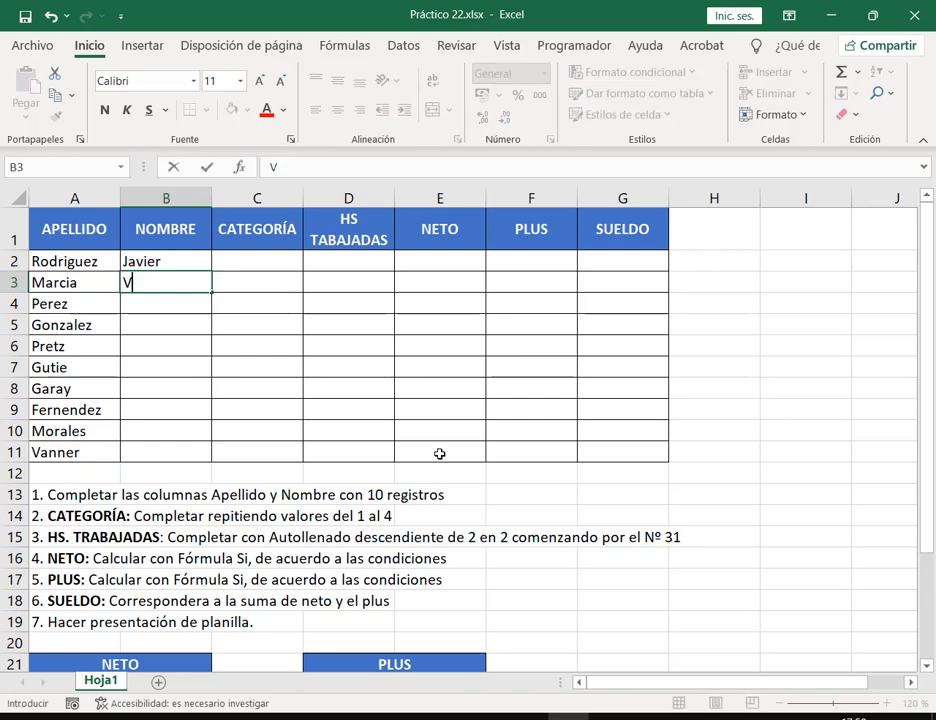
type("aleria")
key("Return")
type("Fede")
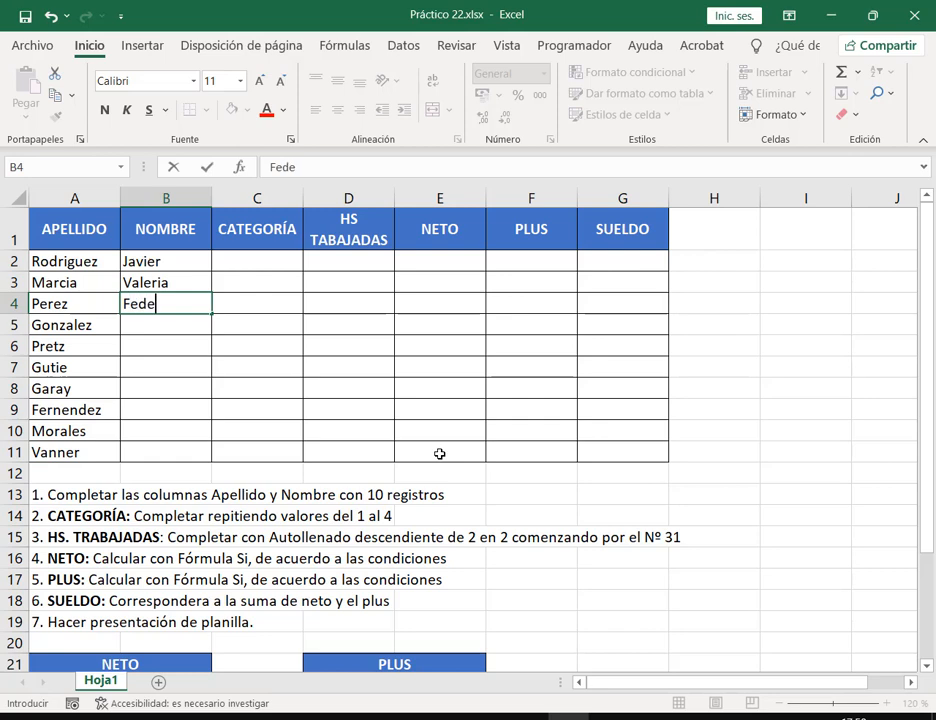
type("rico")
key("Return")
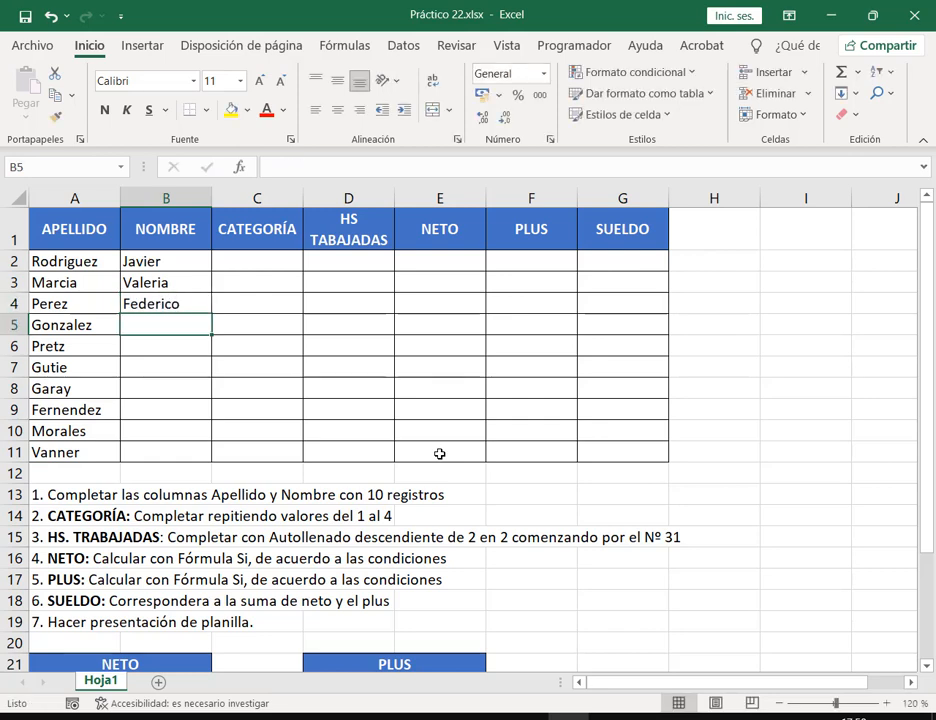
Continue the NOMBRE column with first names for the next four records, B5 to B8
type("Rodrigo")
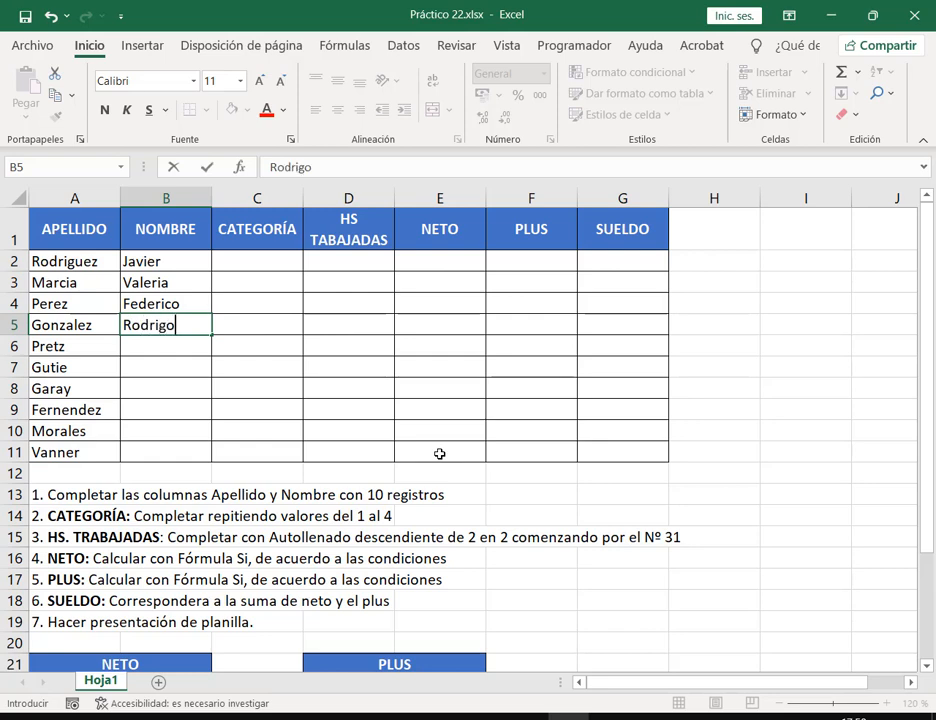
key("Return")
type("Mica")
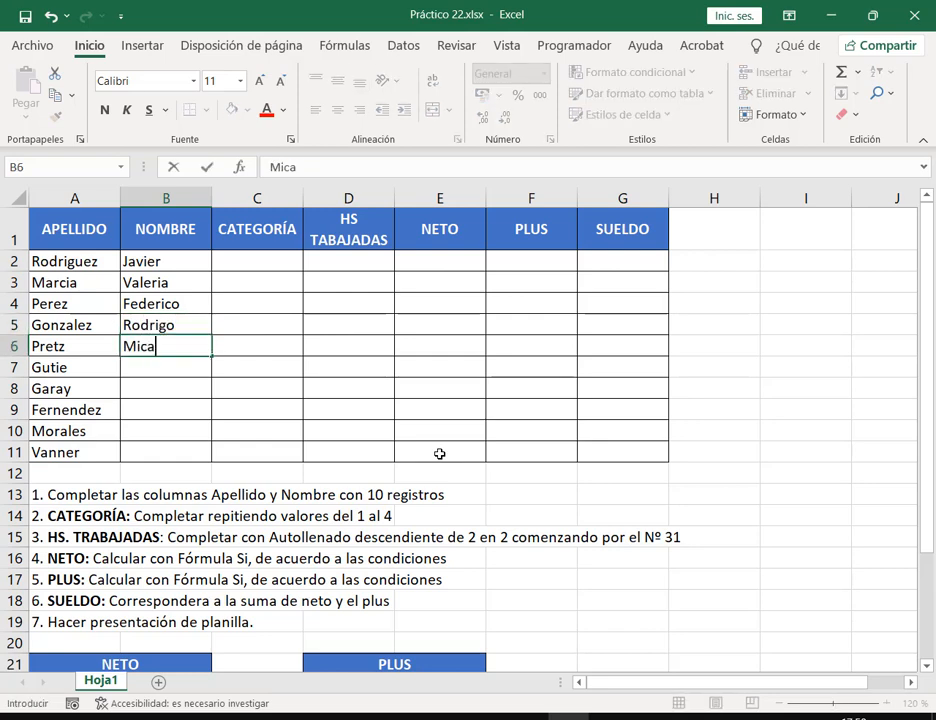
type("ela")
key("Return")
type("Rom")
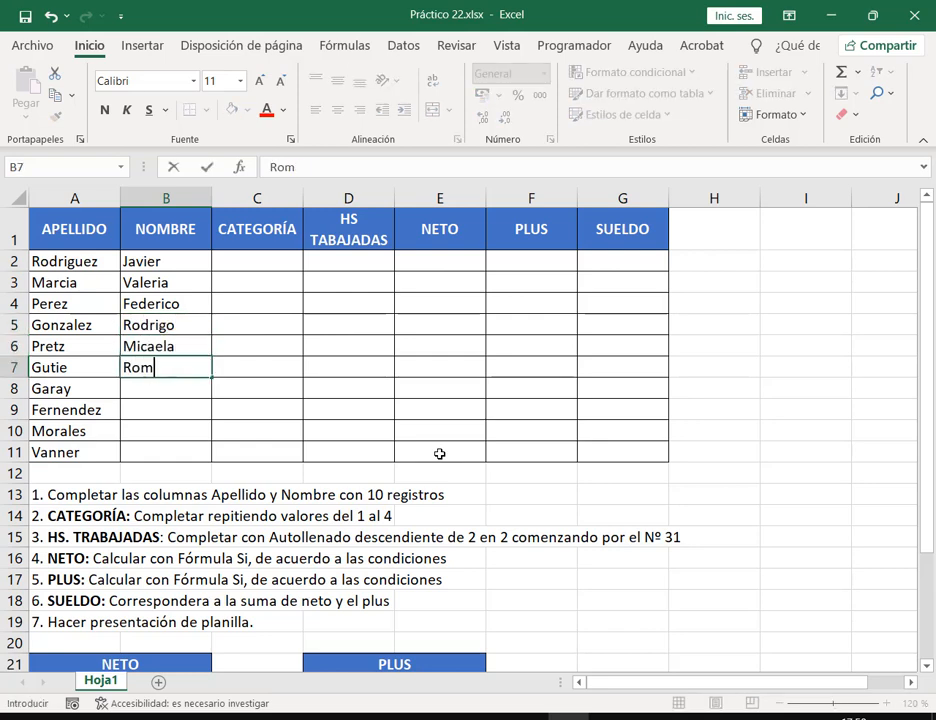
type("ina")
key("Return")
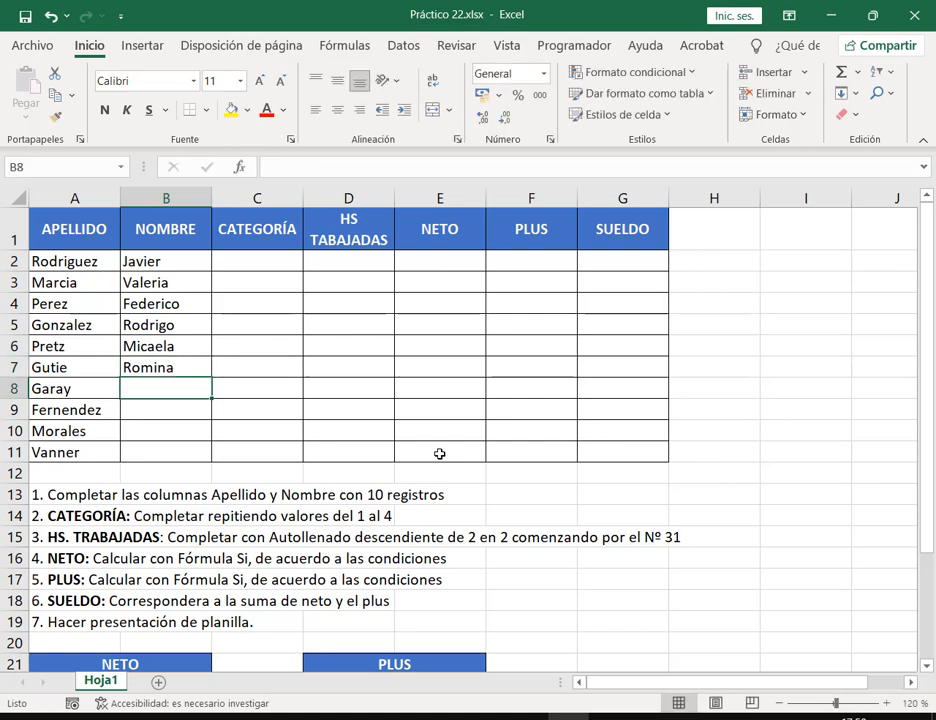
type("Hora")
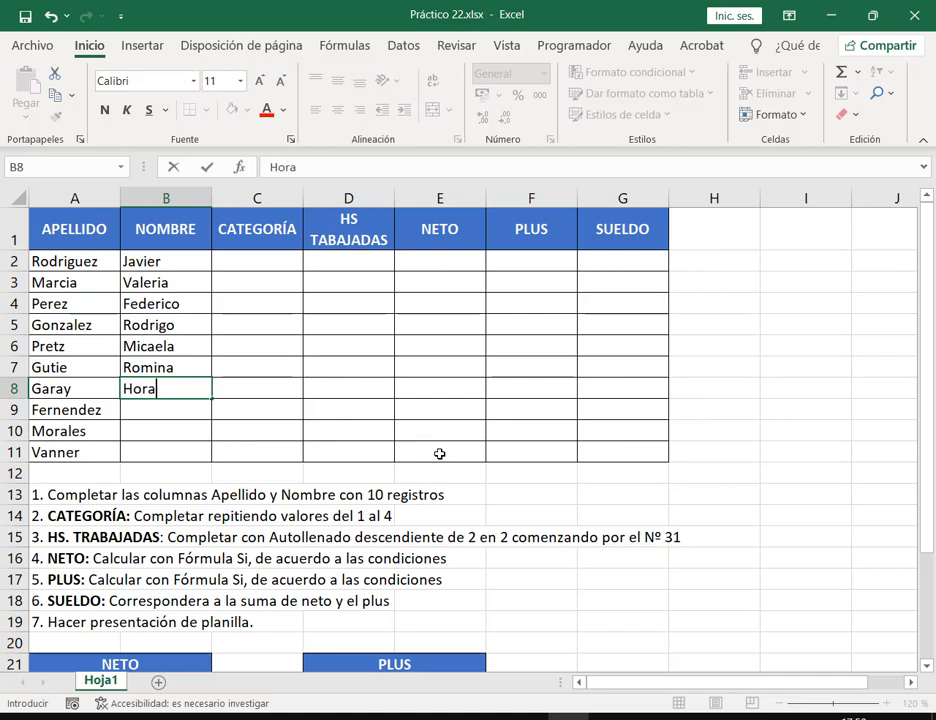
type("cio")
key("Return")
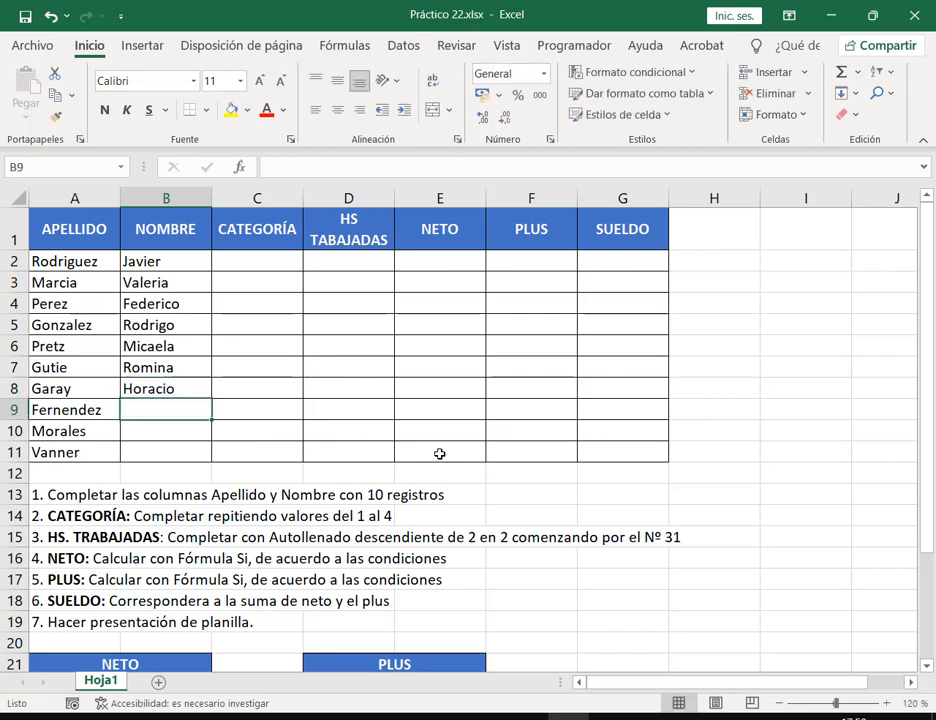
Complete the NOMBRE column with first names for the last three records, B9 to B11
type("K")
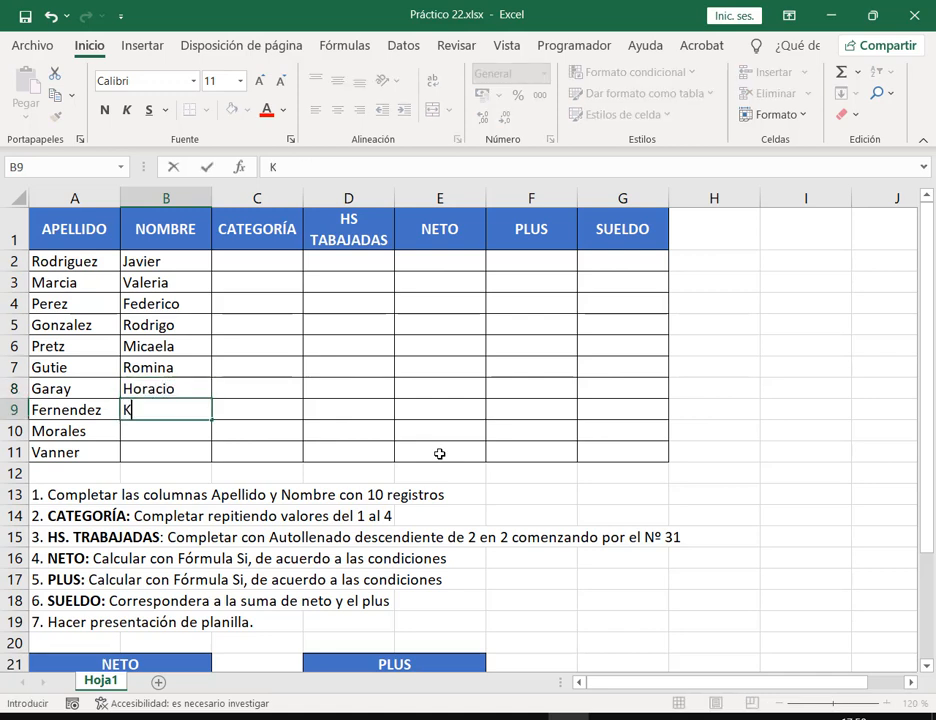
type("arina")
key("Return")
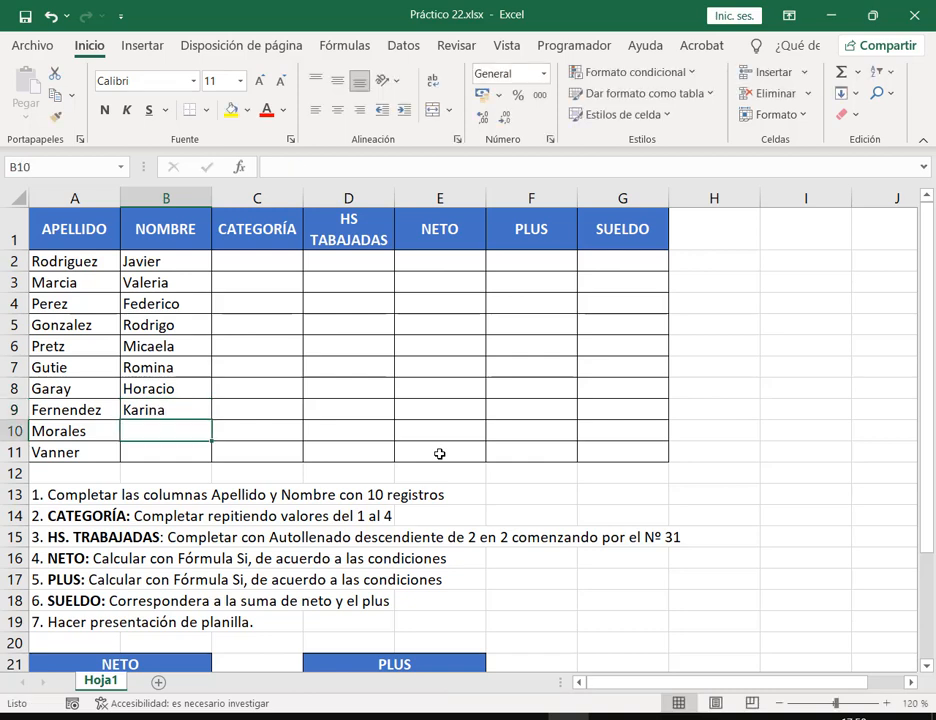
type("Le")
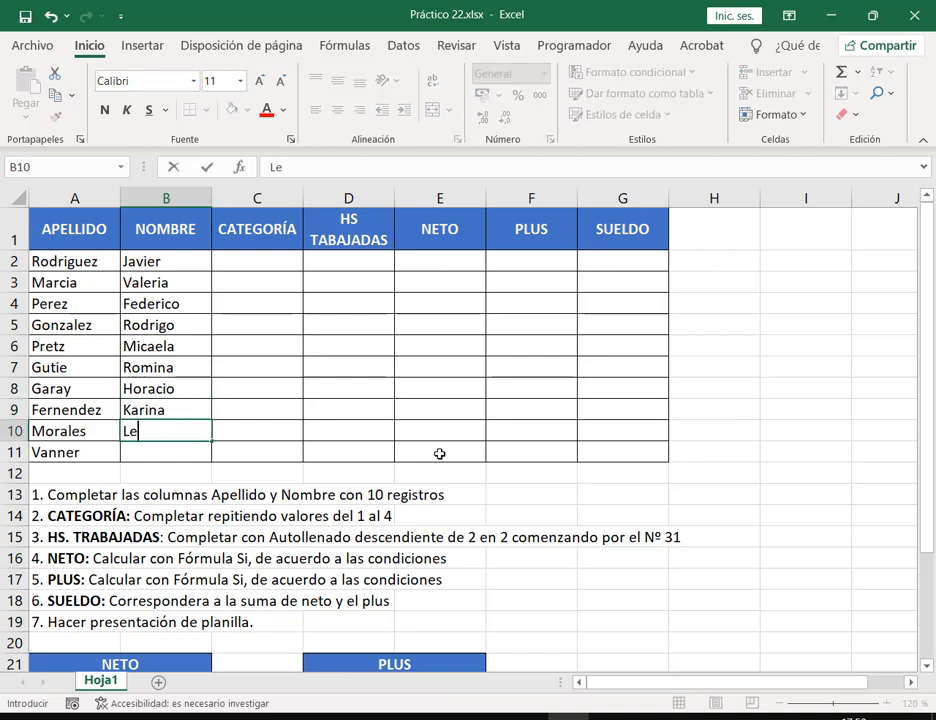
type("onardo")
key("Return")
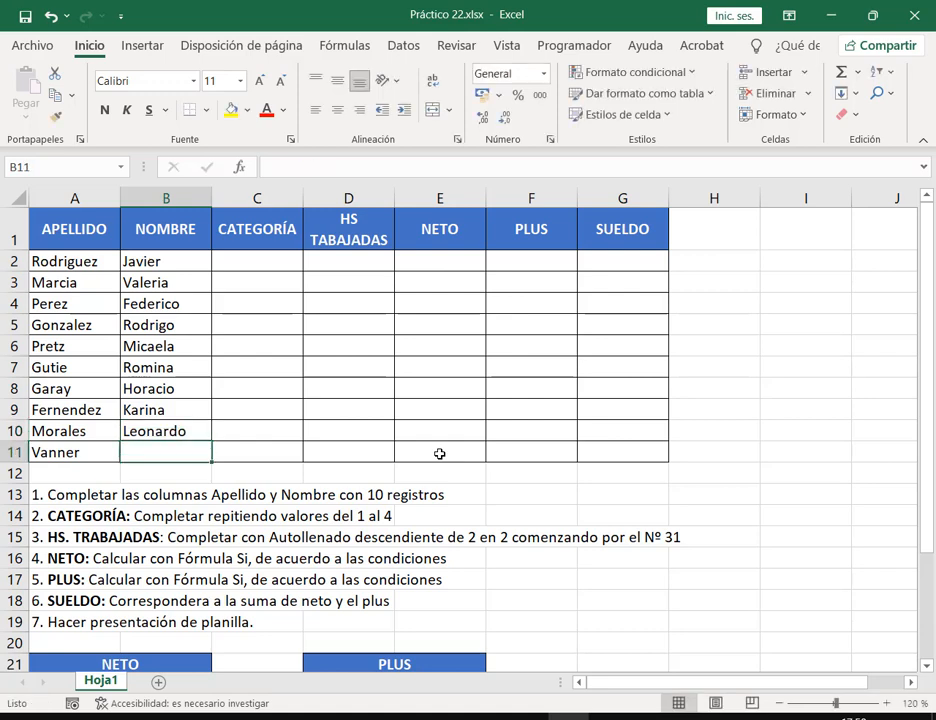
type("P")
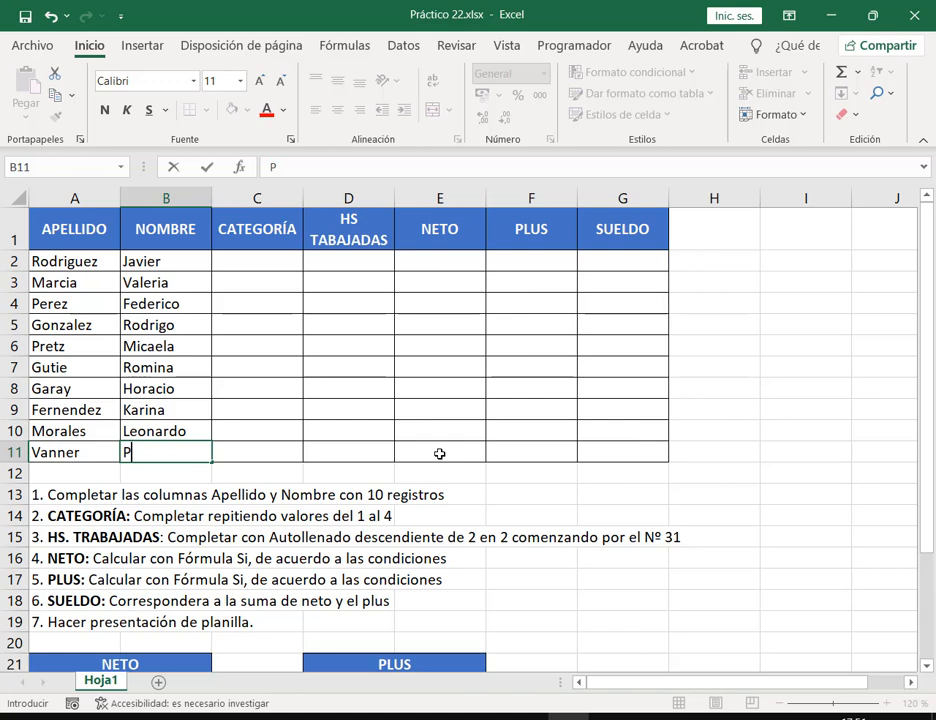
key("BackSpace")
type("n")
key("BackSpace")
type("Nicolas")
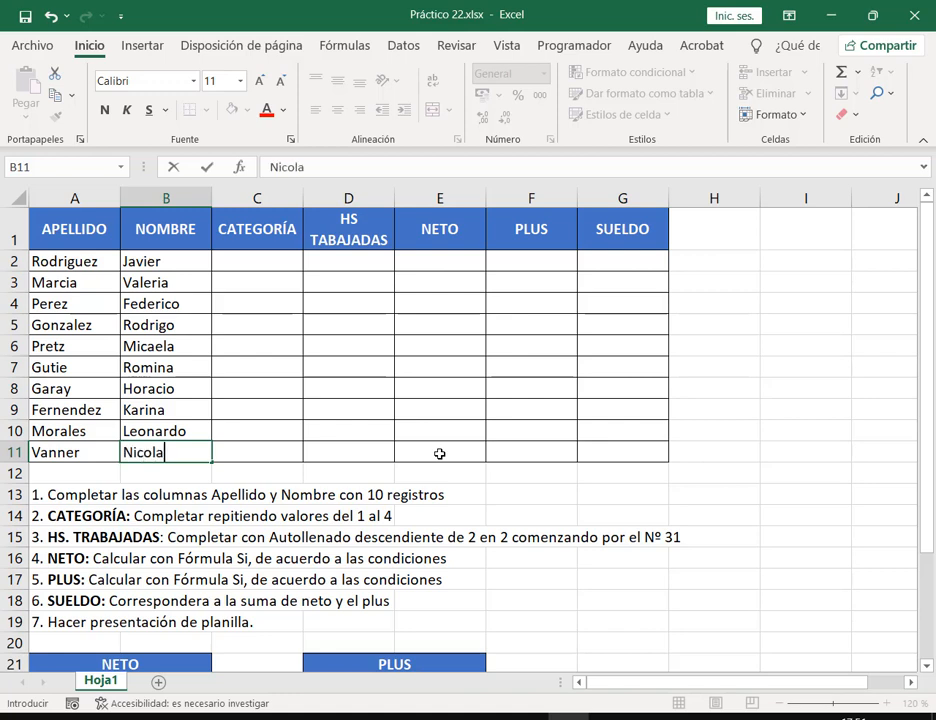
key("Return")
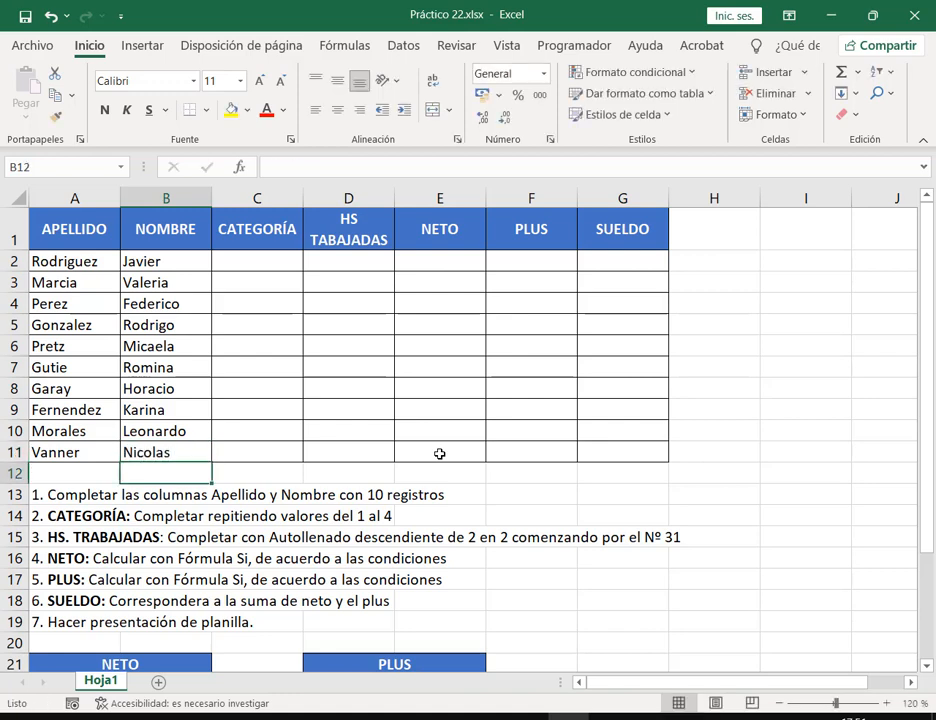
Enter the category values 1, 2, 3 and 4 in the CATEGORÍA column, C2 to C5
left_click(269, 266)
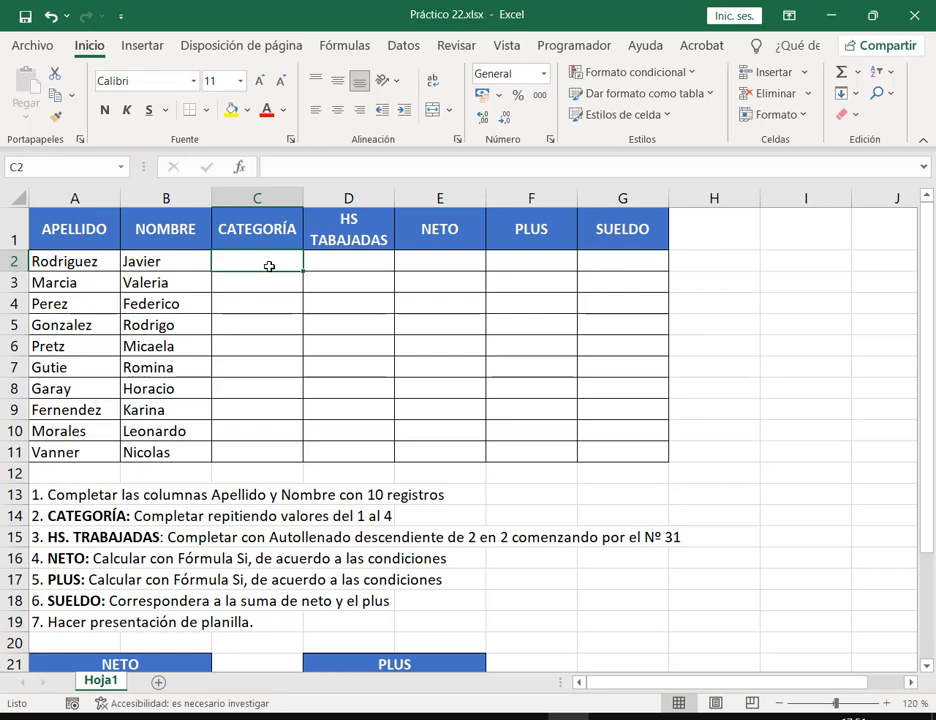
type("1")
key("Return")
type("2")
key("Return")
type("3")
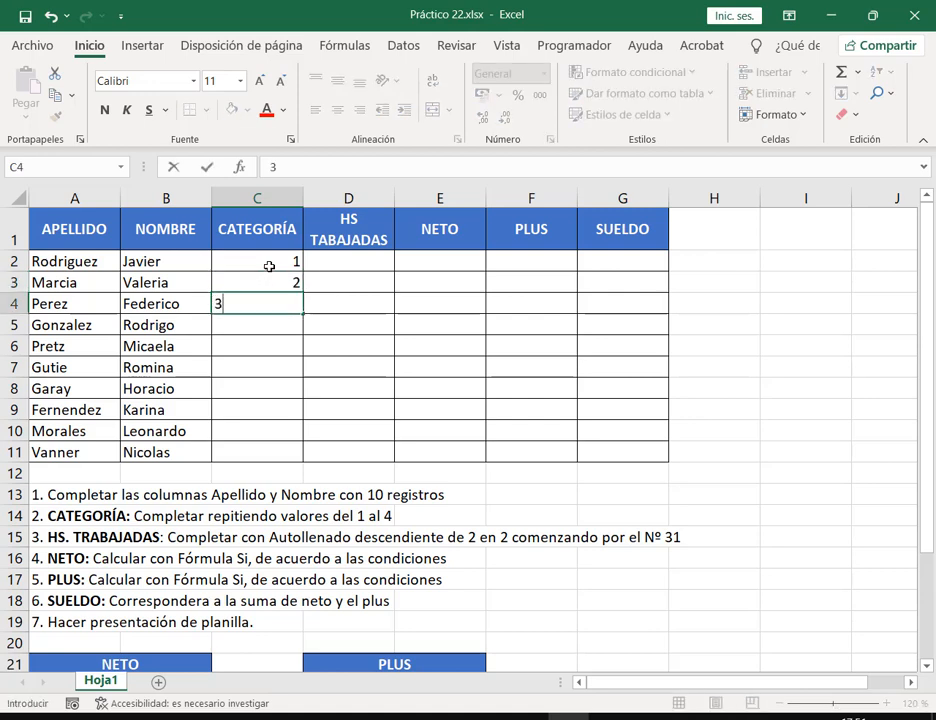
key("Return")
type("4")
key("Return")
type("1")
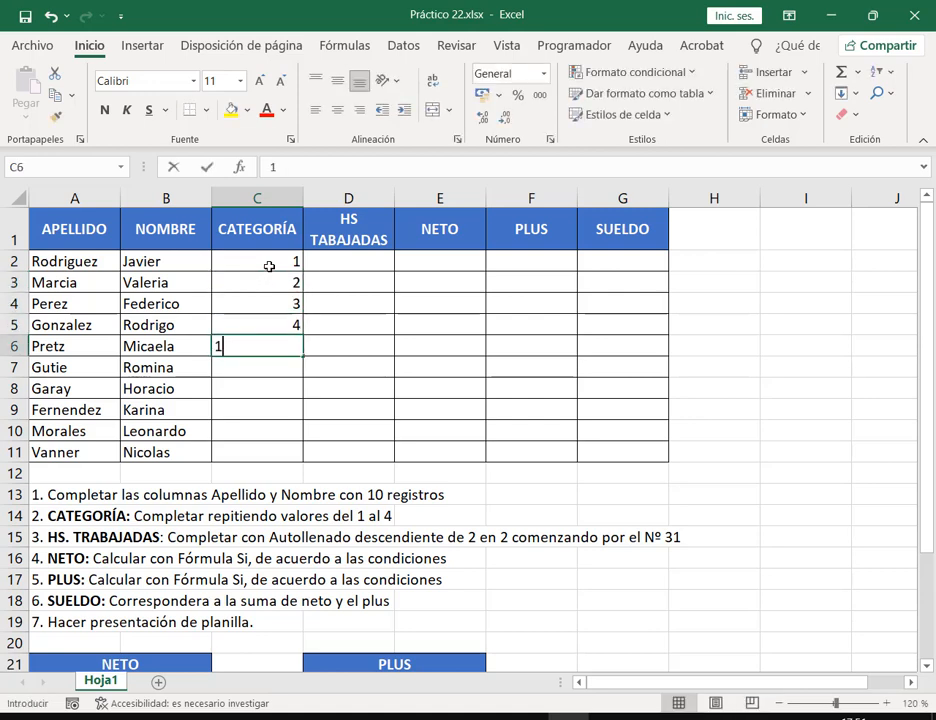
key("Return")
type("2")
key("Return")
key("Return")
type("3")
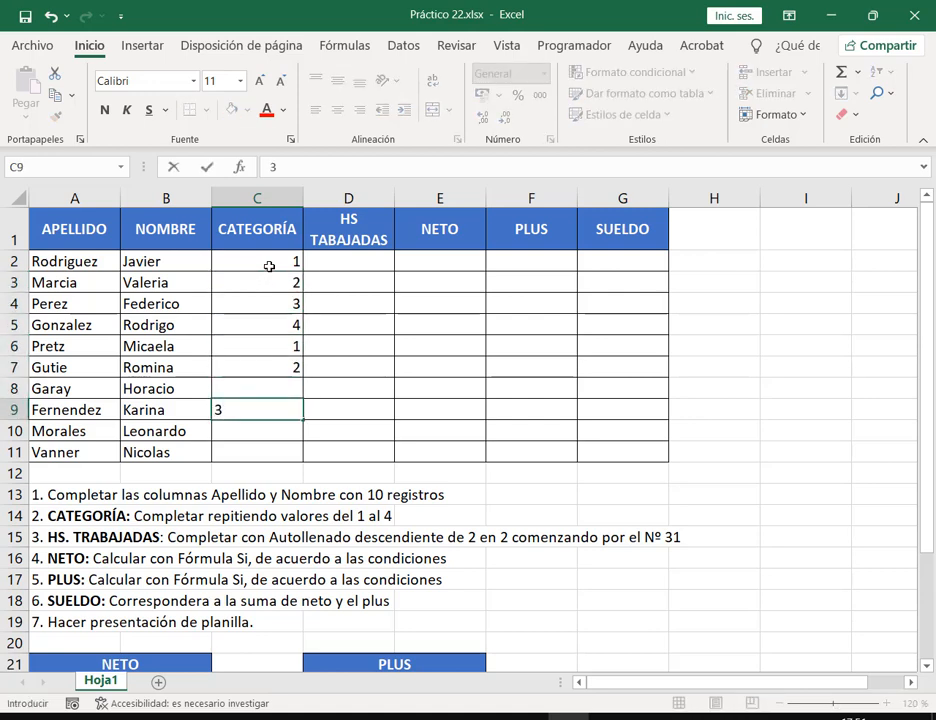
key("BackSpace")
key("Up")
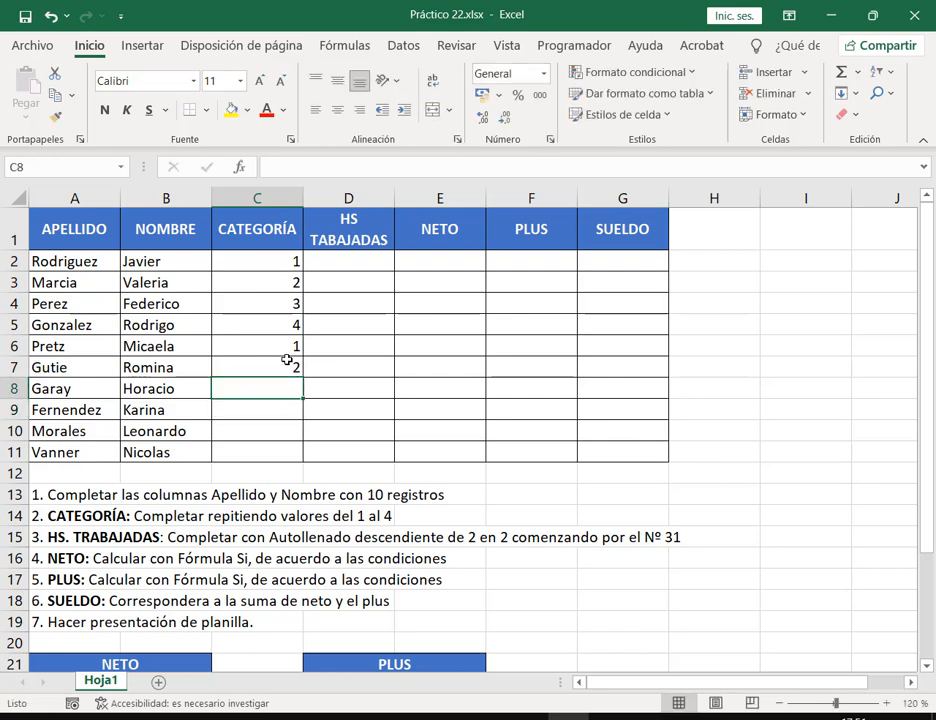
left_click_drag(282, 349, 282, 367)
key("Delete")
Fill the CATEGORÍA values in C2:C5 down to C11 as copied cells, so that 1 to 4 repeat
left_click(279, 264)
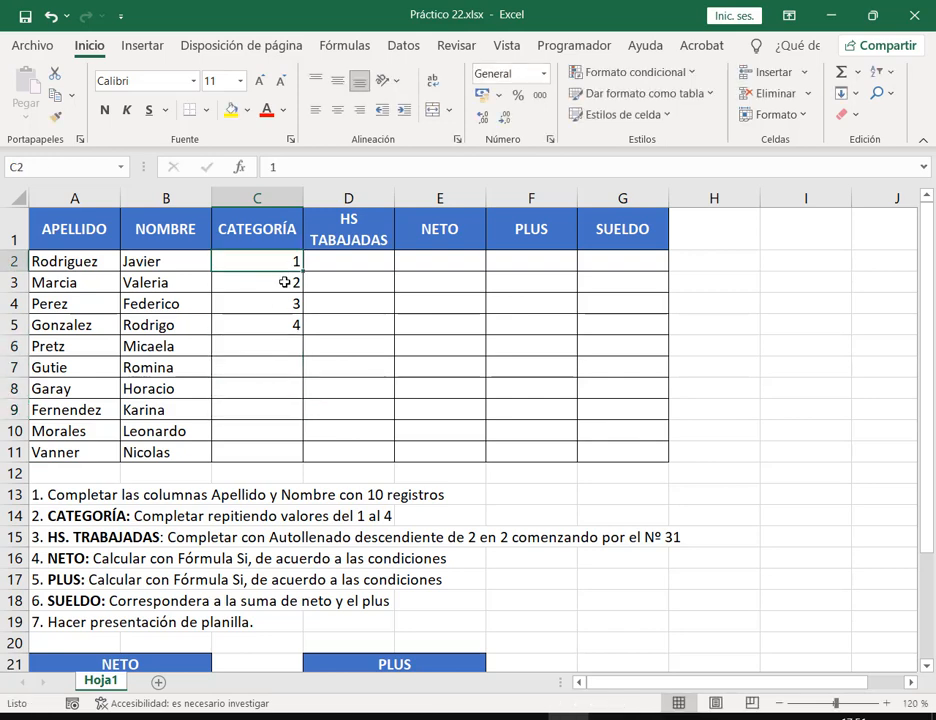
left_click_drag(261, 261, 300, 467)
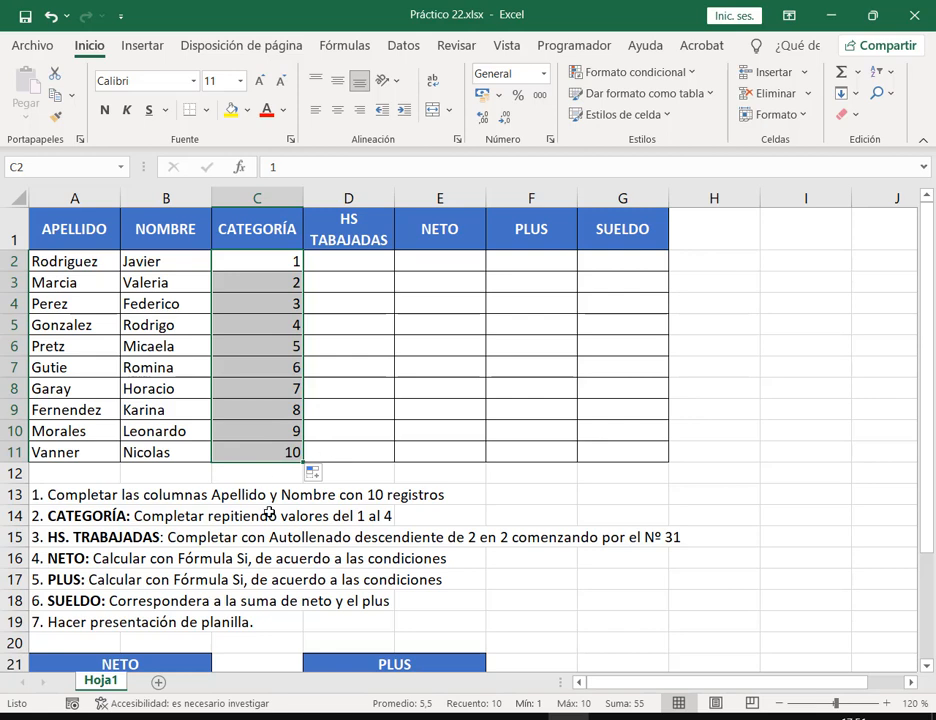
mouse_move(291, 450)
left_mouse_down()
mouse_move(344, 495)
mouse_move(323, 507)
mouse_move(317, 478)
left_mouse_up()
key("a")
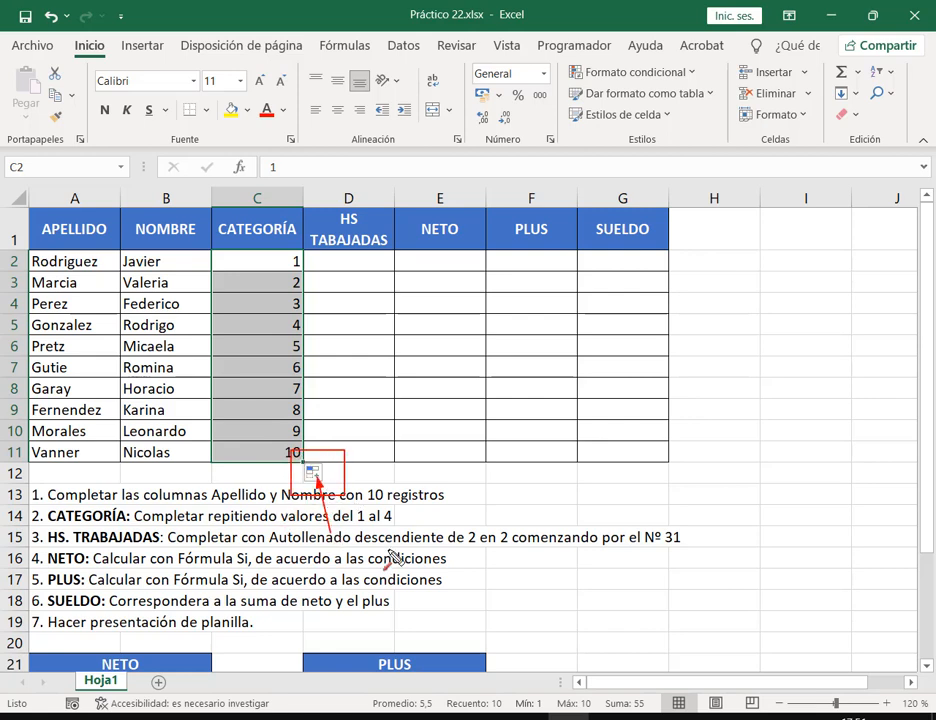
key("Escape")
left_click(314, 474)
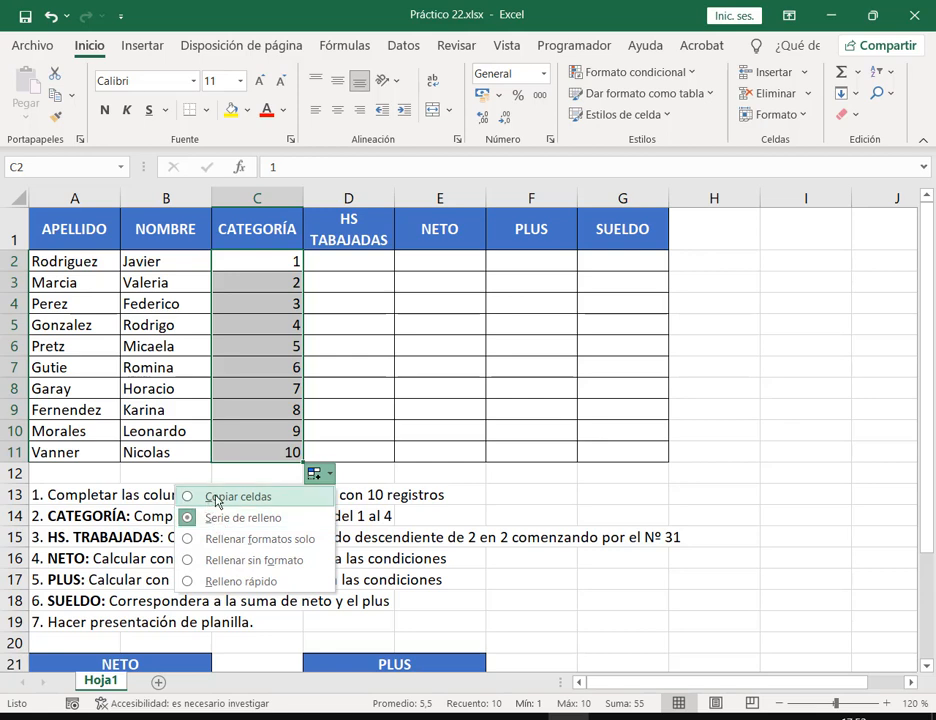
left_click(254, 500)
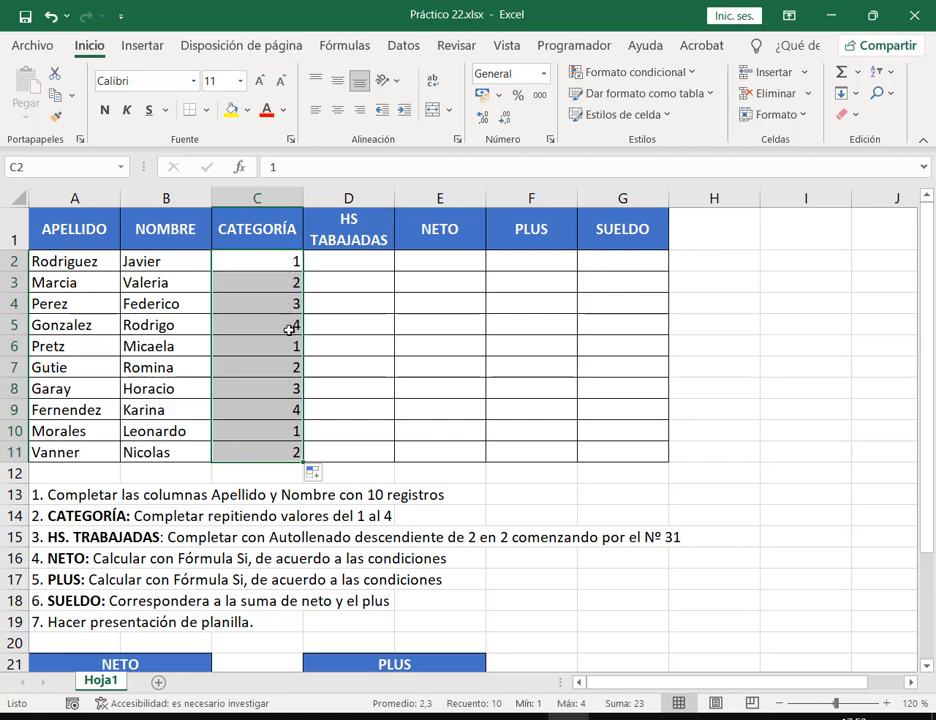
Enter 31 in D2 and 29 in D3, and autofill the descending hours-worked series down to D11
left_click(357, 265)
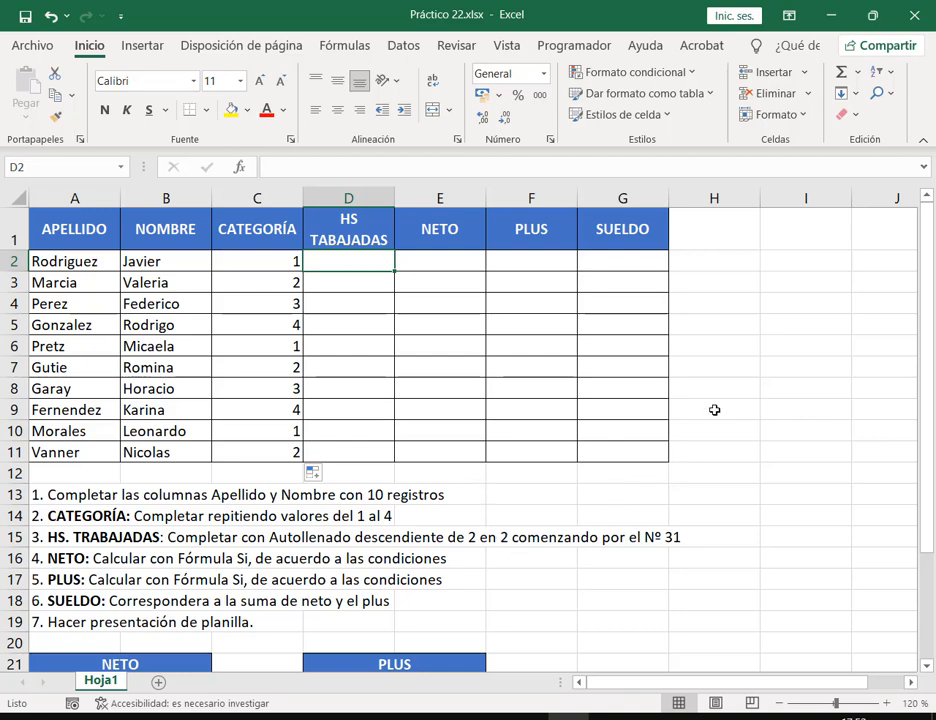
type("31")
key("Return")
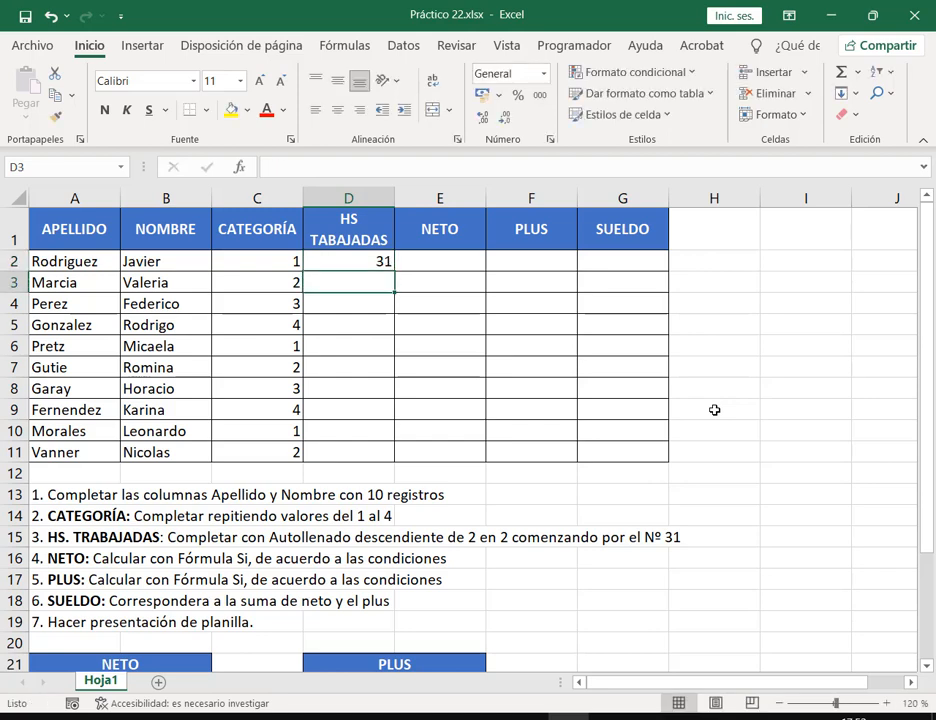
type("2")
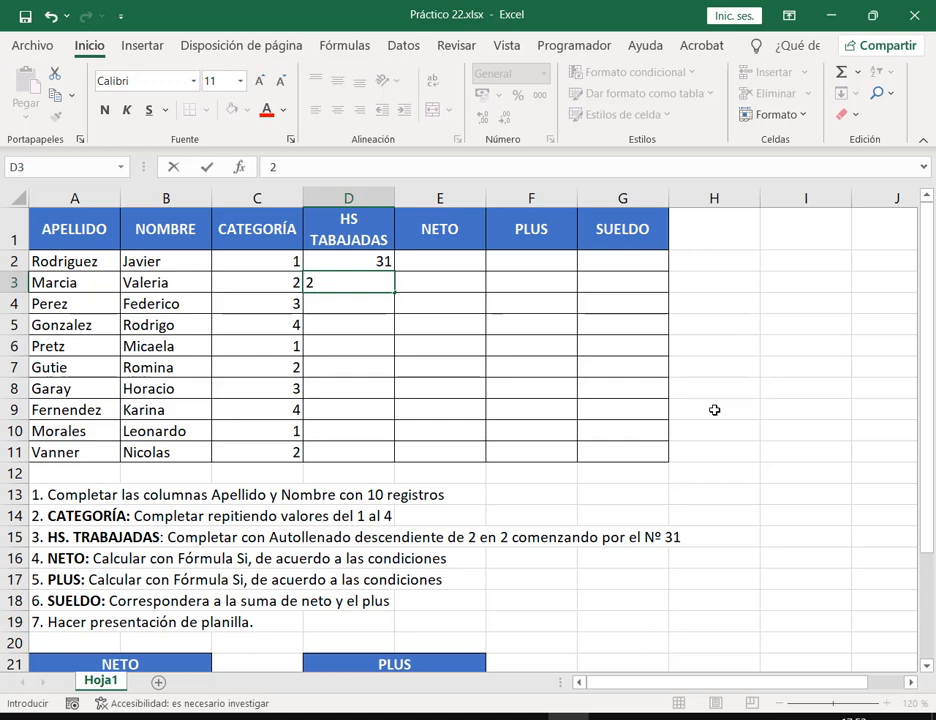
type("9")
key("Return")
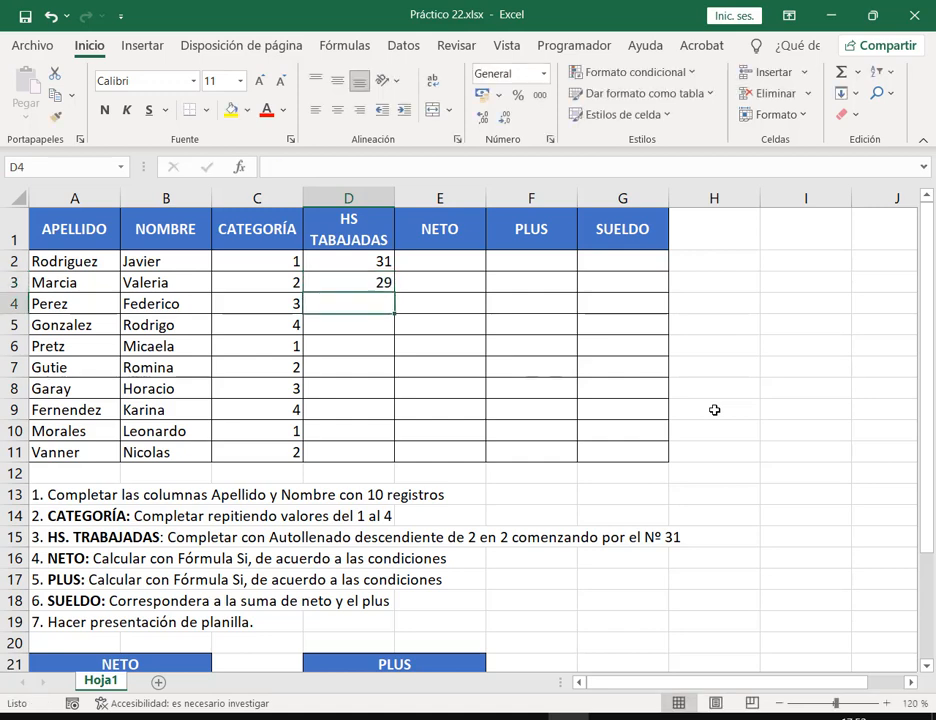
left_click_drag(376, 260, 395, 455)
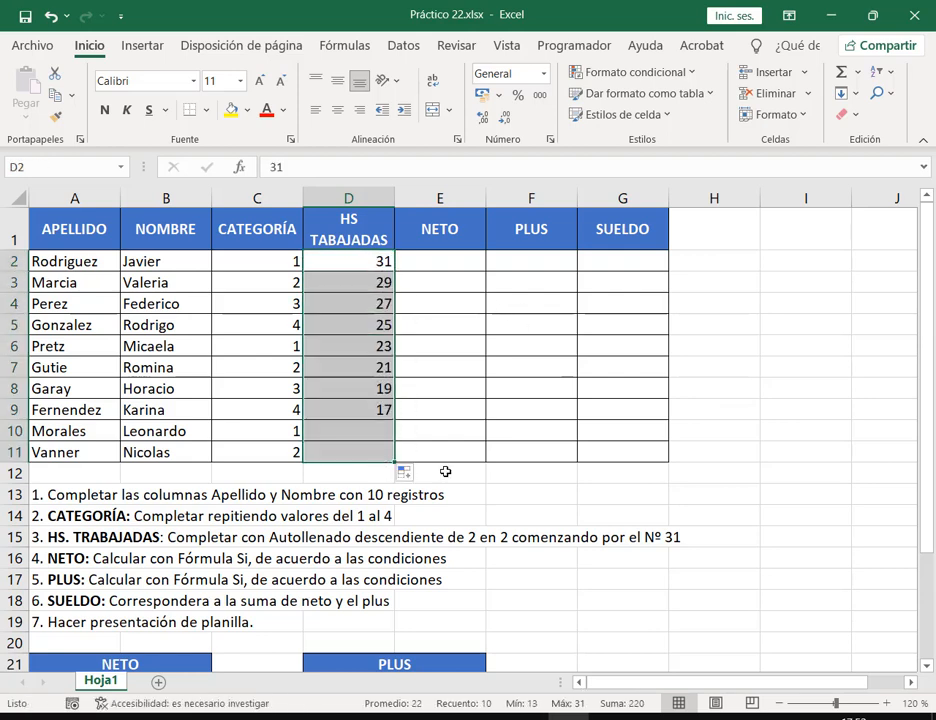
left_click(696, 449)
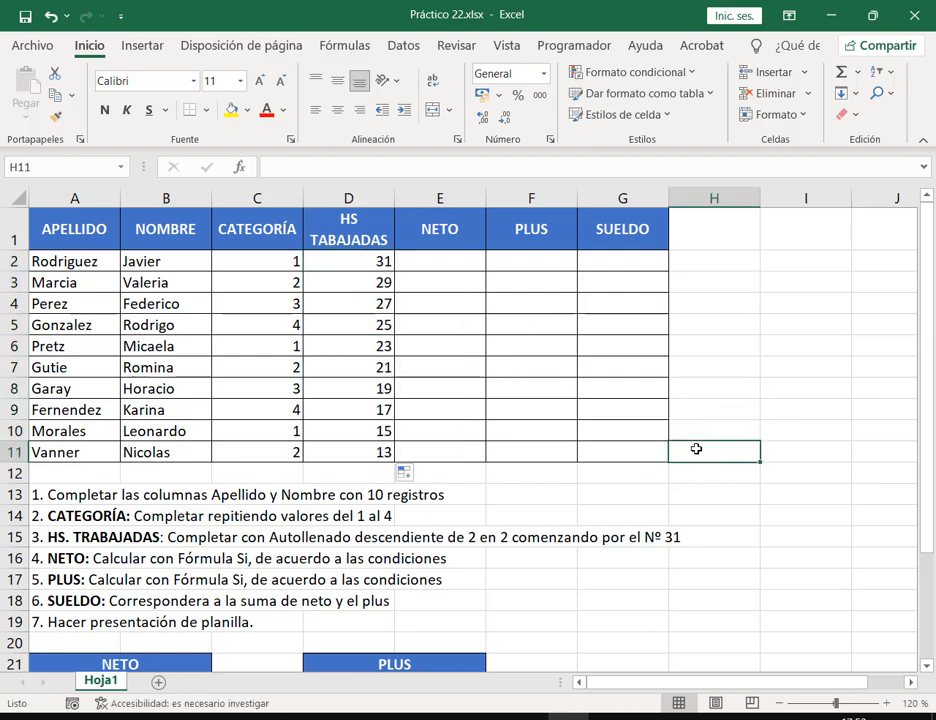
left_click(884, 703)
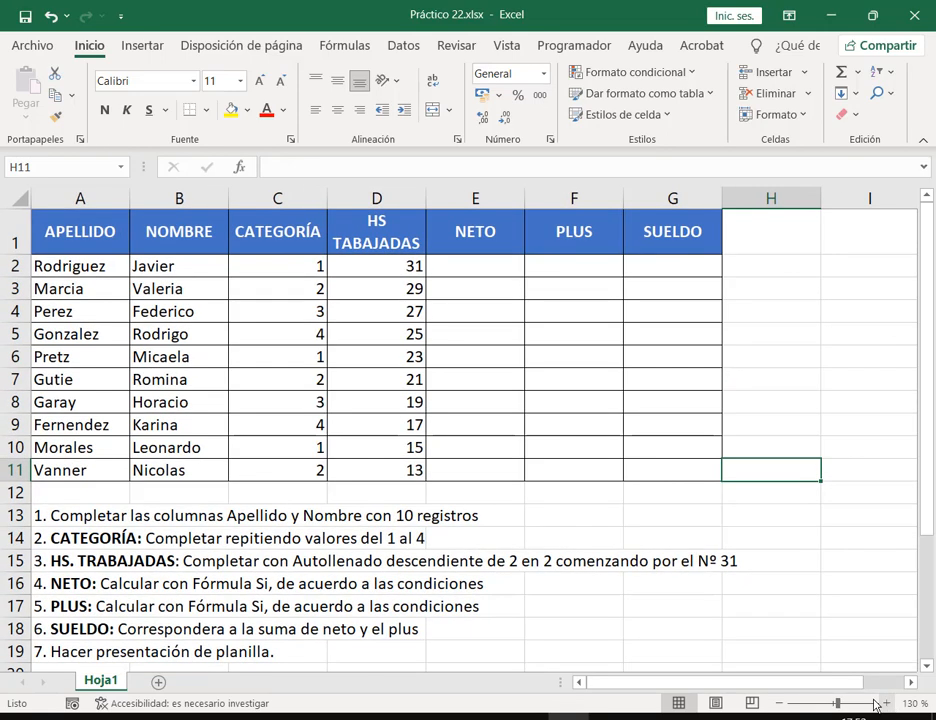
Format the NETO conditions table's Horas amounts, B23:B26, in the accounting format with the $ symbol and two decimals
left_click(474, 266)
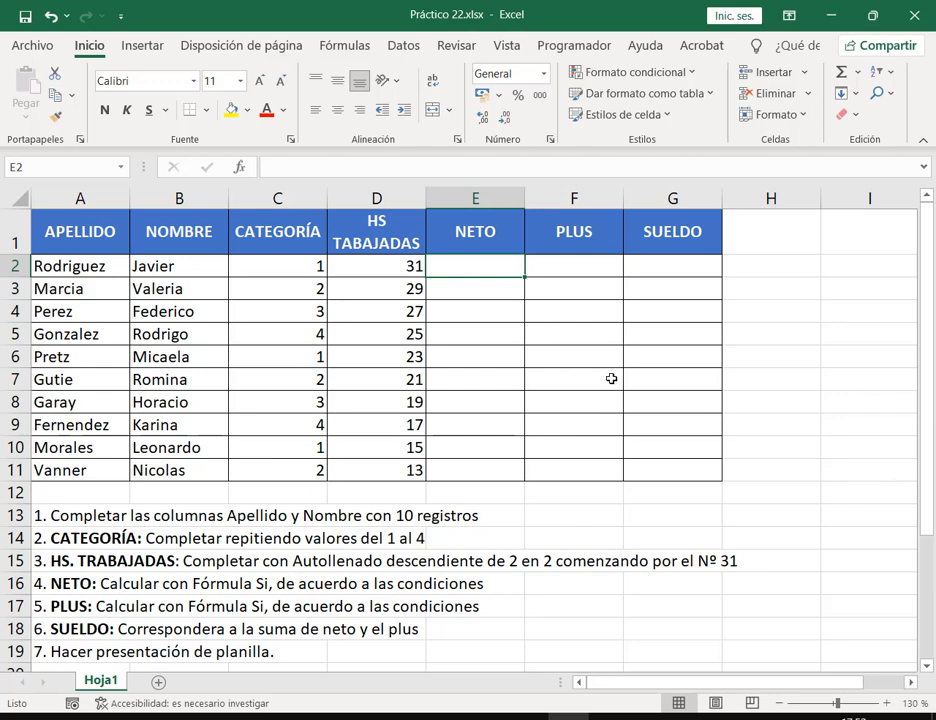
scroll(611, 379, "down", 3)
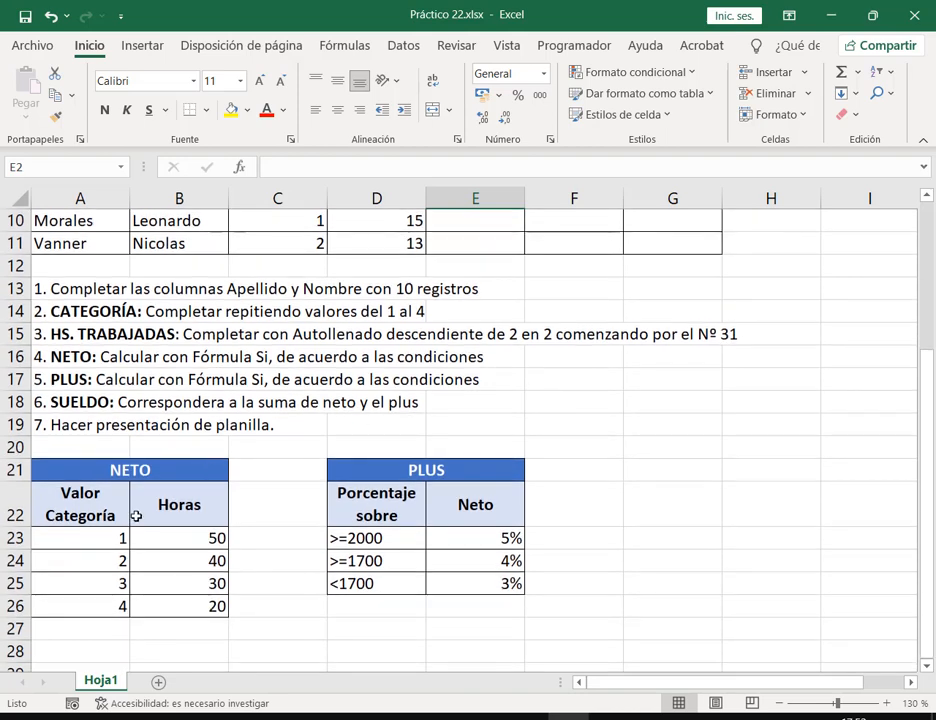
left_click_drag(125, 537, 141, 595)
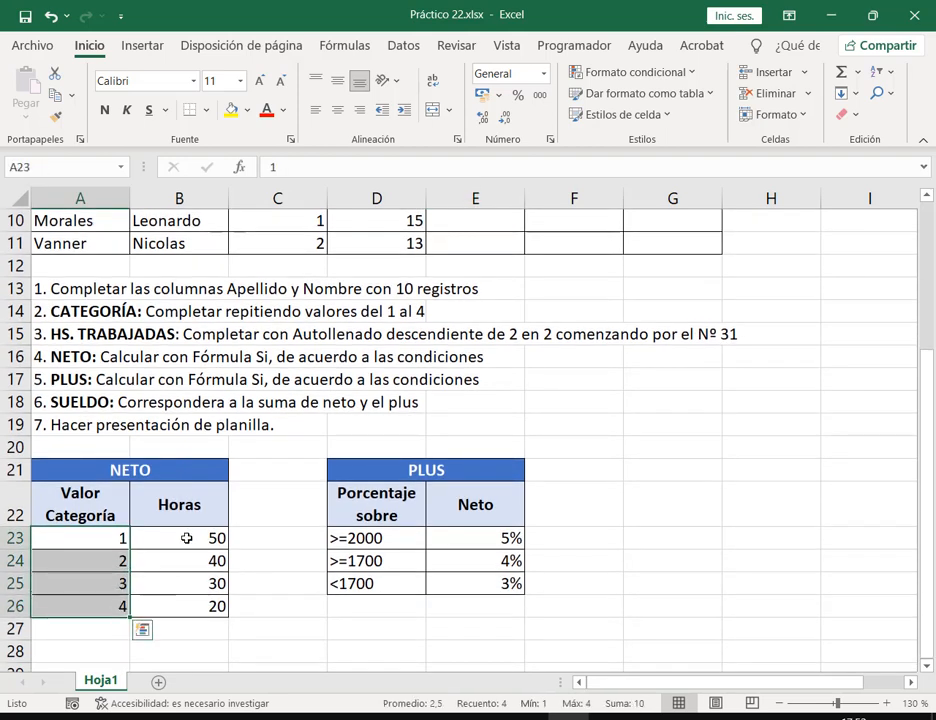
left_click_drag(188, 537, 203, 604)
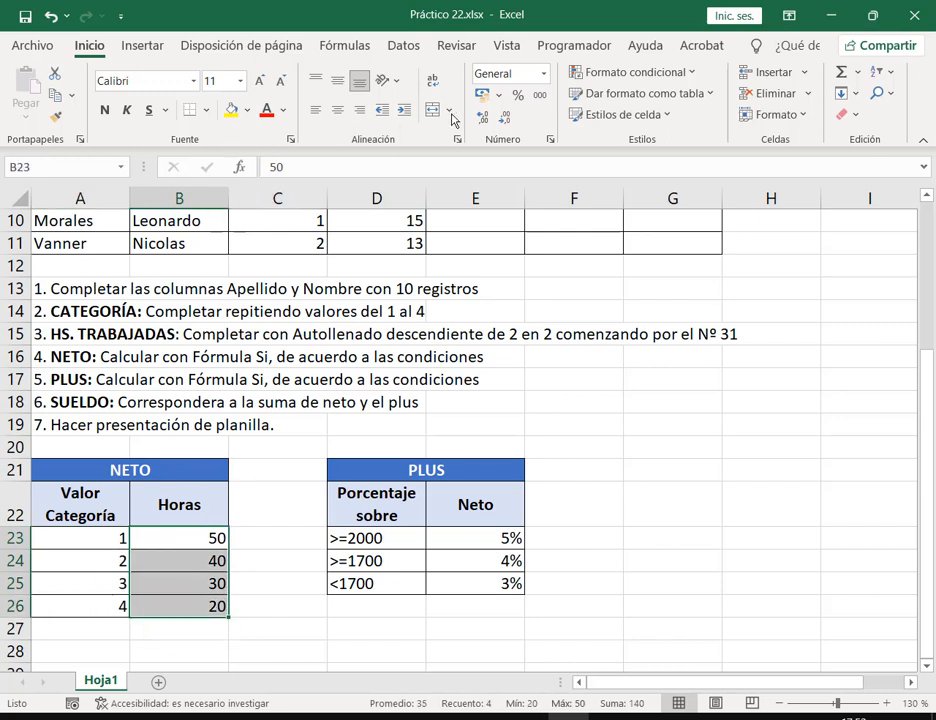
left_click(499, 94)
left_click(520, 147)
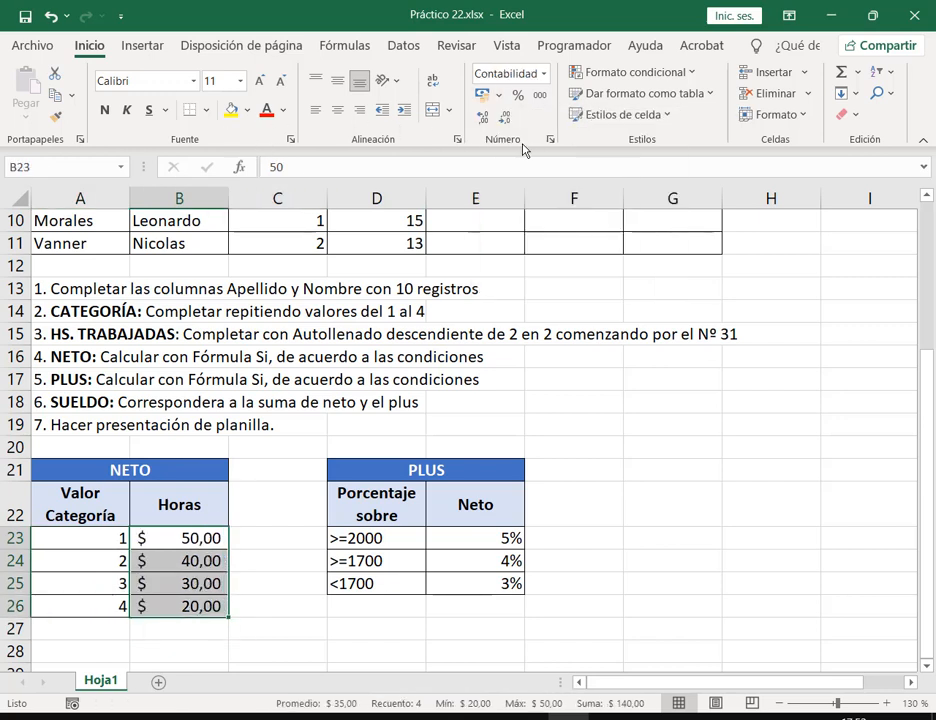
left_click(654, 507)
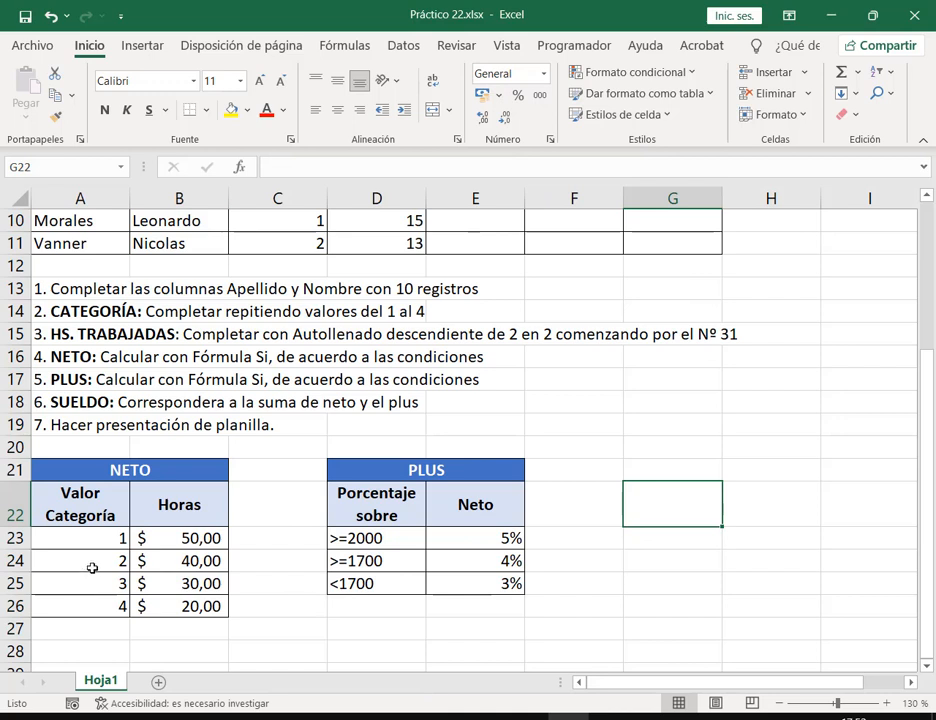
Review the amount assigned to each category in the NETO conditions table and the hours worked in D2:D11
left_click(84, 537)
left_click(193, 540)
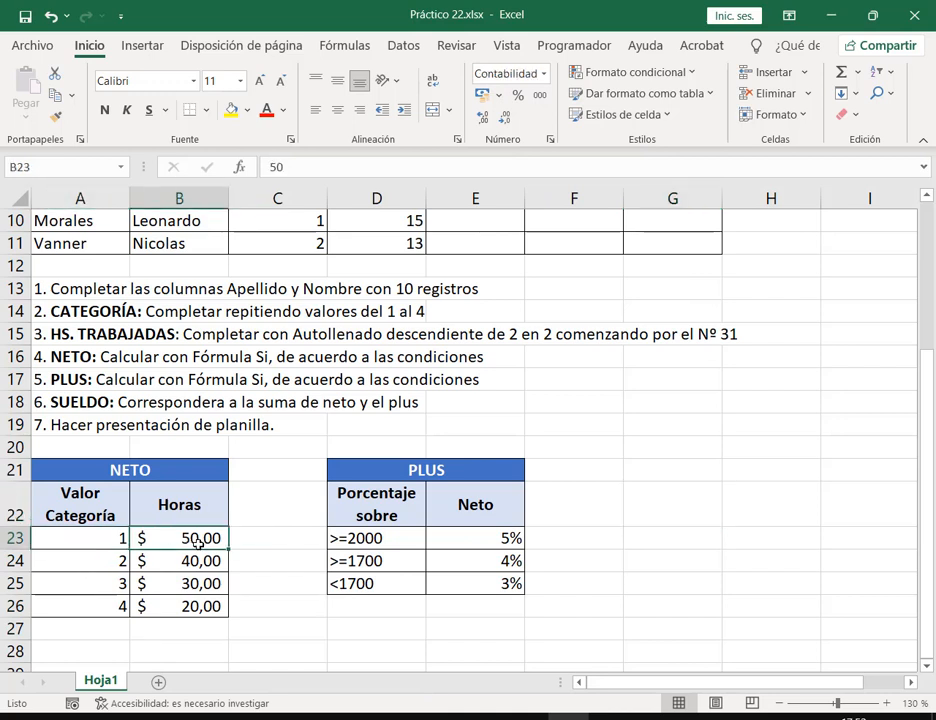
left_click(119, 561)
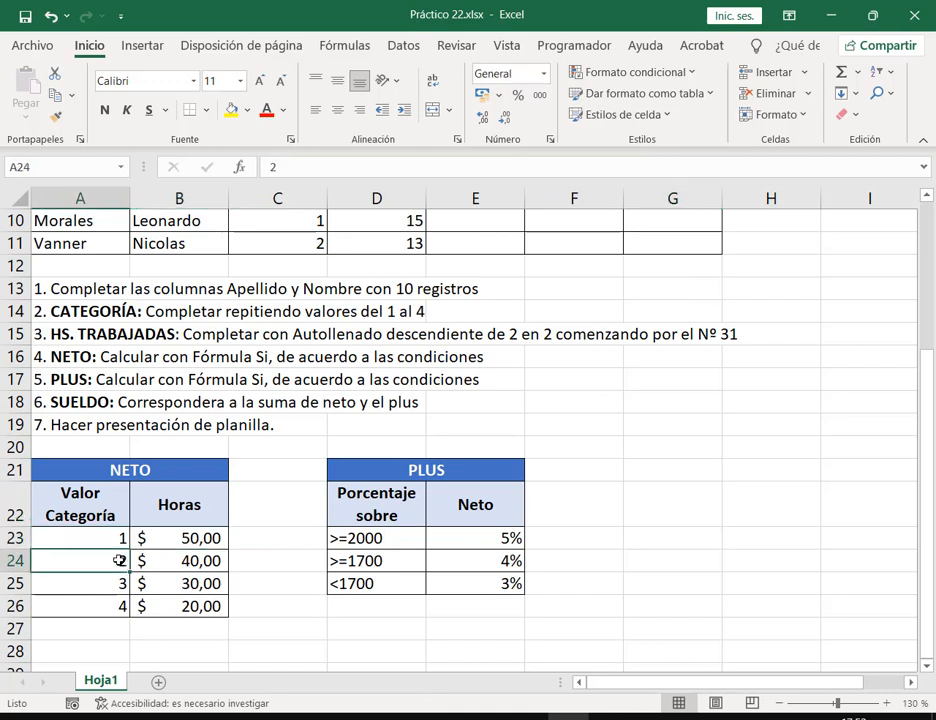
left_click(188, 560)
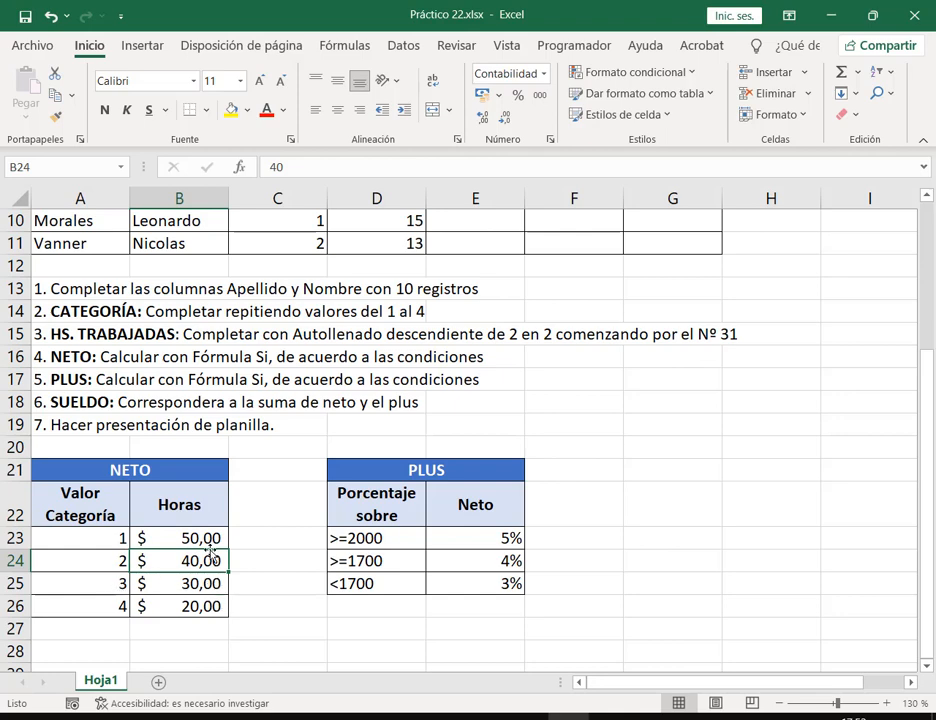
scroll(216, 537, "up", 2)
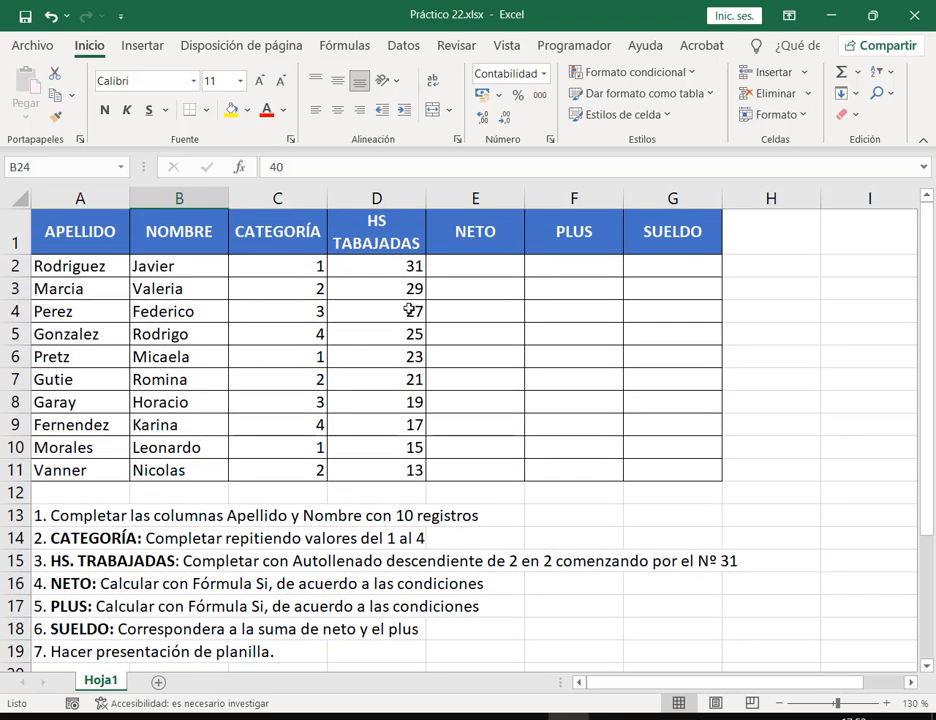
left_click_drag(407, 267, 403, 472)
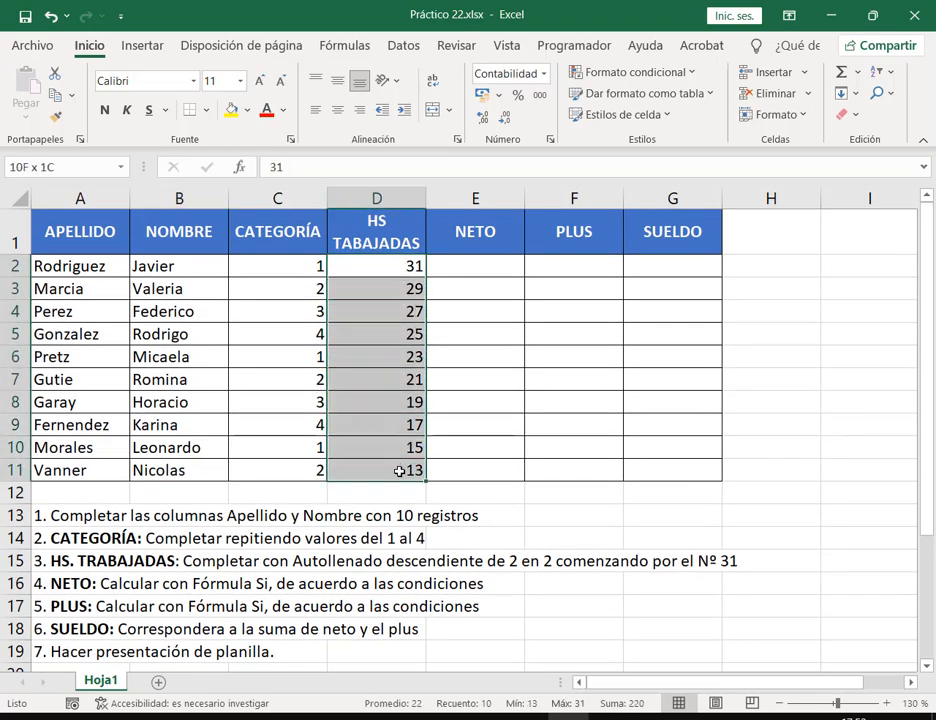
Insert the SI function in the first NETO cell, E2, and reference category cell C2 in its logical test
left_click(482, 268)
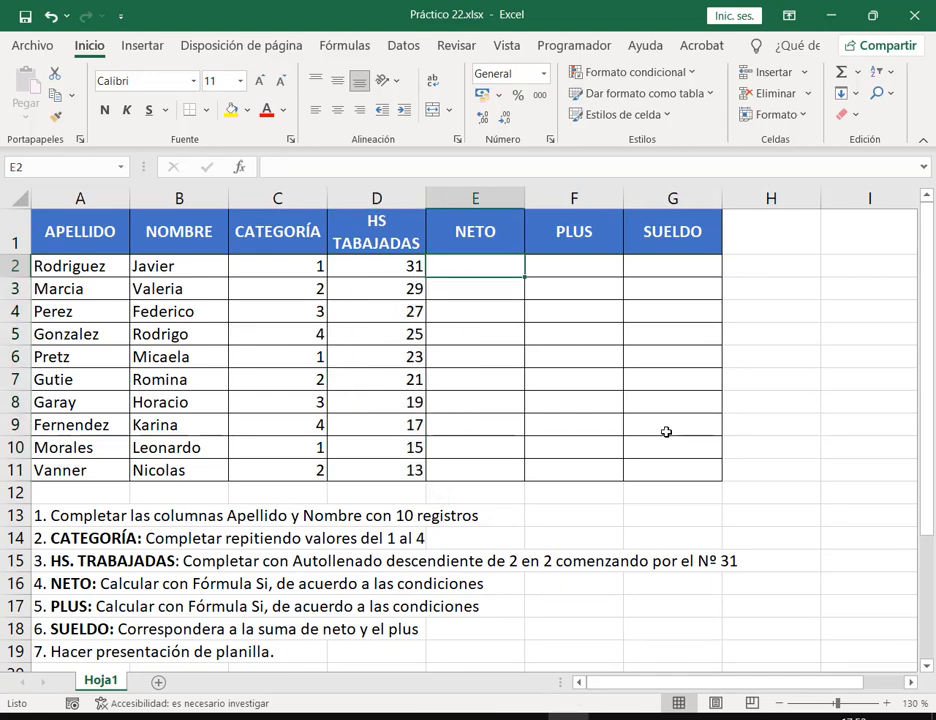
left_click(242, 166)
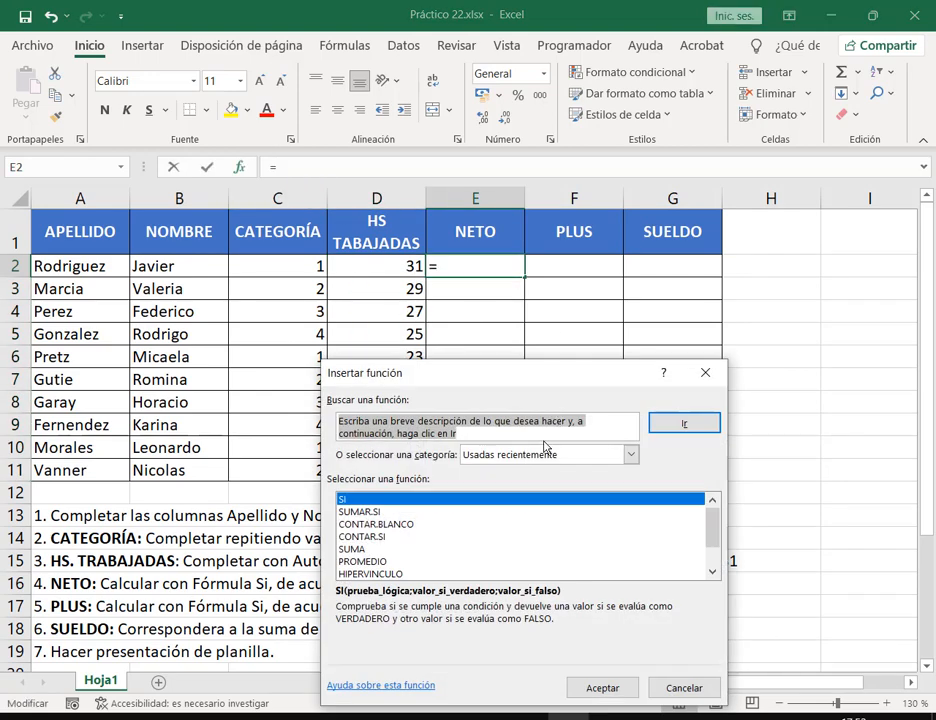
left_click(603, 688)
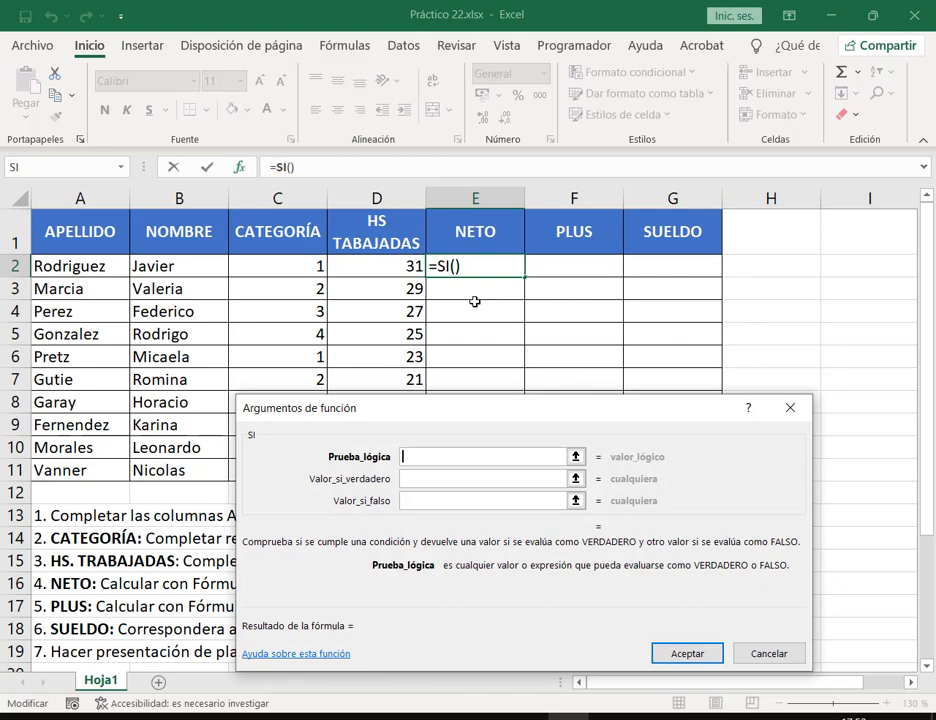
left_click(299, 266)
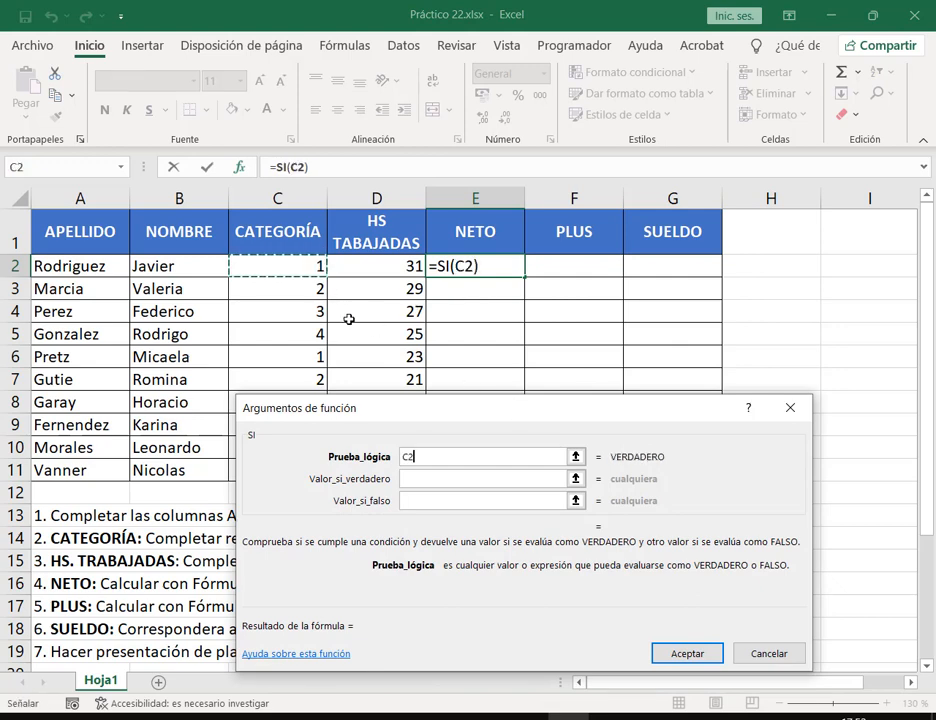
Compare the category in C2 with the categories and hourly amounts in the NETO conditions table, A23:B26
scroll(123, 540, "down", 3)
scroll(123, 540, "down", 2)
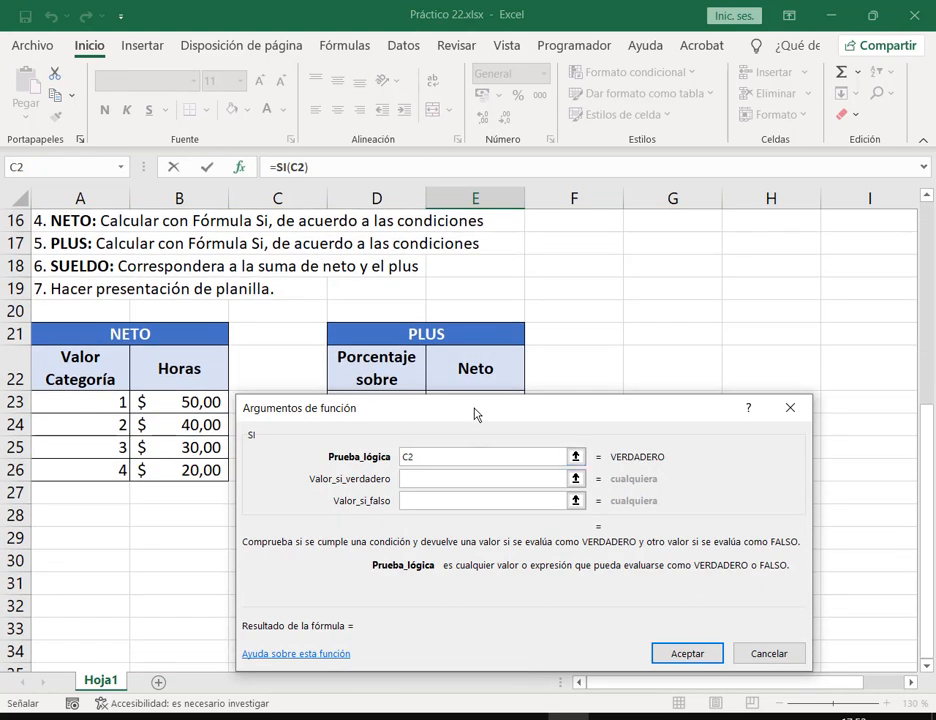
left_click_drag(476, 412, 466, 323)
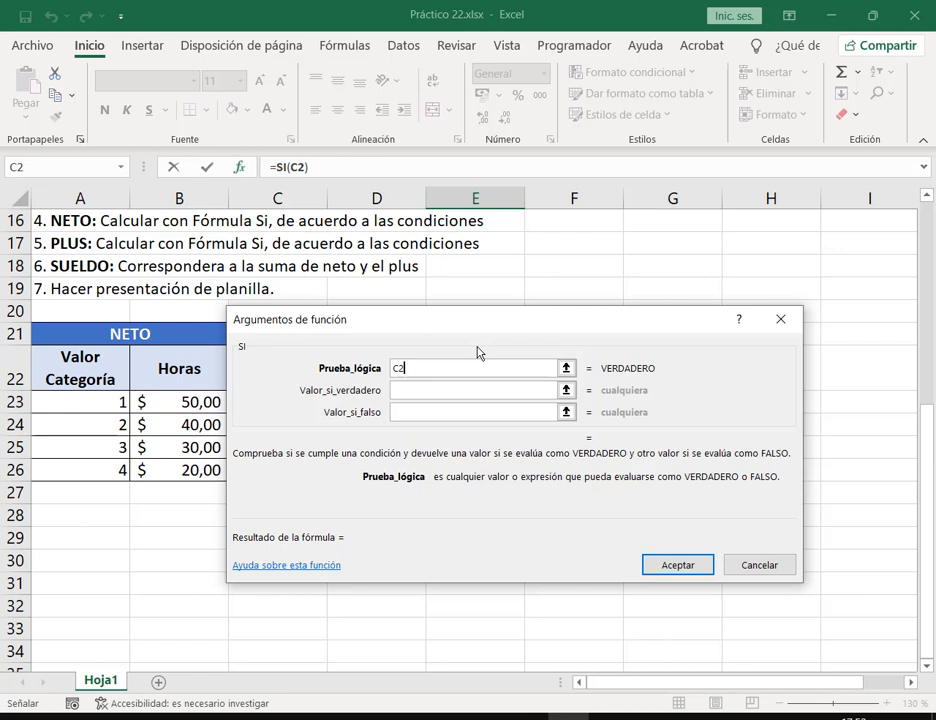
left_click_drag(116, 401, 137, 493)
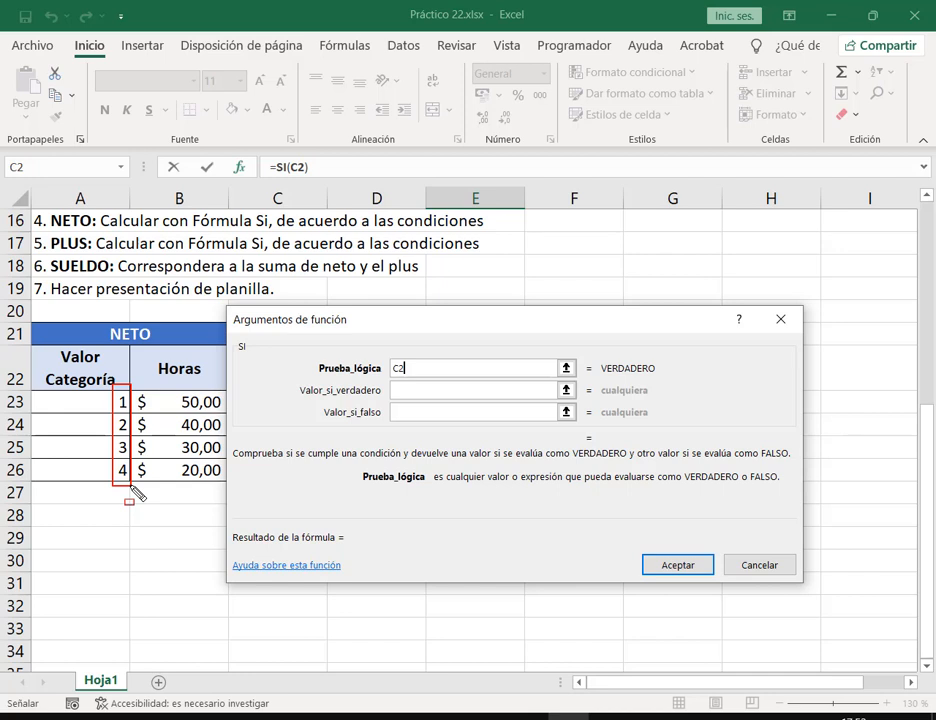
scroll(140, 493, "up", 5)
left_click_drag(389, 310, 549, 255)
scroll(324, 261, "up", 1)
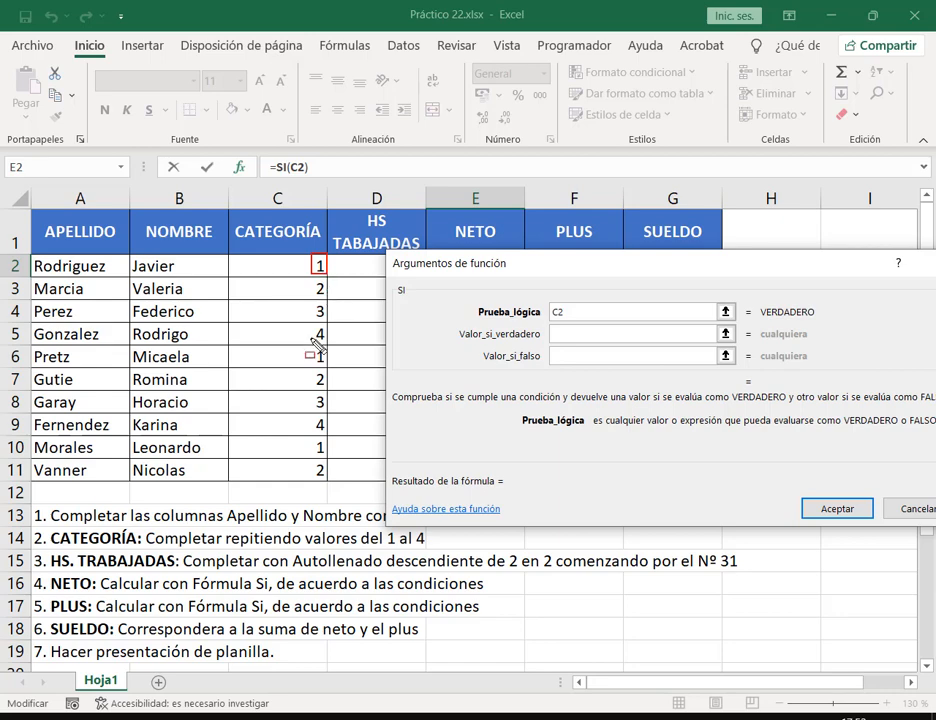
scroll(212, 484, "down", 5)
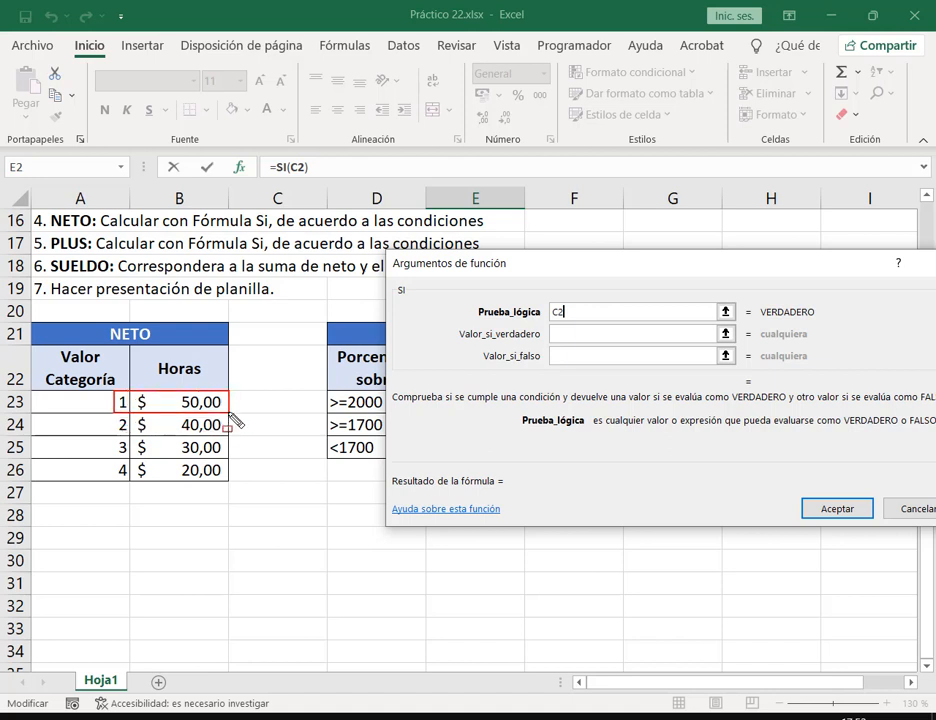
mouse_move(113, 415)
left_mouse_down()
mouse_move(127, 435)
mouse_move(228, 436)
left_mouse_up()
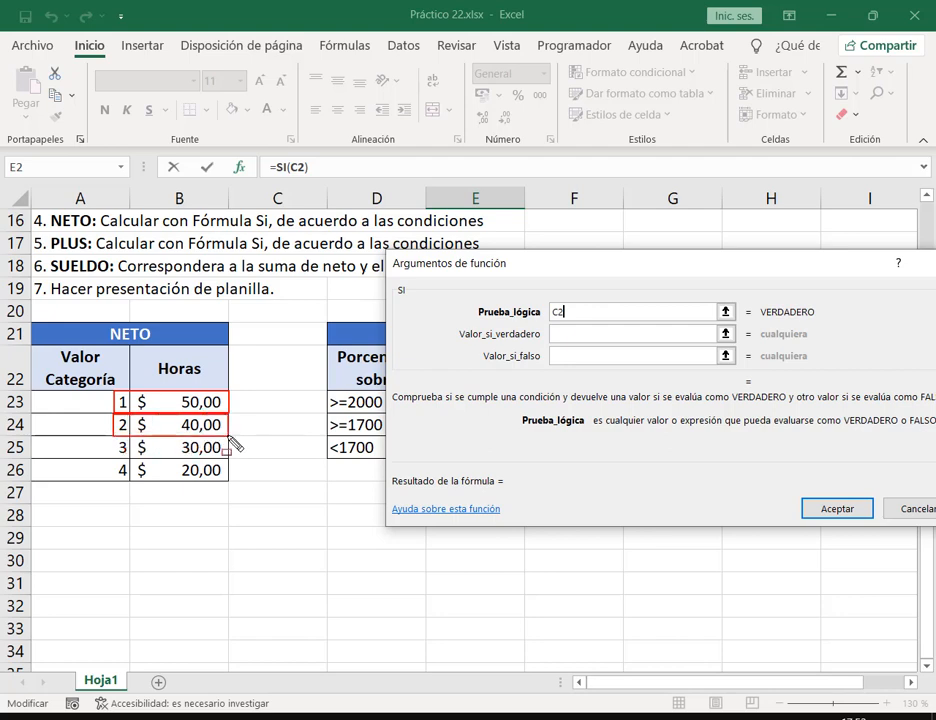
key("Escape")
scroll(178, 364, "up", 1)
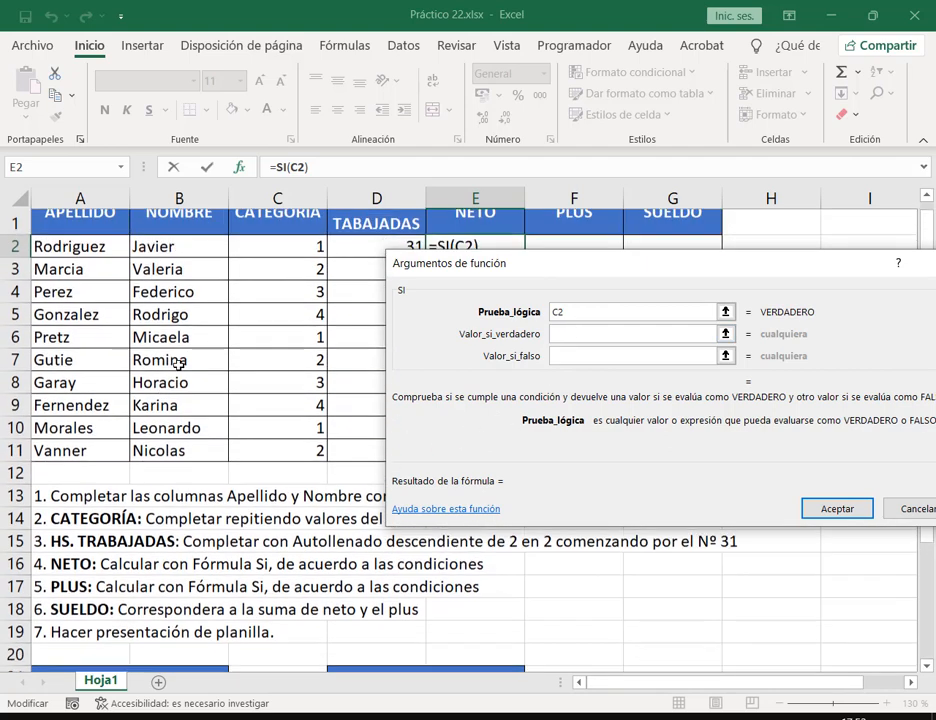
left_click_drag(640, 265, 532, 420)
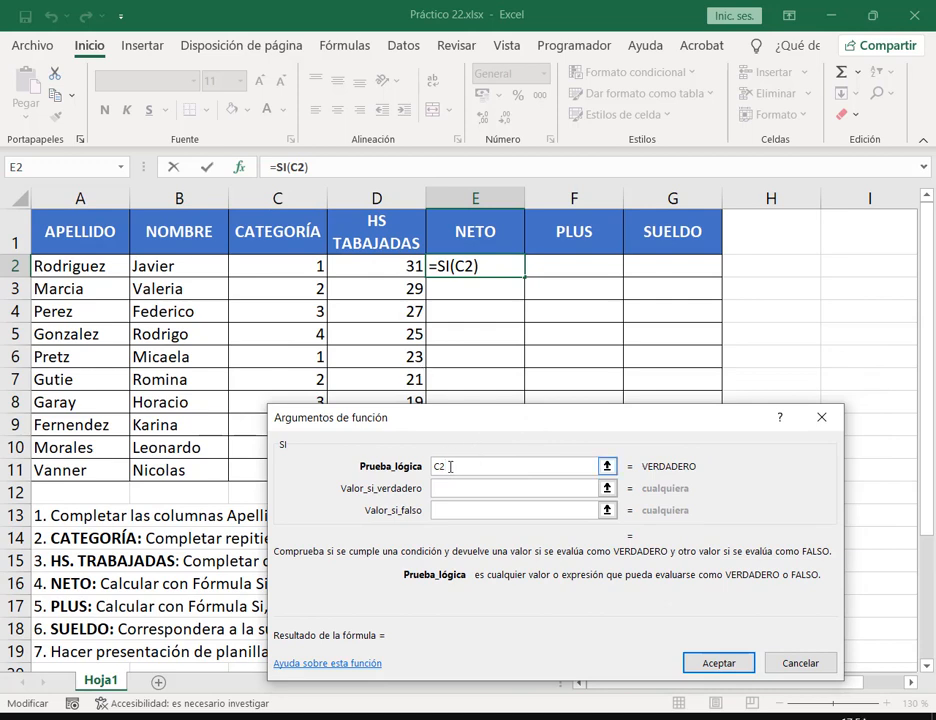
Complete the SI logical test as C2=1 and set its value if true to D2*$B$23
type("=1")
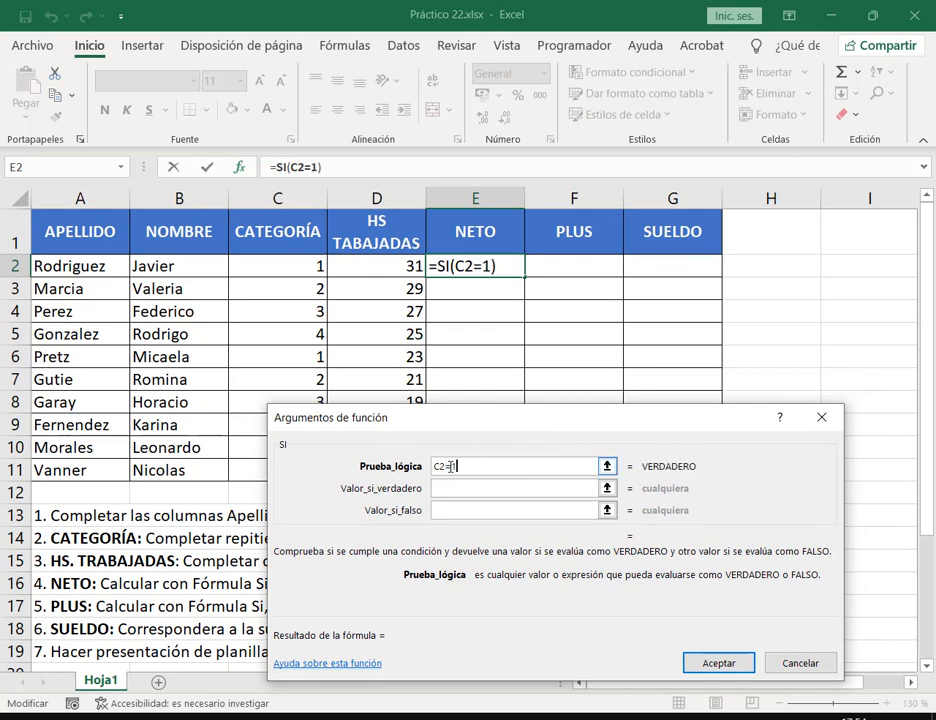
left_click(472, 489)
left_click(366, 266)
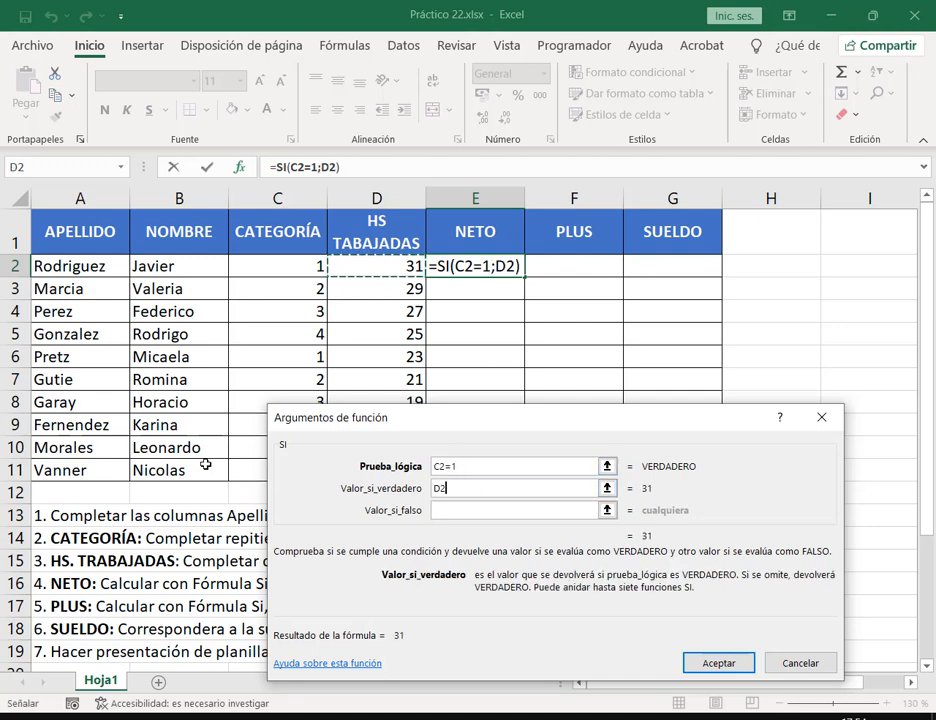
type("*")
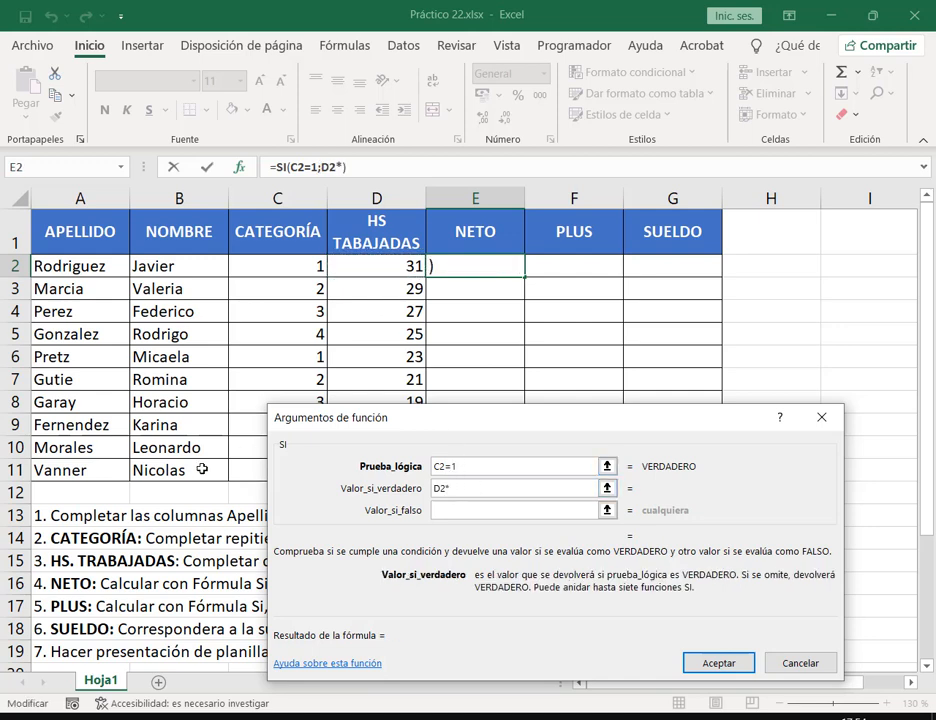
scroll(202, 450, "down", 5)
left_click(200, 401)
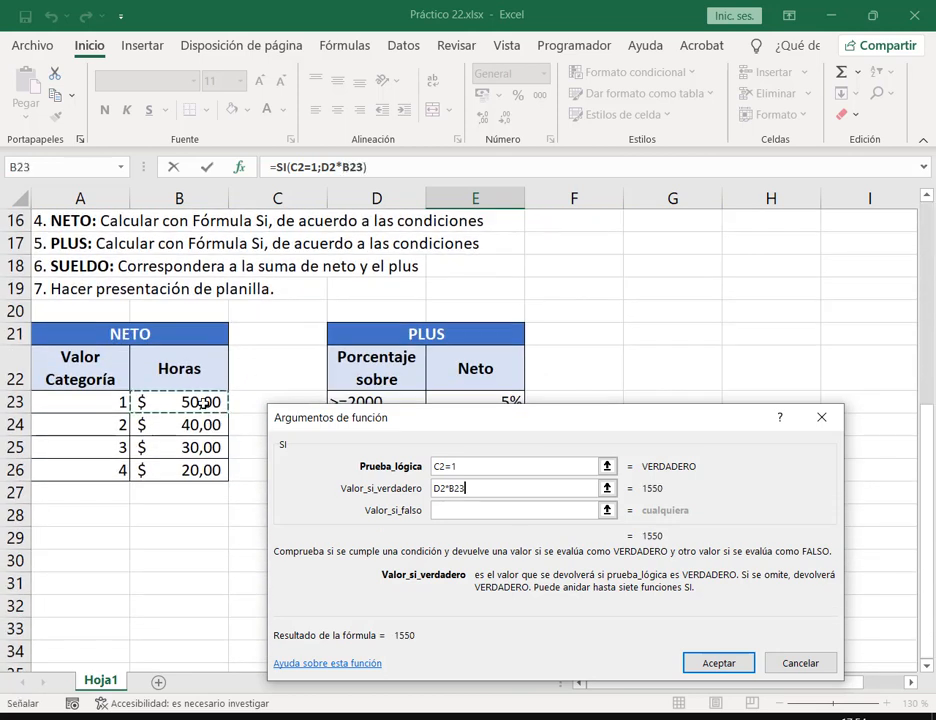
key("F4")
scroll(202, 401, "up", 5)
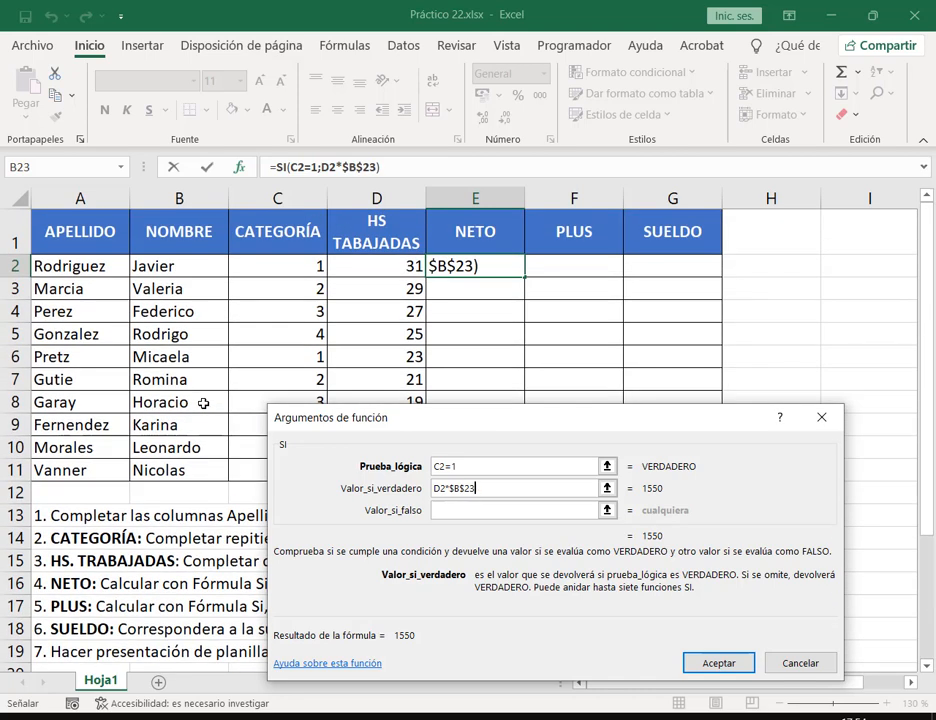
Nest a second SI function in the value-if-false argument and set its logical test to C2=2
left_click(453, 511)
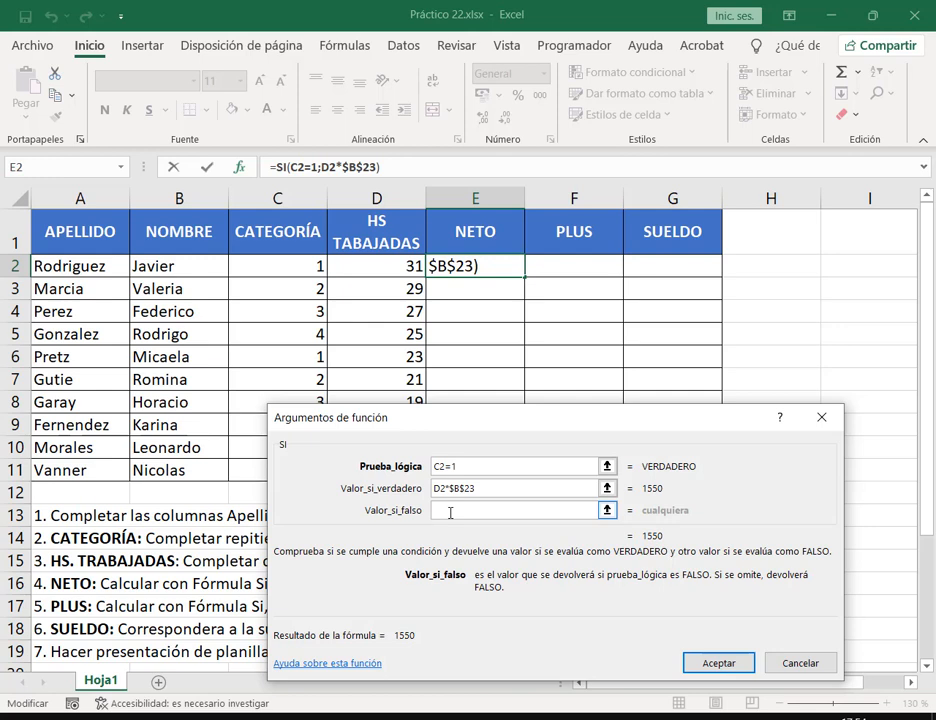
mouse_move(3, 152)
left_mouse_down()
mouse_move(139, 195)
mouse_move(135, 184)
left_mouse_up()
left_click_drag(128, 253, 113, 184)
left_click(120, 167)
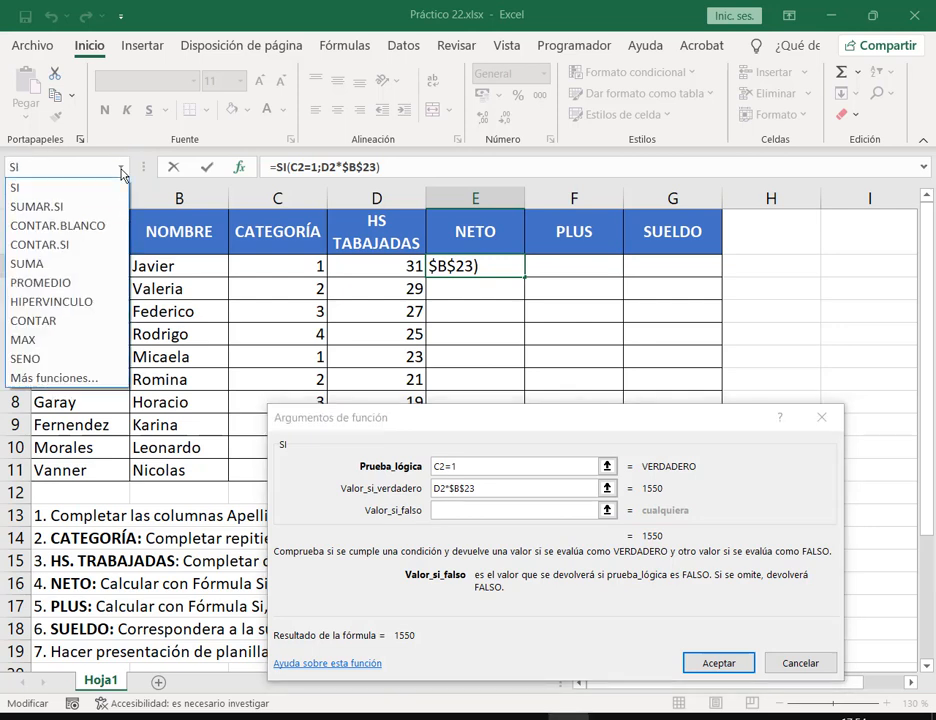
left_click(51, 190)
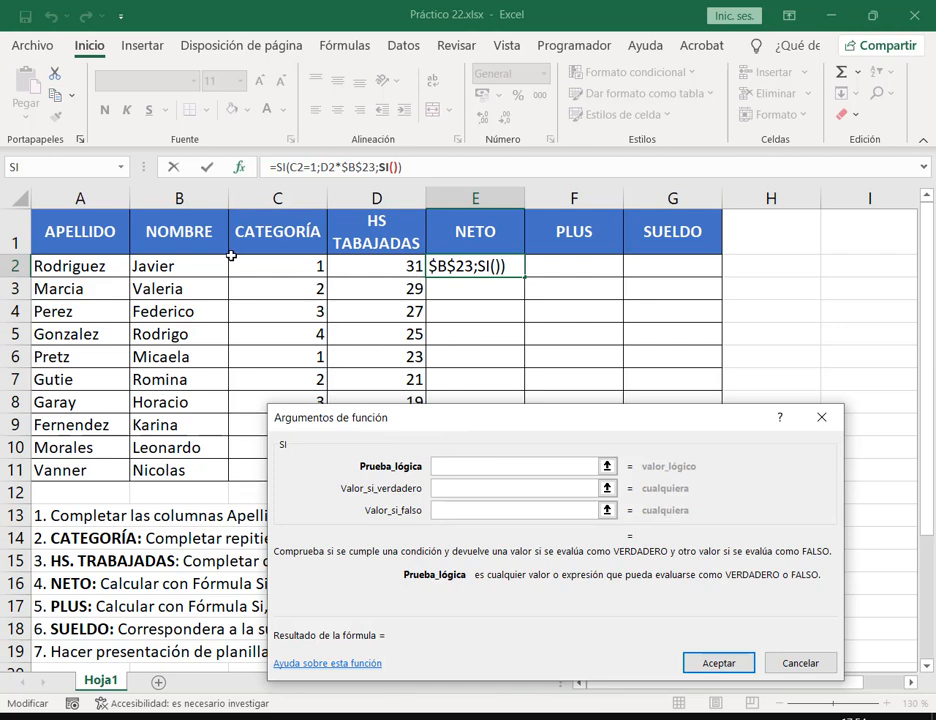
left_click_drag(40, 265, 425, 260)
left_click(305, 266)
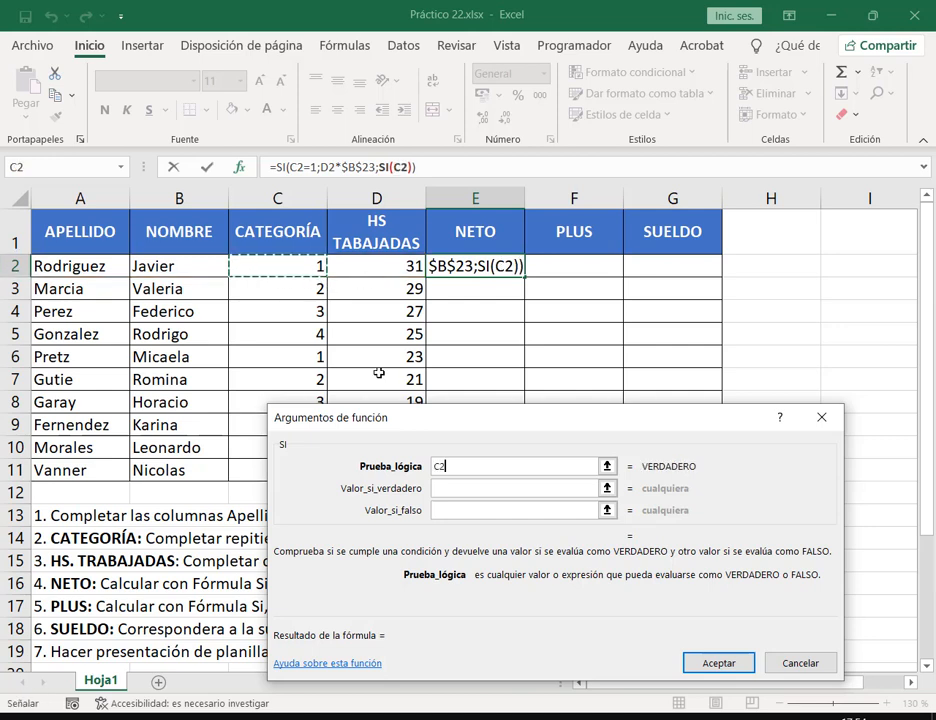
type("=2")
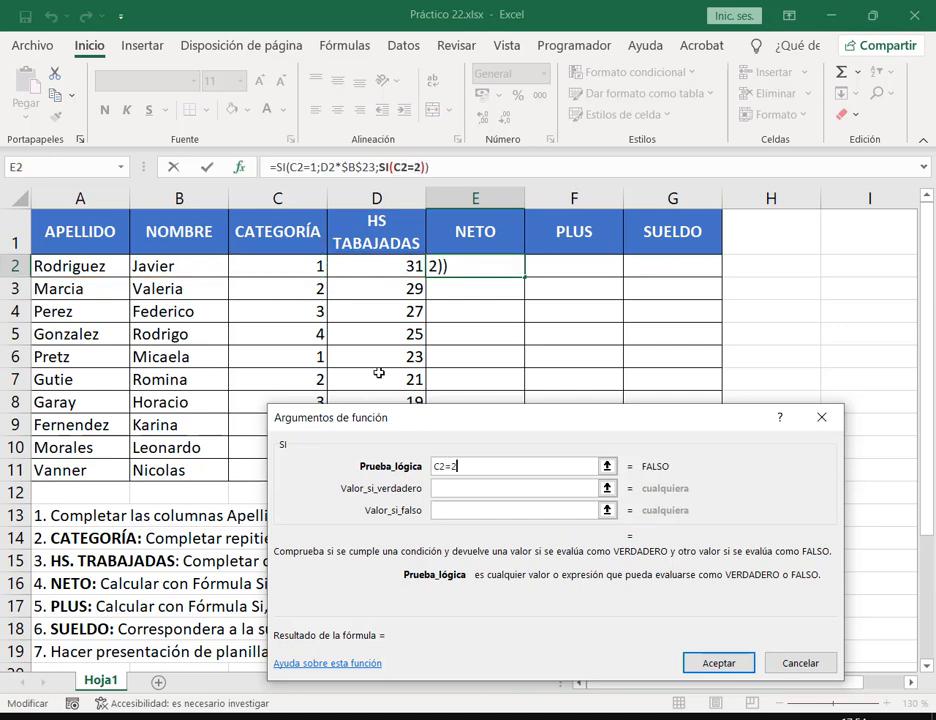
Set the value if true of the second SI function to D2*$B$24, with the hourly amount as an absolute reference
left_click(470, 488)
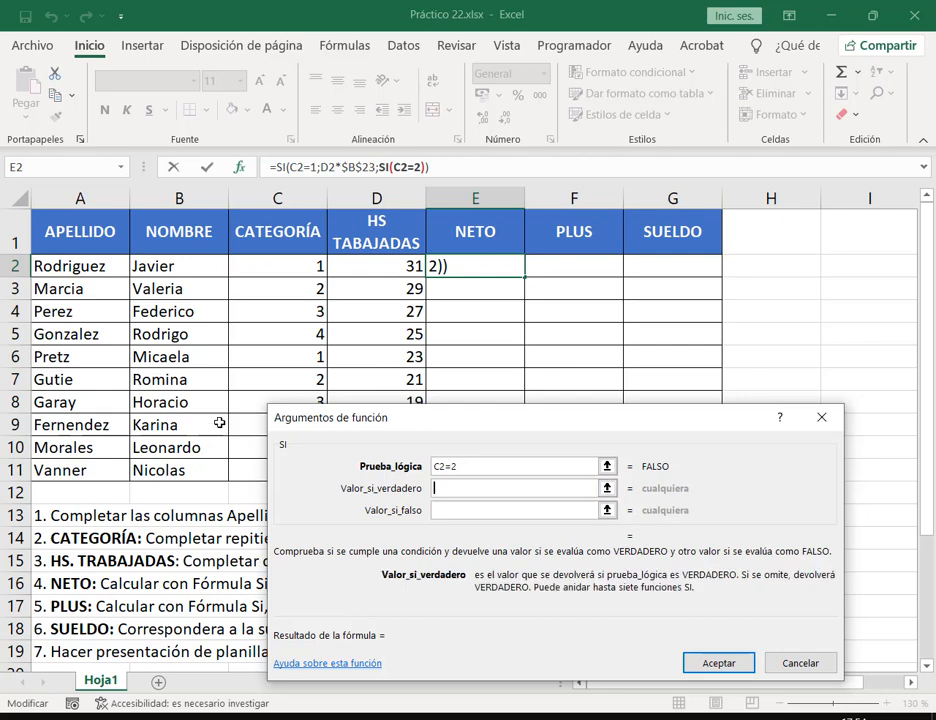
scroll(218, 440, "down", 4)
left_click(201, 493)
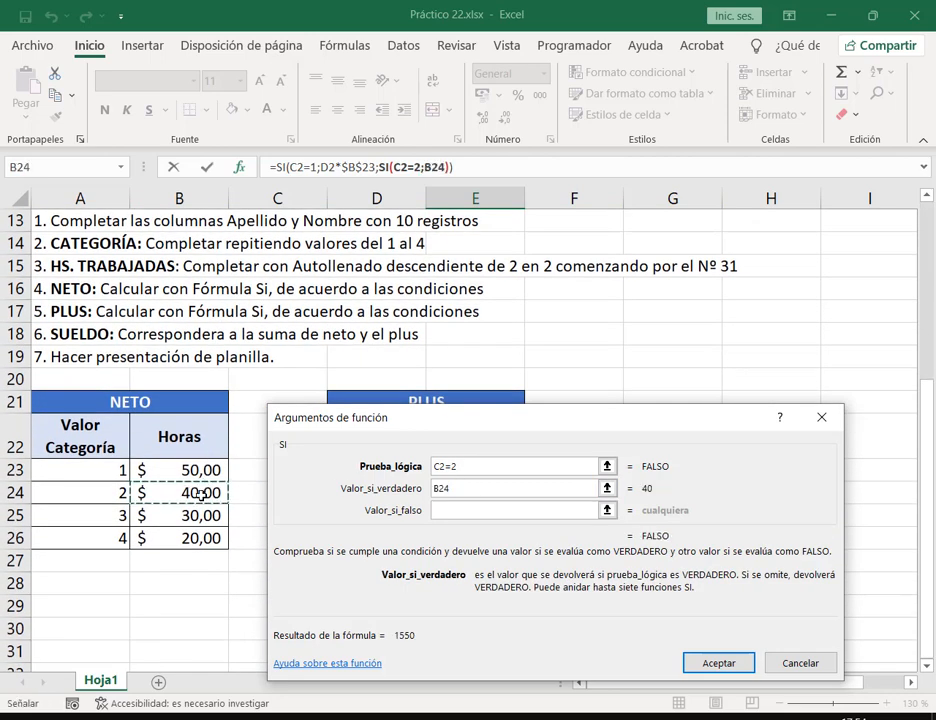
scroll(349, 369, "up", 5)
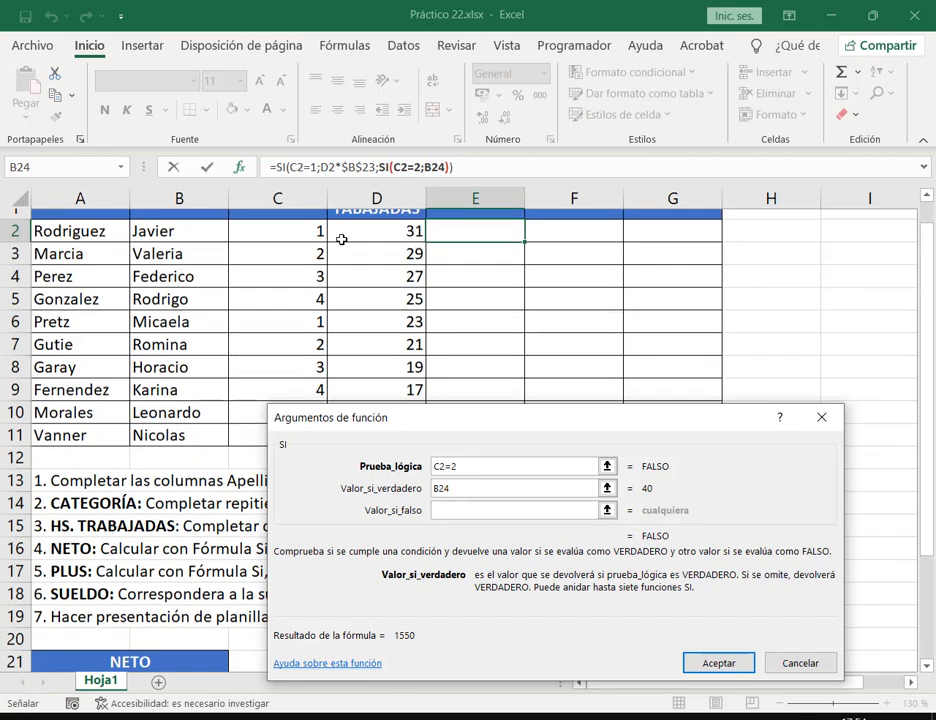
left_click(388, 268)
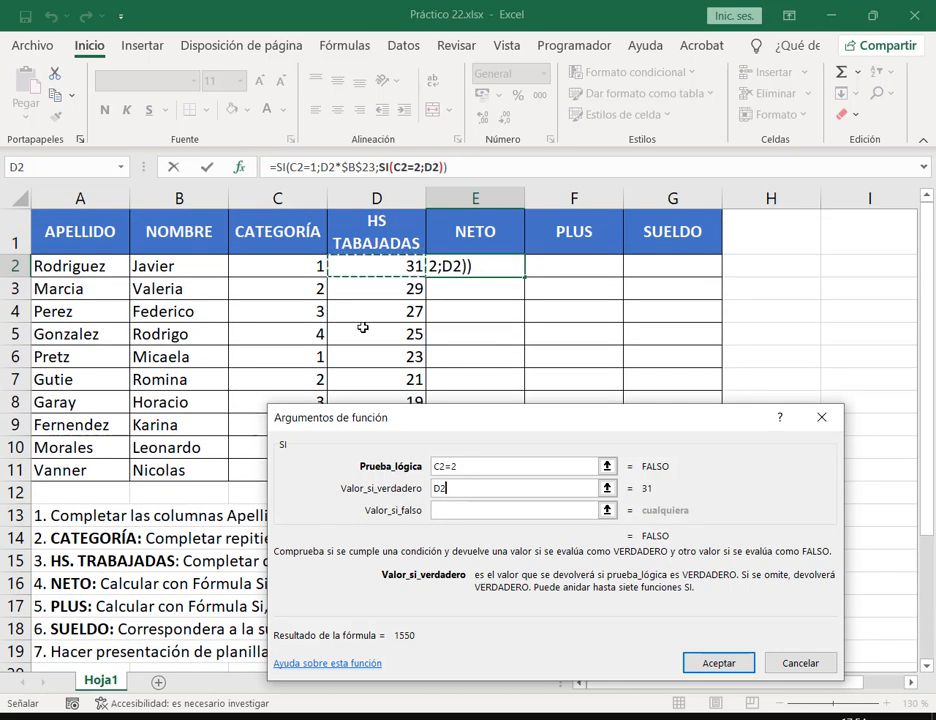
type("*")
scroll(363, 327, "down", 5)
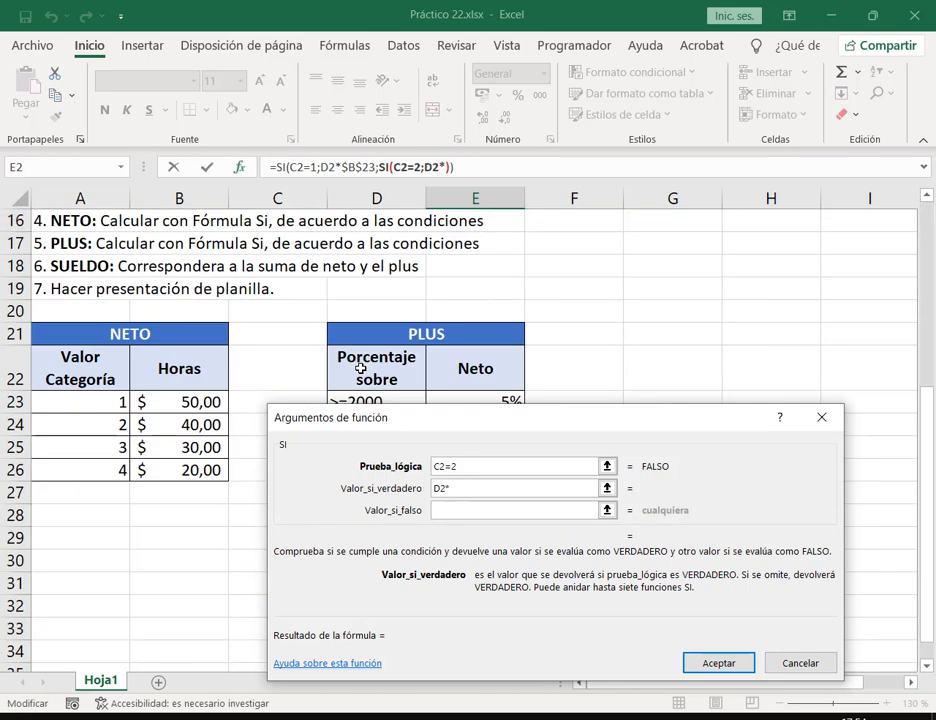
left_click(190, 424)
key("F4")
scroll(323, 506, "up", 5)
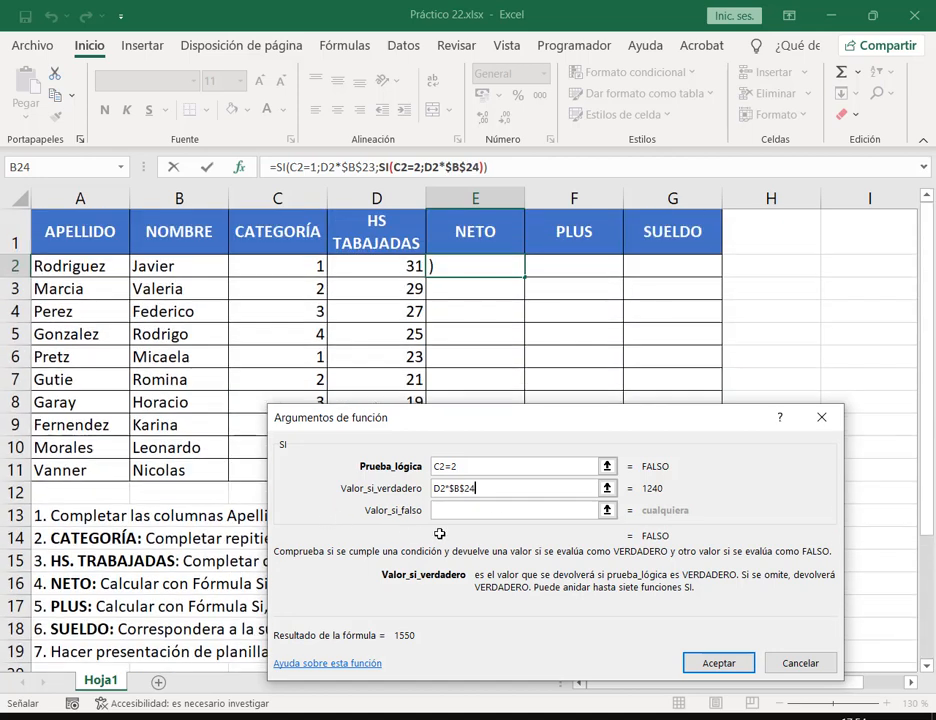
Nest a third SI function in the value-if-false argument and set its logical test to C2=3
left_click(500, 509)
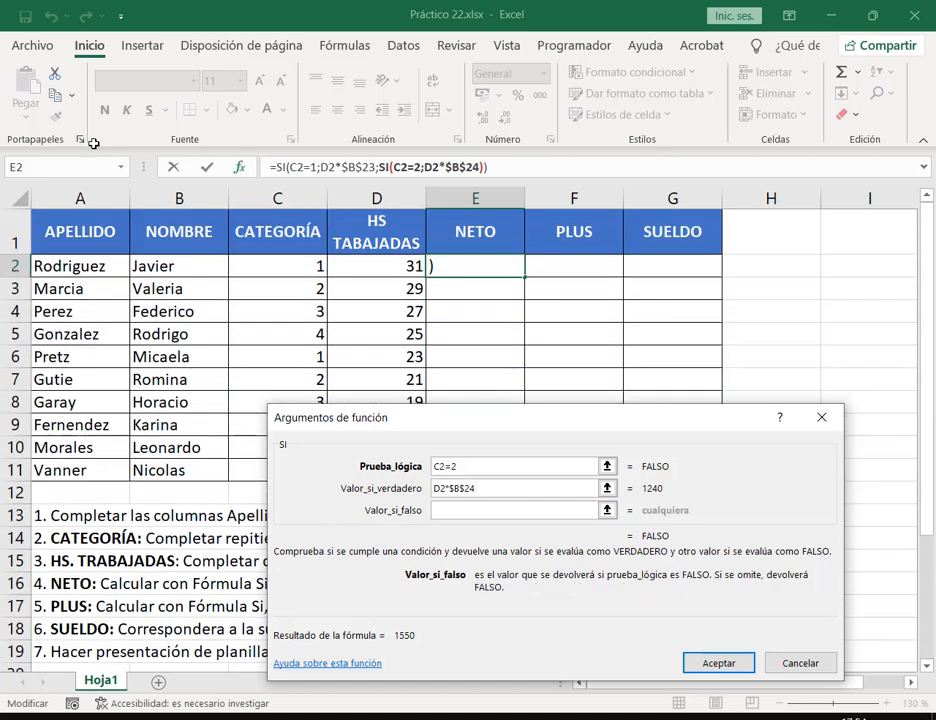
left_click(120, 166)
left_click(75, 189)
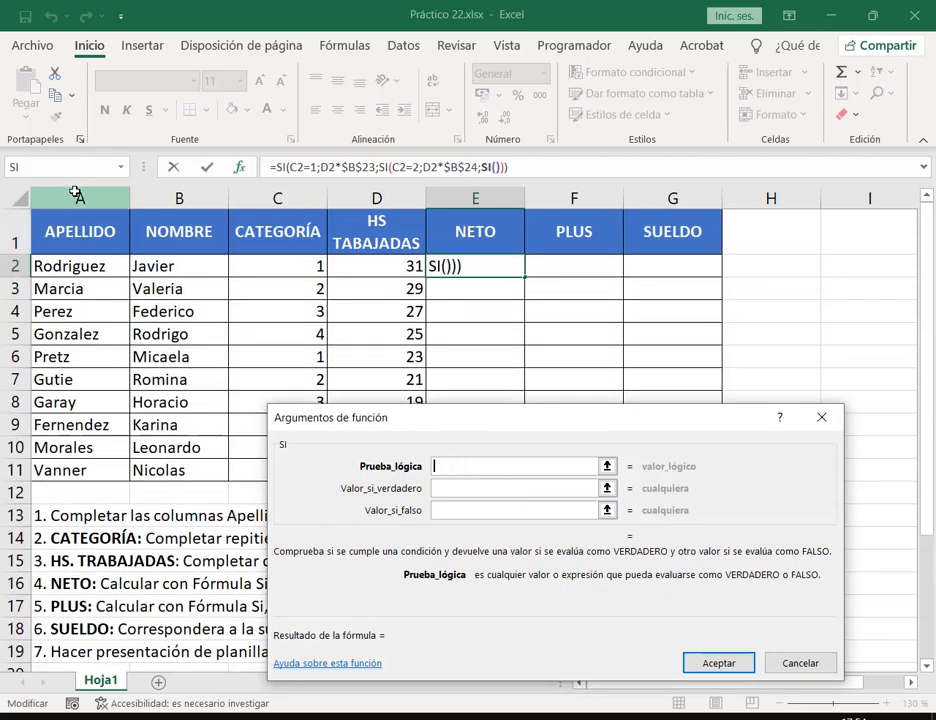
left_click(304, 268)
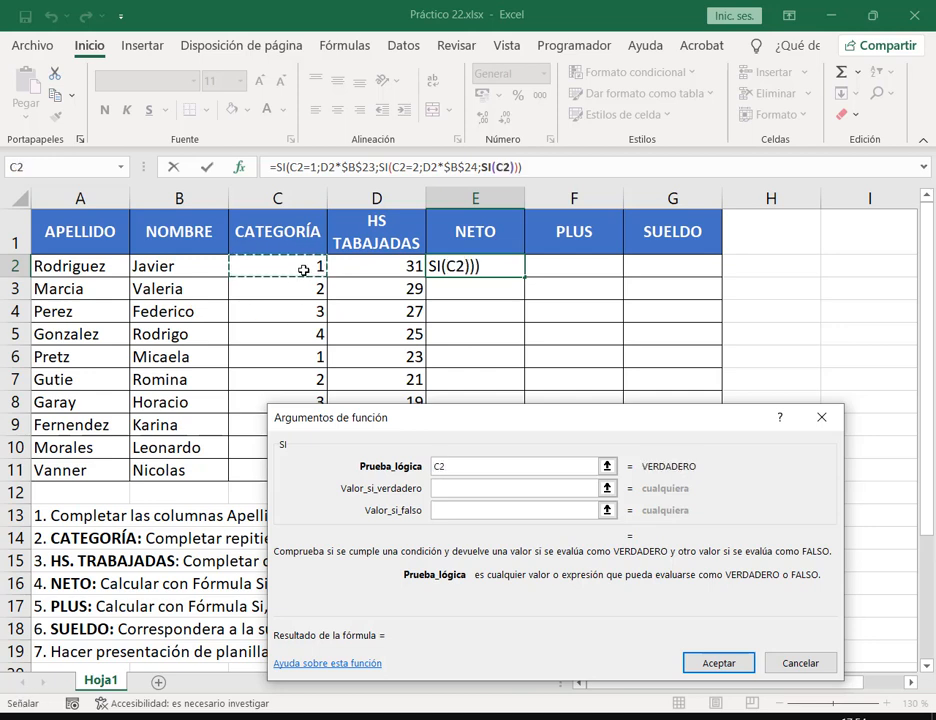
type("=3")
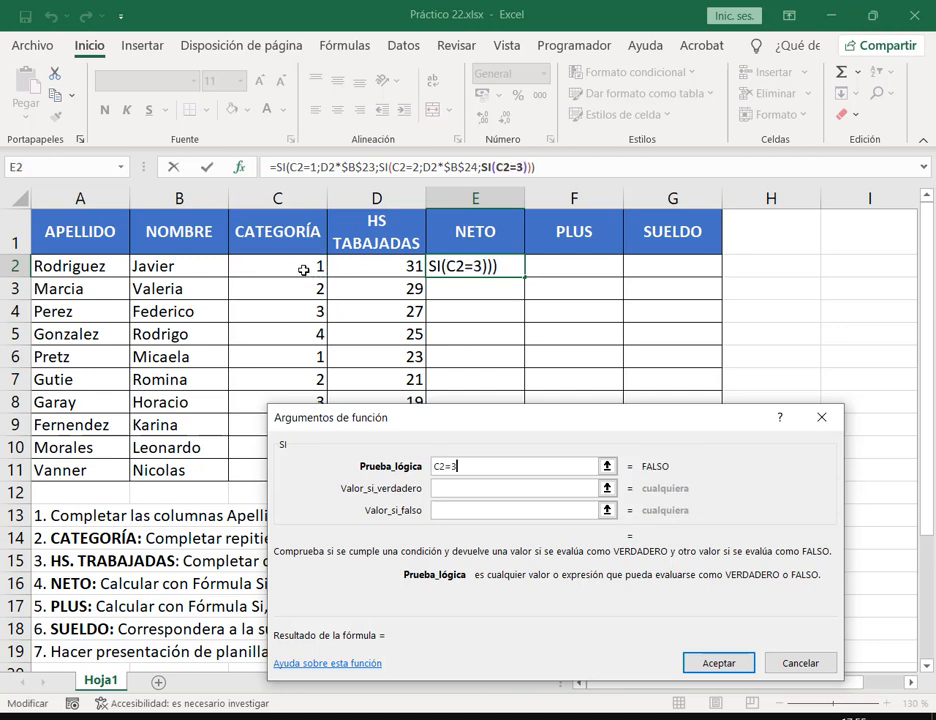
Set the value if true of the third SI function to D2*$B$25, with the hourly amount as an absolute reference
left_click(445, 487)
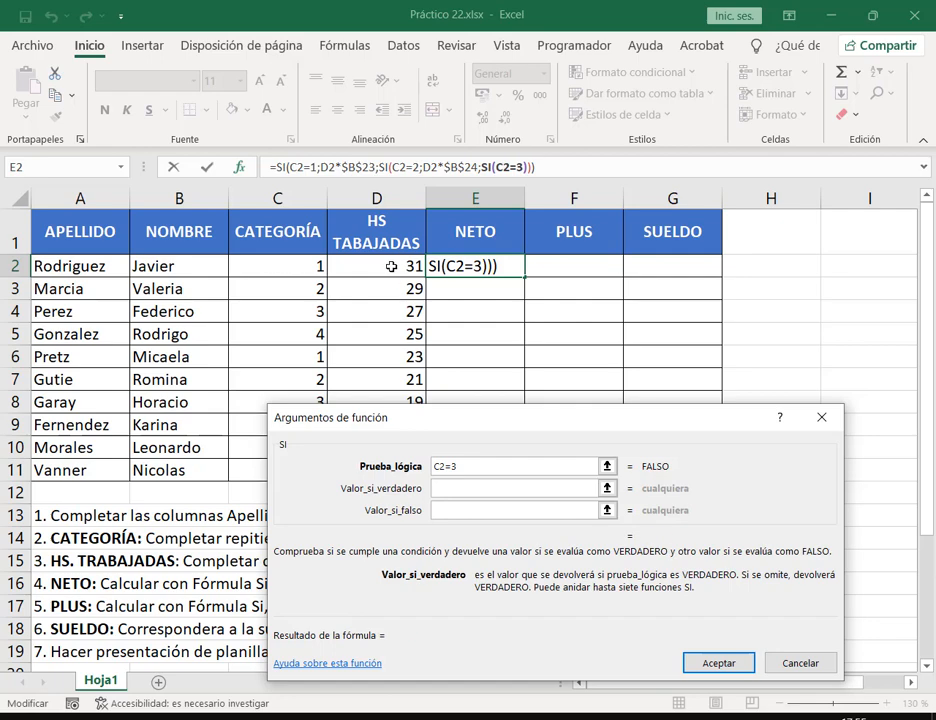
left_click(391, 266)
type("*")
scroll(198, 497, "down", 4)
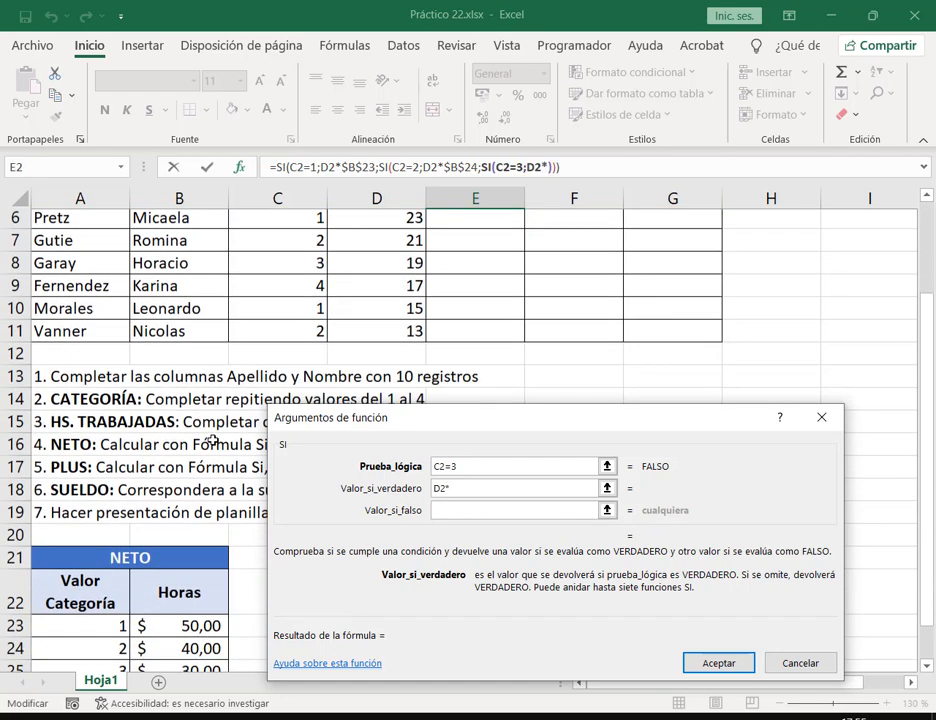
left_click(200, 514)
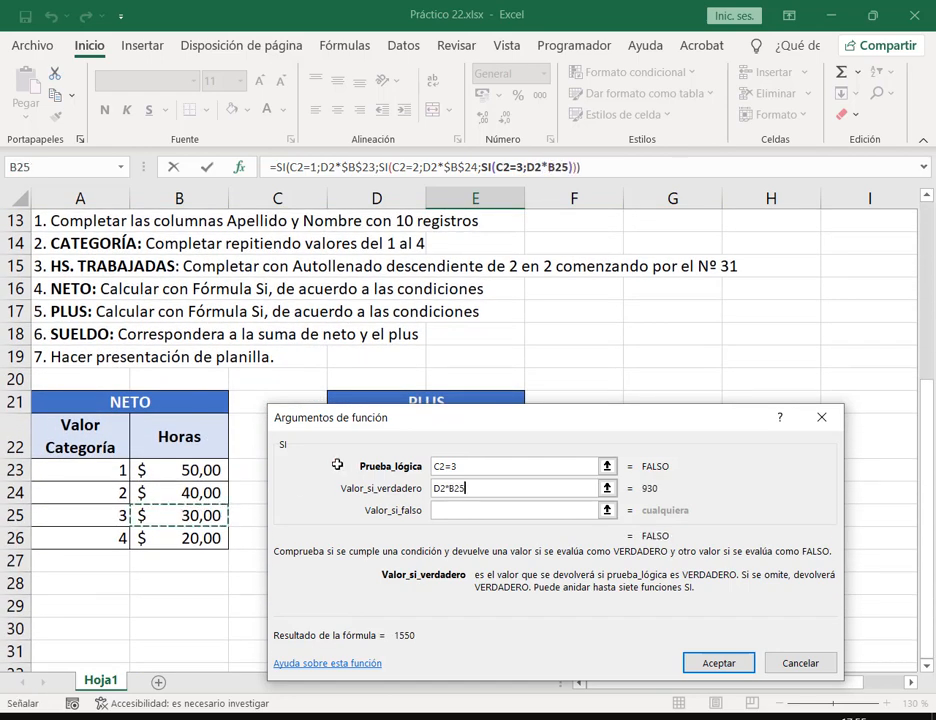
key("F4")
scroll(477, 510, "up", 4)
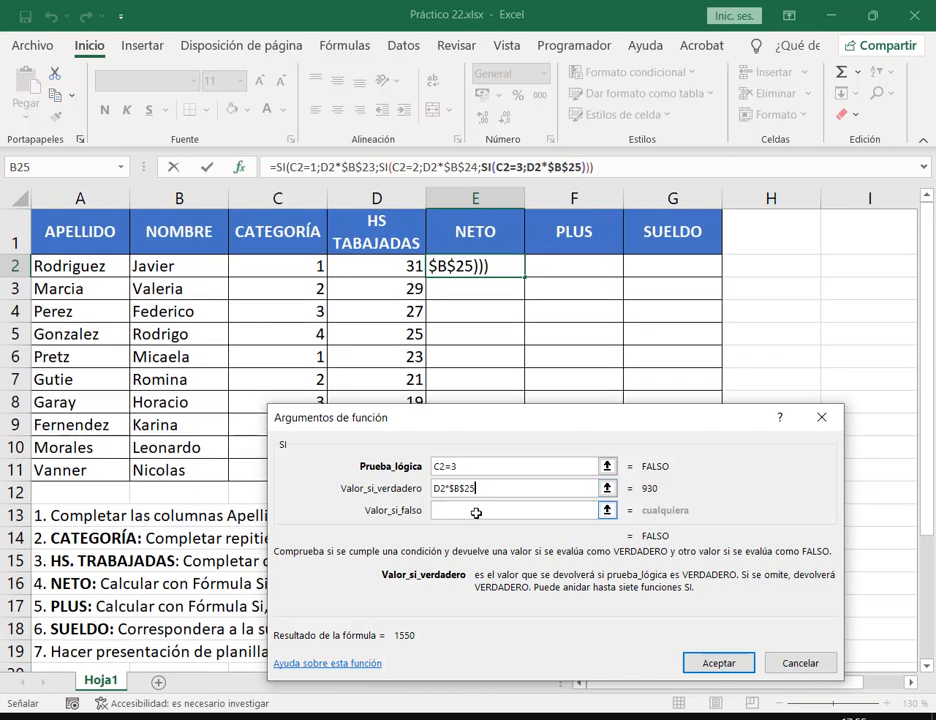
Nest a fourth SI function in the value-if-false argument and set its logical test to C2=4
left_click(476, 511)
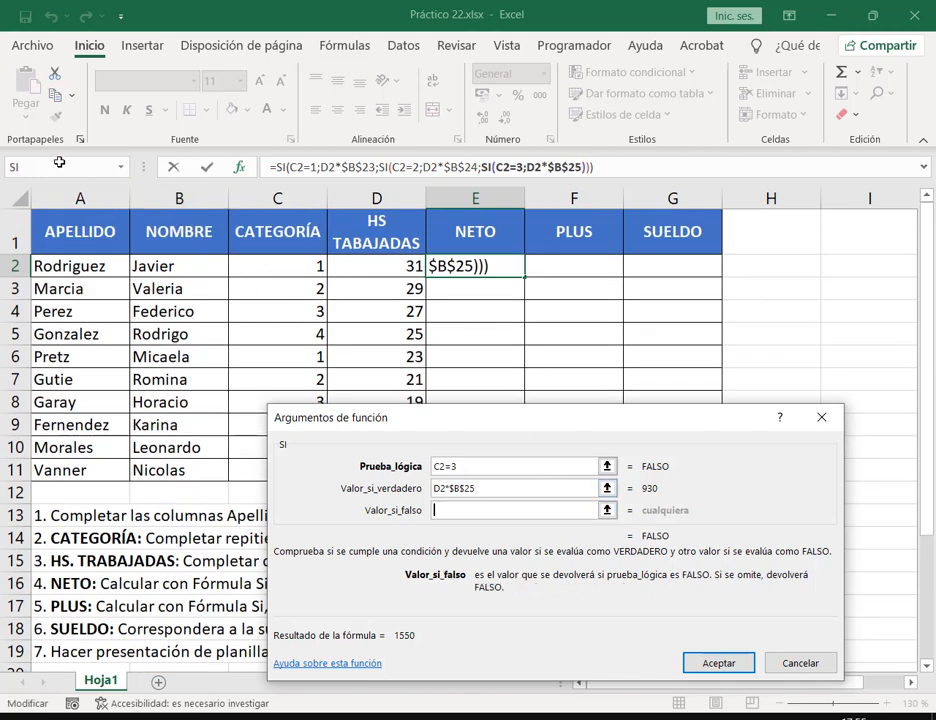
left_click(120, 167)
left_click(60, 184)
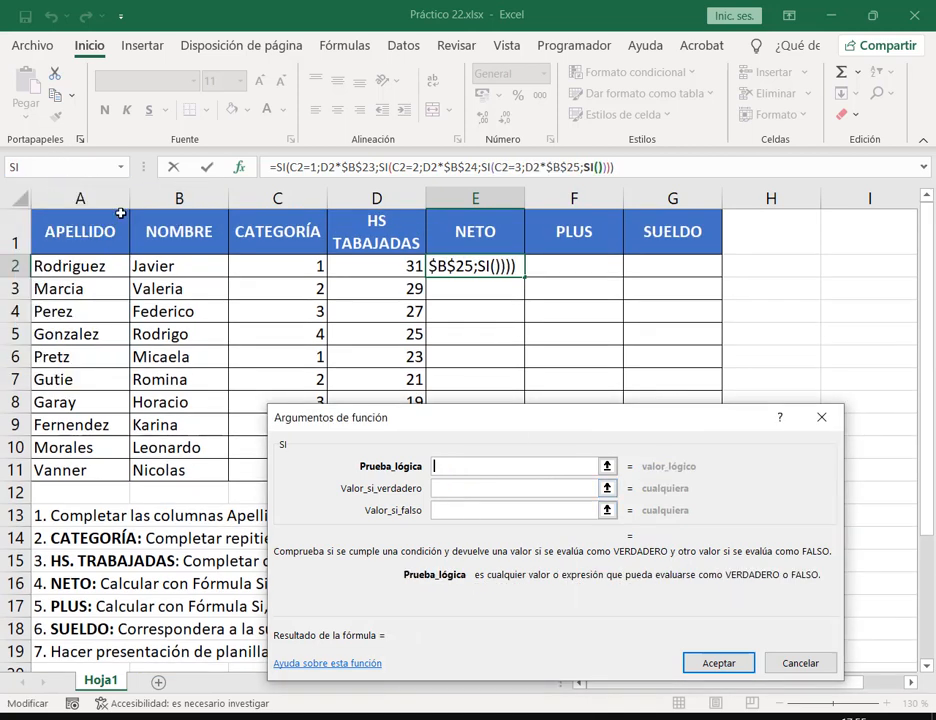
left_click(294, 270)
type("=4")
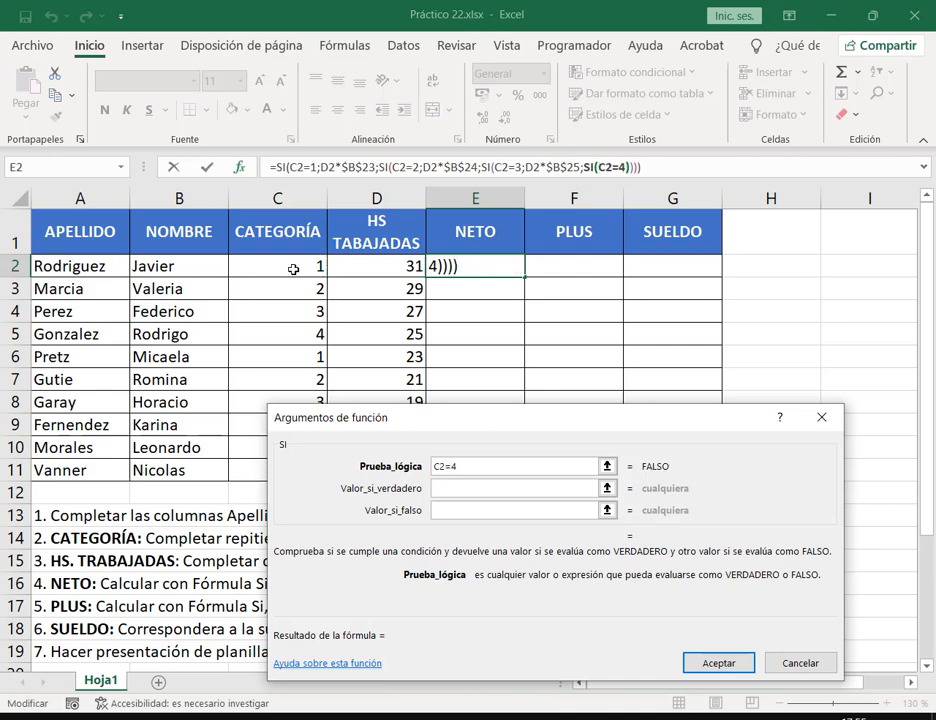
Set the fourth SI function's value if true to D2*$B$26 and its value if false to 0, and accept the formula
left_click(491, 487)
left_click(378, 263)
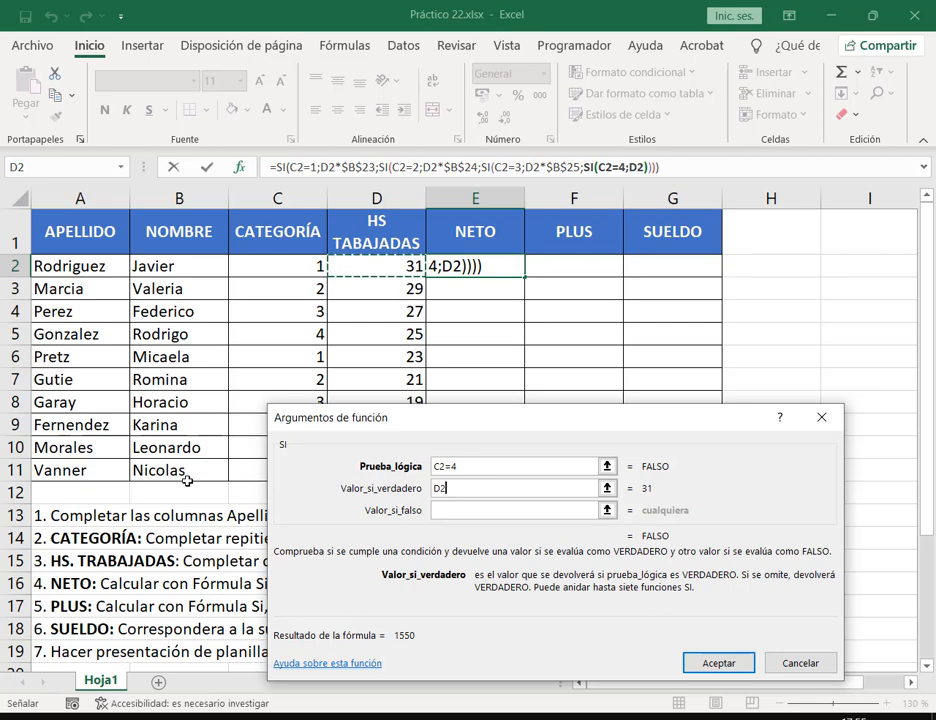
type("*")
scroll(186, 480, "down", 4)
left_click(200, 540)
key("F4")
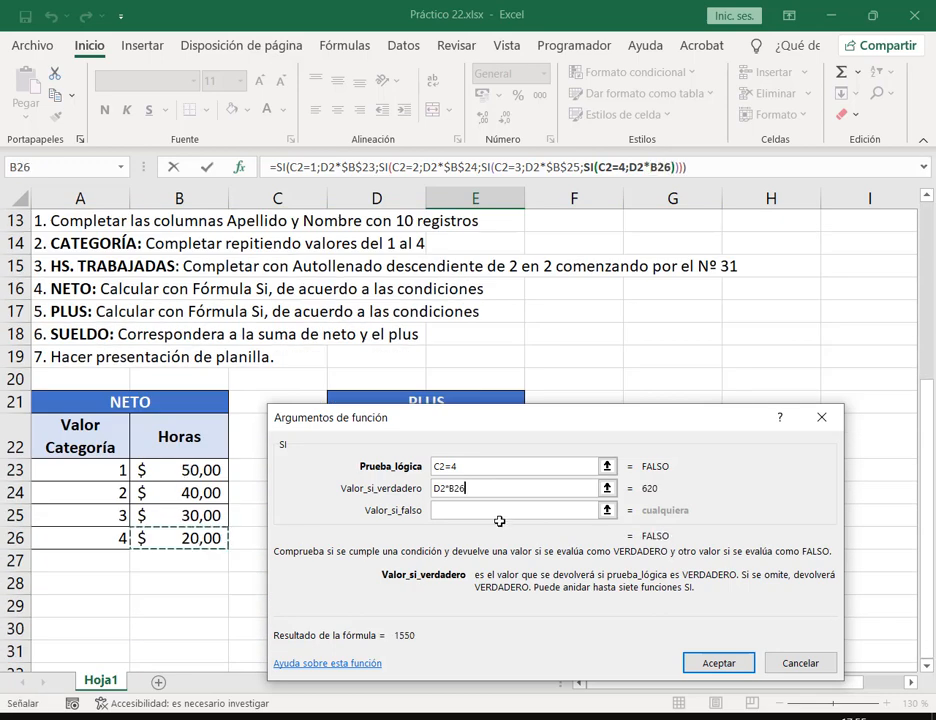
scroll(512, 511, "up", 4)
left_click(512, 514)
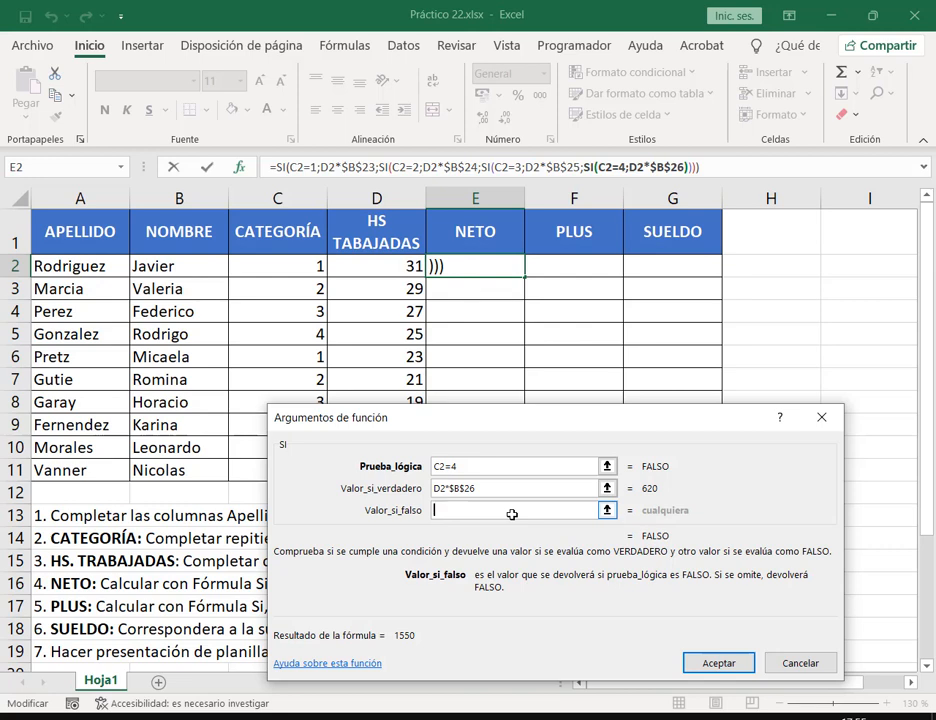
type("0")
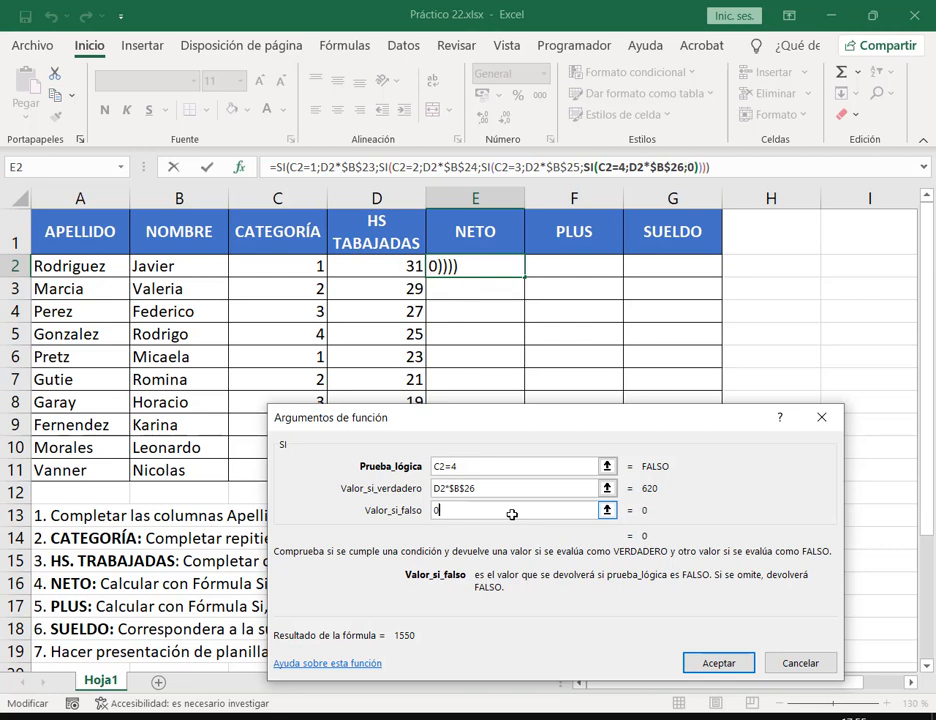
left_click(748, 665)
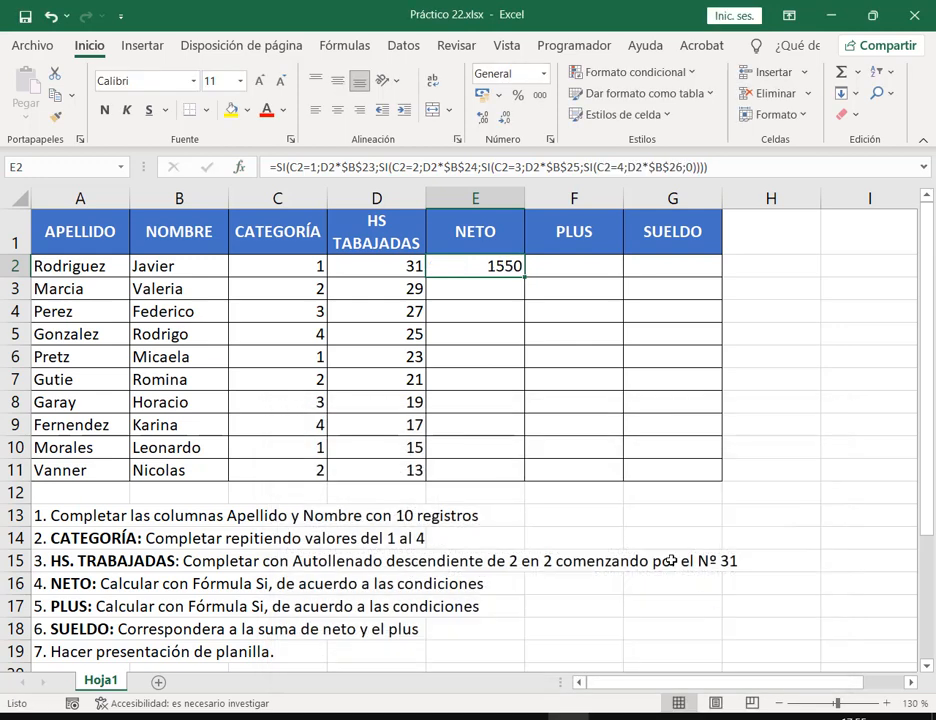
Fill the NETO formula from E2 down to E11 and give the amounts the $ accounting format
left_click_drag(525, 276, 515, 482)
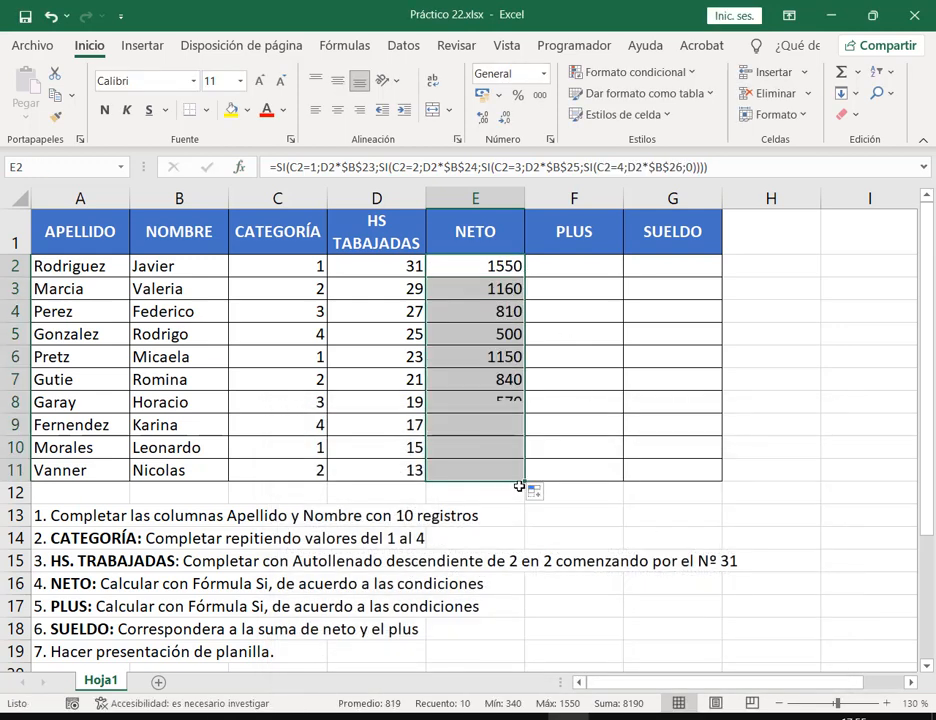
left_click(497, 94)
left_click(535, 148)
left_click(602, 272)
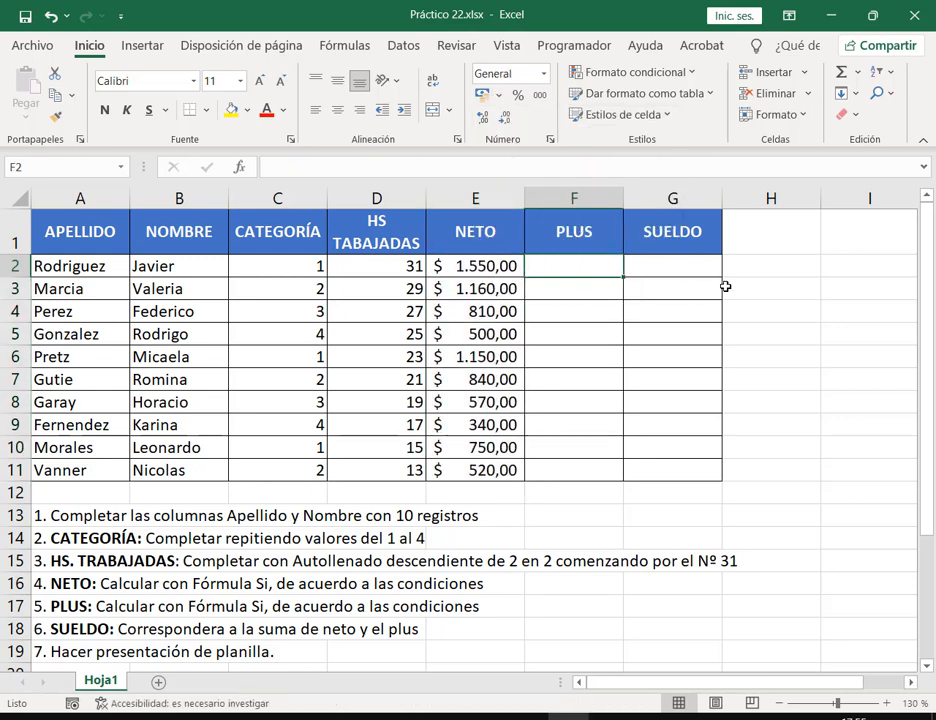
Check the first NETO amount by calculating =D2*B23 in the empty cell H2, and delete the check formula
left_click(412, 270)
left_click(299, 270)
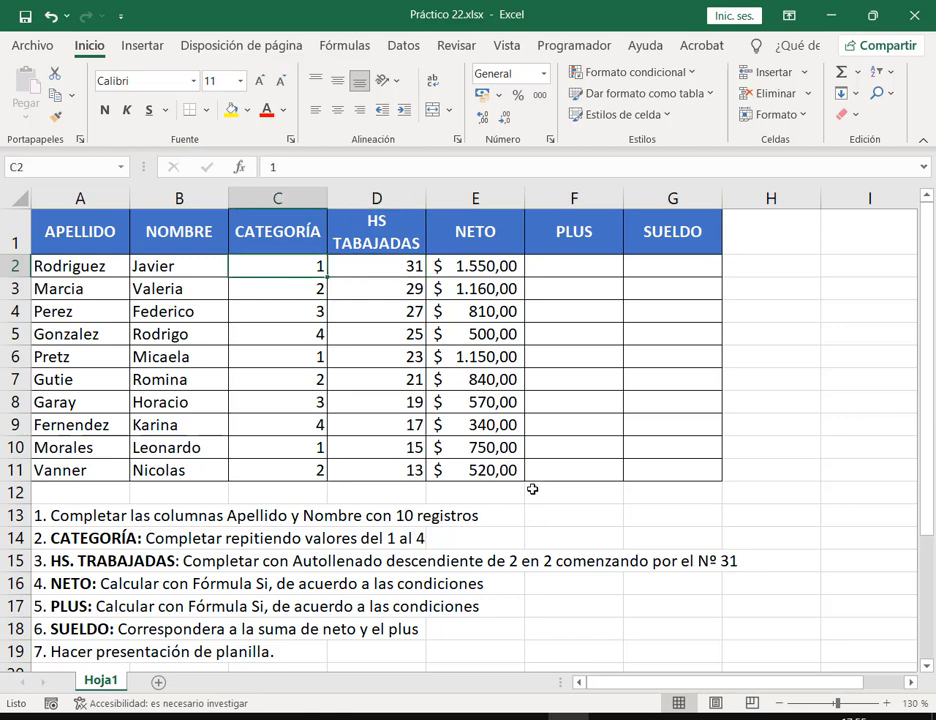
left_click(787, 269)
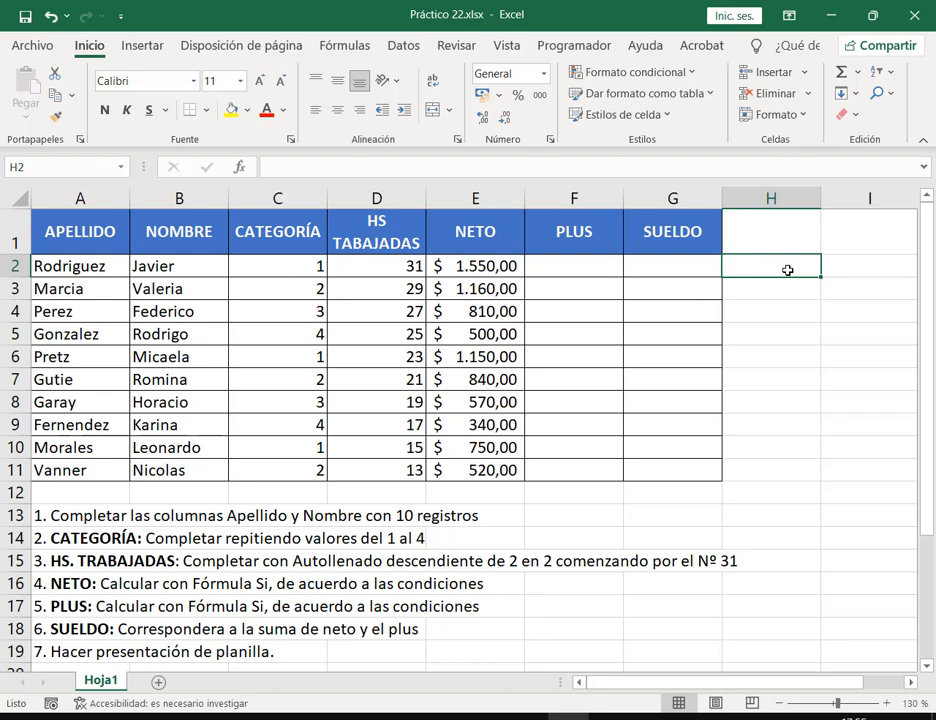
type("=")
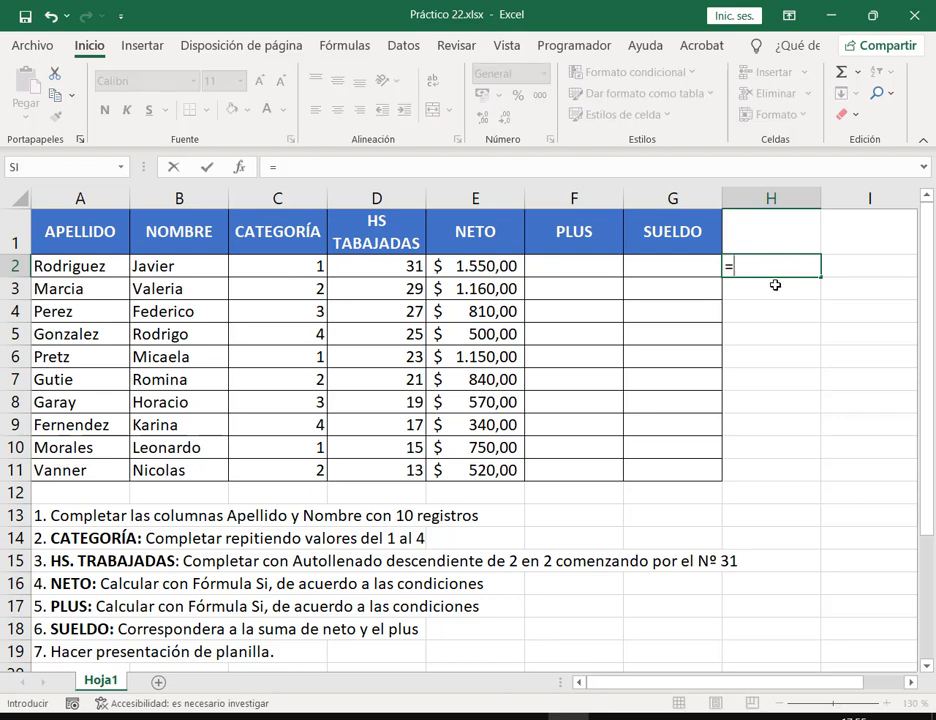
left_click(364, 265)
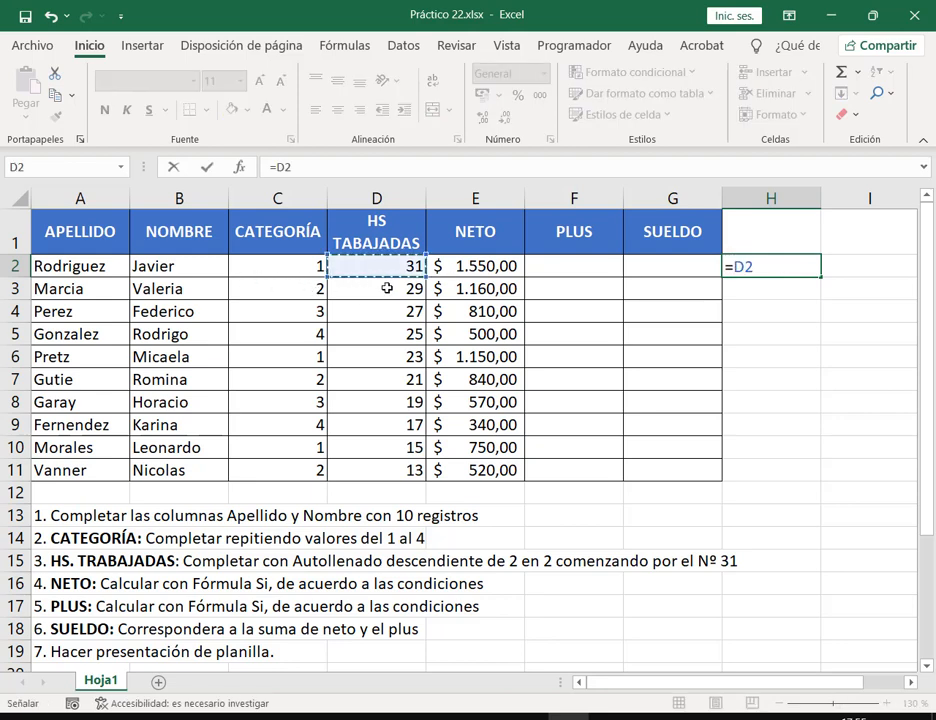
type("*")
scroll(428, 355, "down", 4)
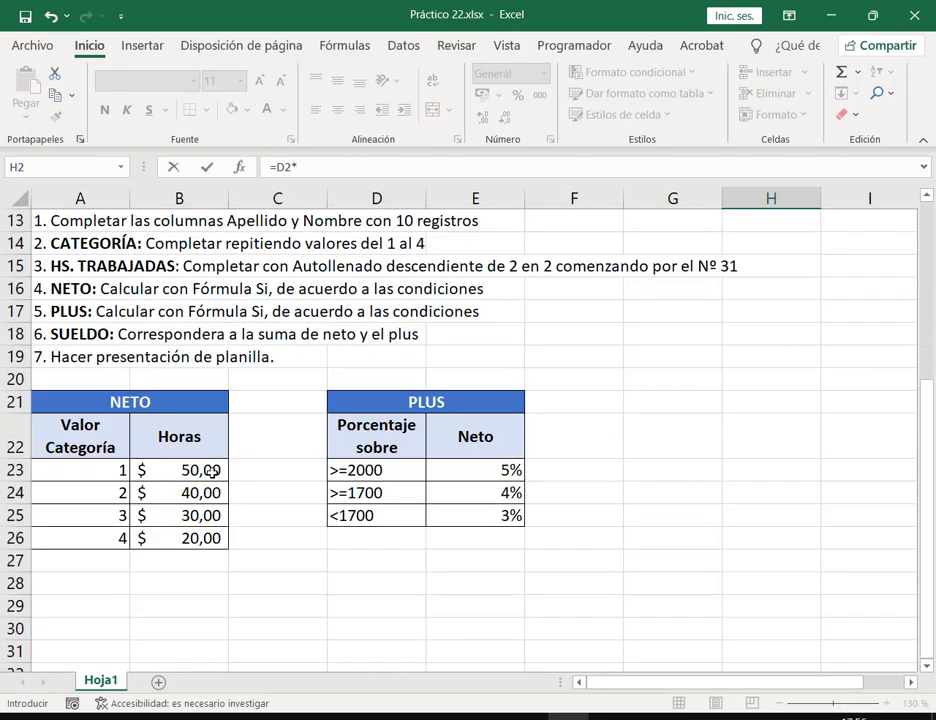
left_click(207, 466)
scroll(620, 409, "up", 4)
type("+")
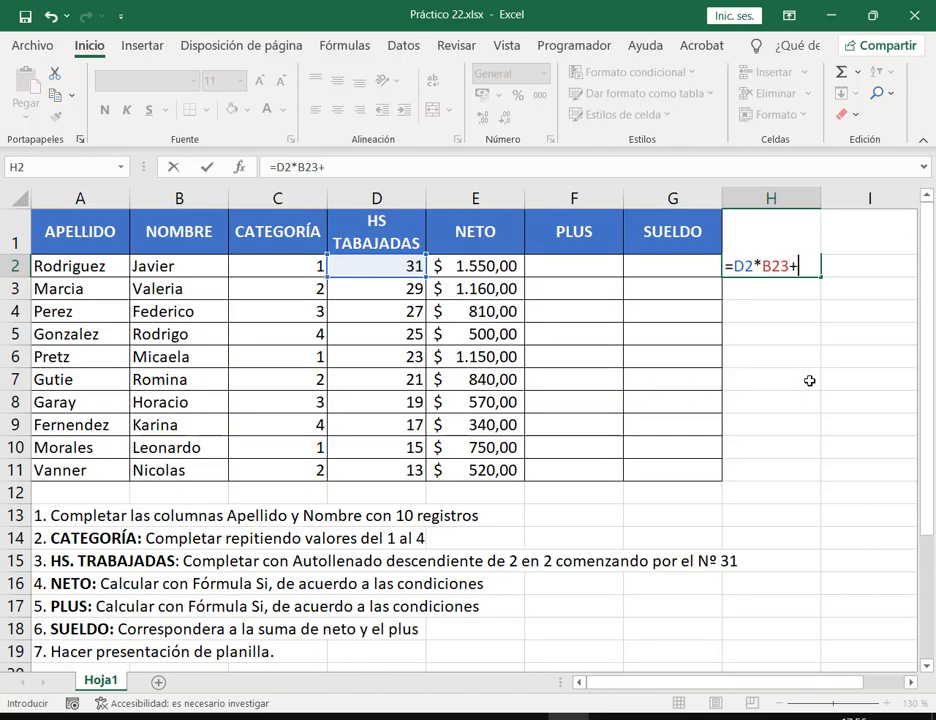
key("Return")
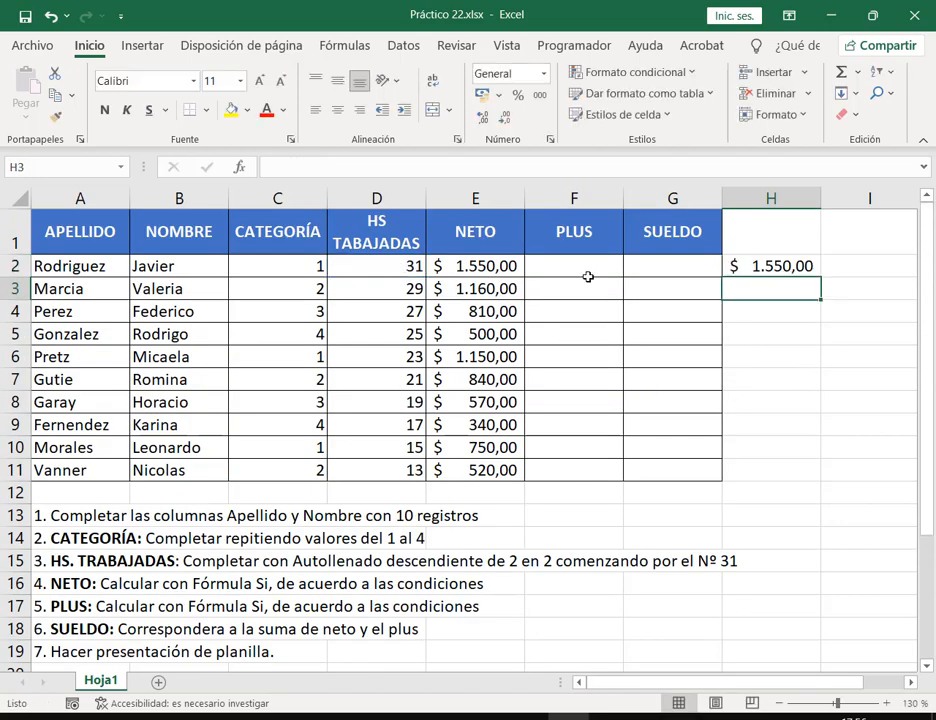
left_click(789, 266)
key("Delete")
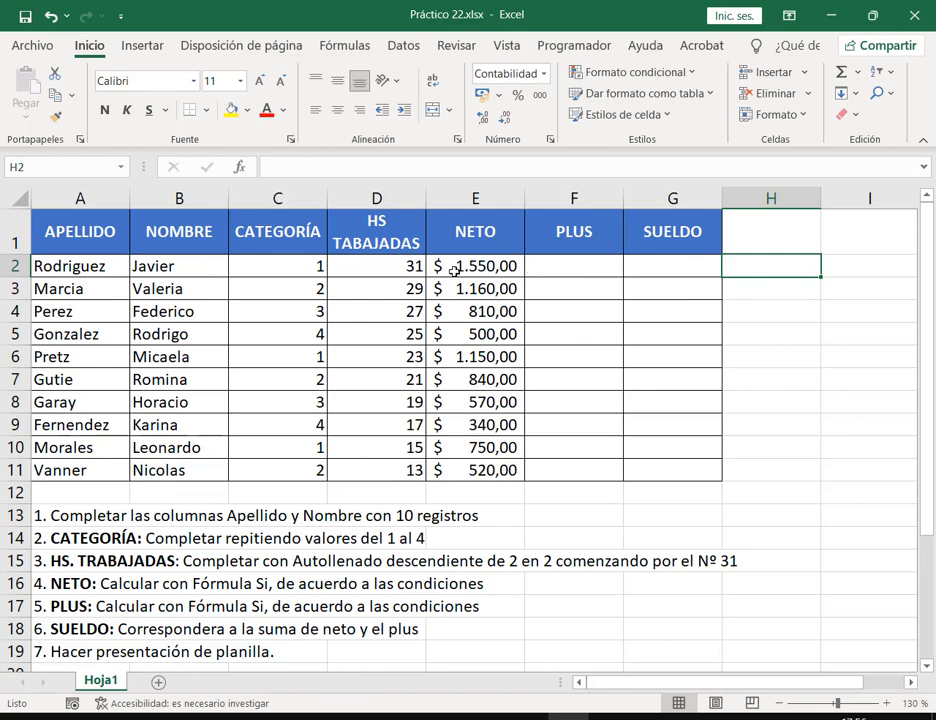
Check the NETO amount in row 7 by calculating =D7*B24 in the empty cell H7, and delete the check formula
left_click(740, 383)
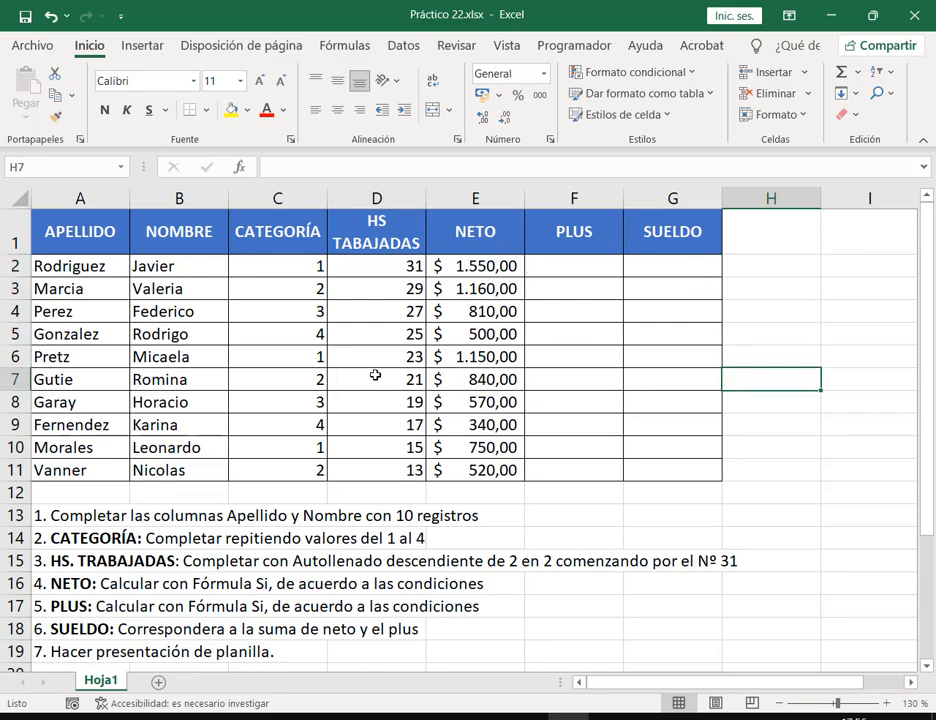
type("=")
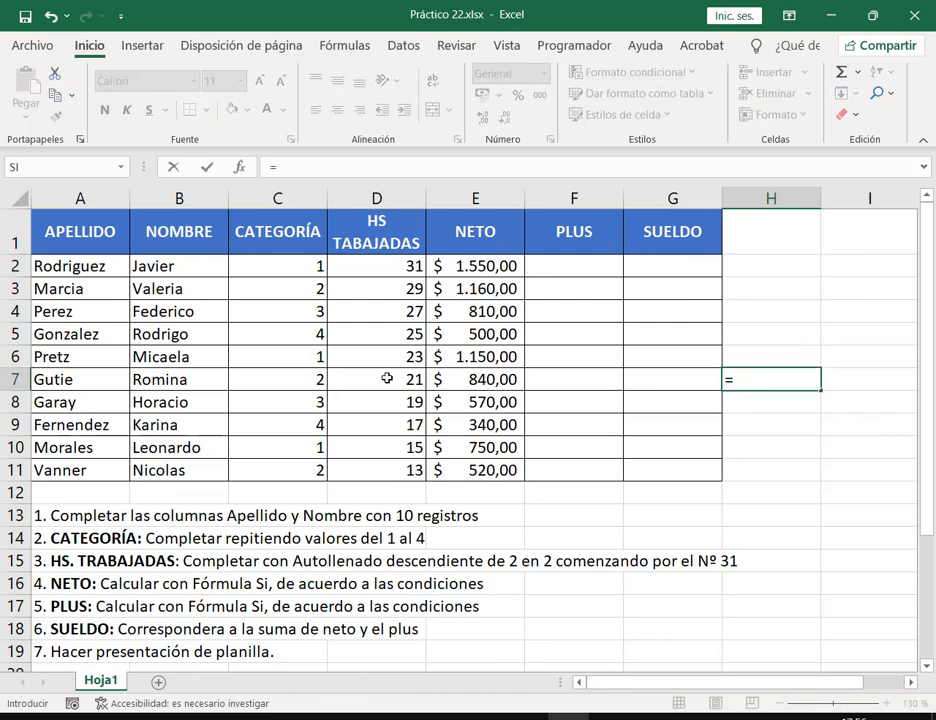
left_click(366, 380)
type("*")
scroll(481, 537, "down", 3)
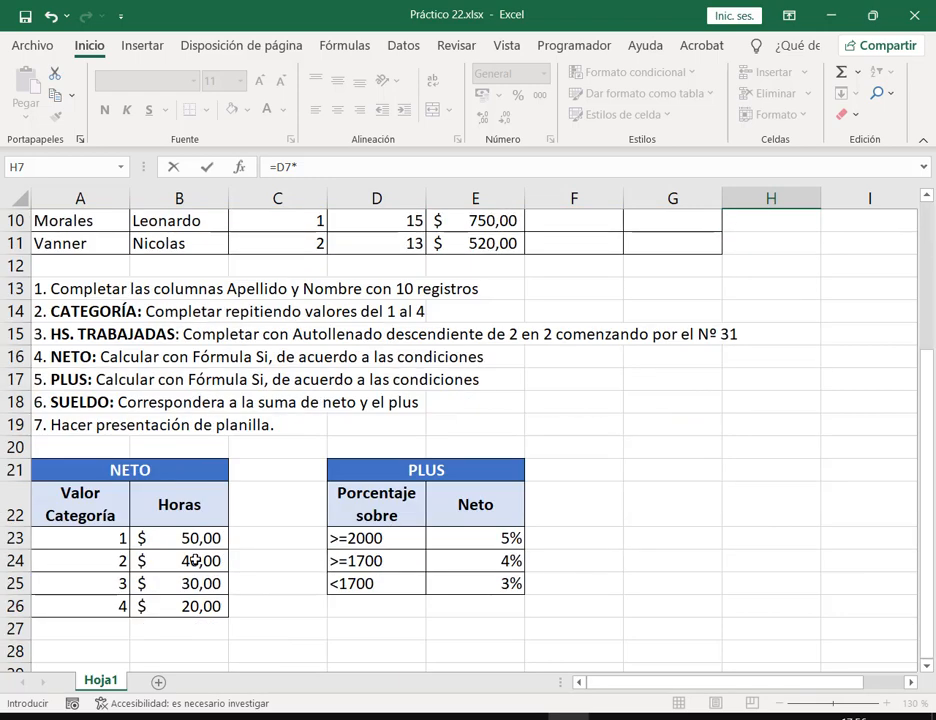
left_click(192, 560)
scroll(646, 458, "up", 3)
key("Return")
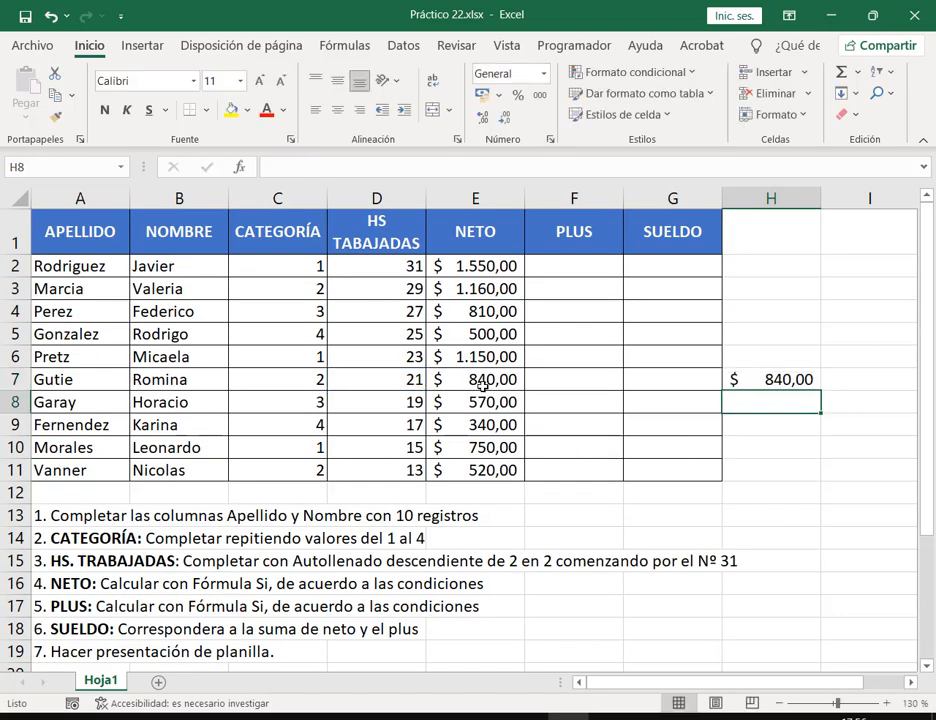
left_click(790, 380)
key("Delete")
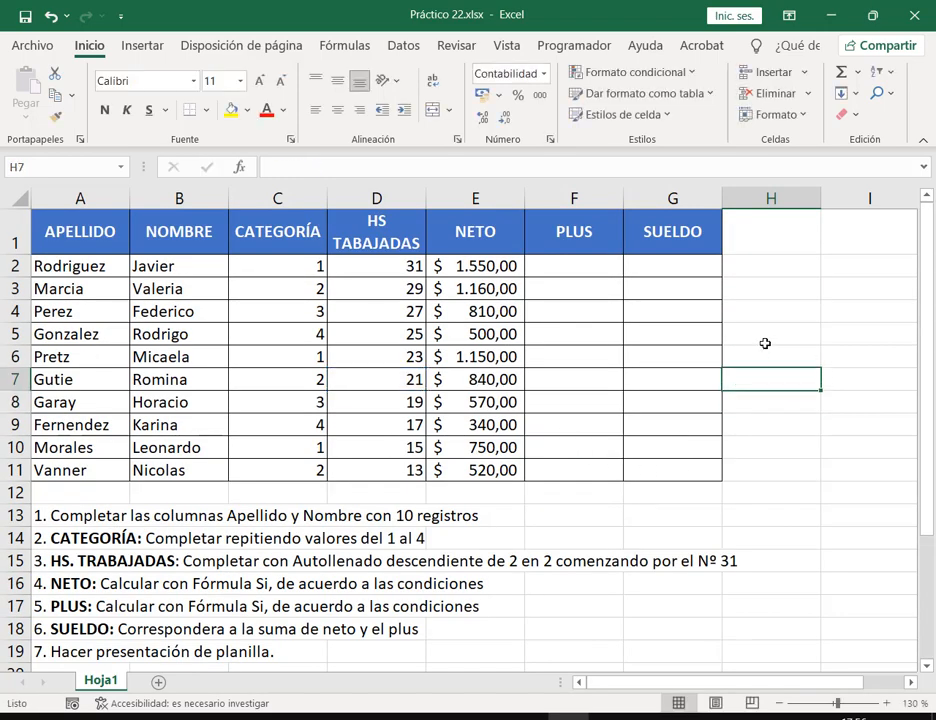
Check the NETO amount in row 4 by calculating =D4*B25 in the empty cell H4, and delete the check formula
left_click(778, 309)
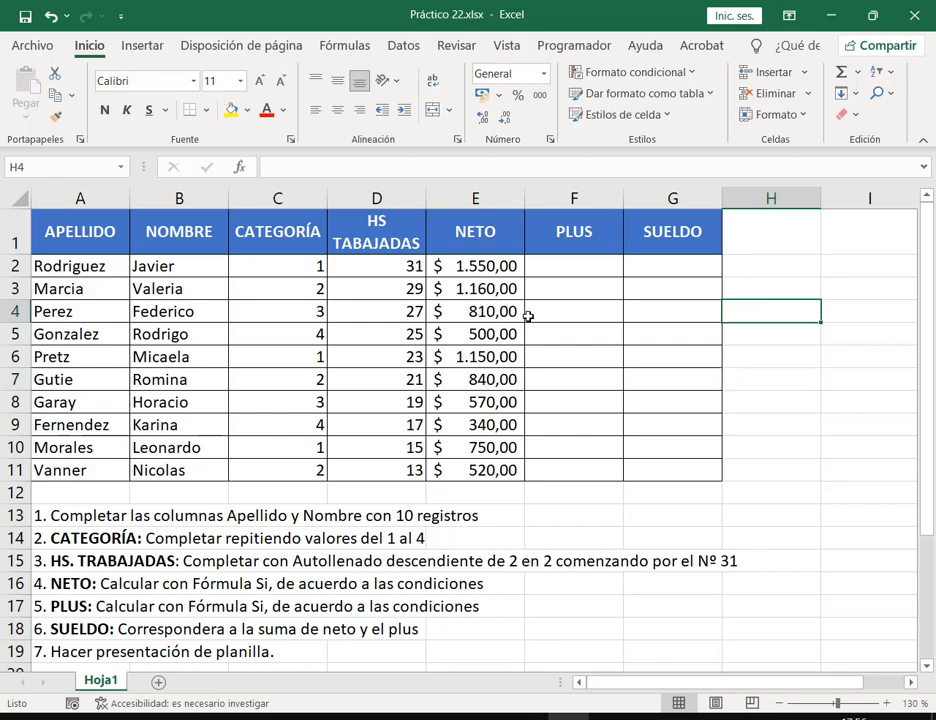
type("=")
left_click(390, 309)
type("*")
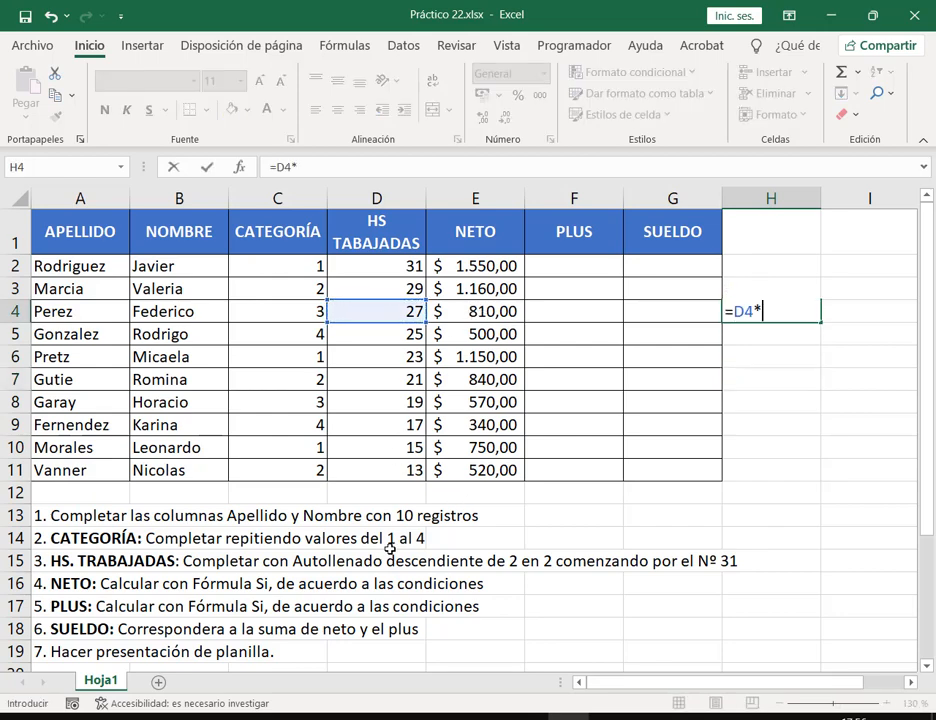
scroll(232, 523, "down", 4)
scroll(685, 472, "up", 4)
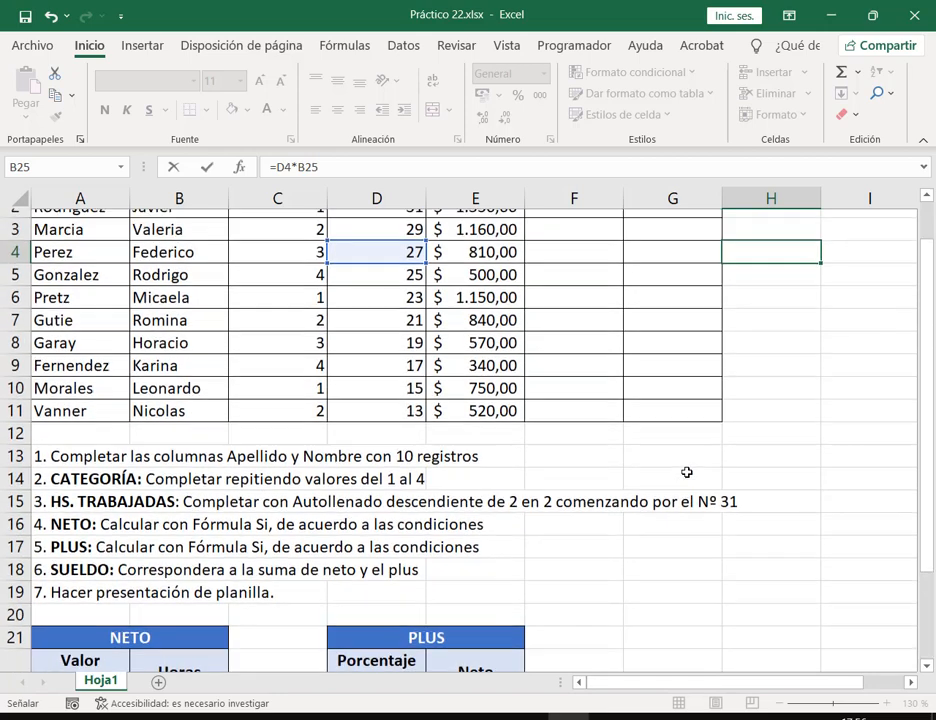
key("Return")
left_click(787, 311)
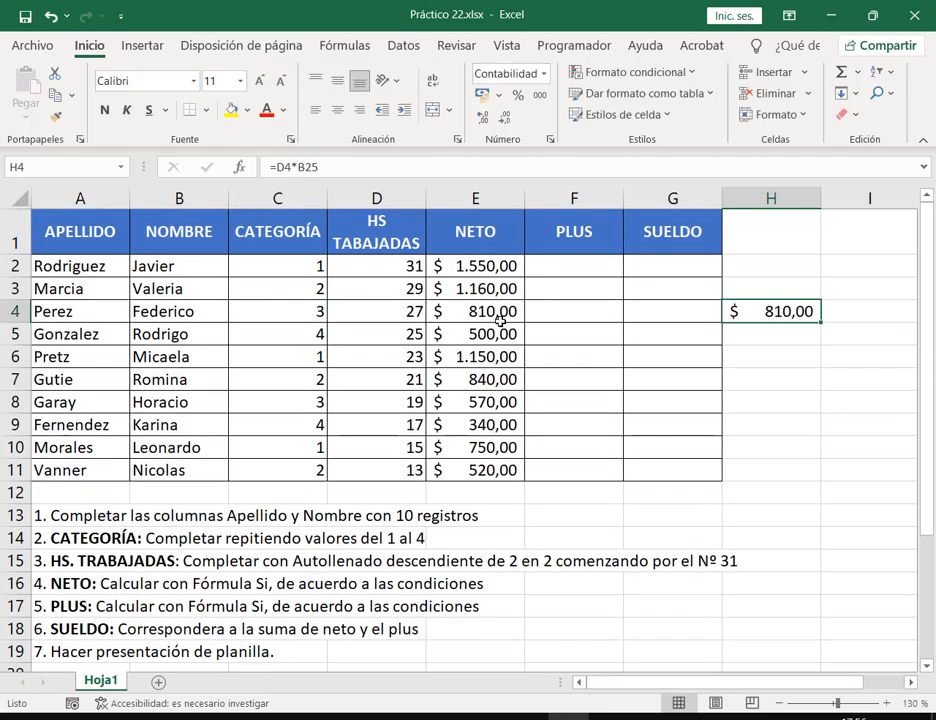
key("Delete")
Check the NETO amount in row 9 by calculating =D9*B26 in the empty cell H9, and delete the check formula
left_click(746, 425)
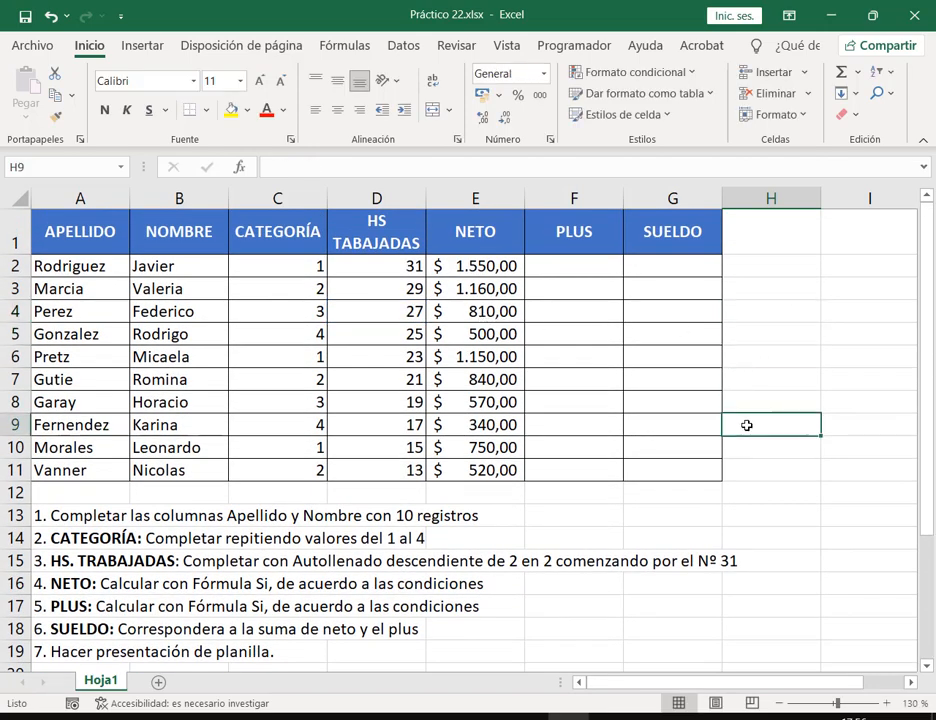
type("=")
left_click(415, 425)
scroll(510, 485, "down", 3)
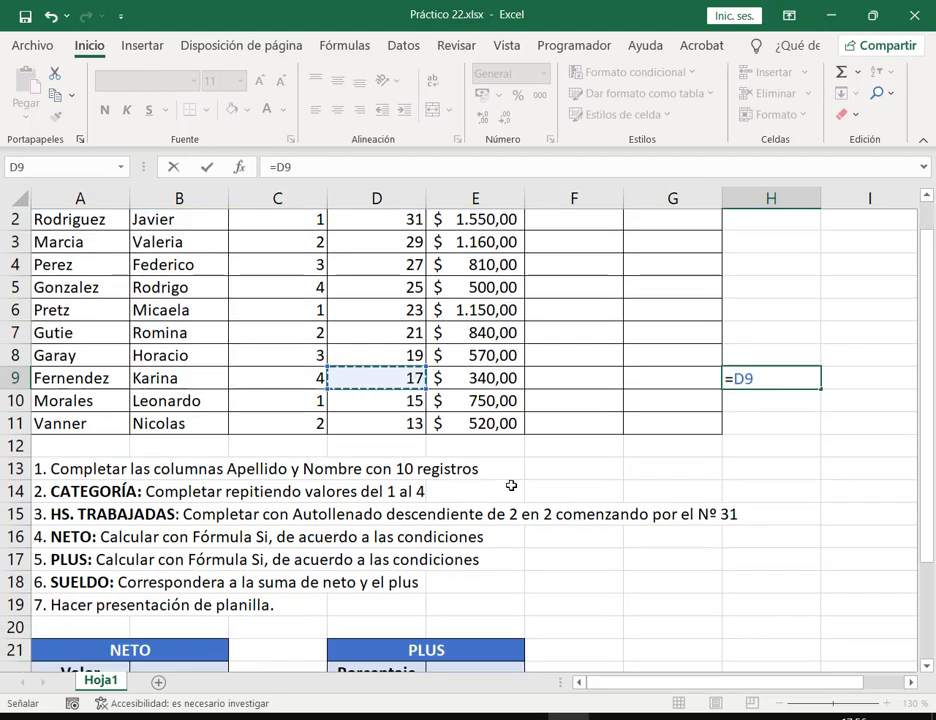
type("*")
left_click(195, 600)
scroll(696, 355, "up", 3)
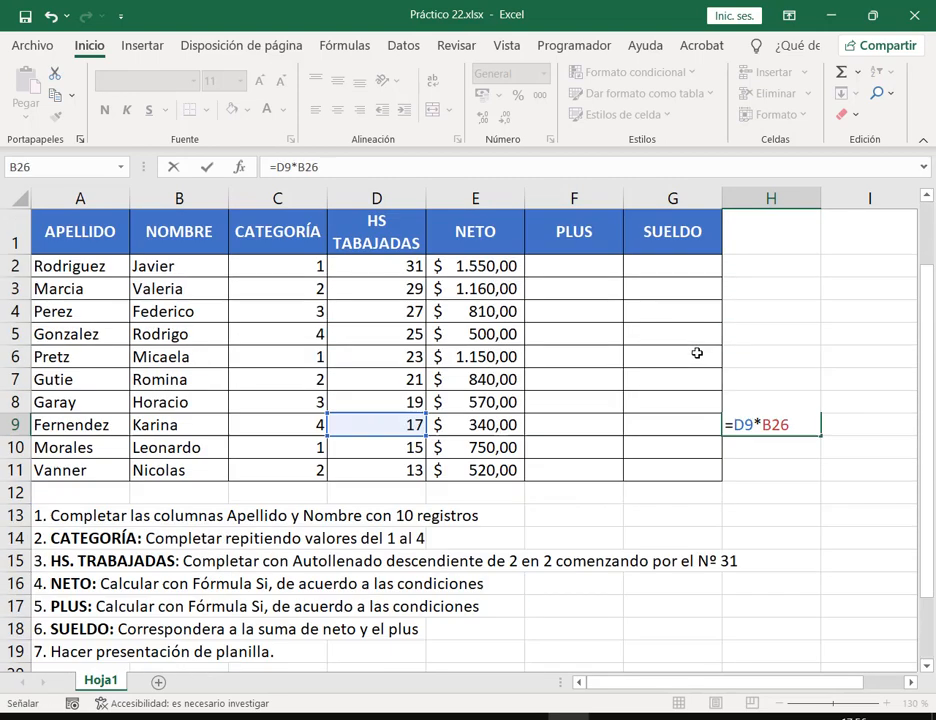
key("Return")
left_click(779, 426)
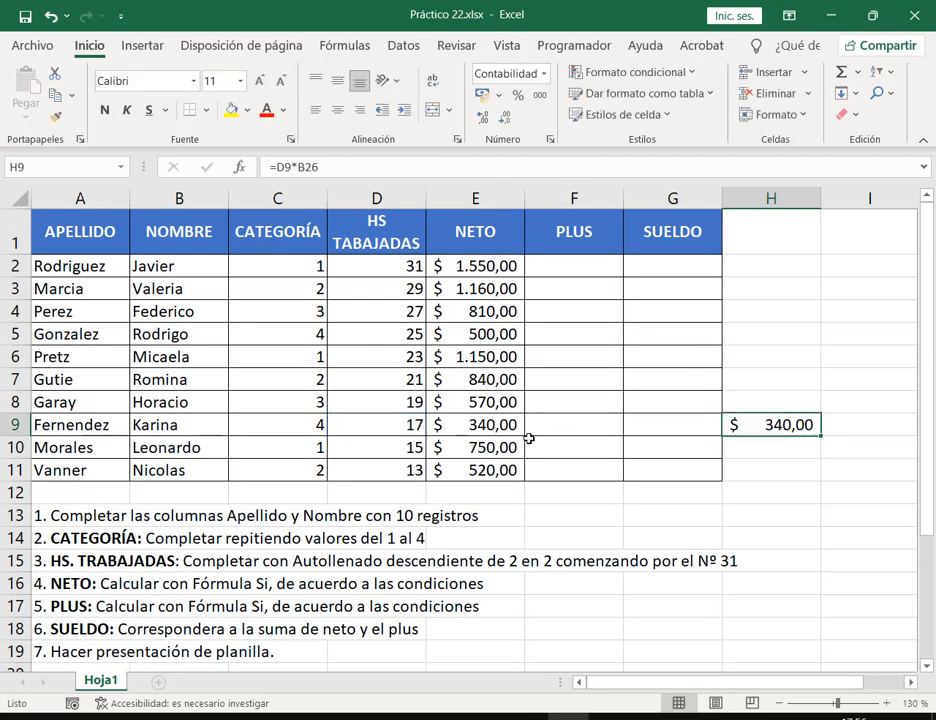
key("Delete")
Select the first PLUS cell, F2, and examine the PLUS conditions table's thresholds, comparison operators and percentages alongside the NETO column
left_click(579, 264)
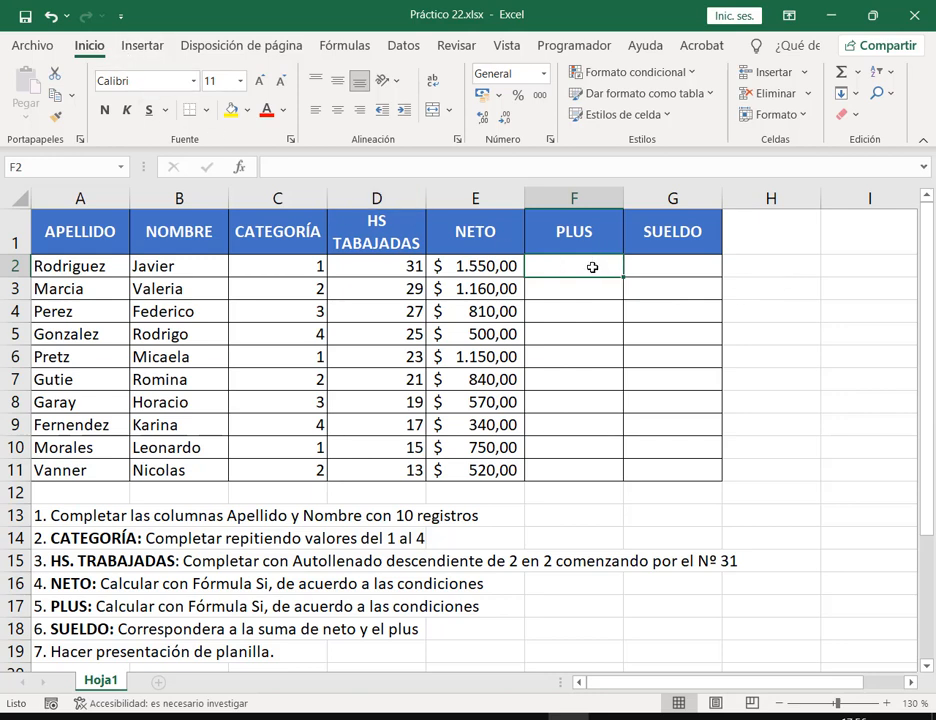
scroll(437, 604, "down", 3)
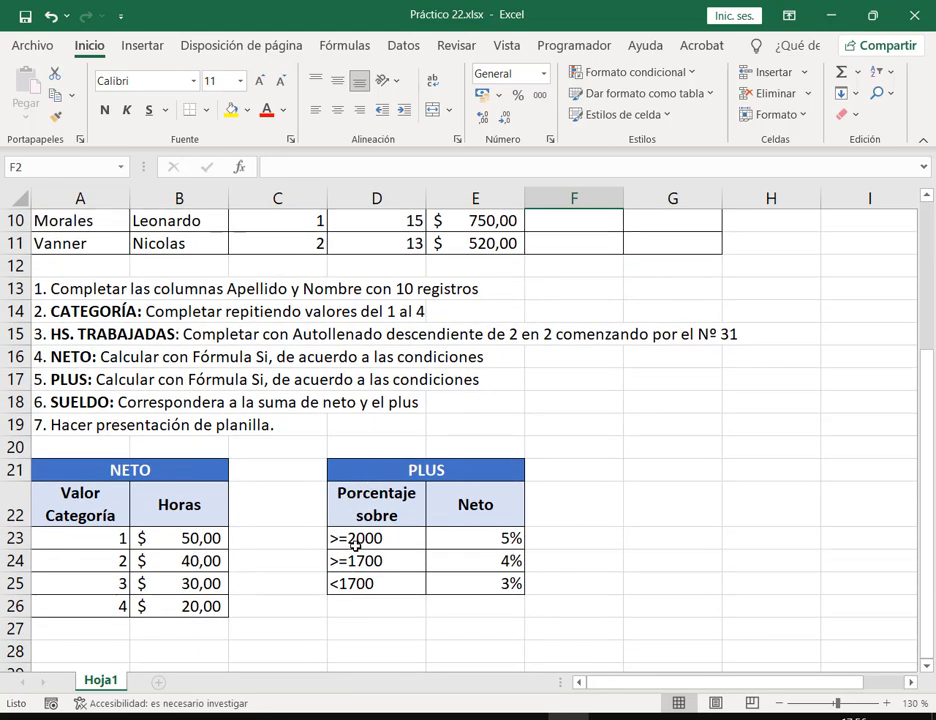
mouse_move(325, 527)
left_mouse_down()
mouse_move(404, 591)
mouse_move(399, 599)
left_mouse_up()
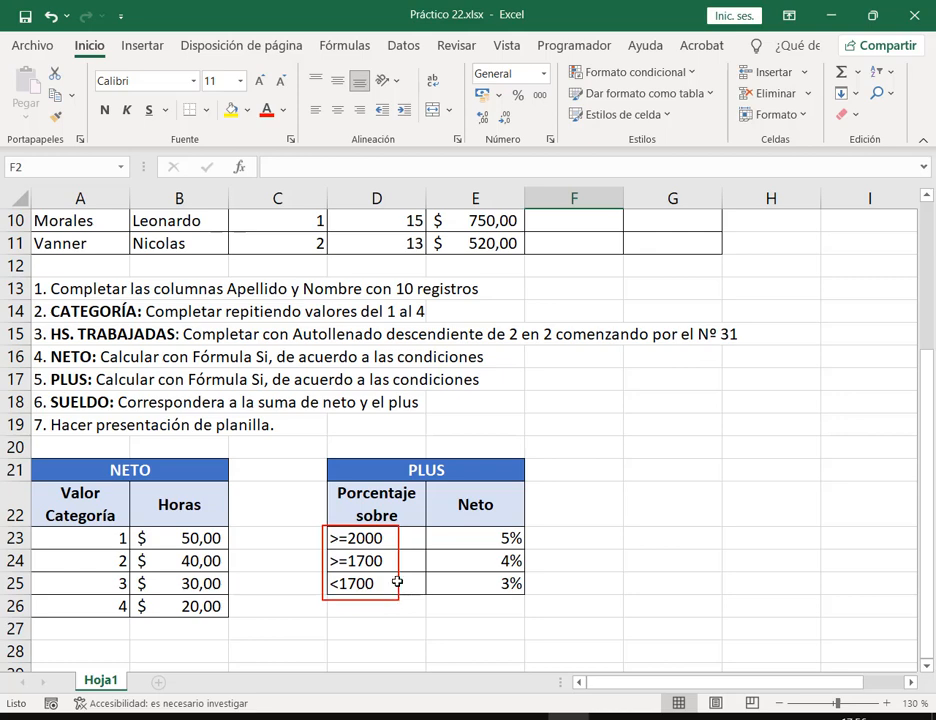
key("Escape")
scroll(373, 563, "up", 3)
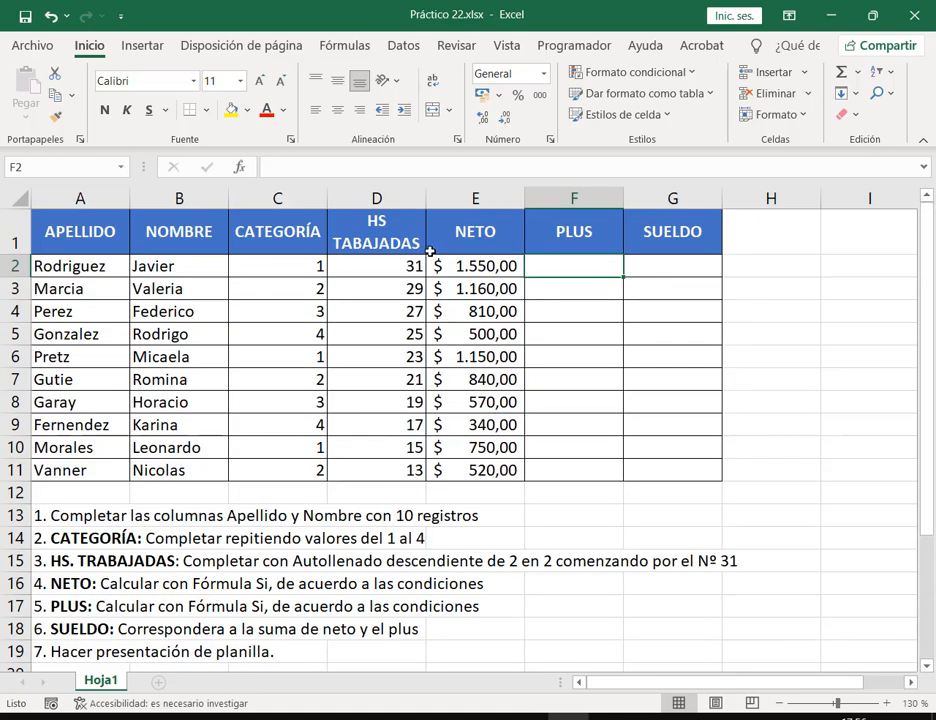
left_click_drag(430, 253, 520, 483)
scroll(520, 487, "down", 5)
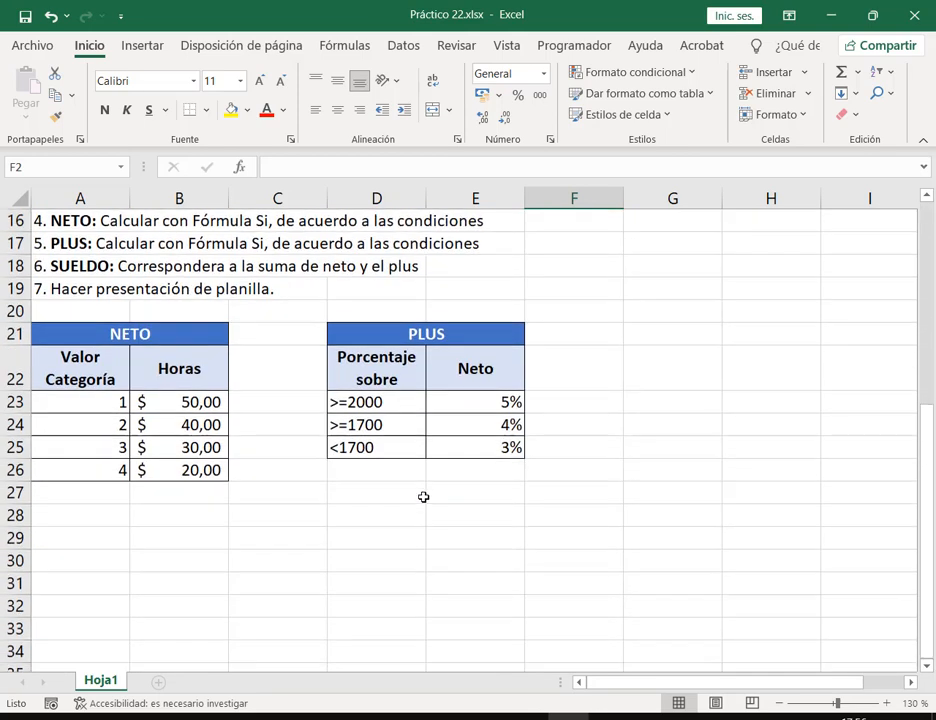
mouse_move(323, 391)
left_mouse_down()
mouse_move(387, 412)
mouse_move(525, 410)
left_mouse_up()
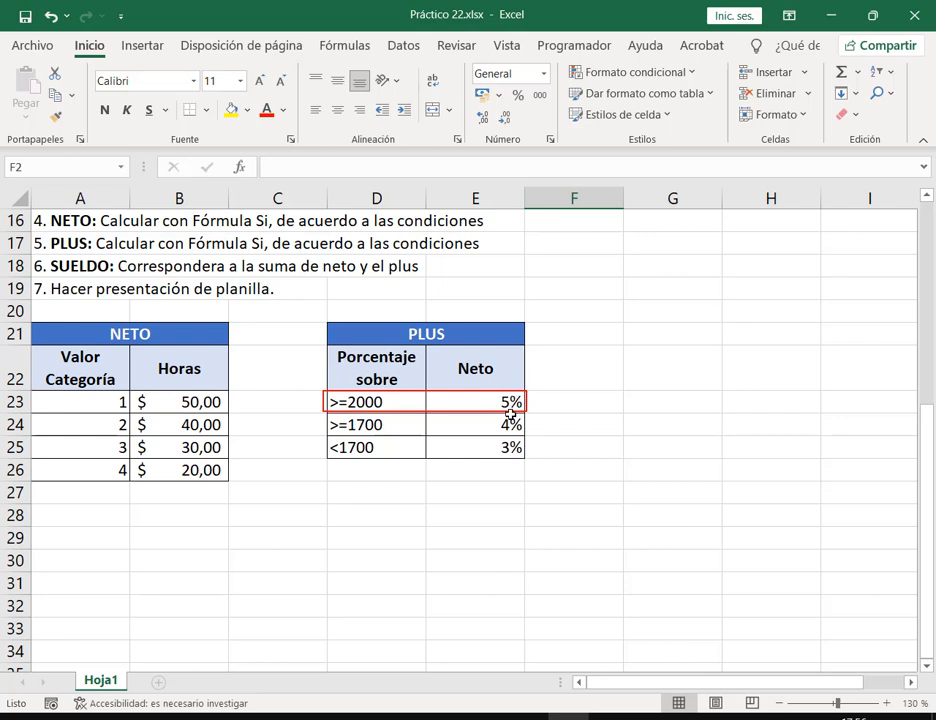
mouse_move(327, 416)
left_mouse_down()
mouse_move(389, 430)
mouse_move(524, 432)
left_mouse_up()
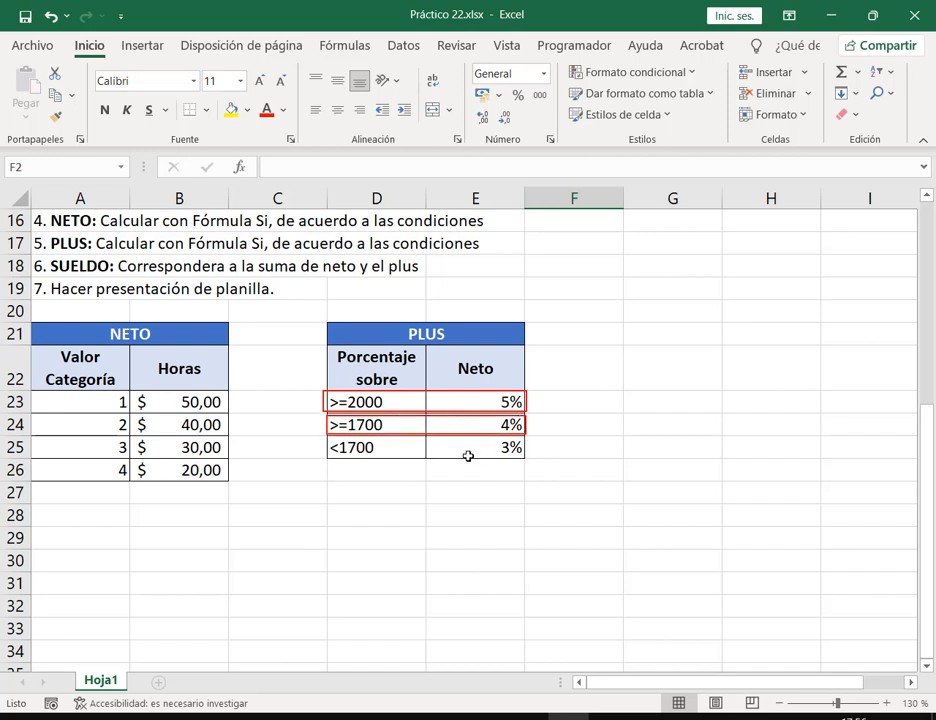
left_click_drag(328, 437, 524, 460)
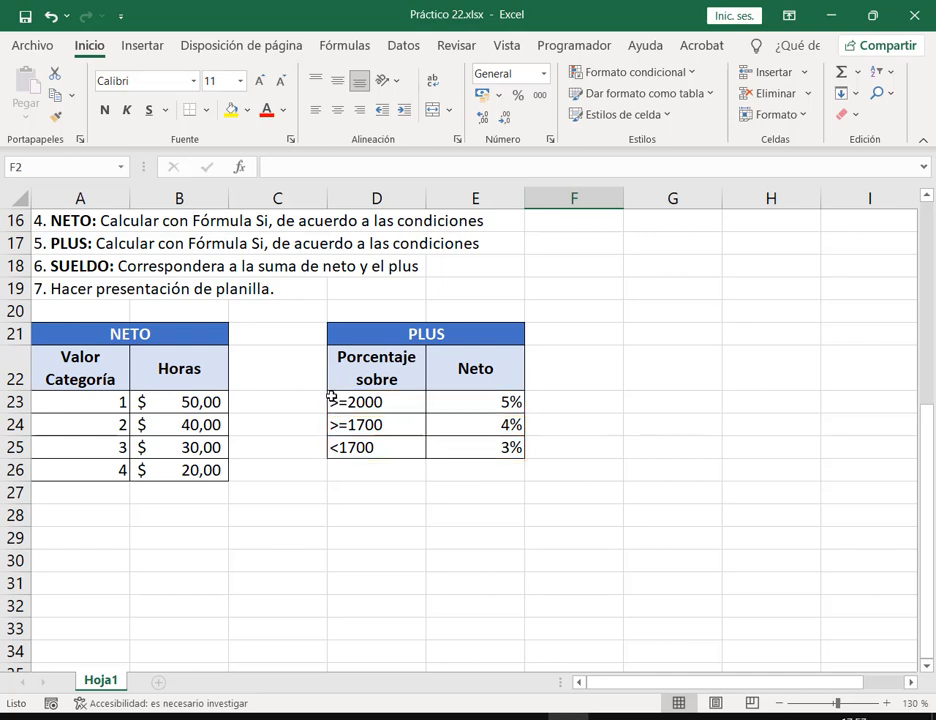
left_click_drag(326, 392, 348, 455)
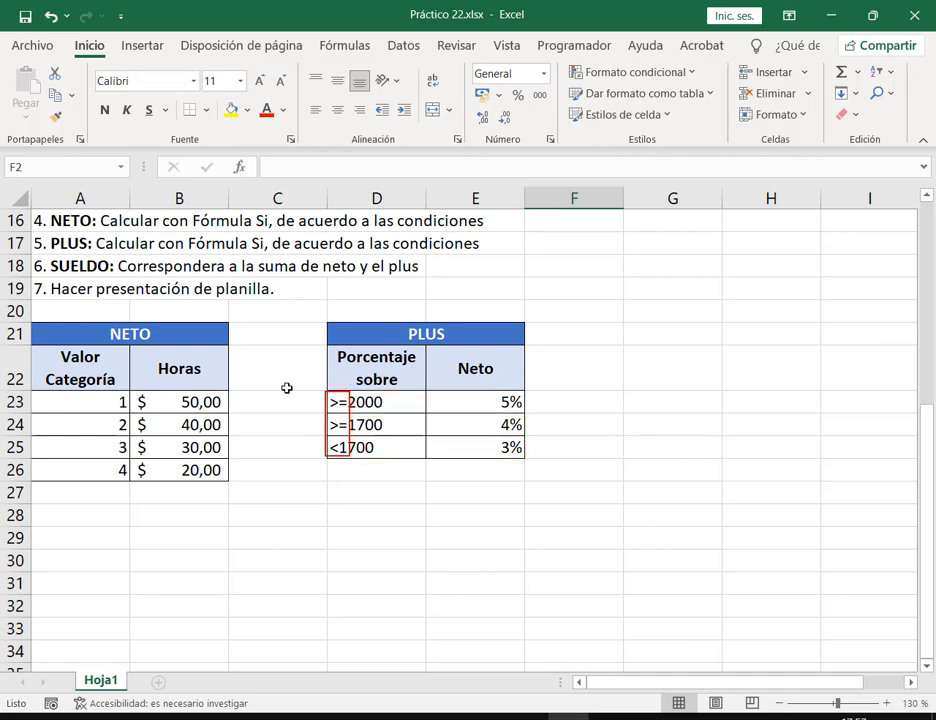
left_click_drag(288, 389, 325, 401)
left_click_drag(305, 468, 337, 453)
key("Escape")
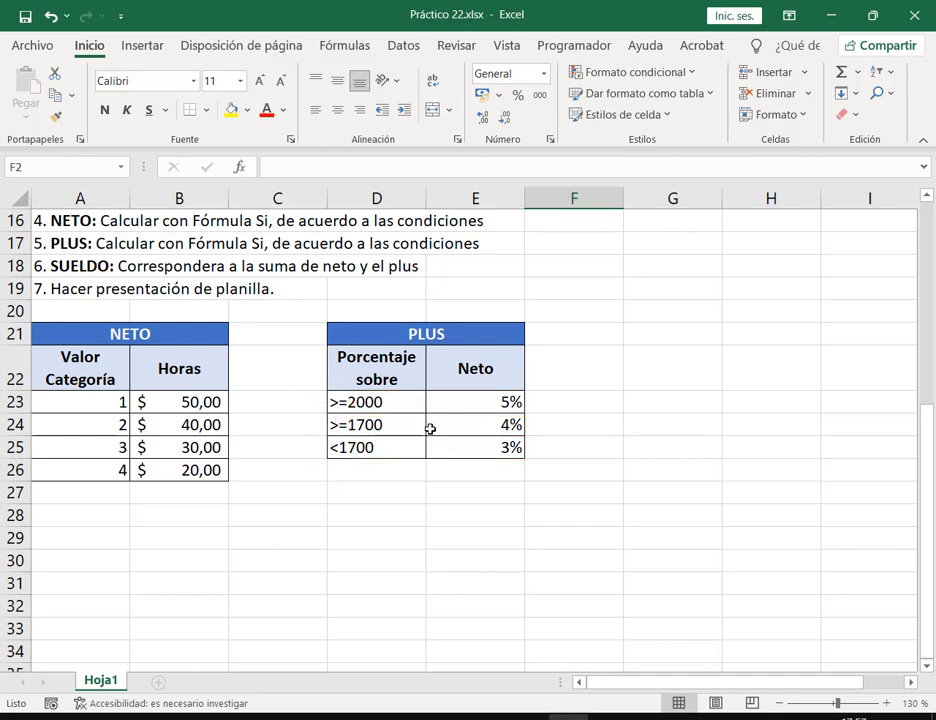
scroll(613, 420, "up", 2)
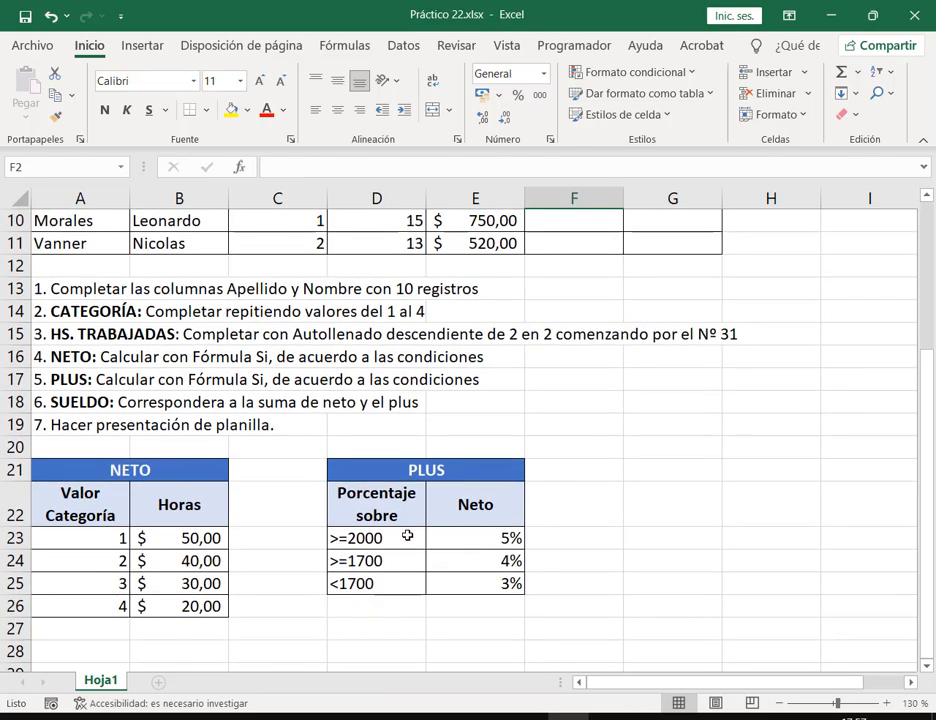
scroll(689, 524, "up", 3)
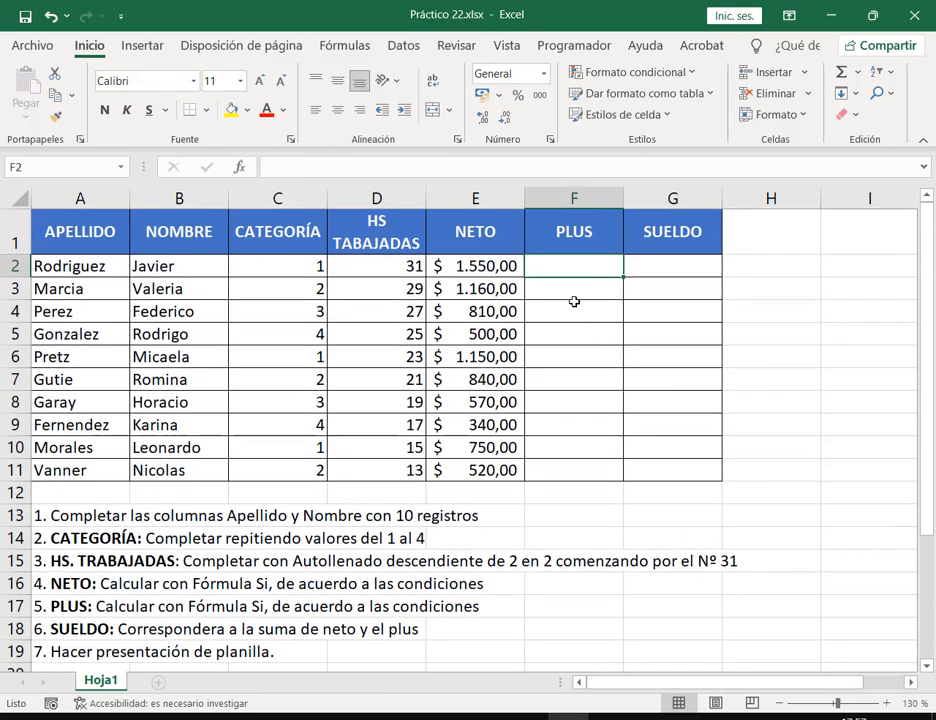
Insert an SI function in F2 and set its logical test to E2>=2000
left_click(240, 167)
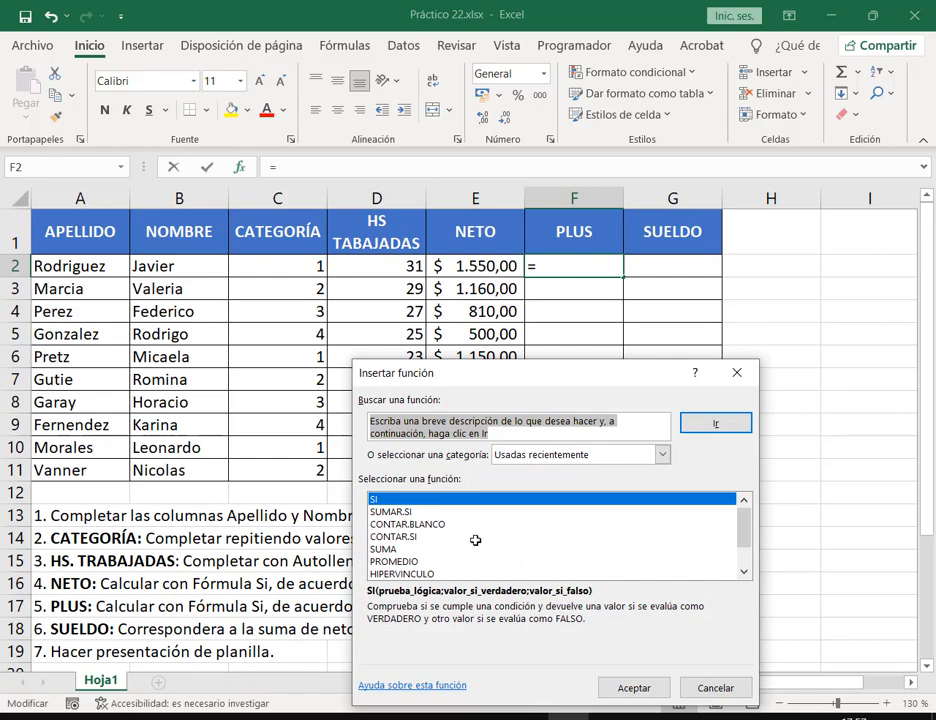
left_click(638, 687)
left_click(500, 267)
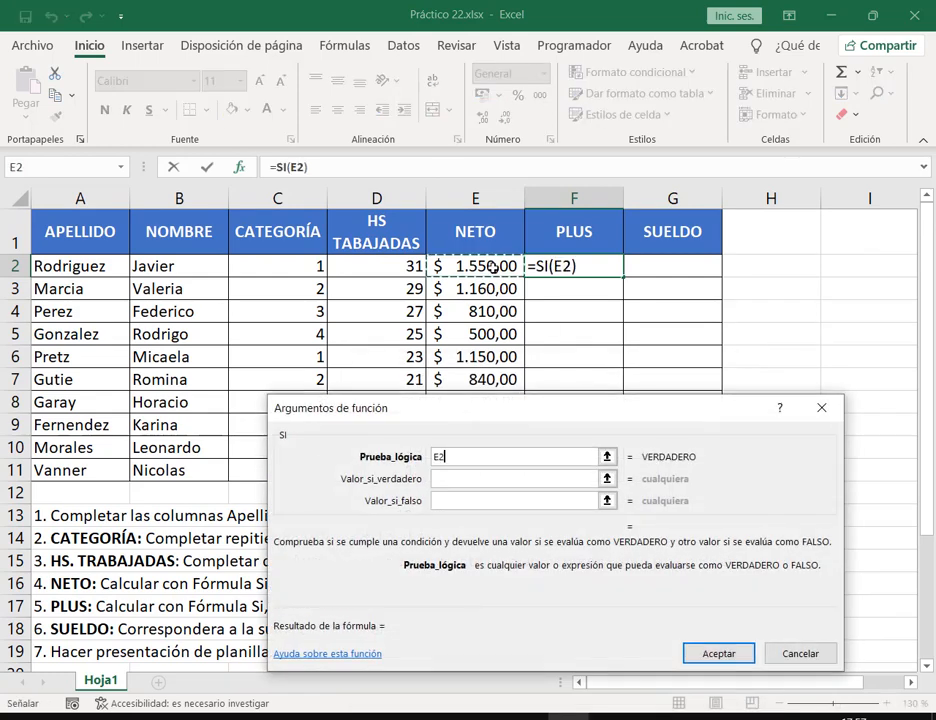
scroll(538, 283, "down", 7)
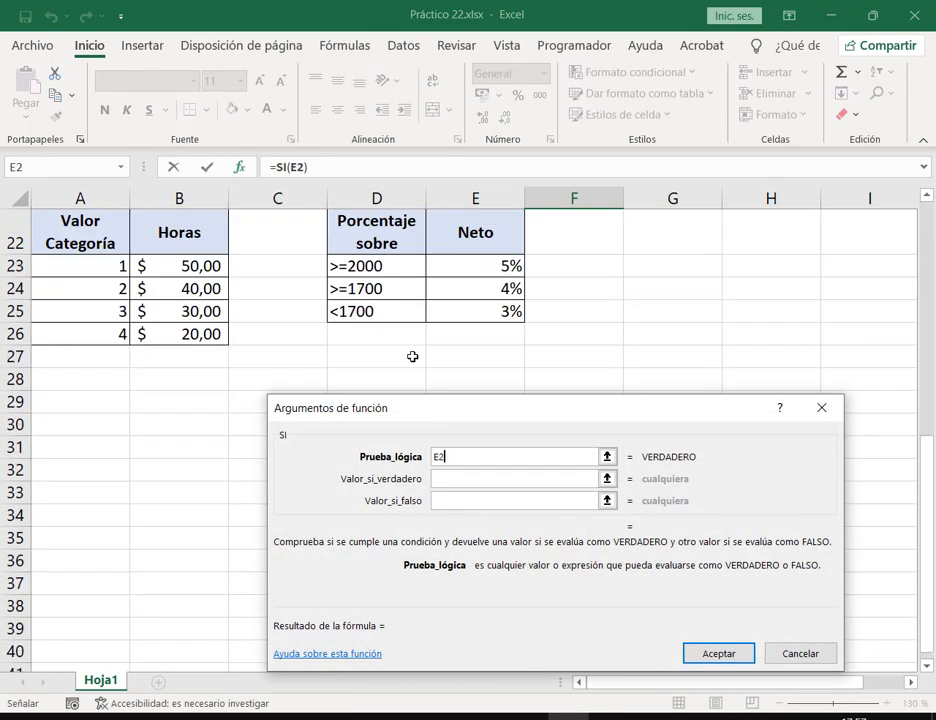
type(">")
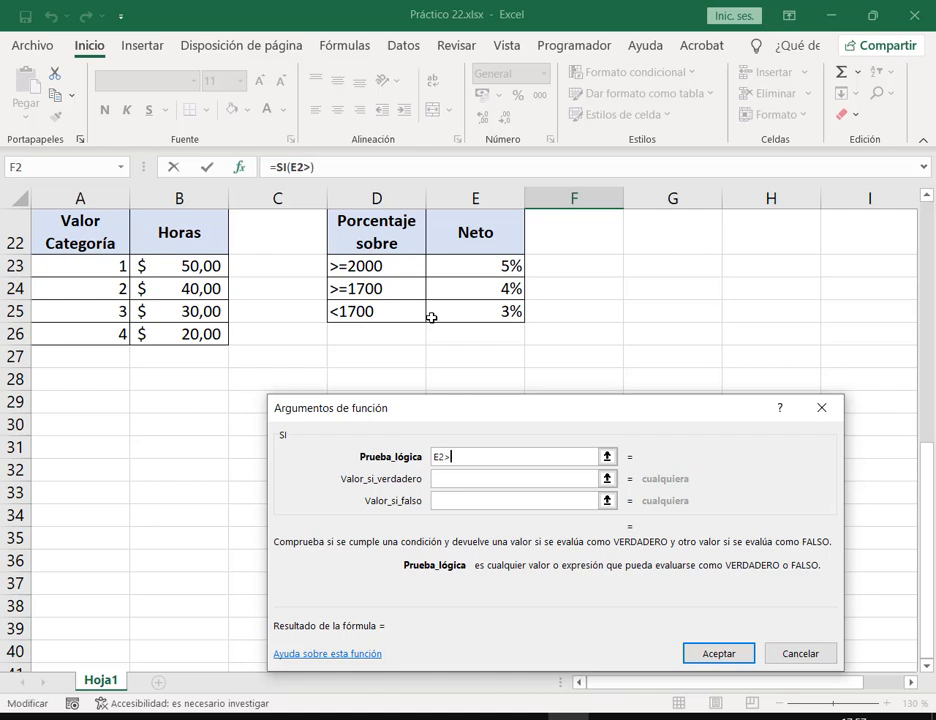
type("=2000")
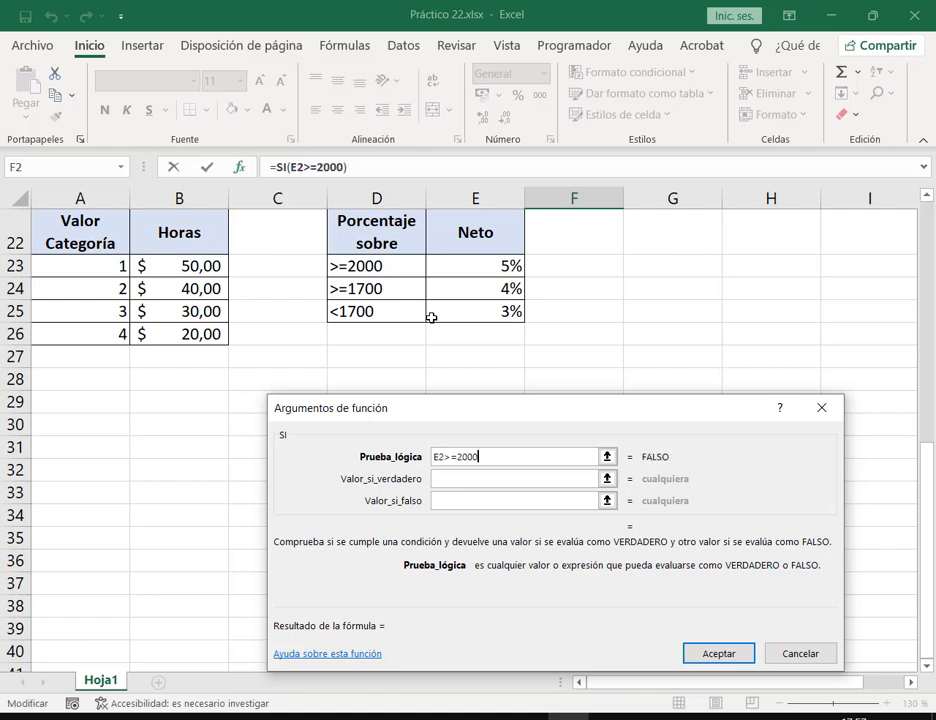
Set the SI function's value if true to $E$23*E2, with the percentage cell as an absolute reference
left_click(493, 477)
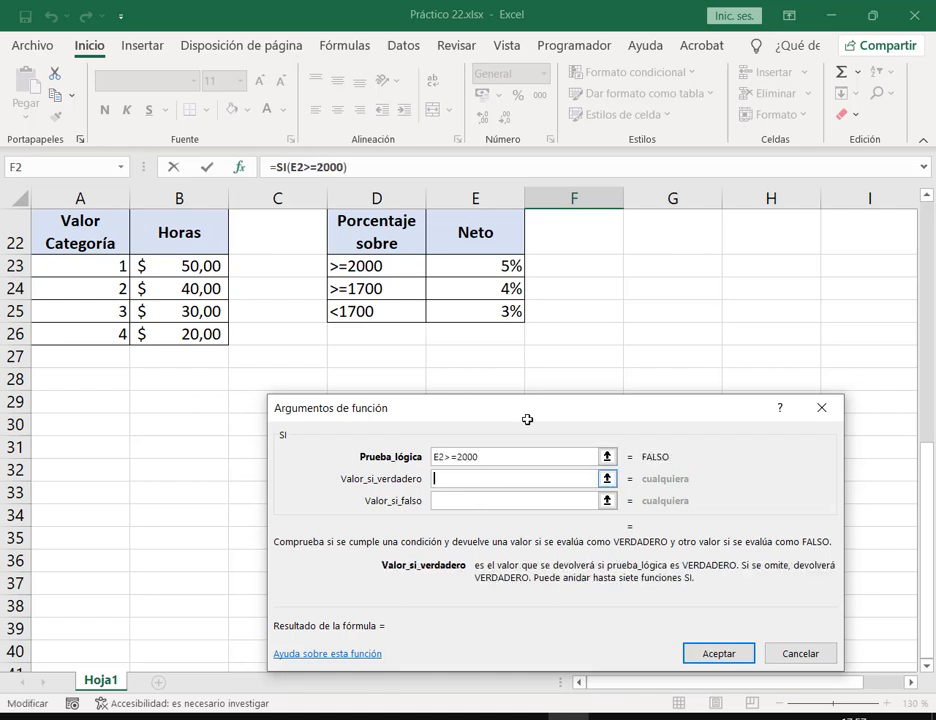
left_click(498, 265)
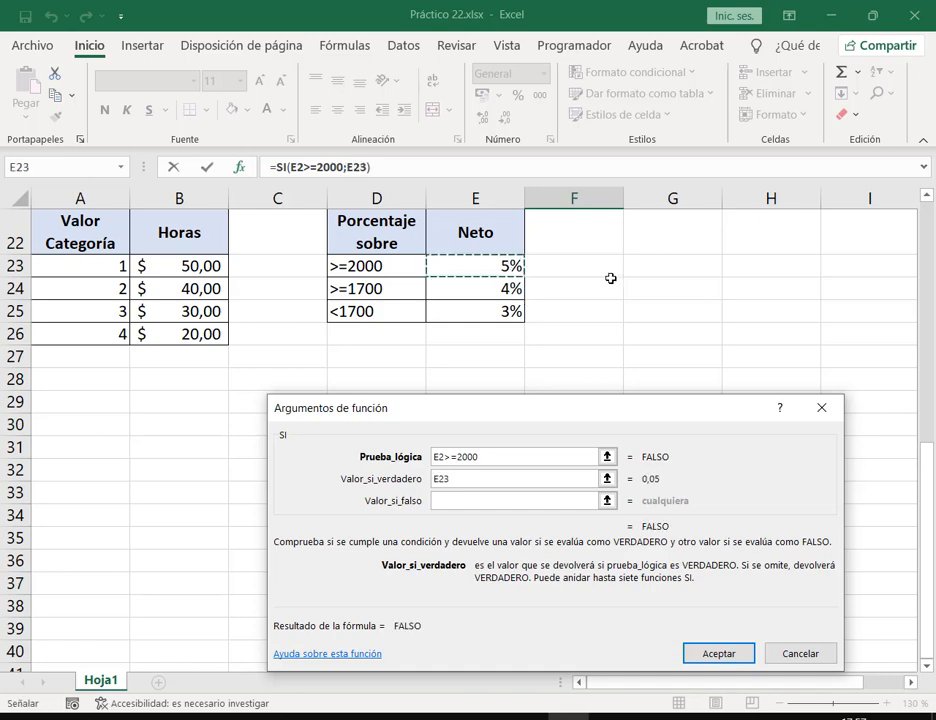
key("F4")
scroll(574, 285, "up", 7)
type("*")
left_click(500, 266)
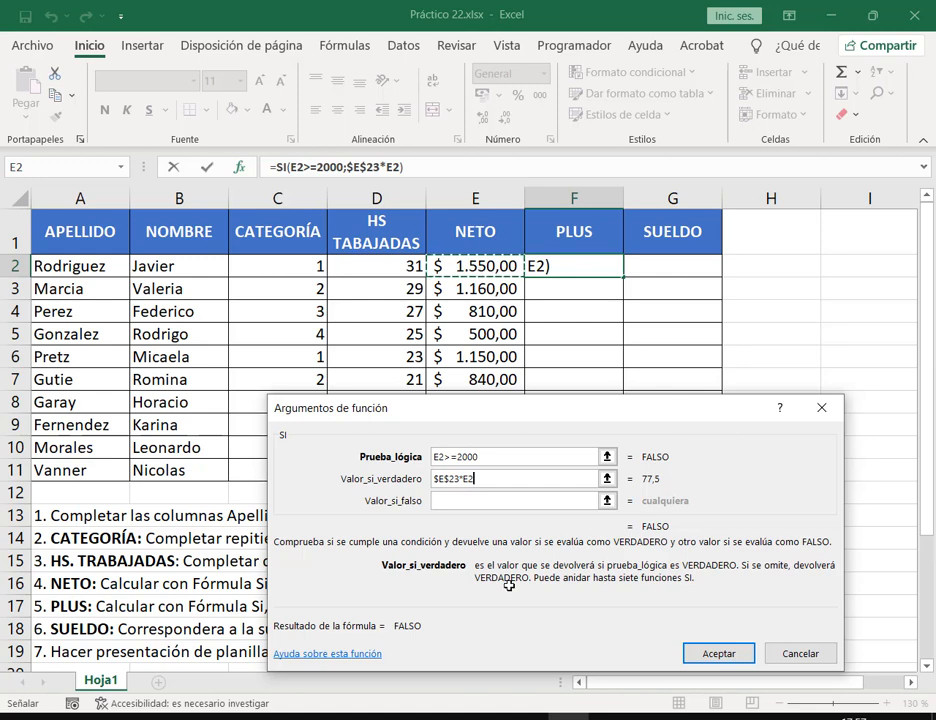
Nest a second SI function as the first one's value if false, with the logical test E2>=1700
left_click(523, 499)
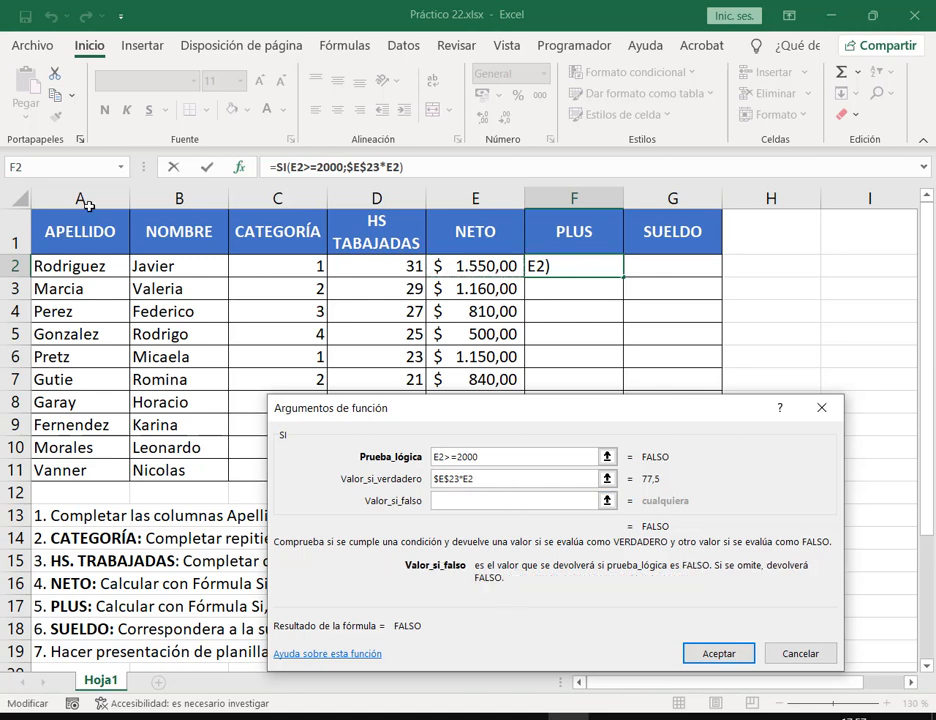
left_click(120, 167)
left_click(80, 188)
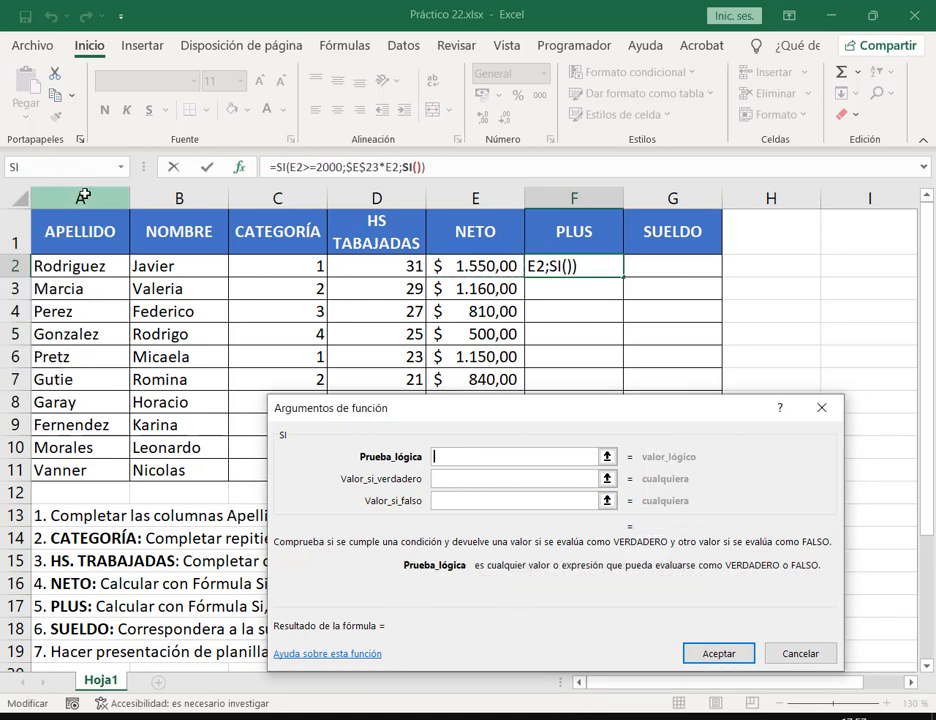
left_click(466, 266)
scroll(481, 273, "down", 7)
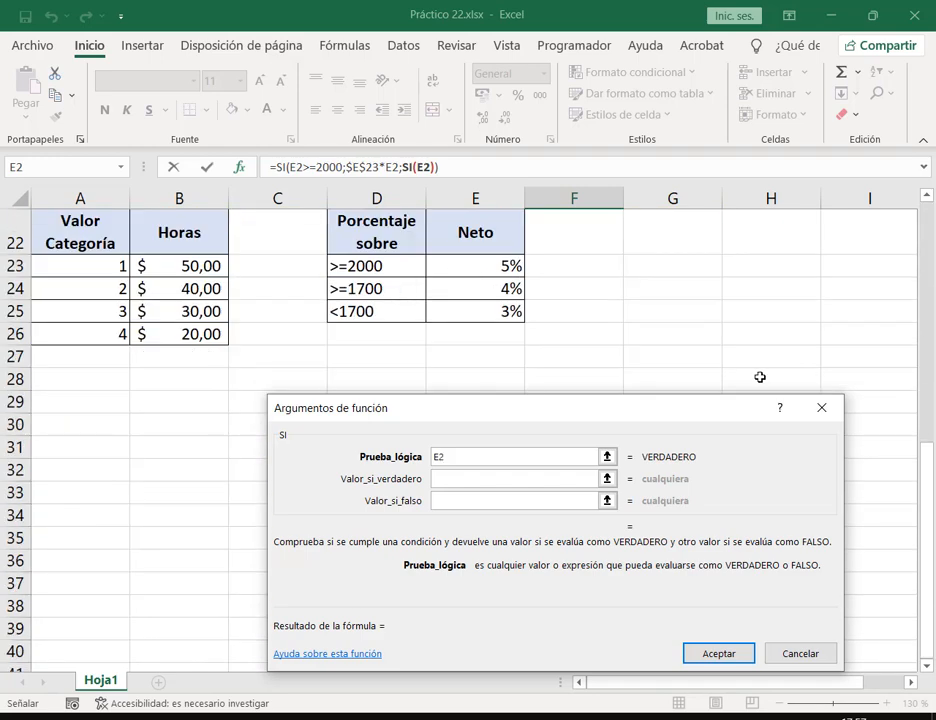
type(">=")
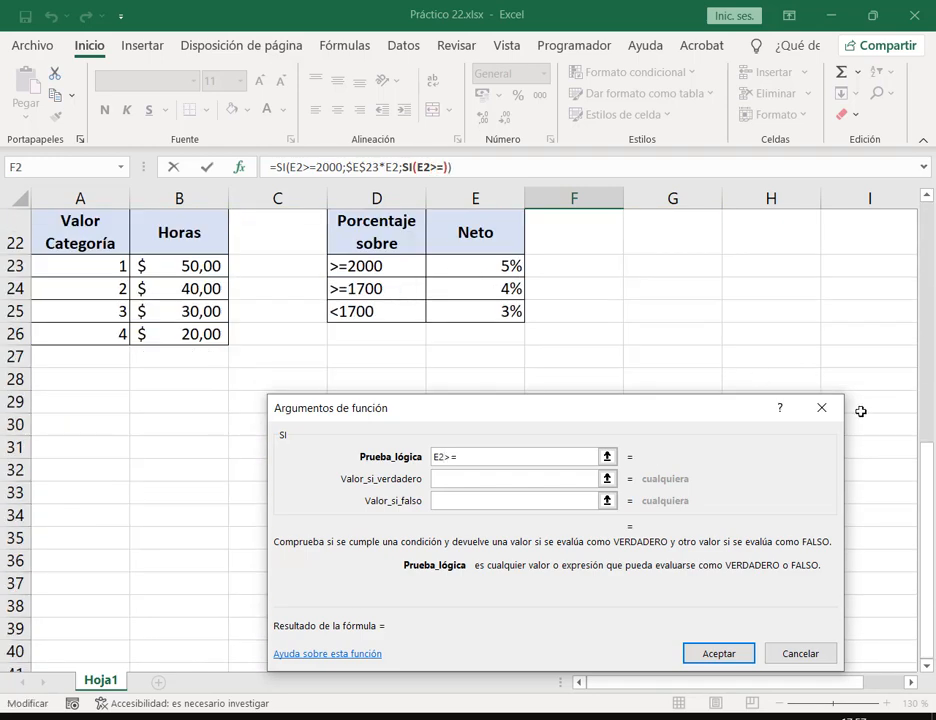
type("1700")
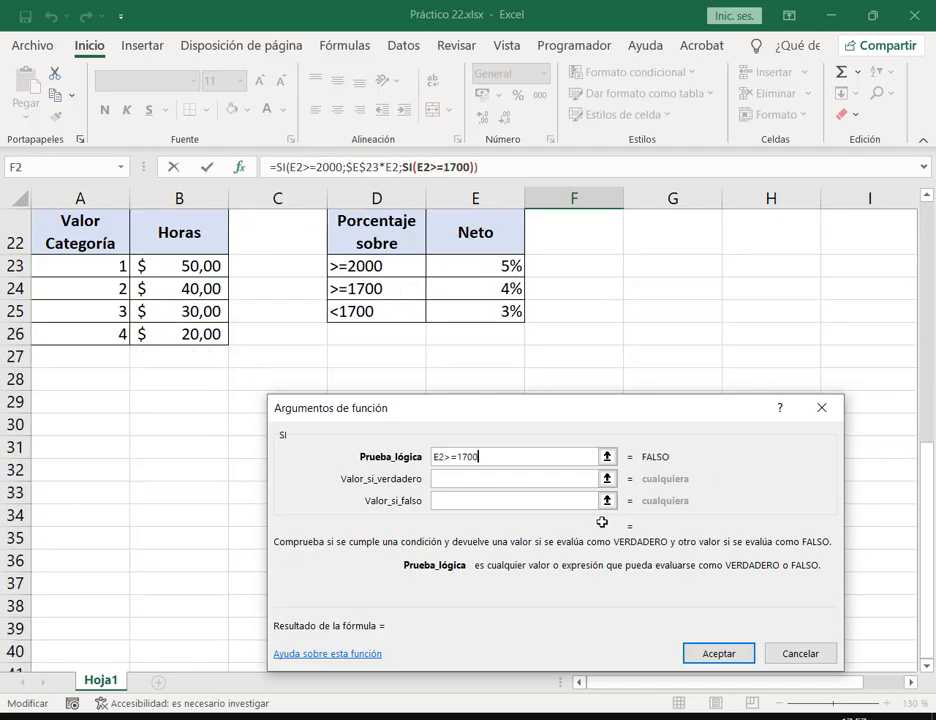
Set the nested SI's value if true to $E$24*E2, with the percentage cell as an absolute reference
left_click(508, 481)
left_click(492, 287)
key("F4")
scroll(492, 287, "up", 7)
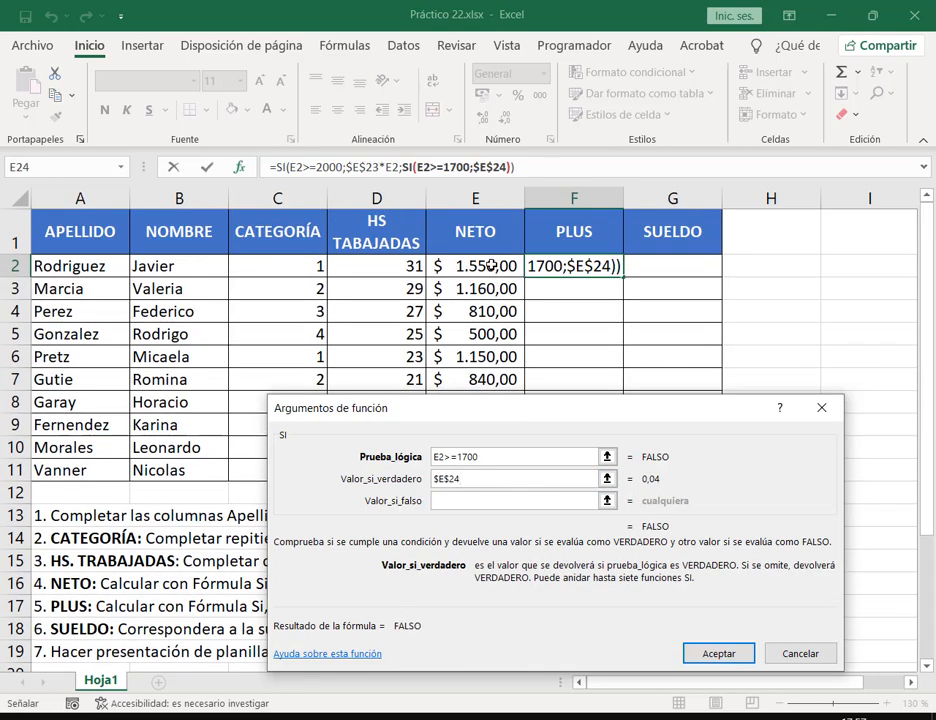
type("*")
left_click(492, 265)
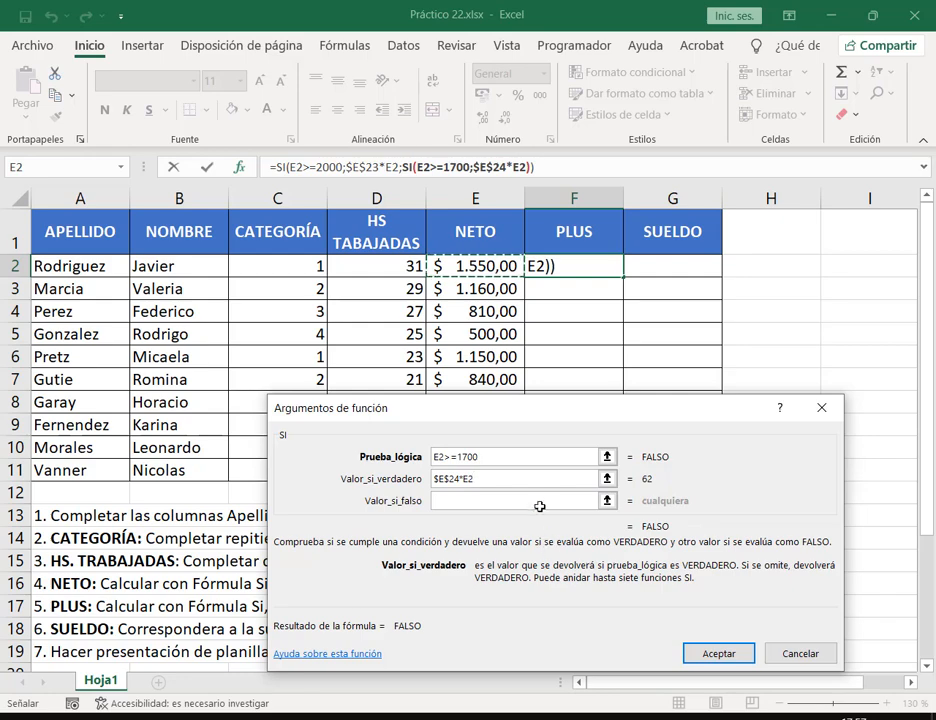
Set the nested SI's value if false to $E$25*E2, with an absolute percentage reference, and accept the PLUS formula
left_click(539, 500)
scroll(551, 307, "down", 7)
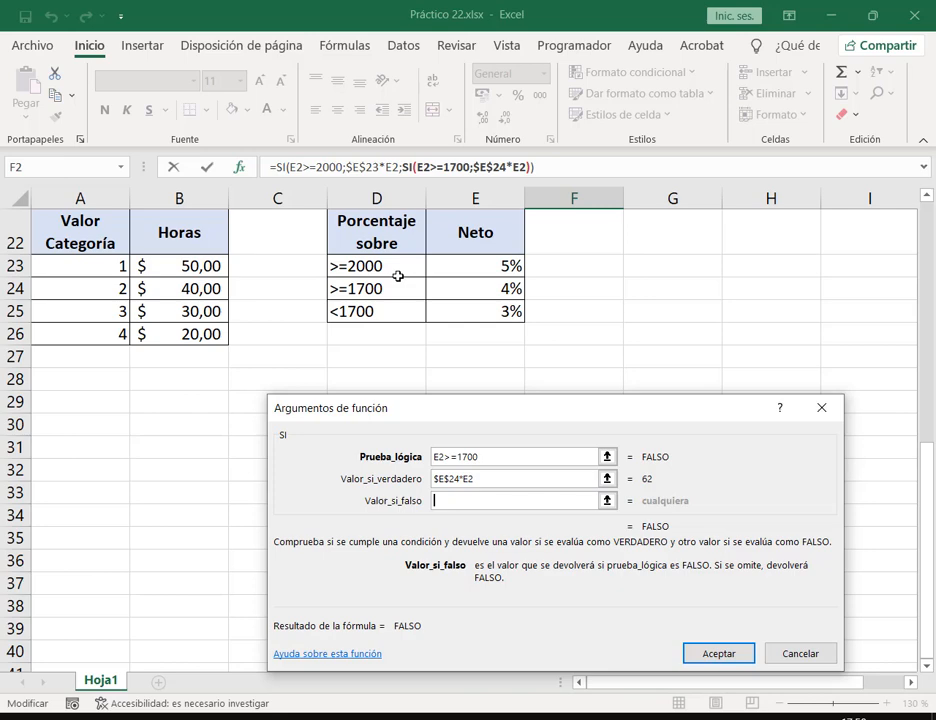
left_click(508, 313)
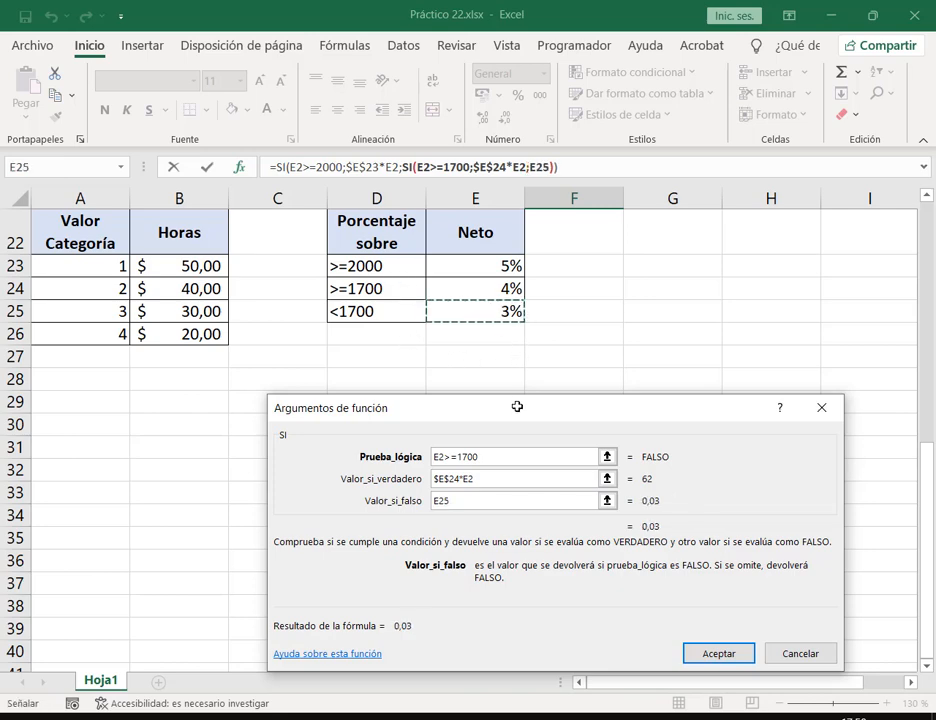
key("F4")
scroll(512, 375, "up", 7)
type("*E2")
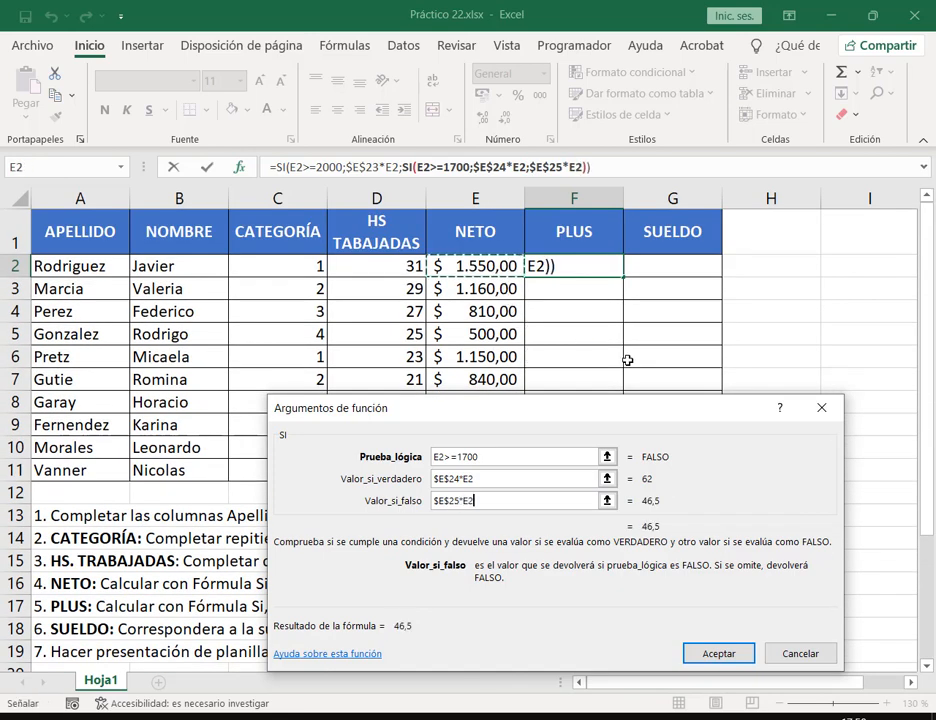
left_click(726, 653)
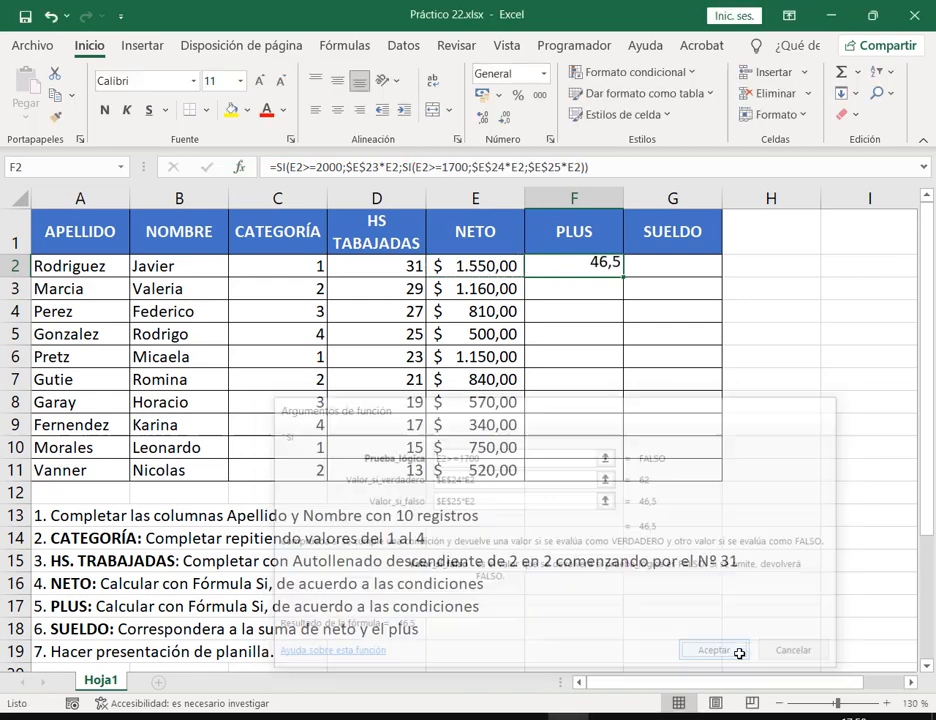
Fill the PLUS formula from F2 down to F11 and apply the $ Español (Argentina) accounting format to the range
left_click_drag(623, 278, 587, 474)
left_click(503, 95)
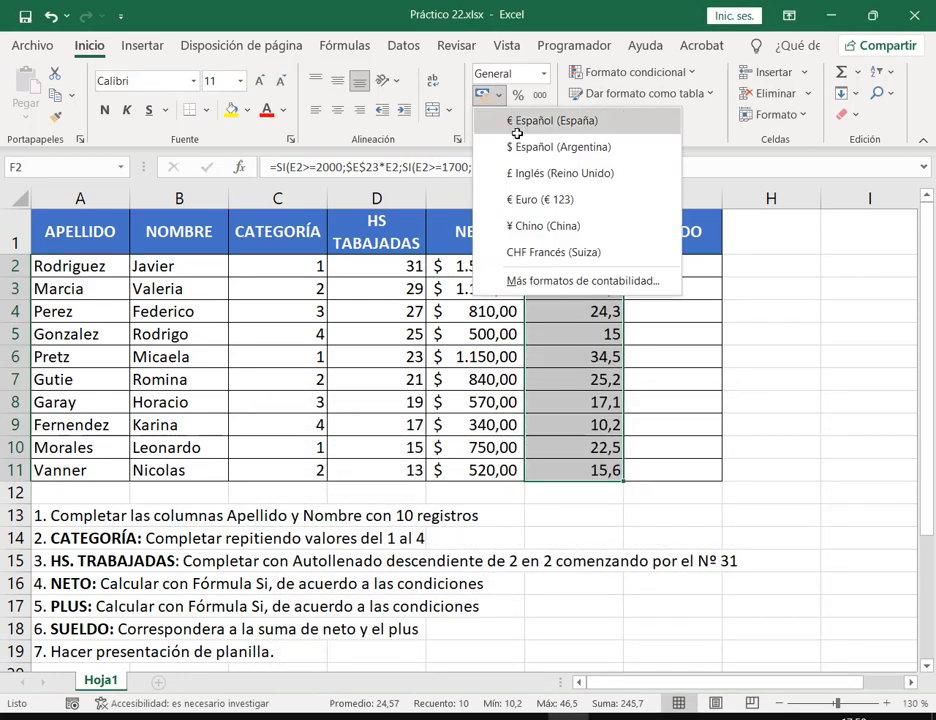
left_click(518, 144)
Calculate SUELDO in G2 with =E2+F2 and fill the formula down to G11
left_click(658, 265)
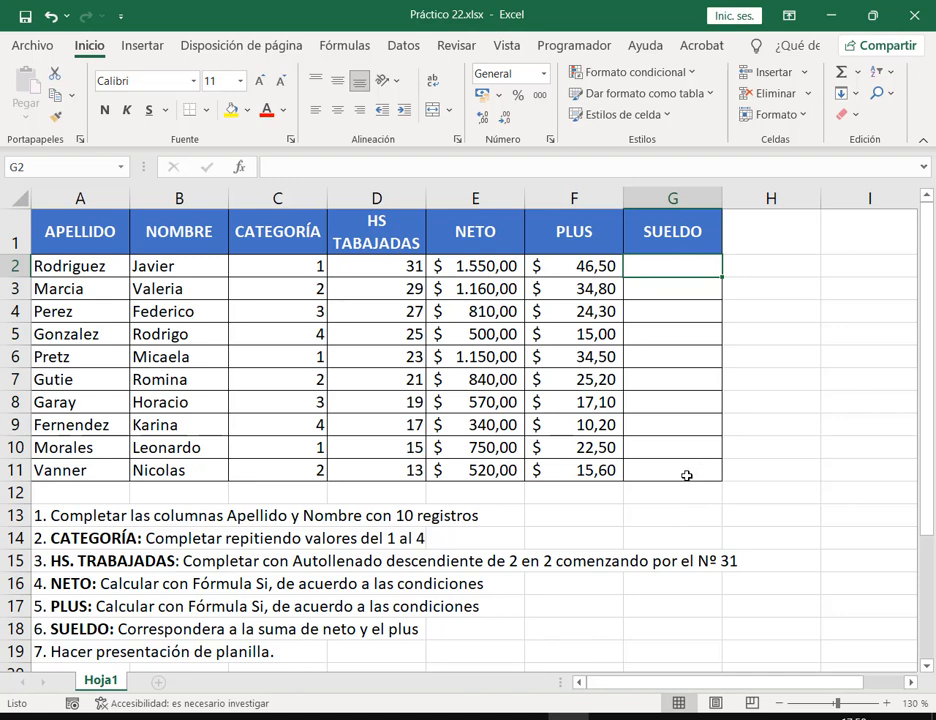
type("=")
left_click(500, 266)
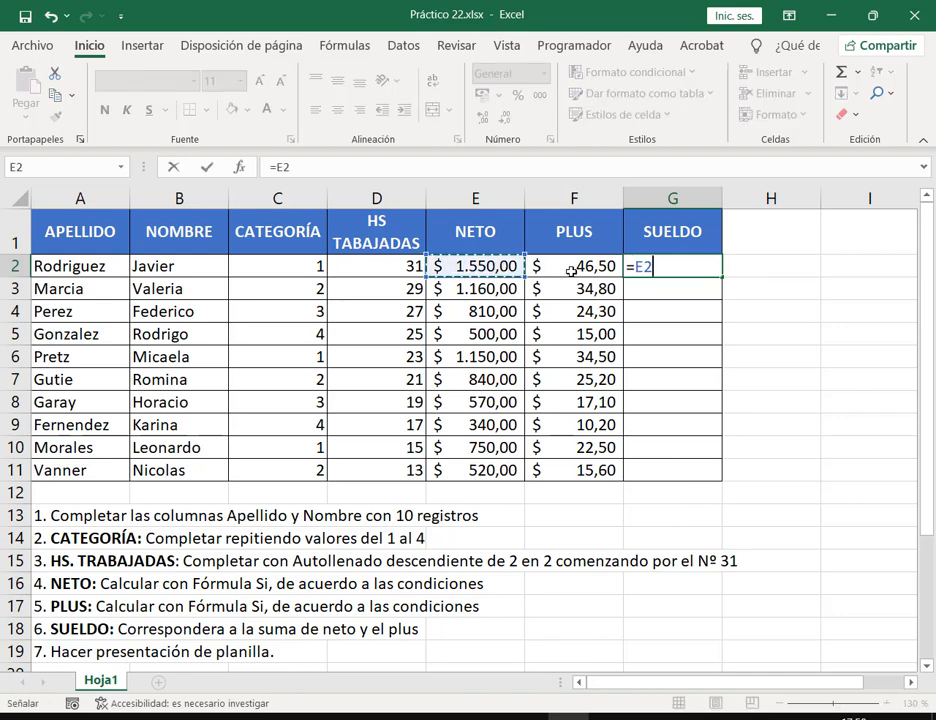
type("+")
left_click(575, 266)
key("Return")
left_click(705, 270)
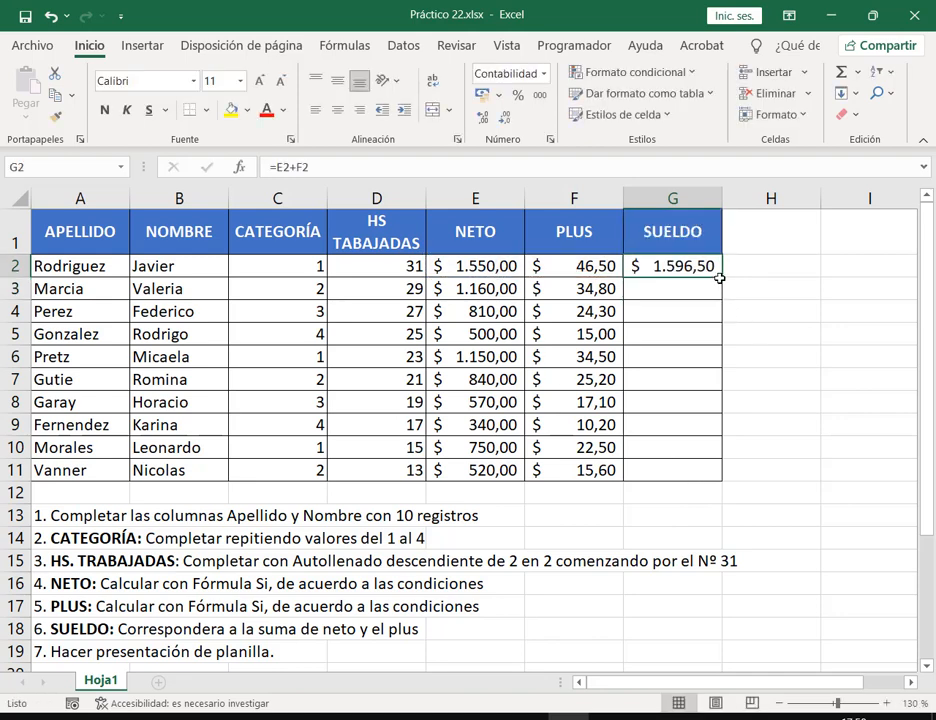
left_click_drag(721, 278, 716, 471)
left_click(790, 455)
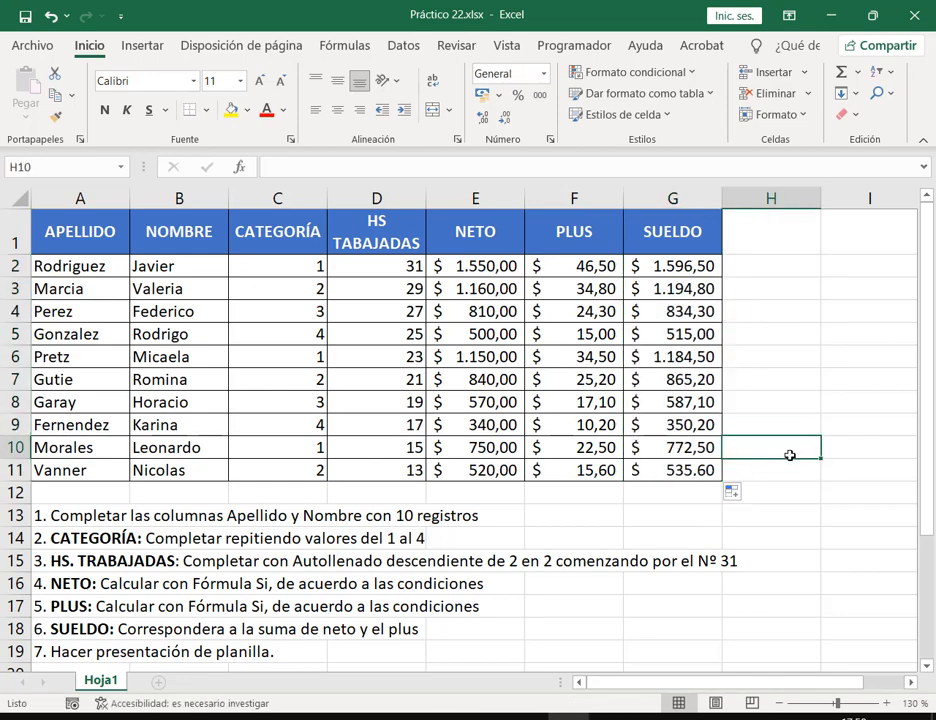
scroll(278, 610, "down", 1)
scroll(278, 612, "up", 1)
scroll(530, 360, "down", 2)
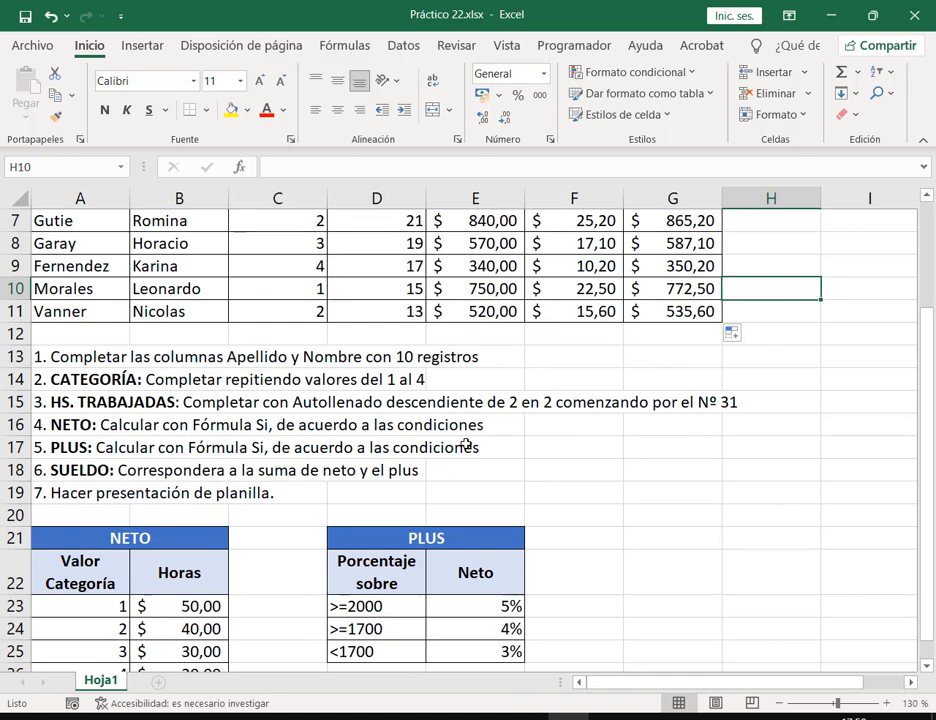
scroll(768, 482, "up", 2)
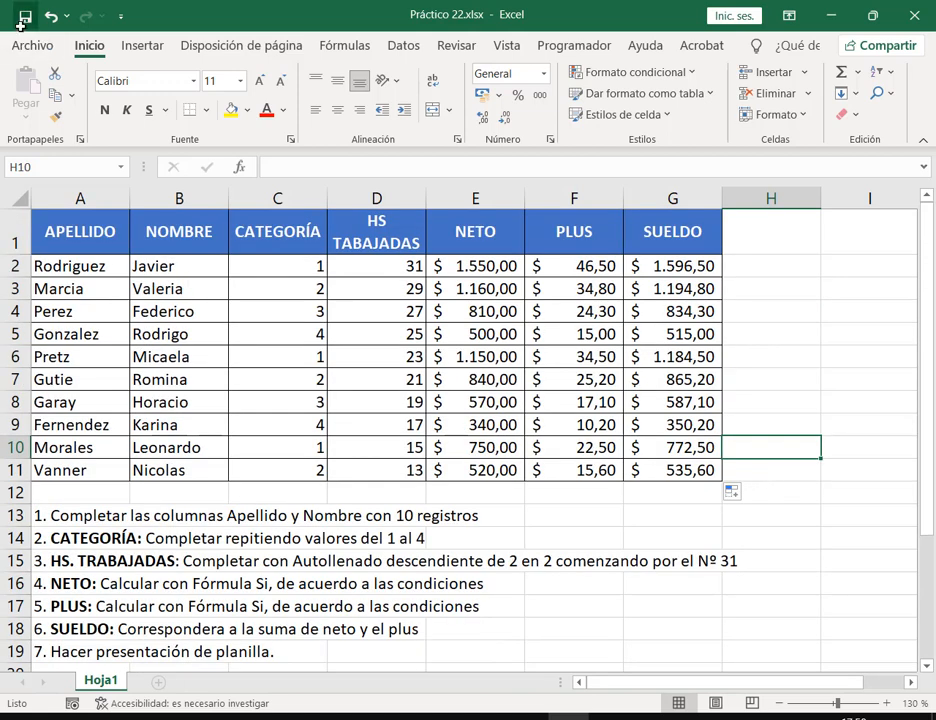